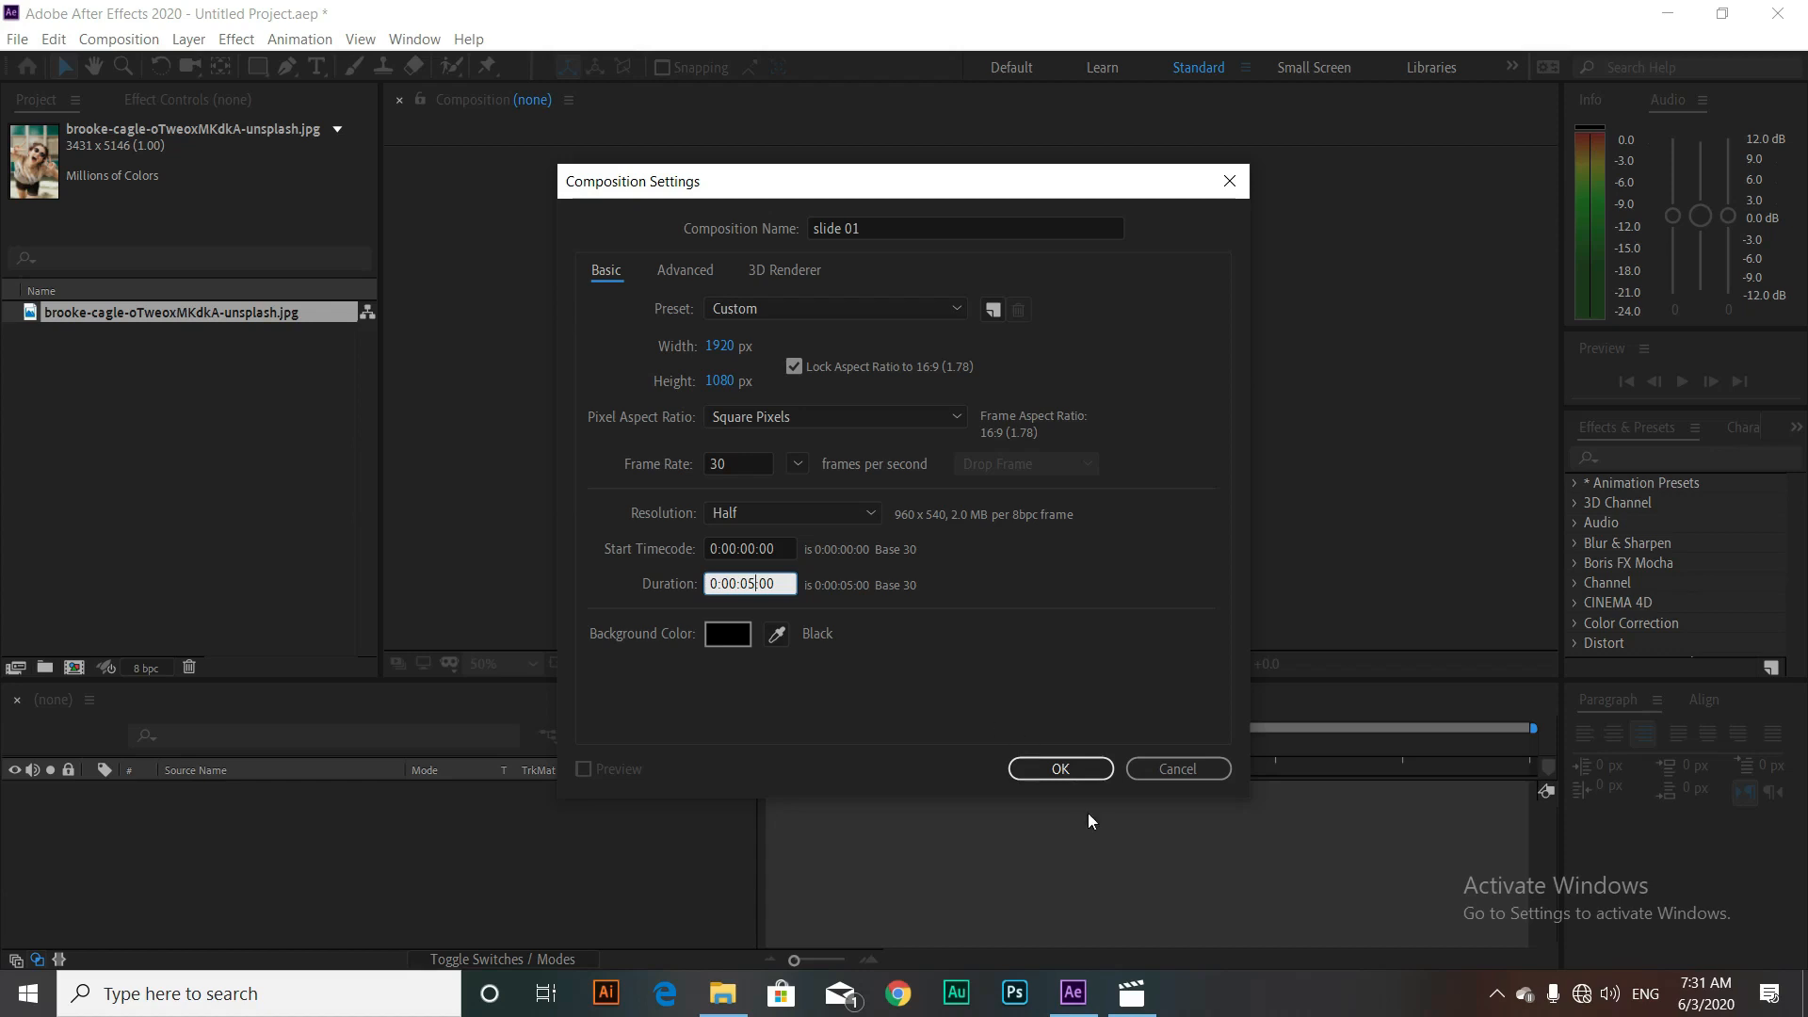
Step: Create the five-second slide 01 composition and add the text "Promo" to it at 198 px
left_click(1076, 778)
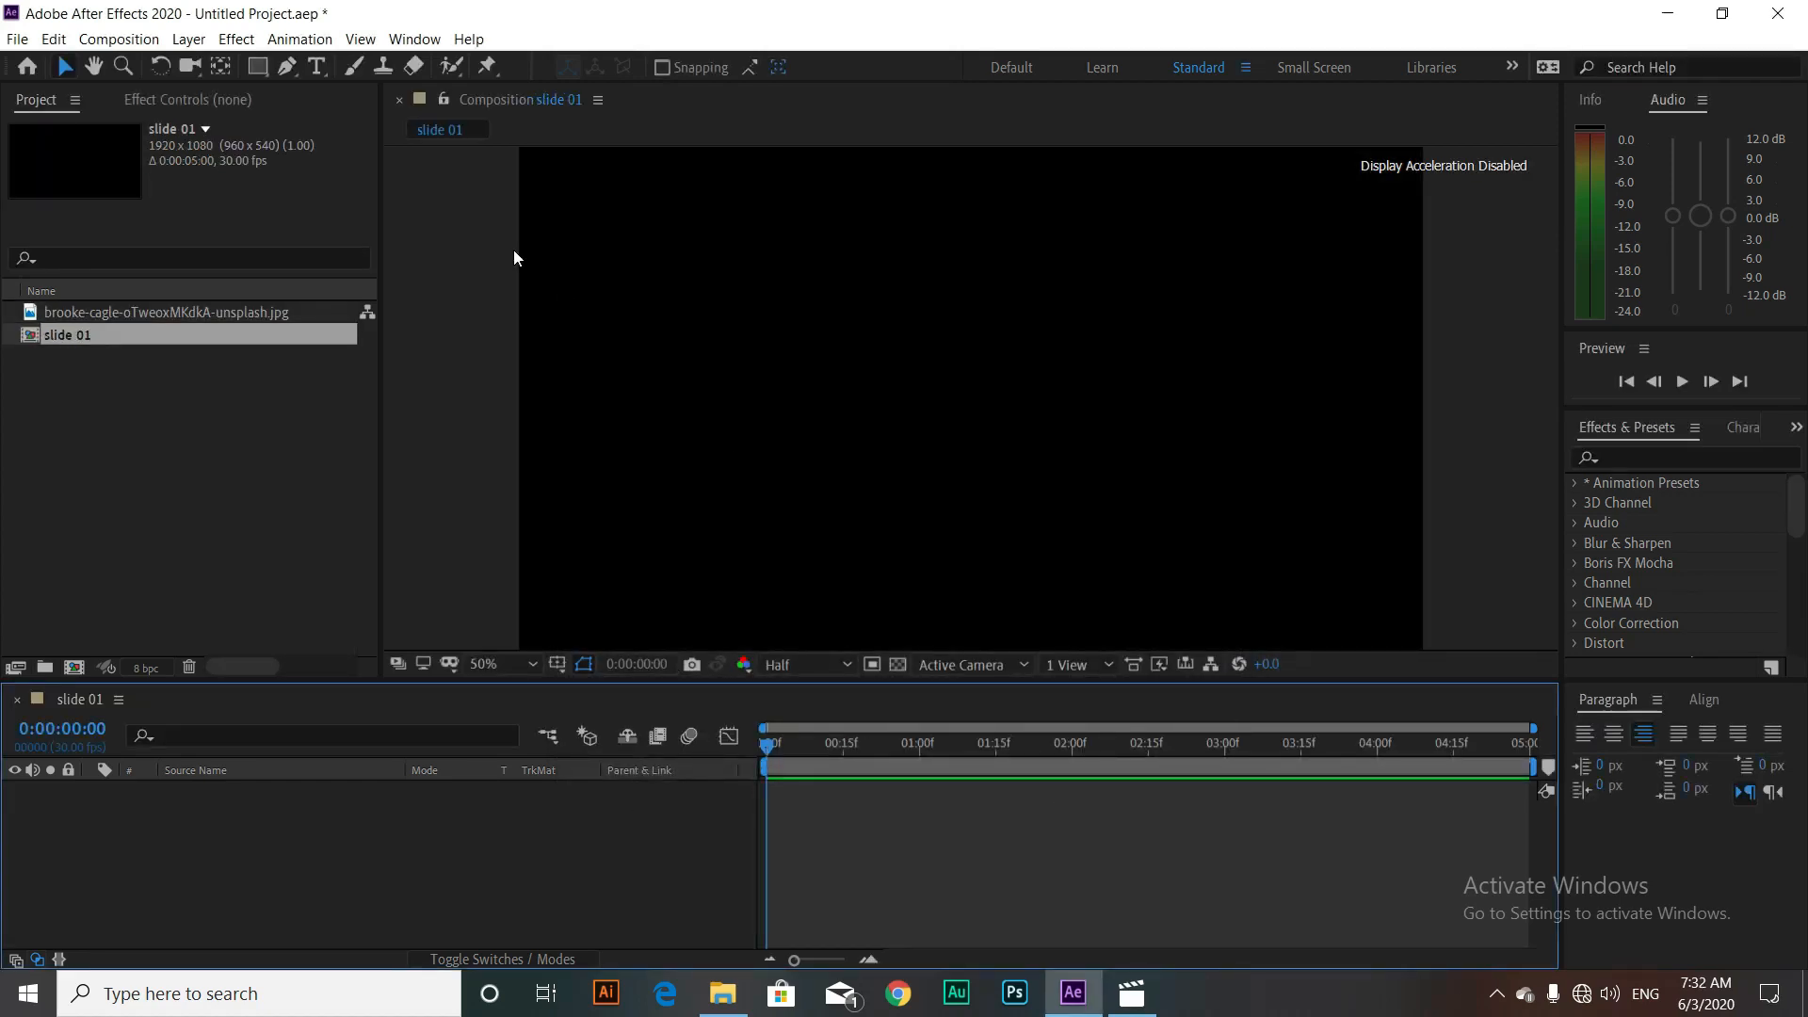
left_click(317, 66)
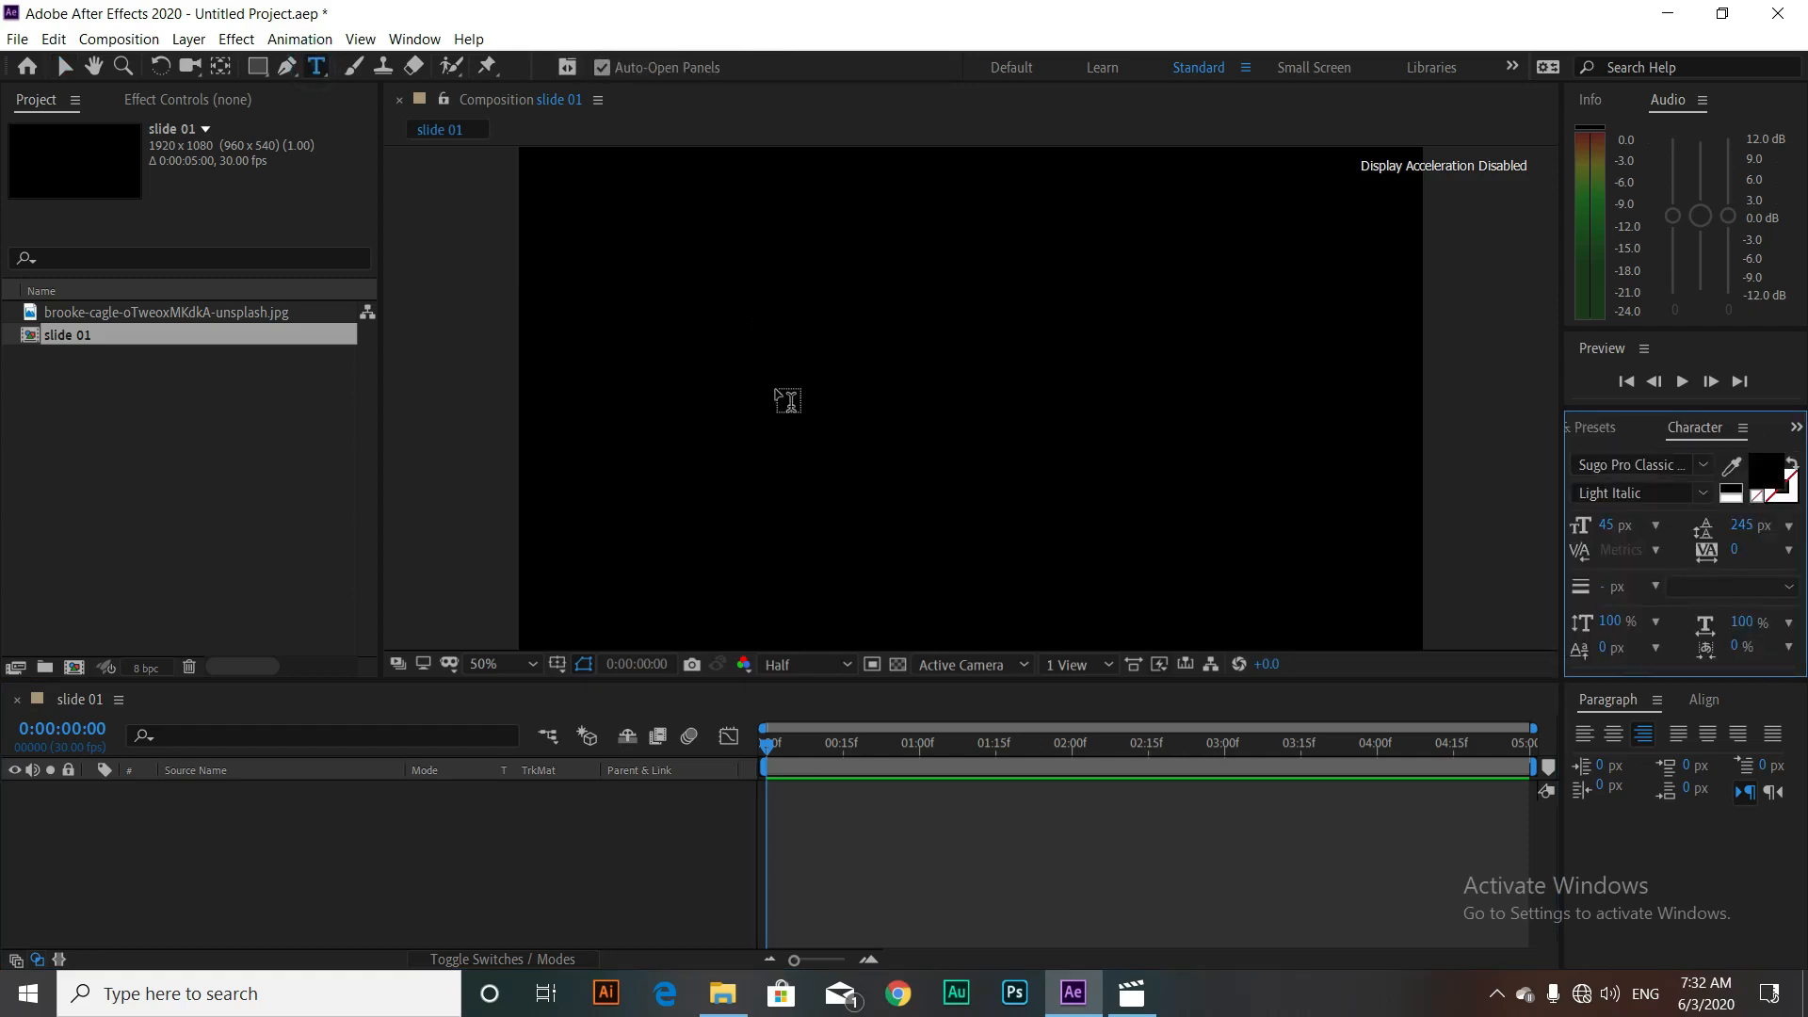
left_click(777, 392)
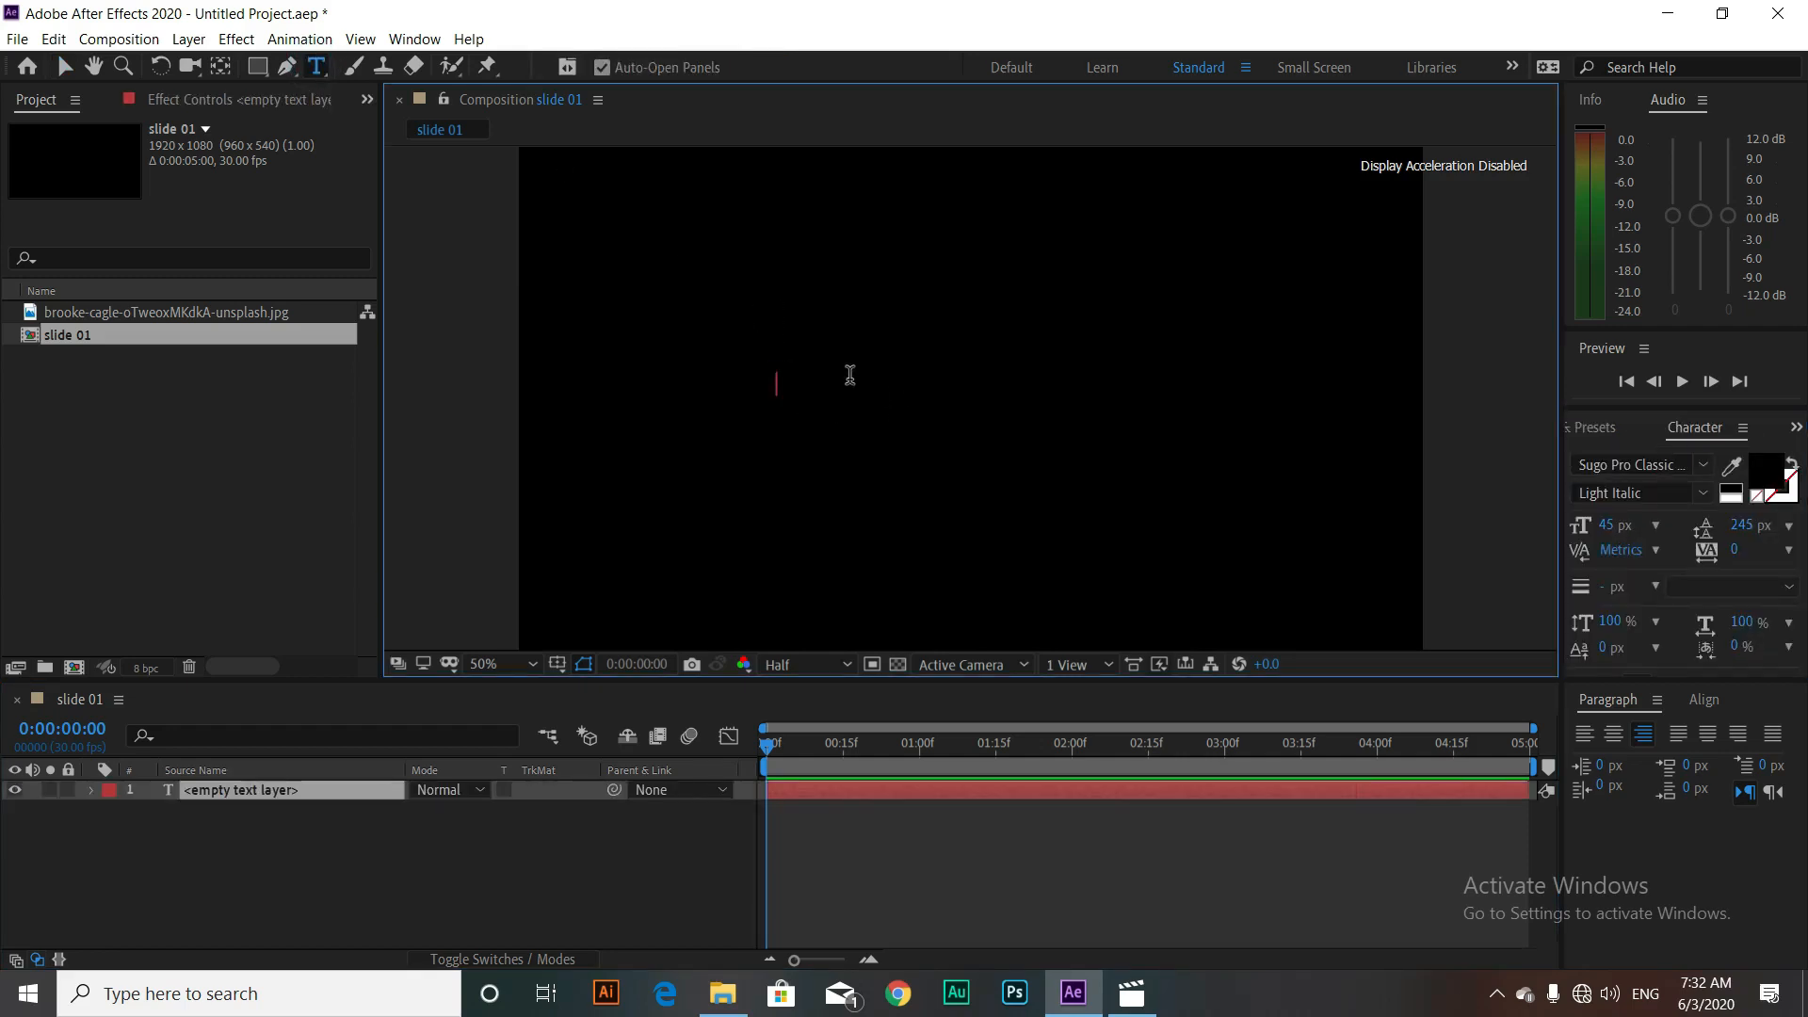
left_click_drag(1609, 526, 1709, 499)
type("Pr")
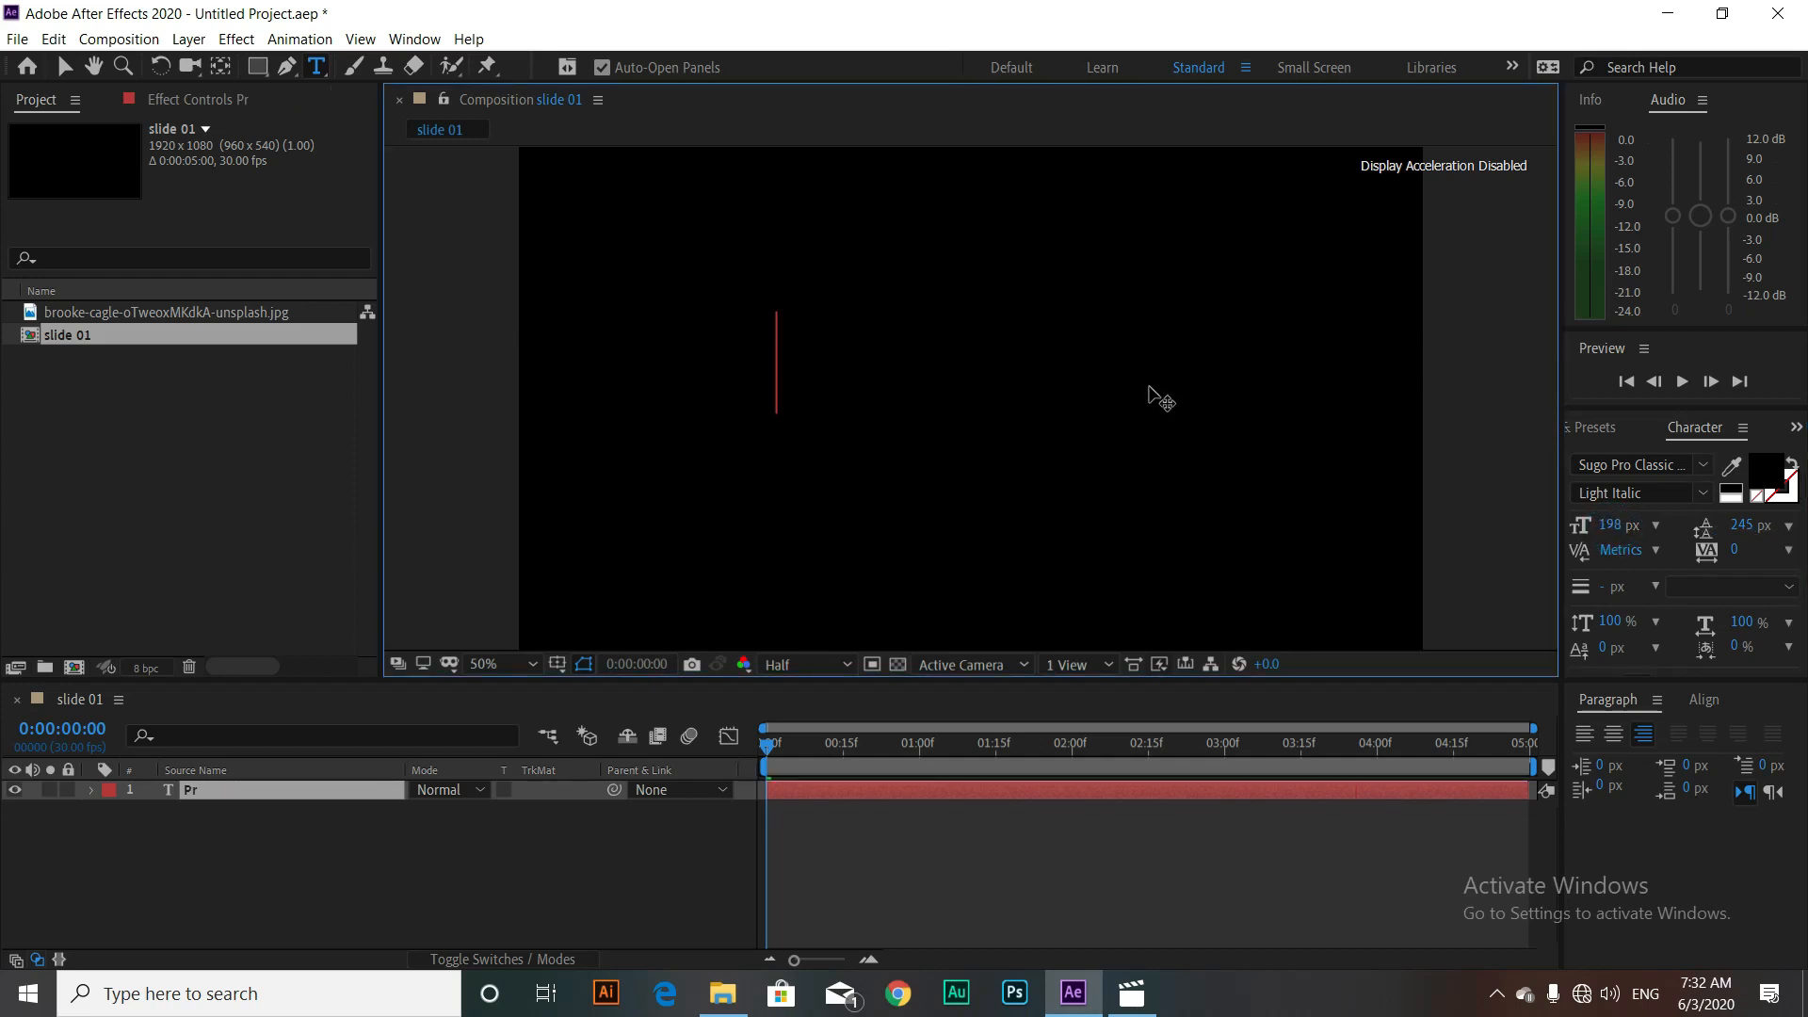
type("omo")
Step: Change the fill color of the whole Promo text to white, FFFFFF
left_click(801, 359)
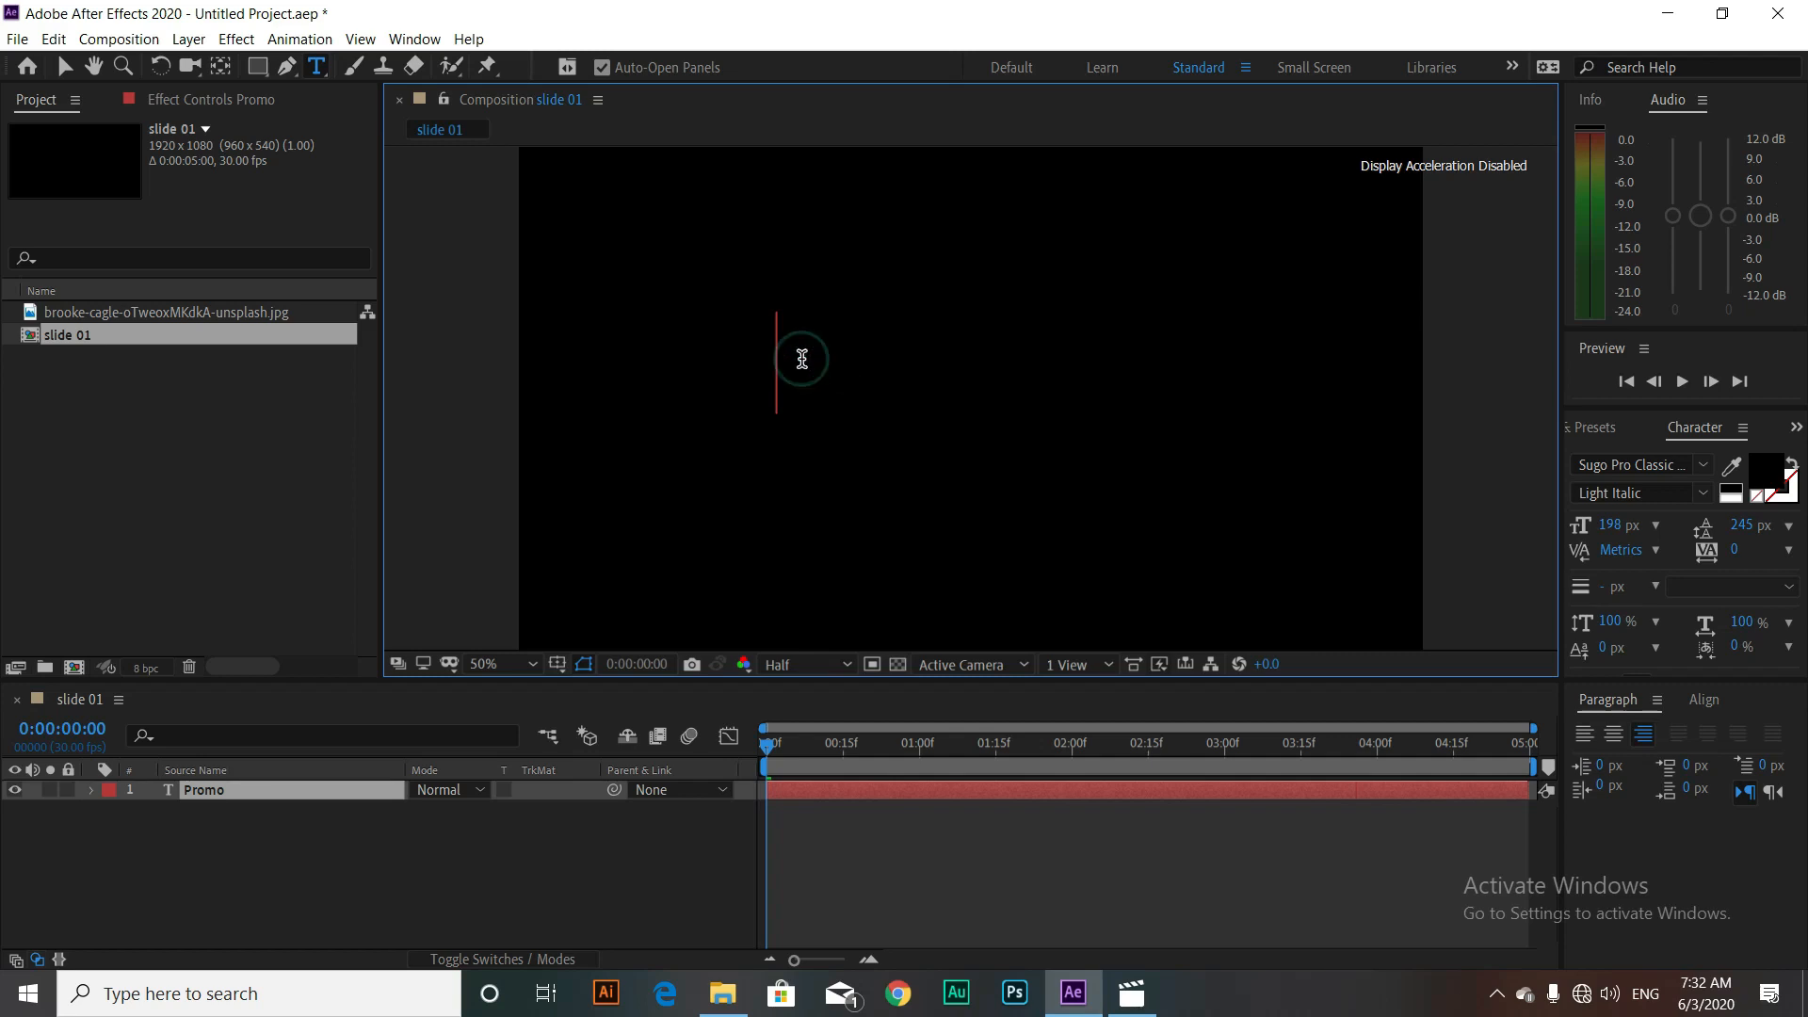
key("ctrl+a")
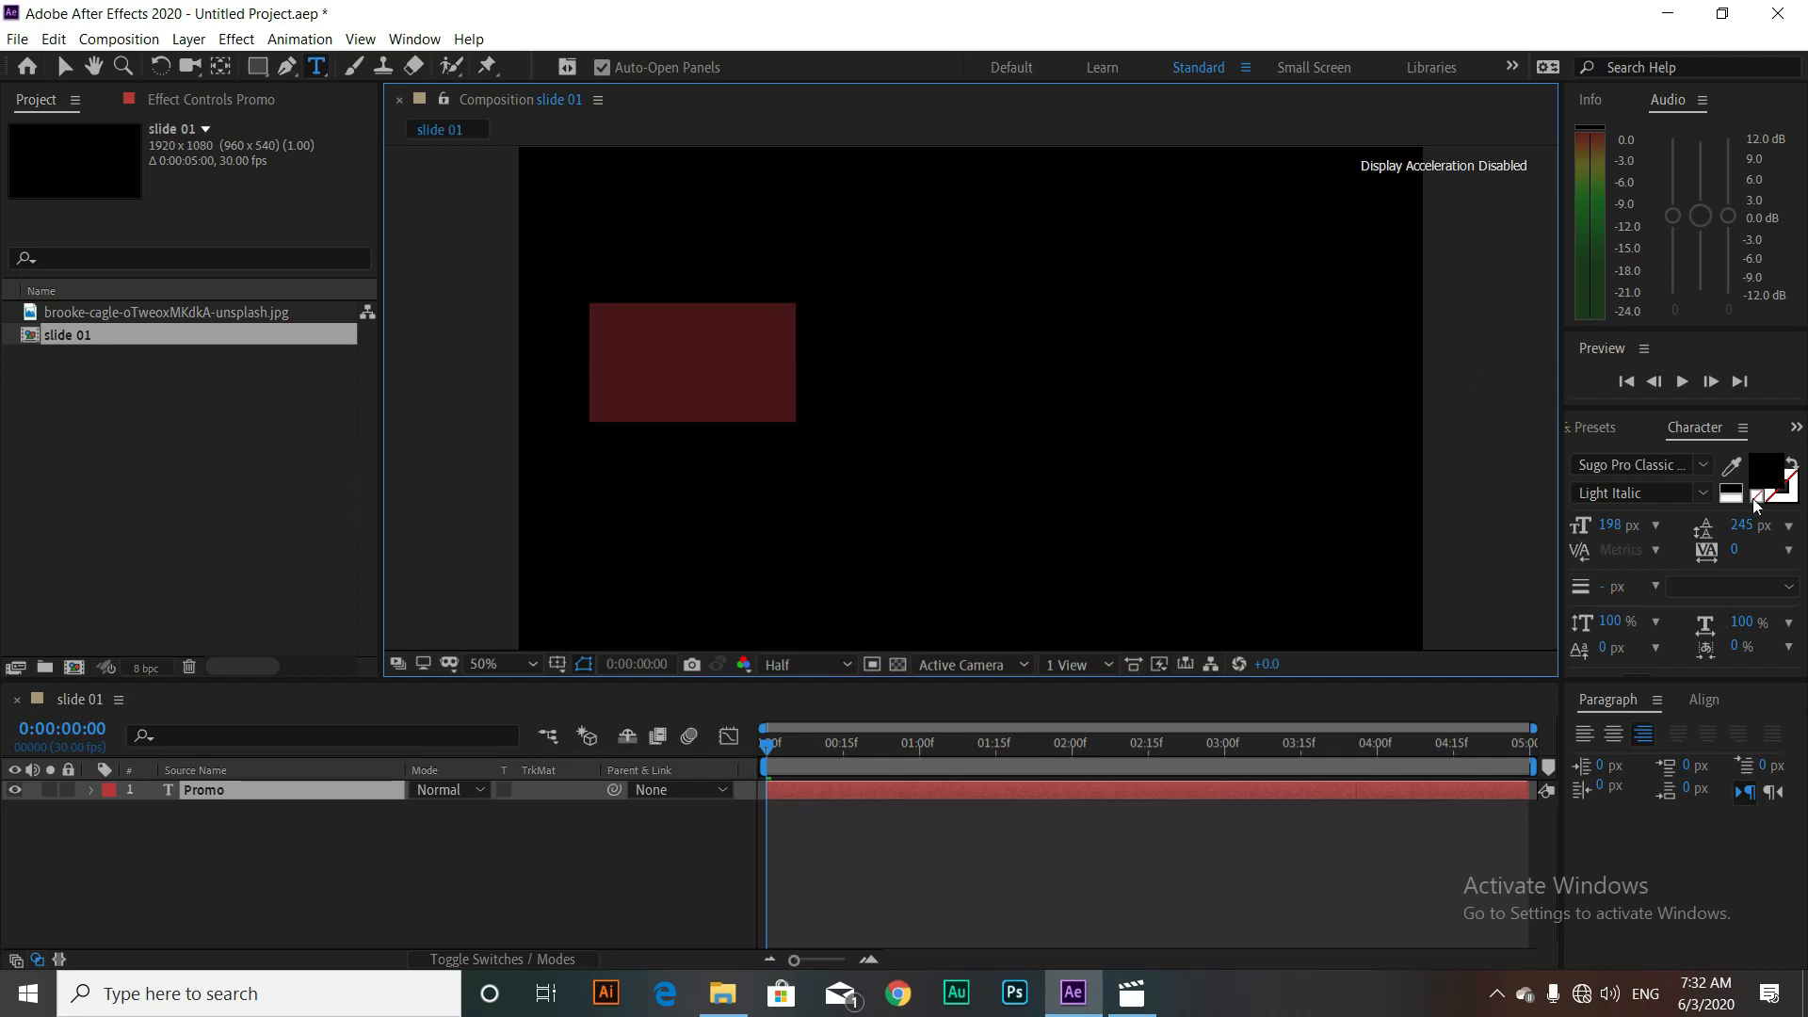
left_click(1771, 481)
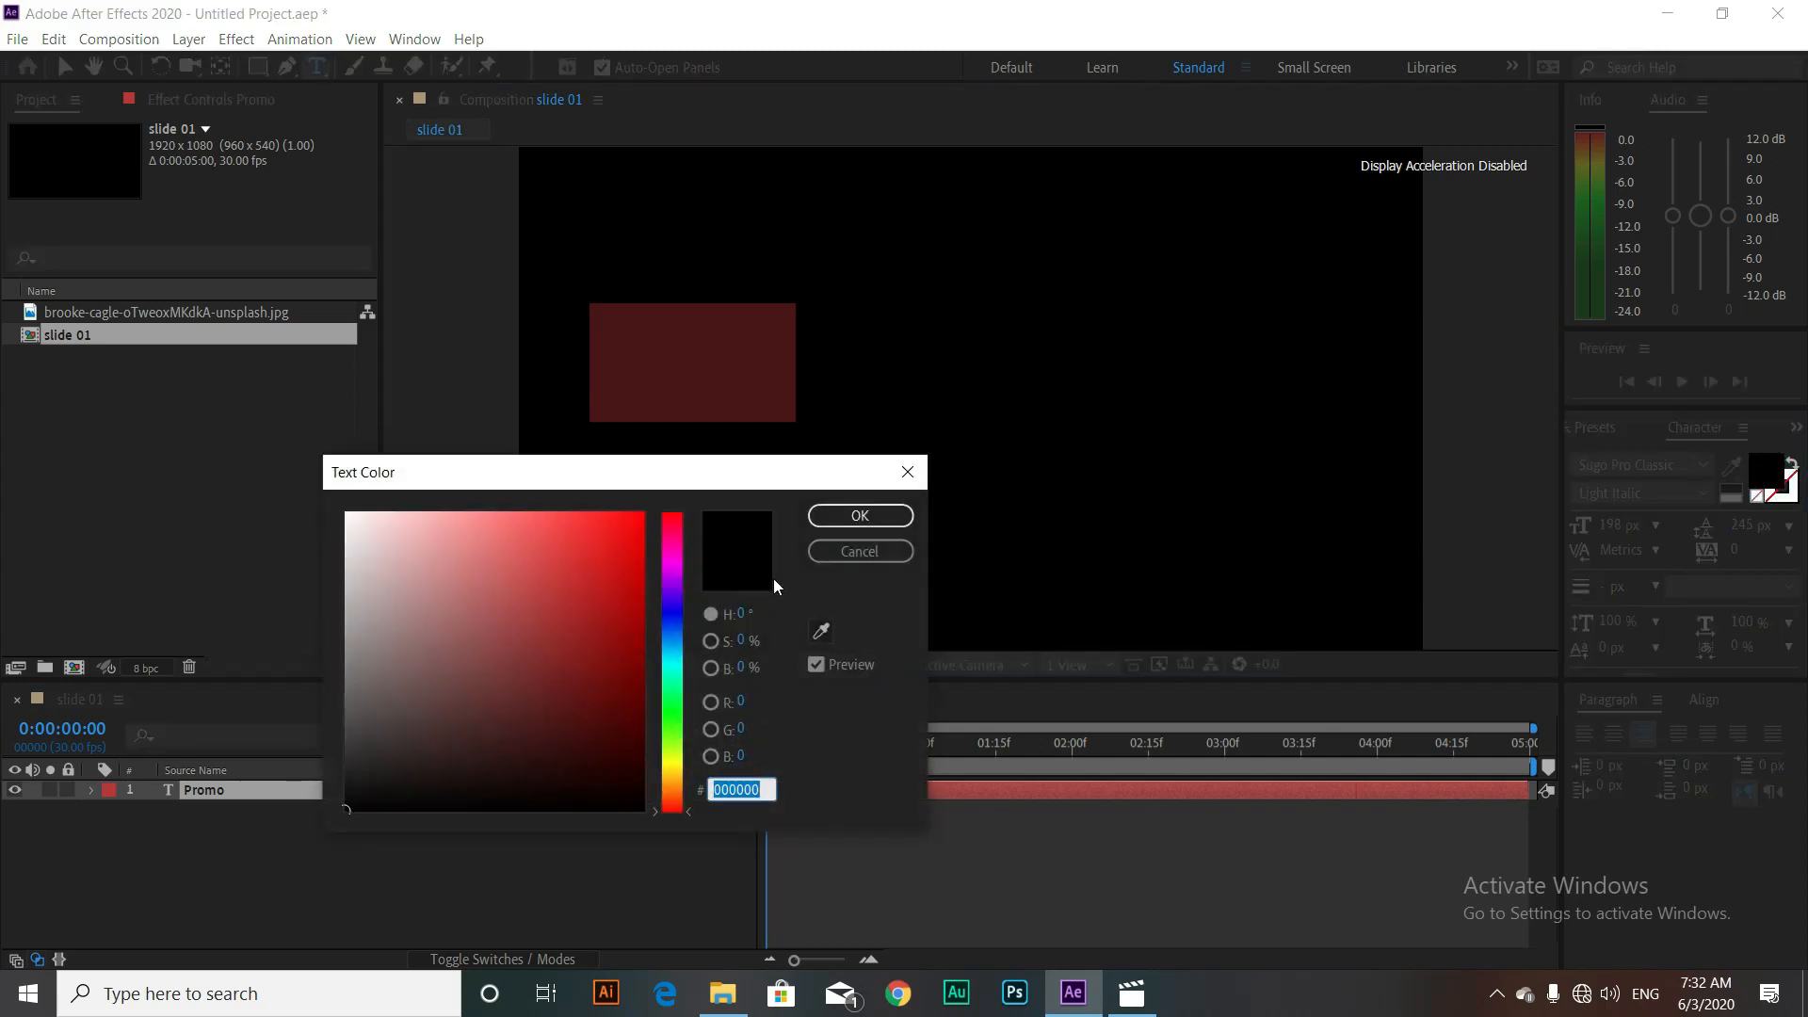
left_click(570, 569)
left_click_drag(431, 514, 302, 489)
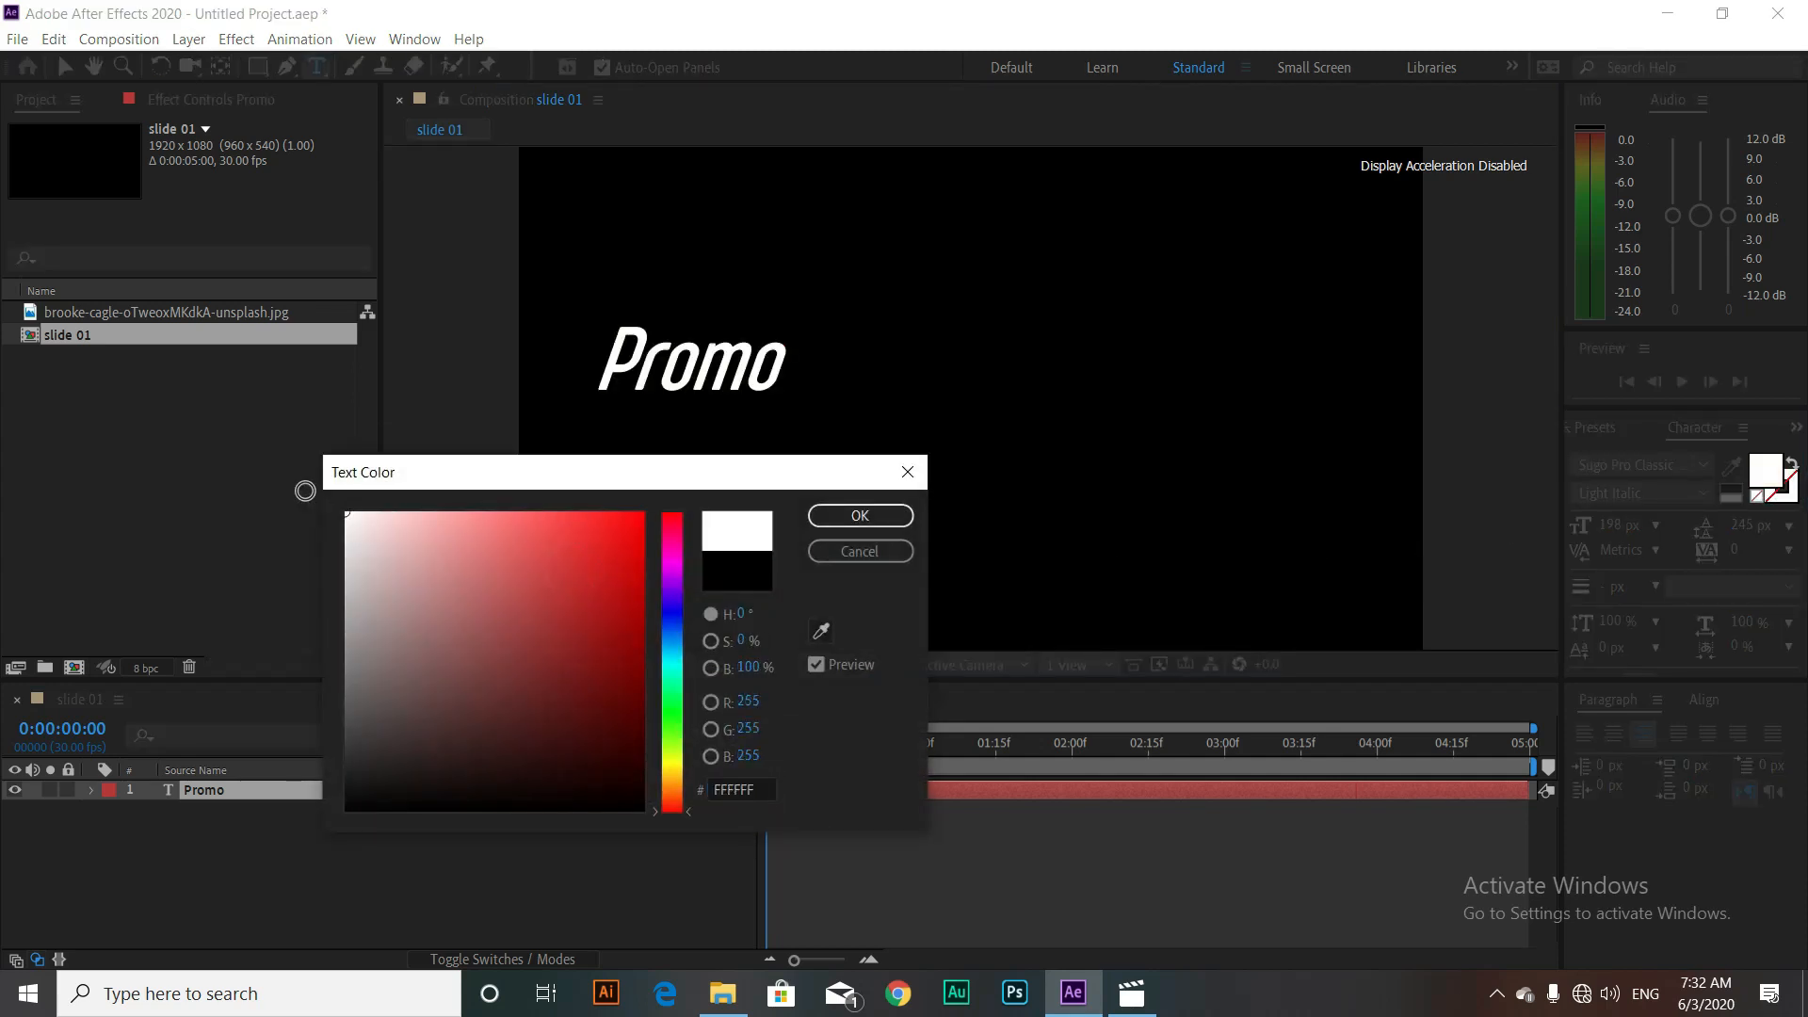
left_click(859, 516)
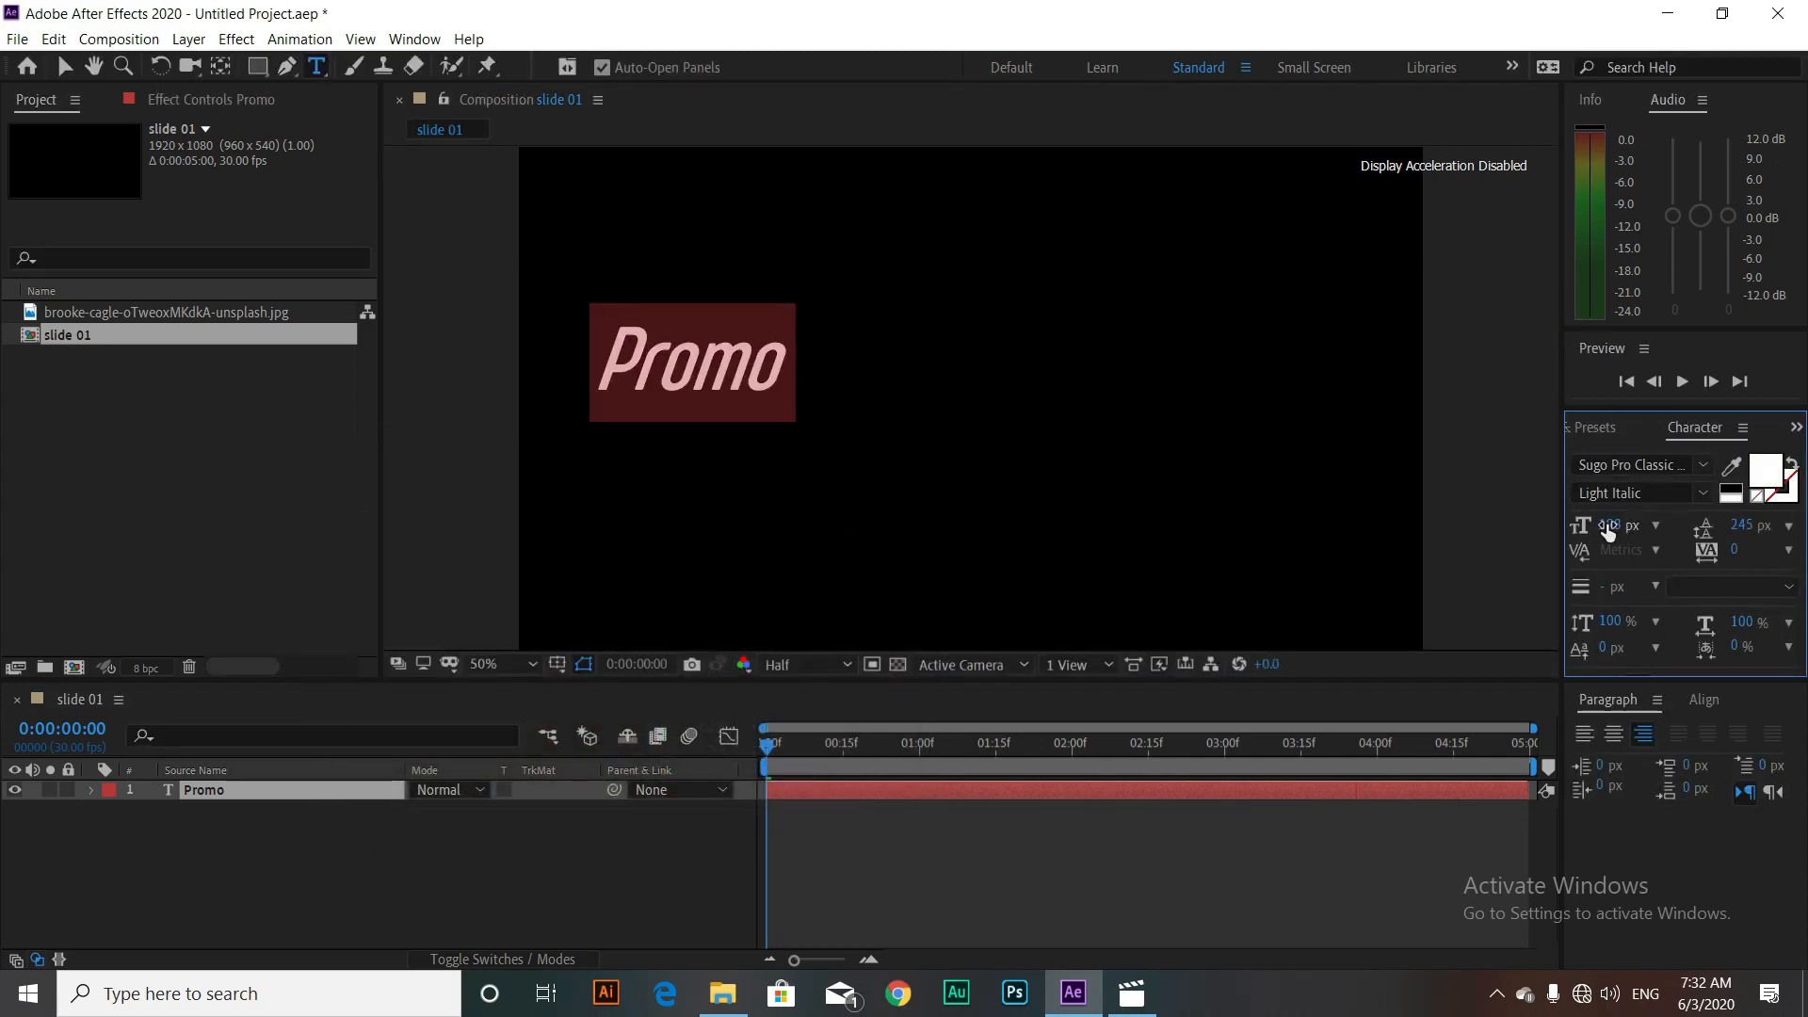
Step: Format the Promo text at 282 px in the Regular style with Faux Italic turned off
left_click(1607, 525)
left_click_drag(1607, 524, 1711, 531)
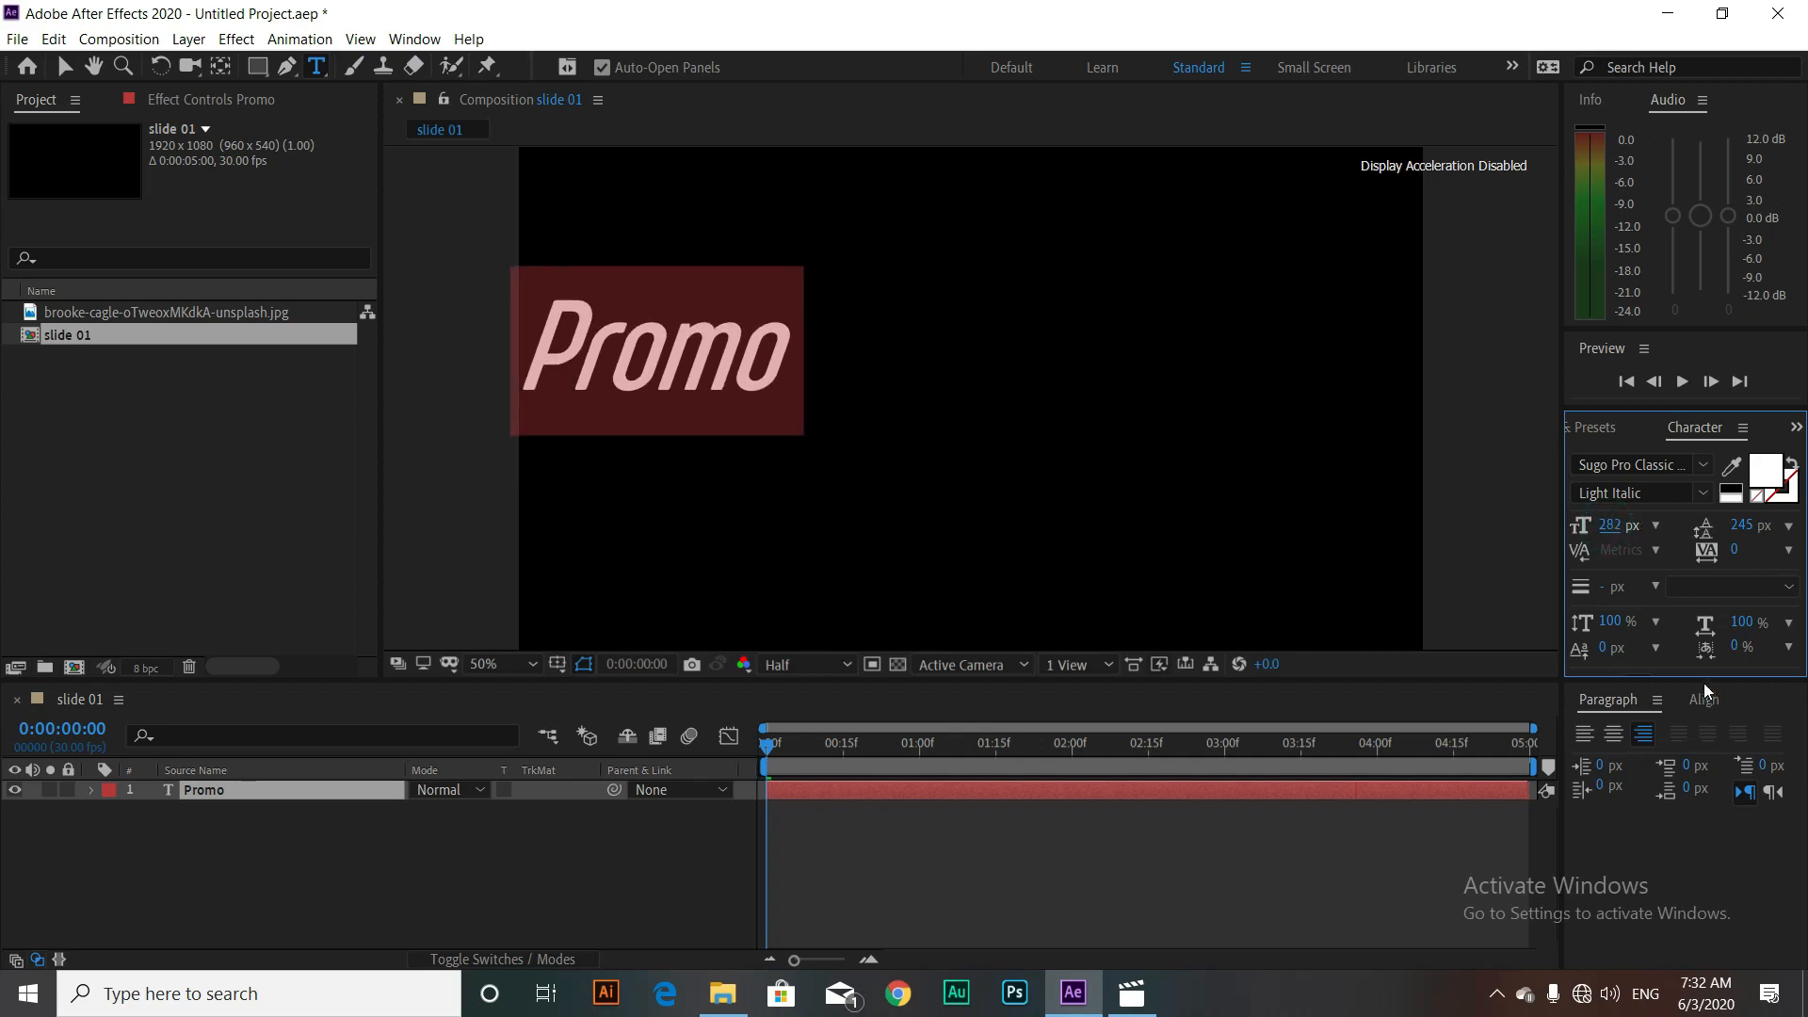
left_click_drag(1699, 682, 1699, 754)
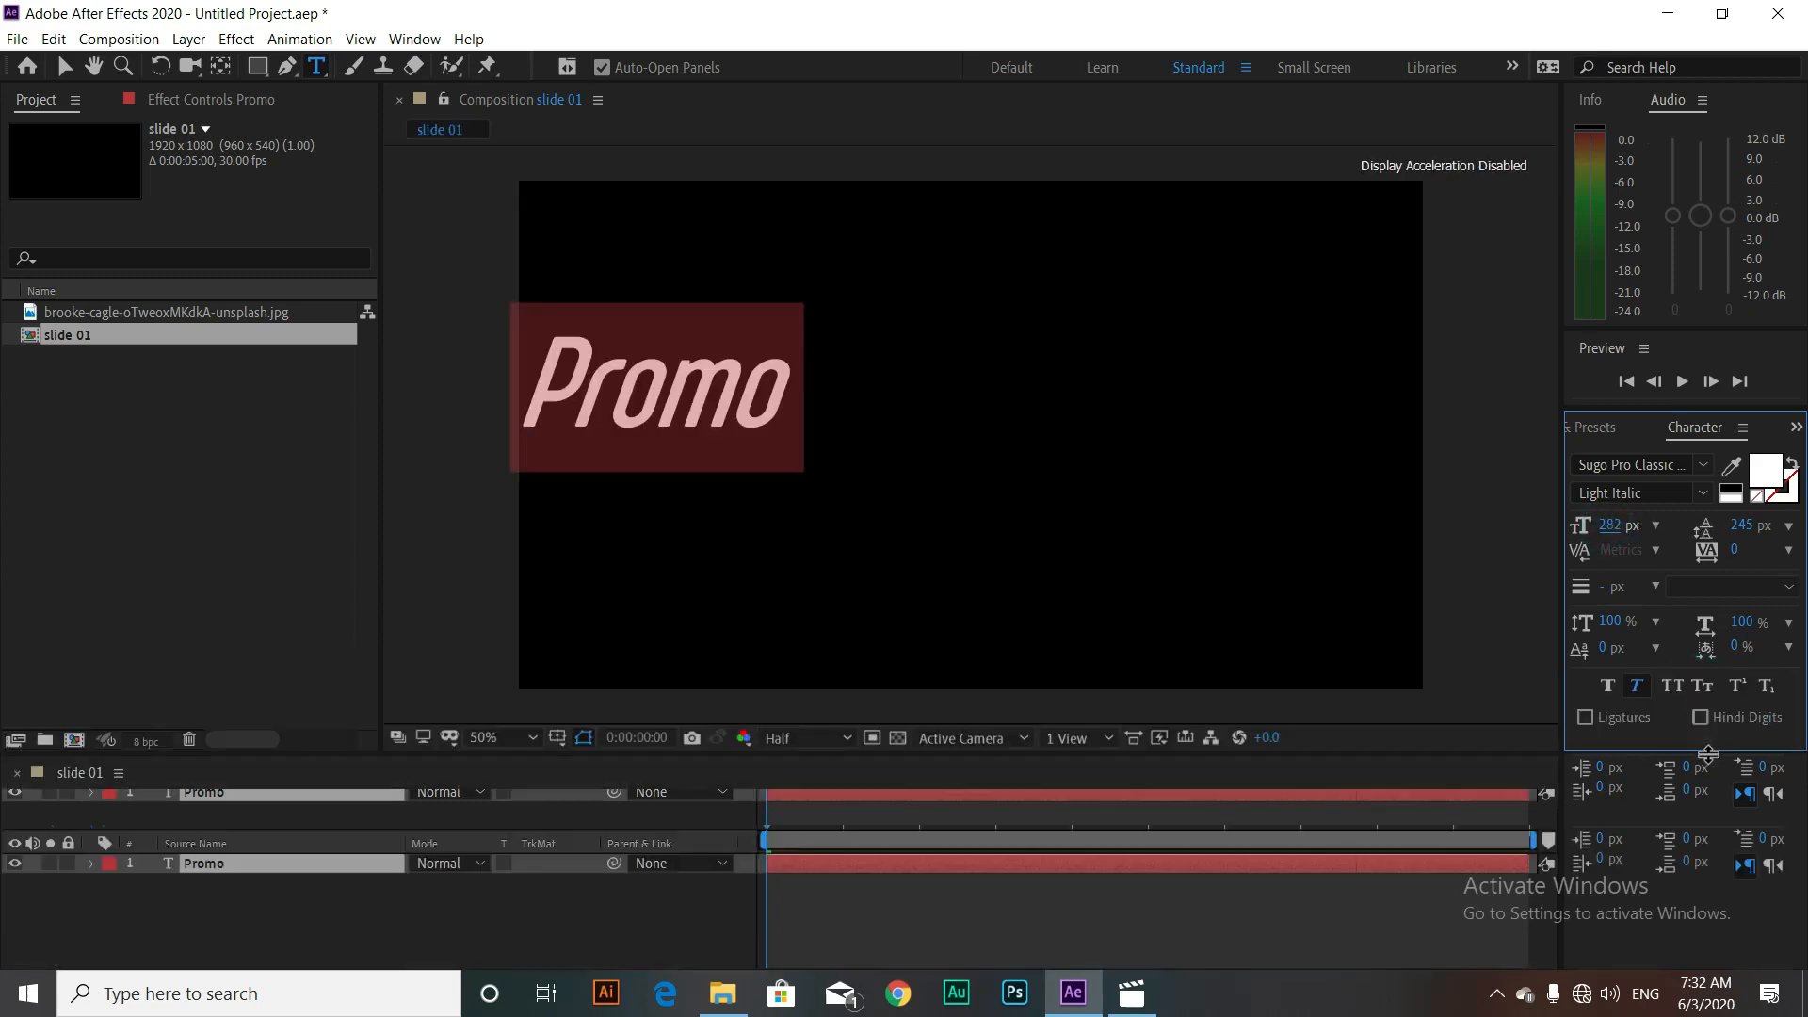
left_click(1636, 691)
left_click_drag(937, 366, 1178, 389)
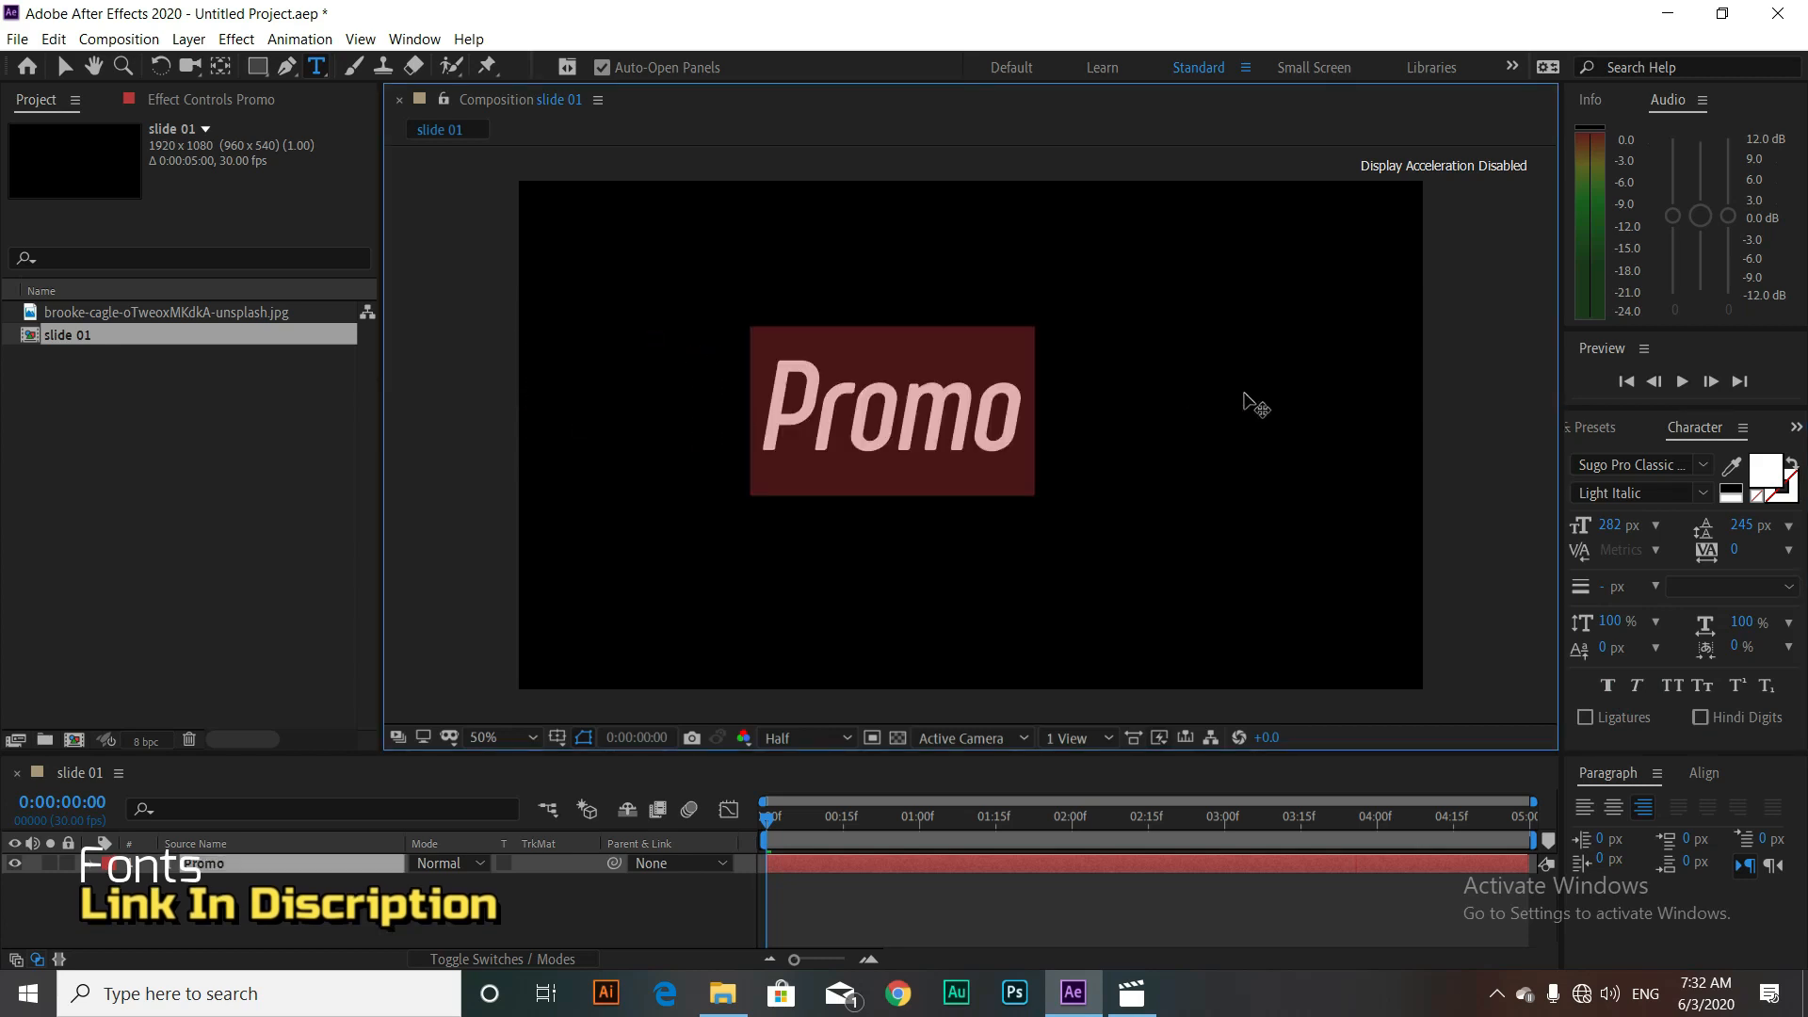
left_click(1695, 492)
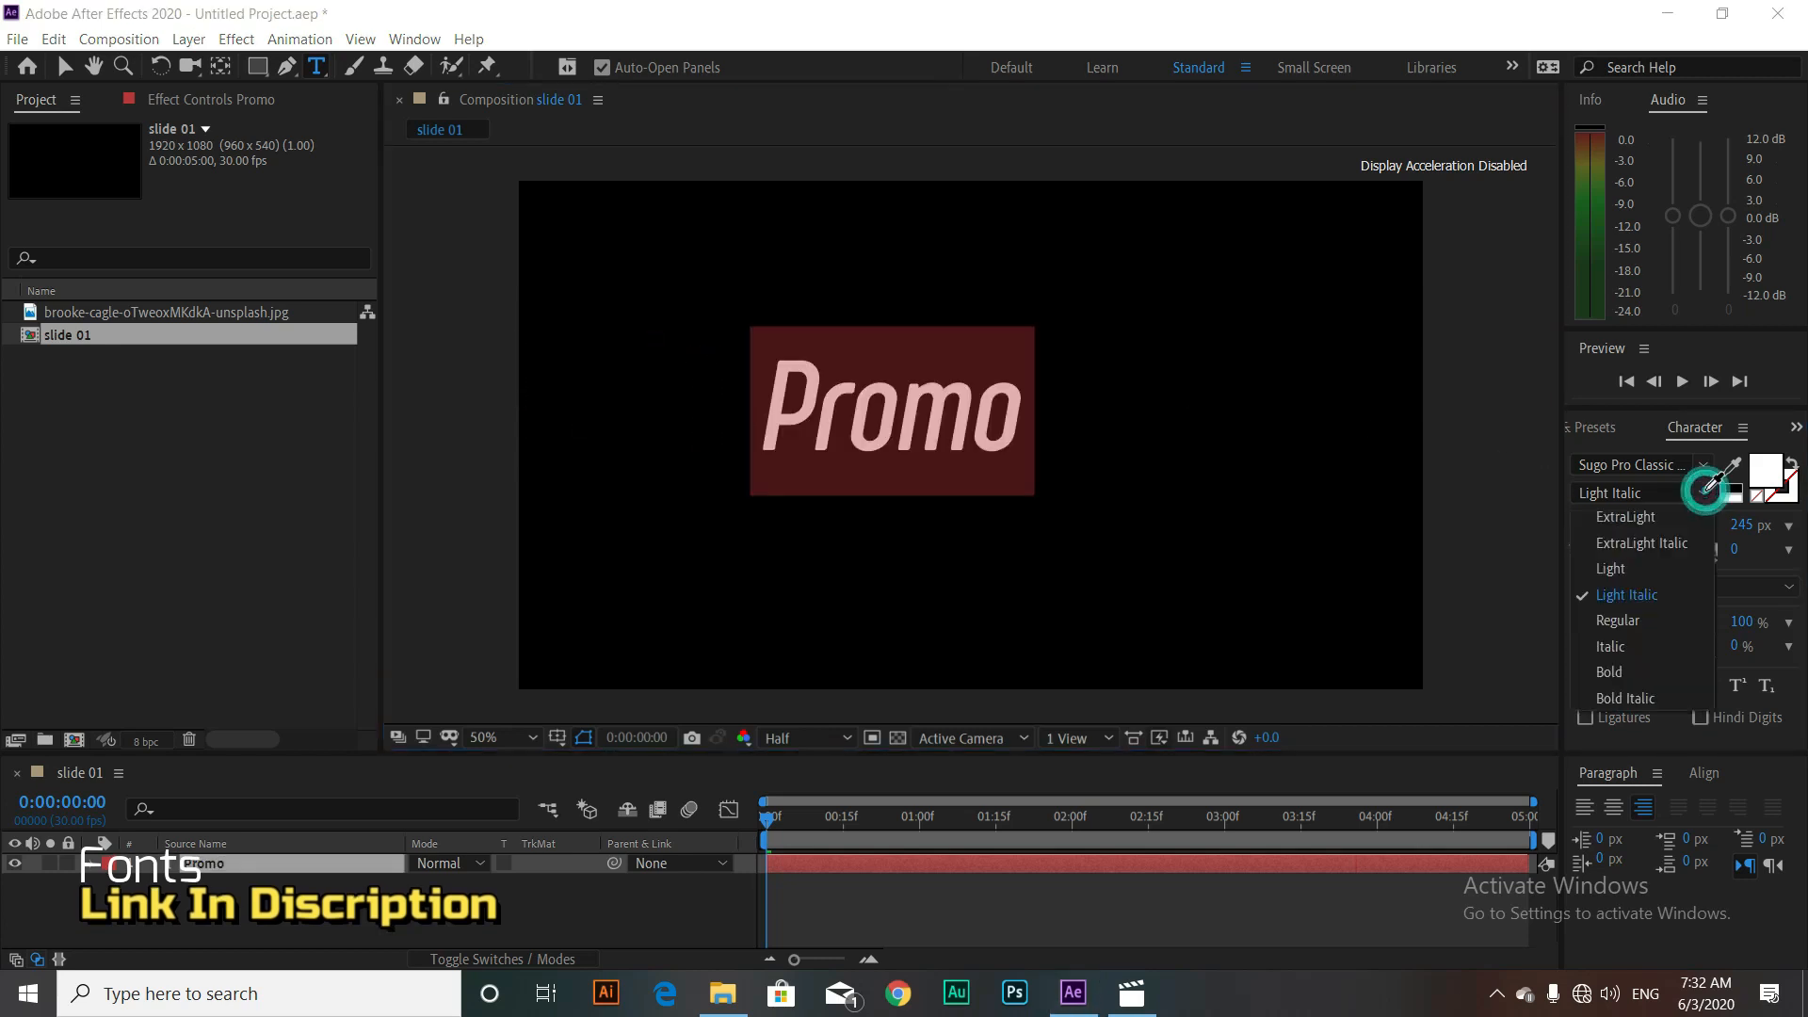
left_click(1636, 621)
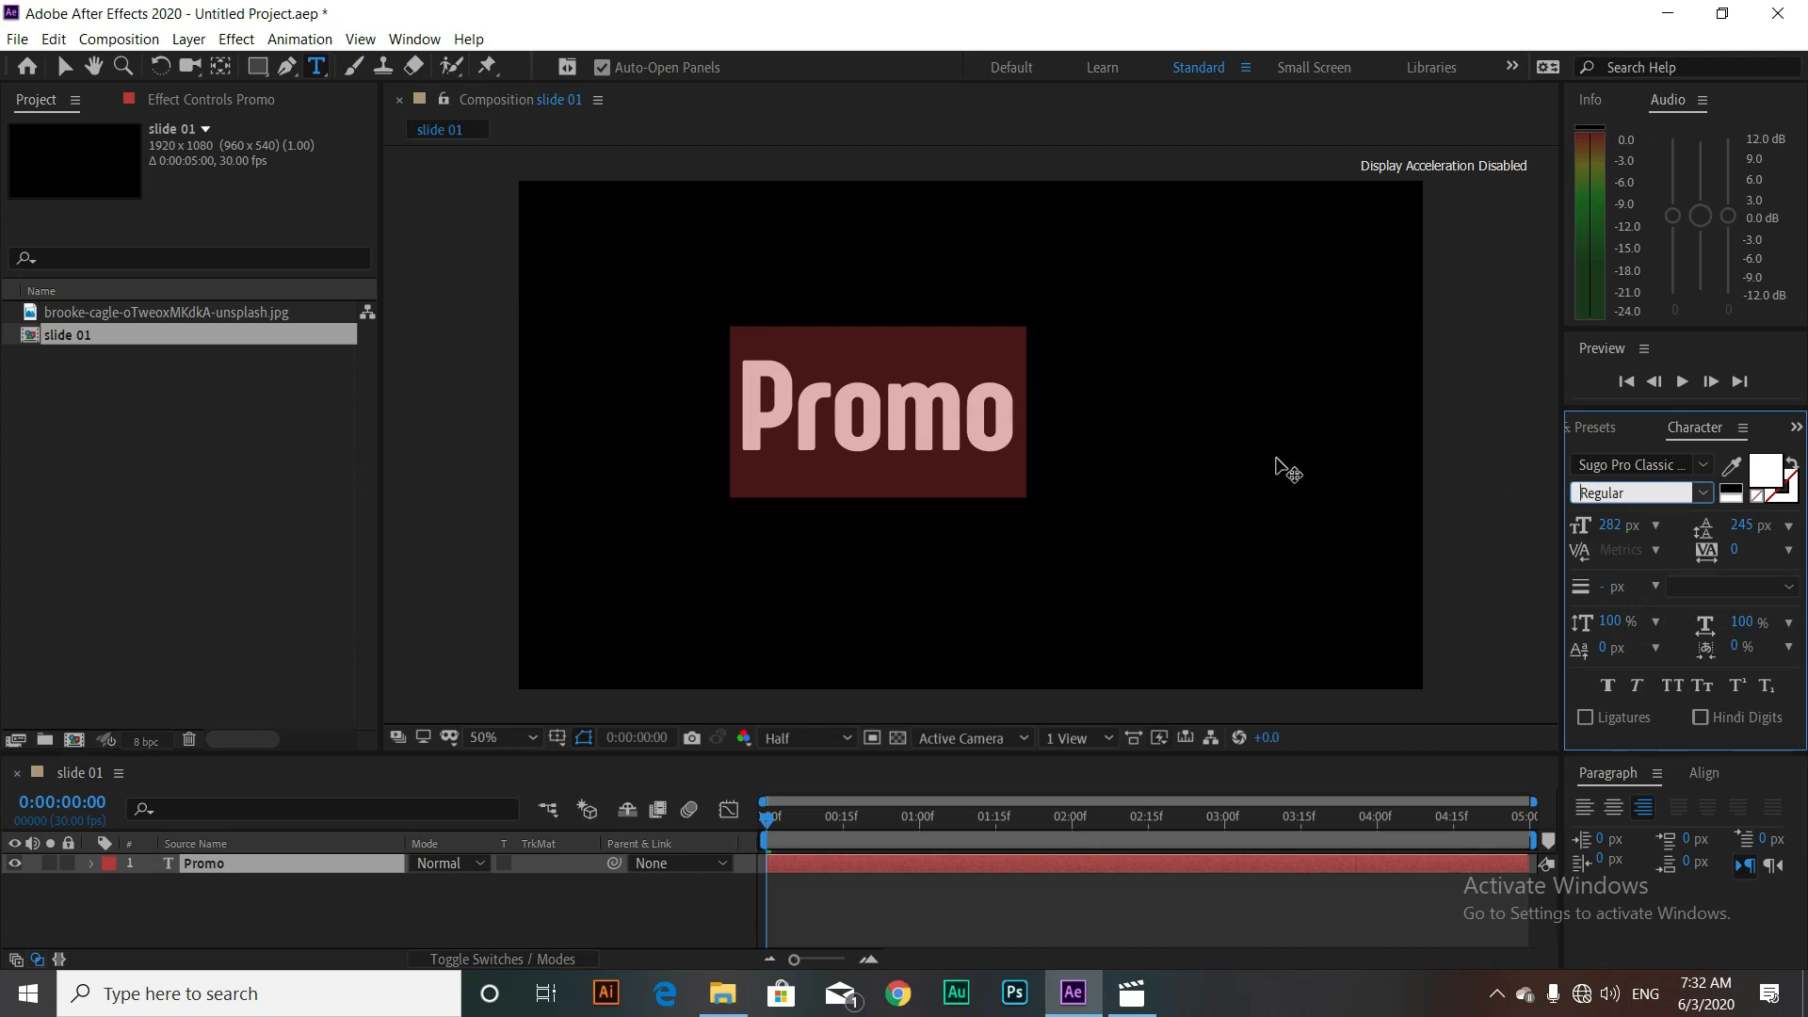
left_click(1010, 449)
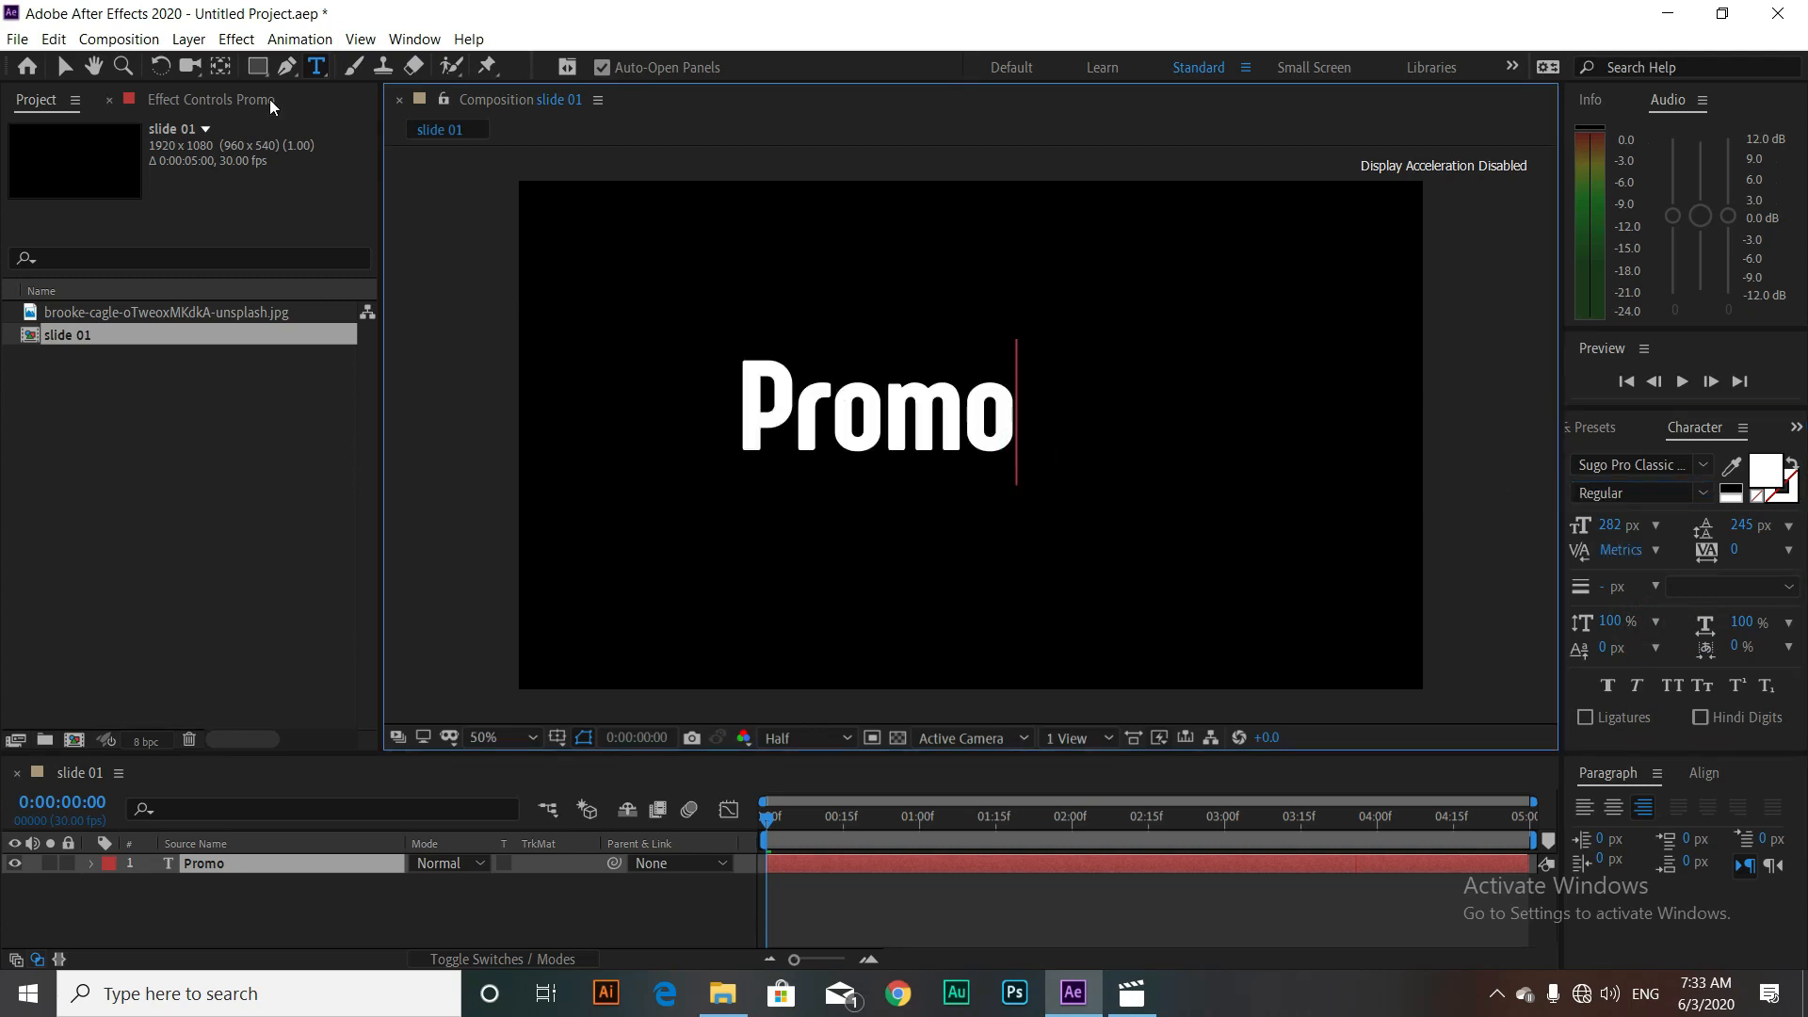
Step: Align the Promo layer to the composition's horizontal and vertical center
left_click(60, 64)
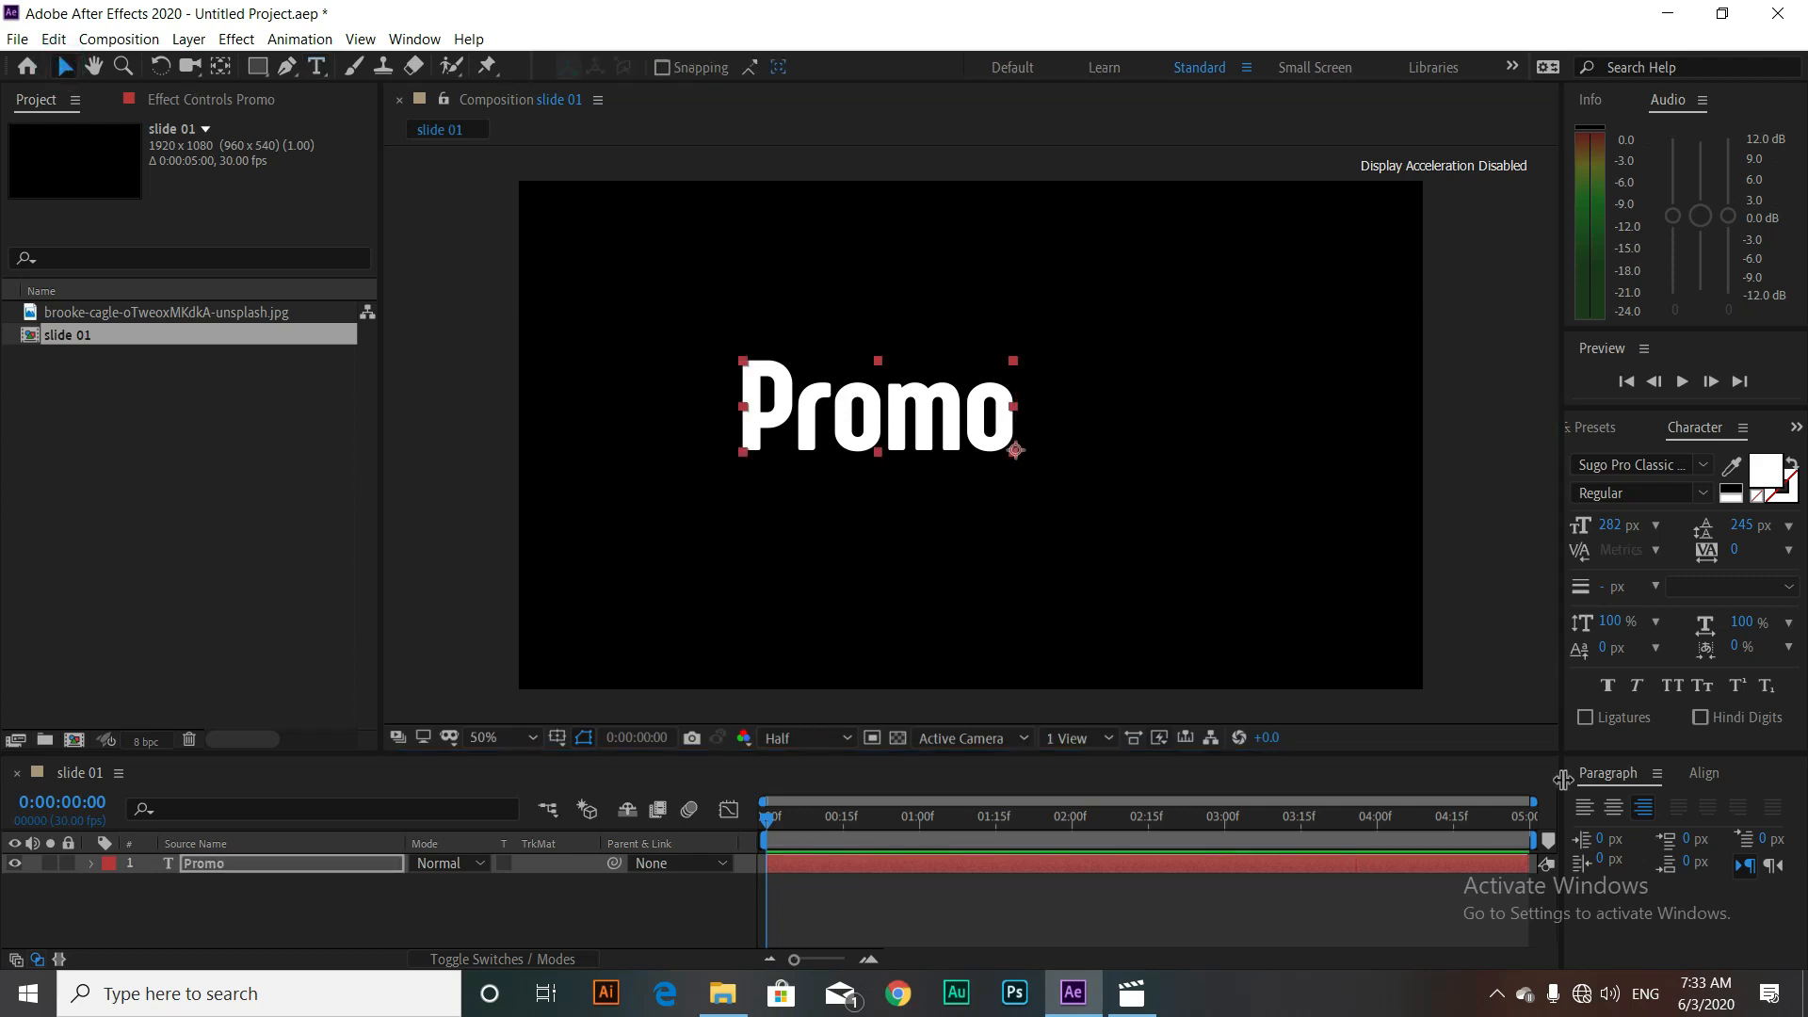
left_click(1707, 777)
left_click(1627, 832)
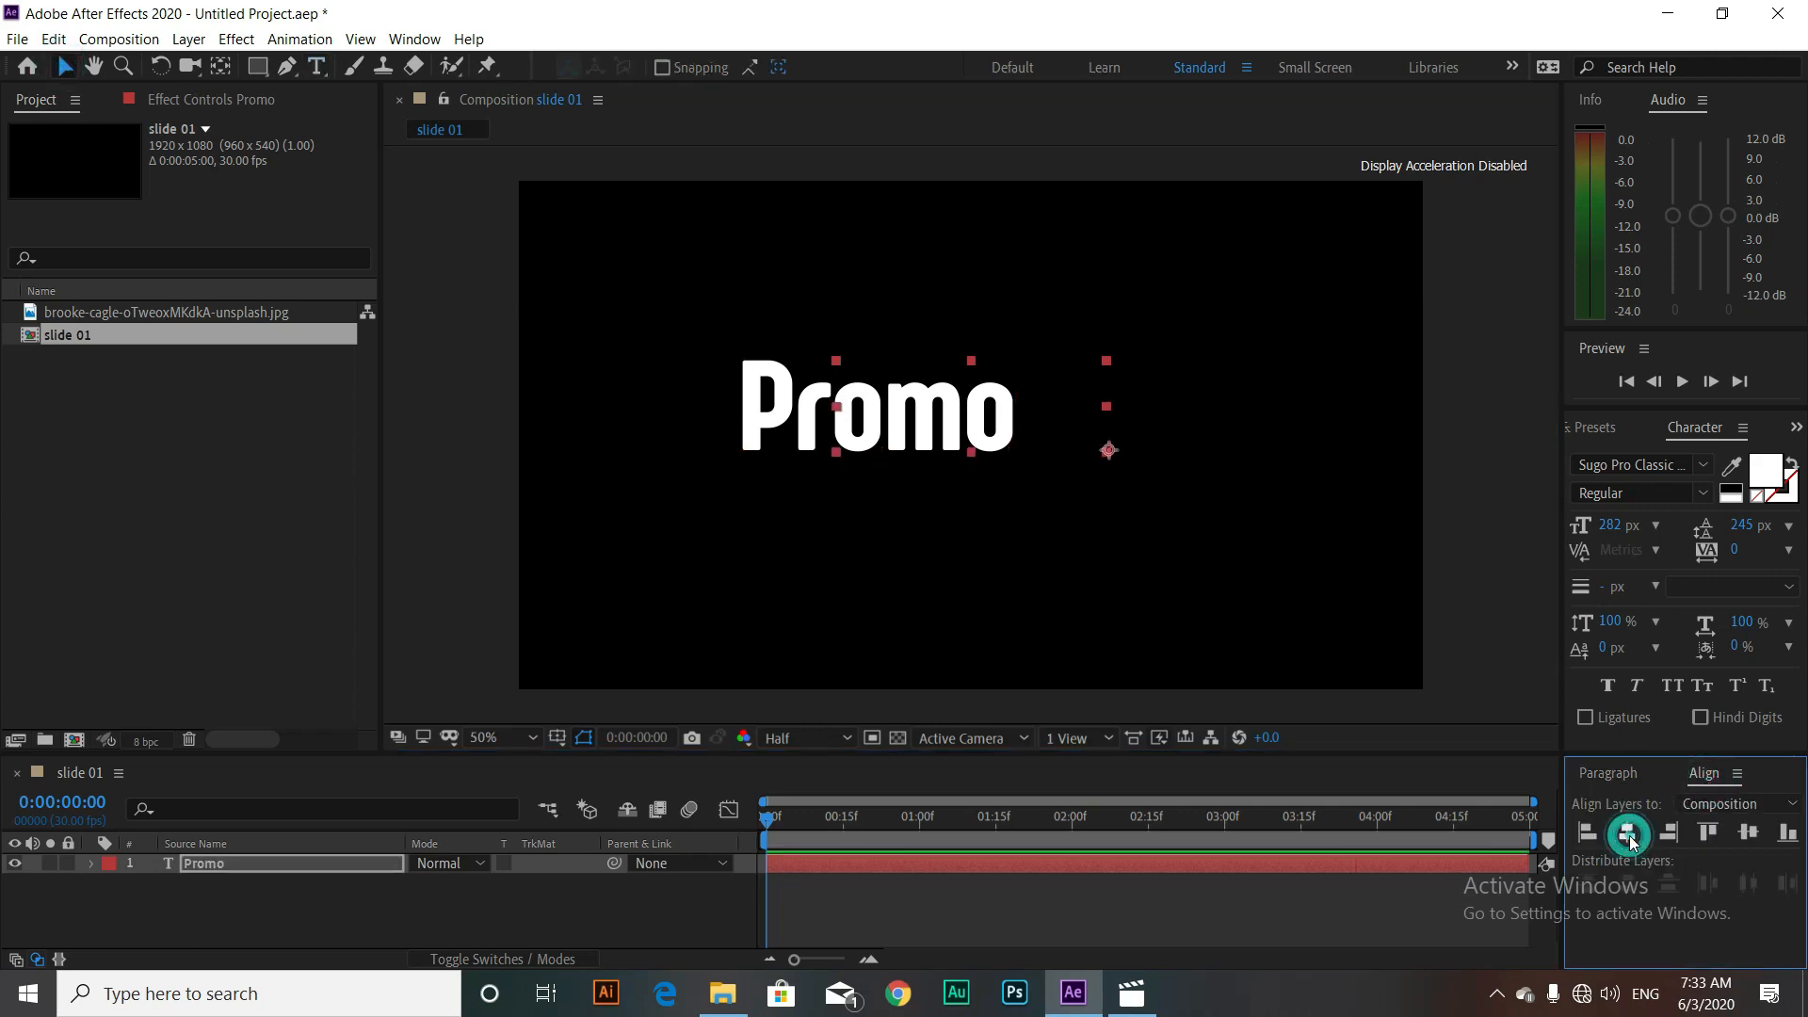
left_click(1748, 831)
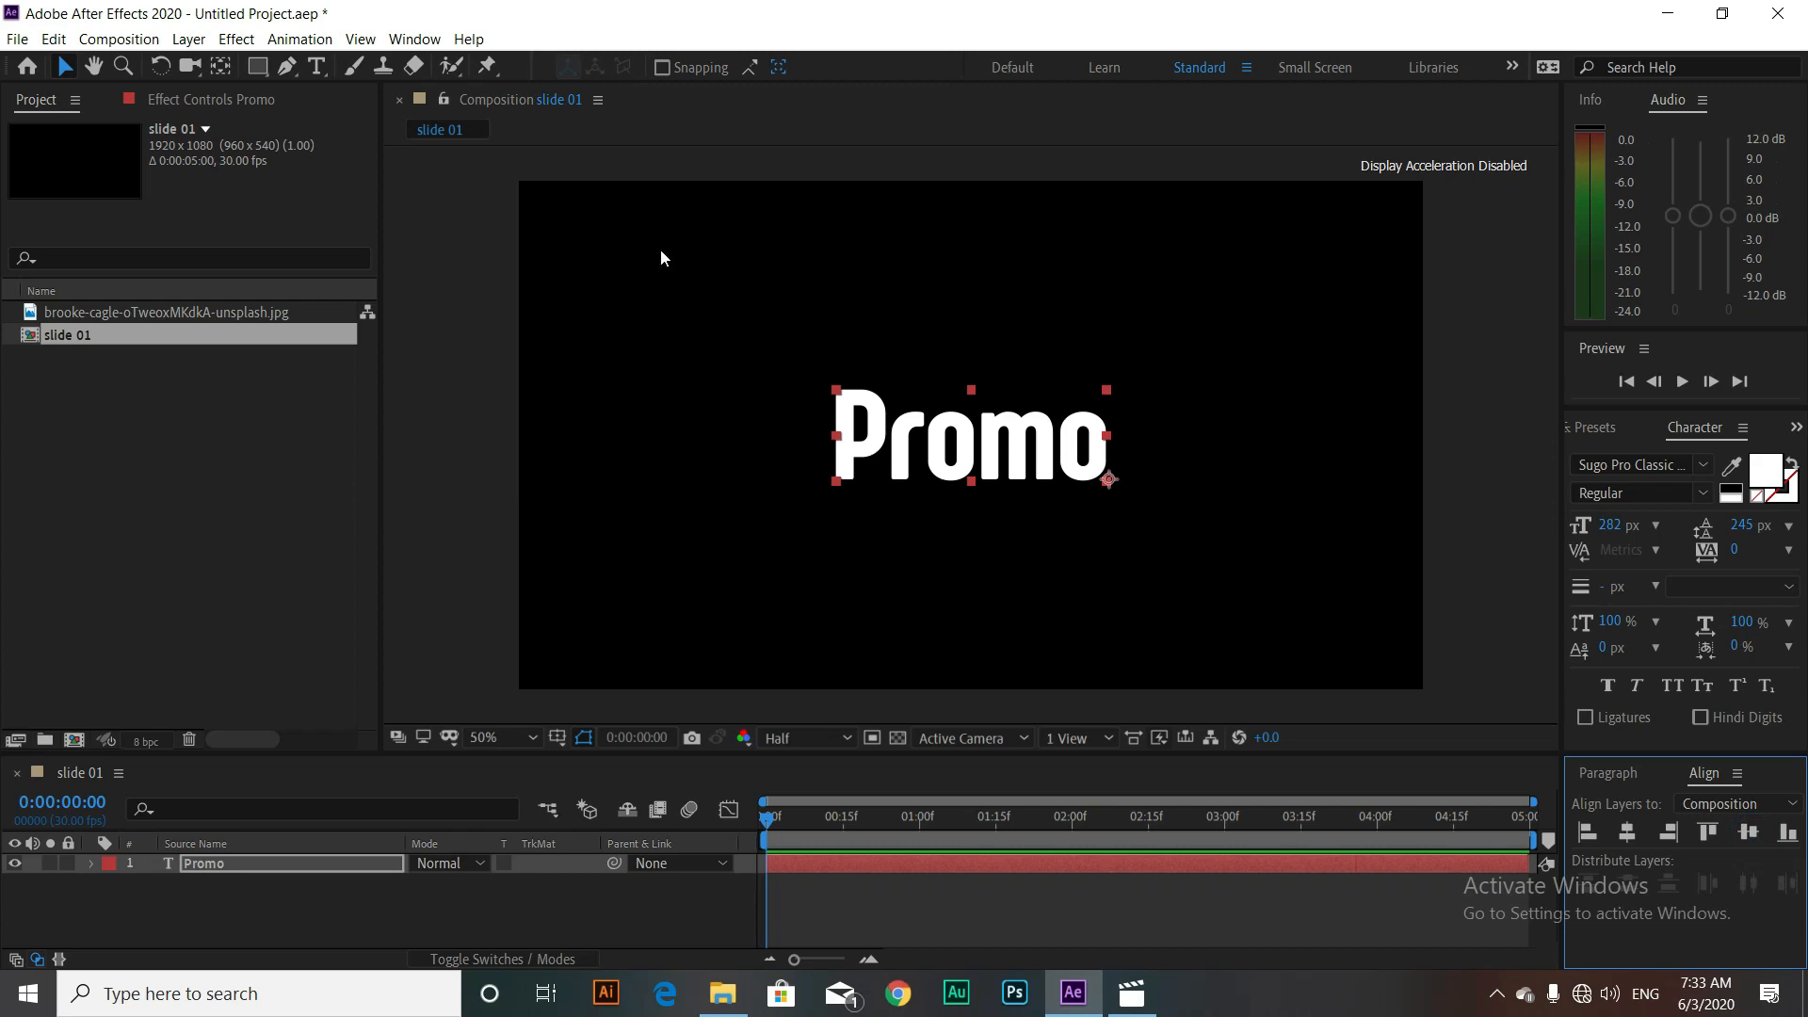
Step: Move the Promo layer's anchor point from the lower end of the word to the center of the text
left_click(226, 68)
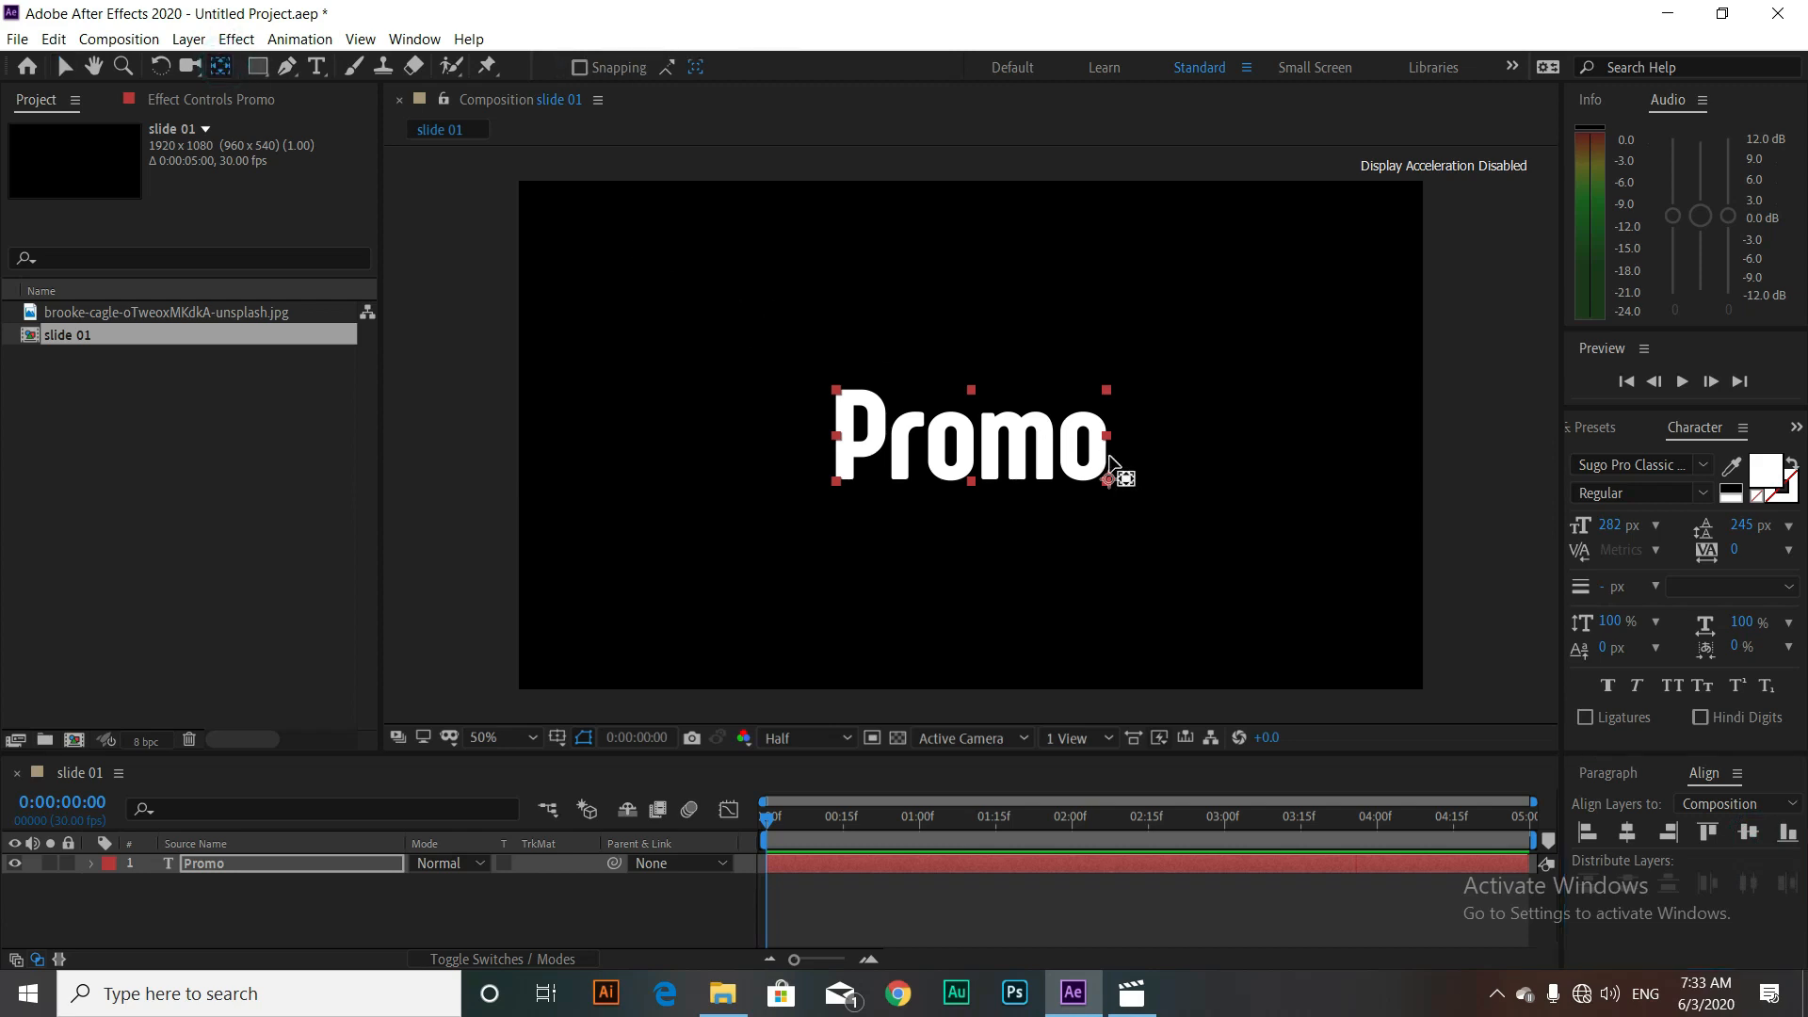
left_click(1109, 481)
left_click_drag(1109, 481, 975, 438)
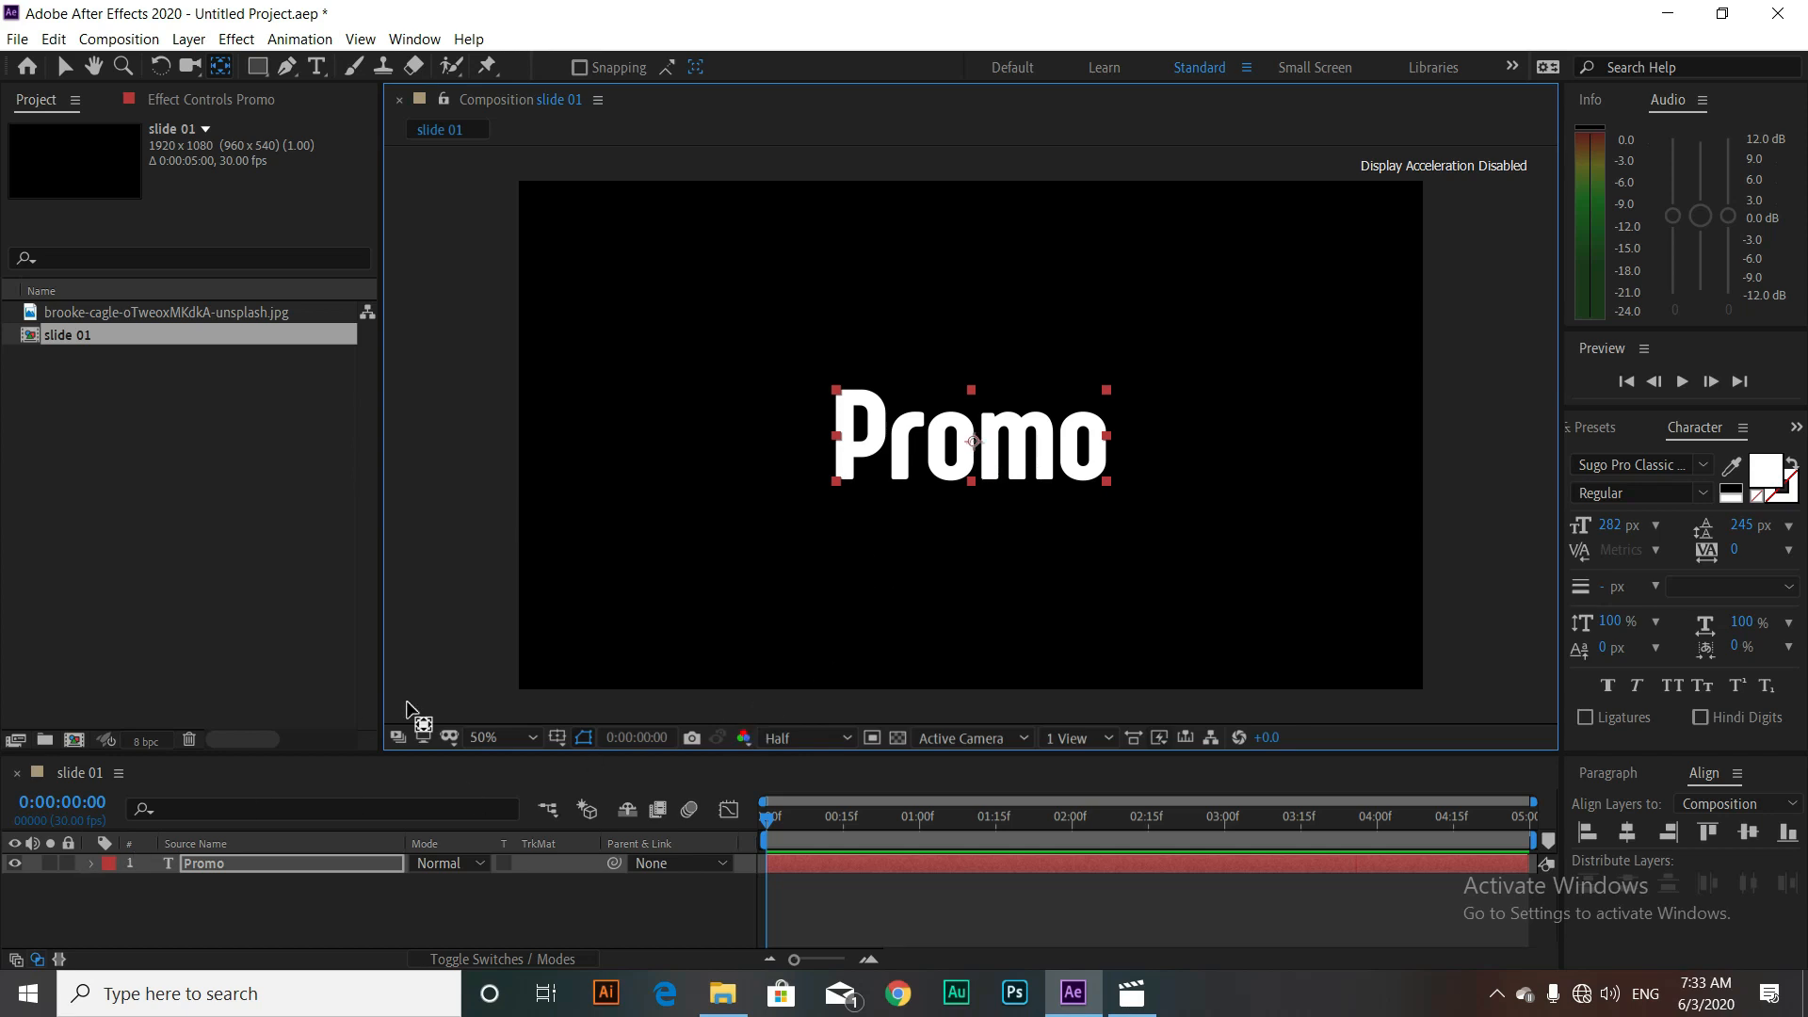
Step: Fit the composition view and add a Tracking animator to the Promo text layer
left_click_drag(402, 753, 395, 634)
left_click(499, 619)
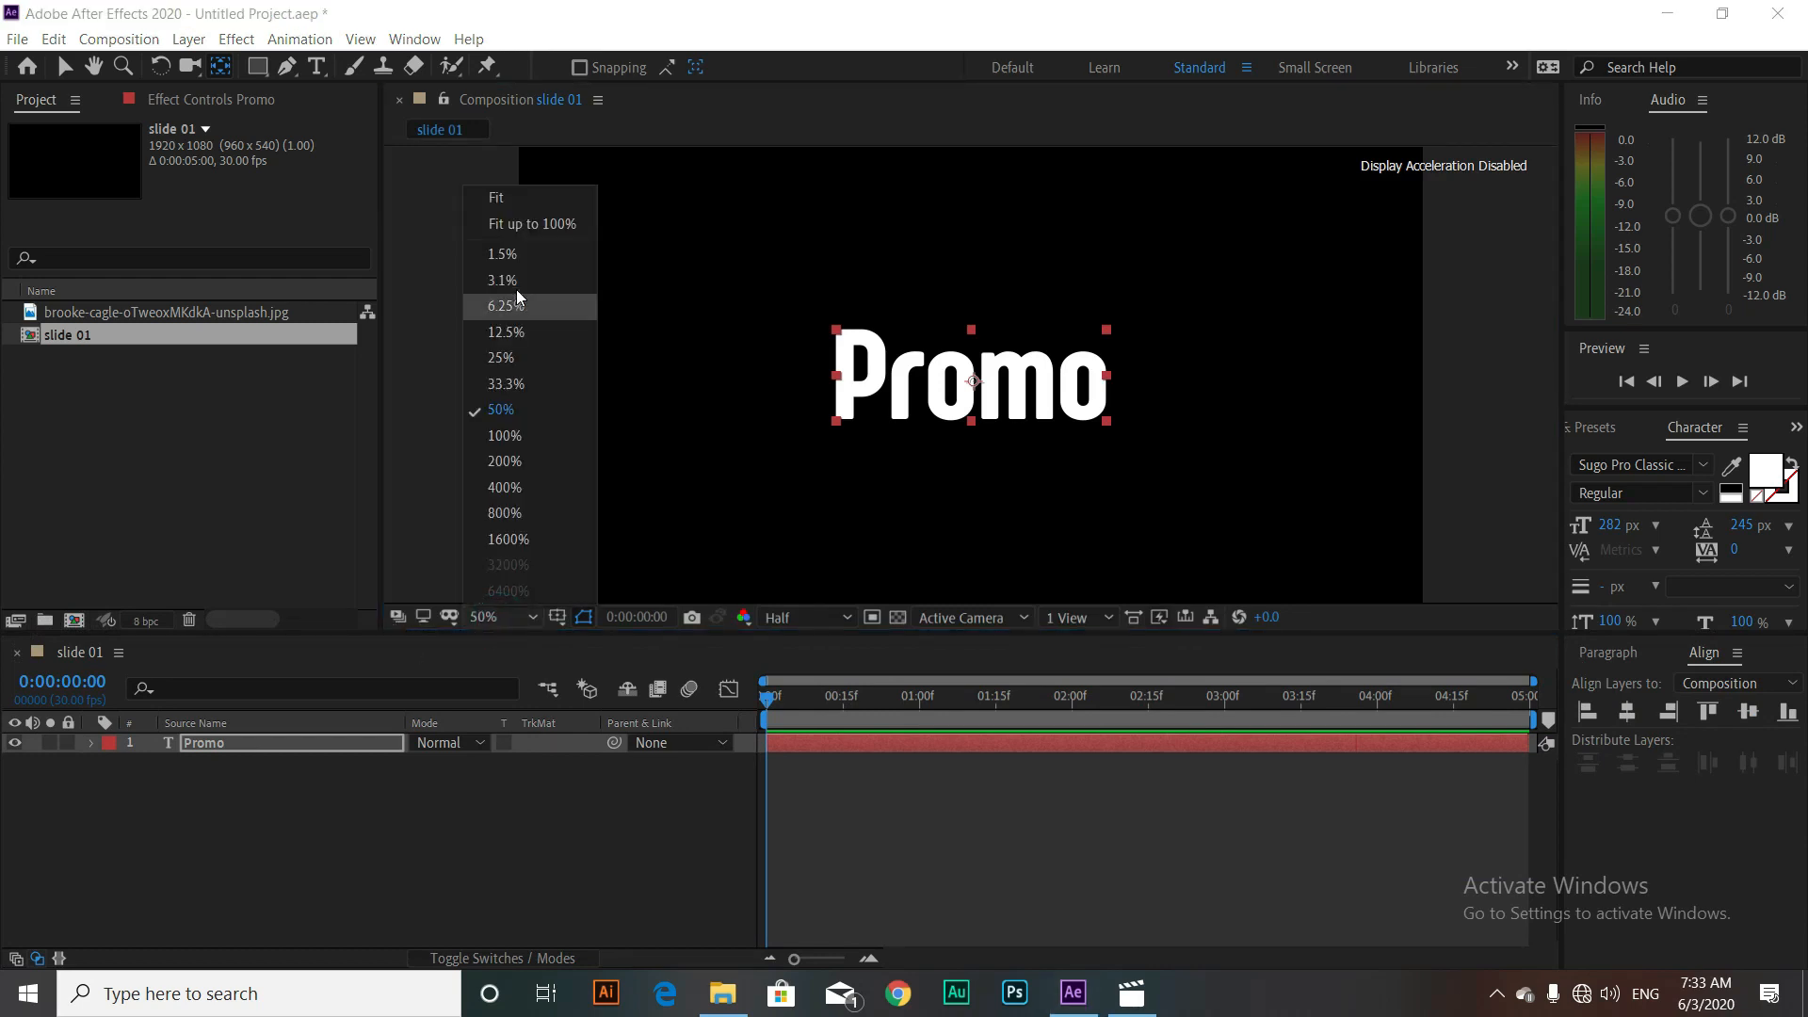
left_click(504, 205)
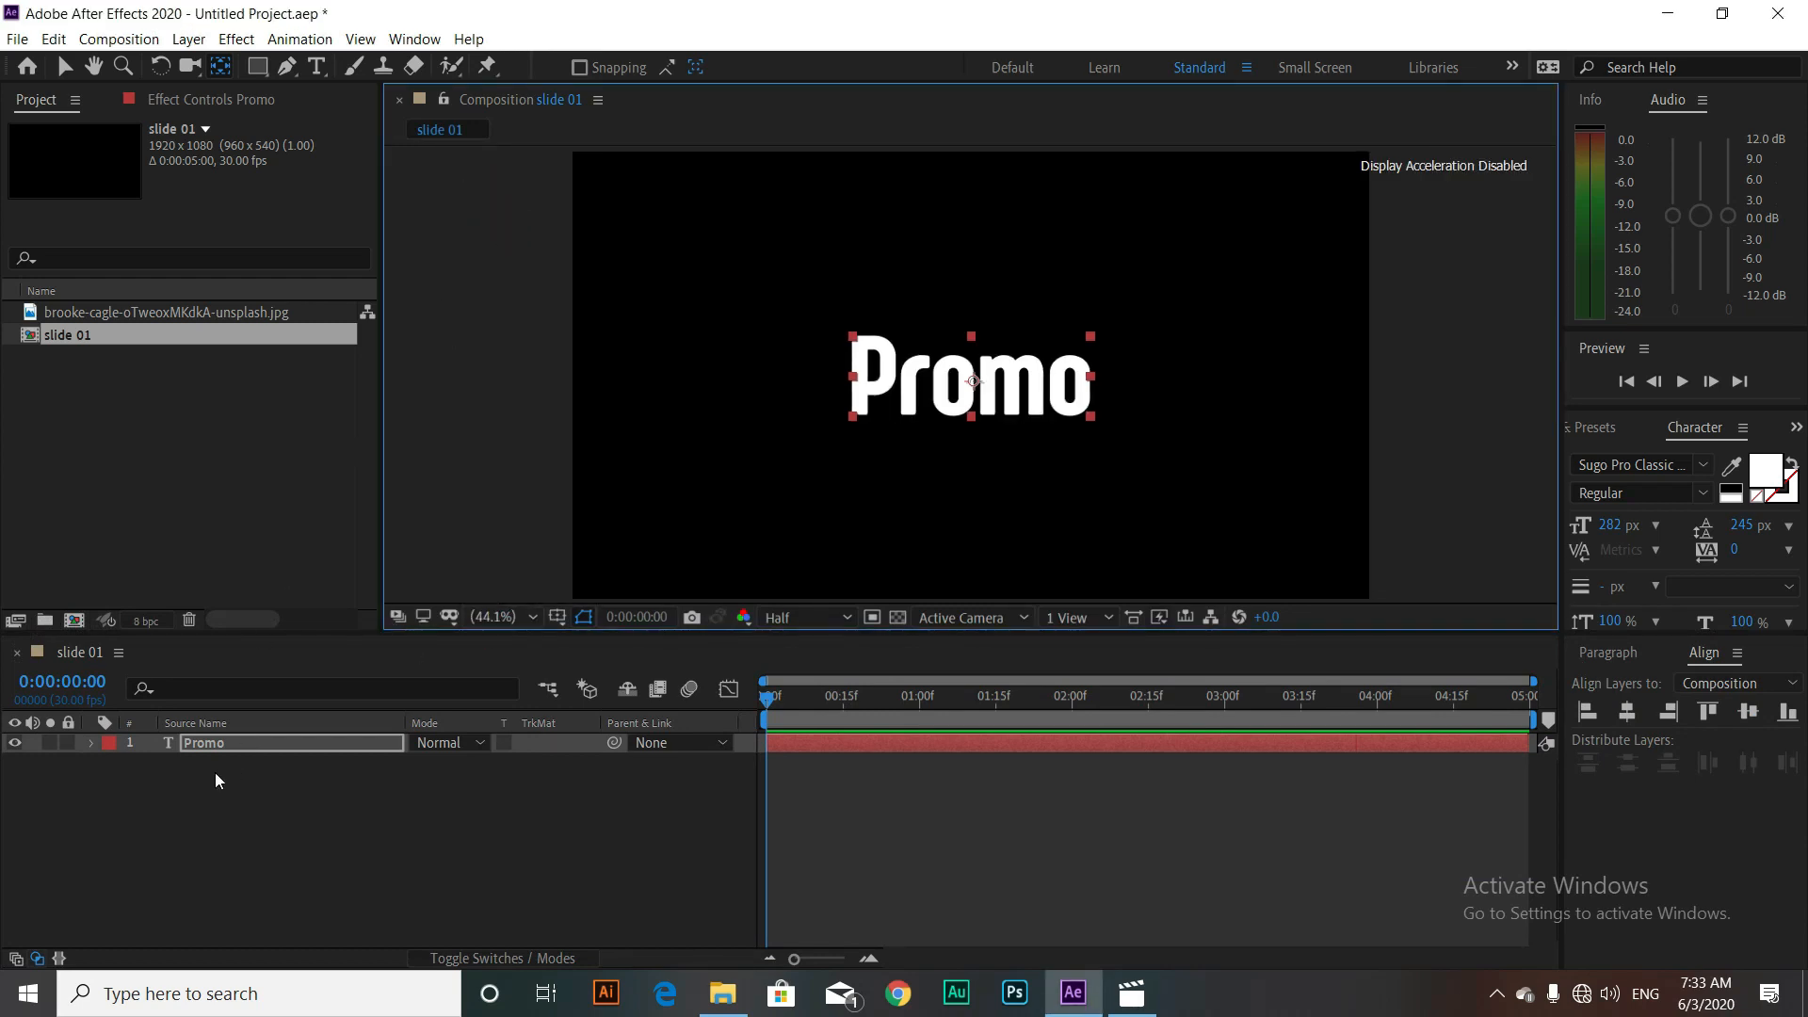
left_click(89, 745)
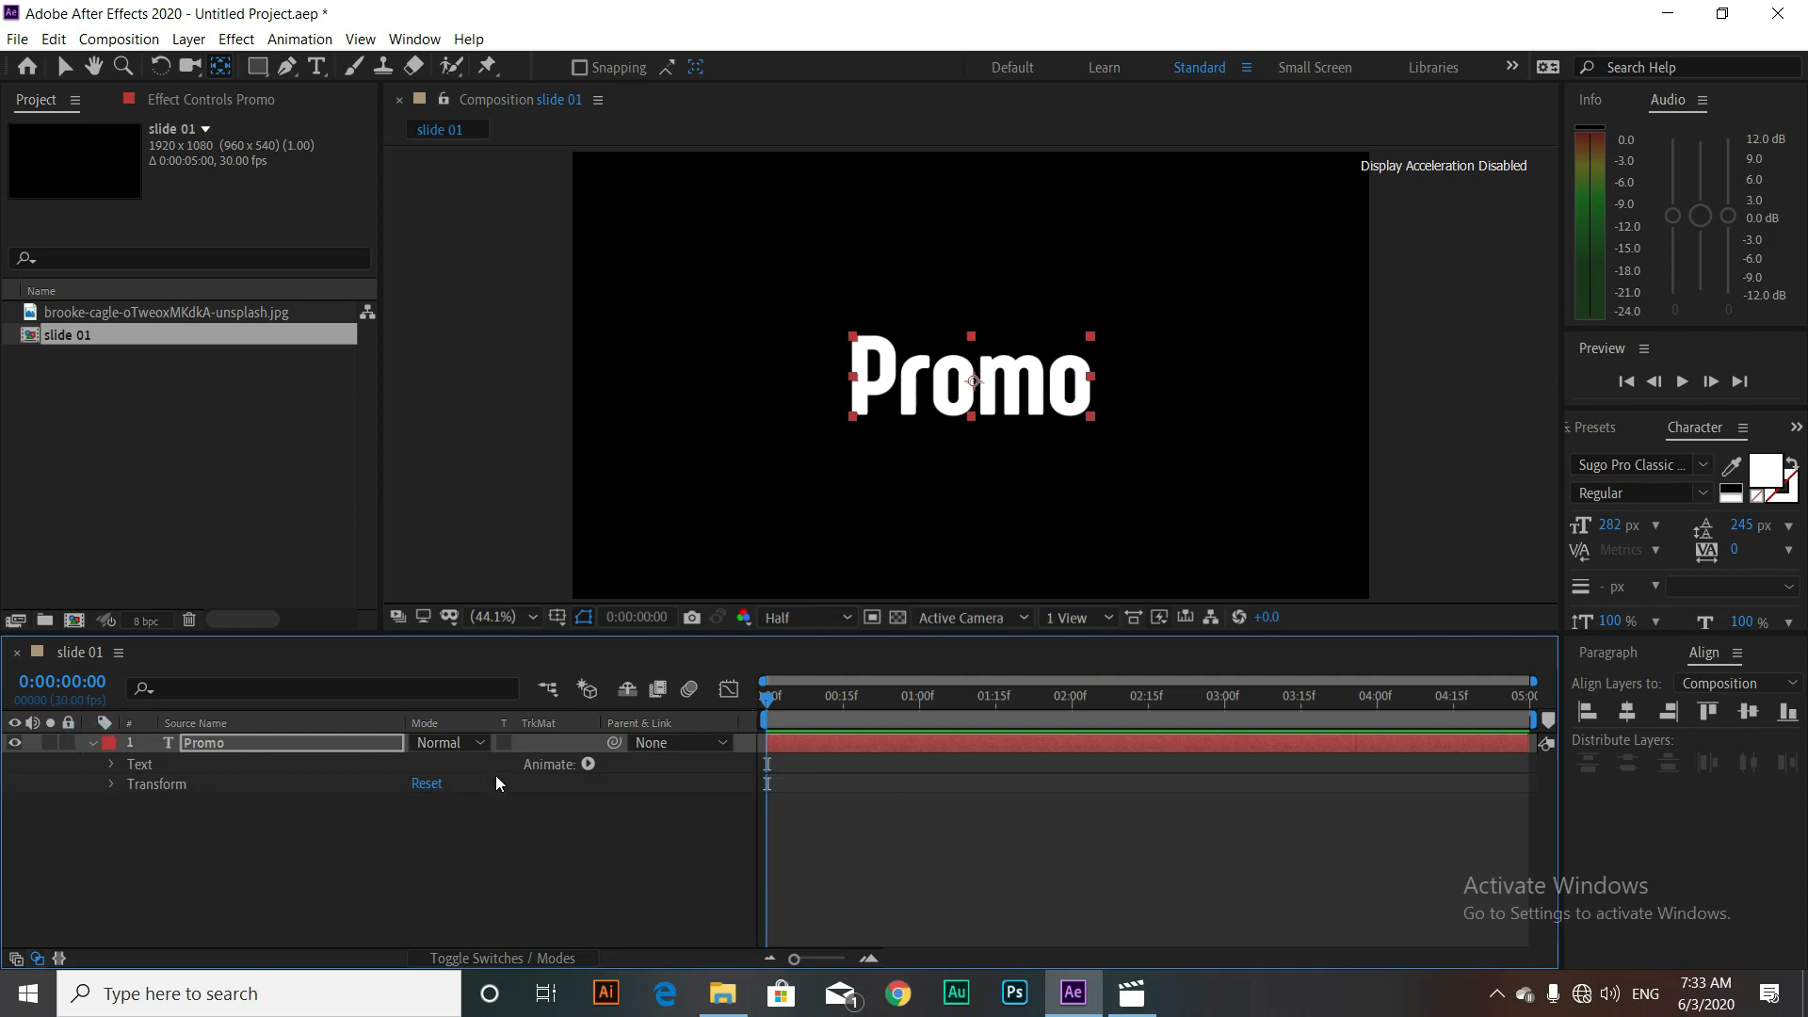
left_click(587, 765)
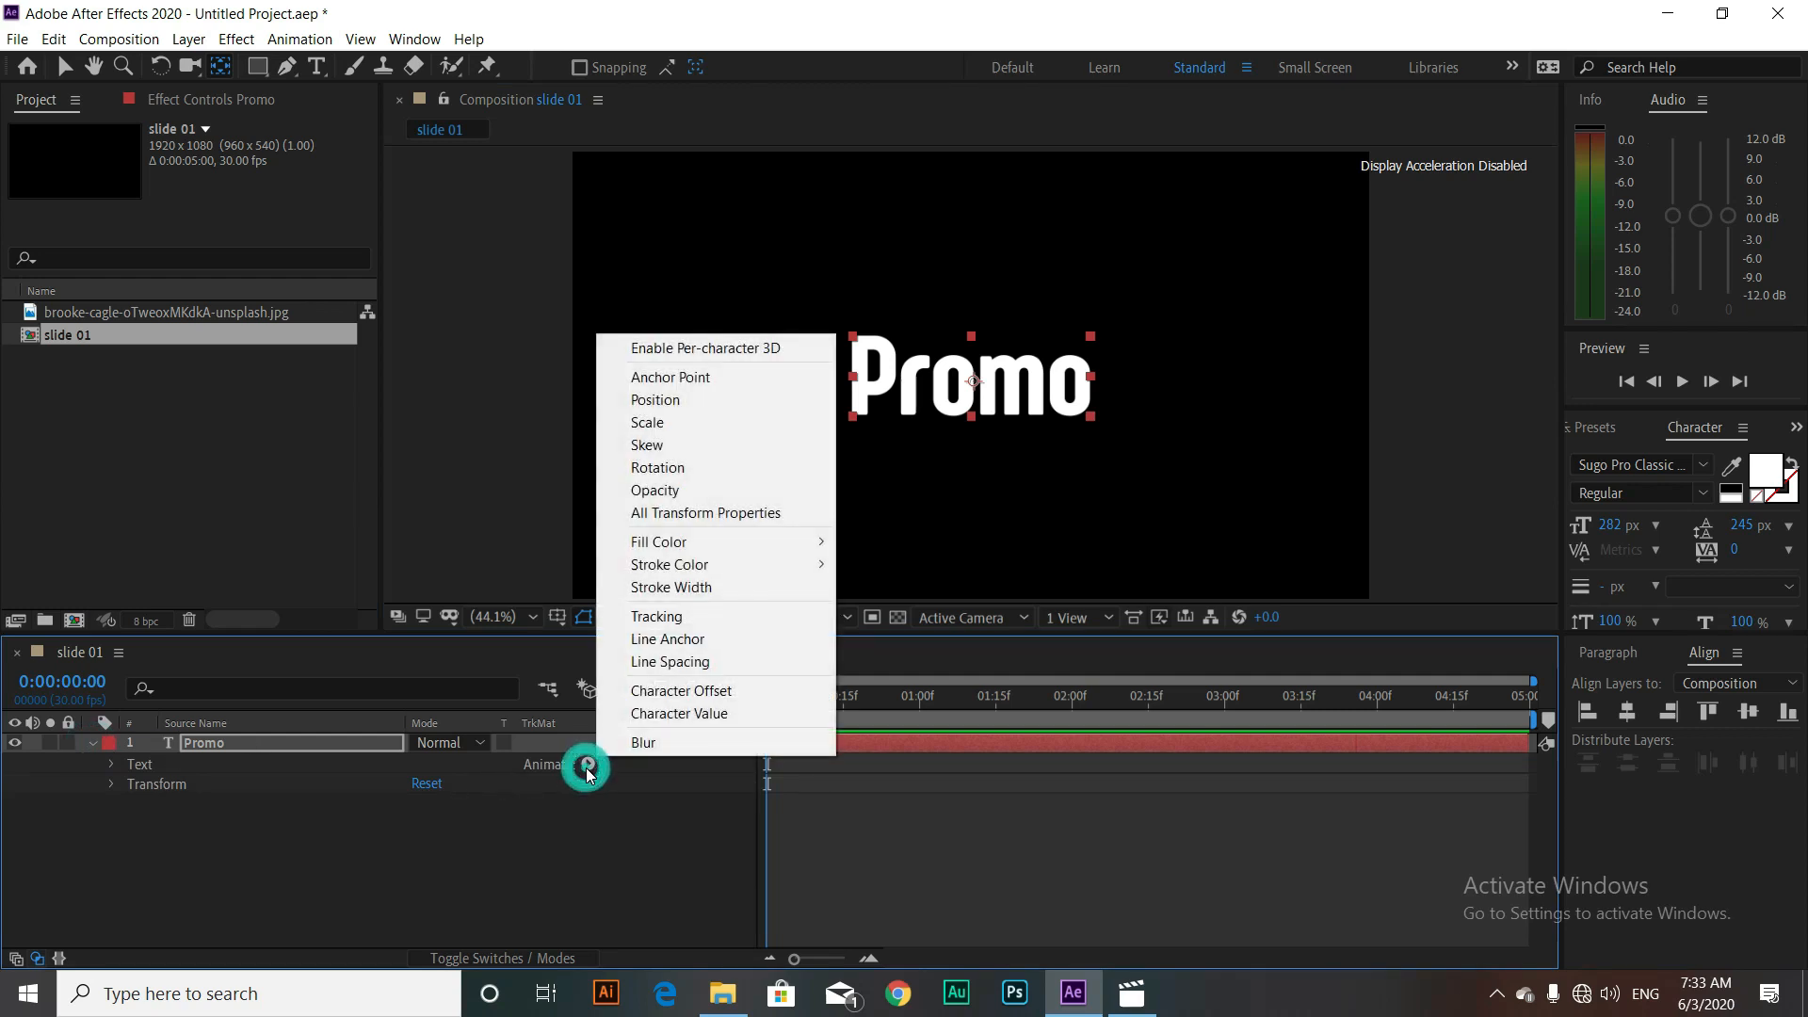
left_click(703, 617)
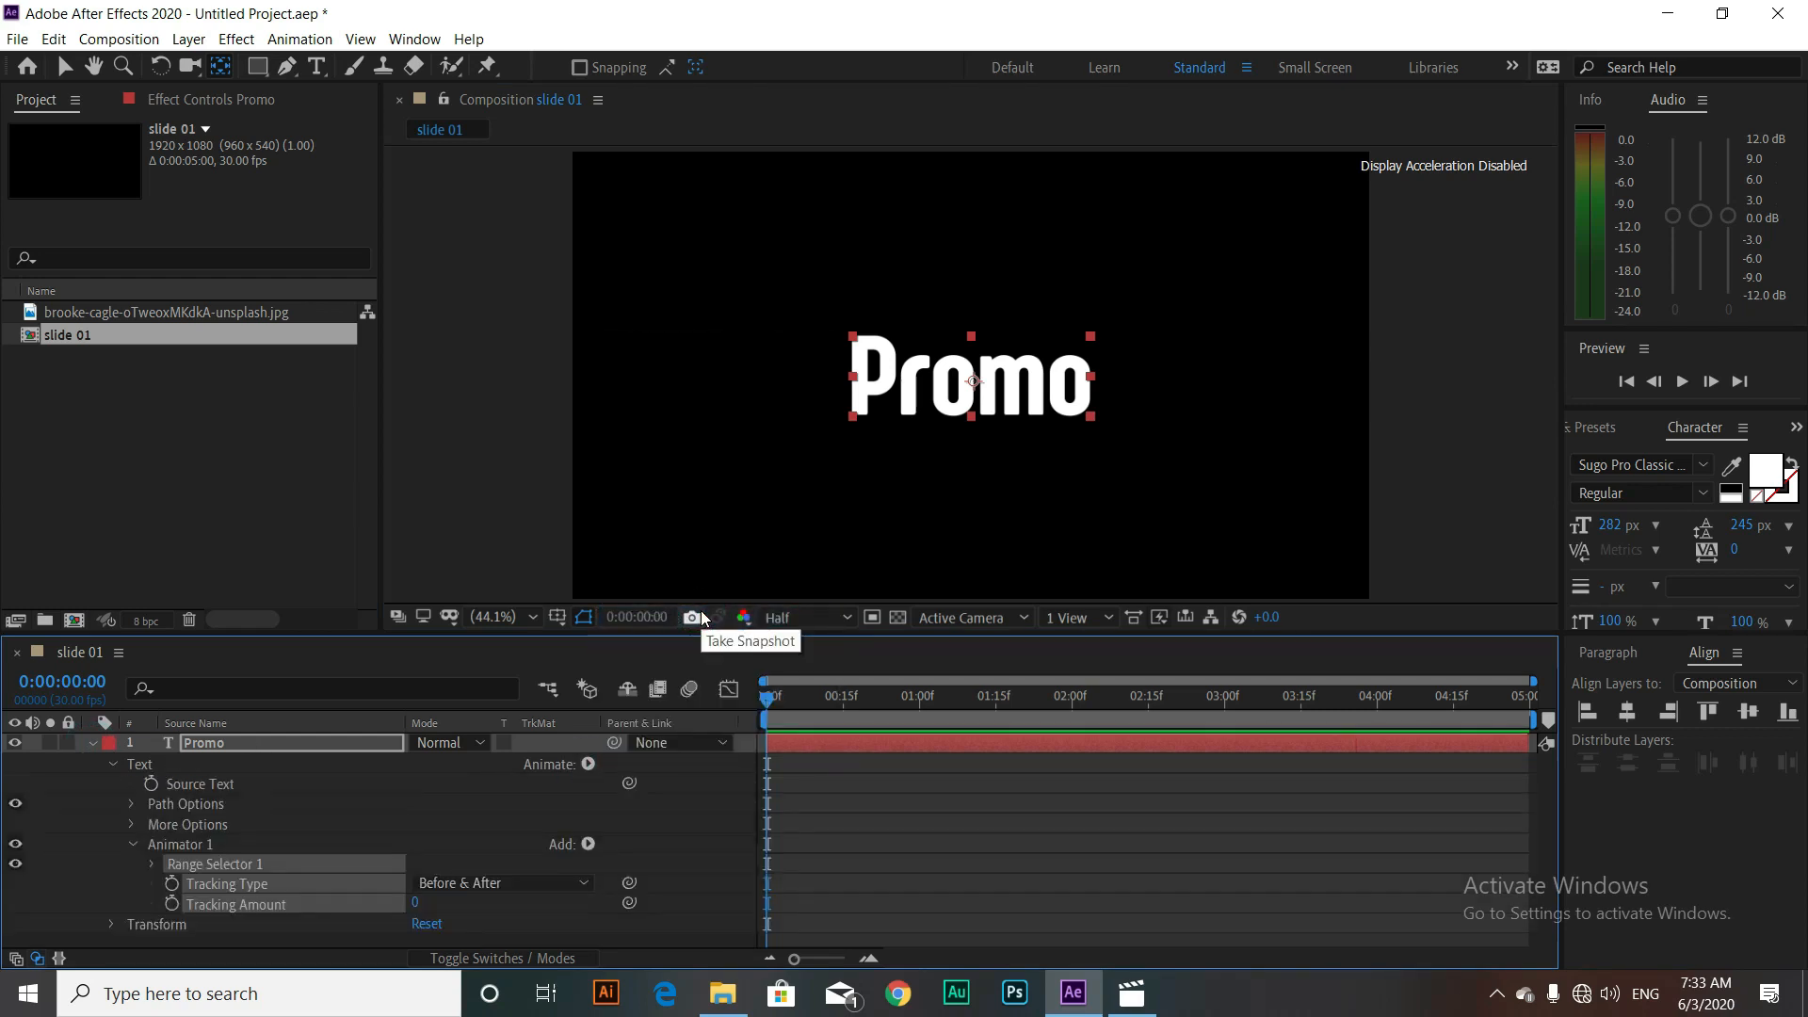
Step: Set keyframes for the Promo animator's Tracking Type and Tracking Amount at 0:00:00:12
left_click(814, 710)
left_click_drag(811, 702, 828, 704)
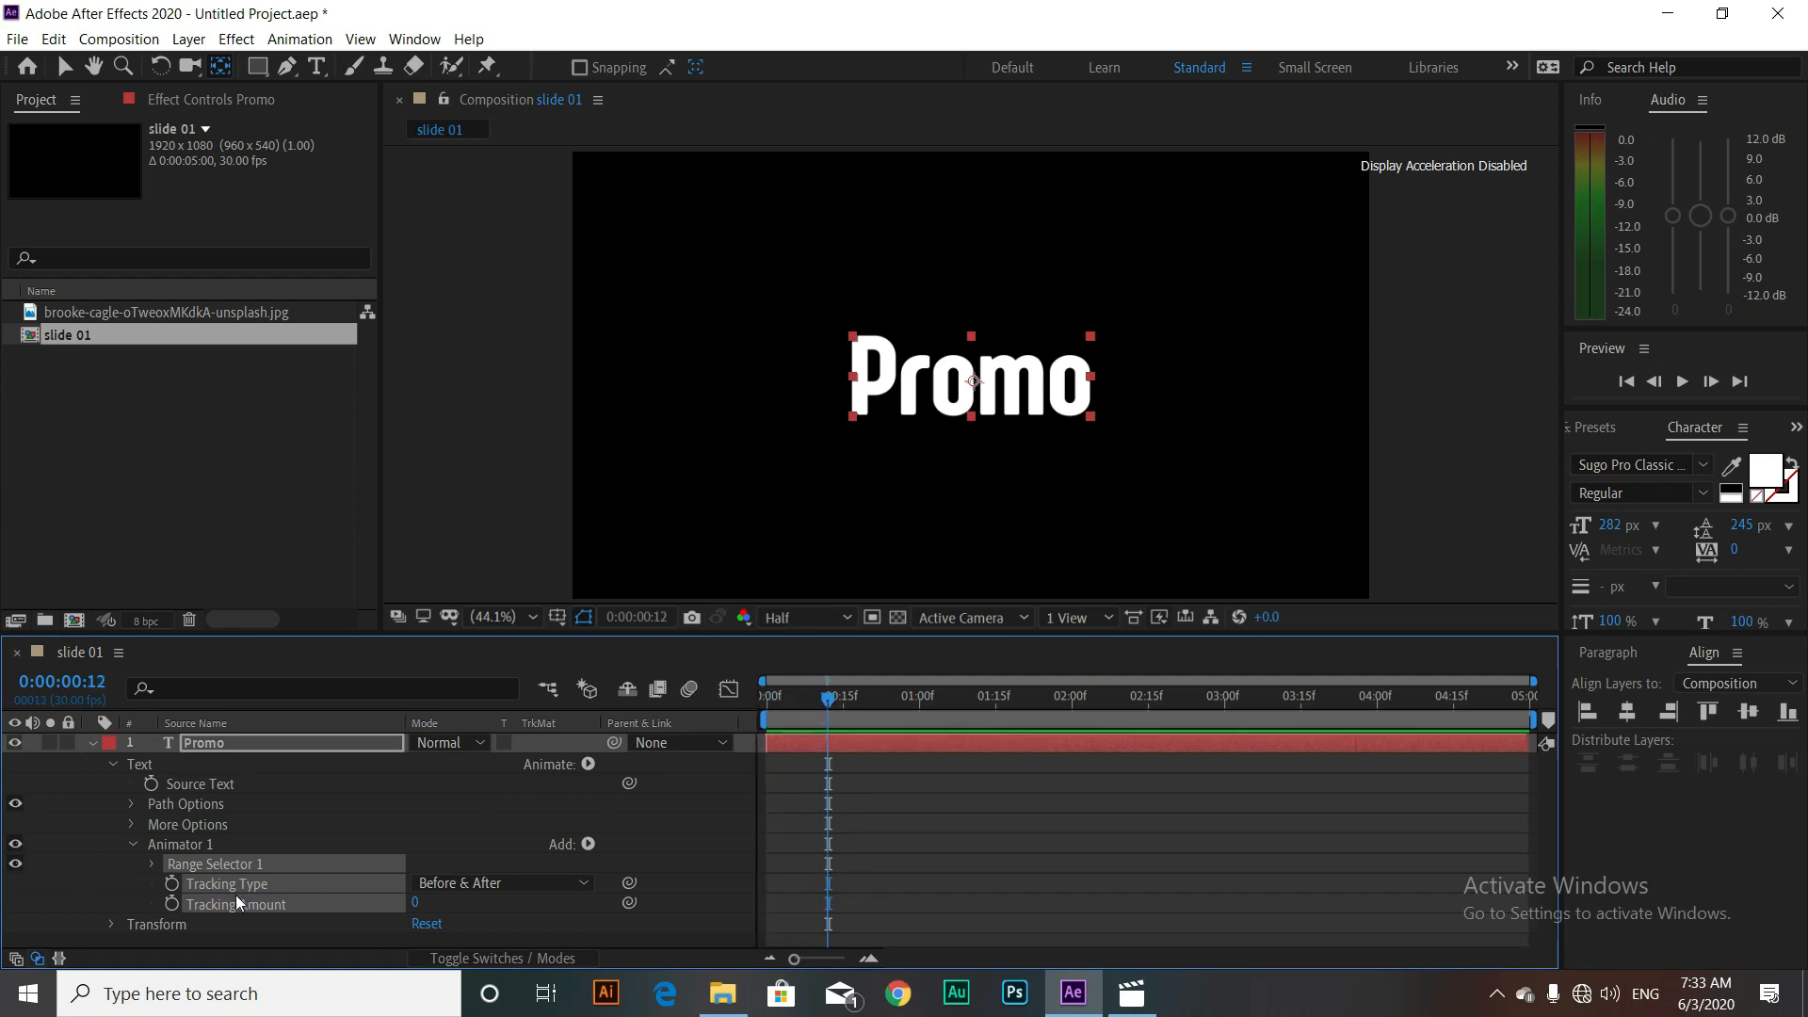
left_click(171, 904)
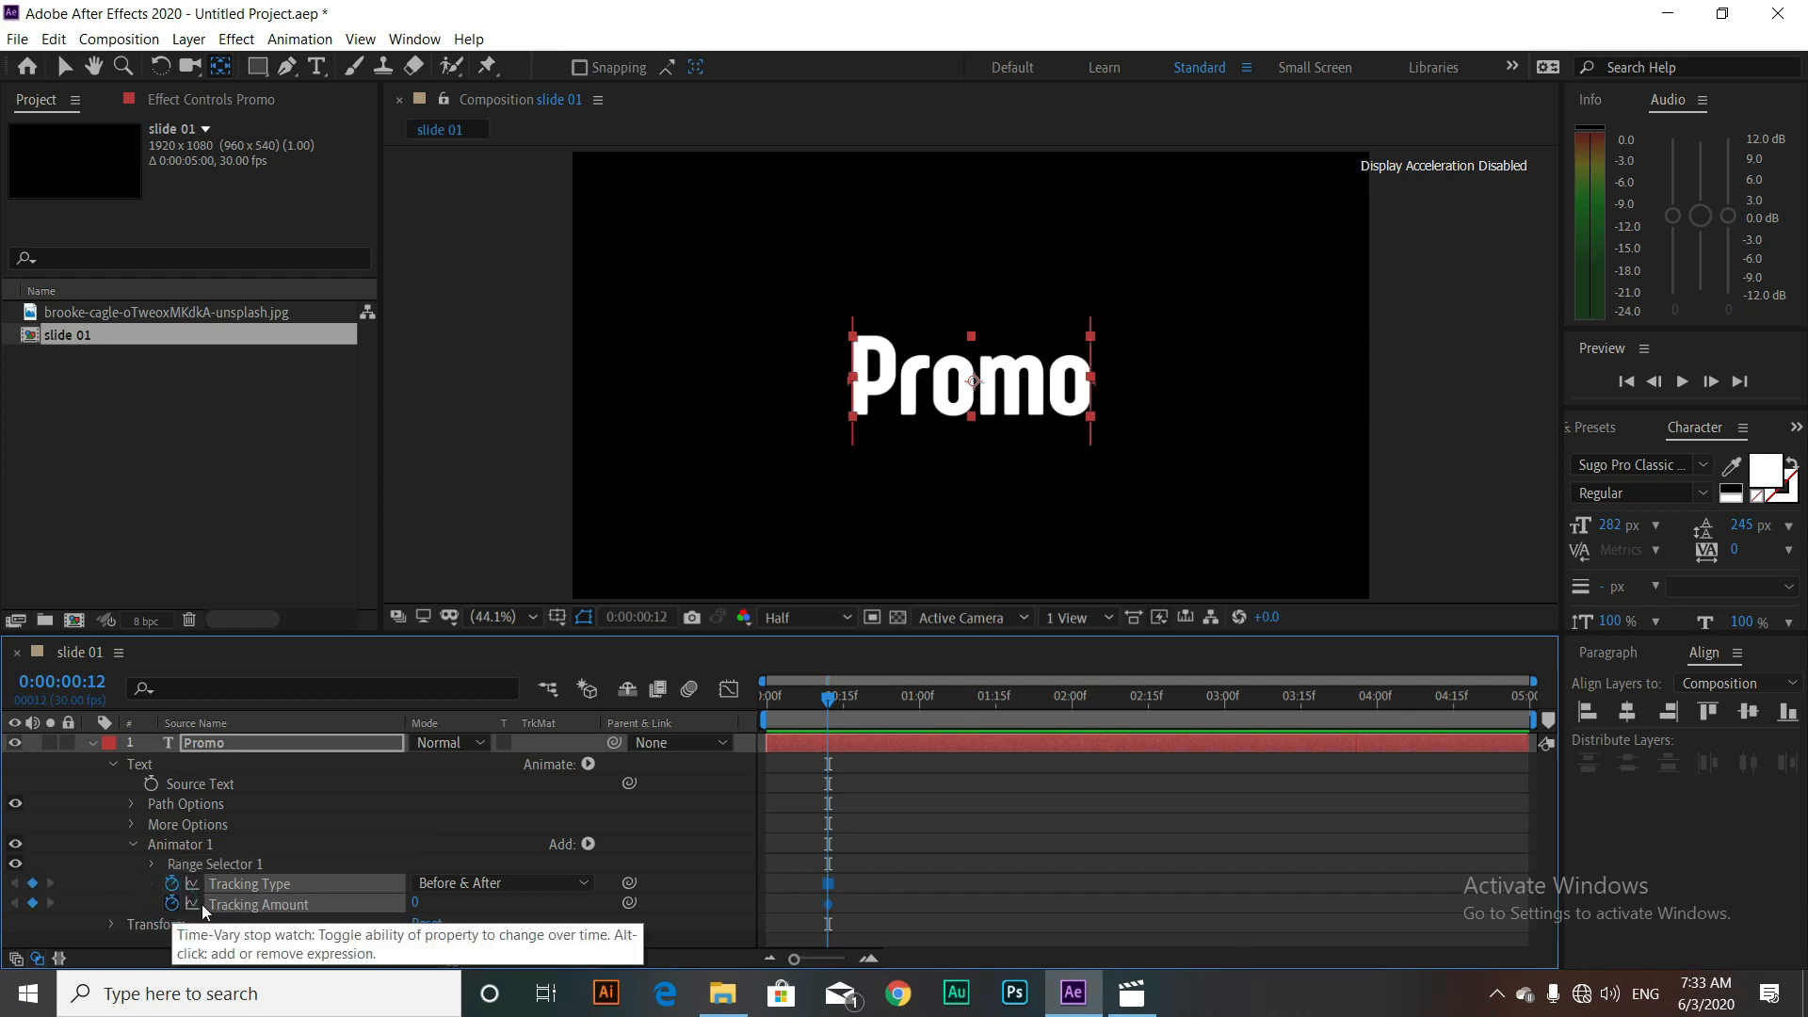
Step: Center the Promo text's paragraph alignment and realign the layer to the composition's horizontal center
left_click(1621, 650)
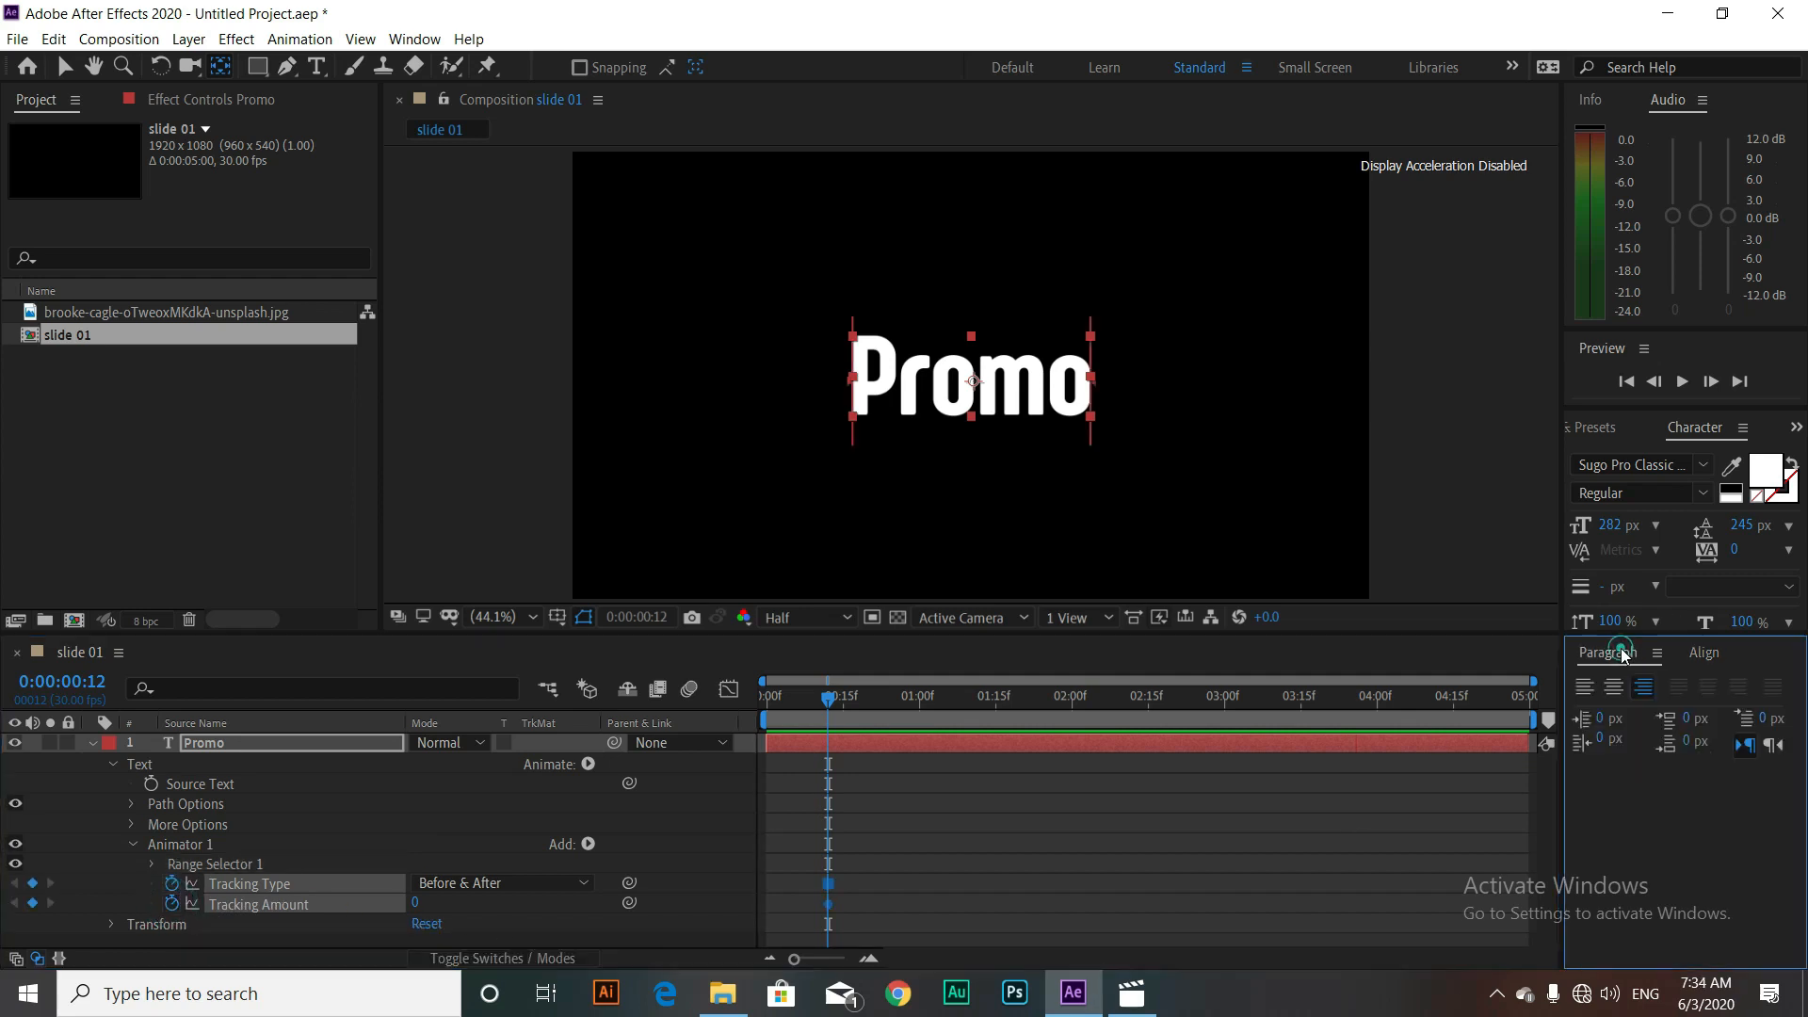
left_click(1613, 697)
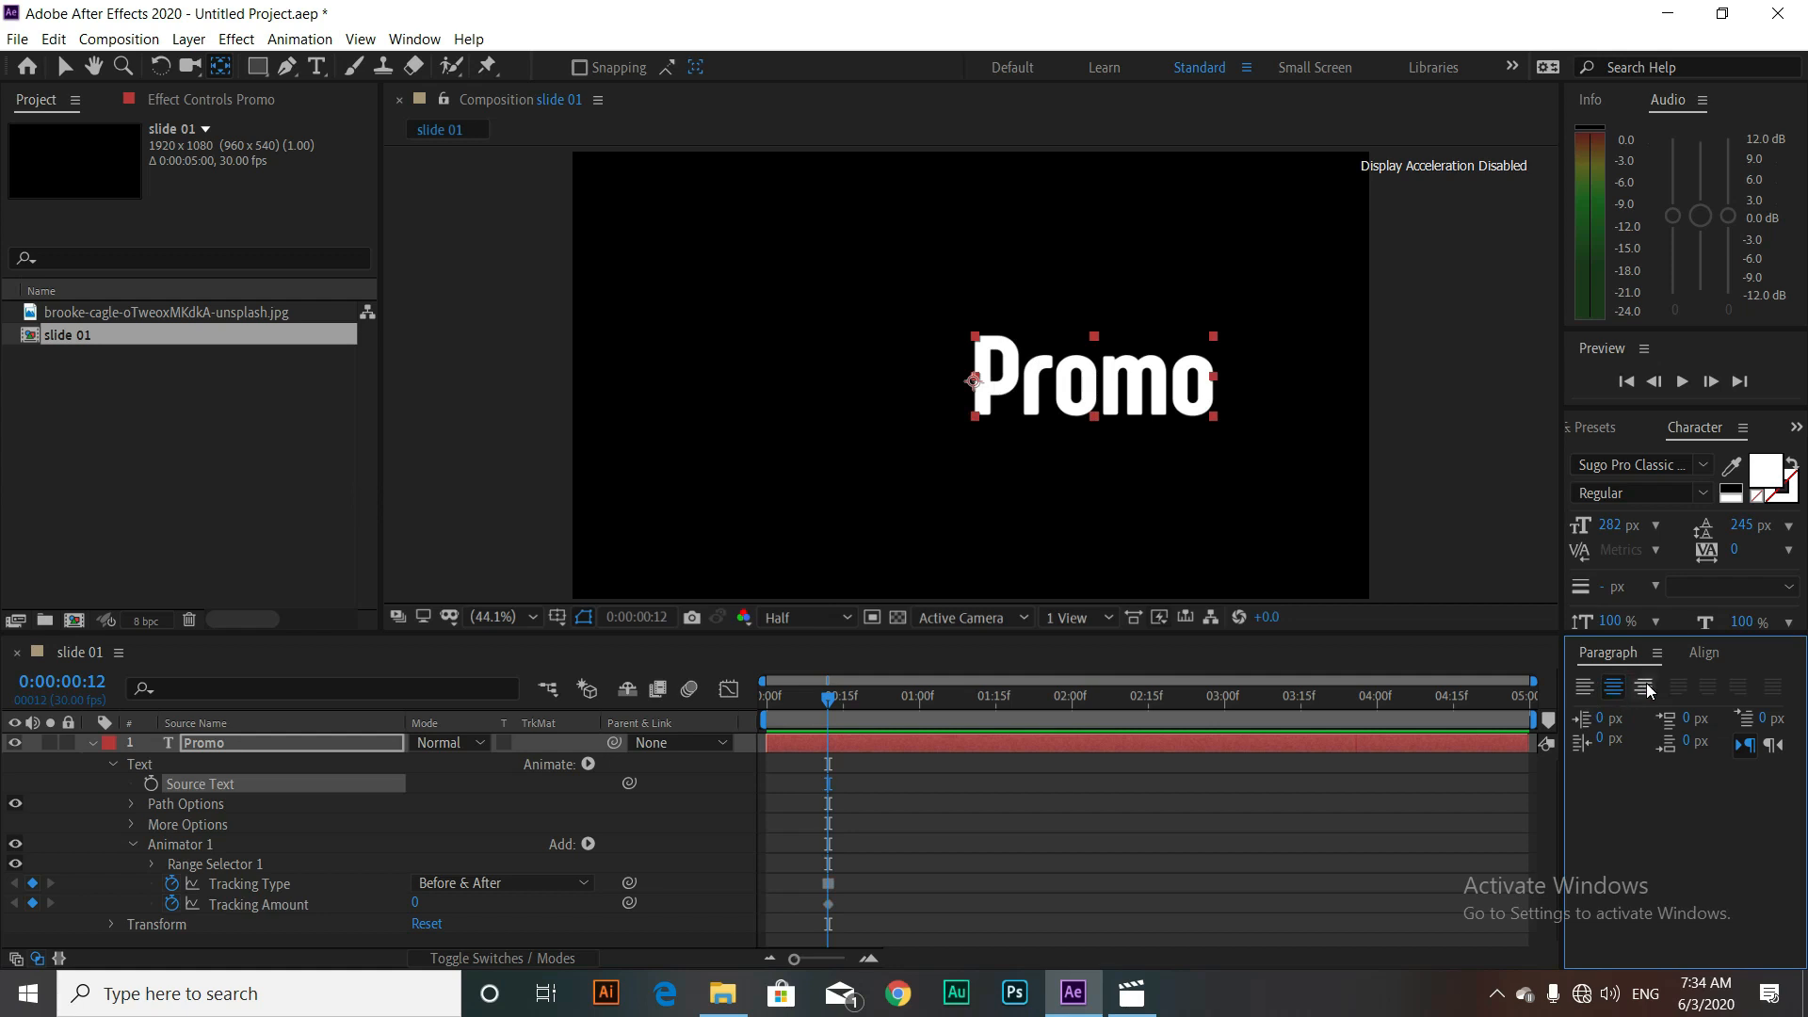
left_click(1714, 653)
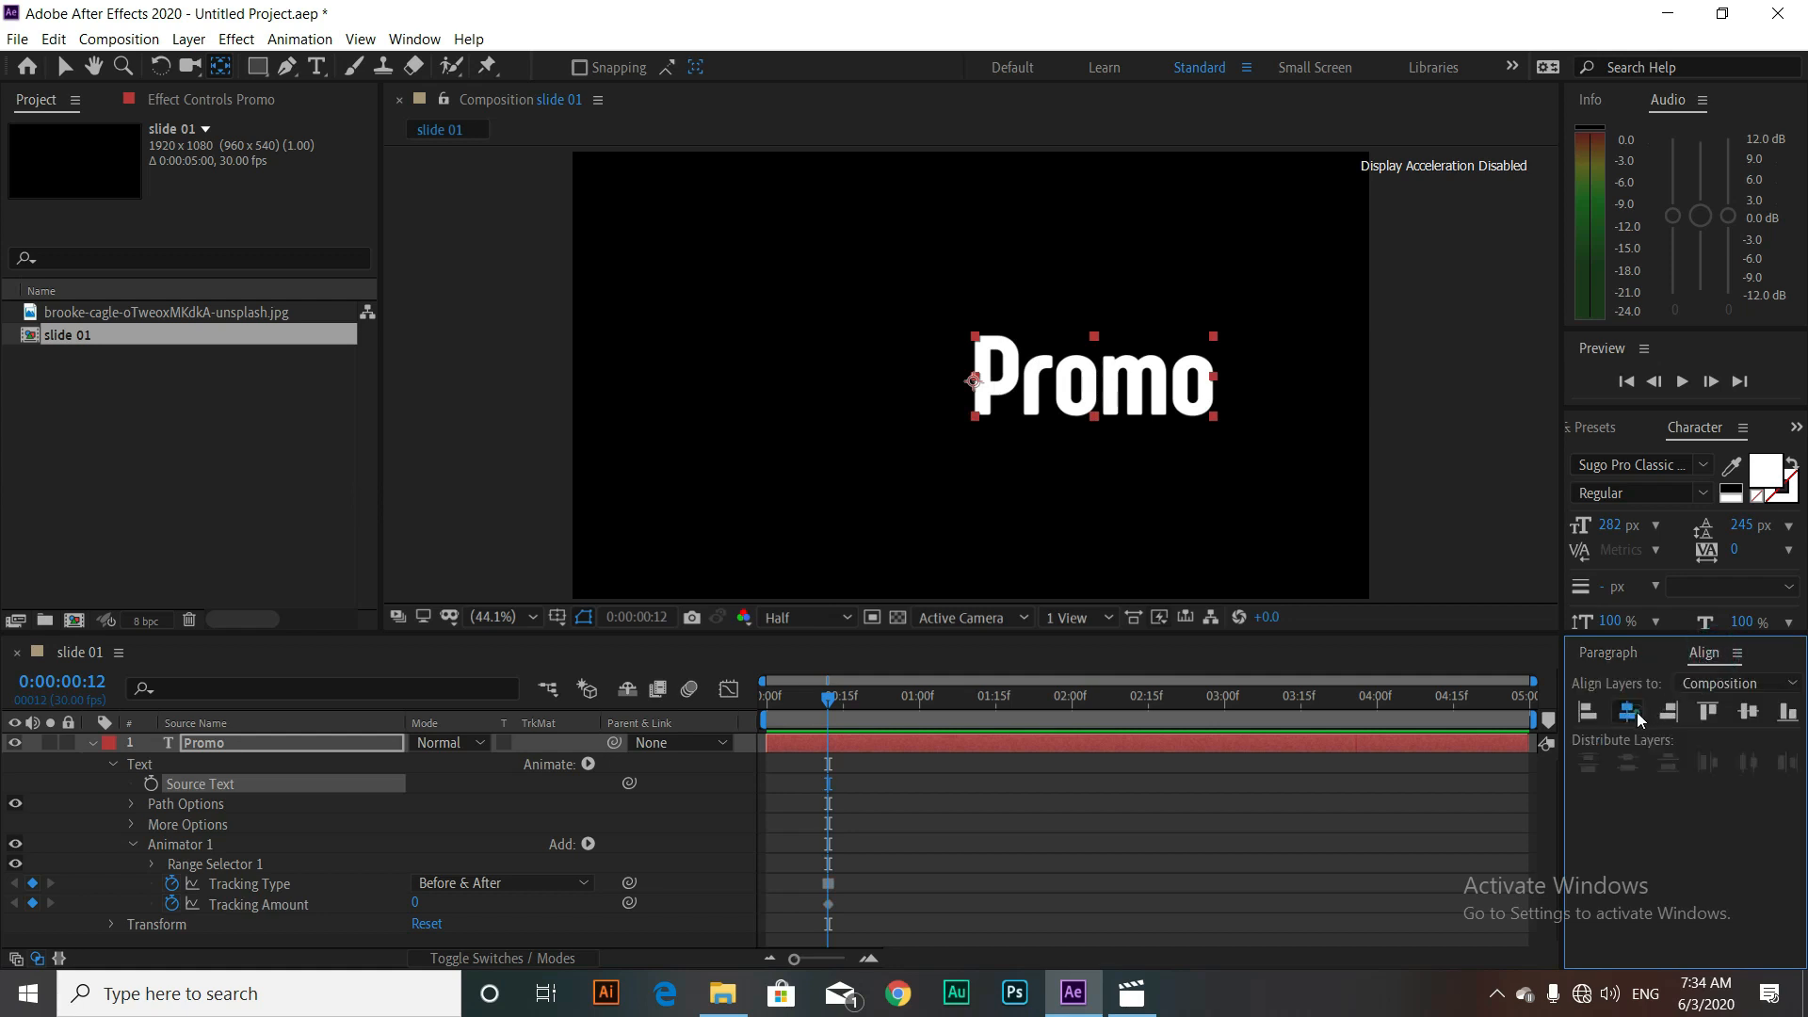
left_click(1632, 713)
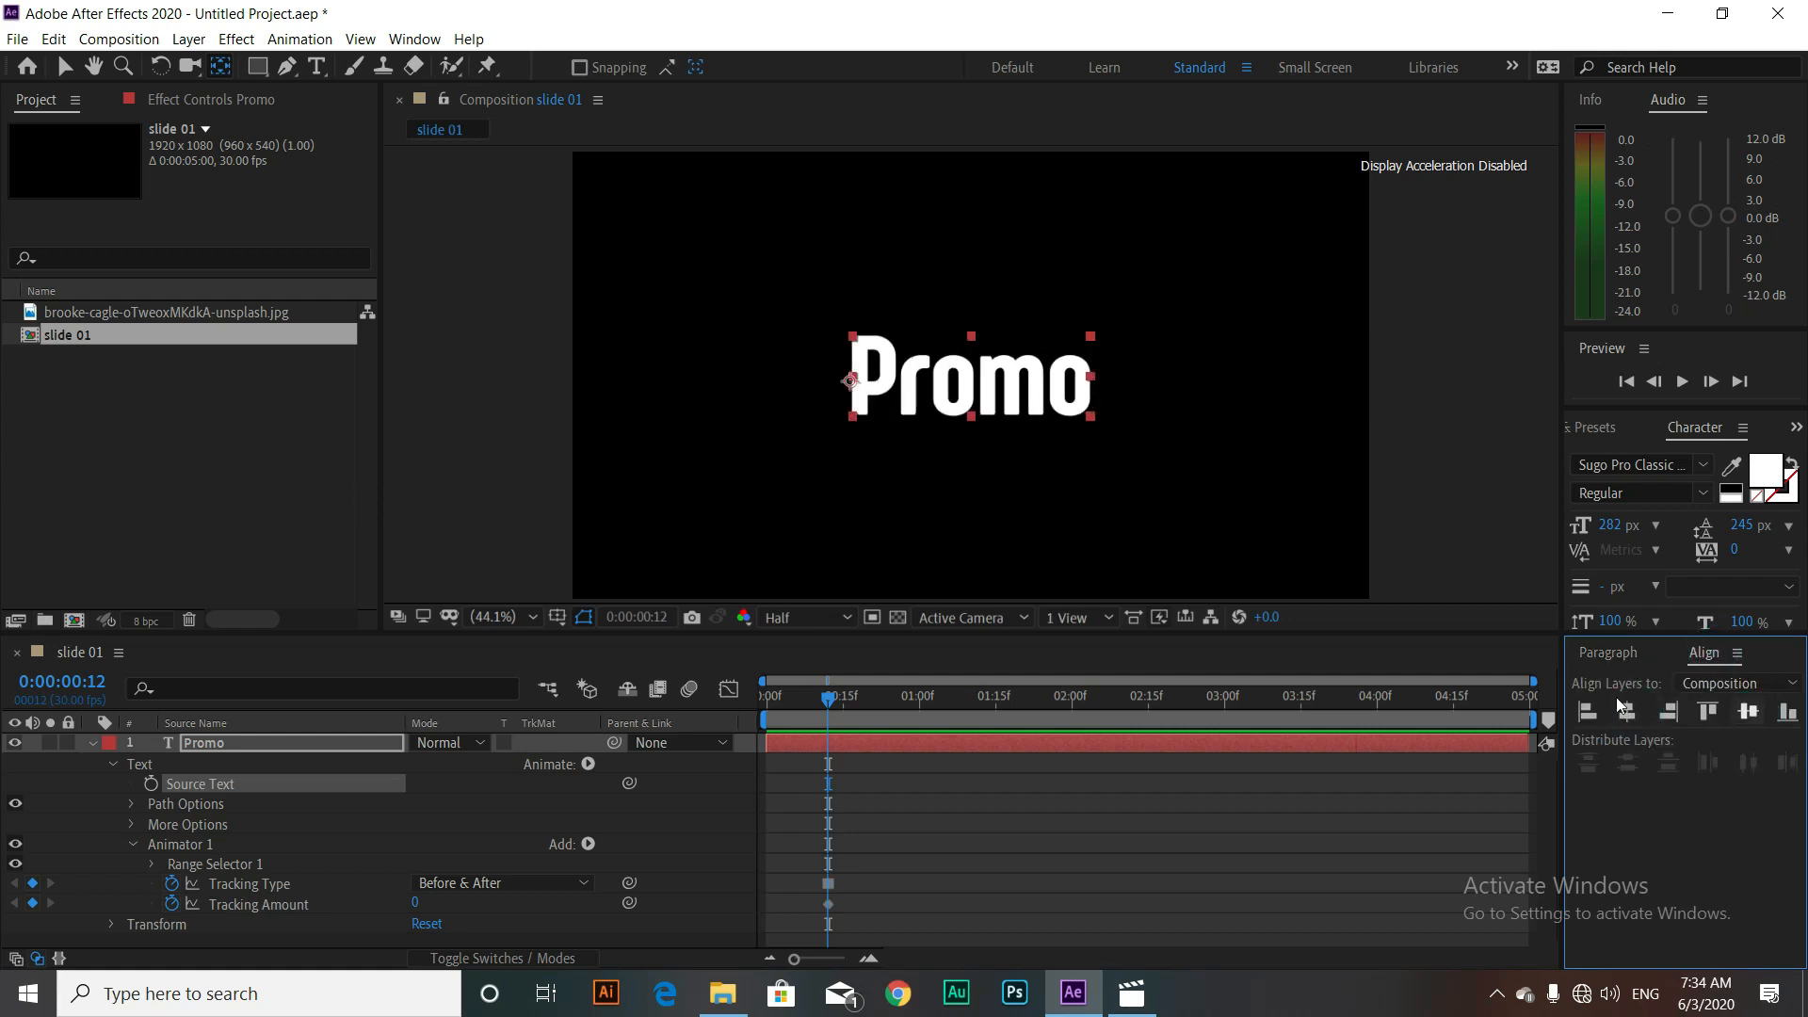
Step: Remove the Tracking Type keyframe and move the Promo layer's anchor point back to the center of the text
left_click(171, 884)
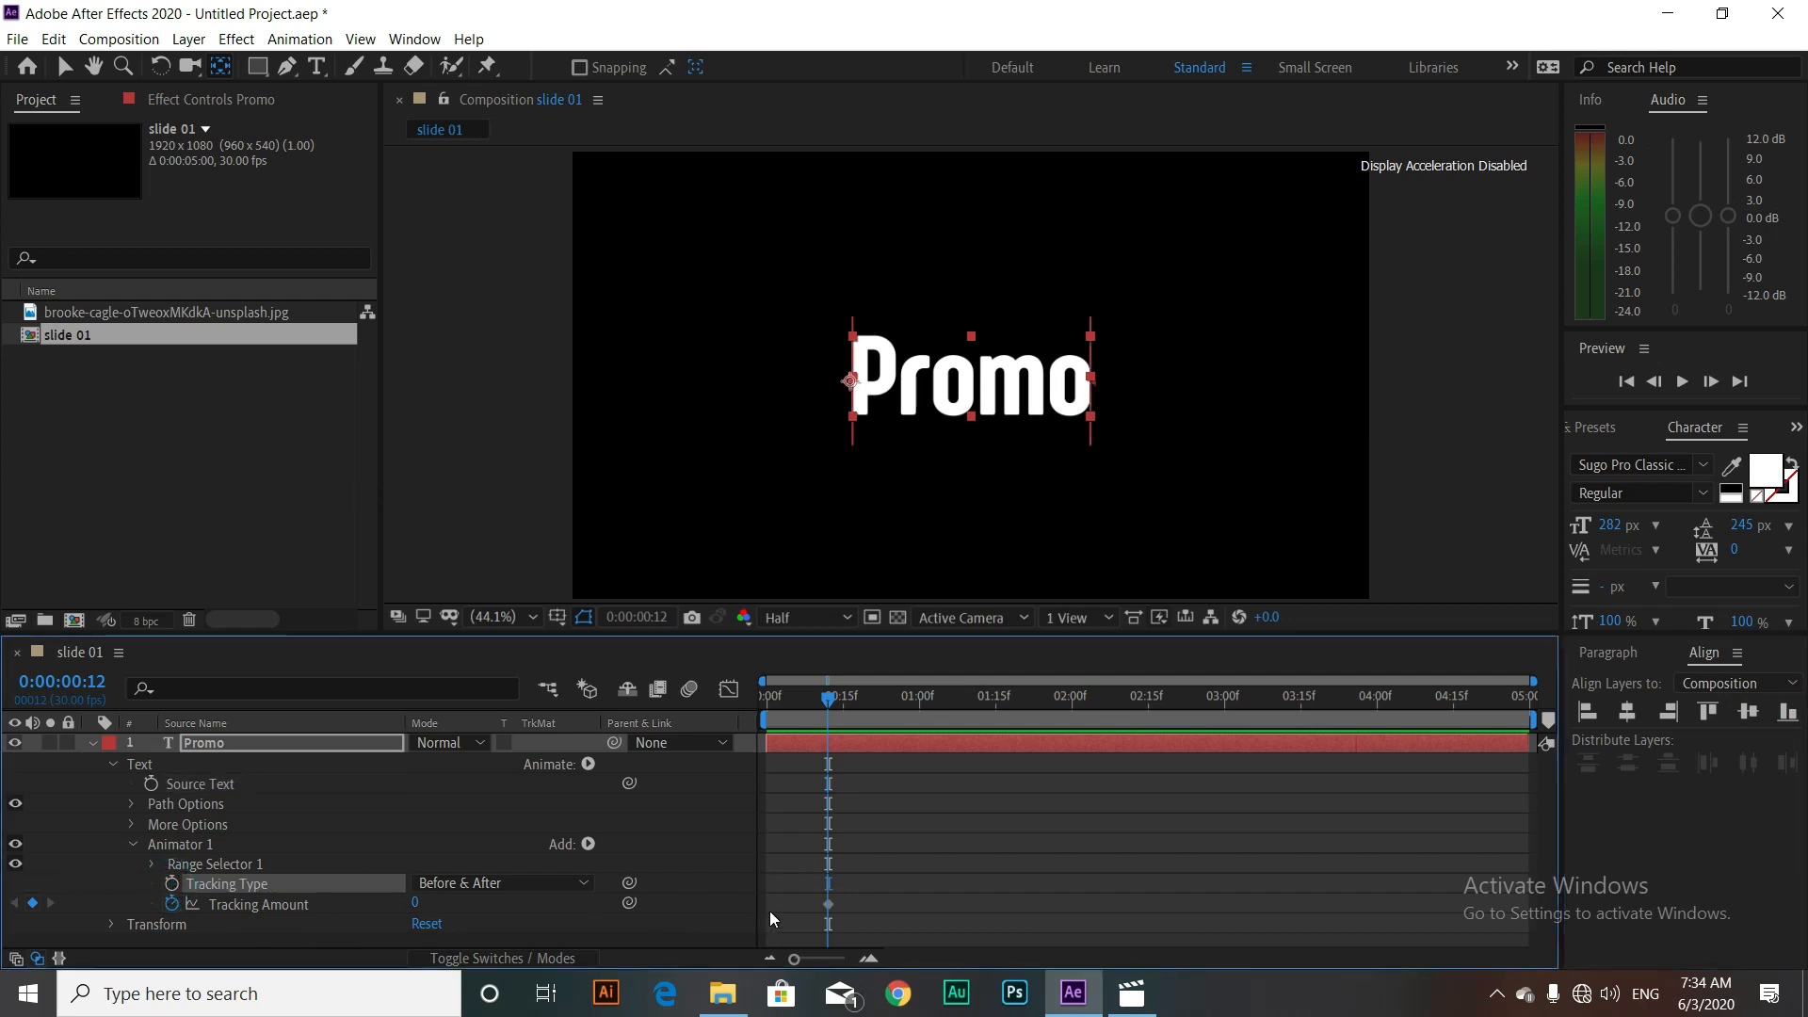
mouse_move(829, 698)
left_mouse_down()
mouse_move(783, 704)
mouse_move(828, 708)
left_mouse_up()
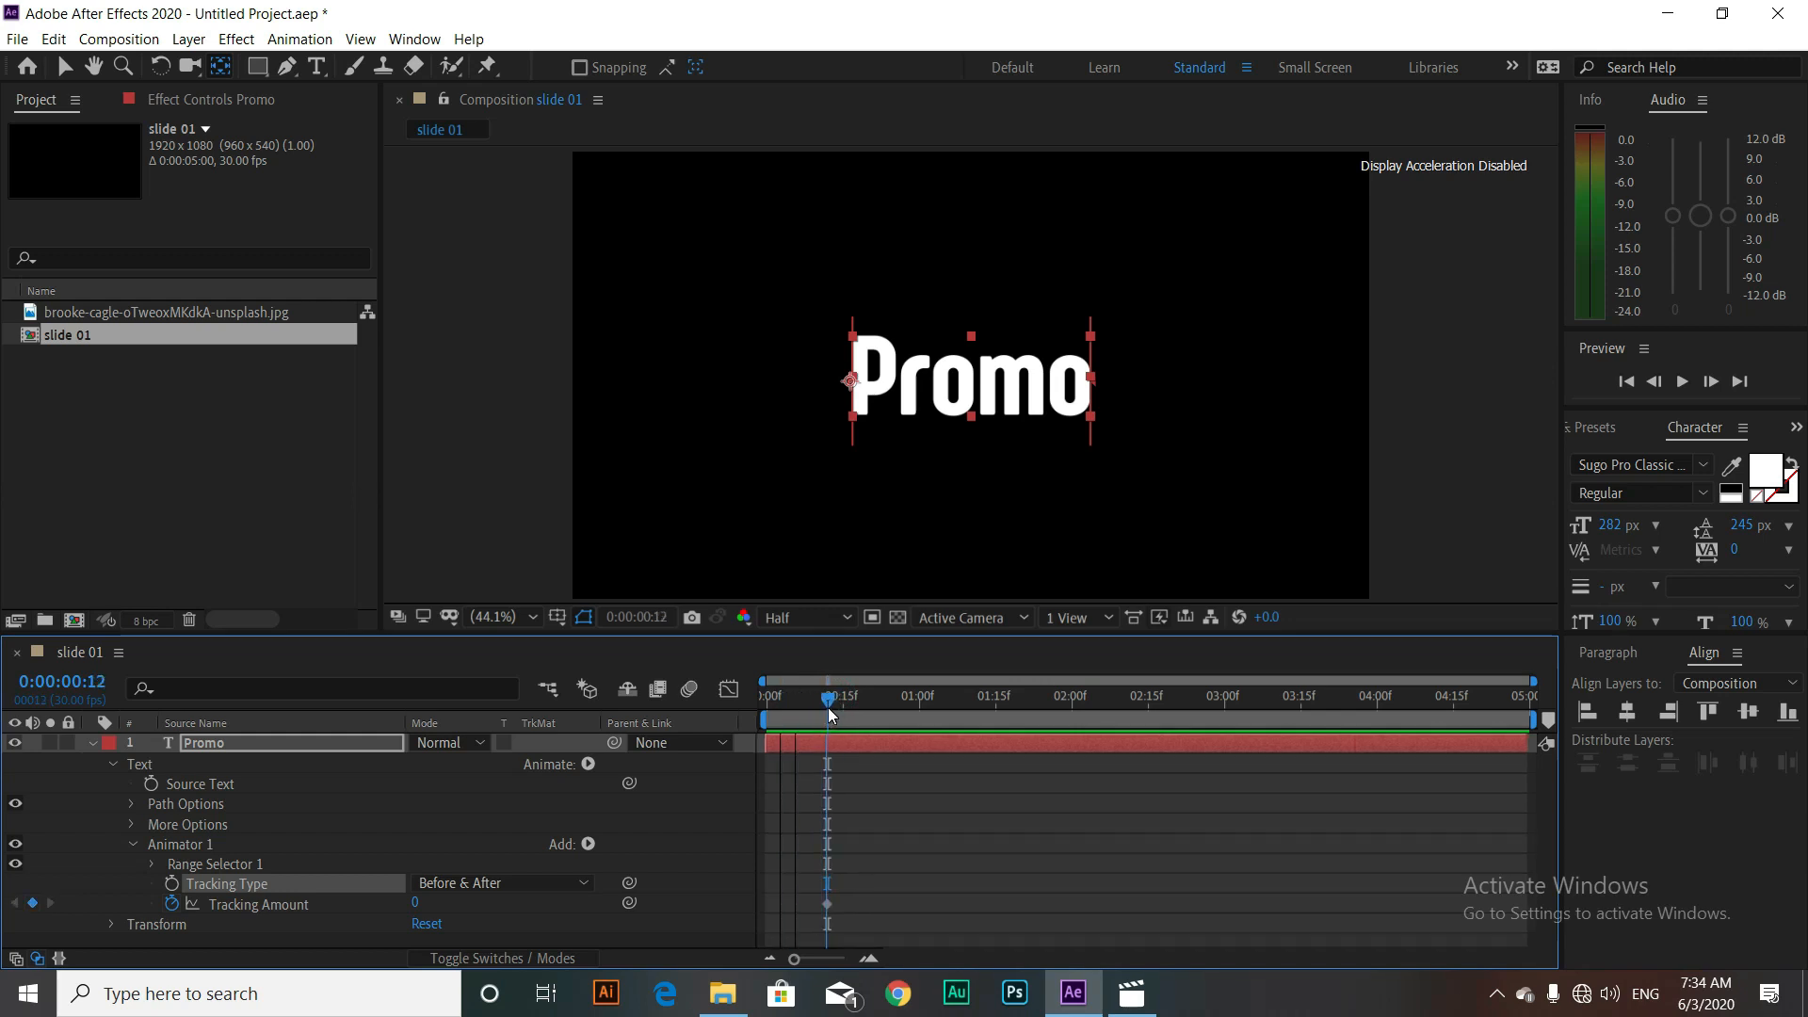
left_click(848, 378)
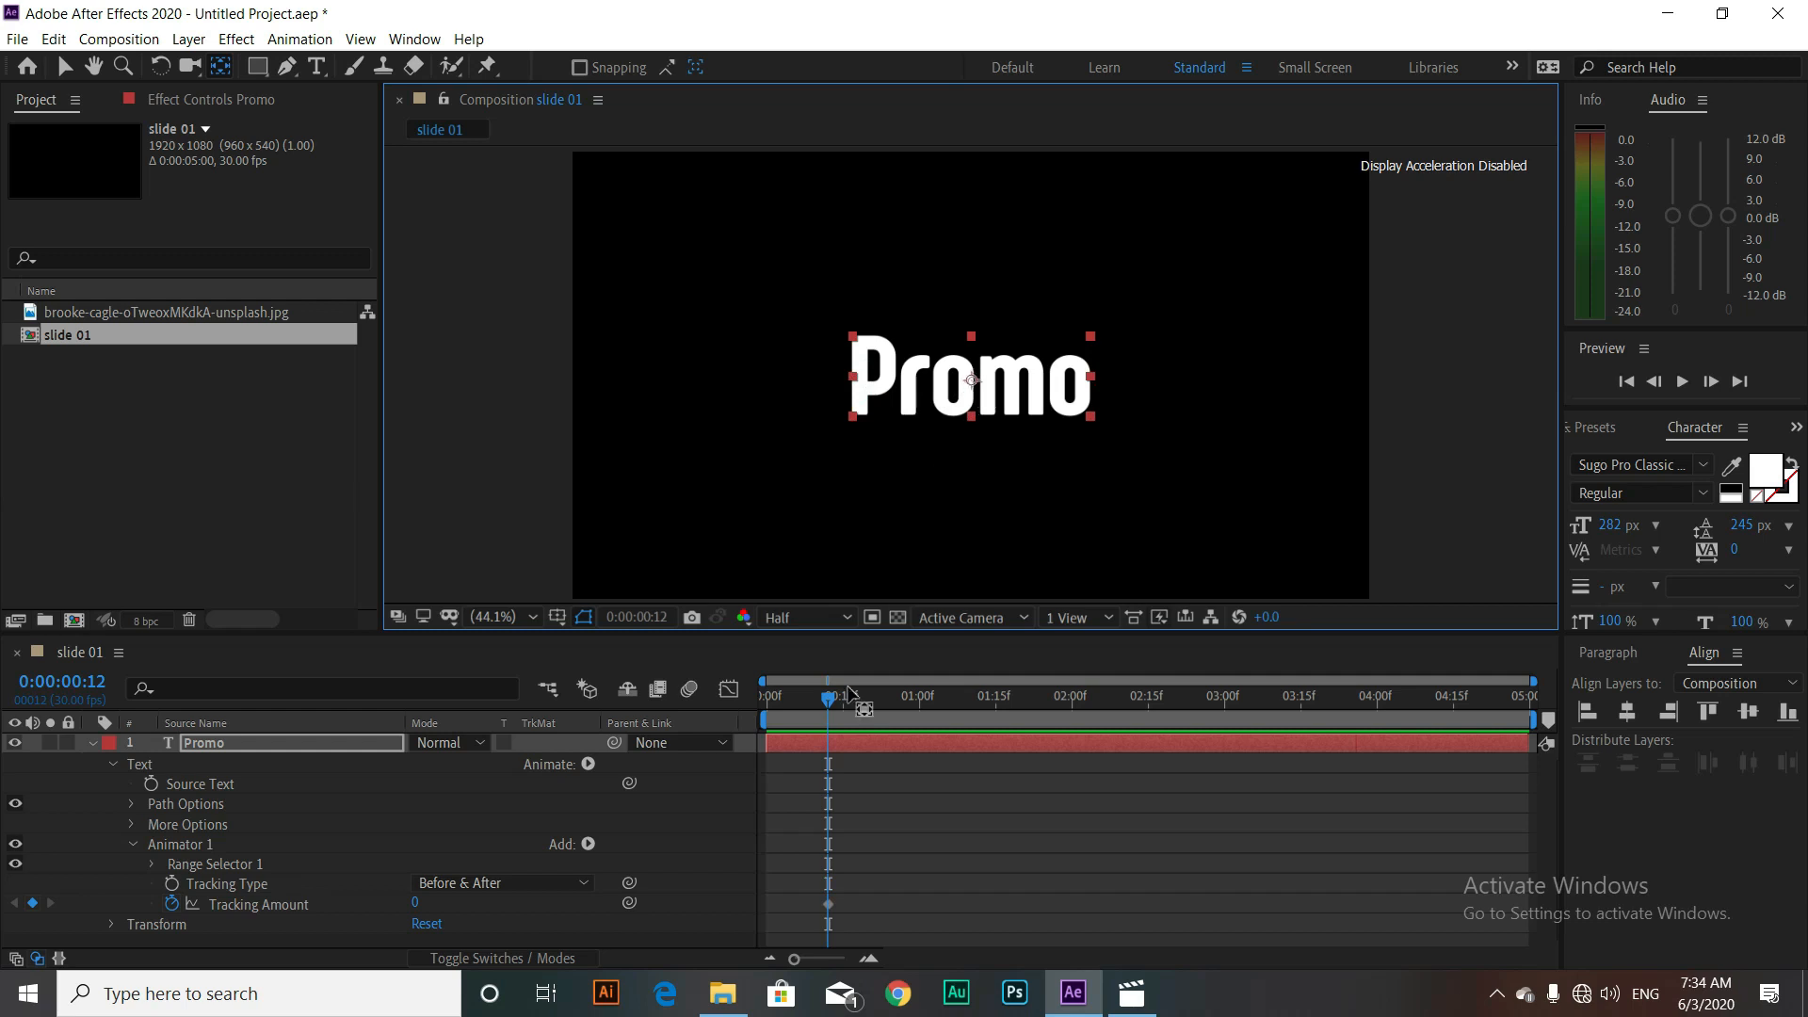
Step: Add a Tracking Amount keyframe of 100 at 0:00:00:00 on the Promo layer's animator
left_click_drag(829, 700, 740, 701)
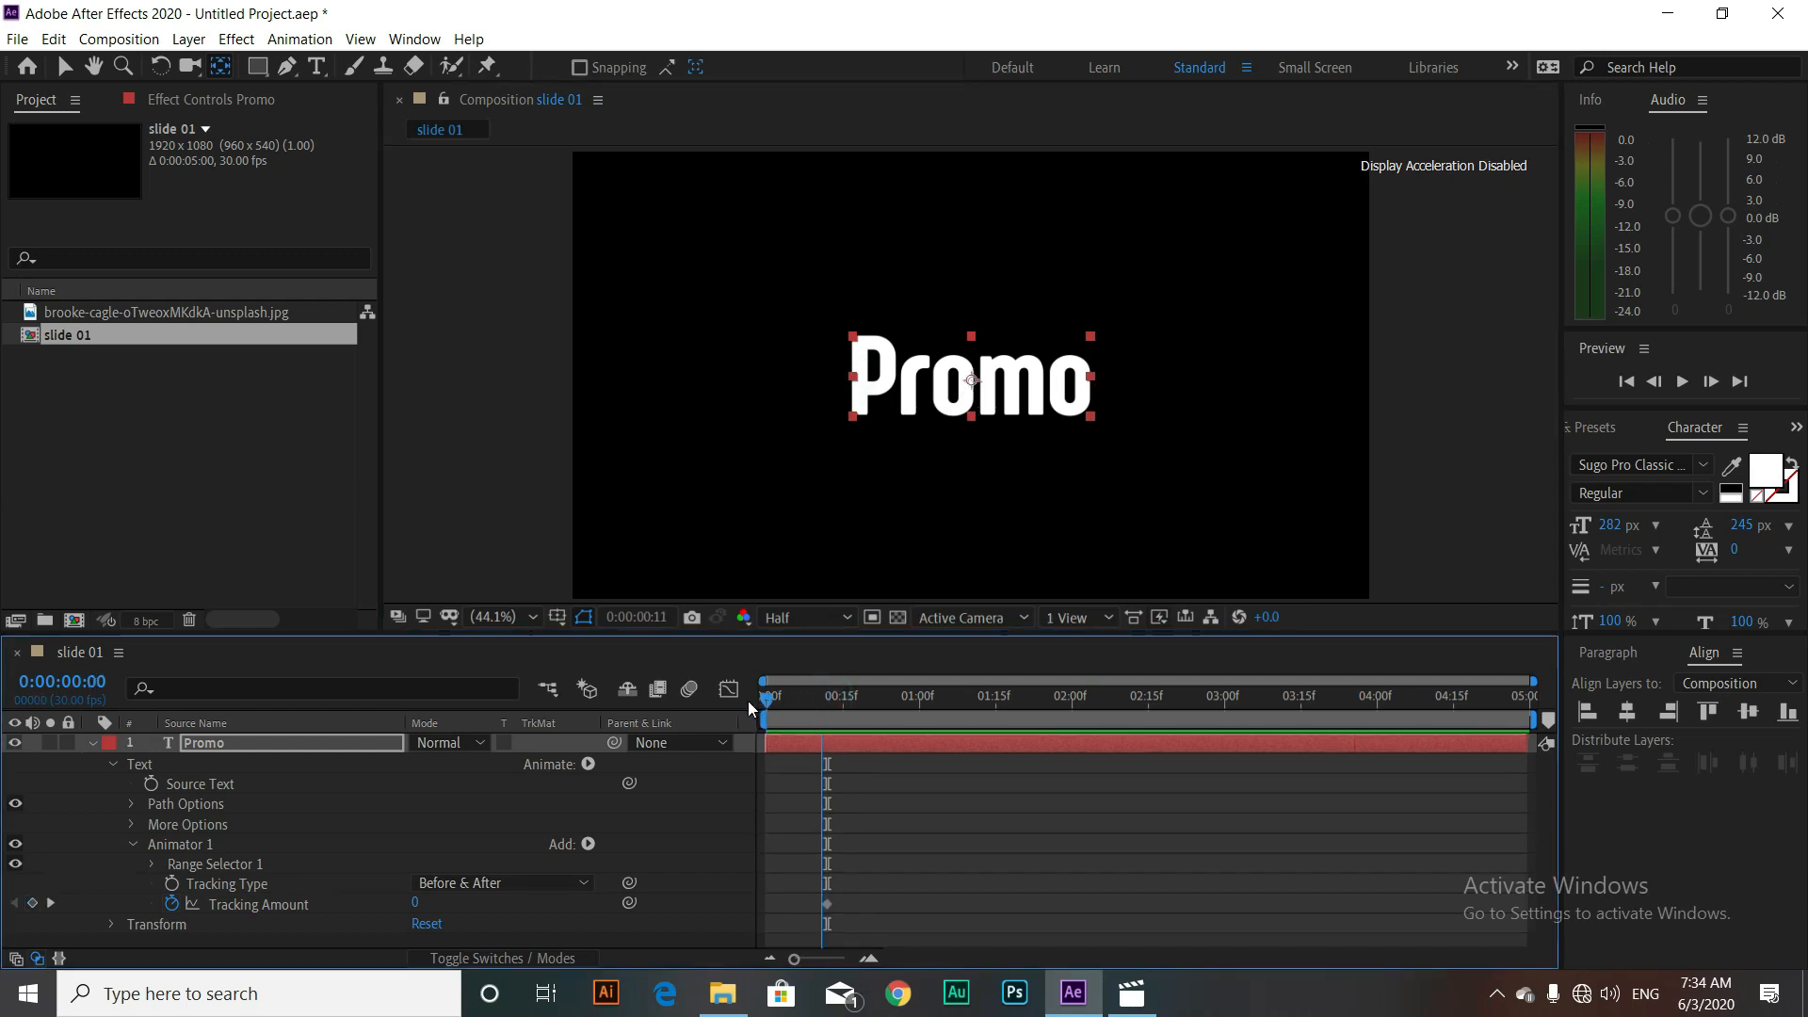
left_click(415, 902)
type("1")
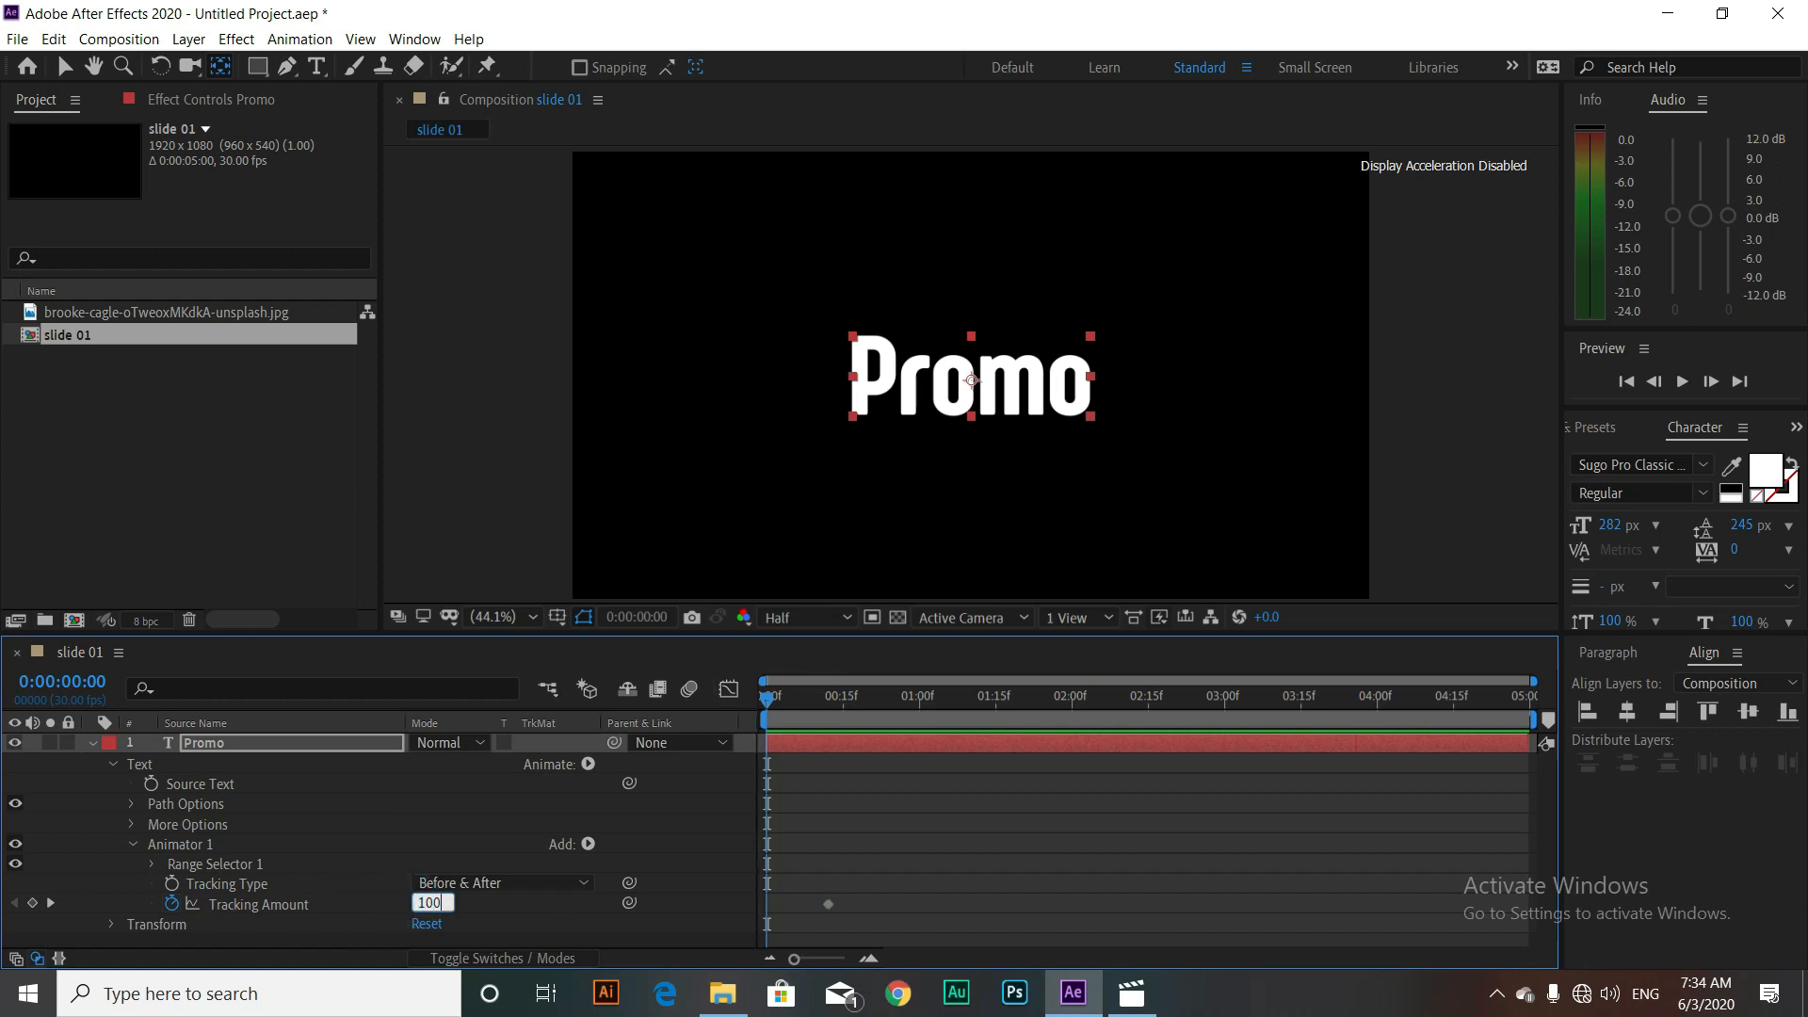
type("00")
key("Return")
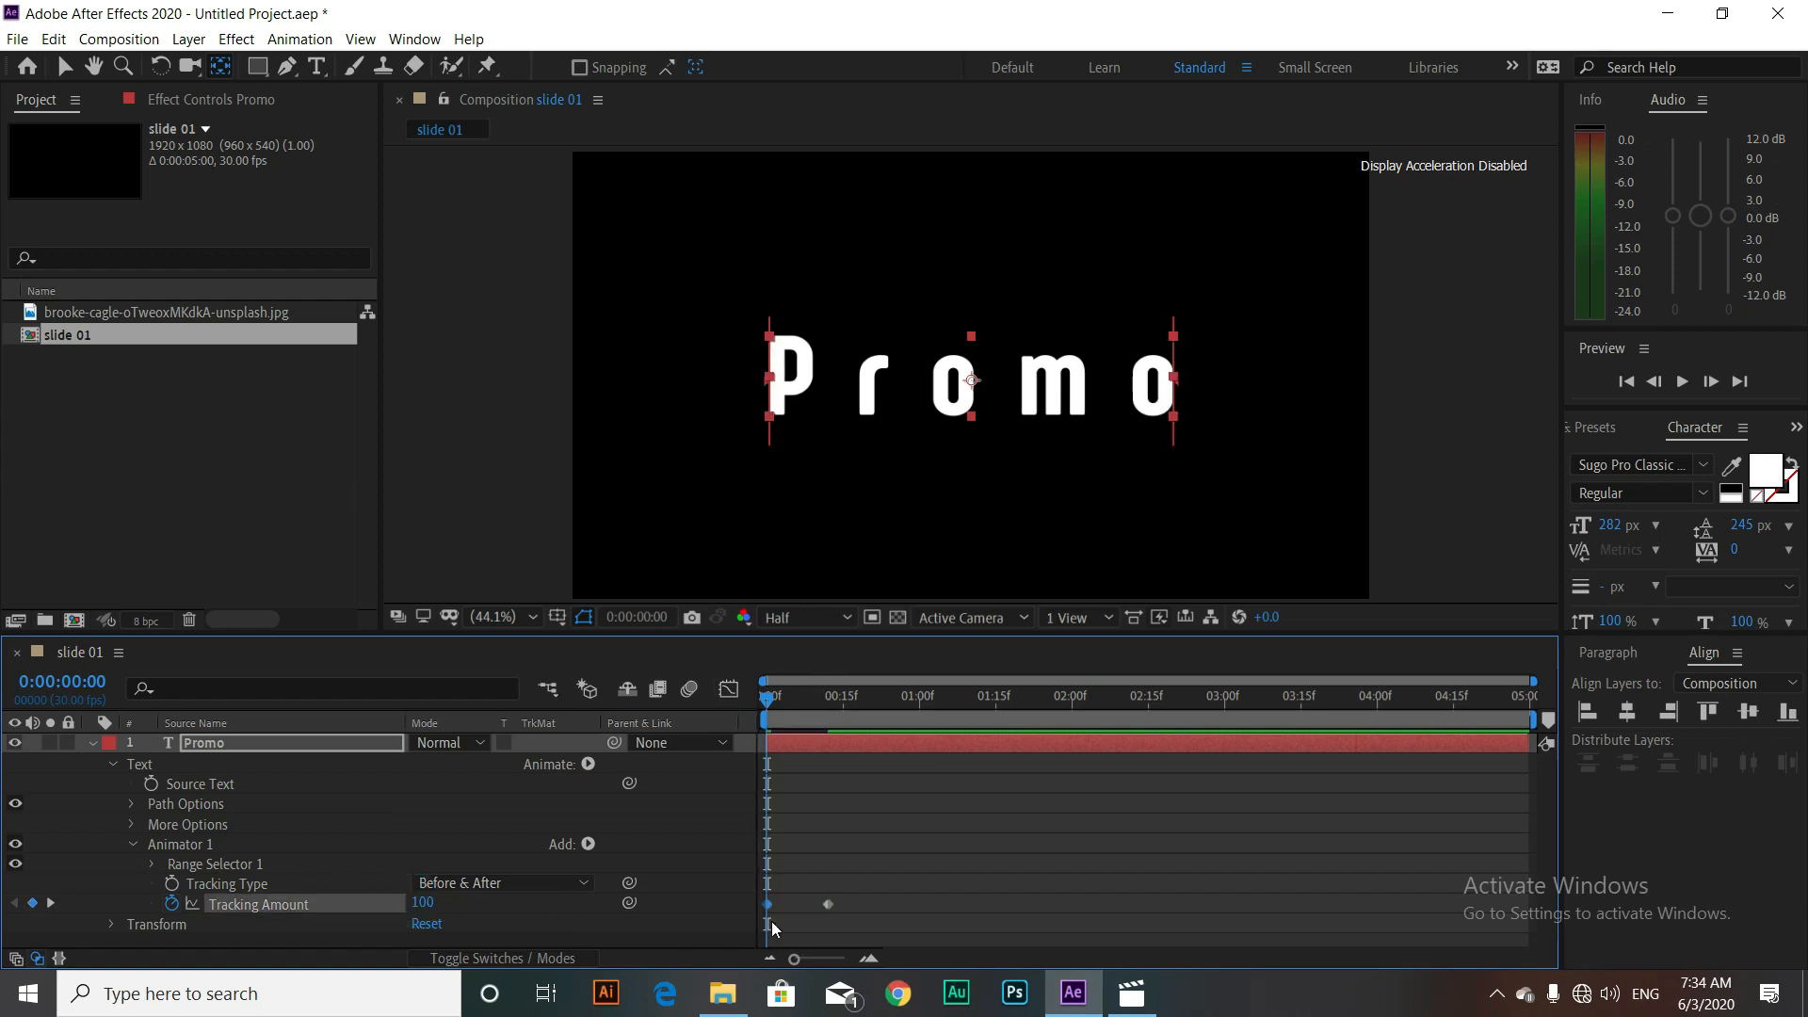
Step: Apply Easy Ease to the ending Tracking Amount keyframe and lengthen its incoming influence in the speed graph
left_click_drag(769, 702, 832, 714)
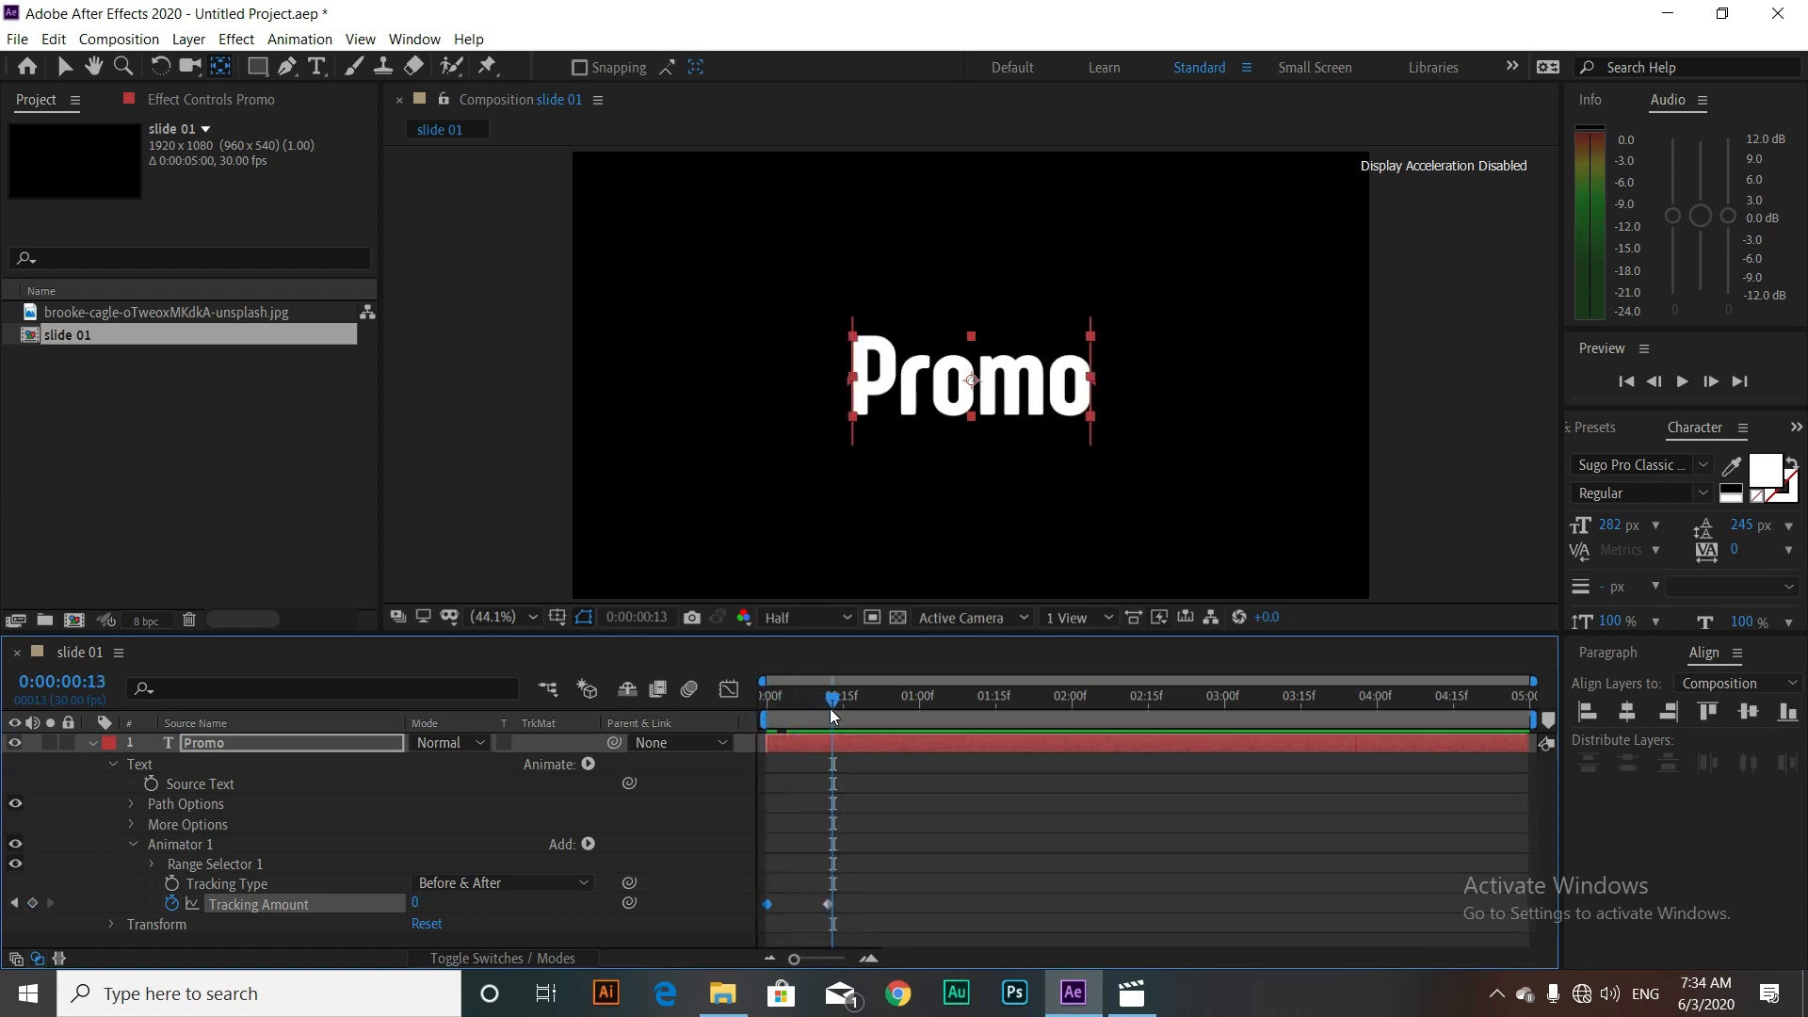
right_click(828, 905)
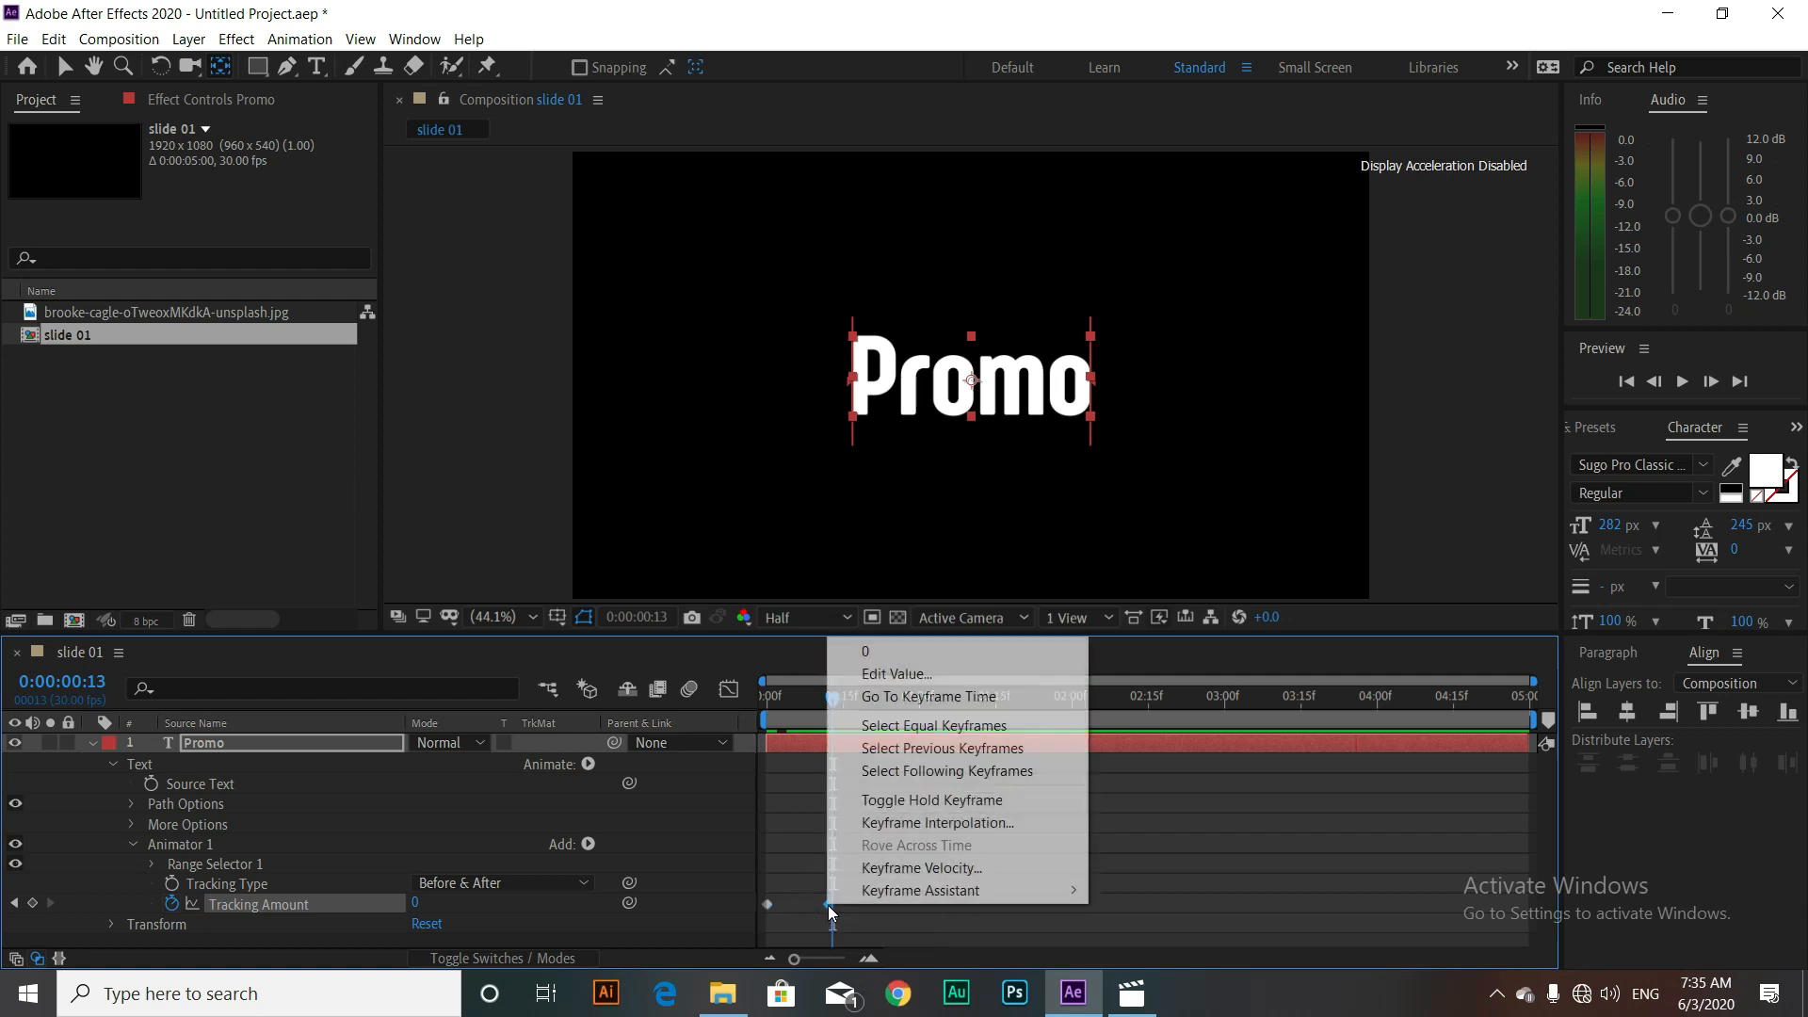
mouse_move(855, 892)
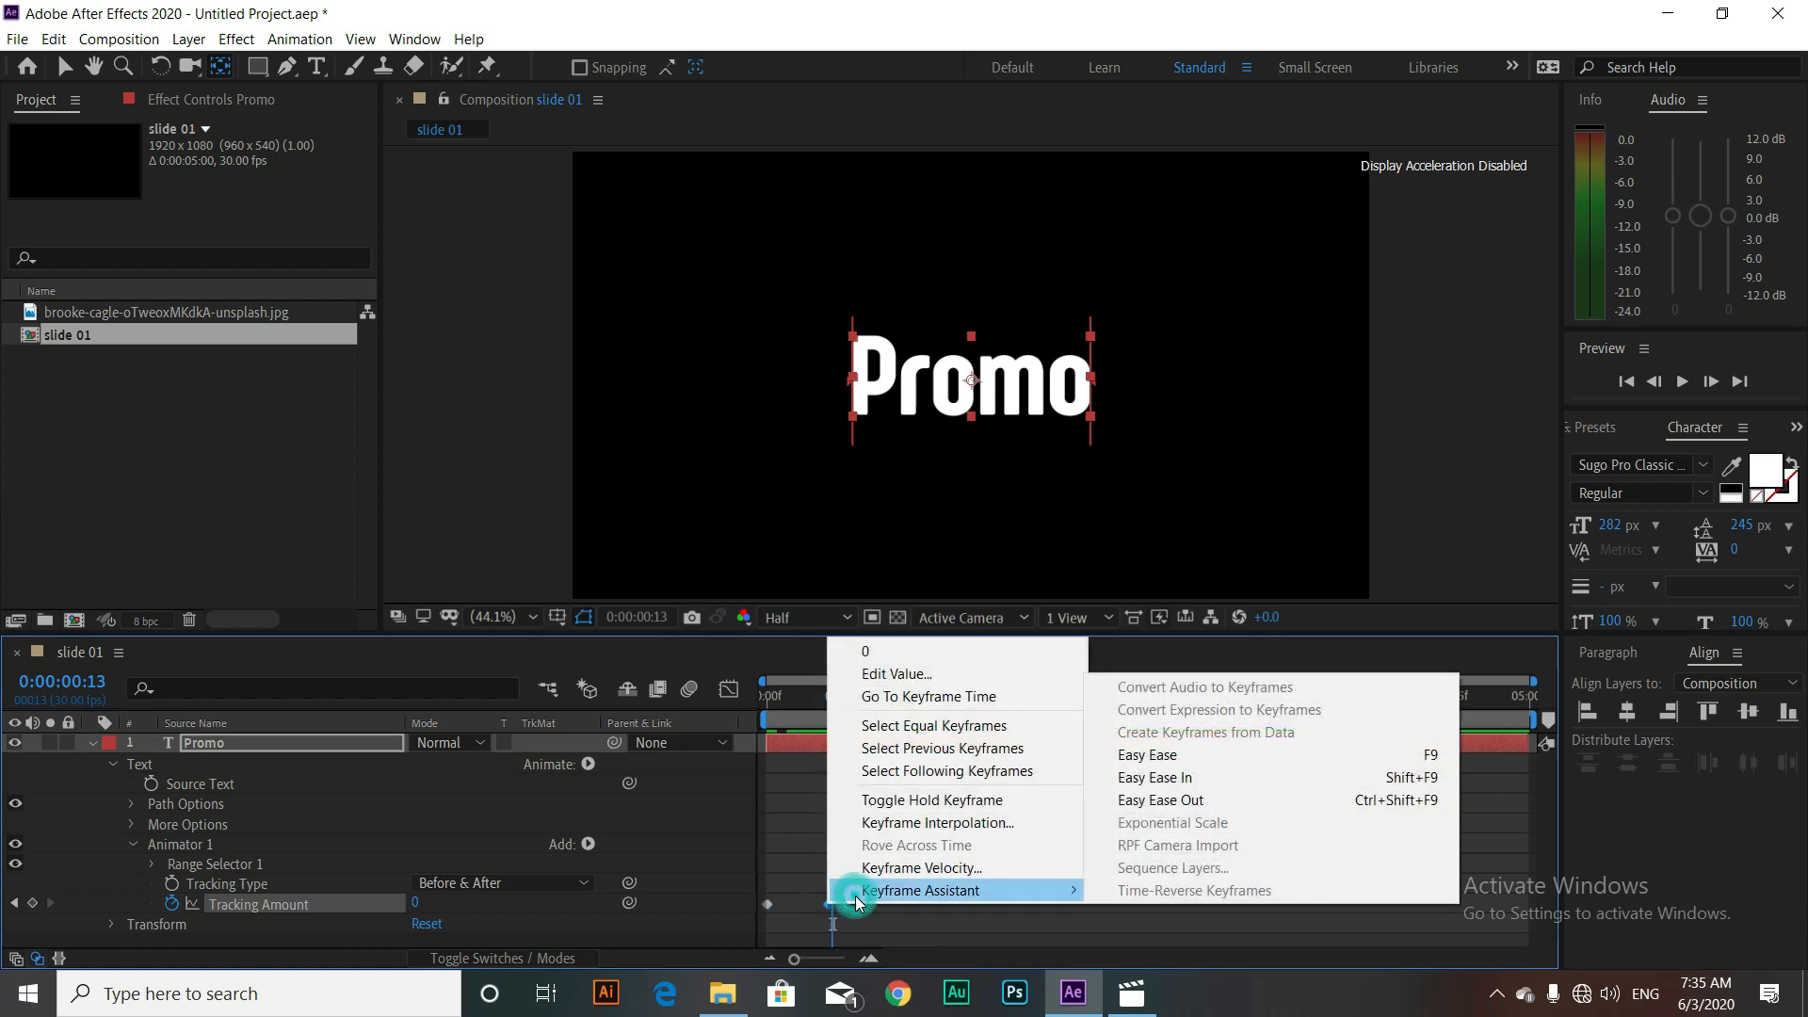
left_click(1175, 756)
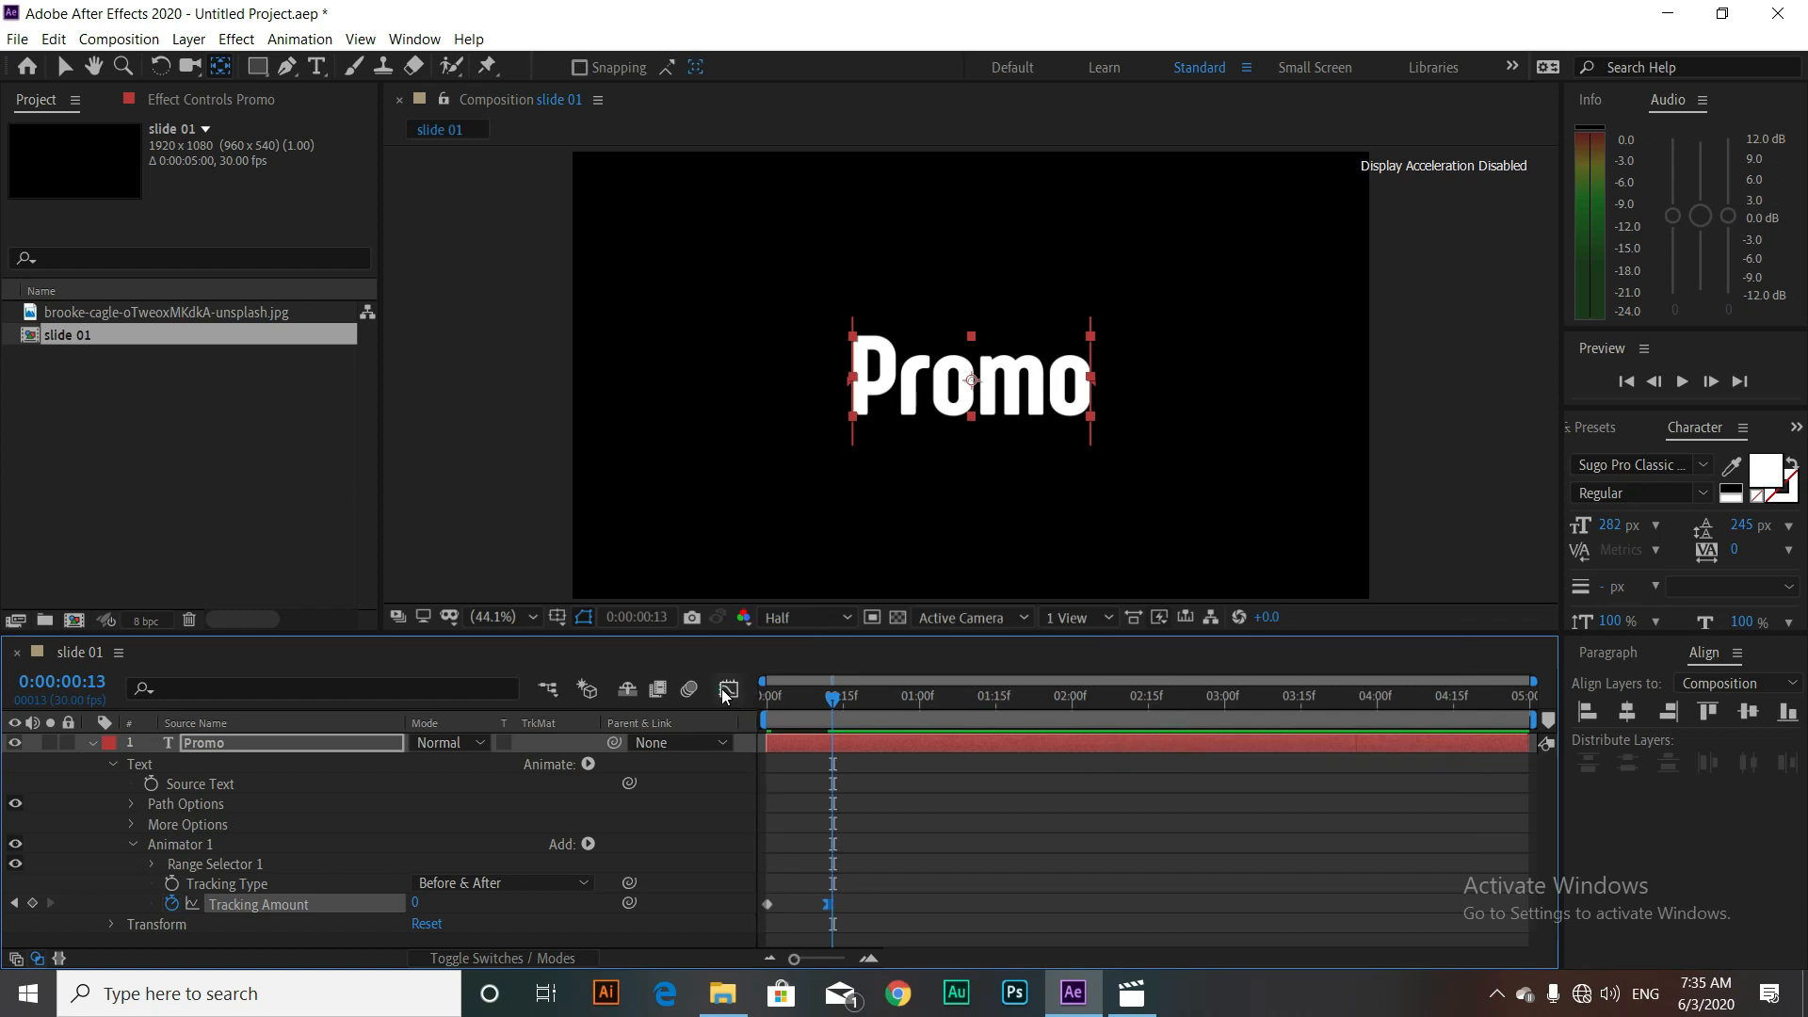
left_click(727, 690)
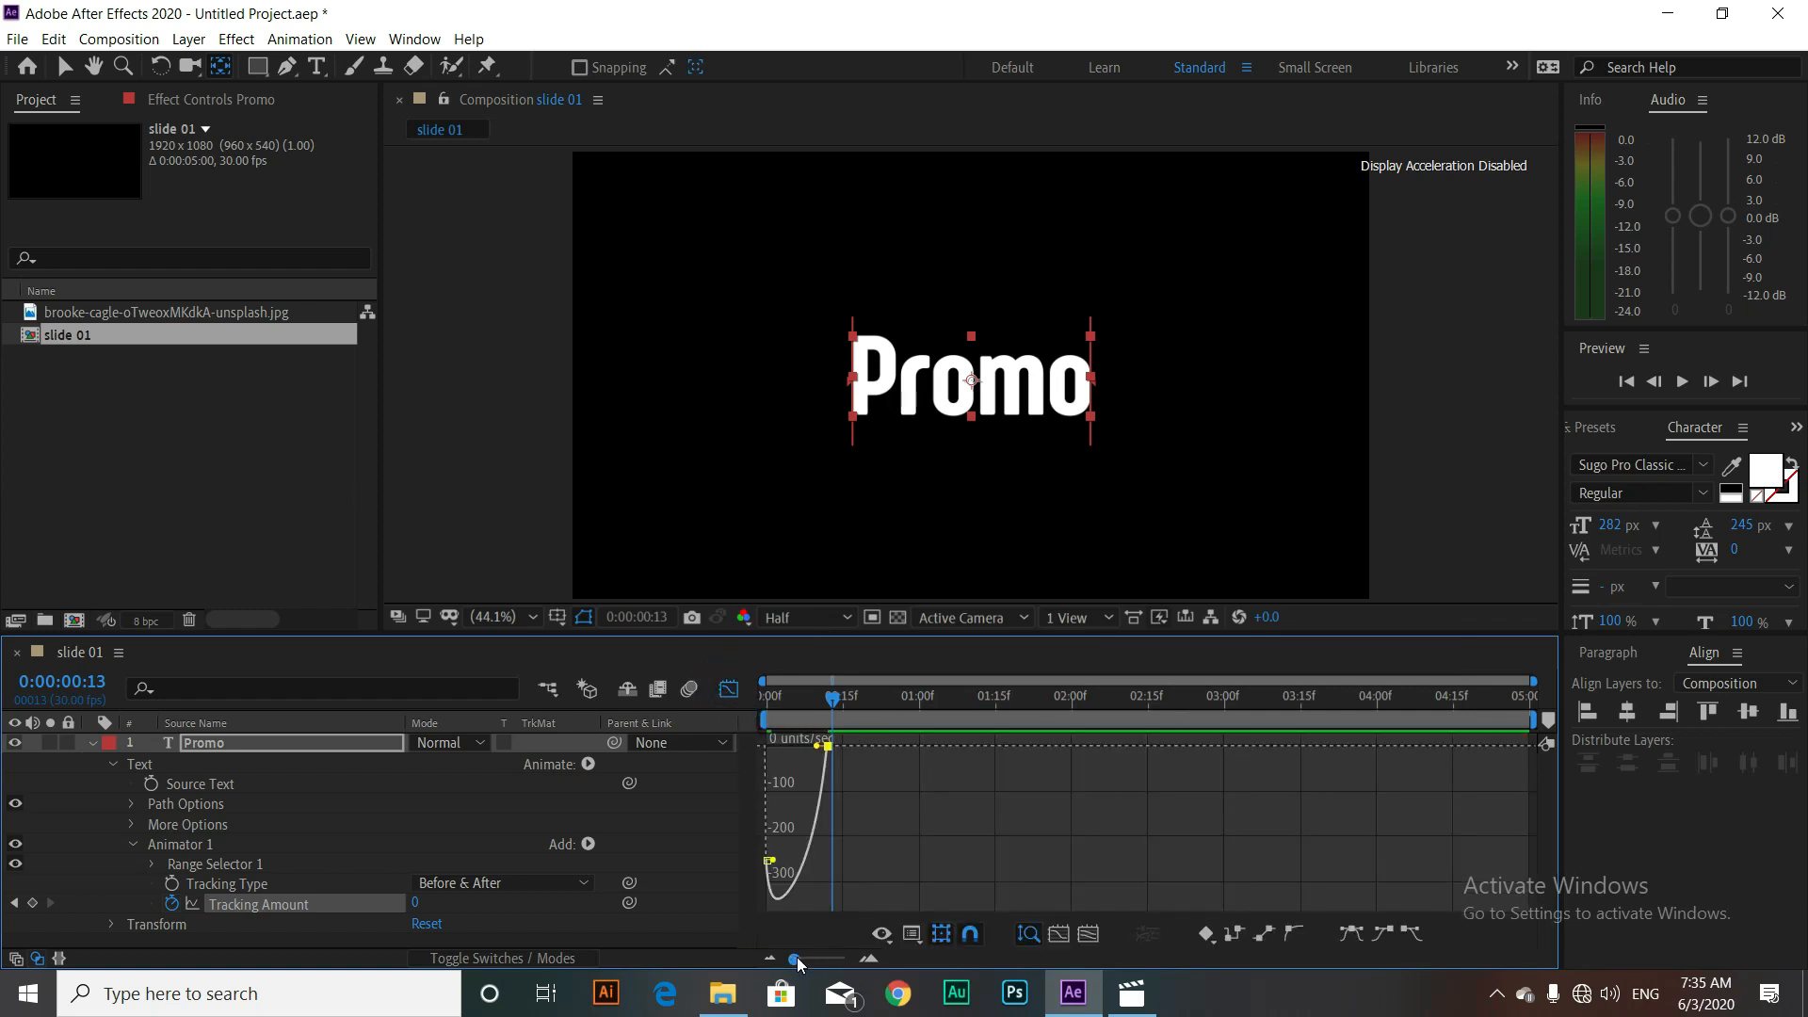
left_click_drag(798, 960, 821, 959)
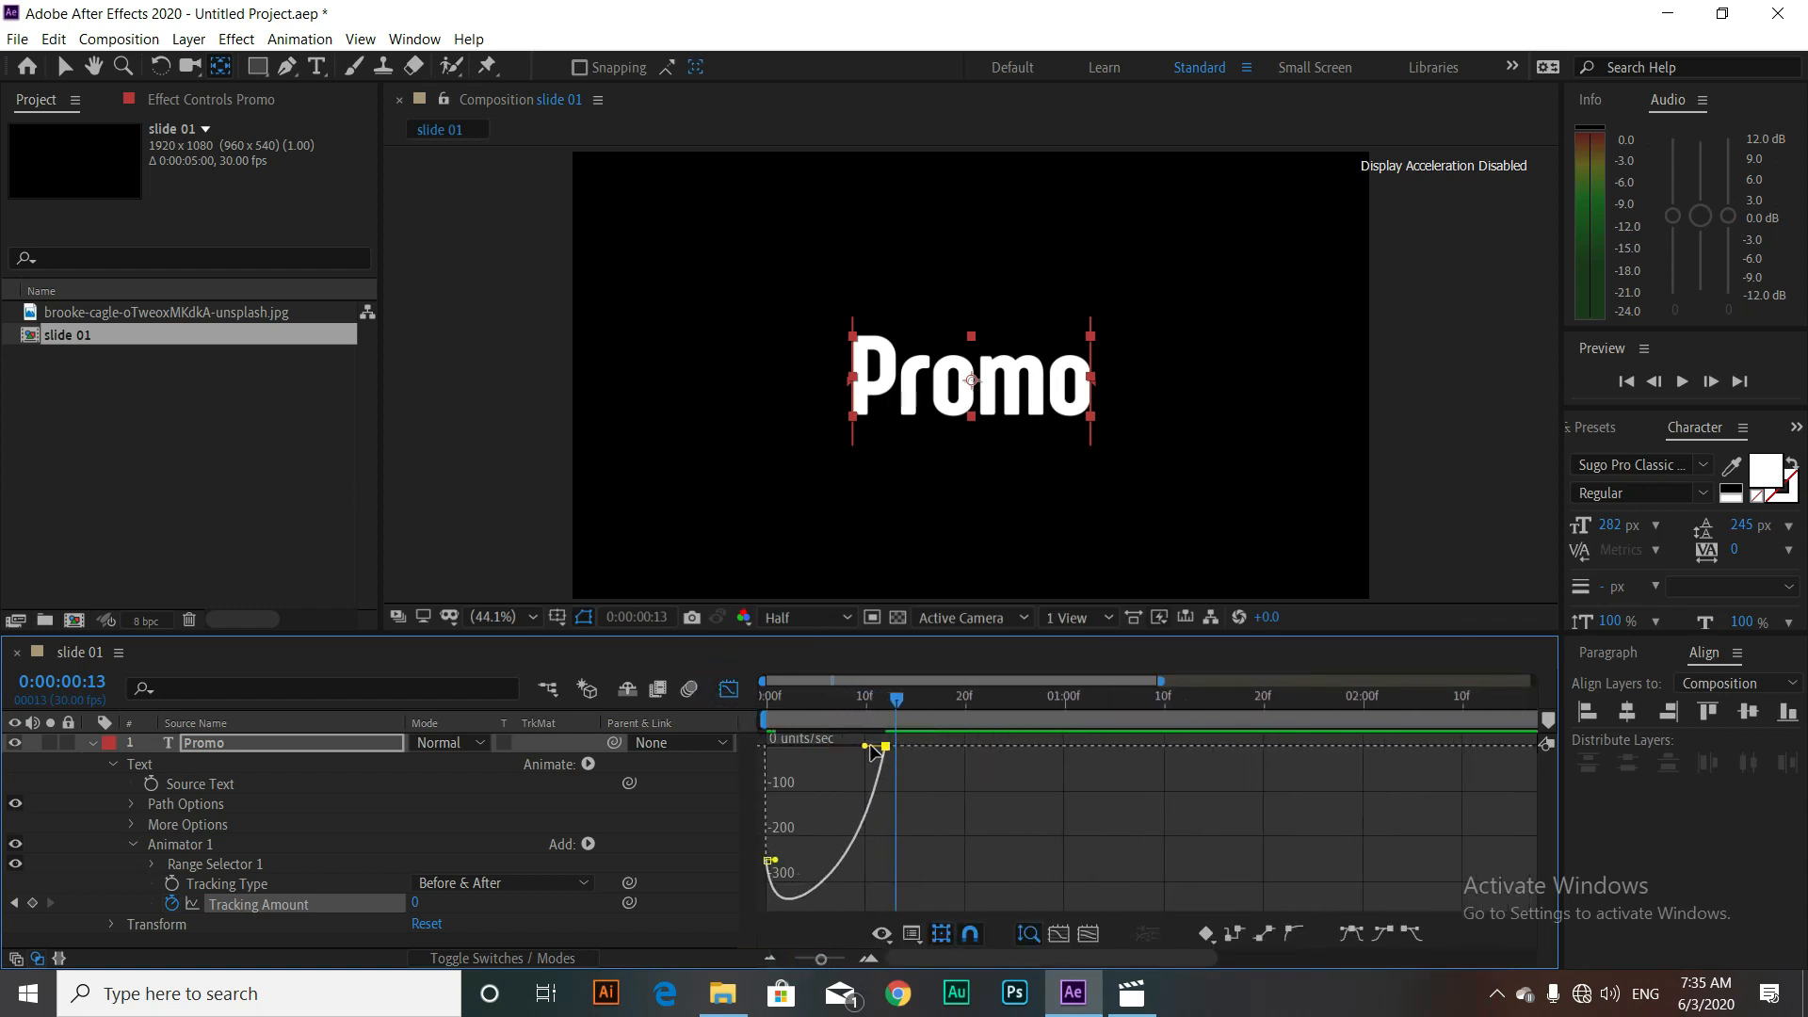
left_click_drag(868, 751, 838, 749)
left_click(729, 690)
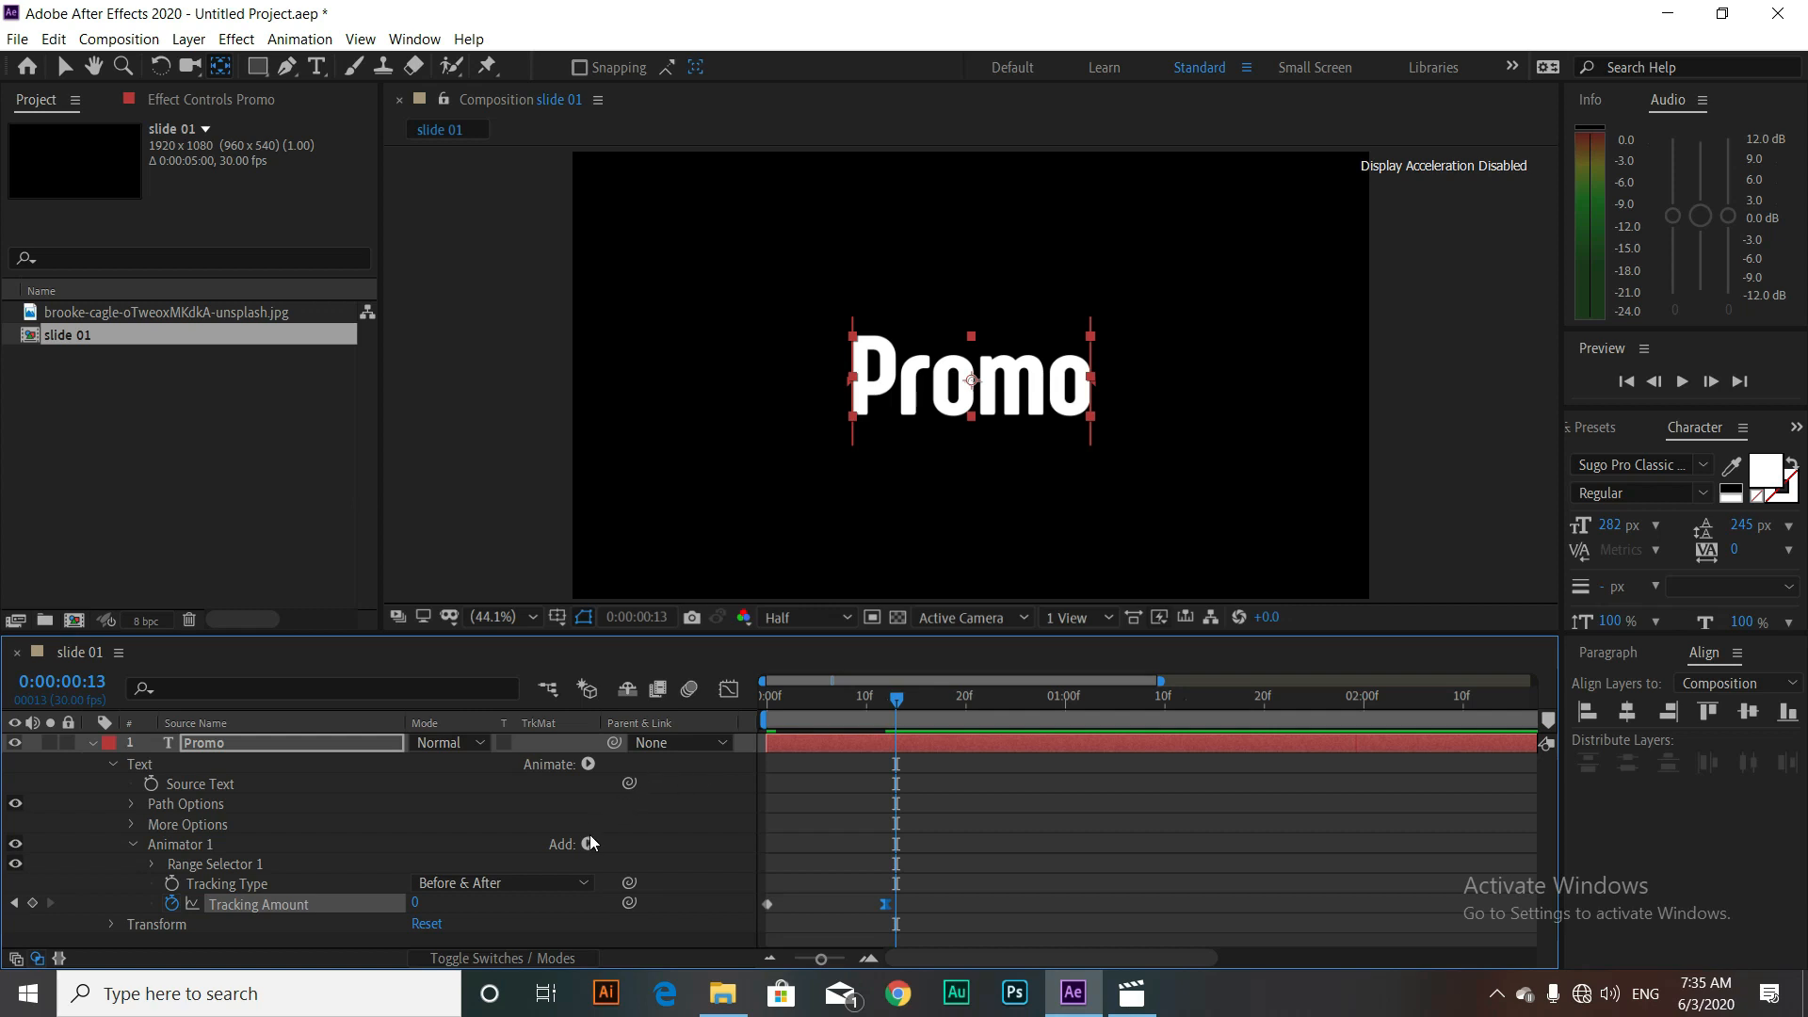
Step: Collapse the first animator and add a second Tracking animator to the Promo text
left_click(591, 765)
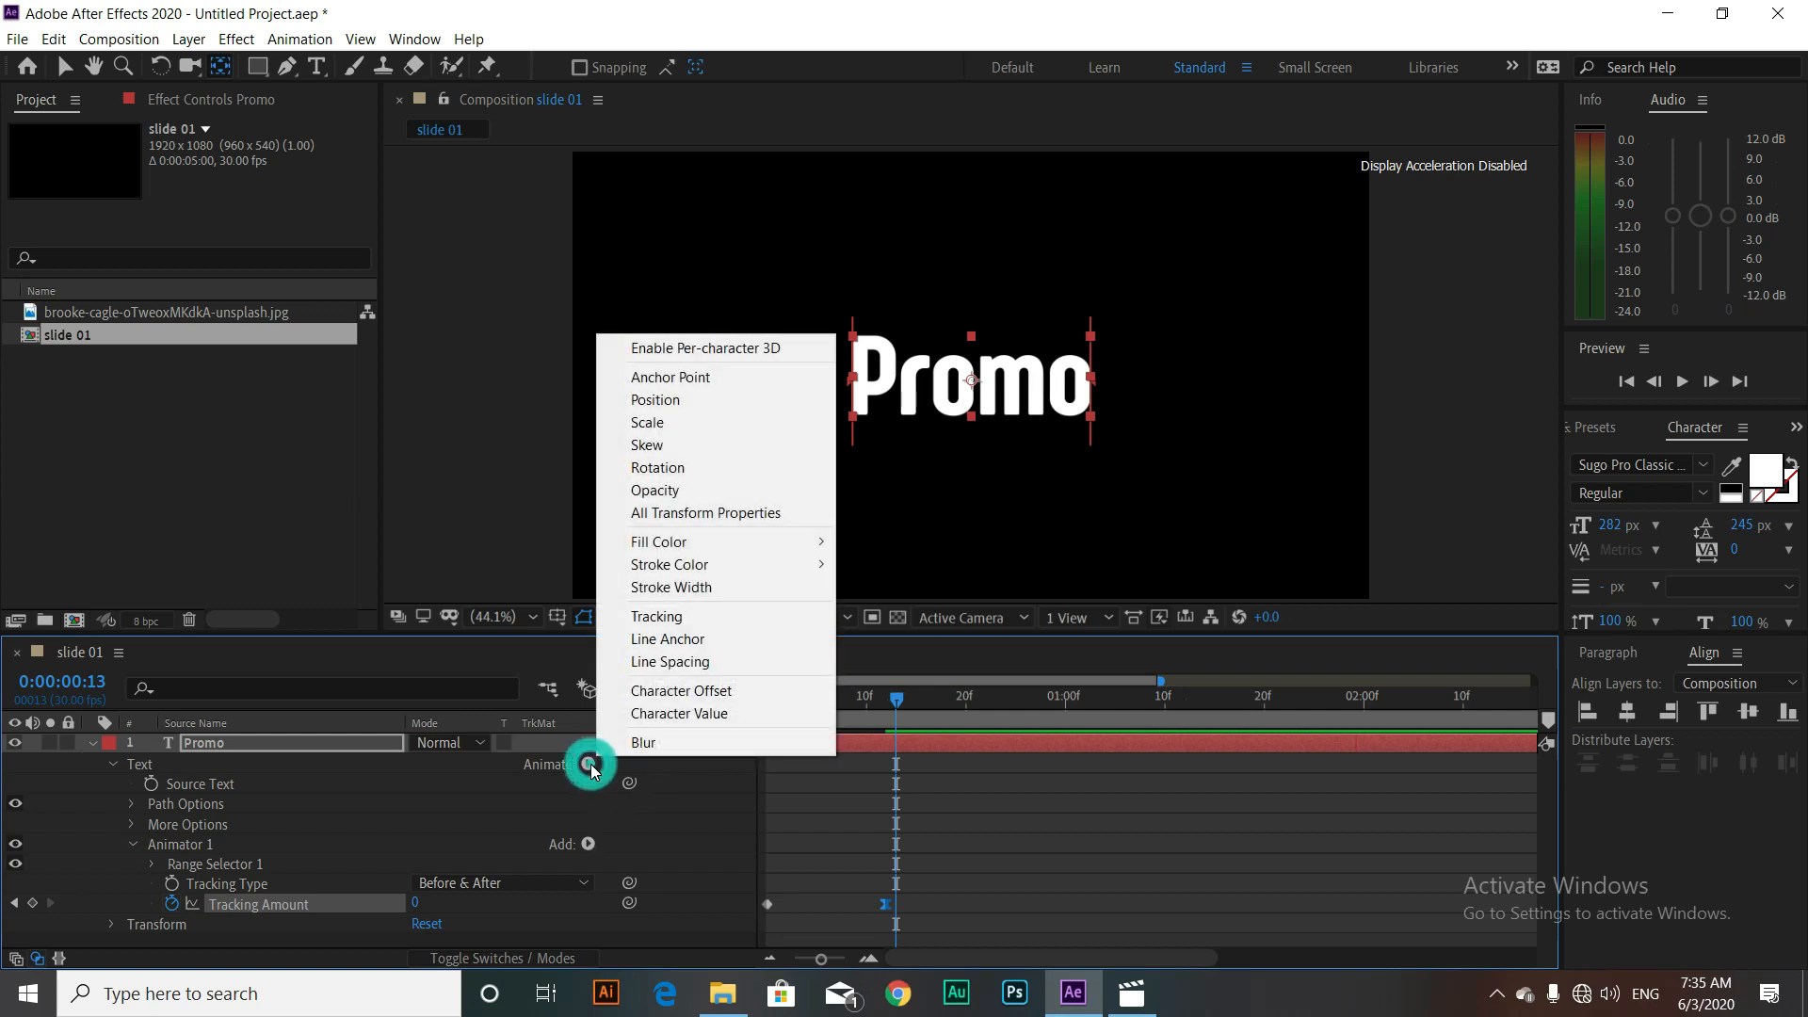
left_click(702, 619)
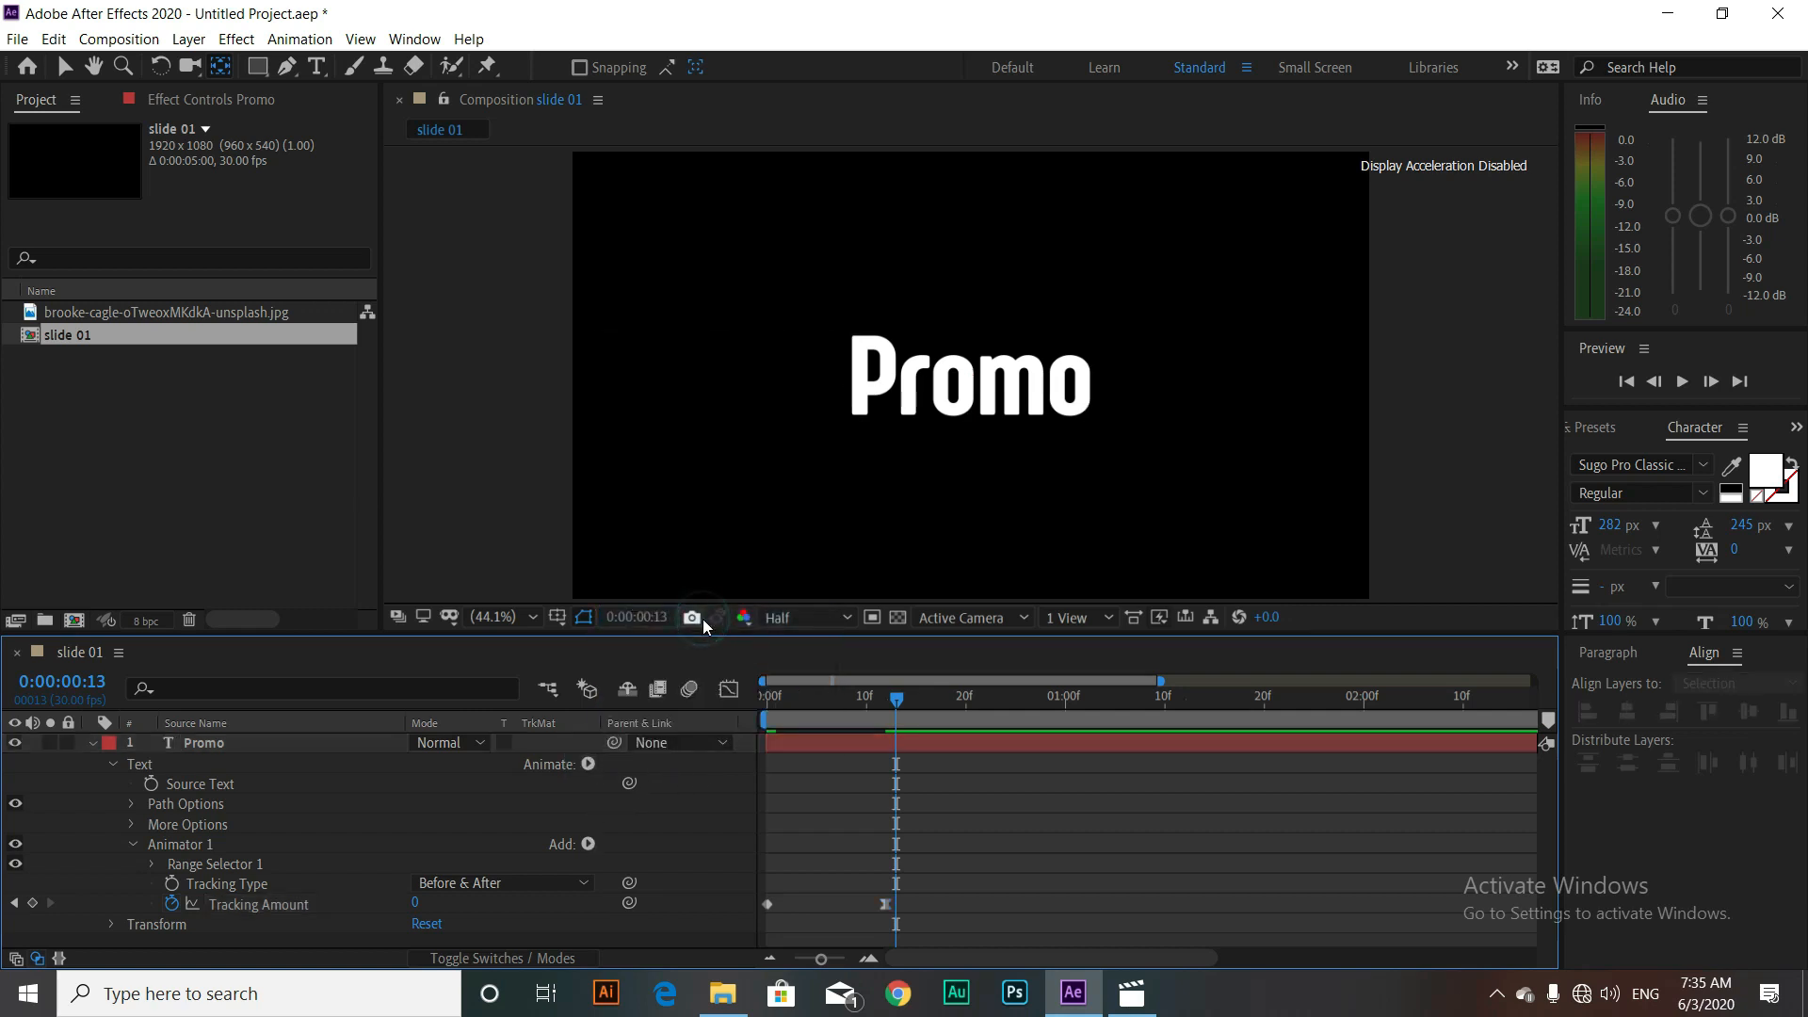
left_click(133, 844)
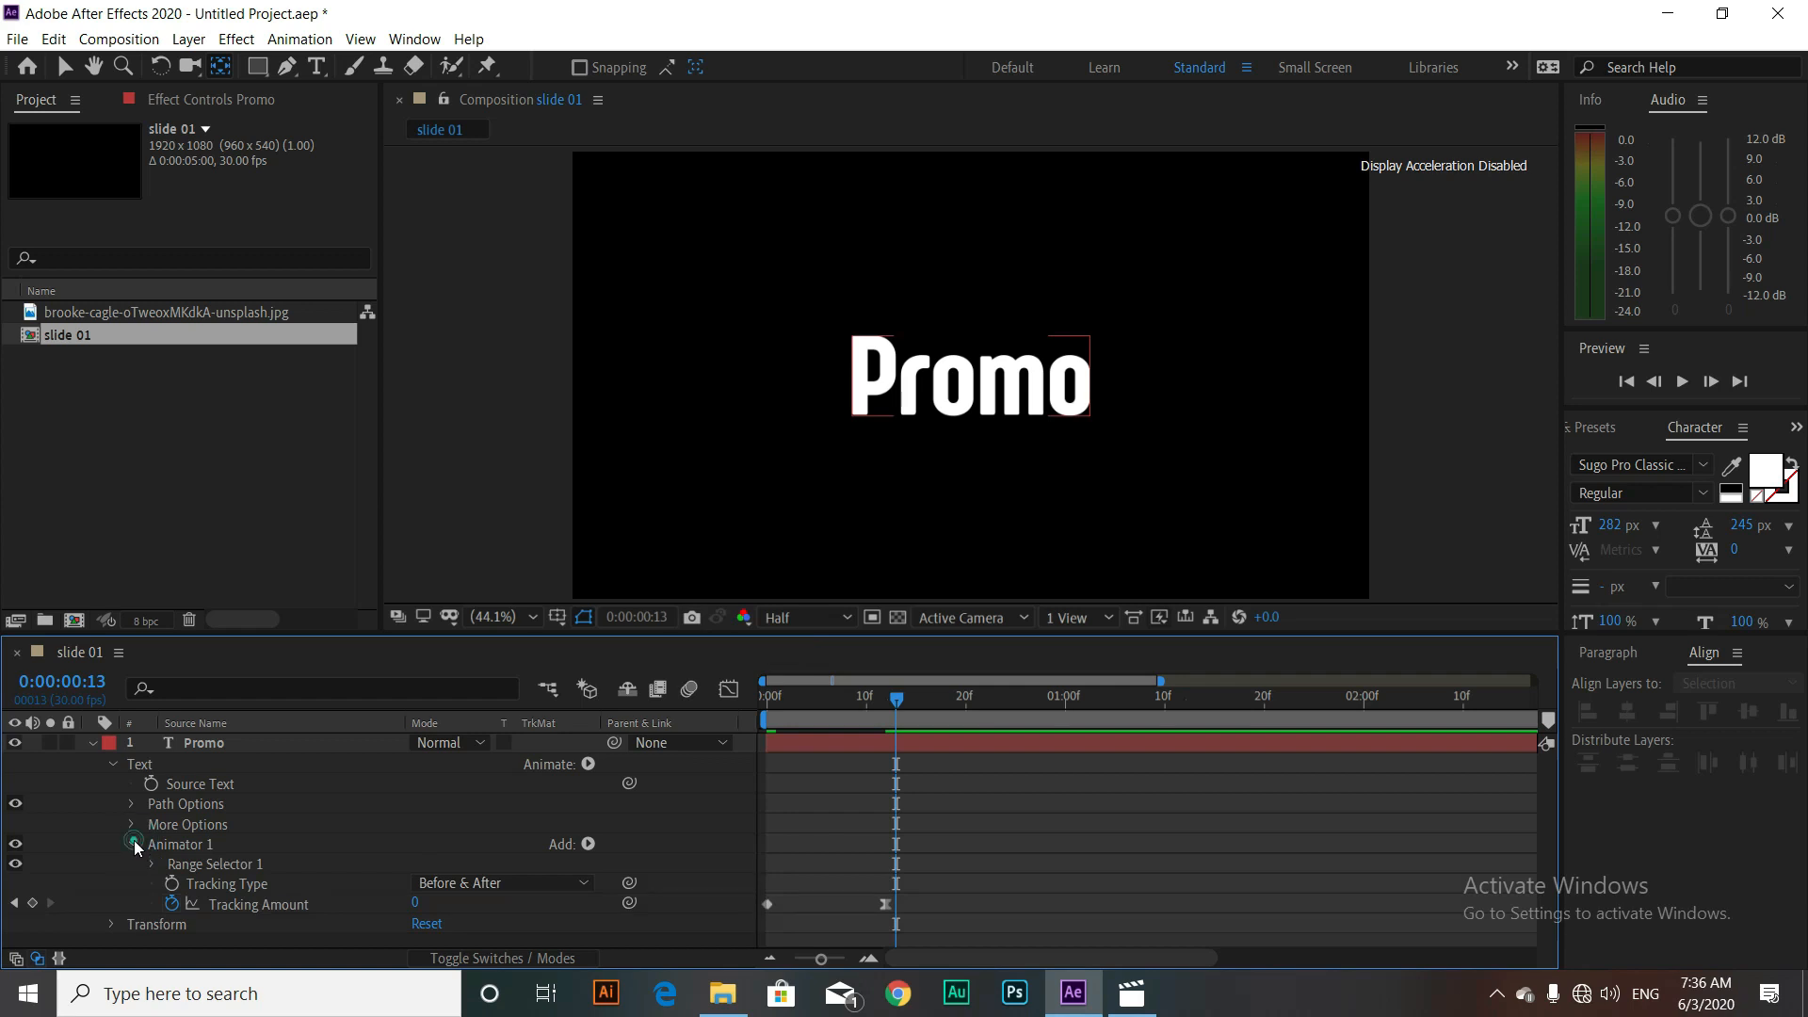
left_click(589, 764)
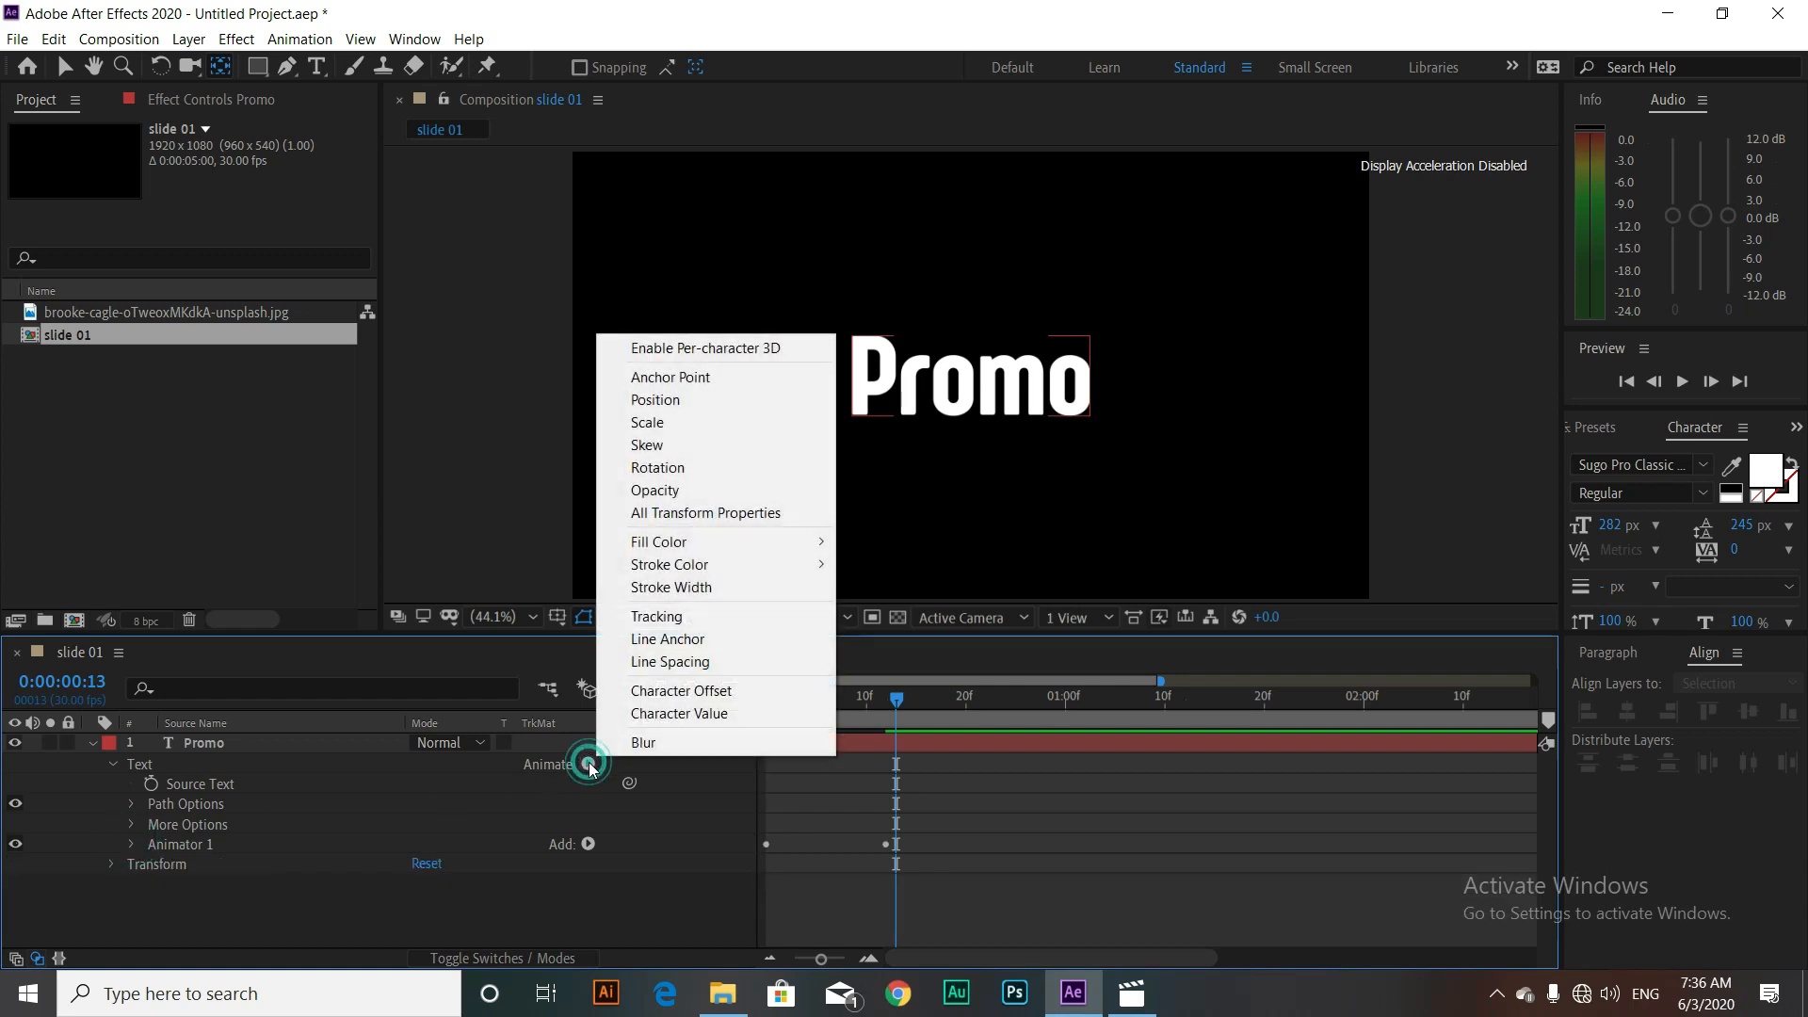
left_click(676, 617)
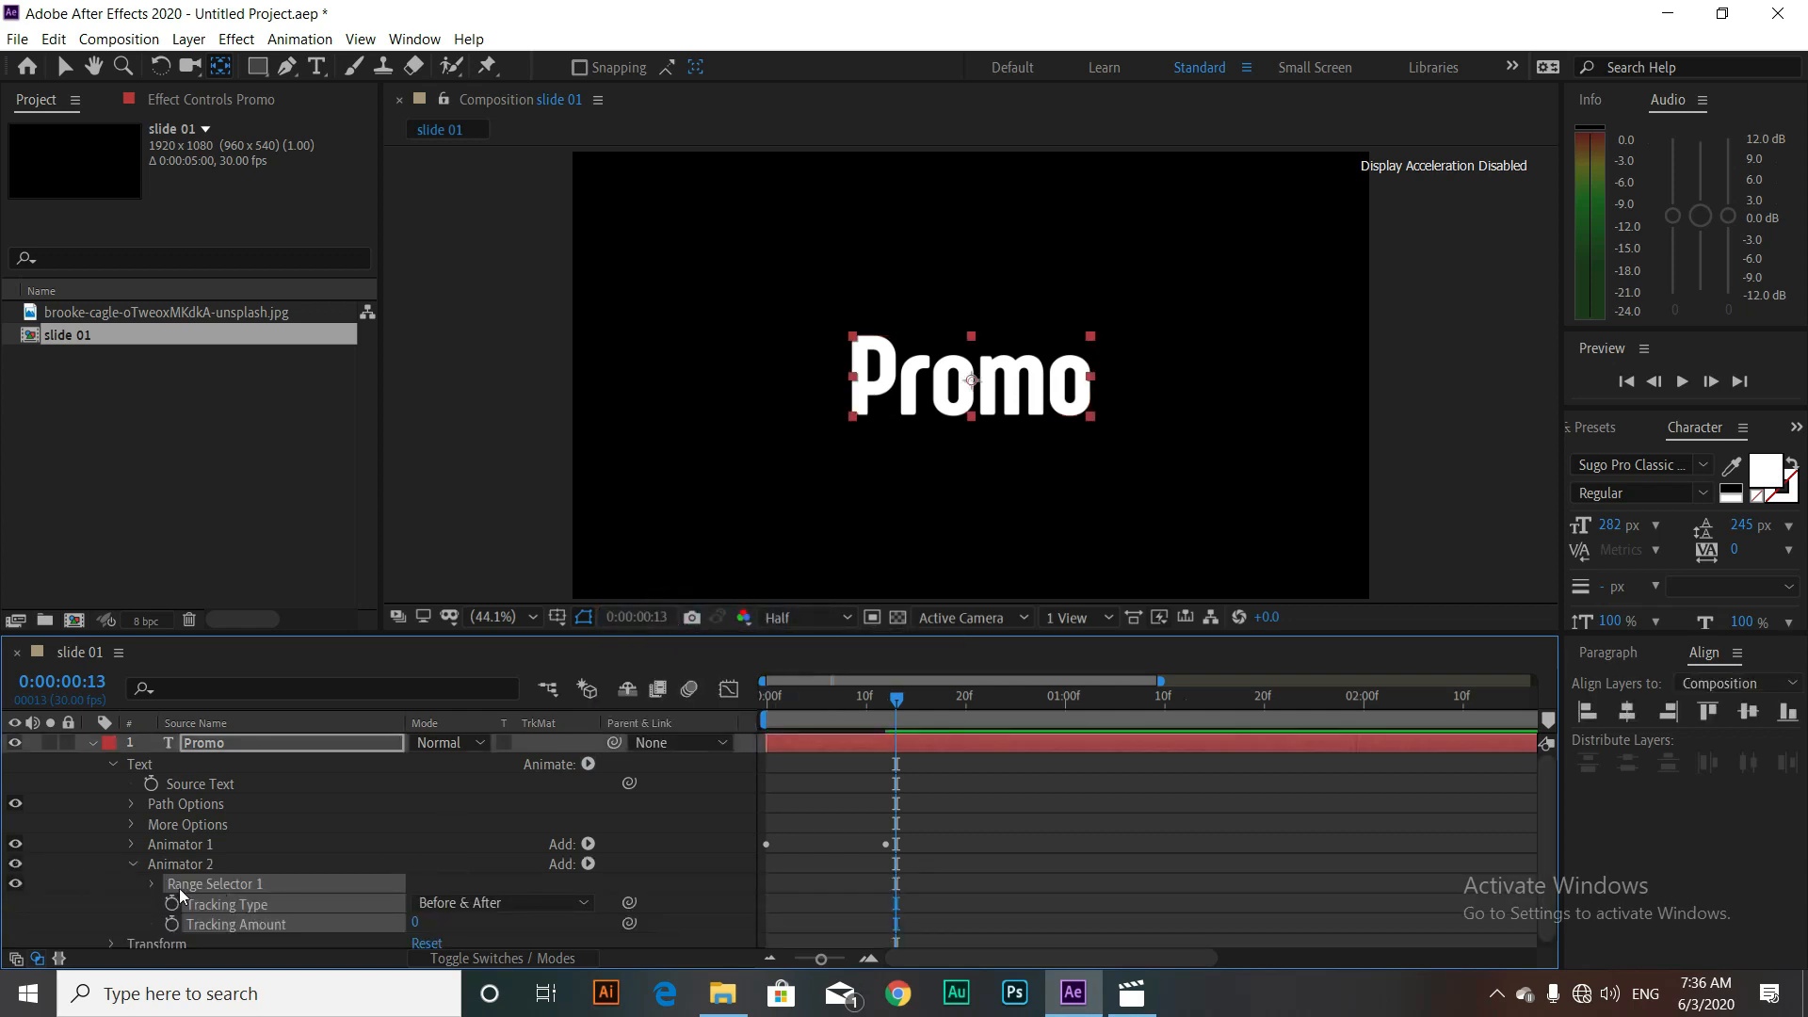
Step: Keyframe the second animator's Range Selector Start at 0% on 0:00:00:00 and 100% on 0:00:00:12
left_click(151, 884)
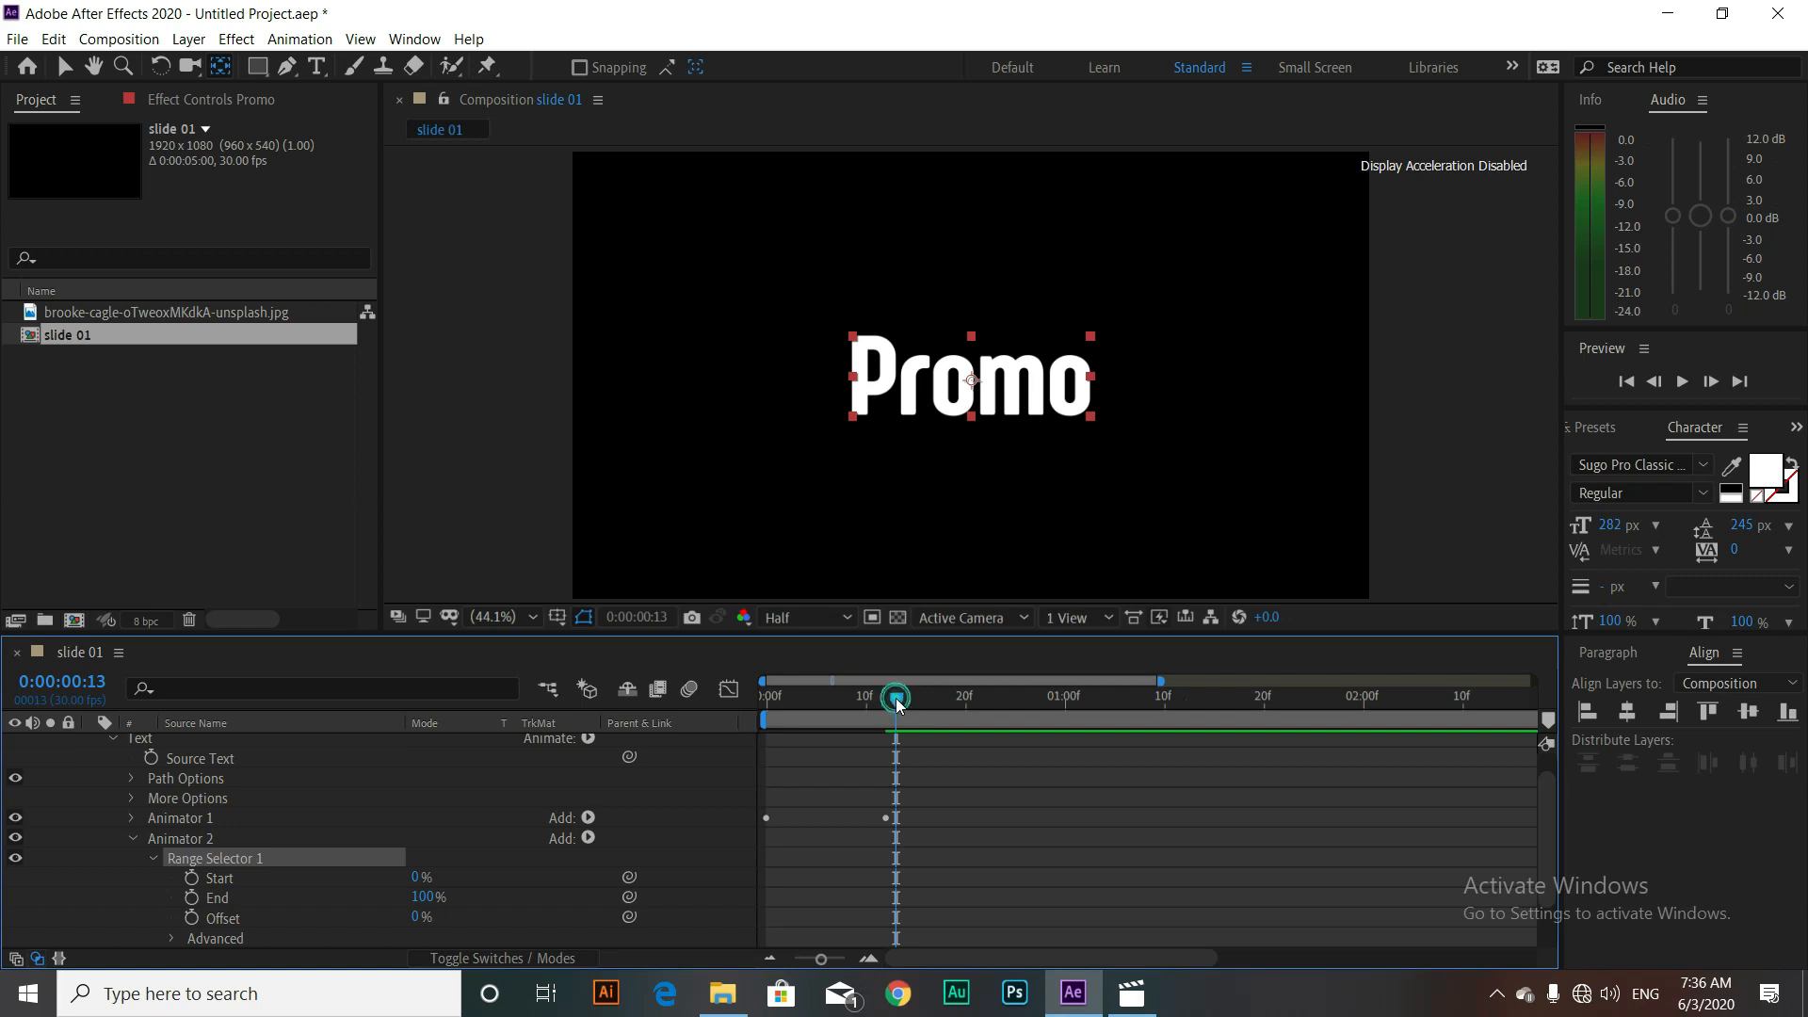
left_click_drag(900, 698, 737, 691)
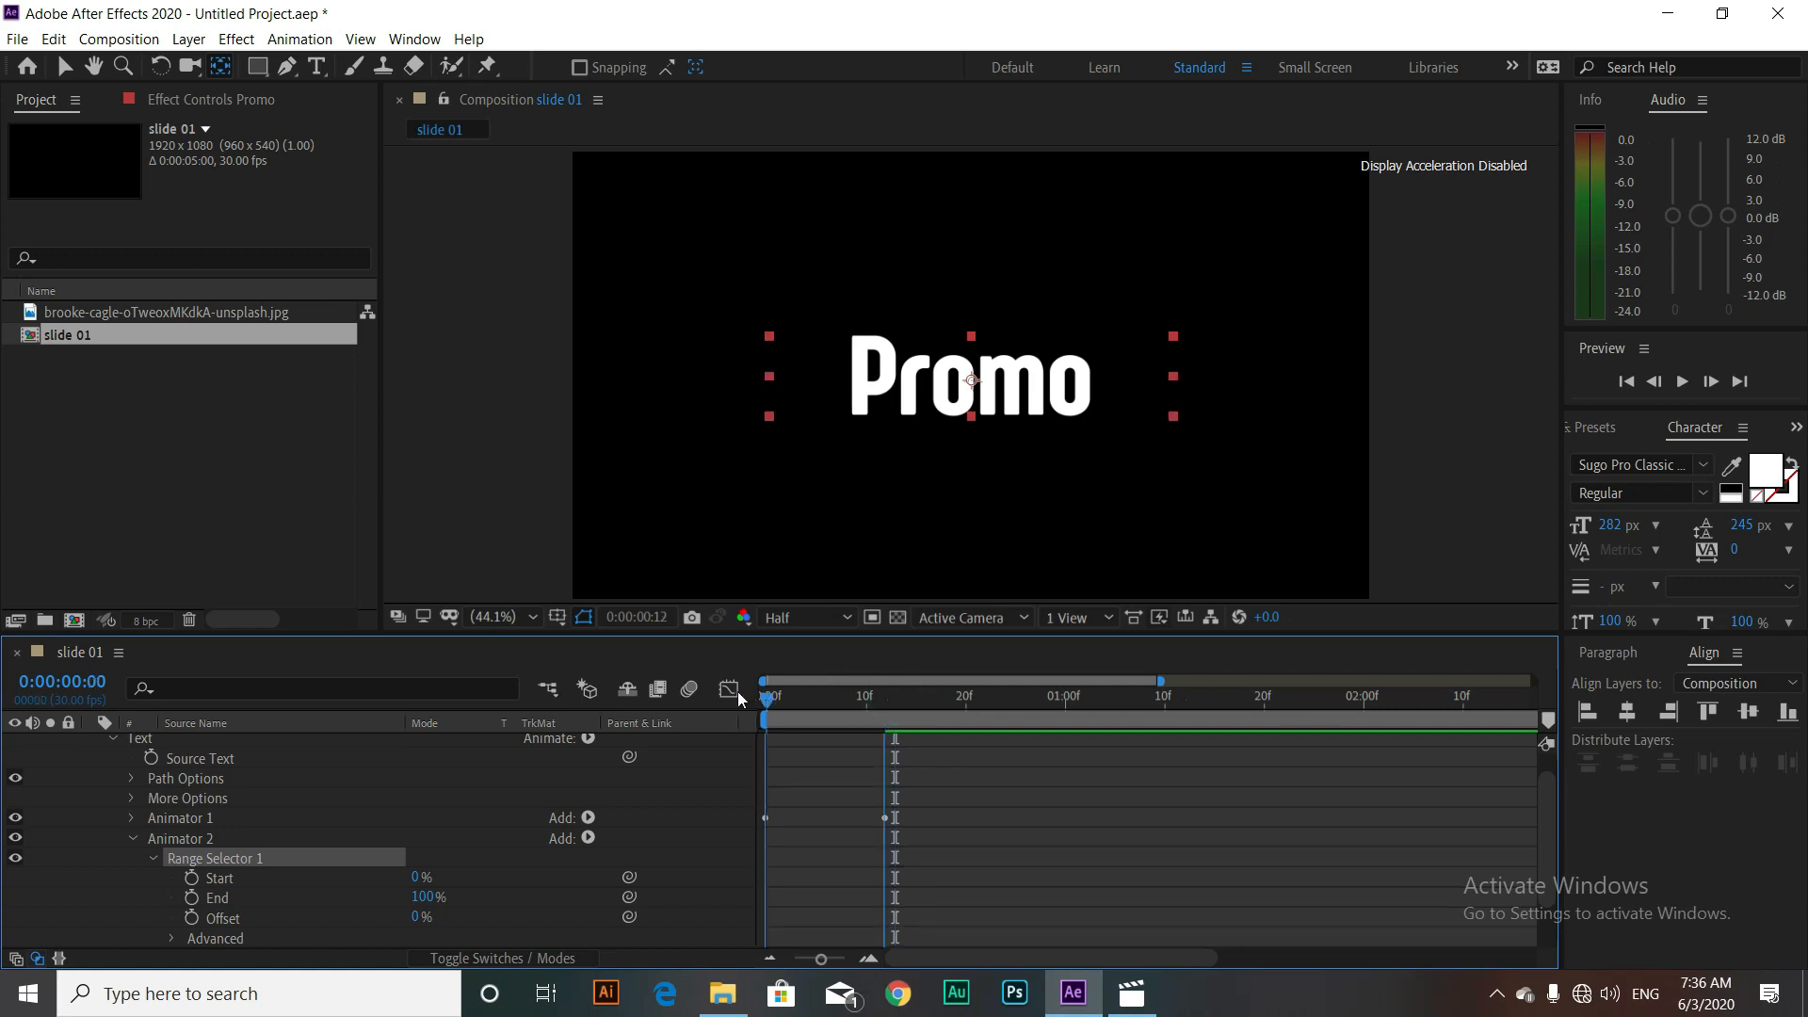
left_click(192, 878)
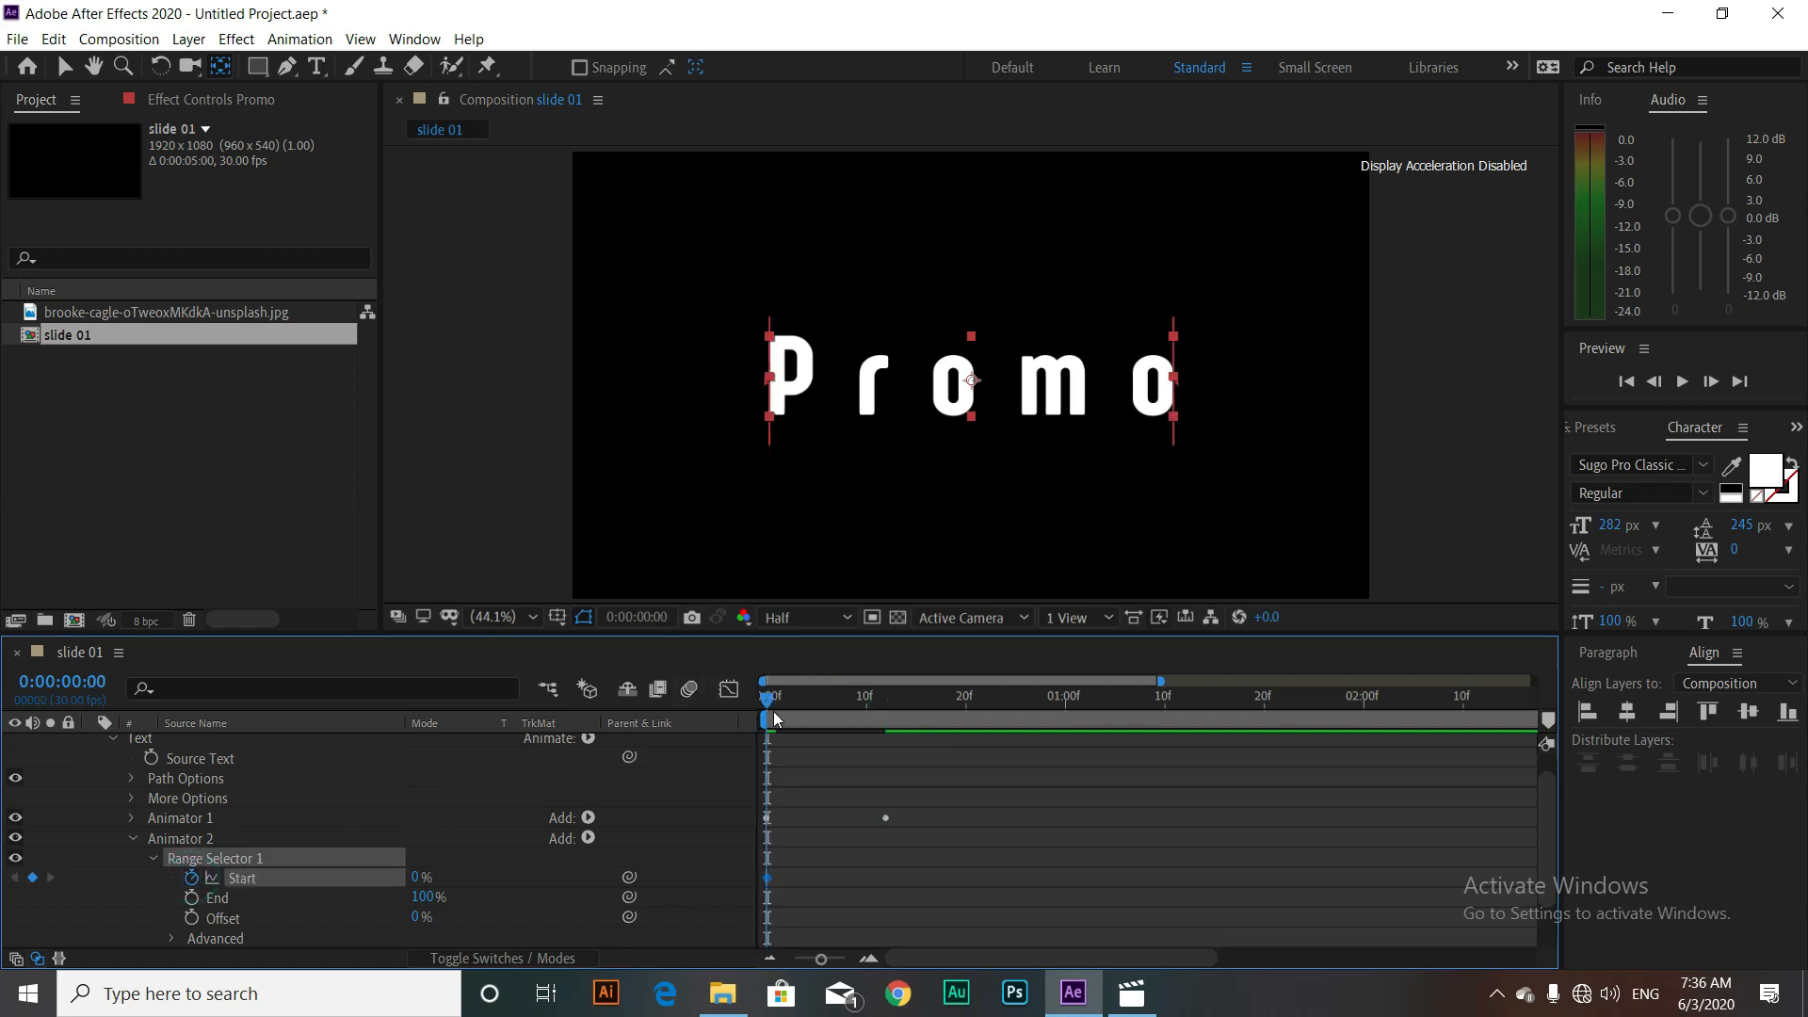
left_click_drag(769, 707, 885, 713)
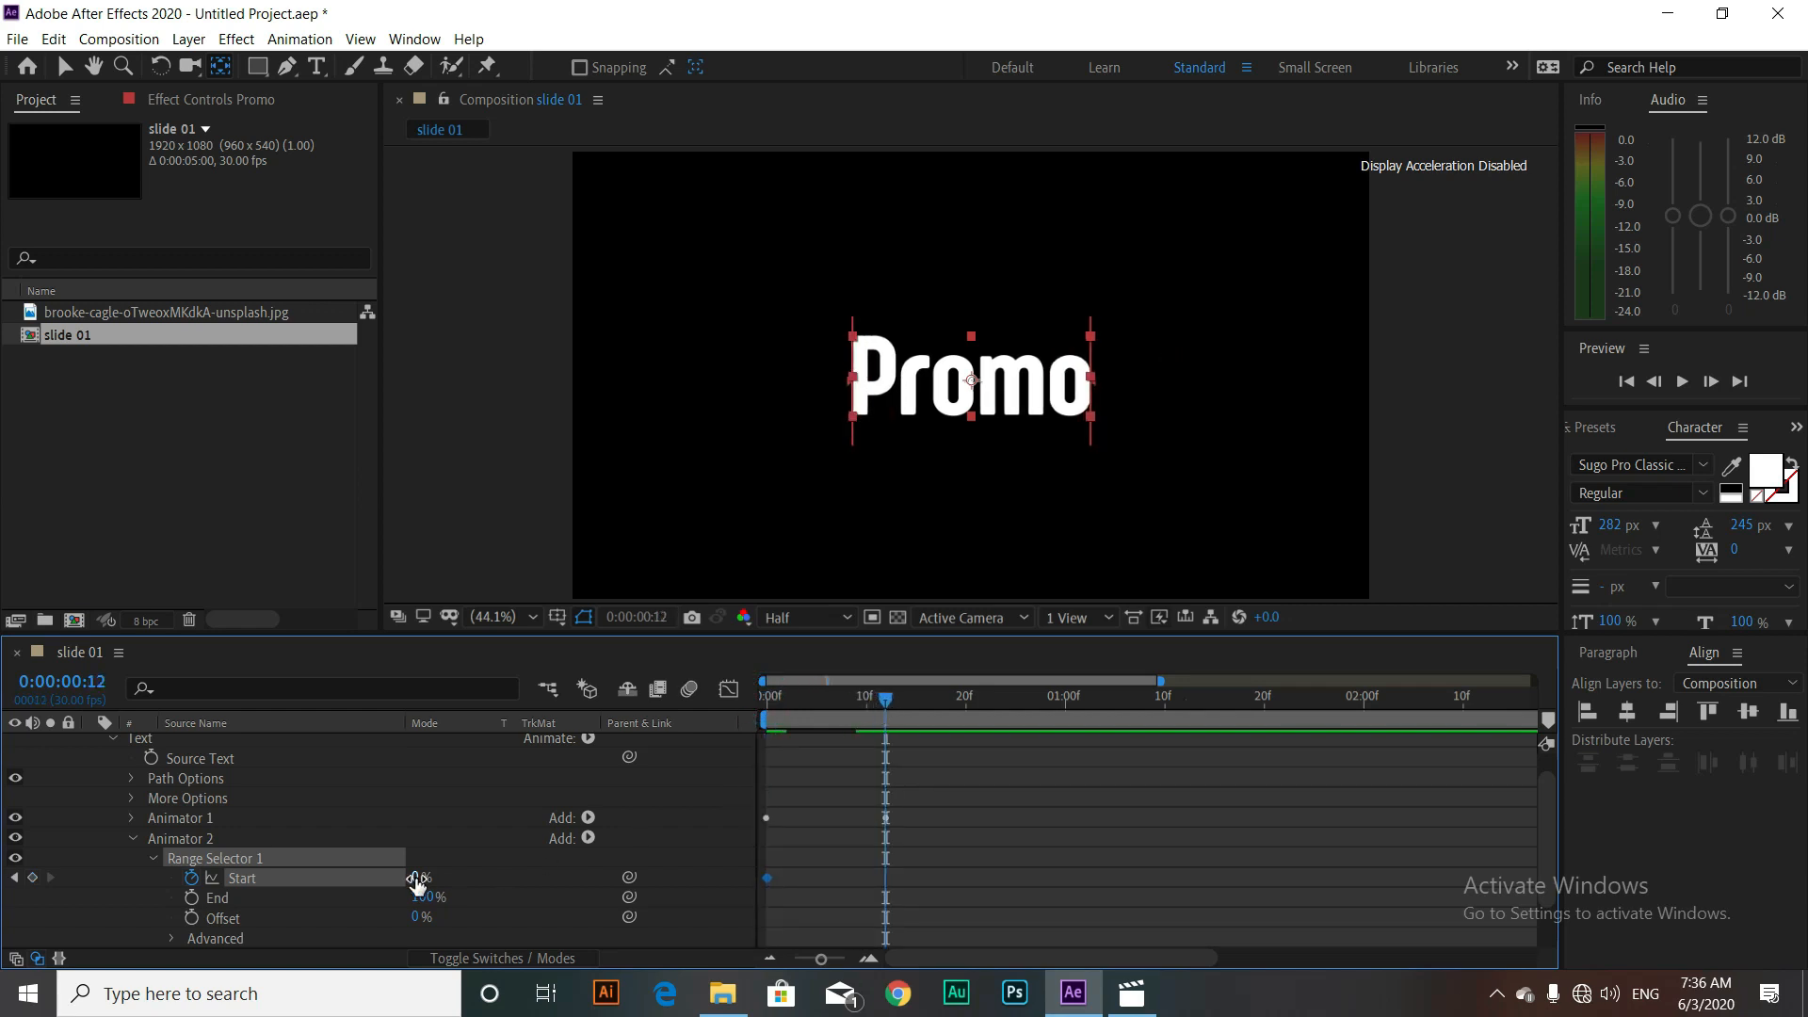
left_click_drag(417, 882, 538, 879)
Step: Apply Easy Ease to the 100% Start keyframe and pull its speed handle back for a fast-start, slow-finish curve
right_click(886, 880)
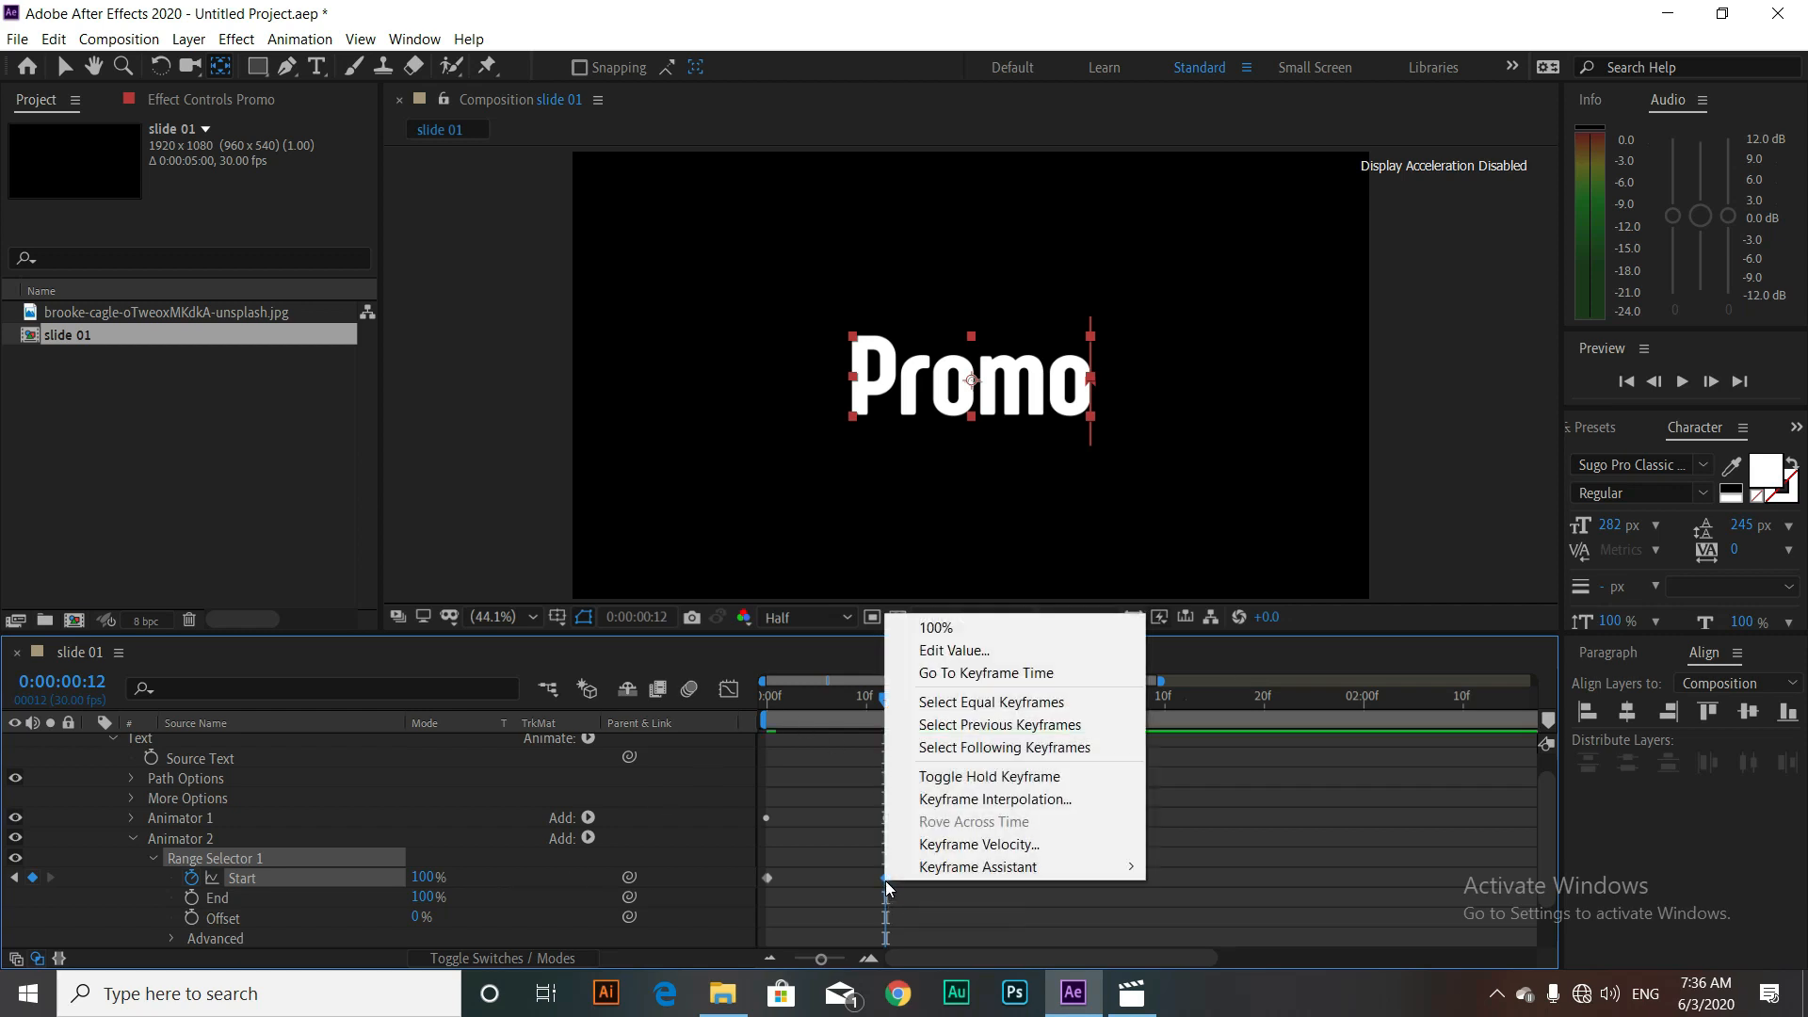
mouse_move(938, 867)
left_click(1263, 732)
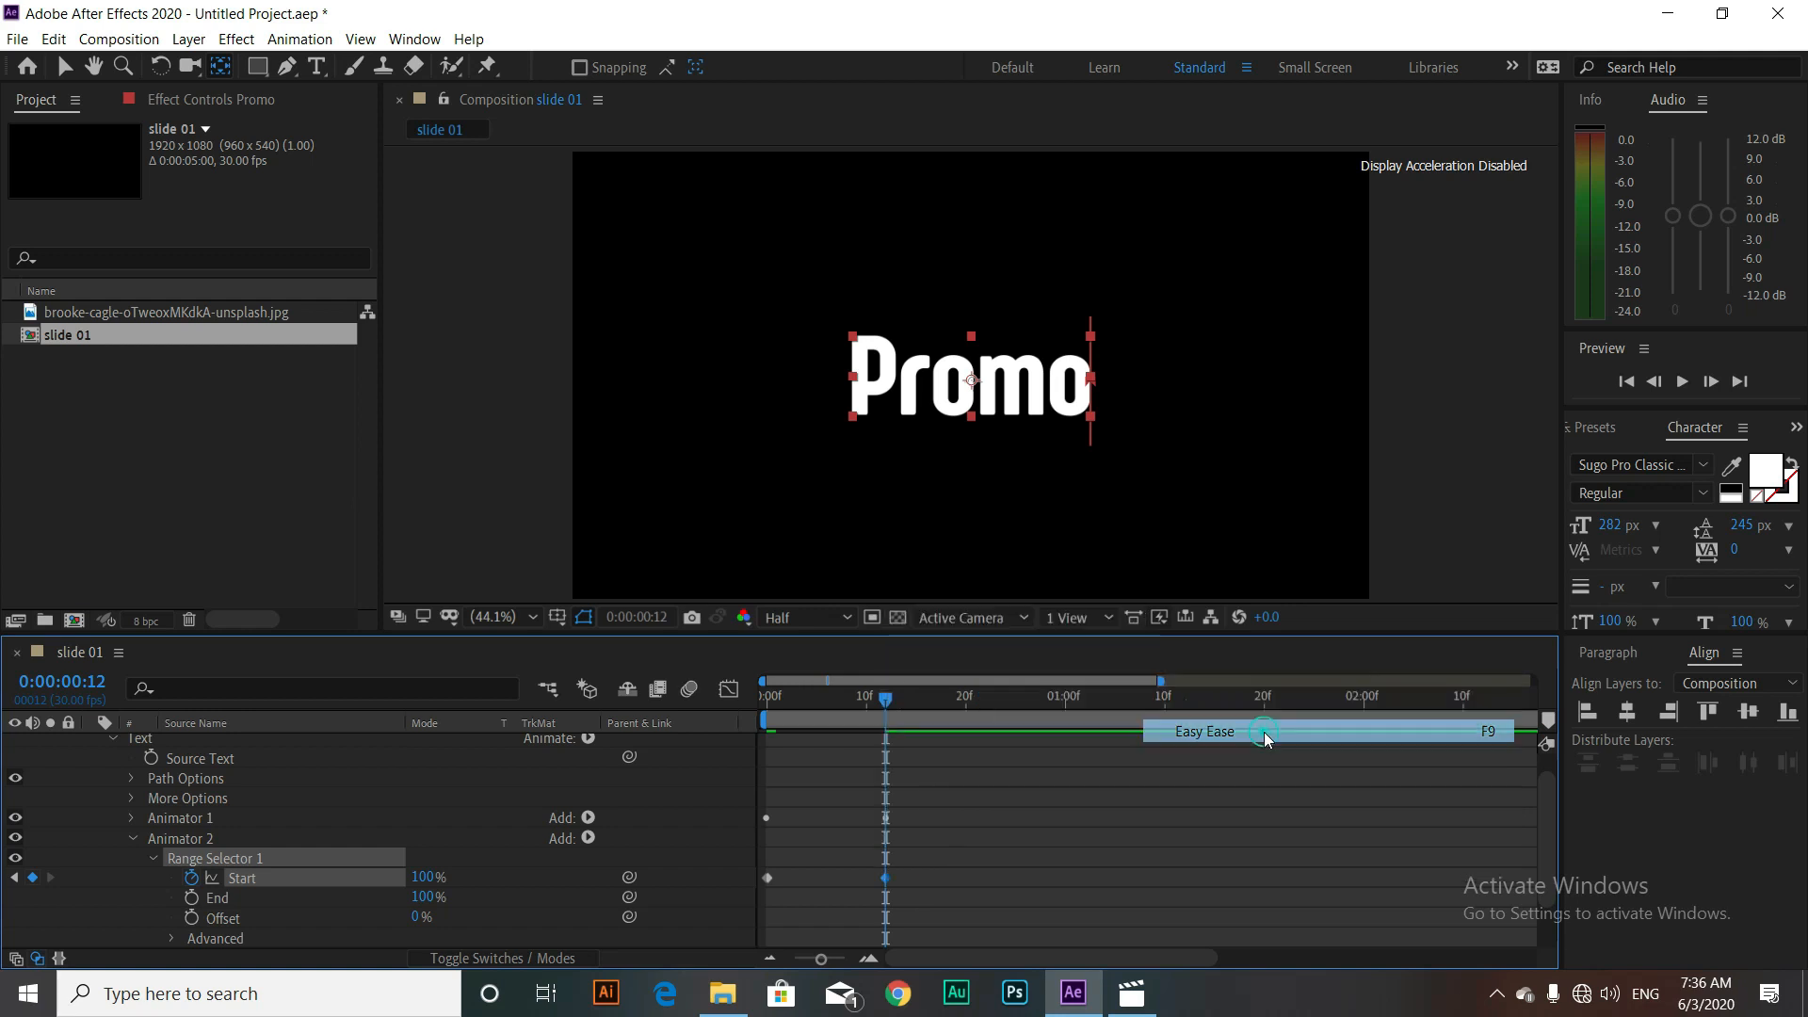
left_click(730, 687)
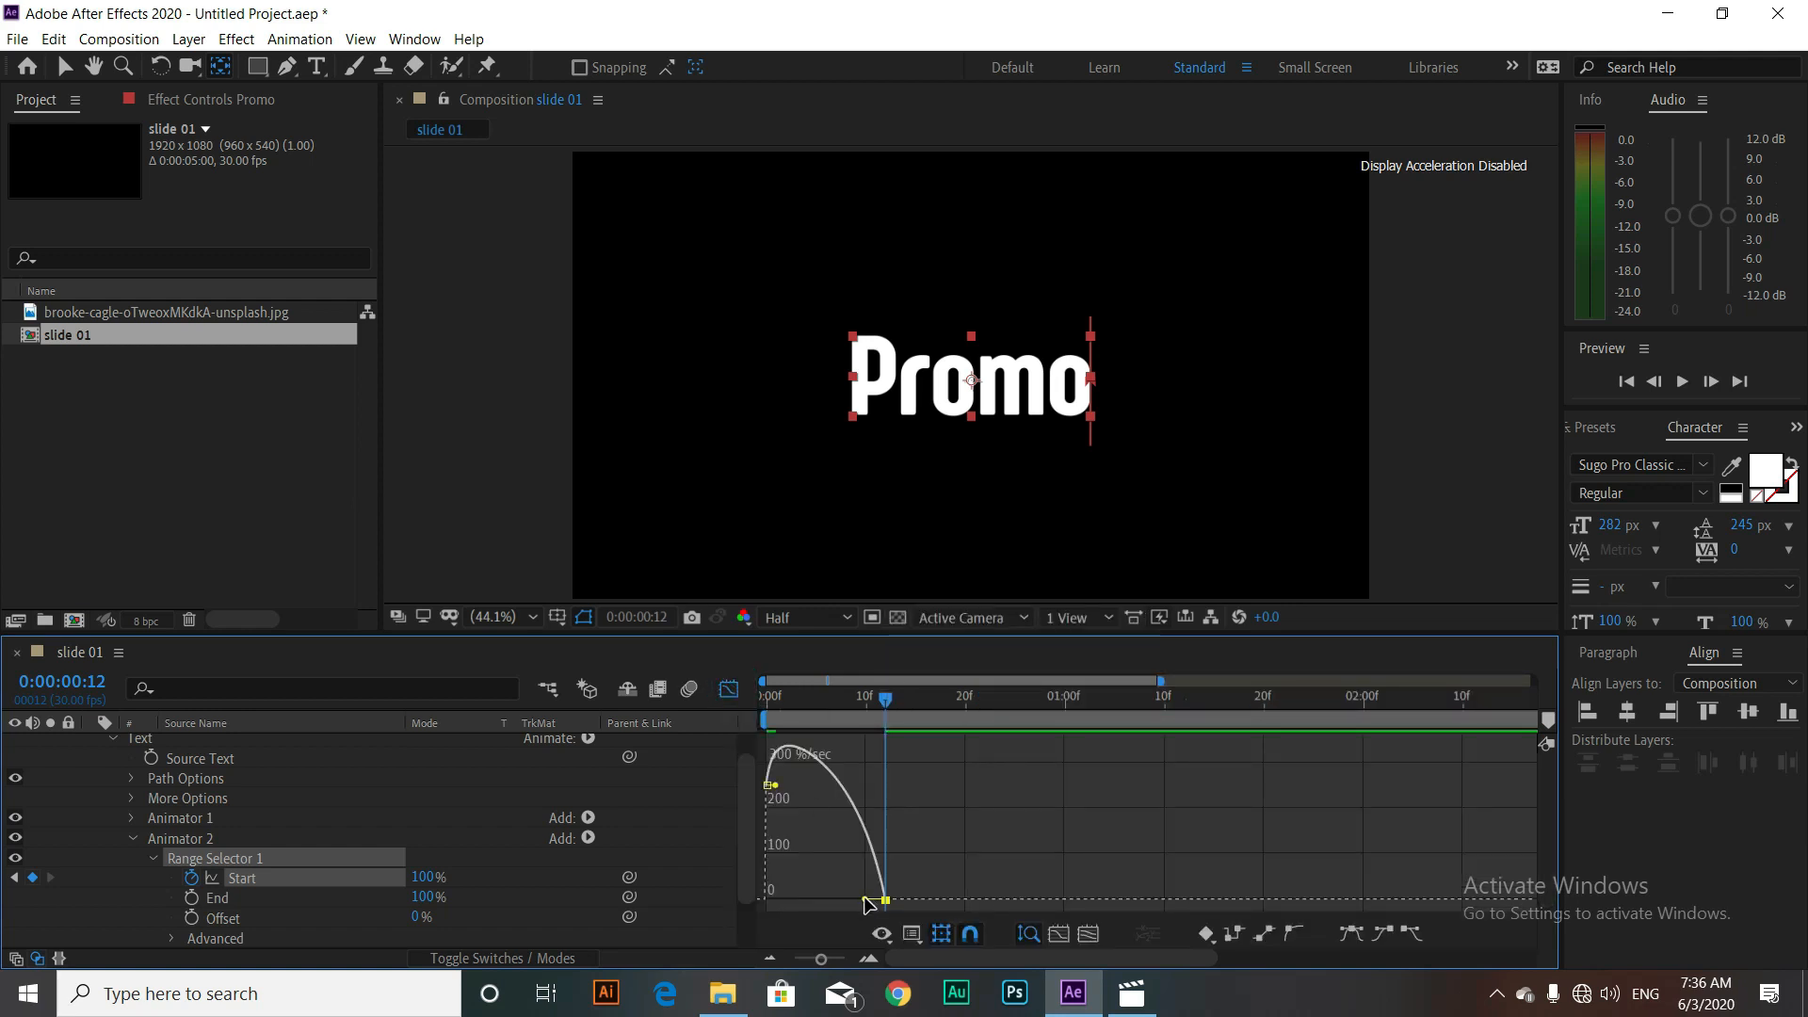
left_click_drag(869, 902, 818, 889)
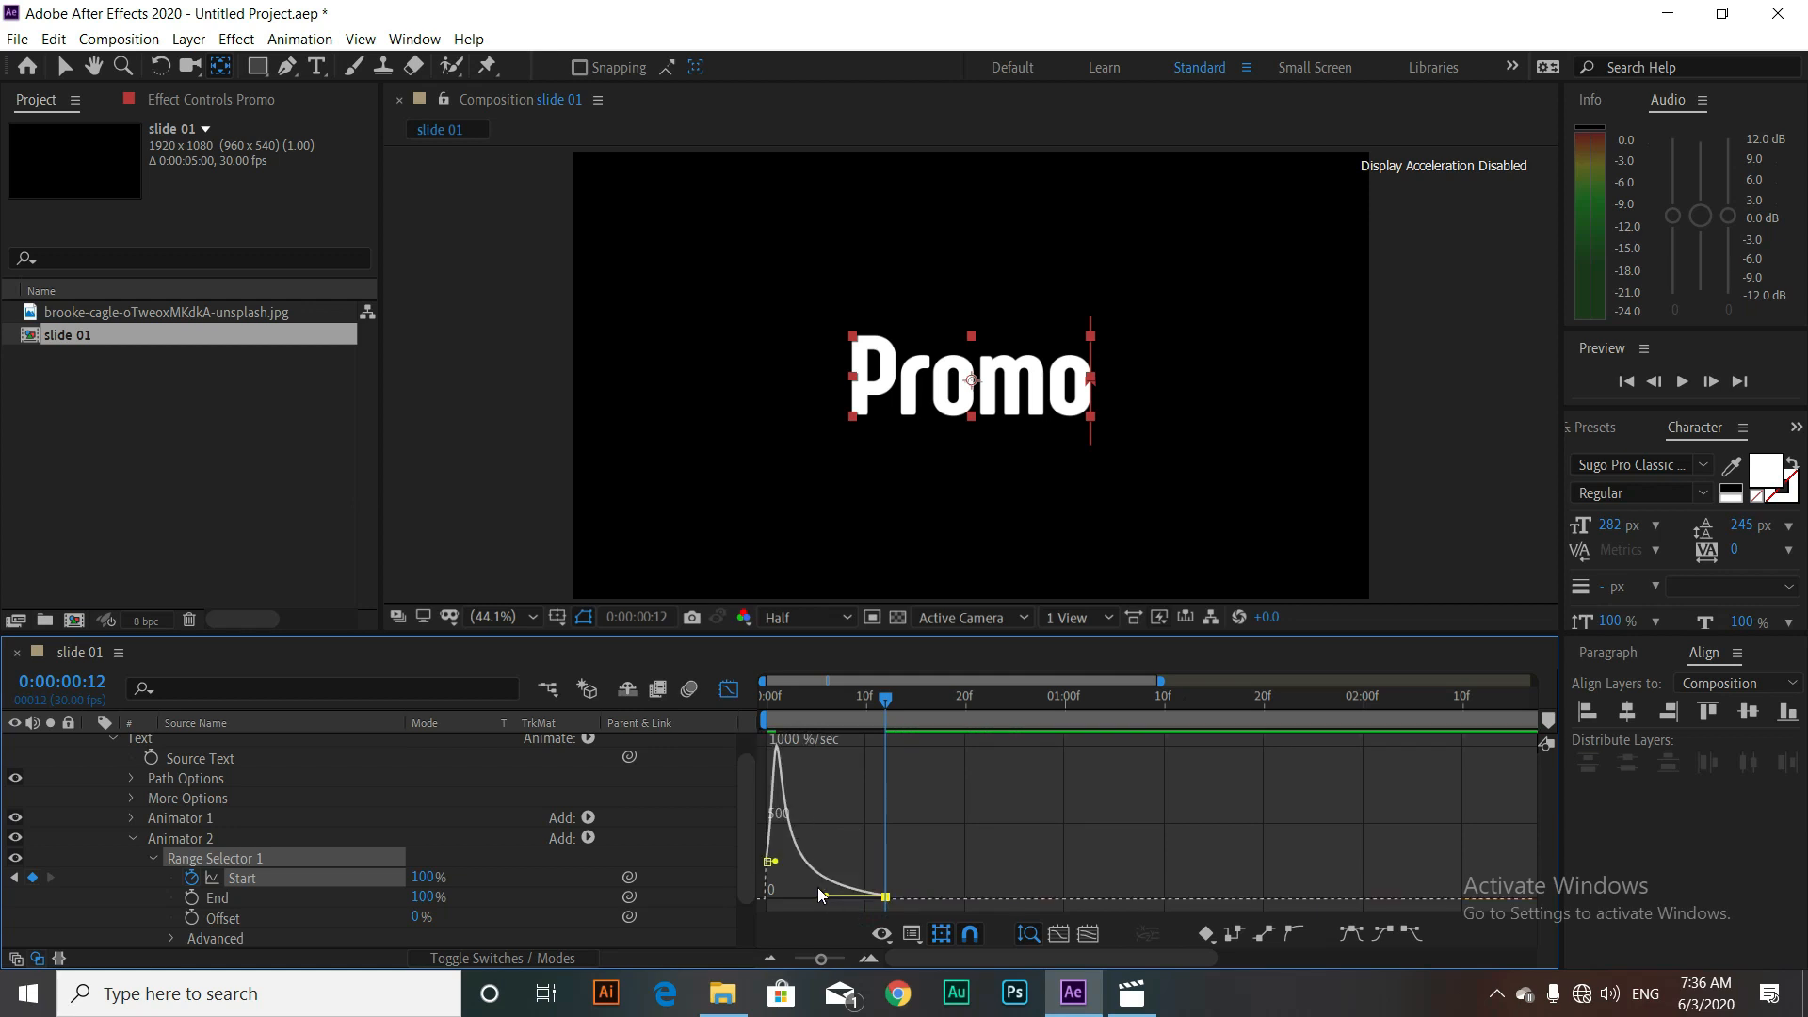
left_click(730, 692)
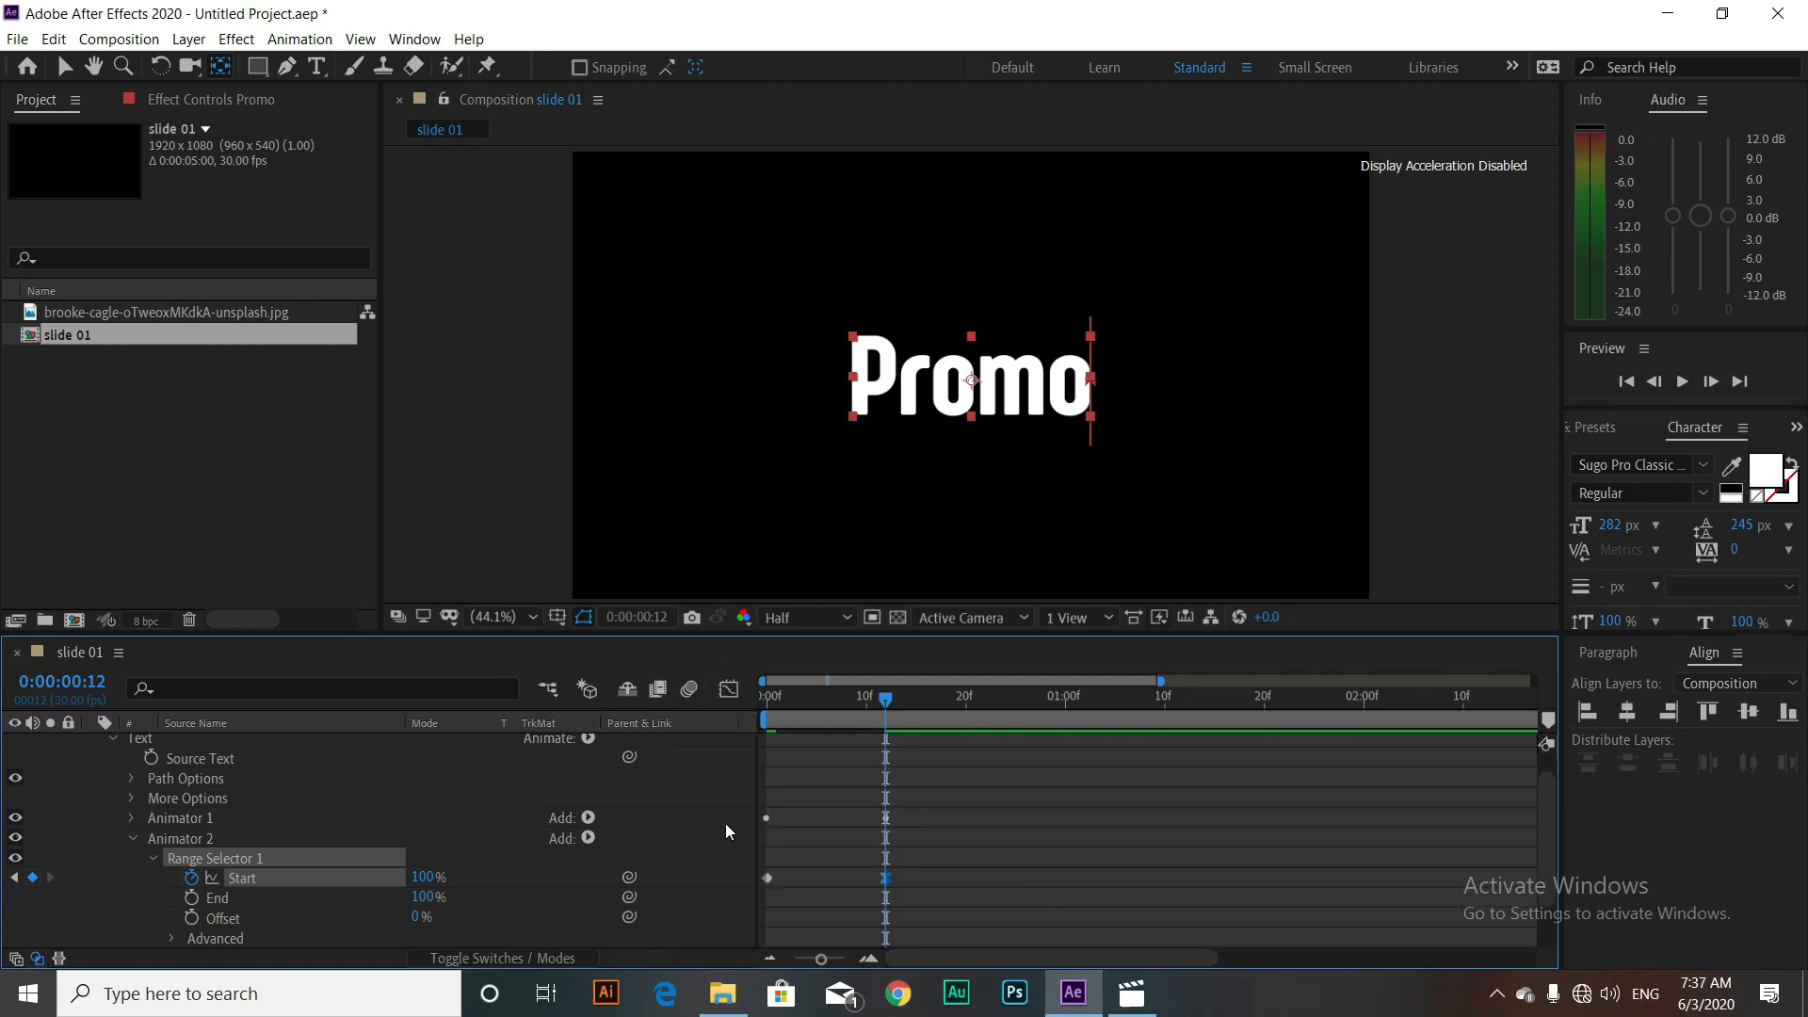
Step: In the second animator's advanced range options, base the selection on Characters Excluding Spaces and turn on Randomize Order
left_click(173, 939)
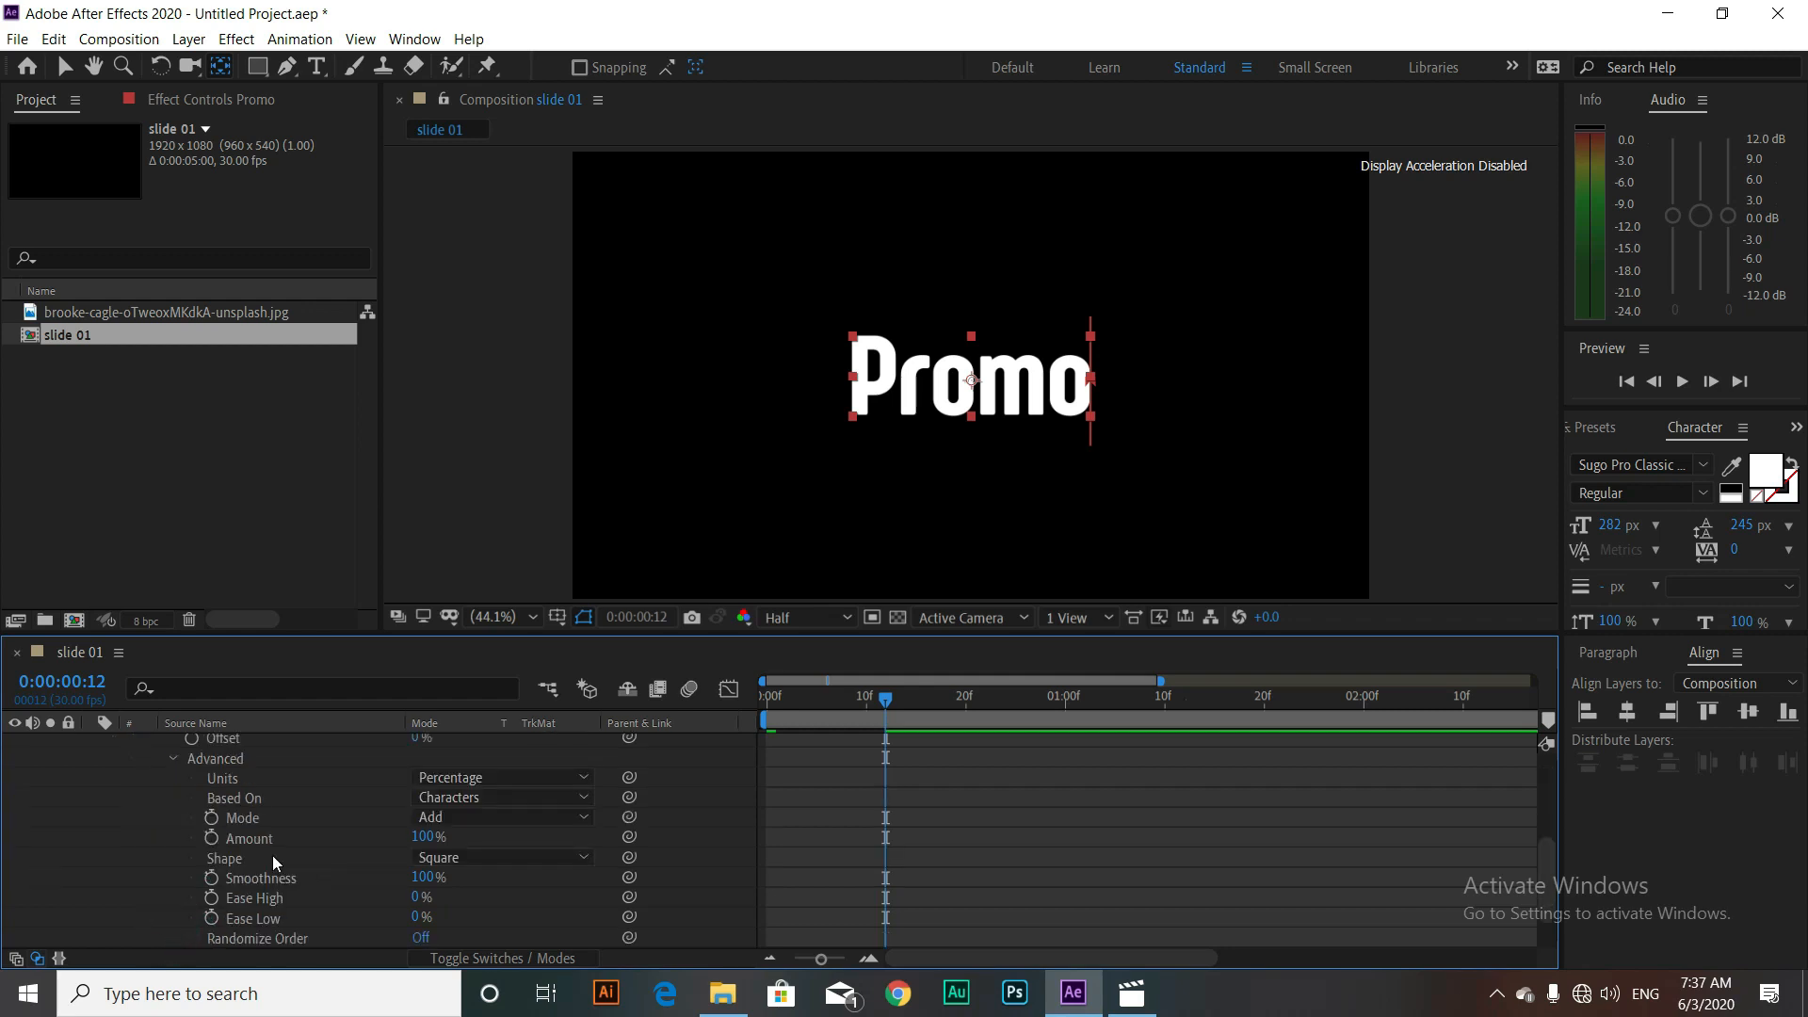
left_click(455, 819)
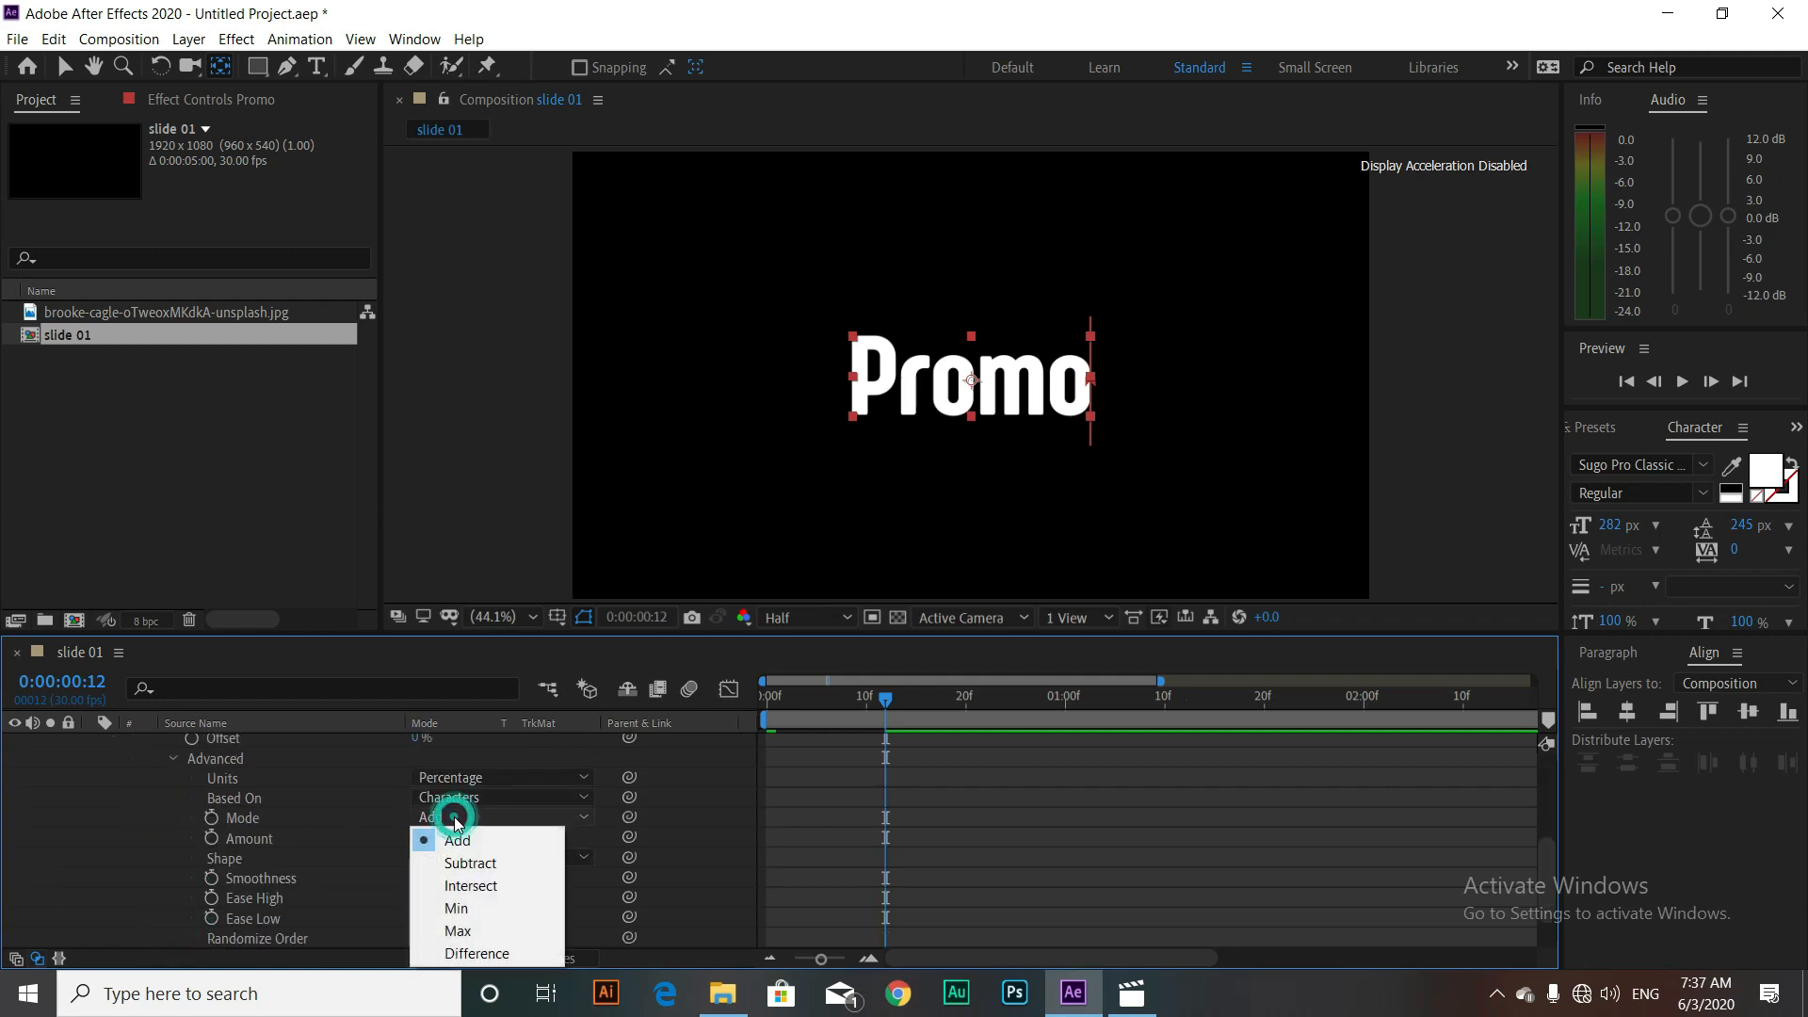
left_click(478, 796)
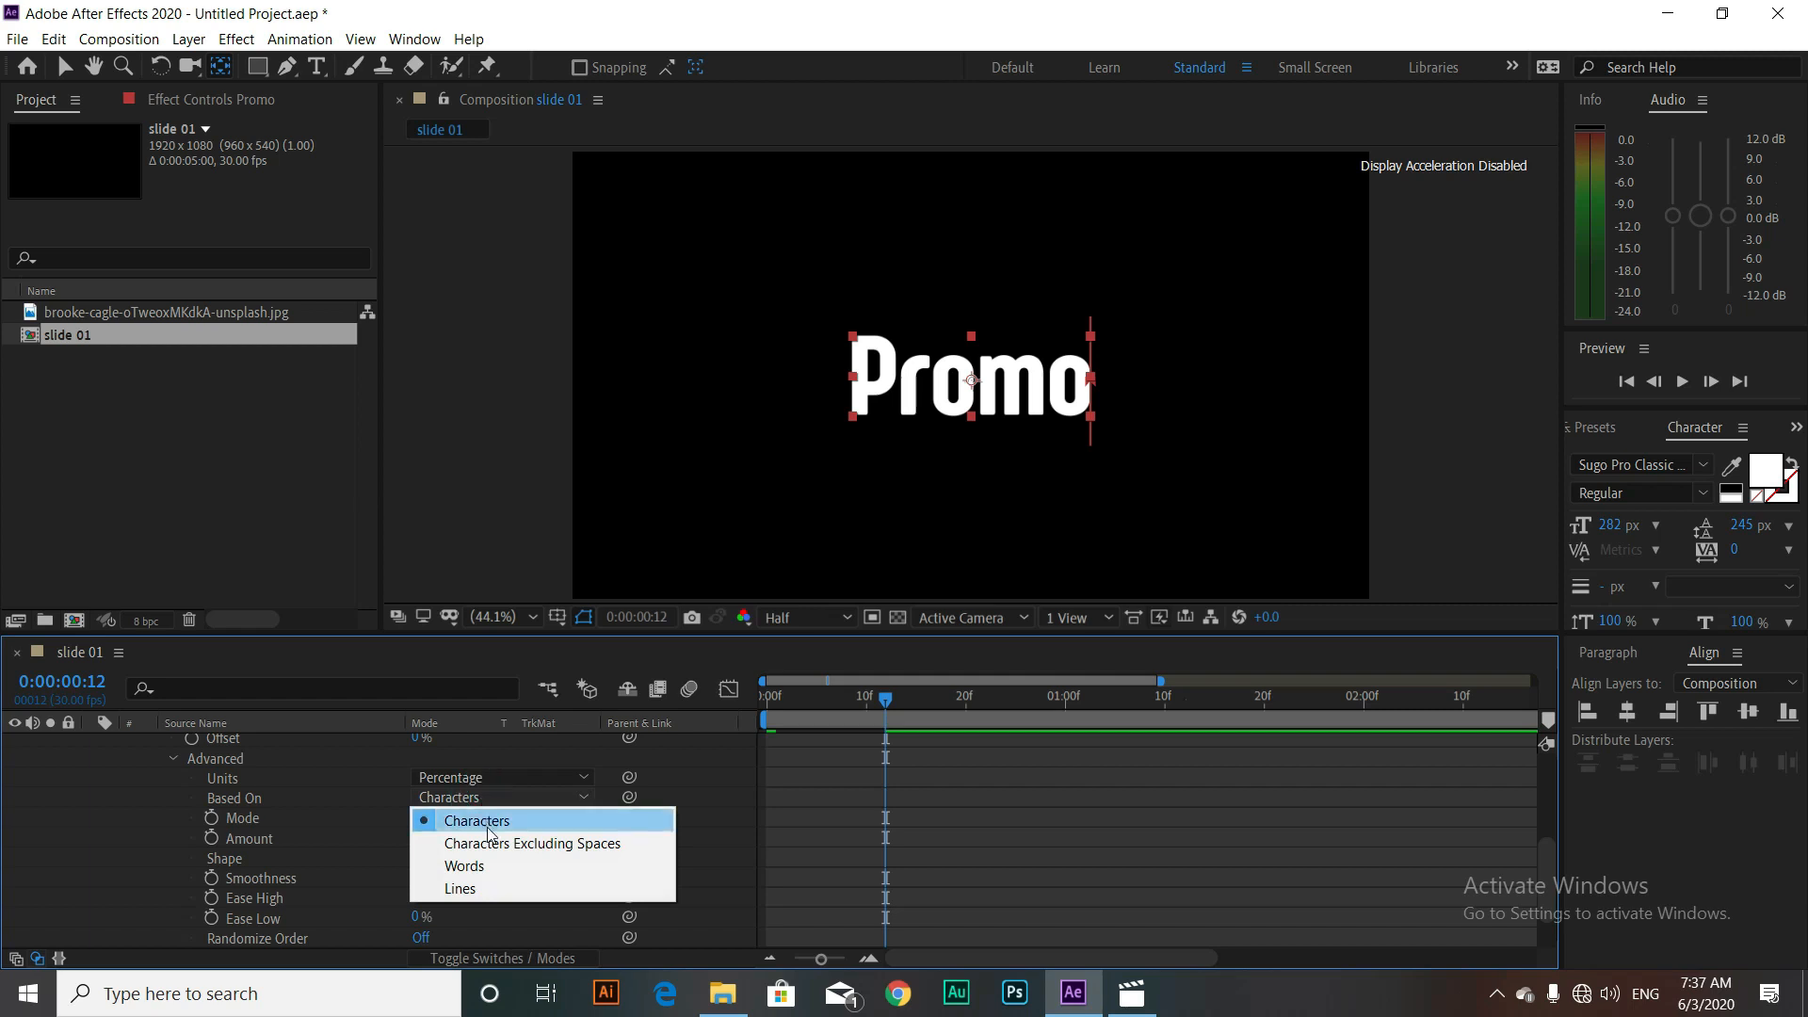
left_click(488, 839)
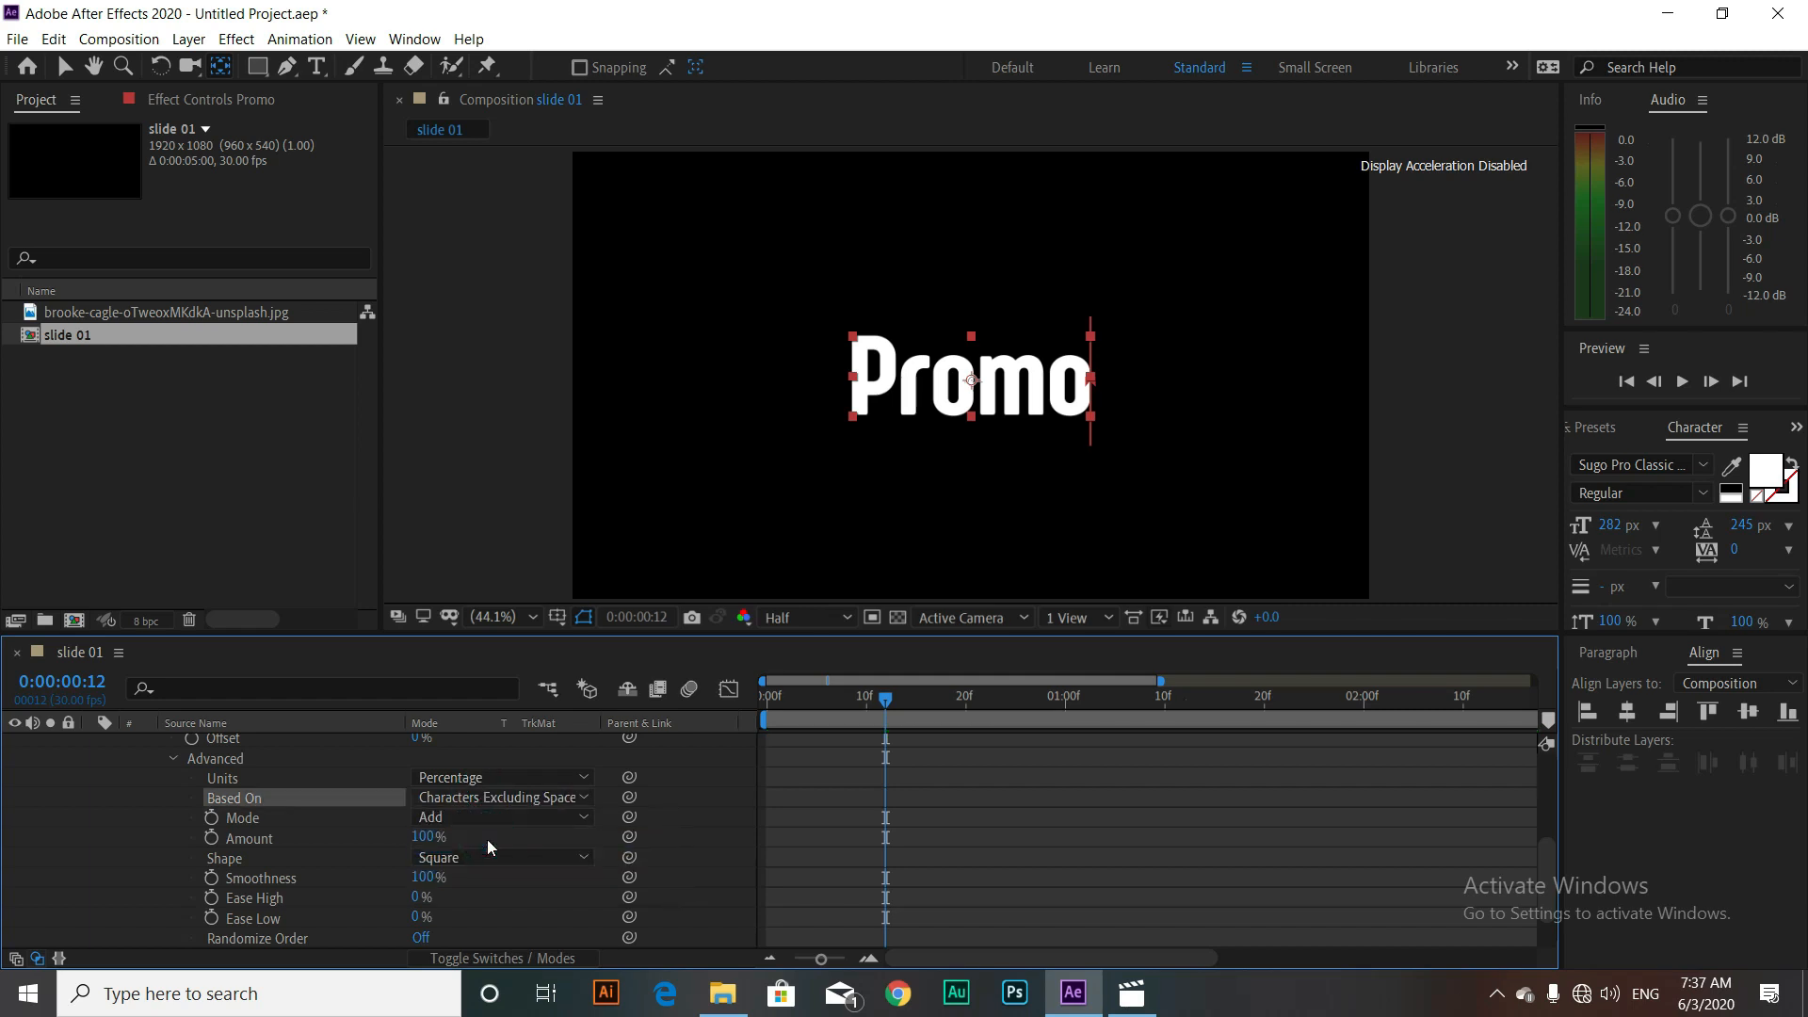
left_click(420, 938)
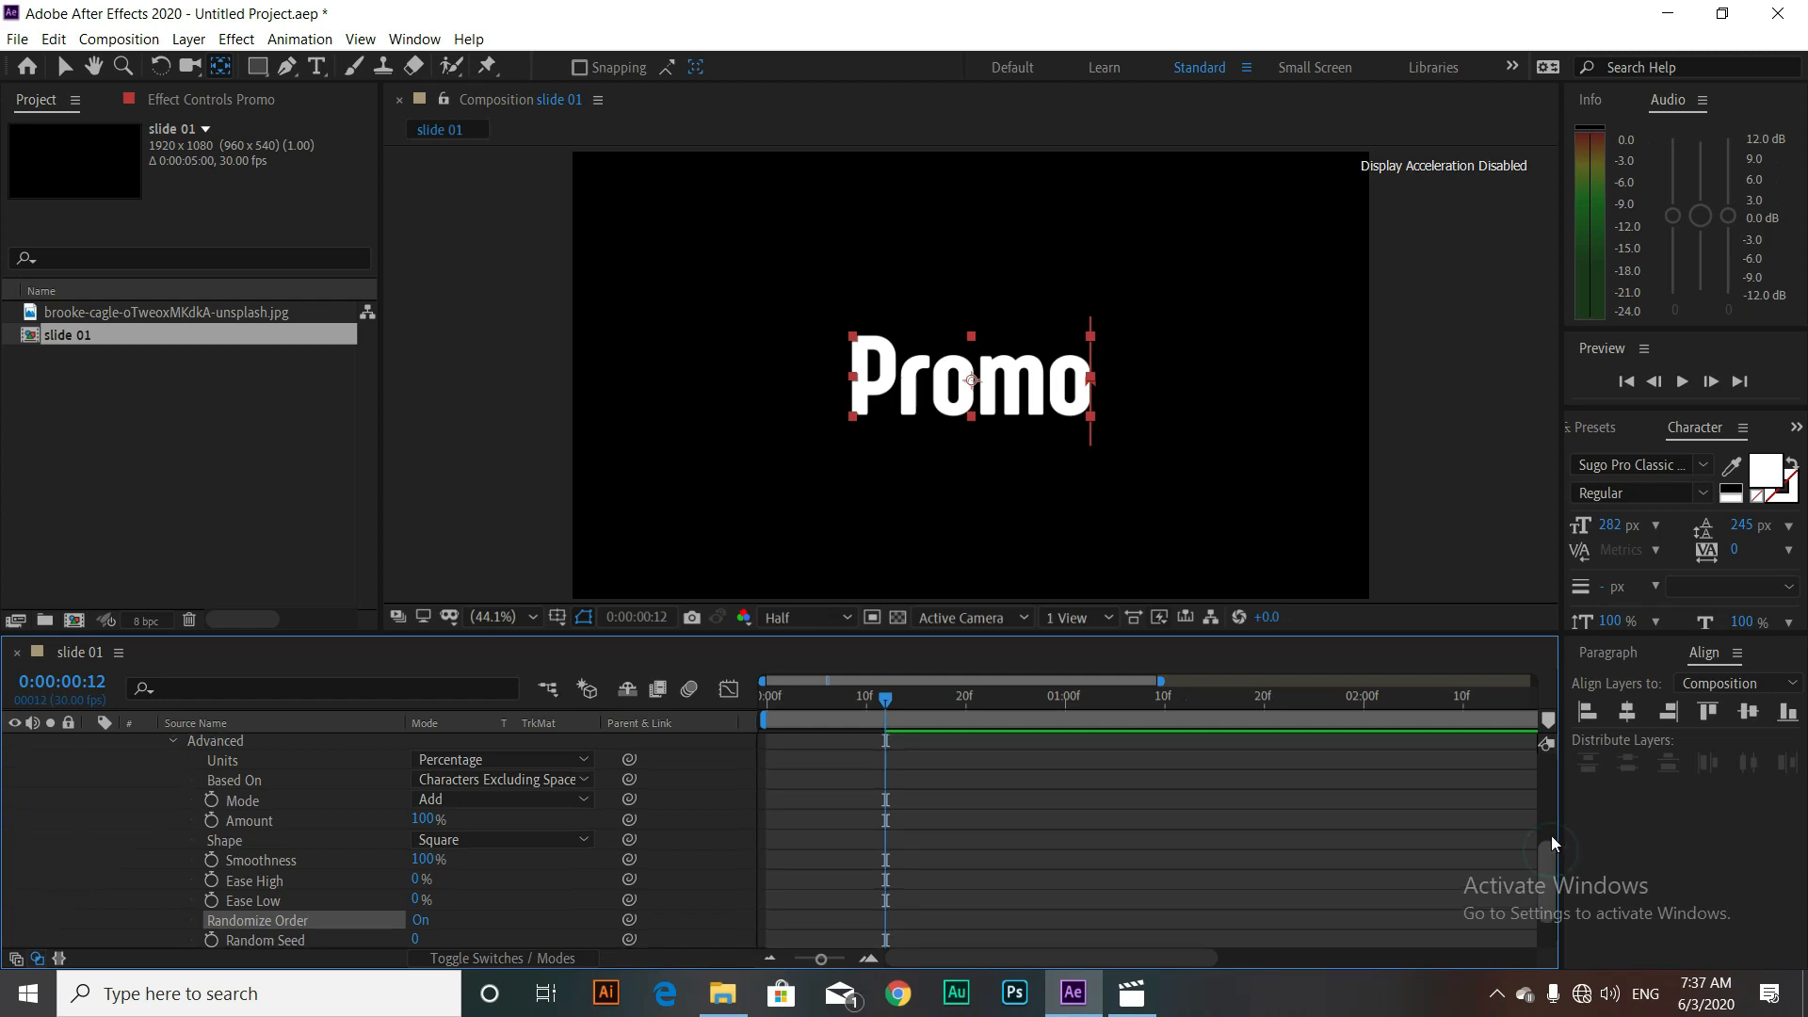
Step: Add an Opacity property to the second animator, set it to 0%, and collapse the Promo layer's text properties
left_click_drag(1551, 834, 1554, 804)
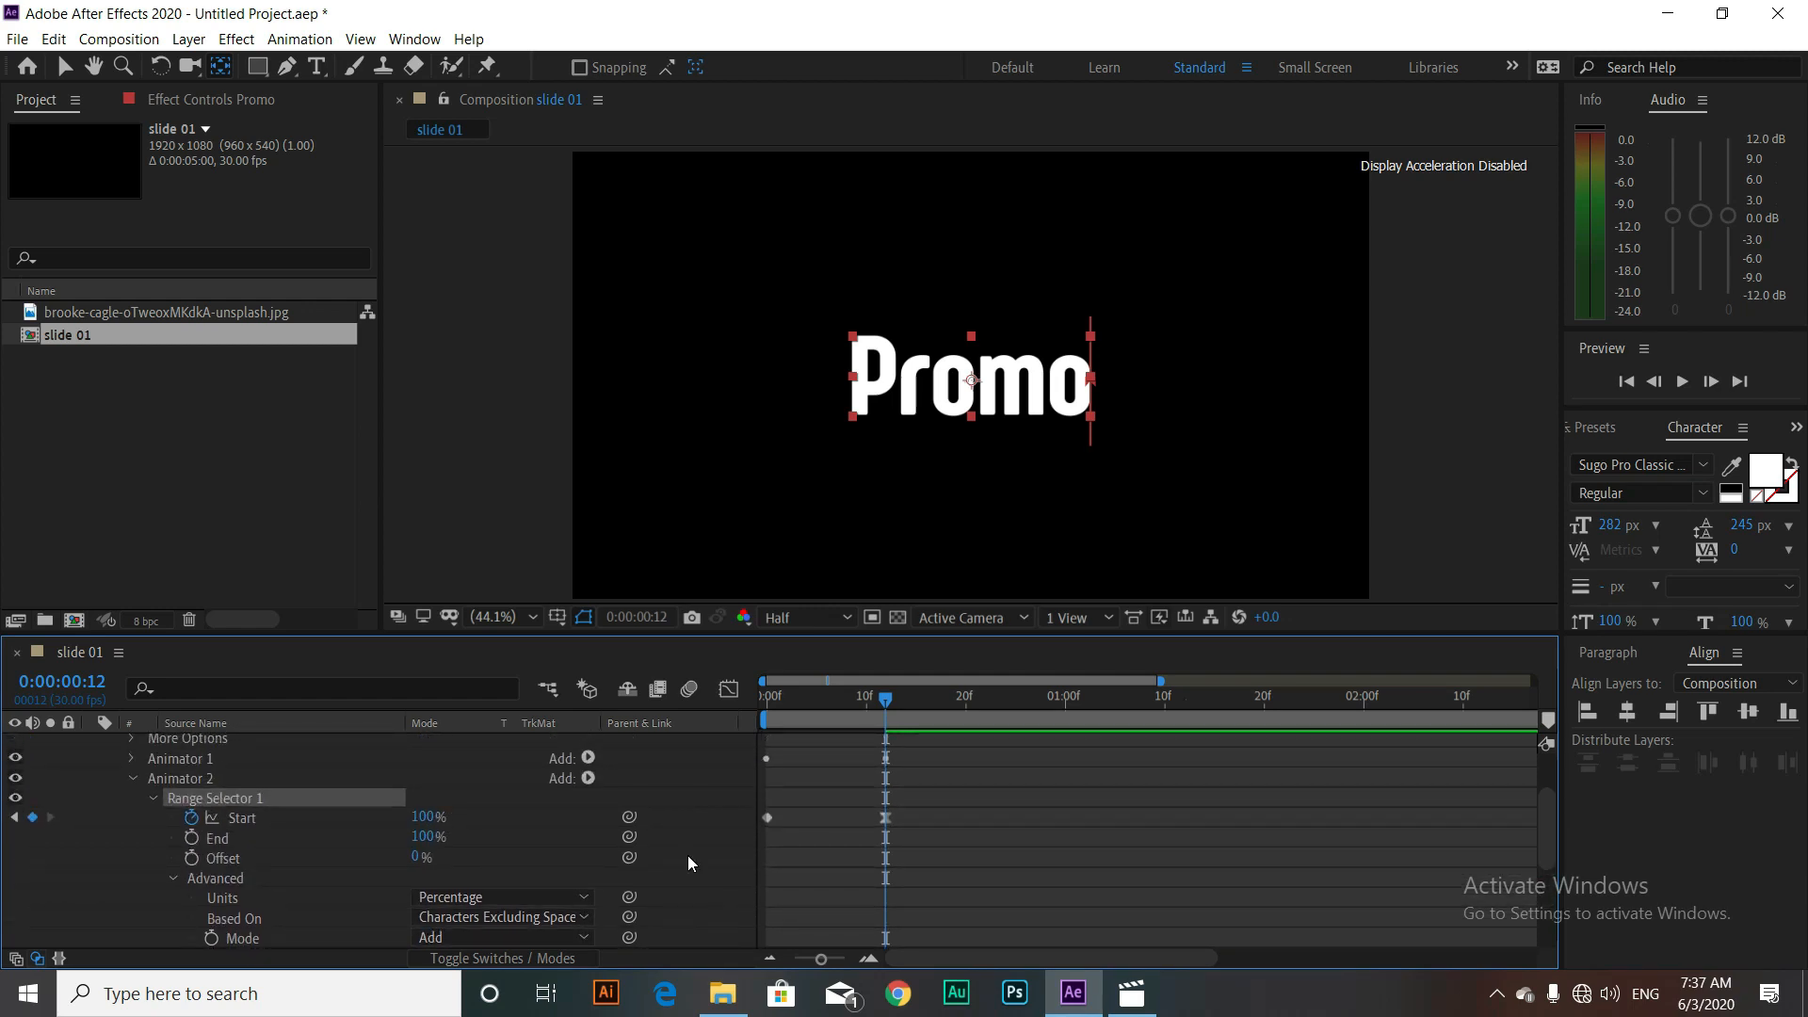
left_click(587, 777)
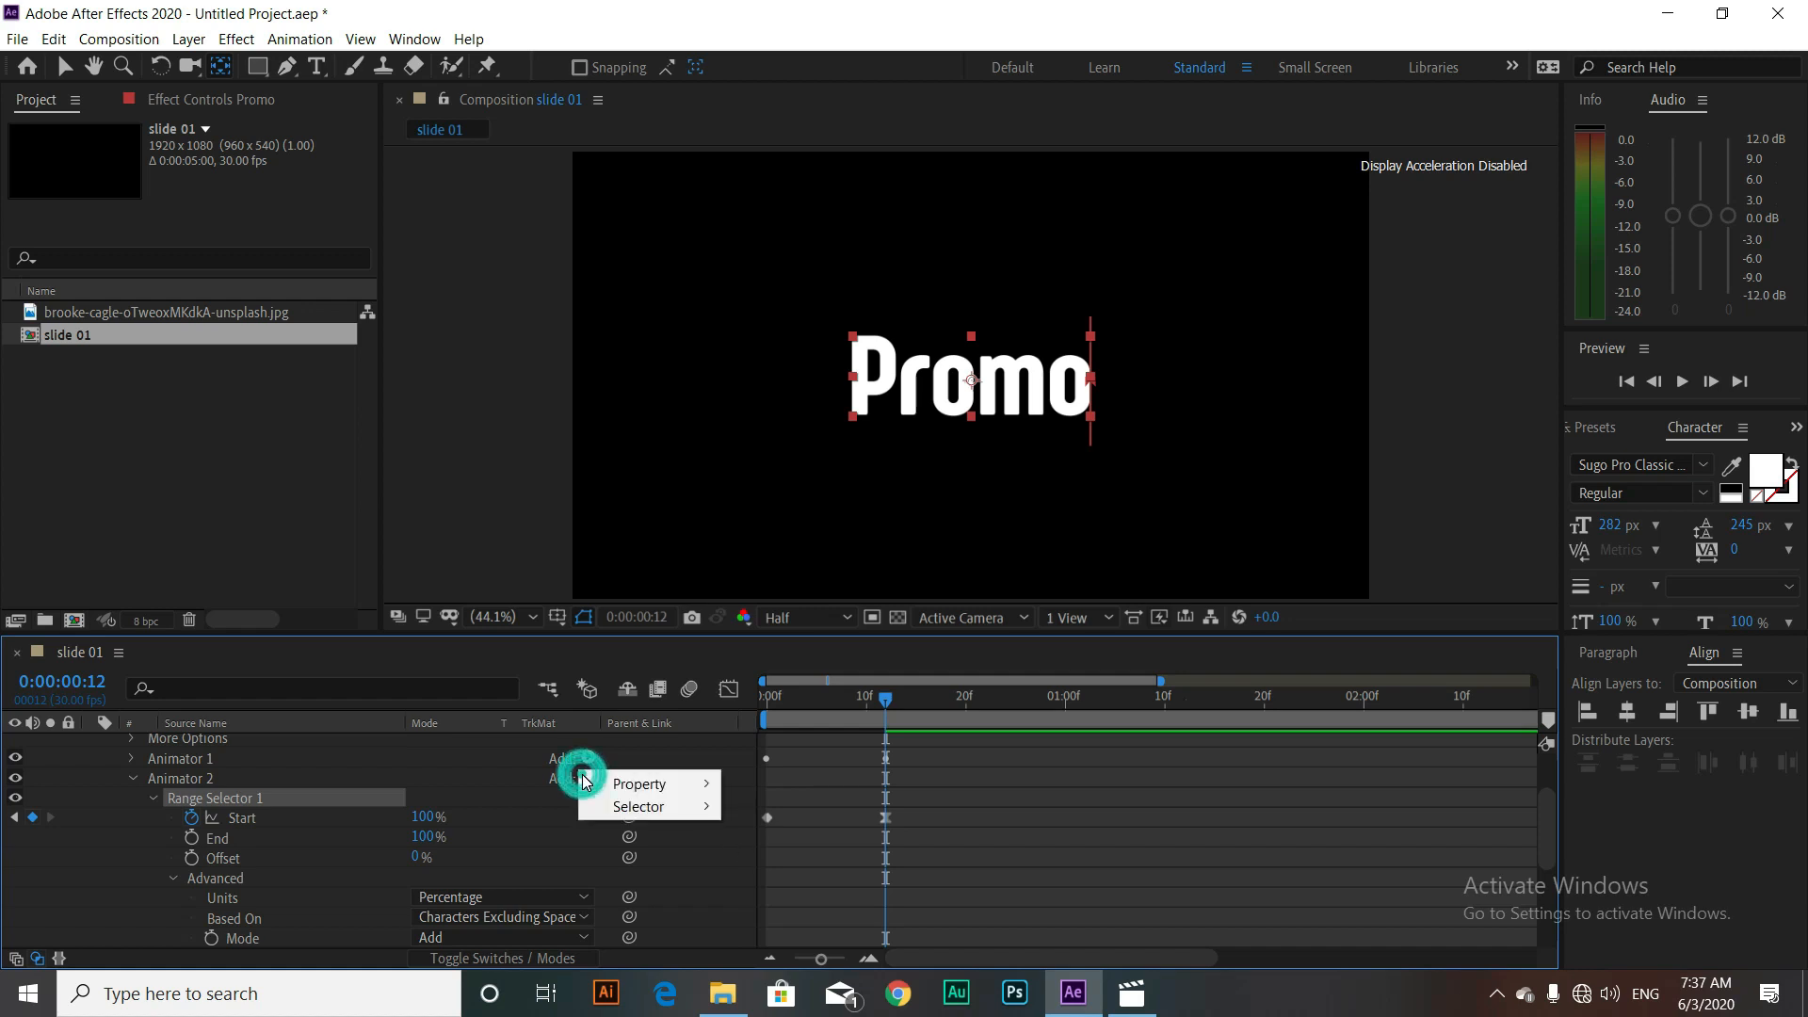
mouse_move(626, 787)
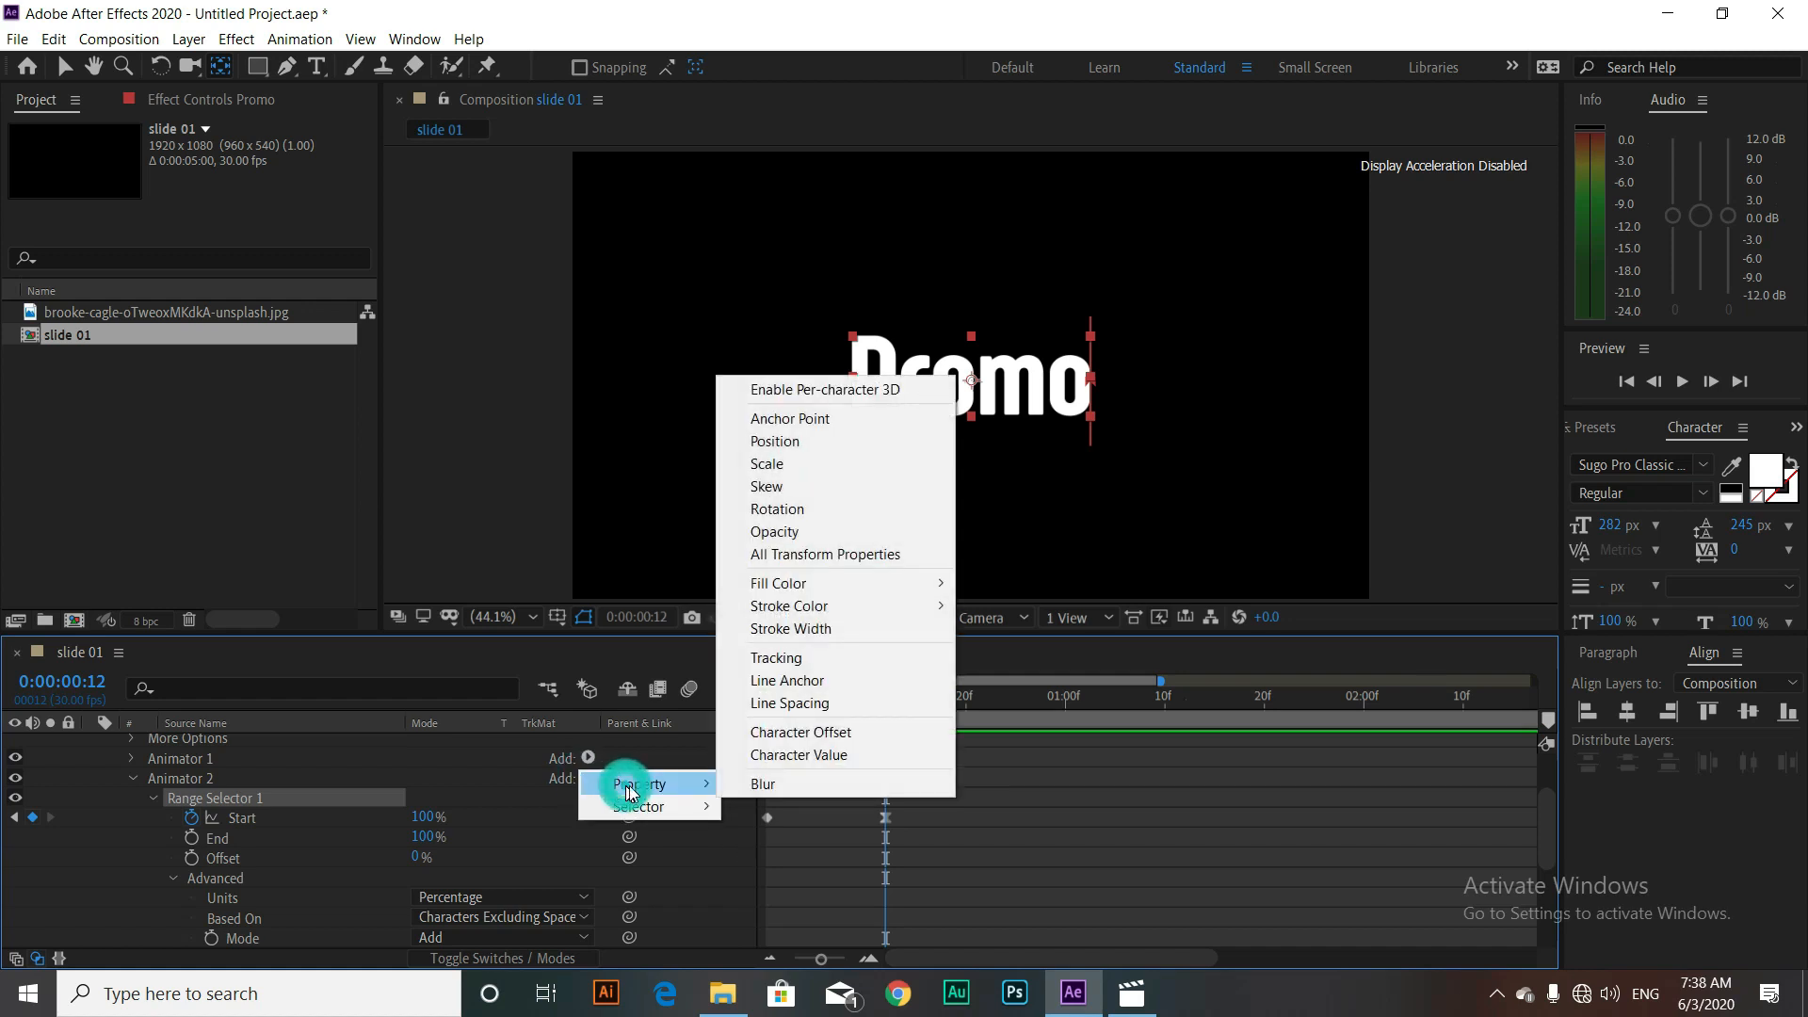
left_click(796, 531)
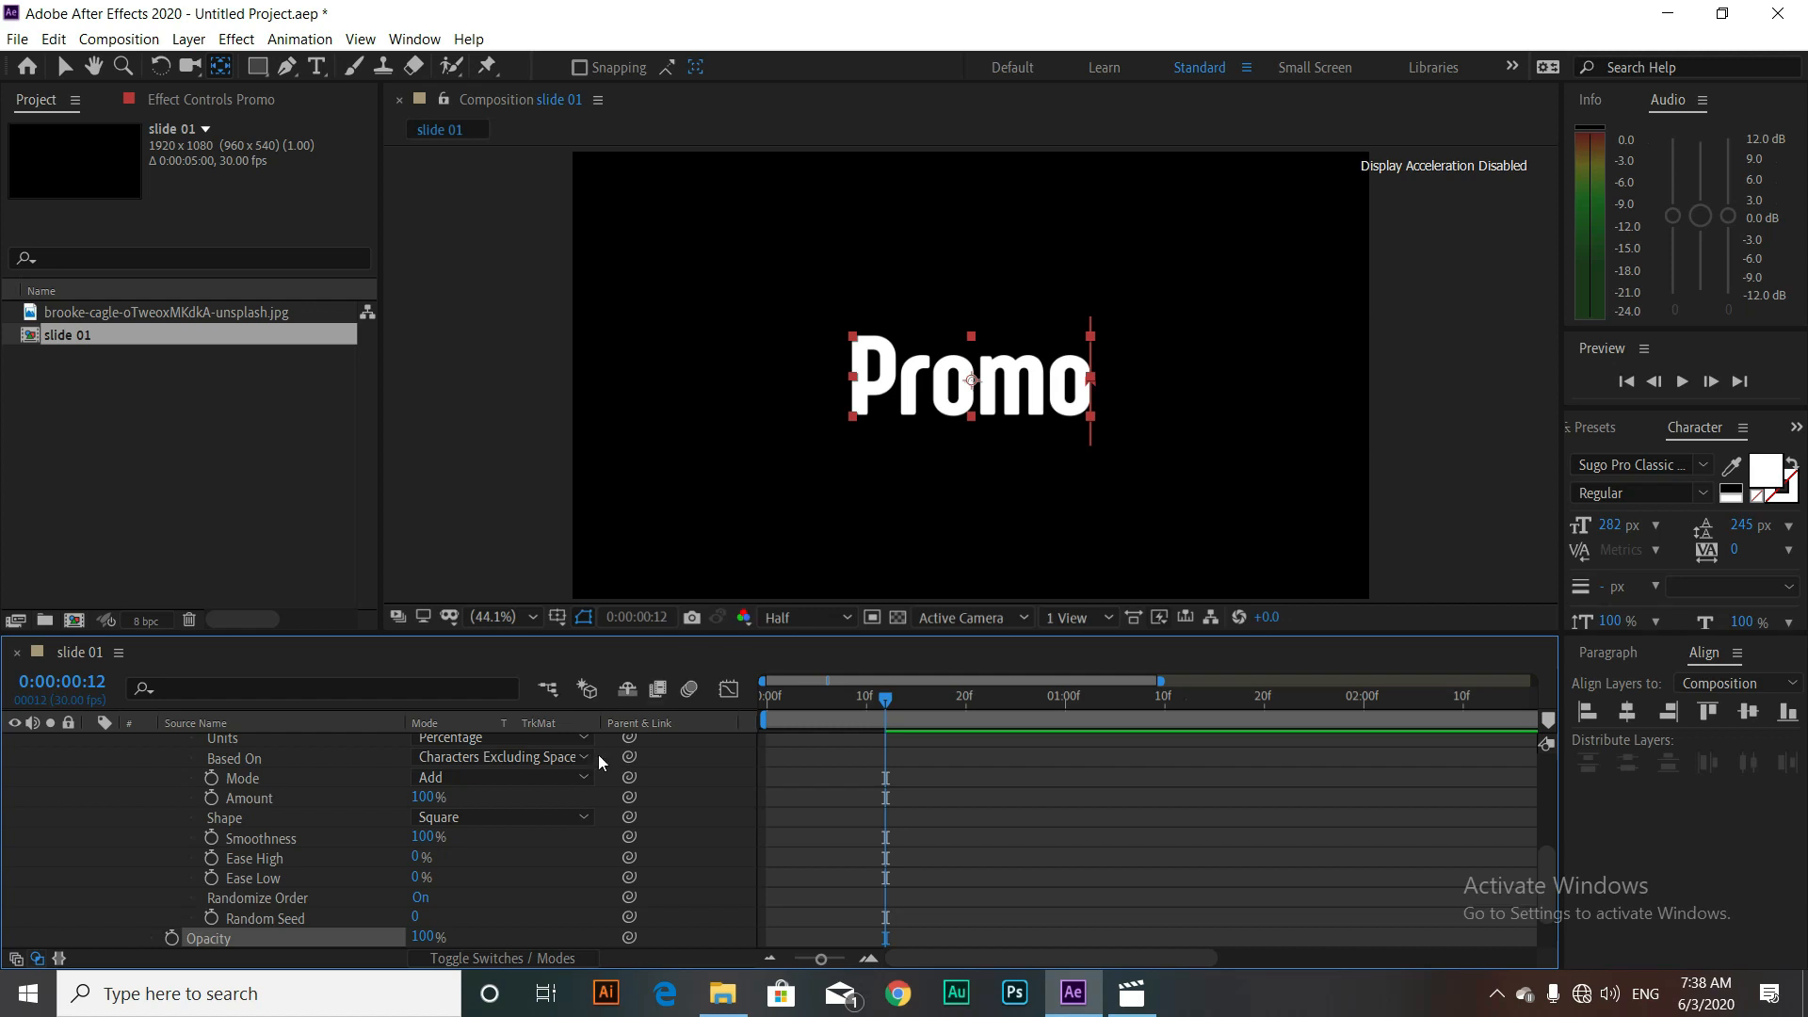
type("0")
key("Return")
left_click(1544, 783)
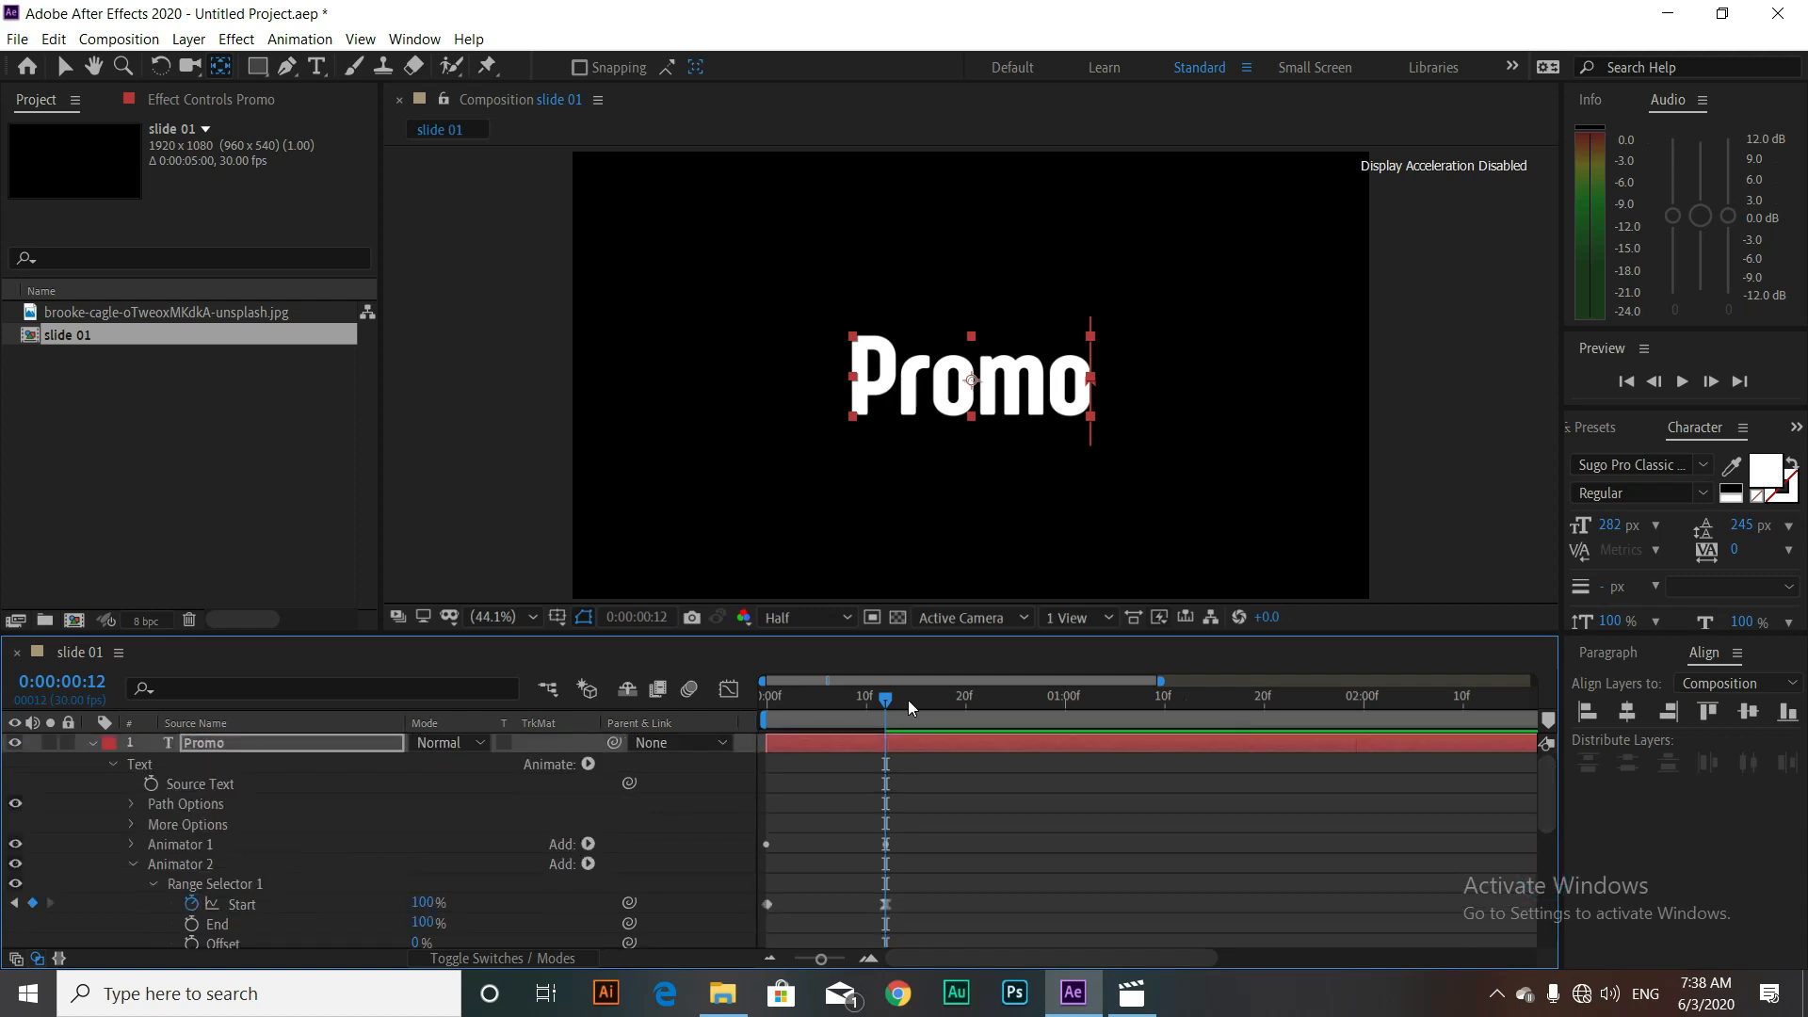
left_click(114, 764)
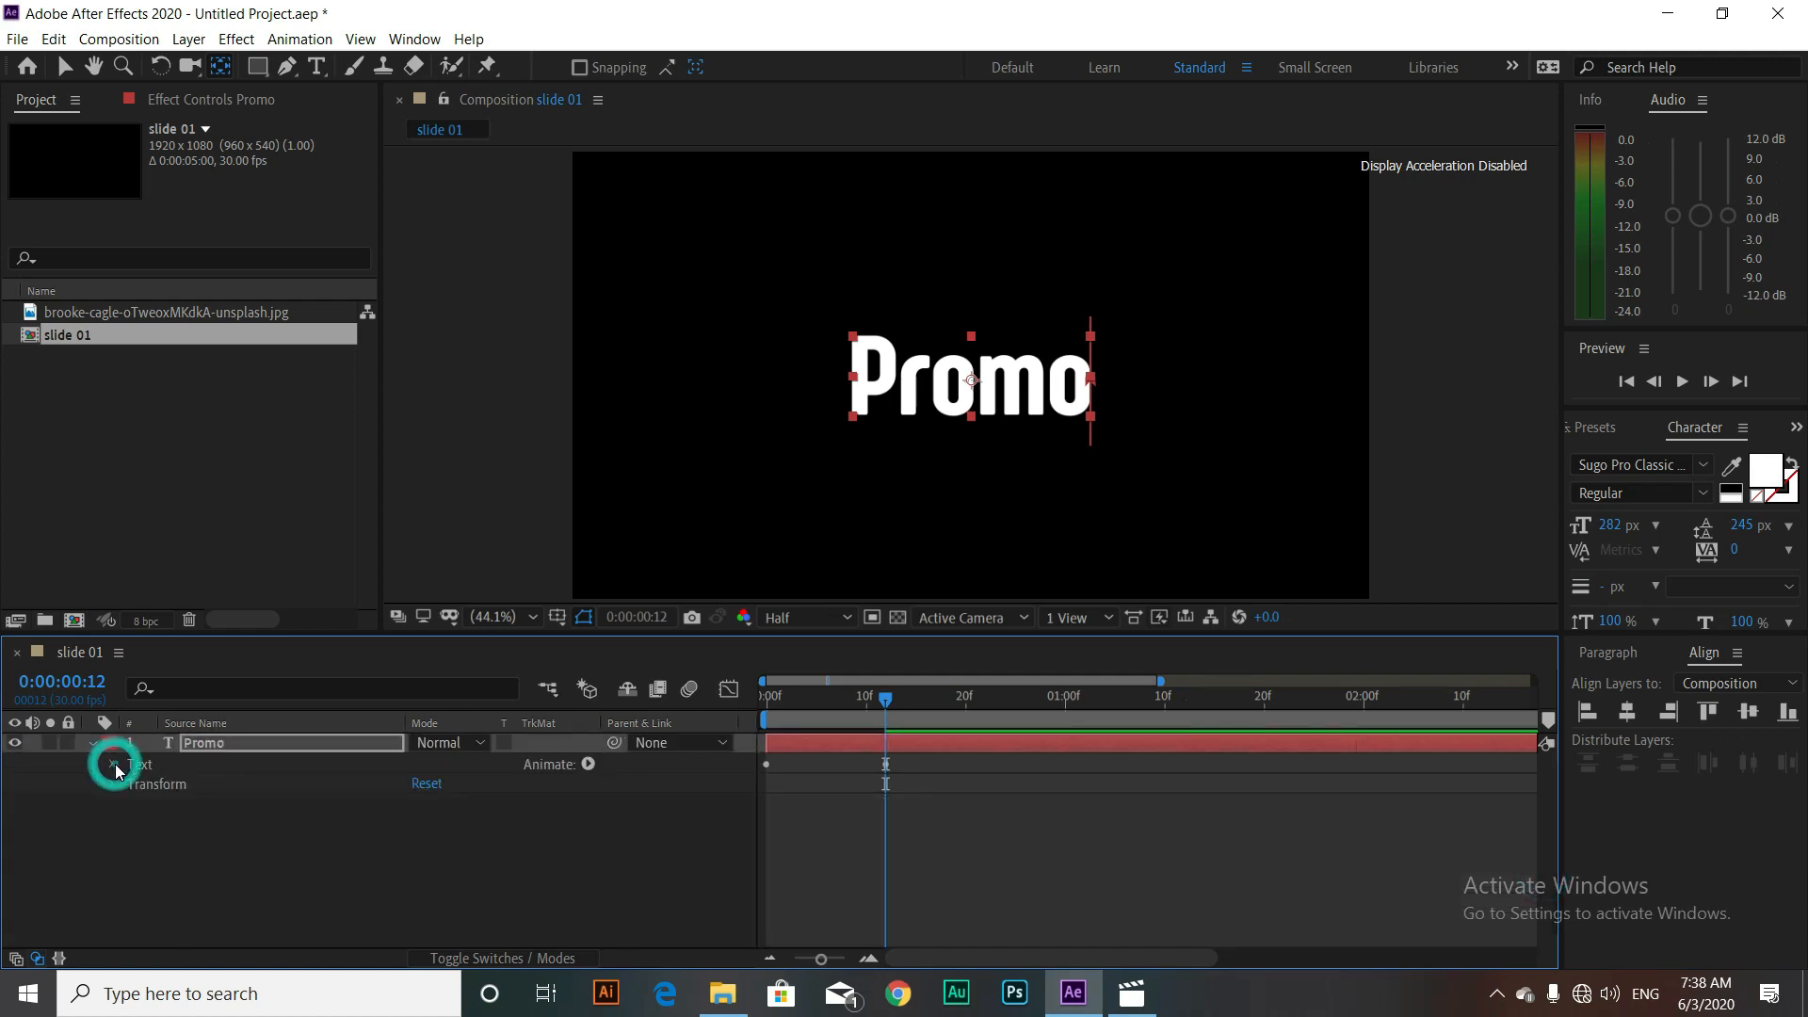
Step: Keyframe the Promo layer's Scale at 100% on 0:00:00:12 and 250% on 0:00:00:00
left_click(110, 782)
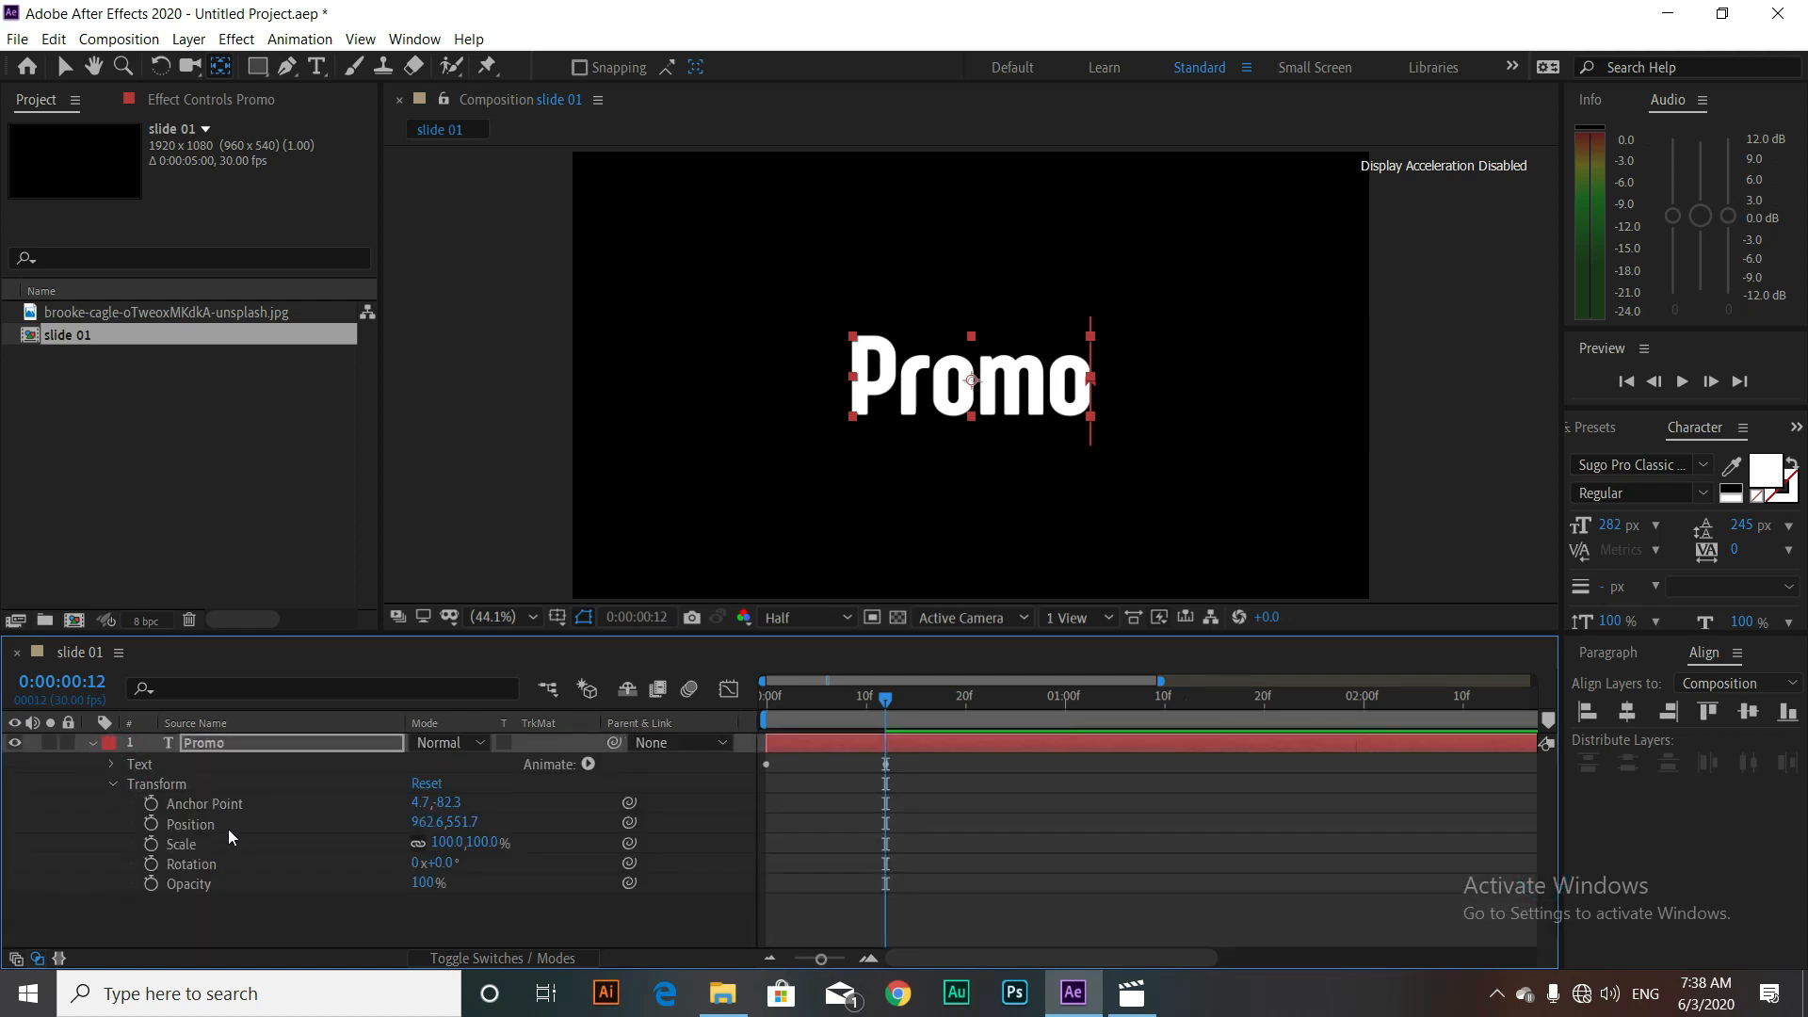
left_click(151, 844)
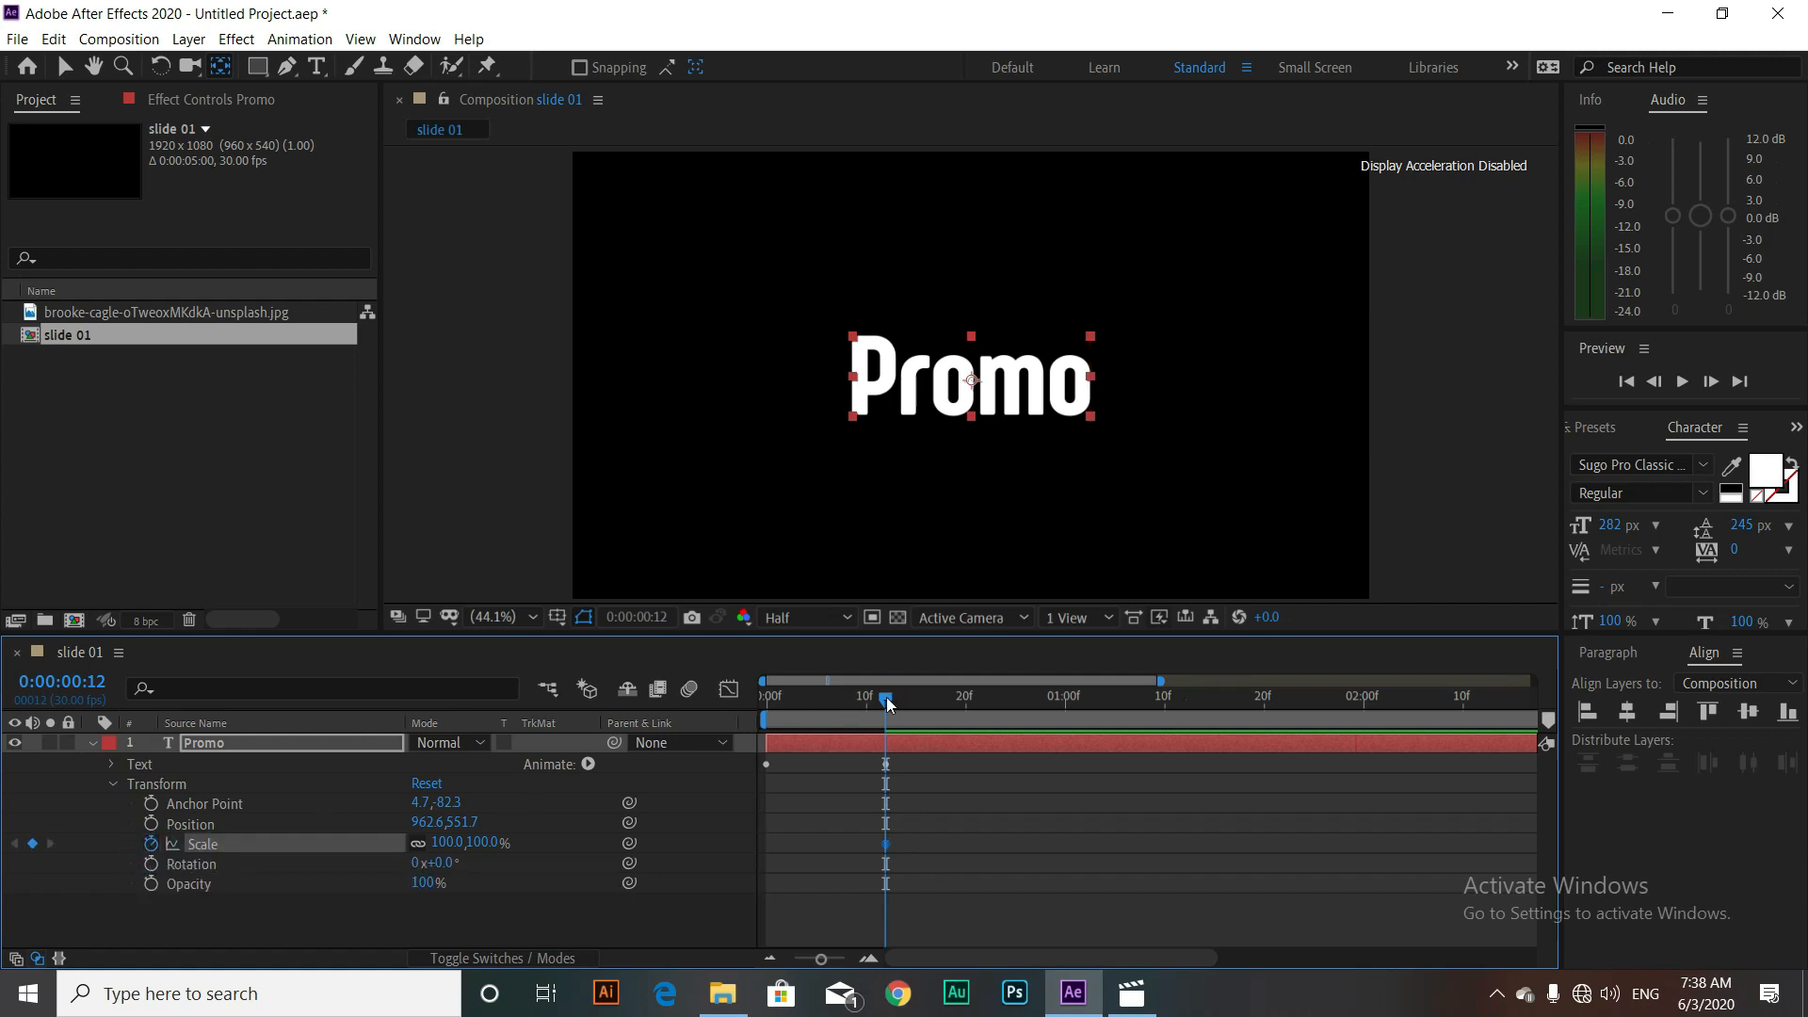
left_click_drag(833, 698, 716, 698)
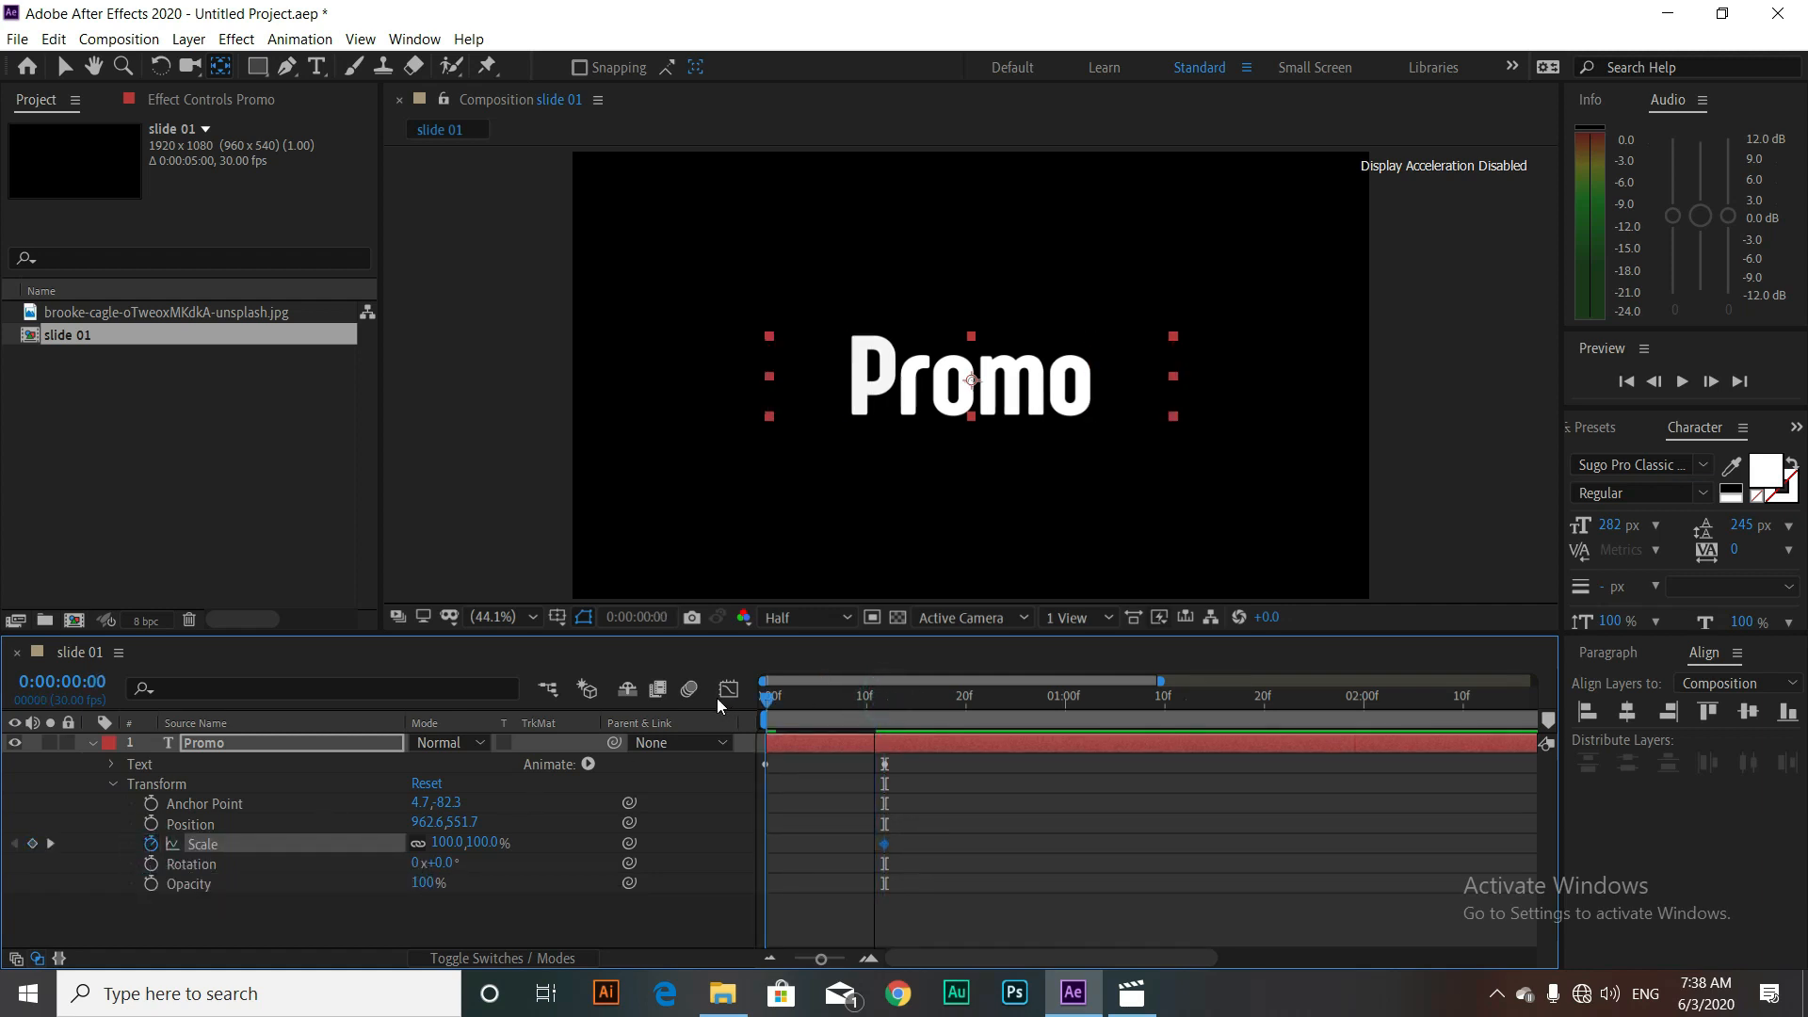
left_click(447, 843)
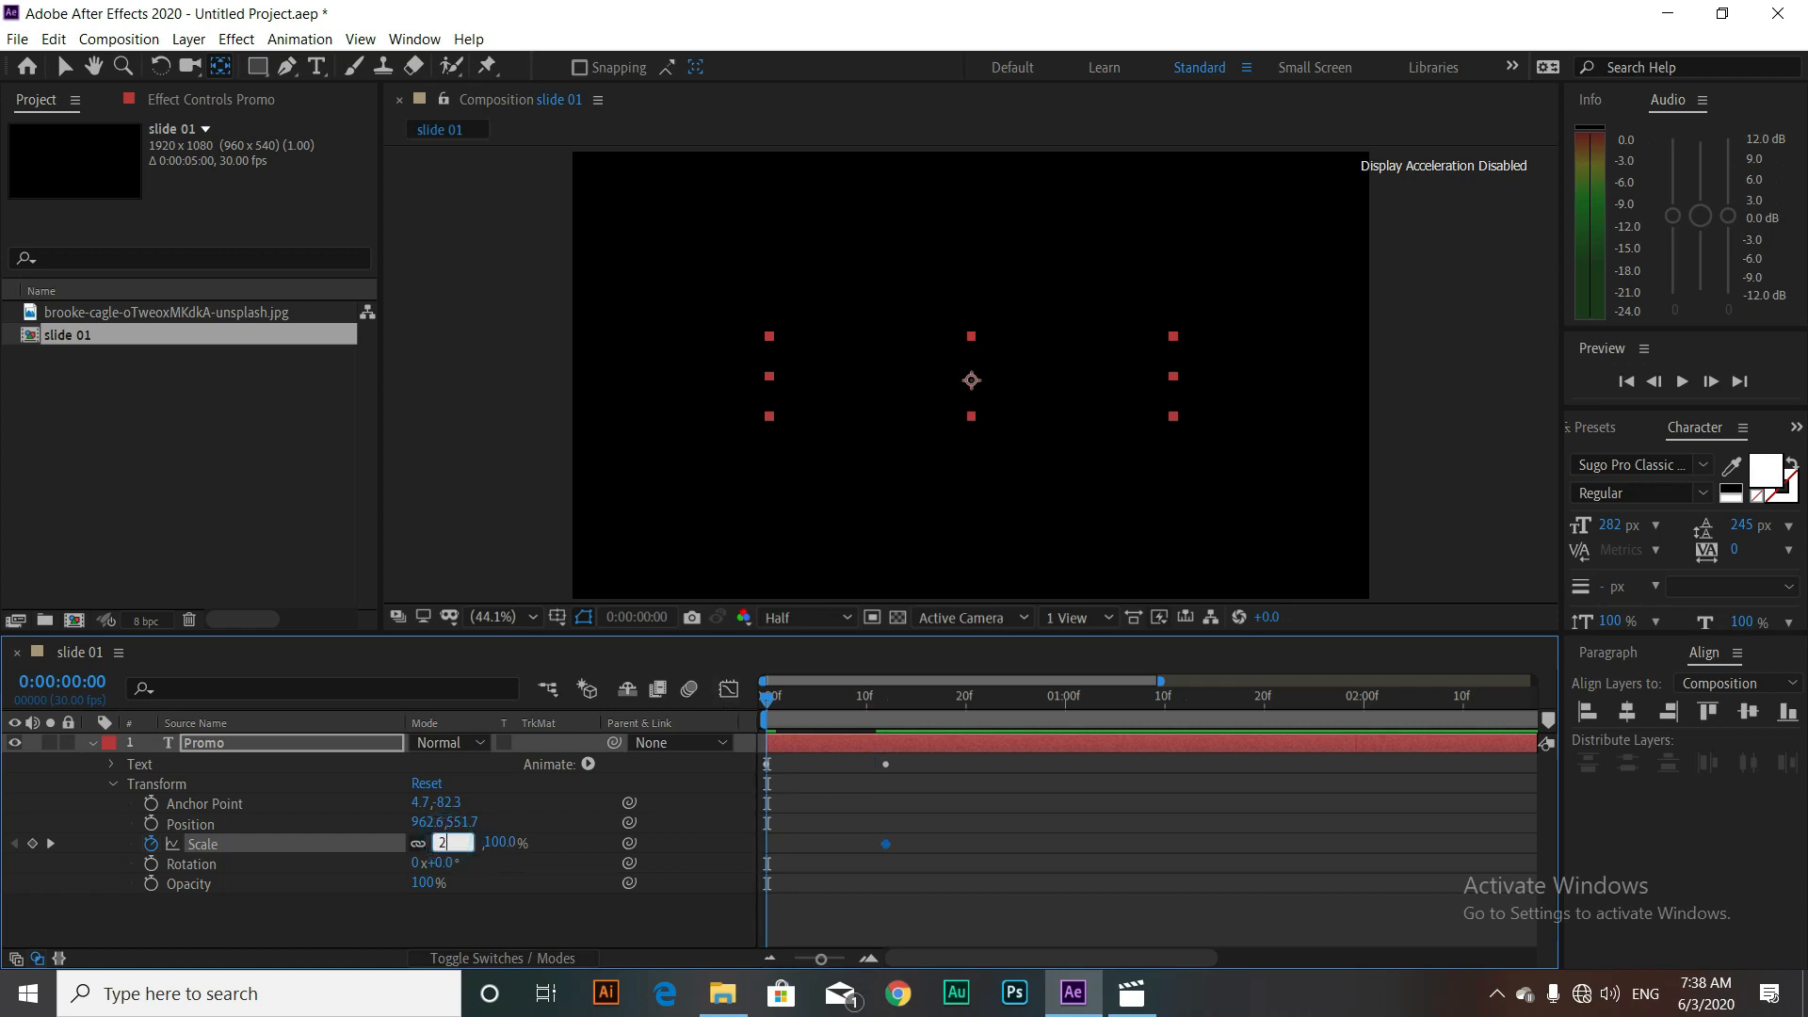
key("Return")
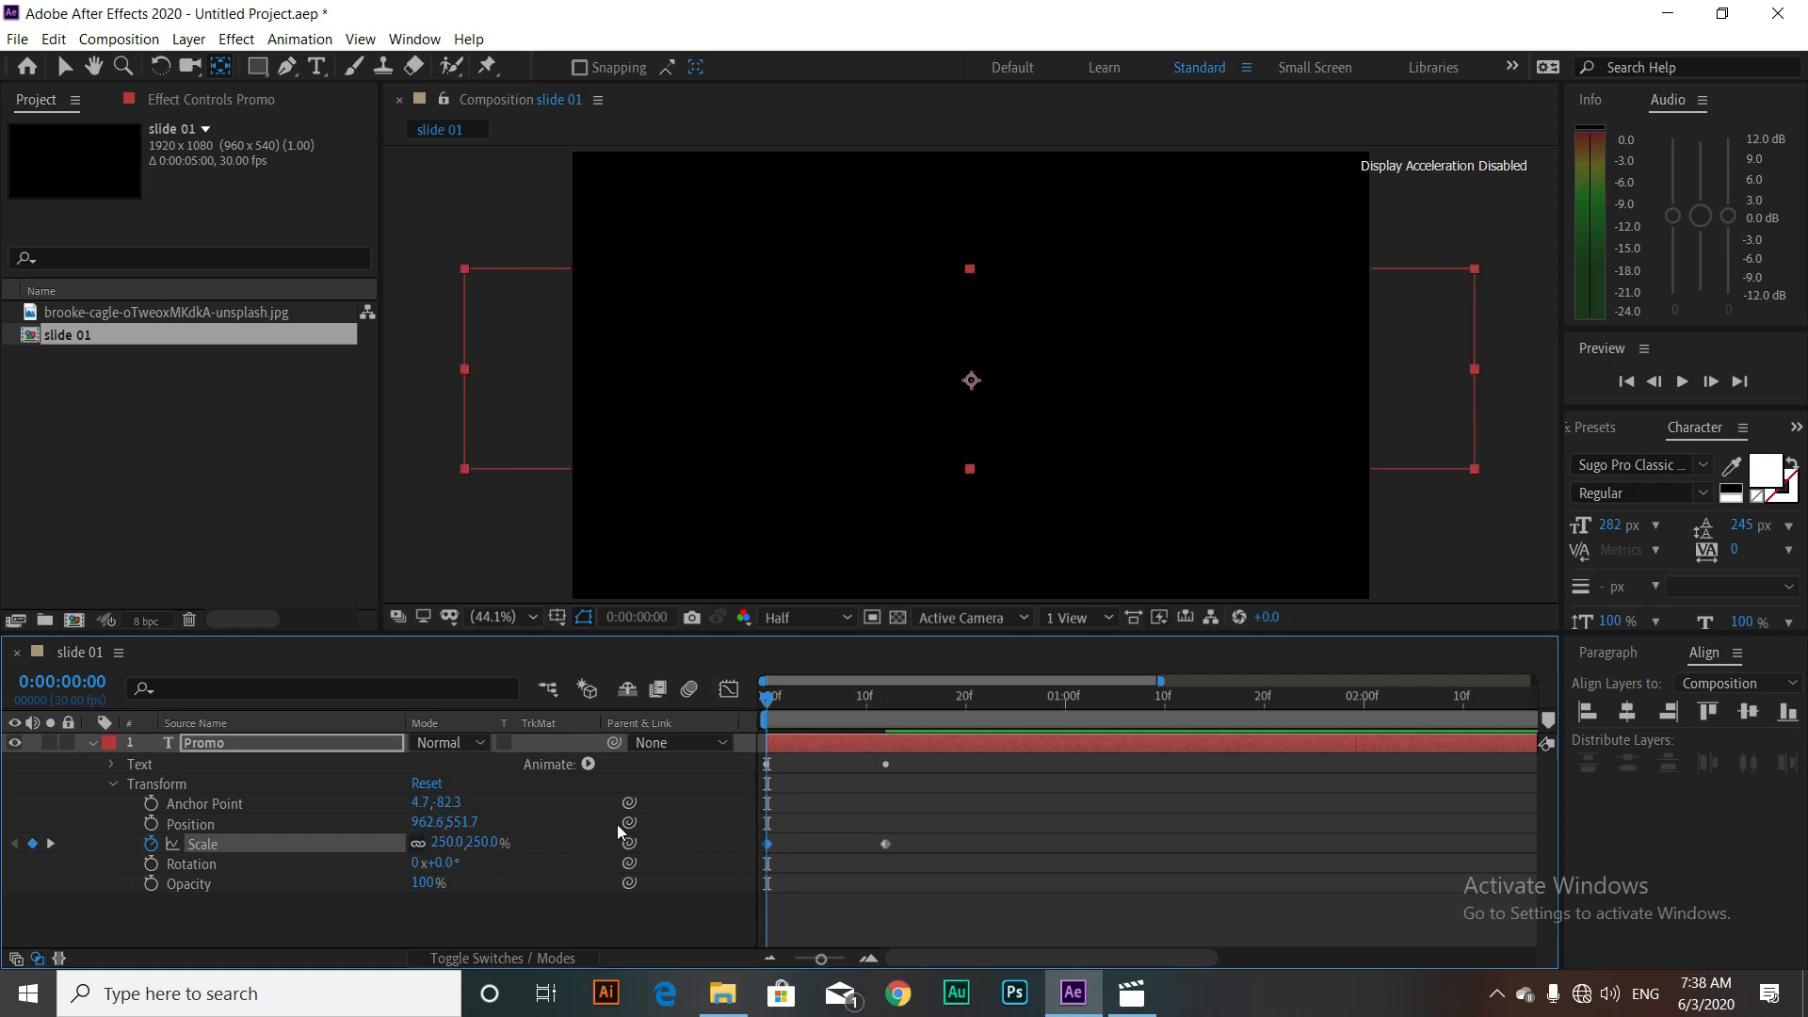
Step: Apply Easy Ease to the 100% Scale keyframe and pull its speed handle back for a fast-start, slow-finish curve
right_click(885, 844)
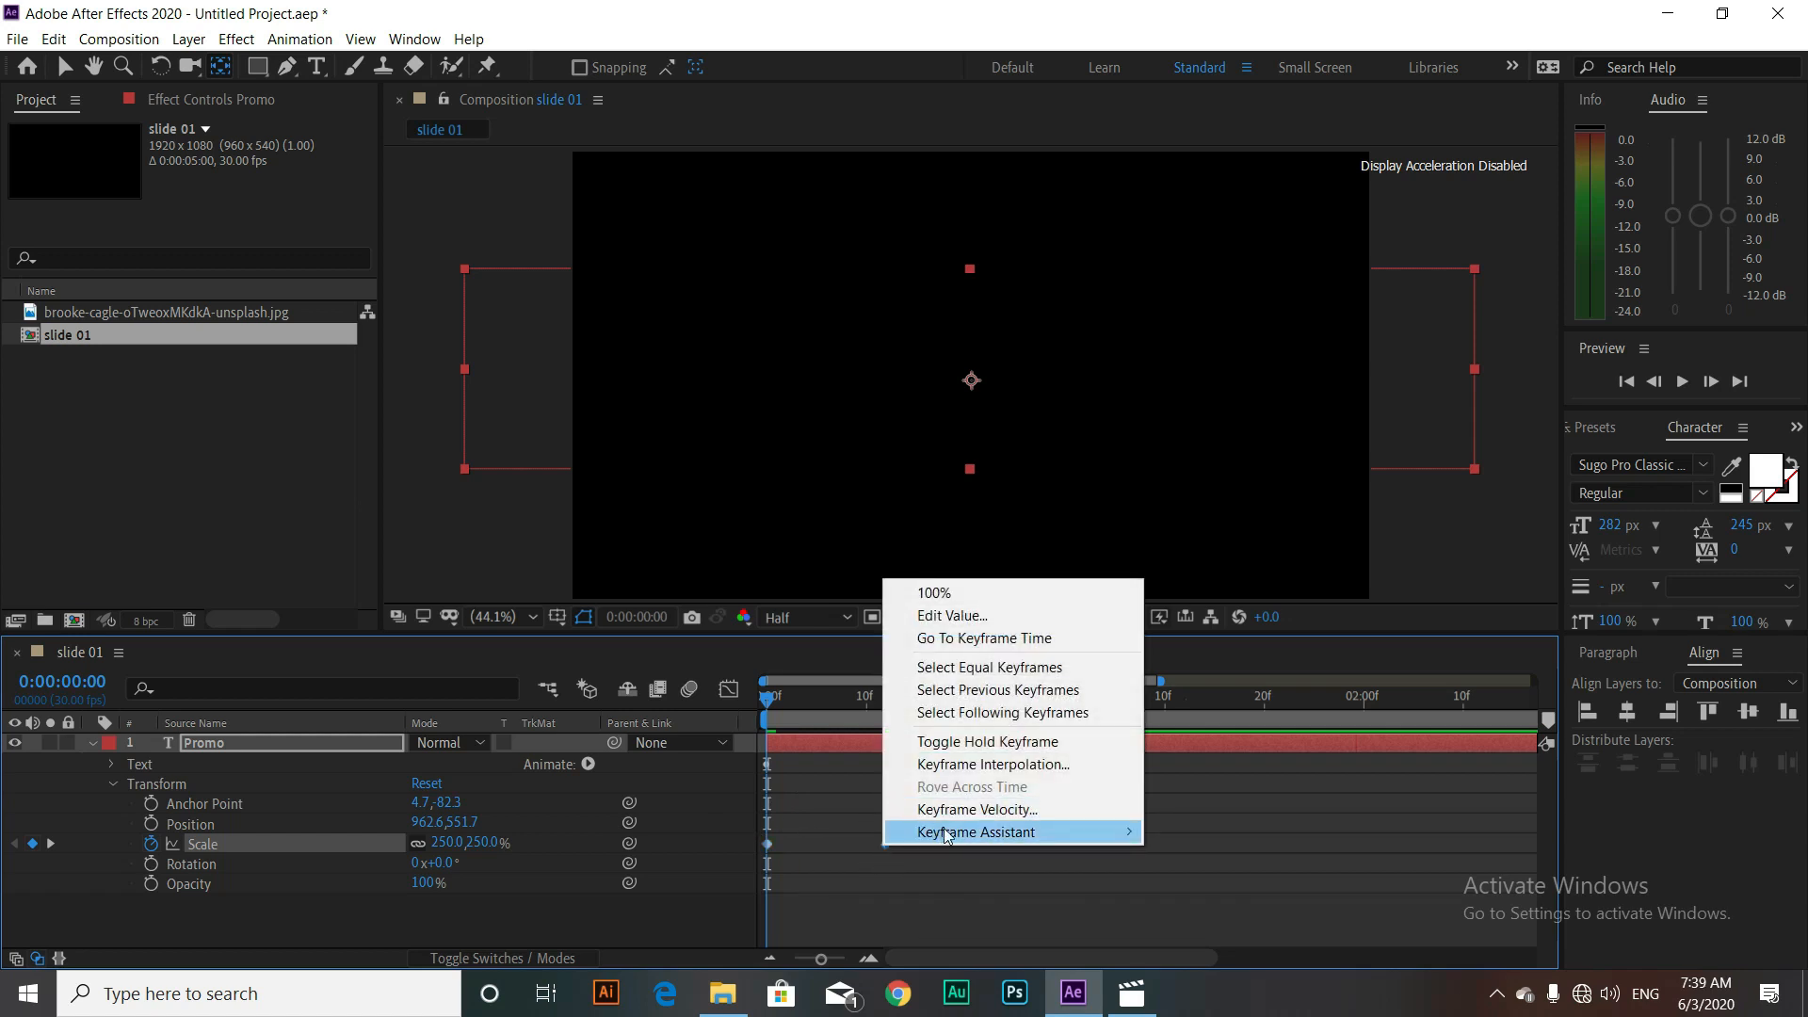
mouse_move(946, 835)
left_click(1283, 701)
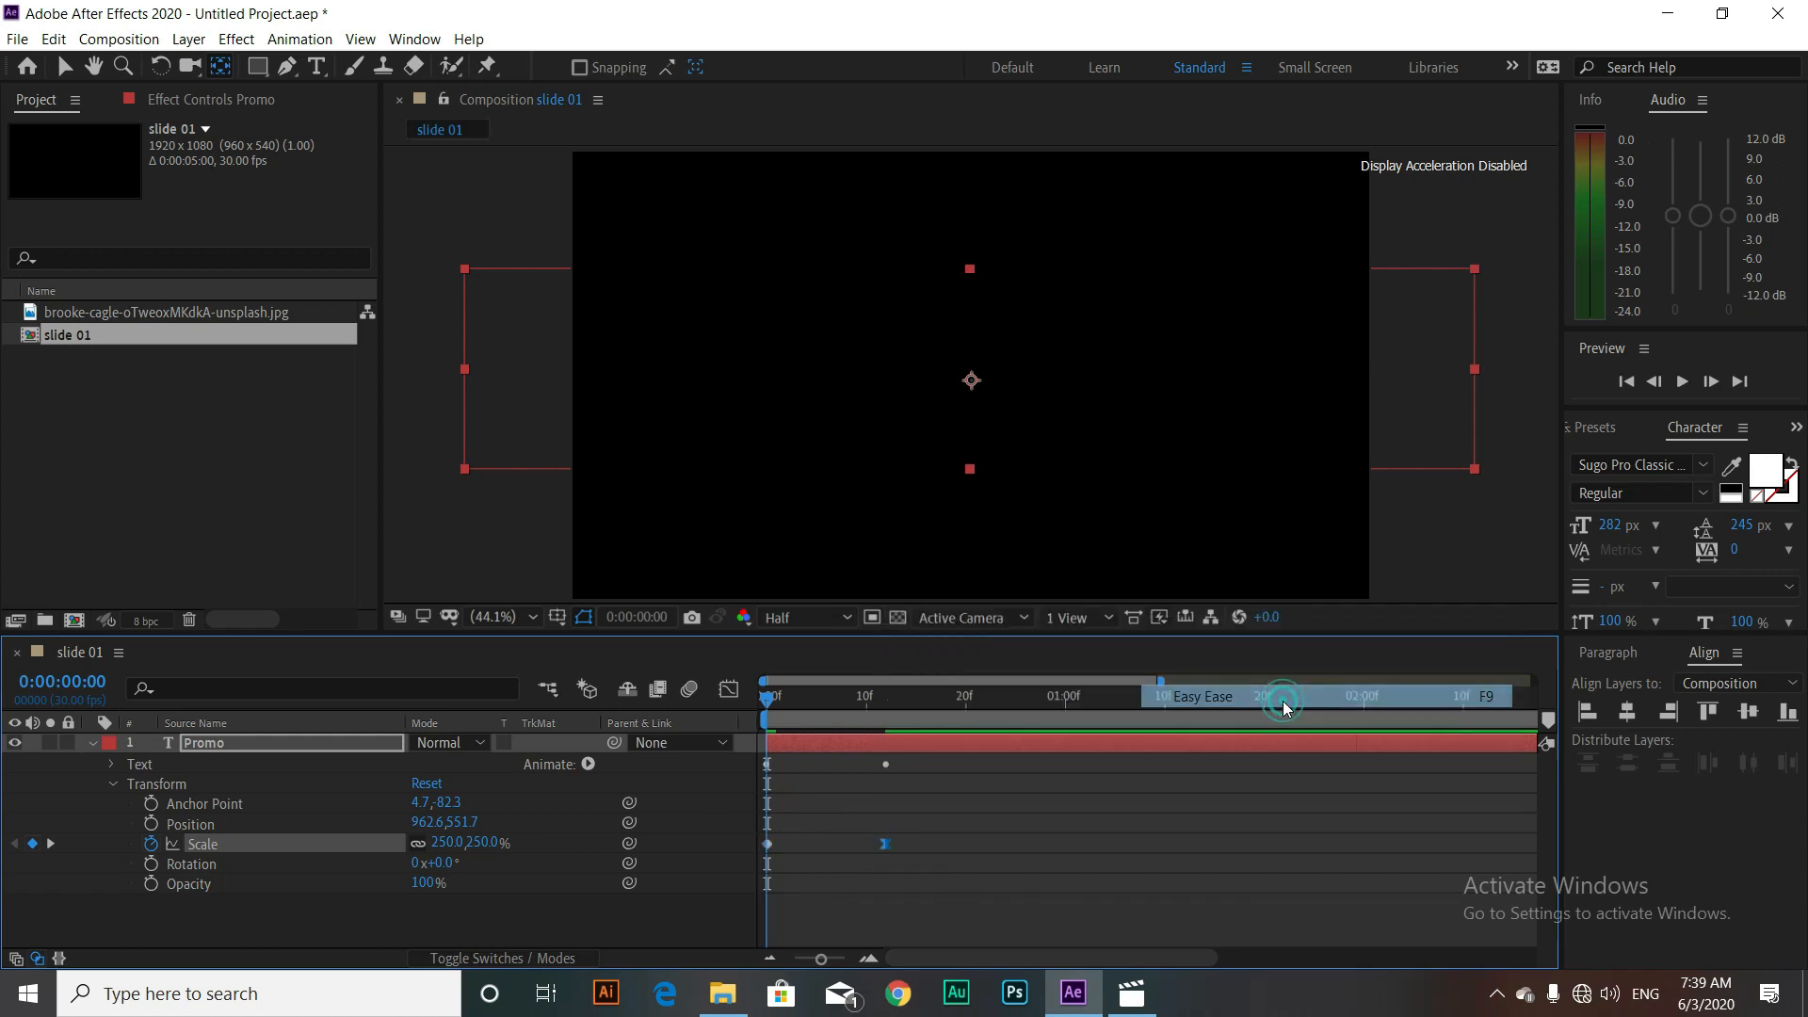
left_click(727, 691)
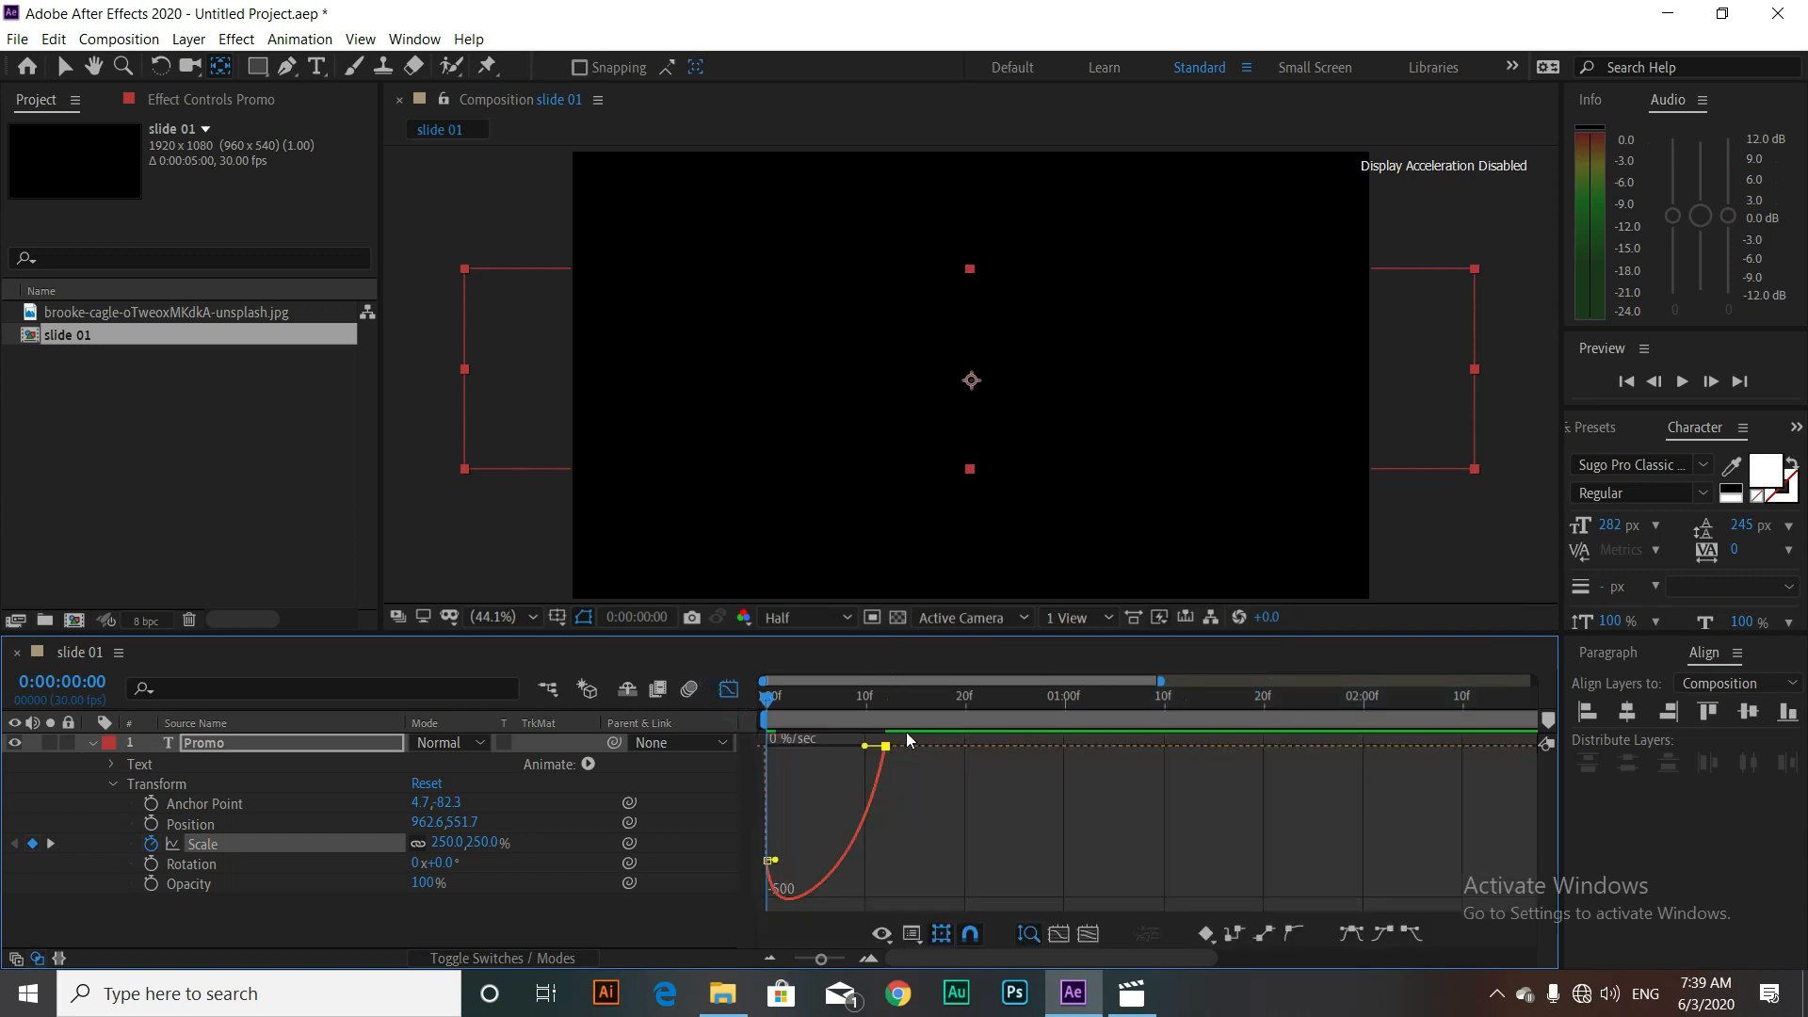
left_click_drag(864, 744, 822, 744)
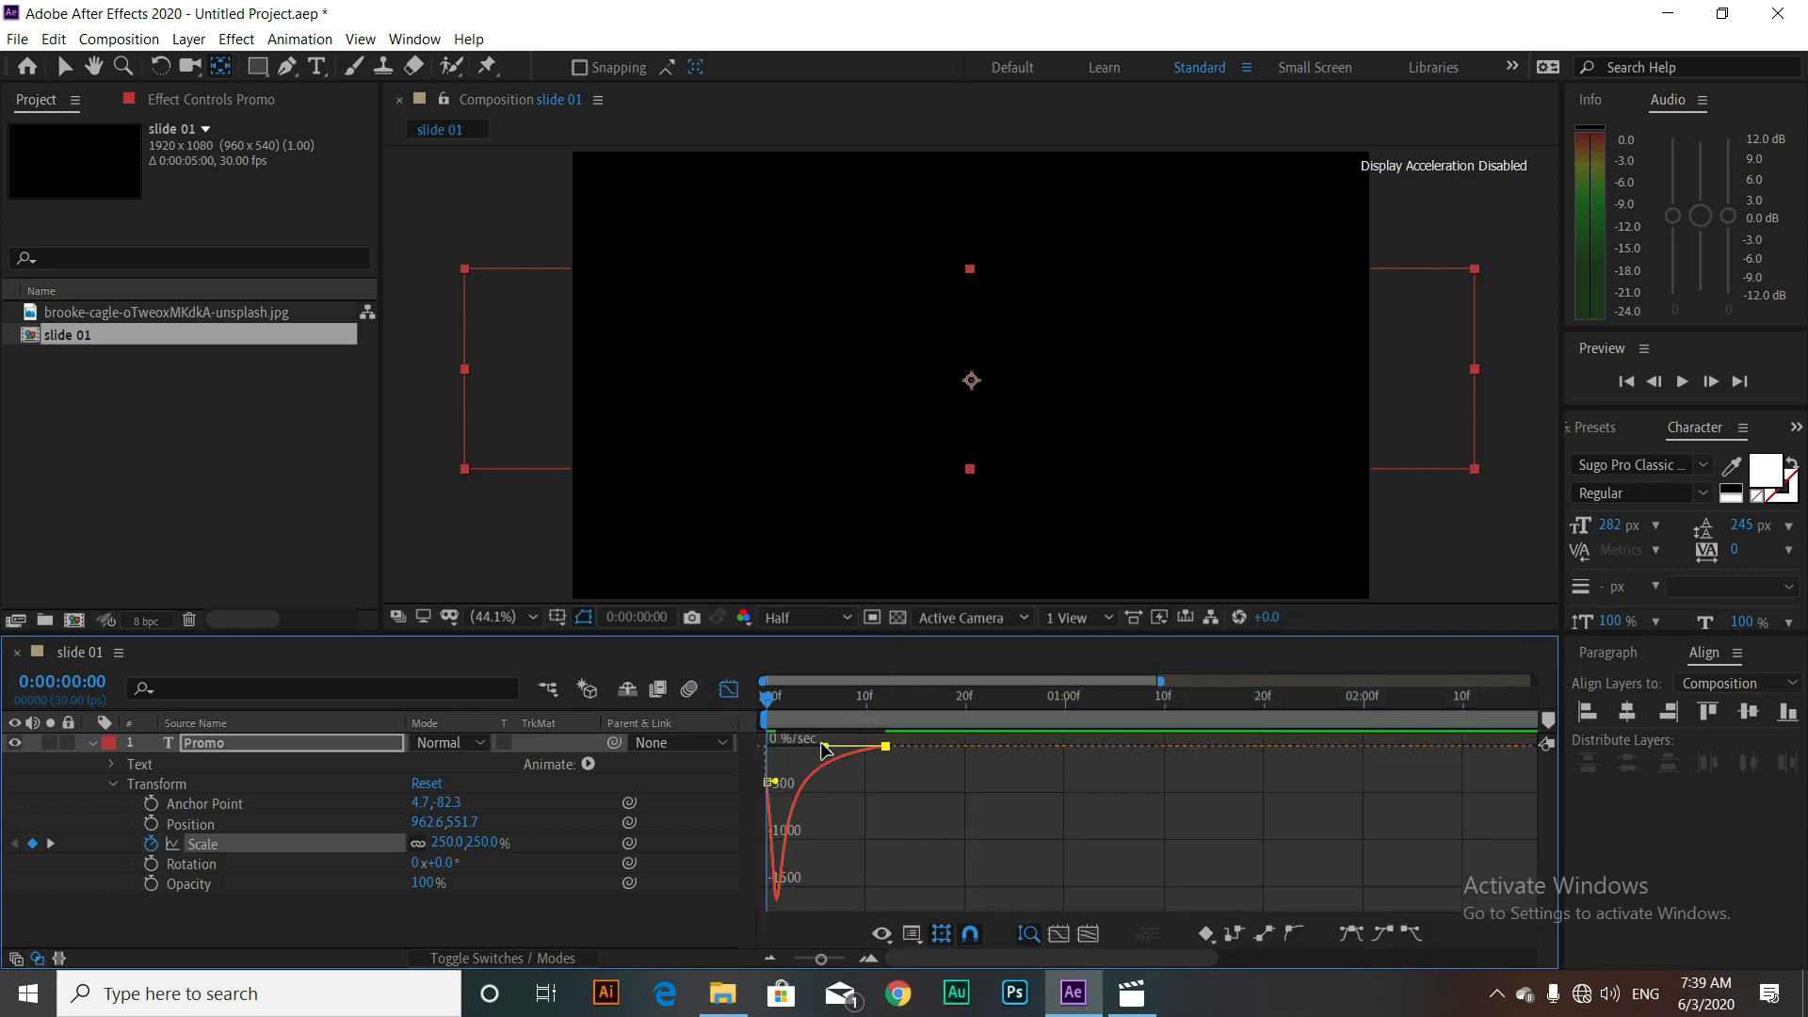
left_click(730, 691)
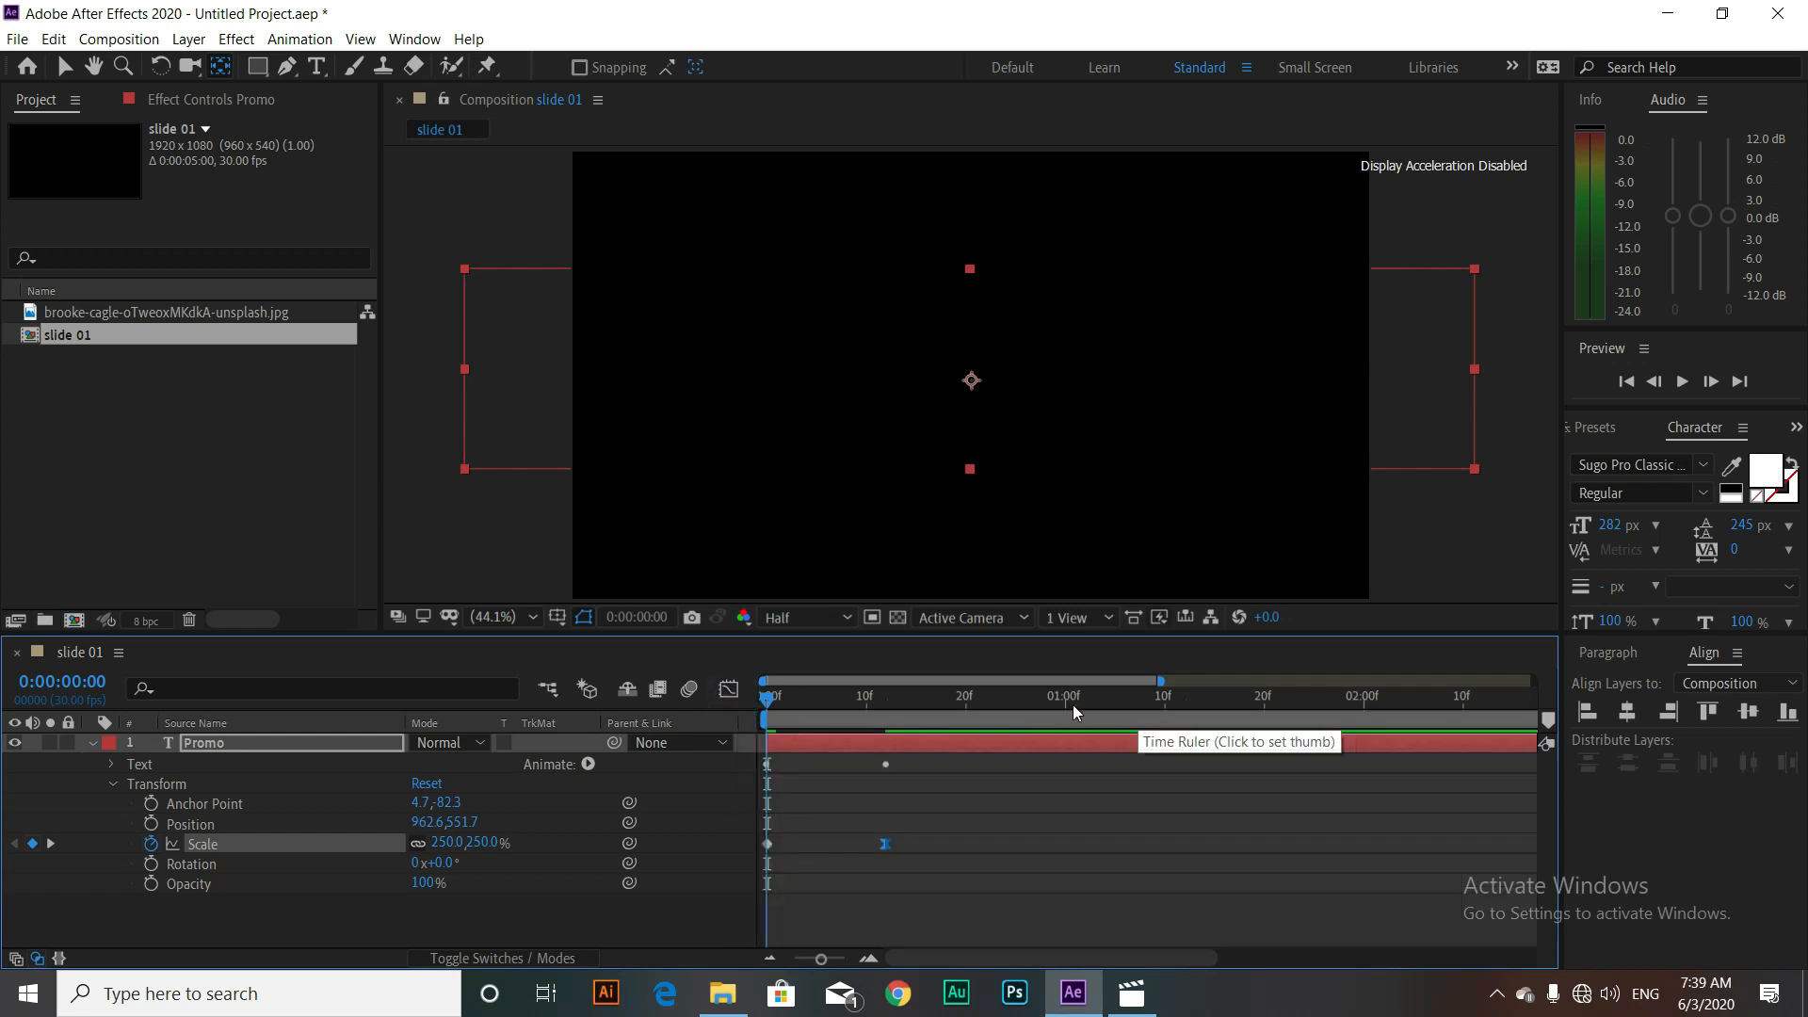
Step: Add a 110% Scale keyframe to the Promo layer at 0:00:01:15 and collapse the layer's properties
left_click(1217, 710)
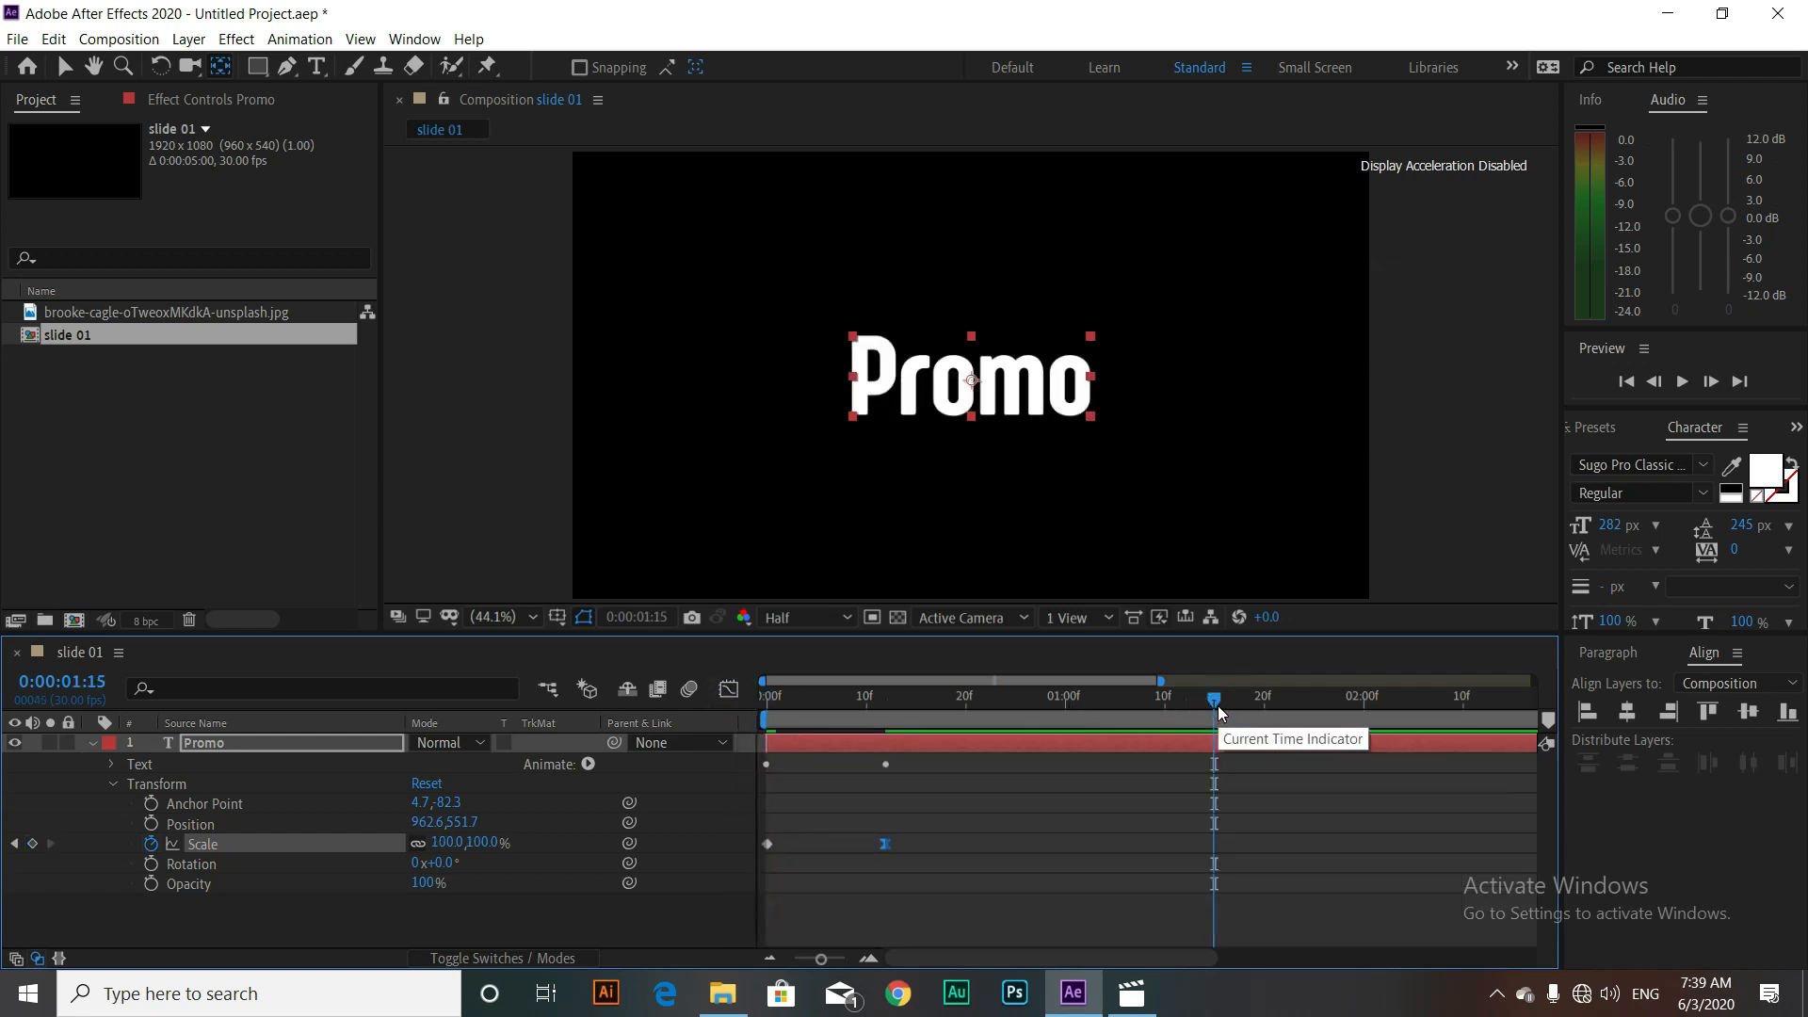
left_click(448, 842)
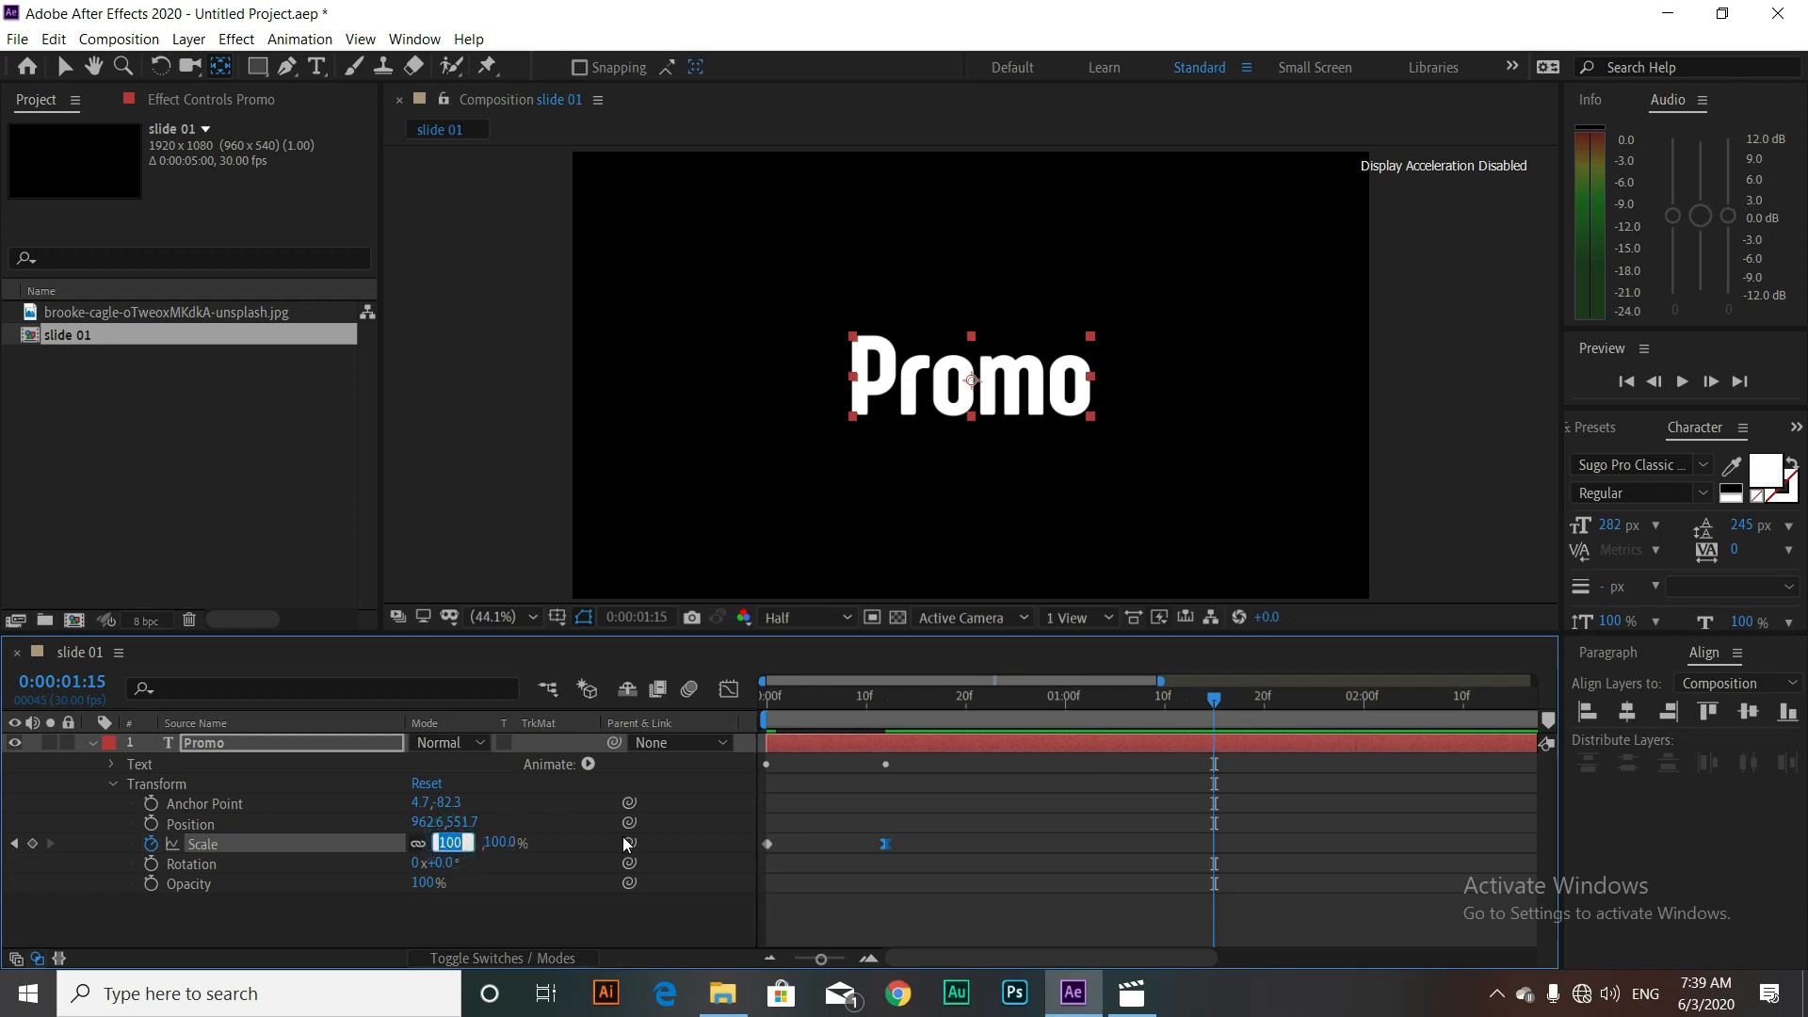
type("110")
key("Return")
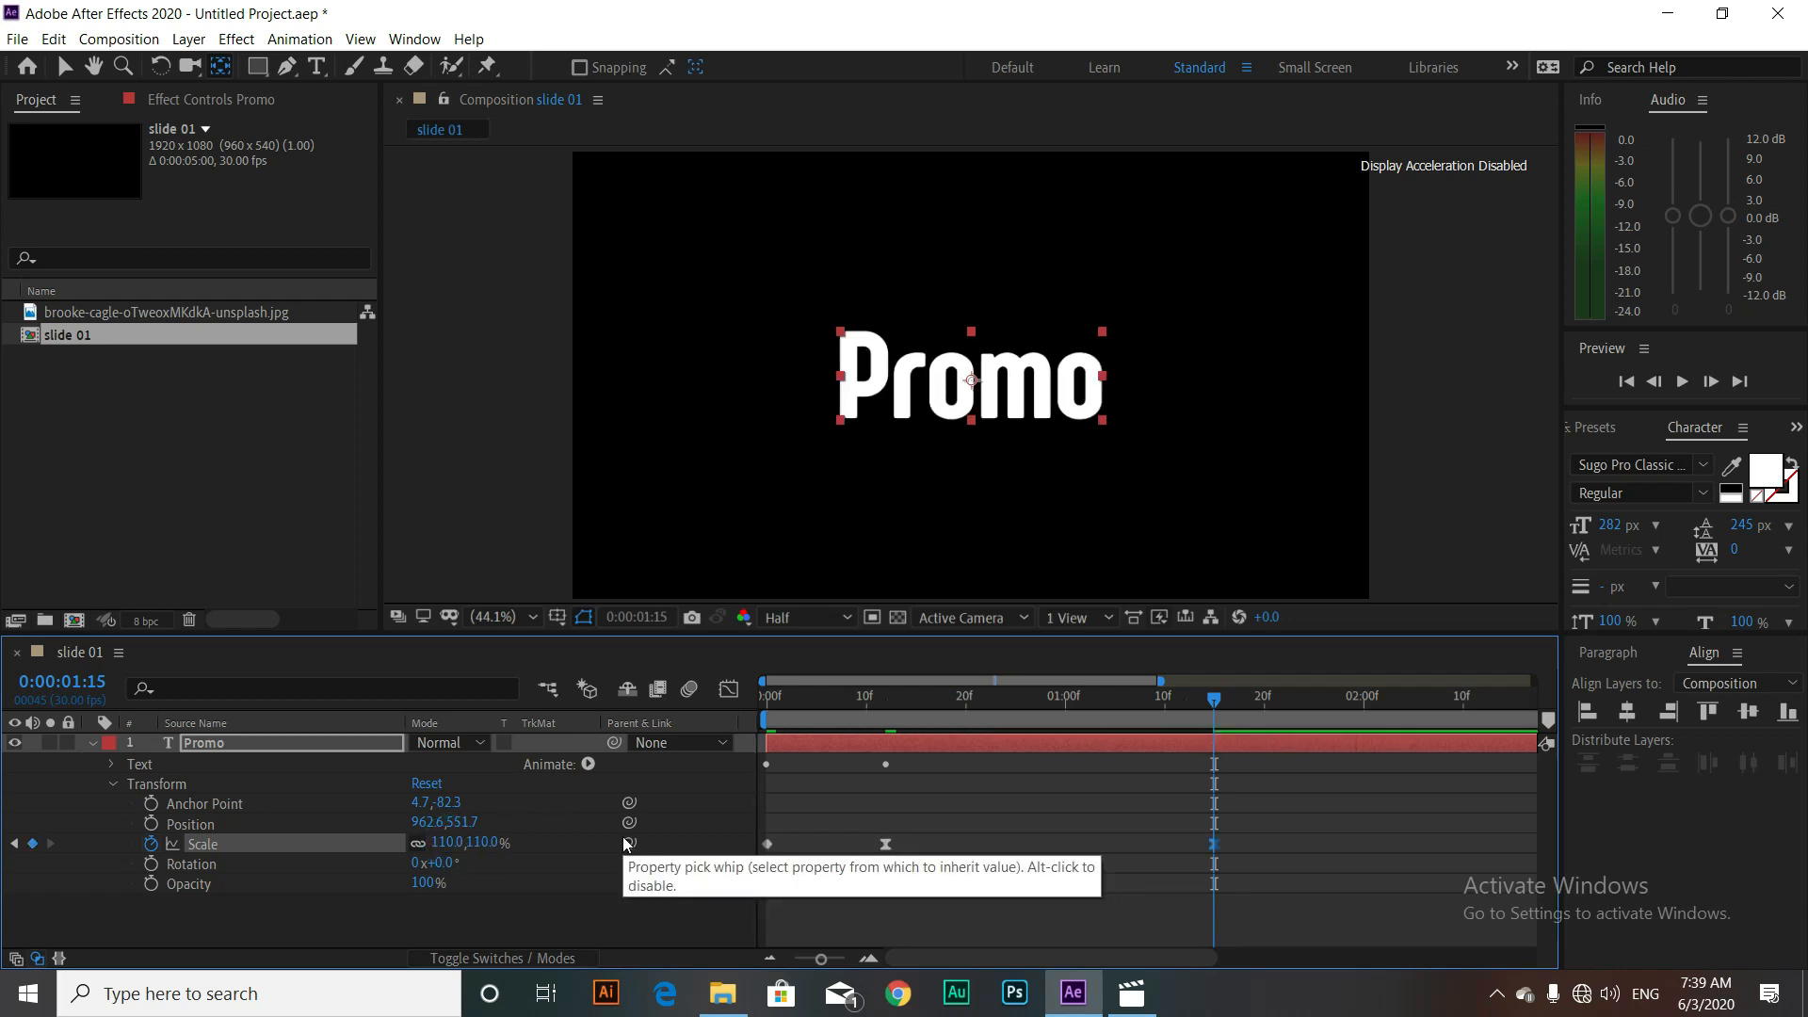
left_click(92, 743)
Step: Duplicate the Promo layer and shift the original lower layer so it starts at 0:00:00:05
left_click(226, 743)
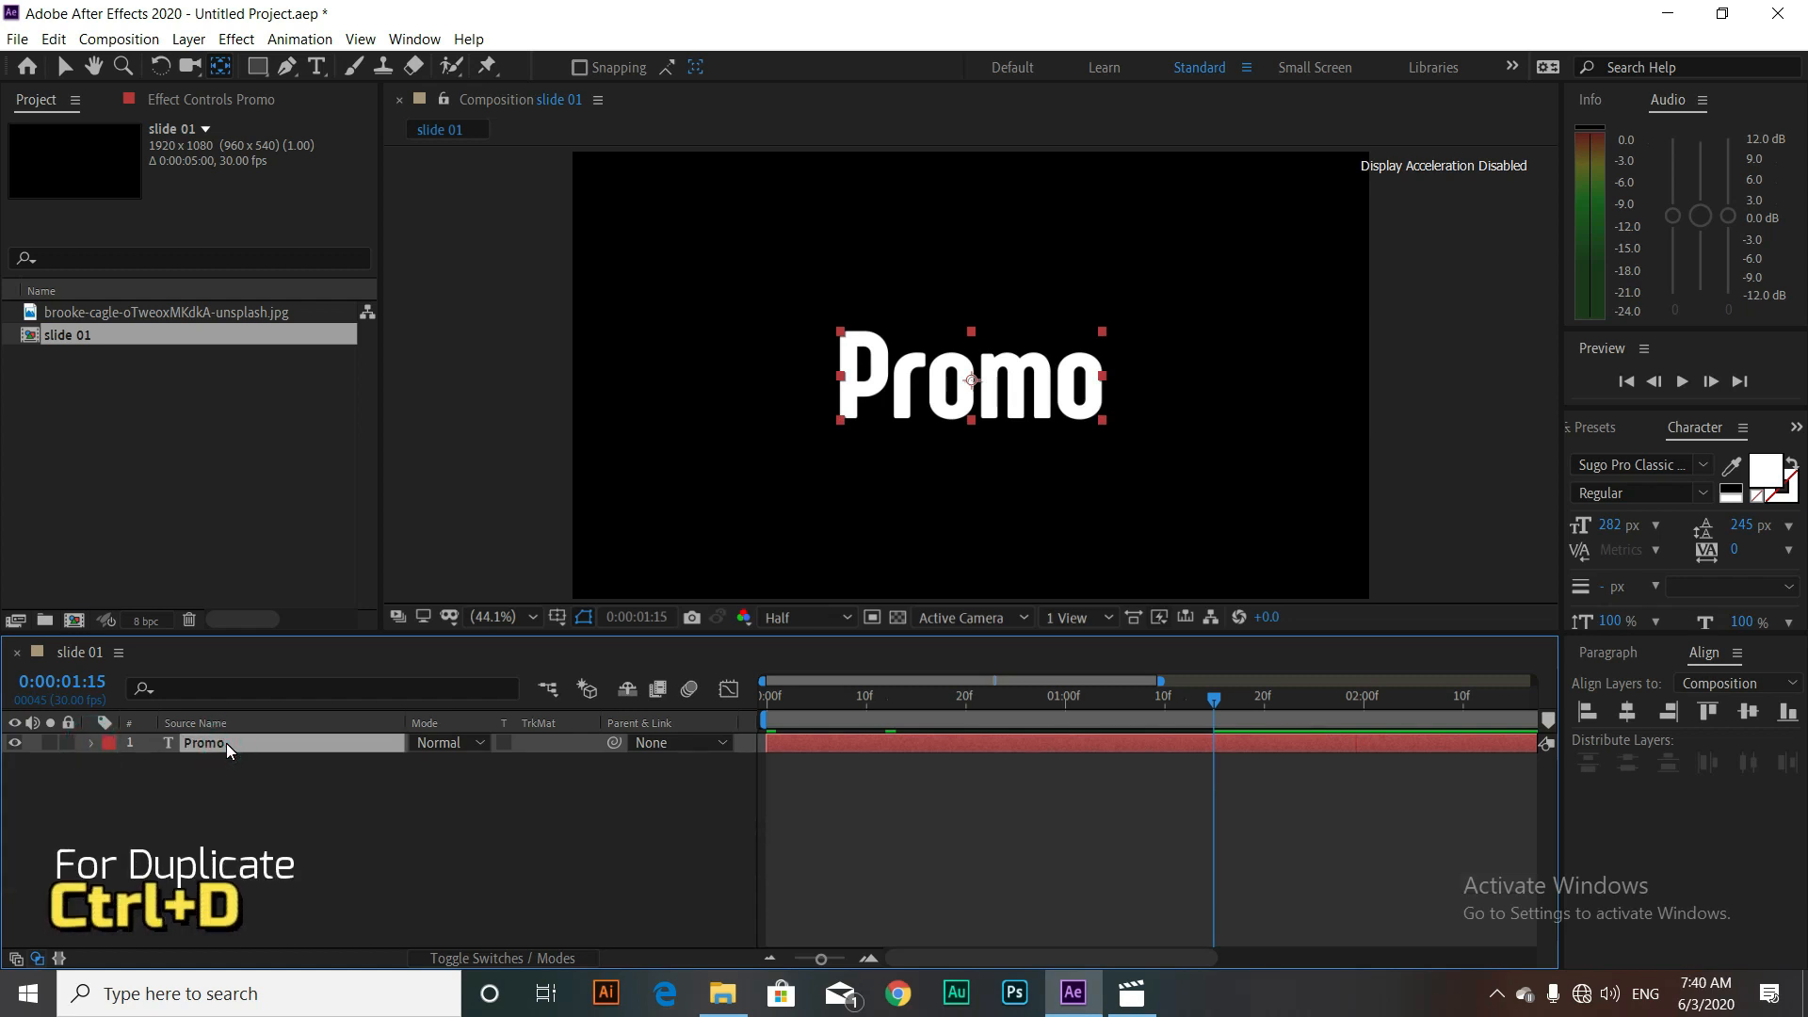
key("ctrl+d")
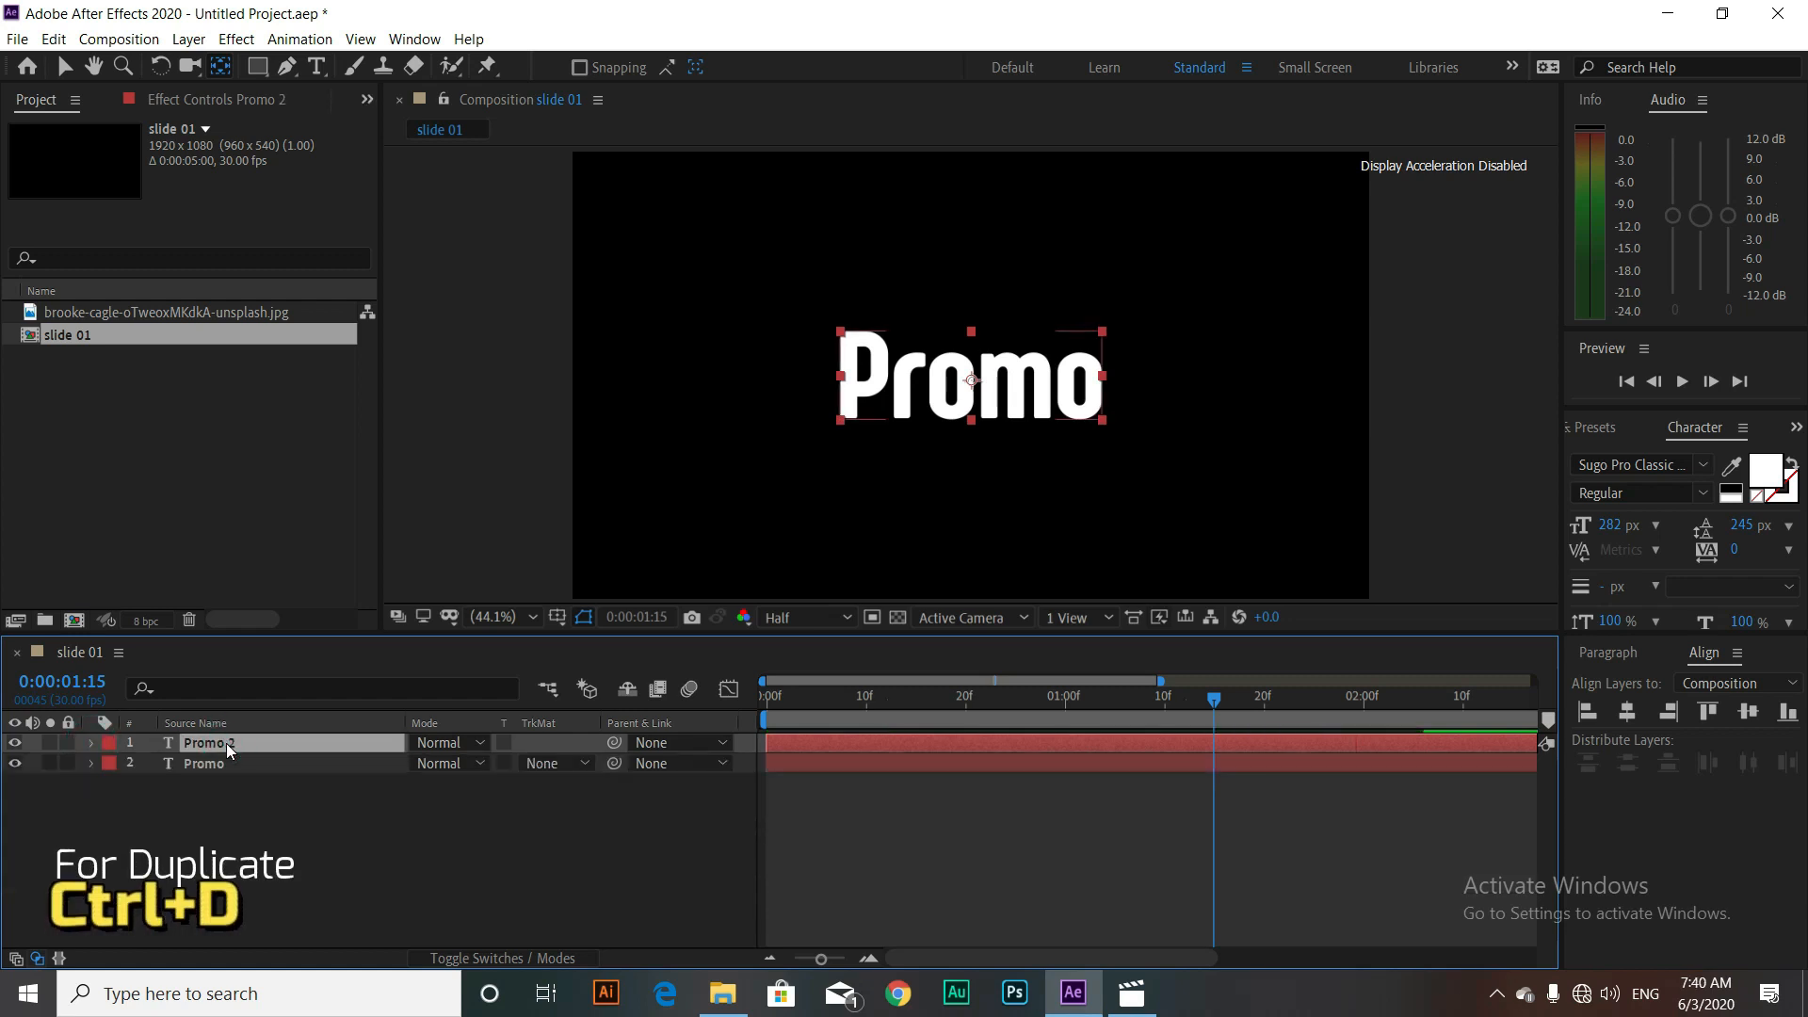
left_click(815, 710)
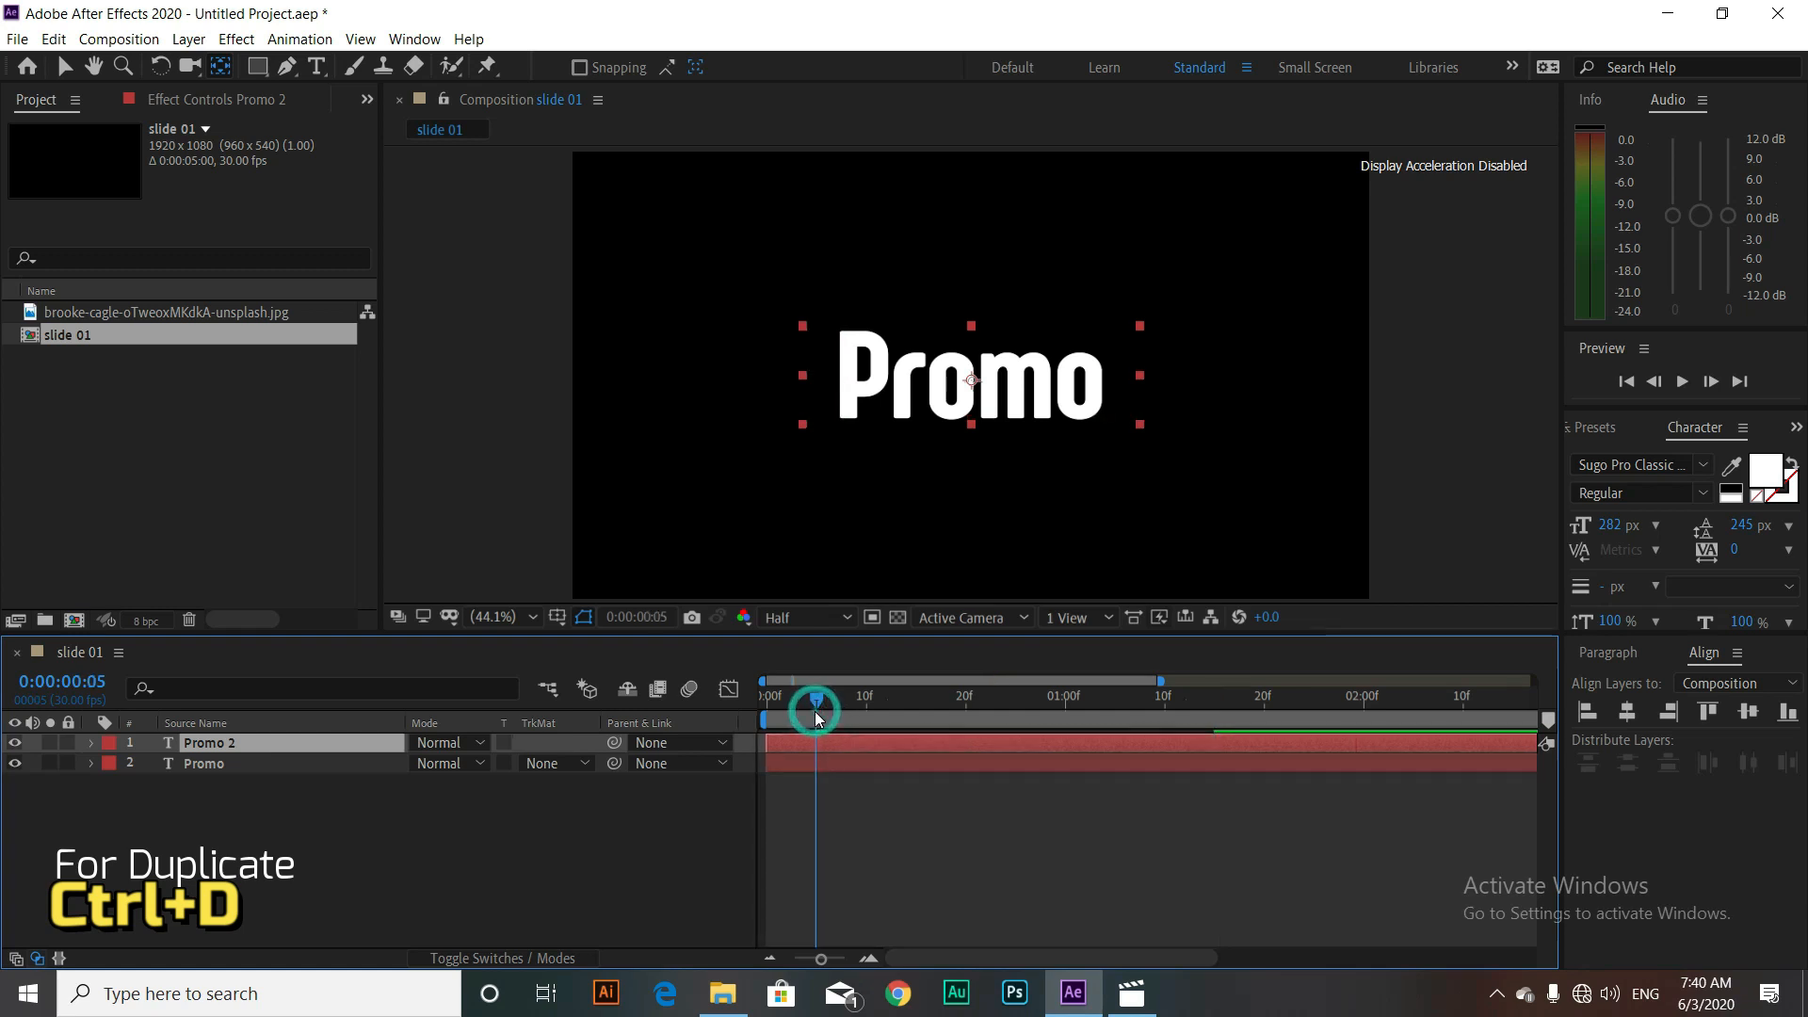
left_click(341, 765)
key("ctrl+t")
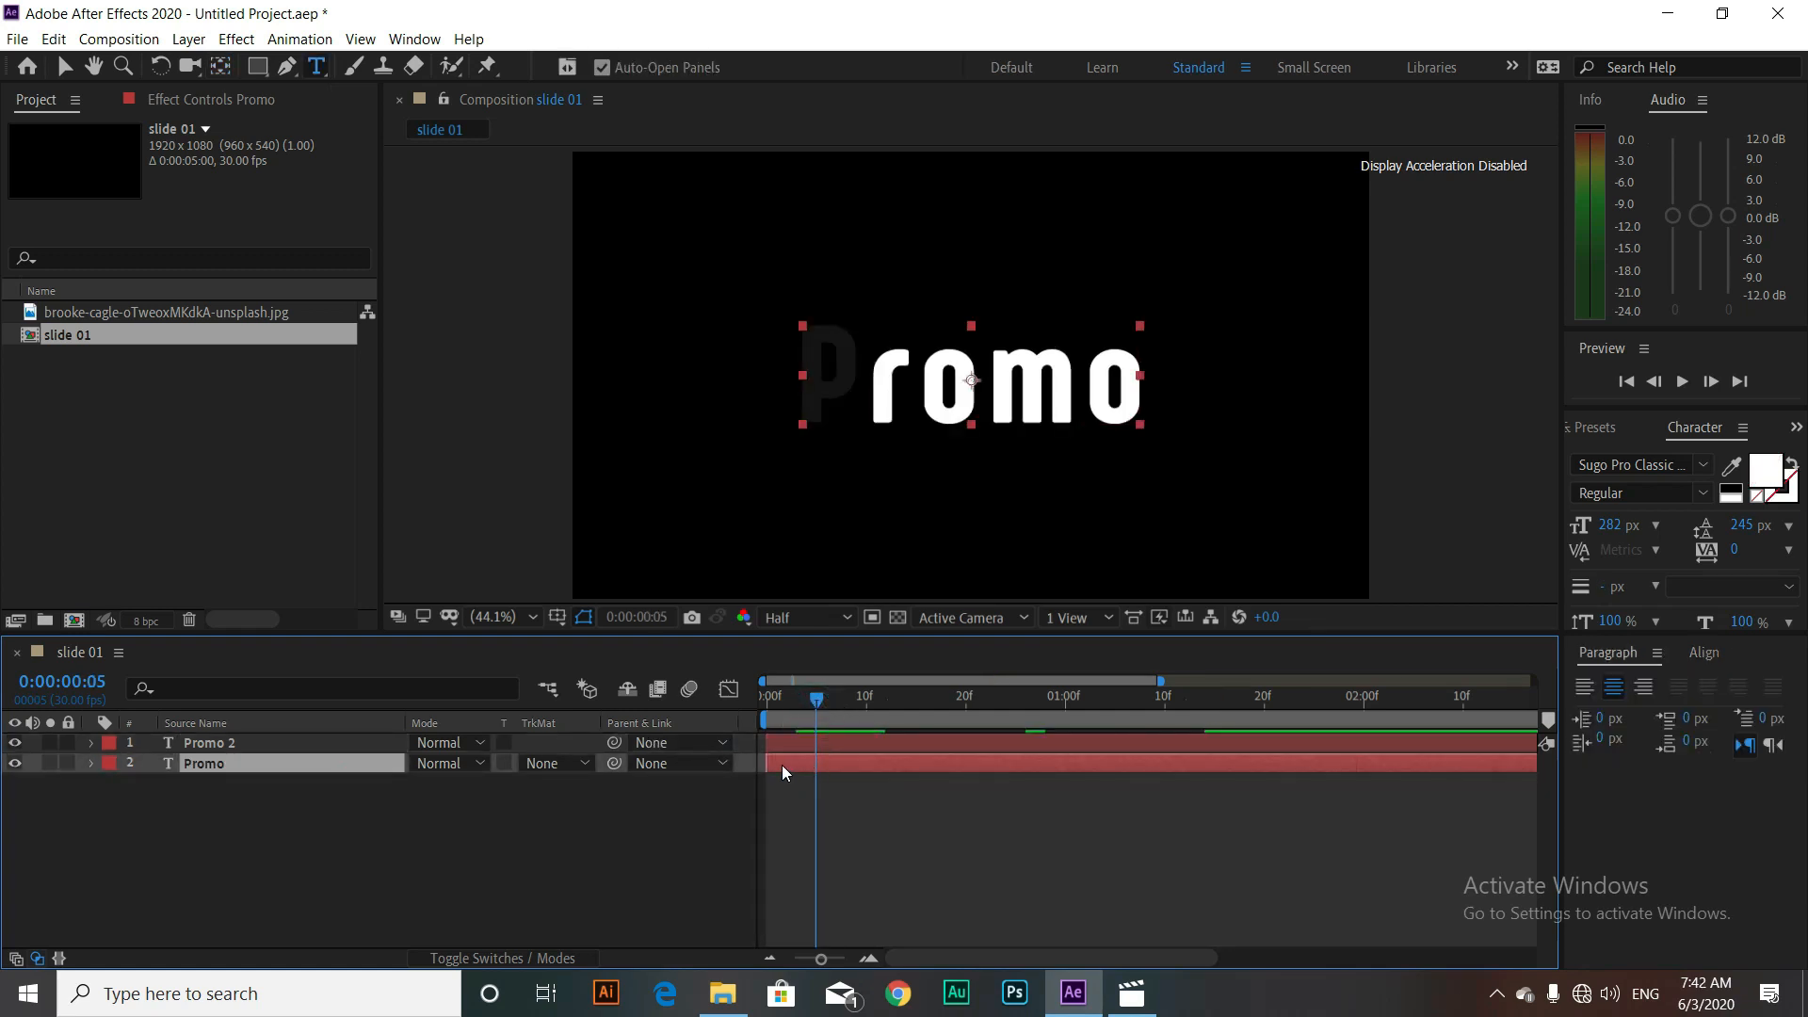
left_click_drag(782, 765, 829, 770)
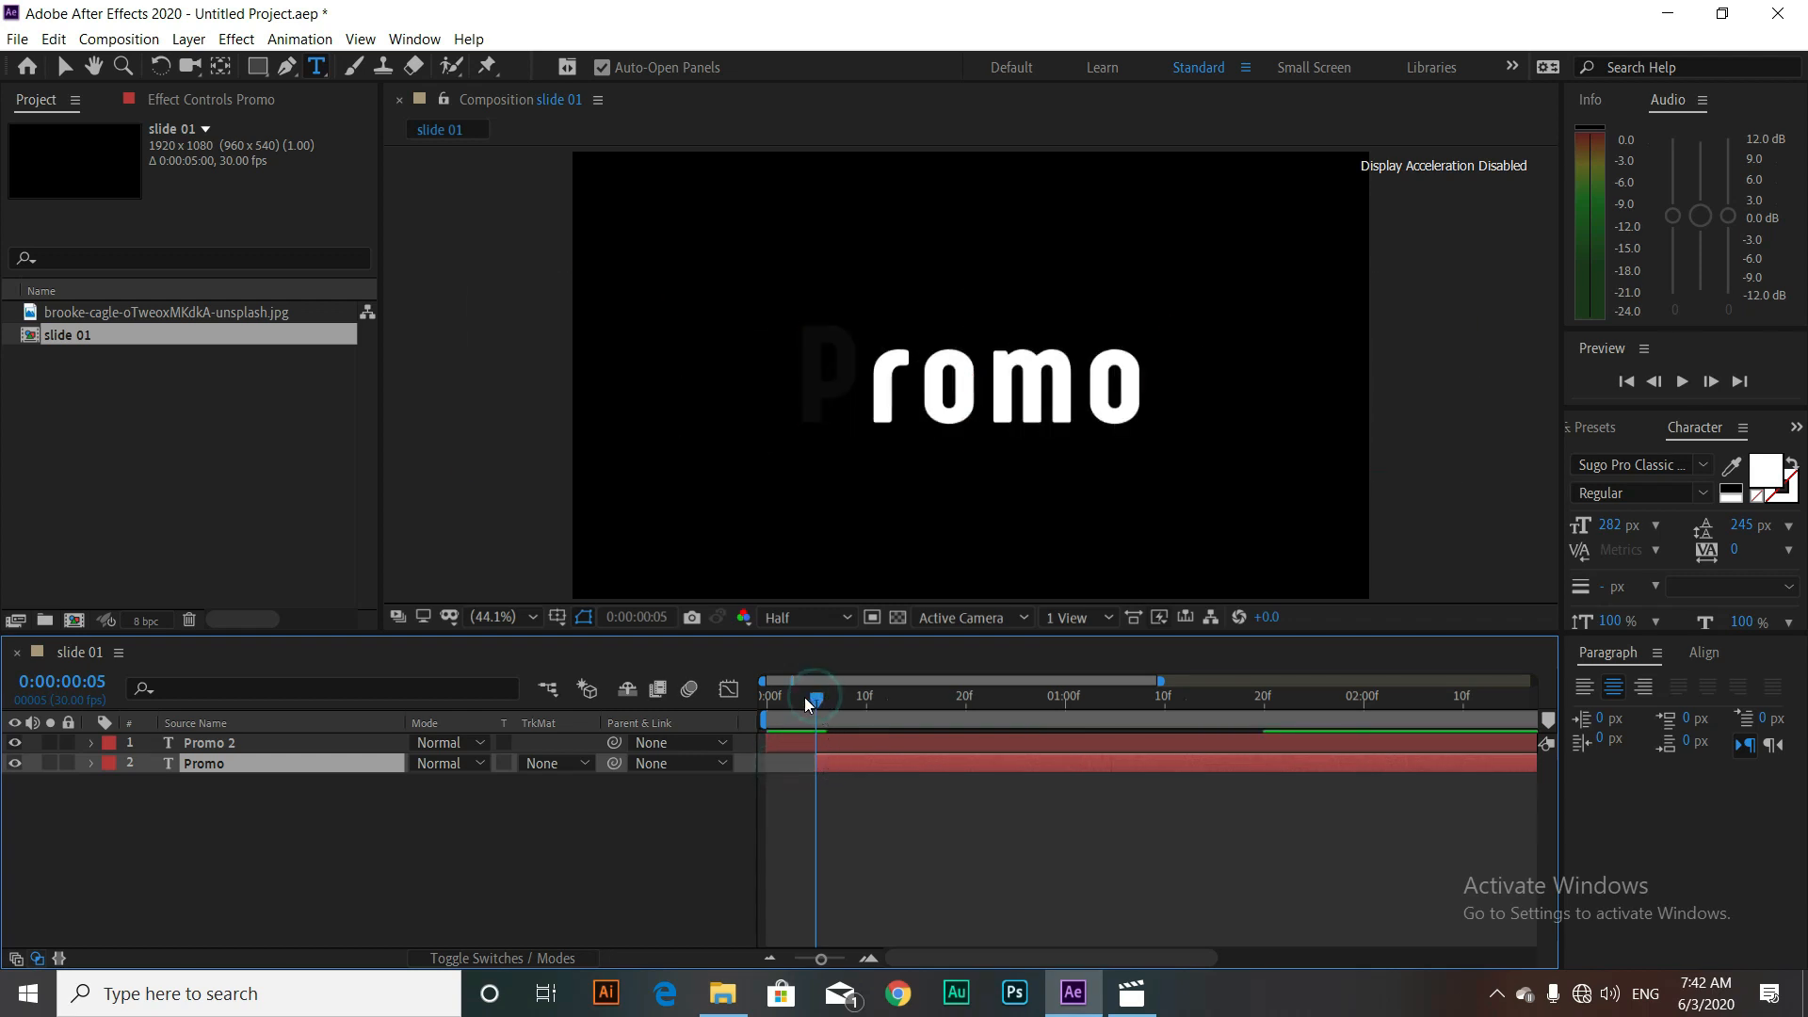
mouse_move(816, 699)
left_mouse_down()
mouse_move(785, 703)
mouse_move(845, 710)
mouse_move(818, 703)
left_mouse_up()
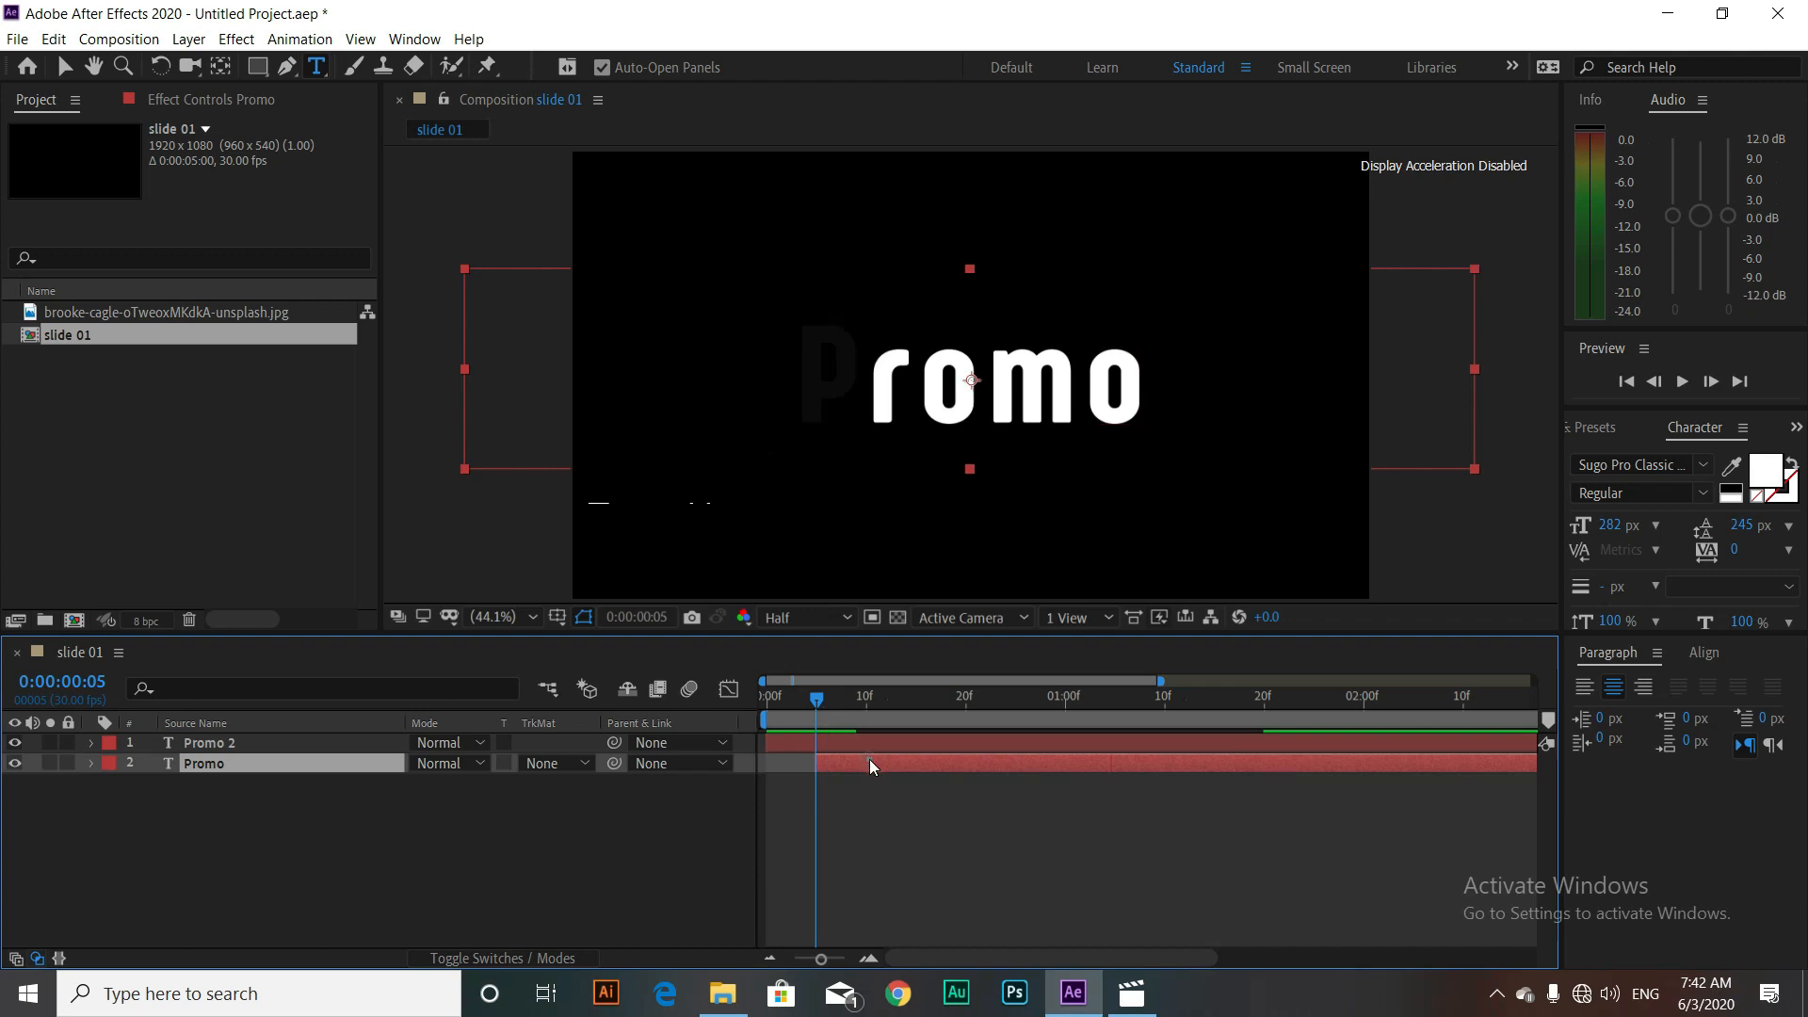
Step: Swap the lower Promo layer's fill and stroke to make it outline-only text, and check it at 0:00:00:08
left_click(1793, 467)
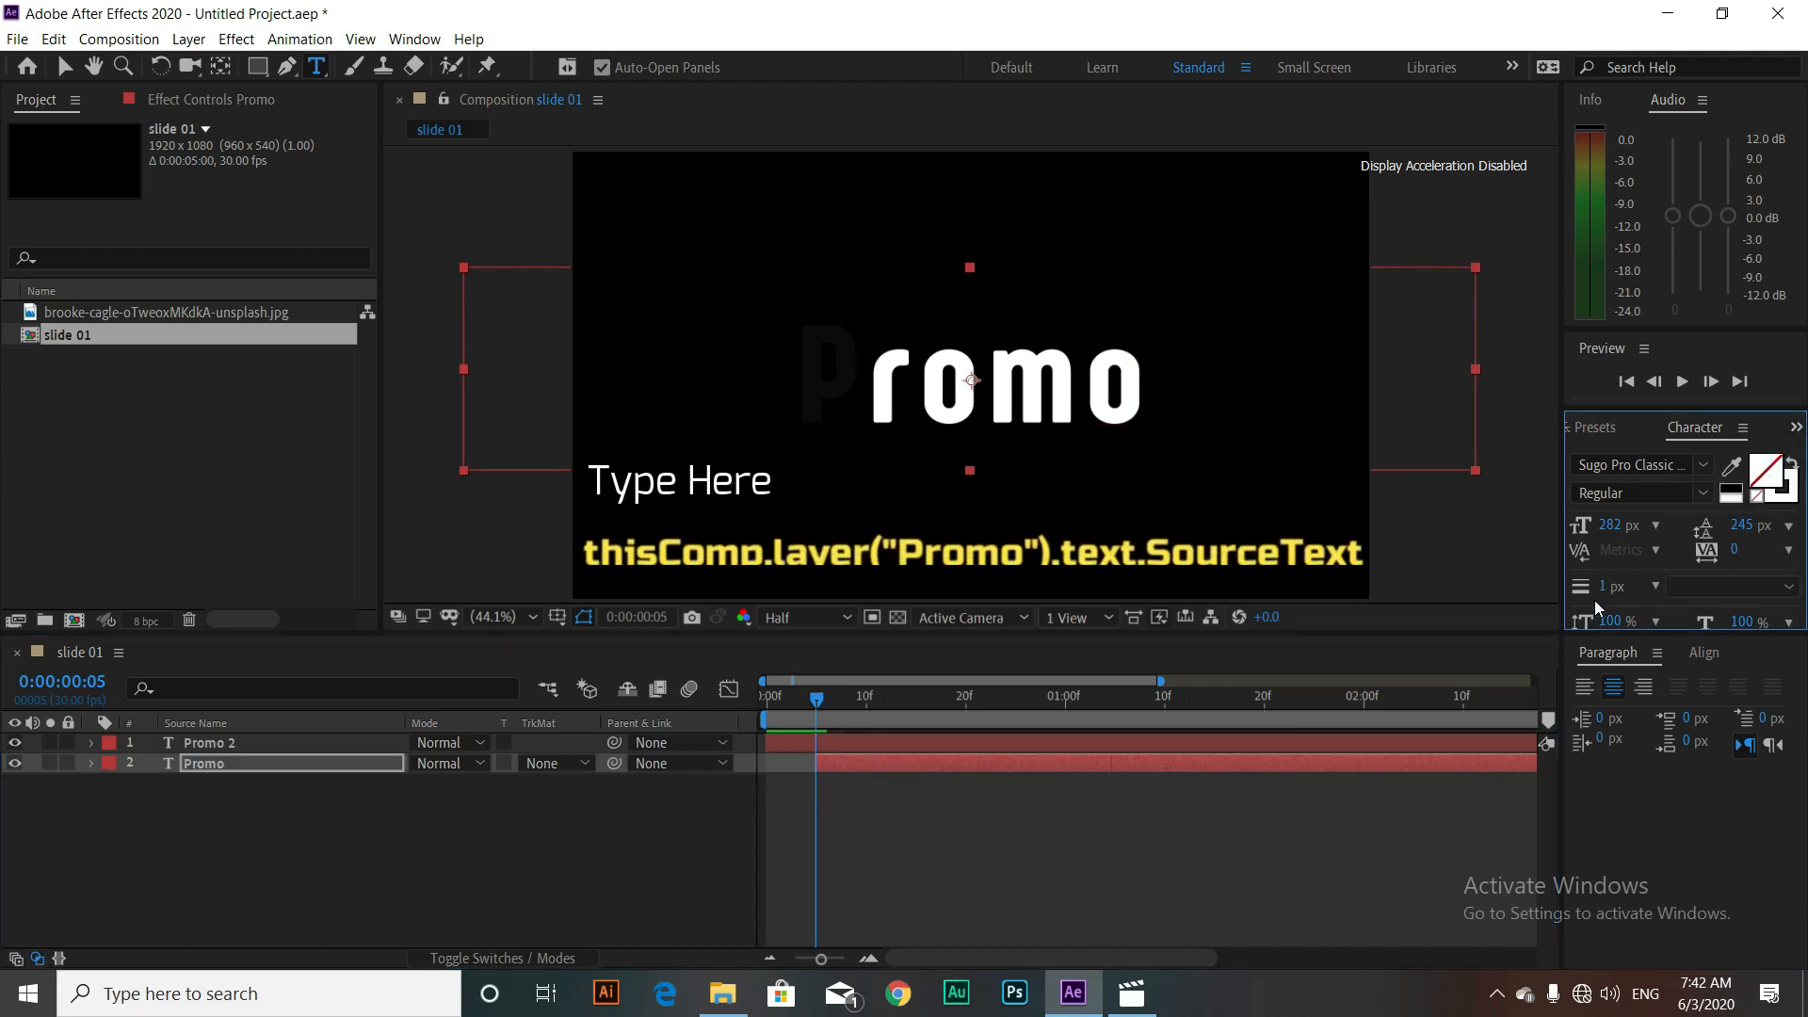
left_click(816, 699)
mouse_move(833, 698)
left_mouse_down()
mouse_move(912, 704)
mouse_move(842, 708)
left_mouse_up()
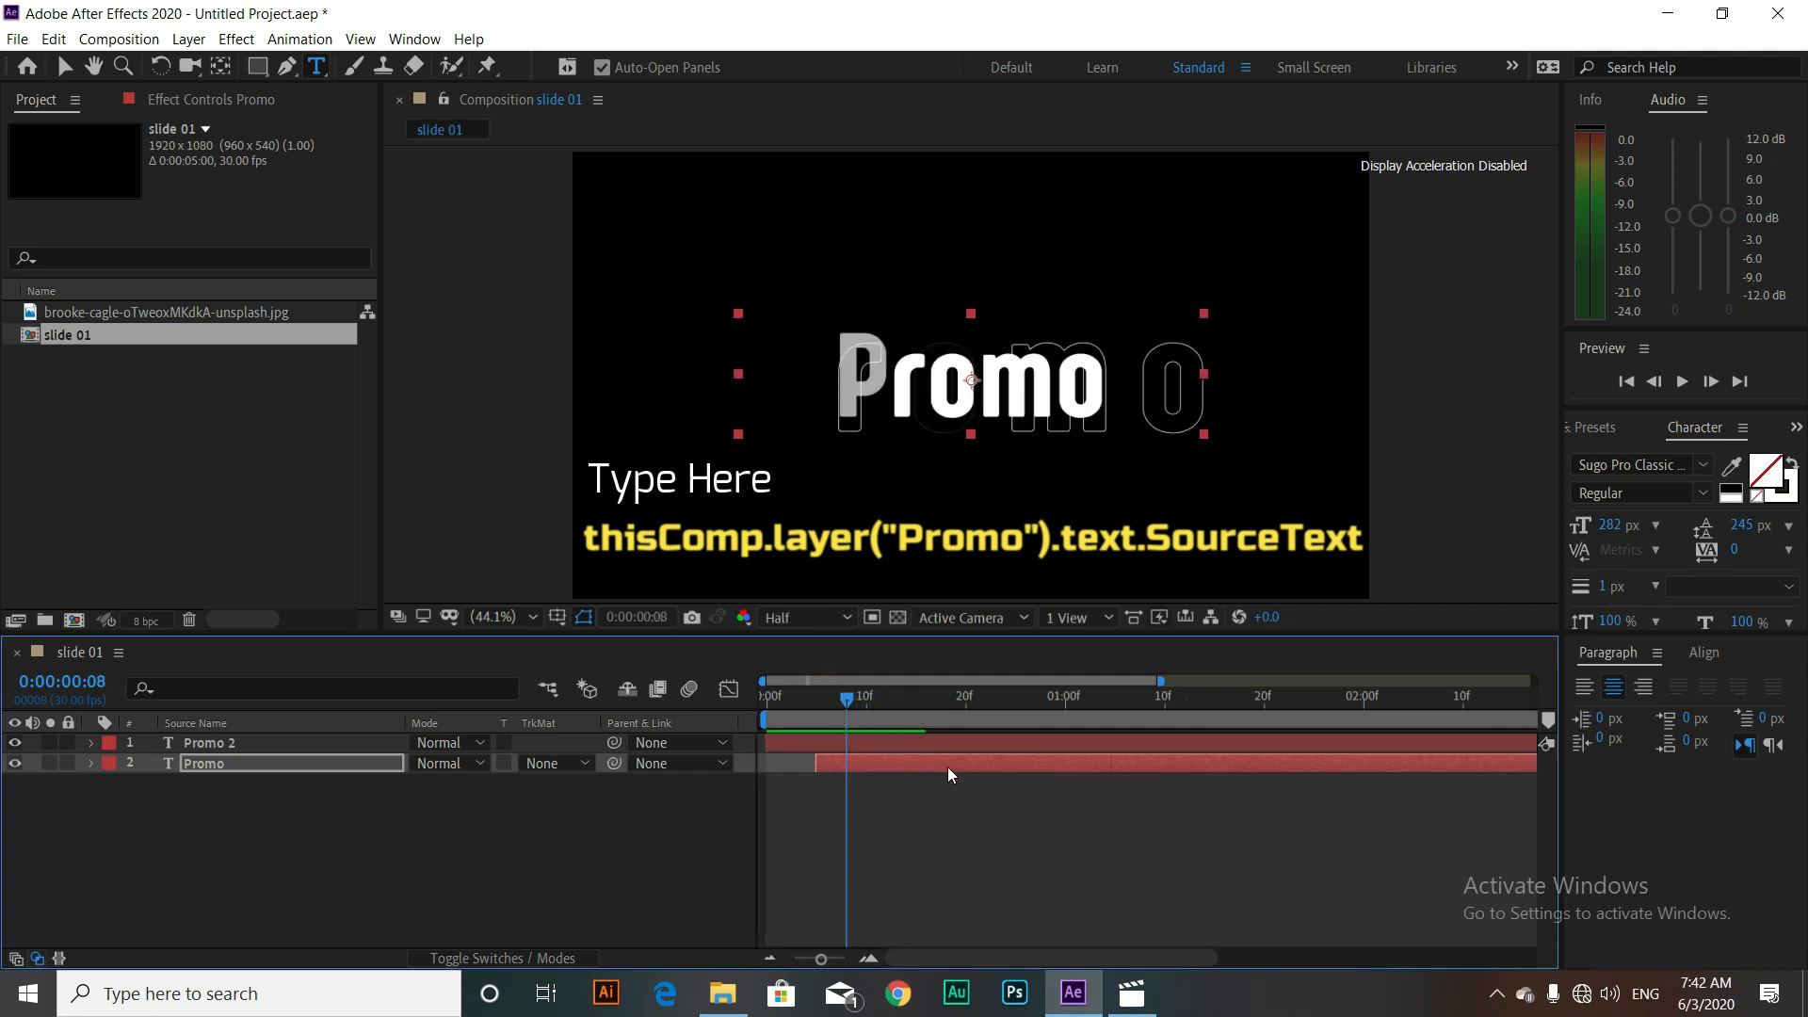
Step: Keyframe the Promo 2 layer's Opacity at 100% on 0:00:00:12 and 0% on 0:00:00:20, and review the fade
left_click(897, 699)
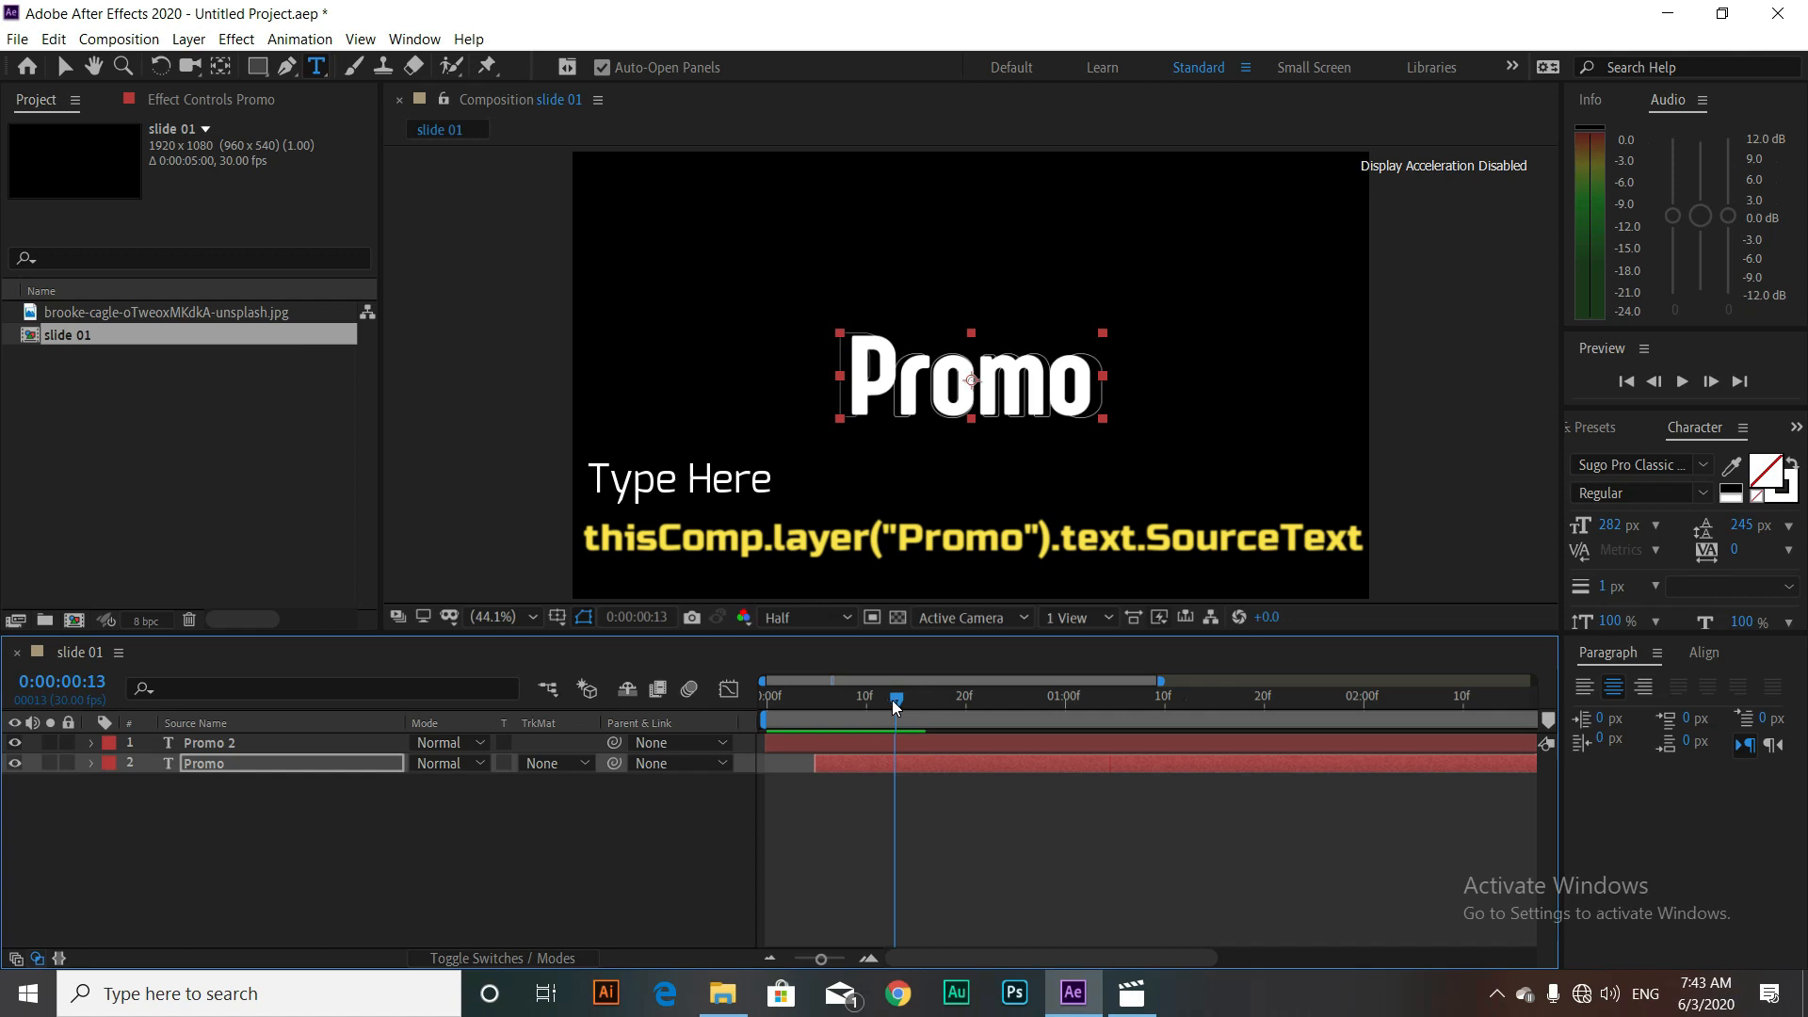
left_click_drag(891, 698, 889, 699)
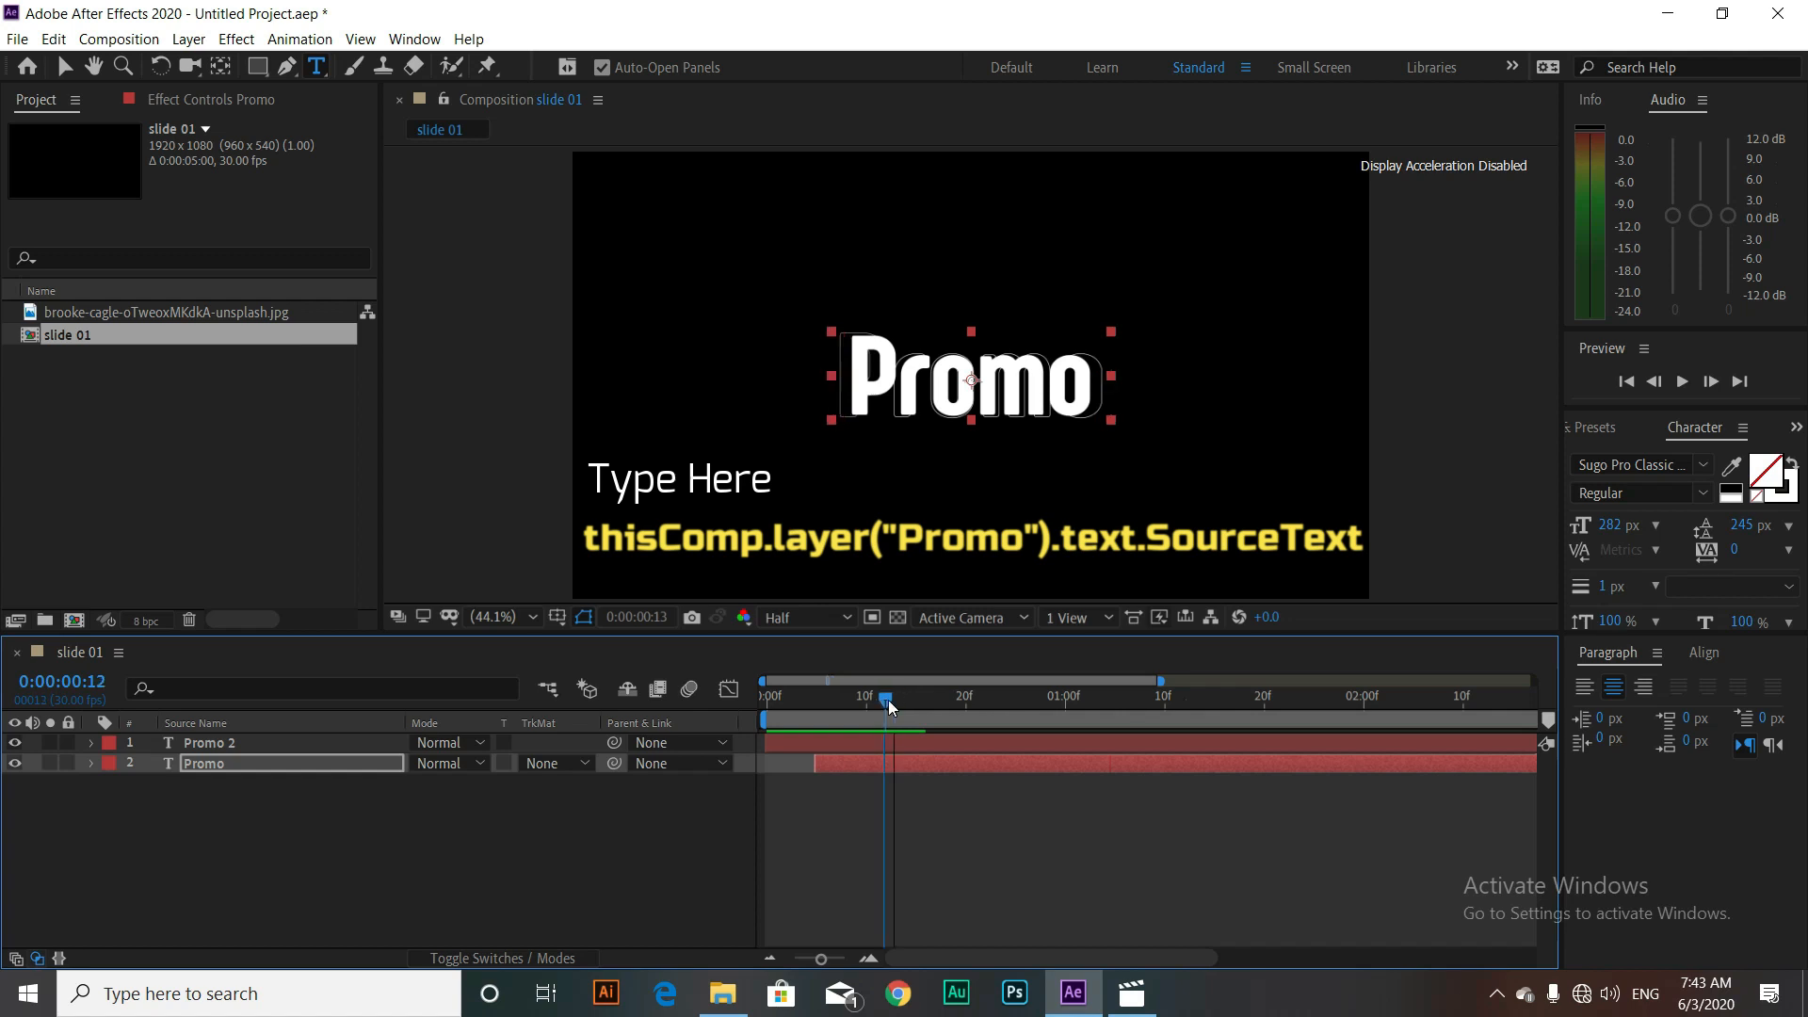
left_click(382, 742)
key("t")
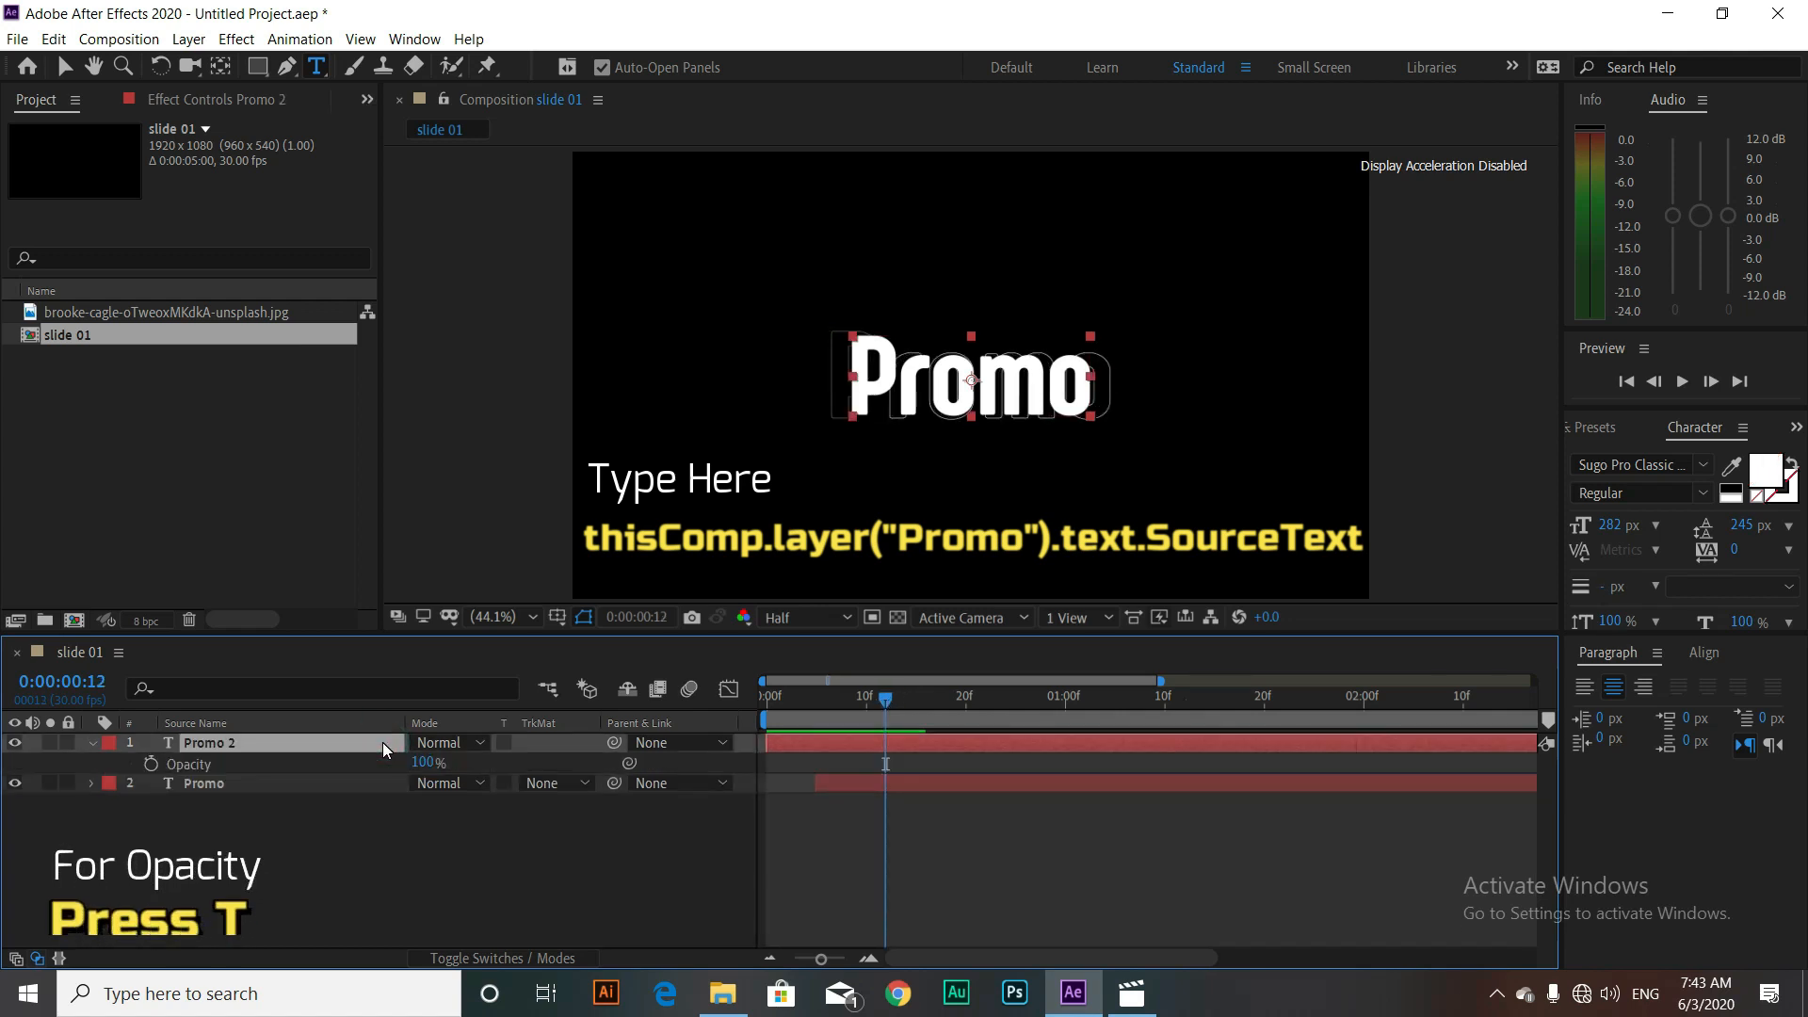
left_click(149, 762)
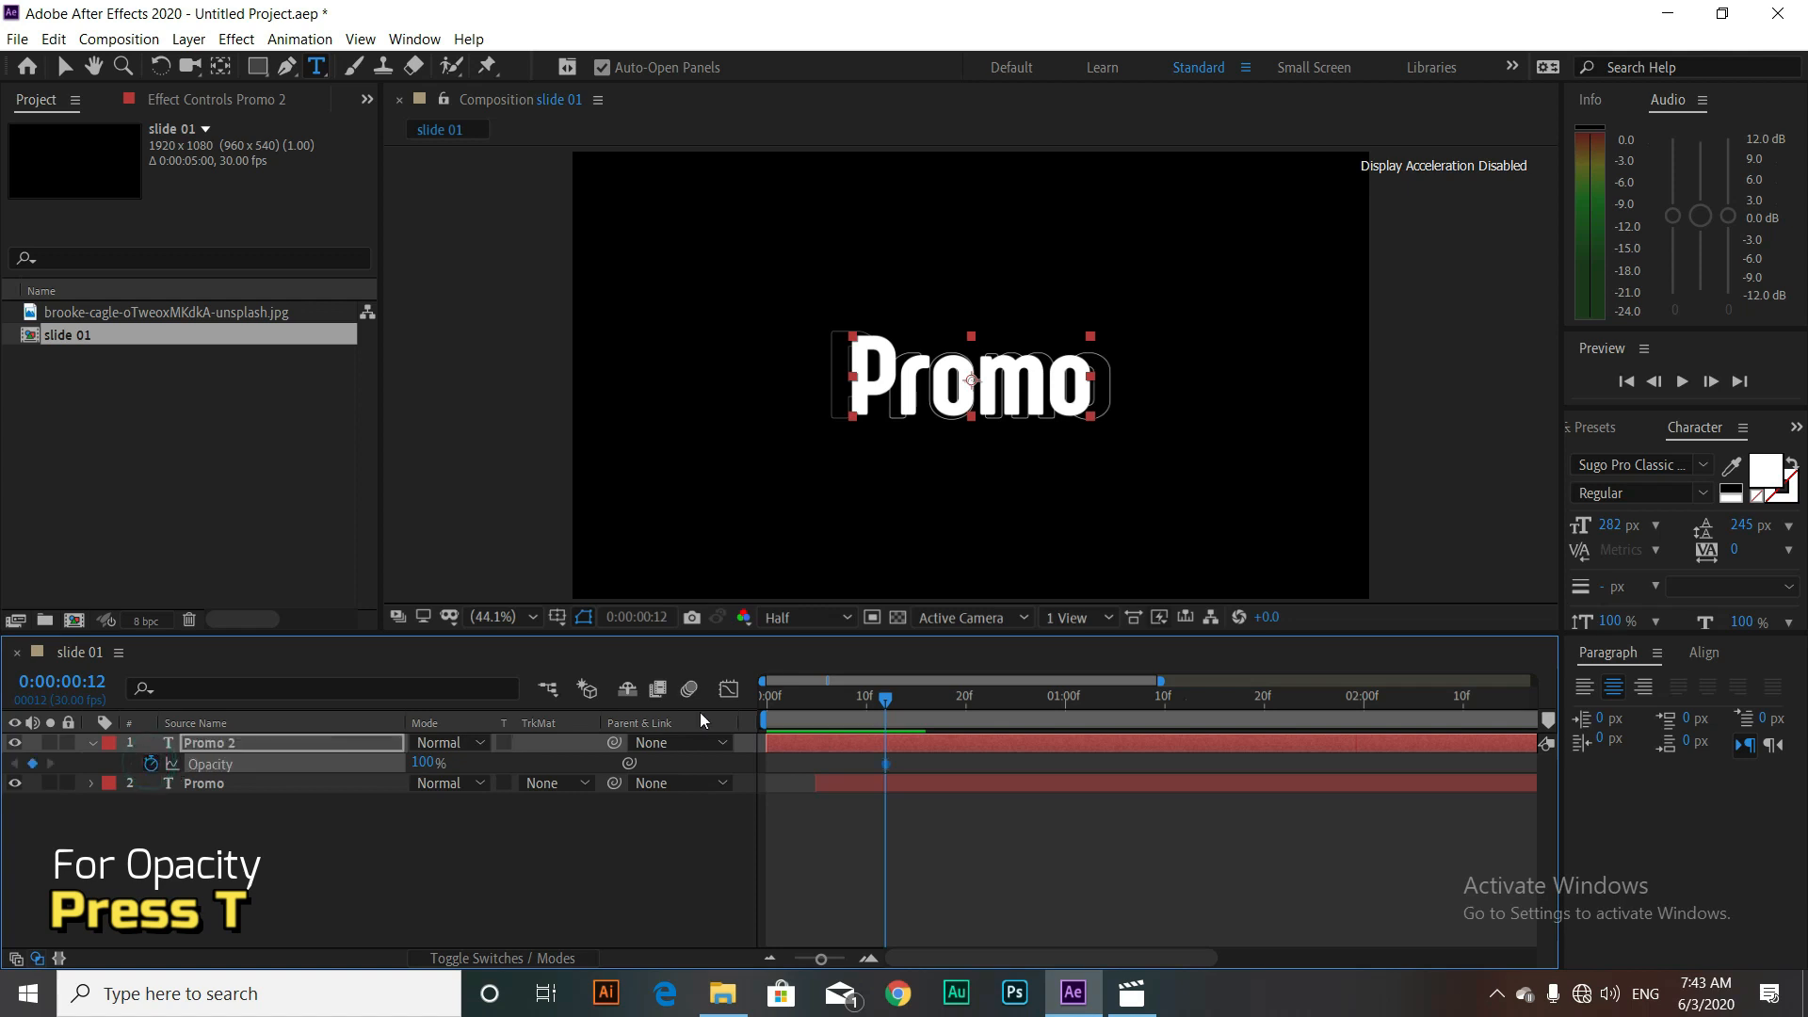
left_click(964, 705)
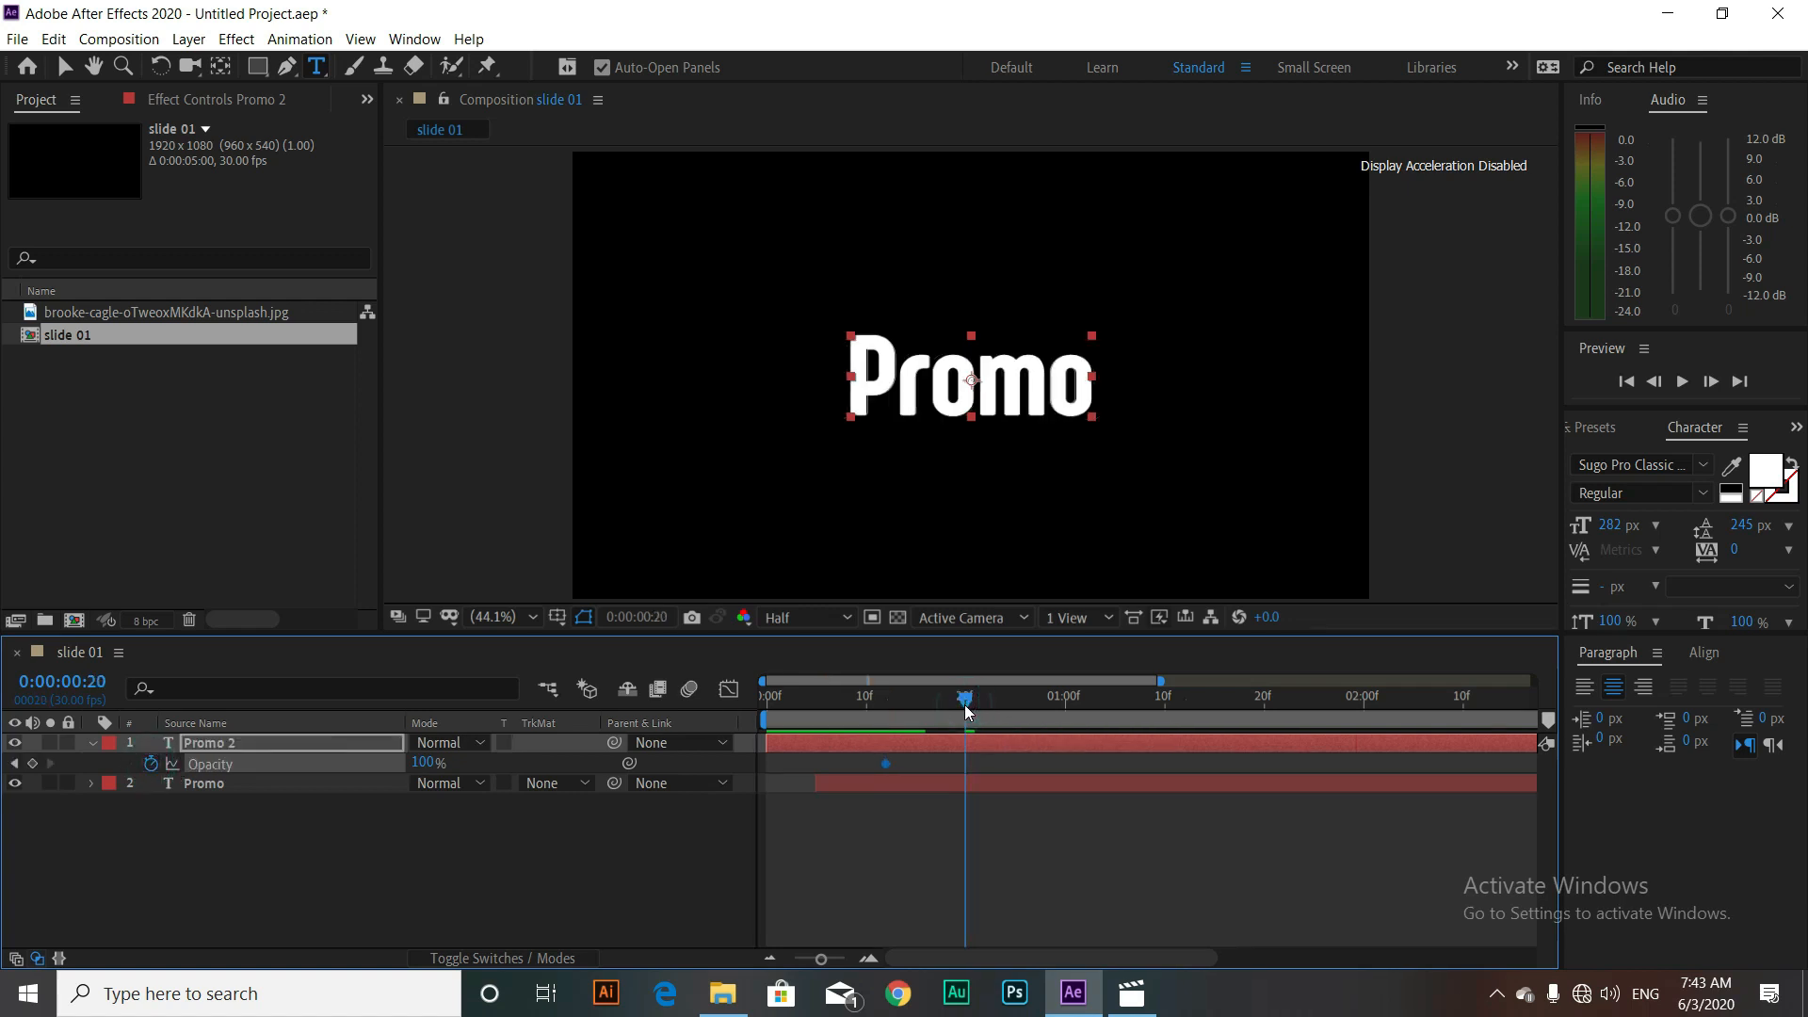
left_click(419, 761)
type("0")
key("Return")
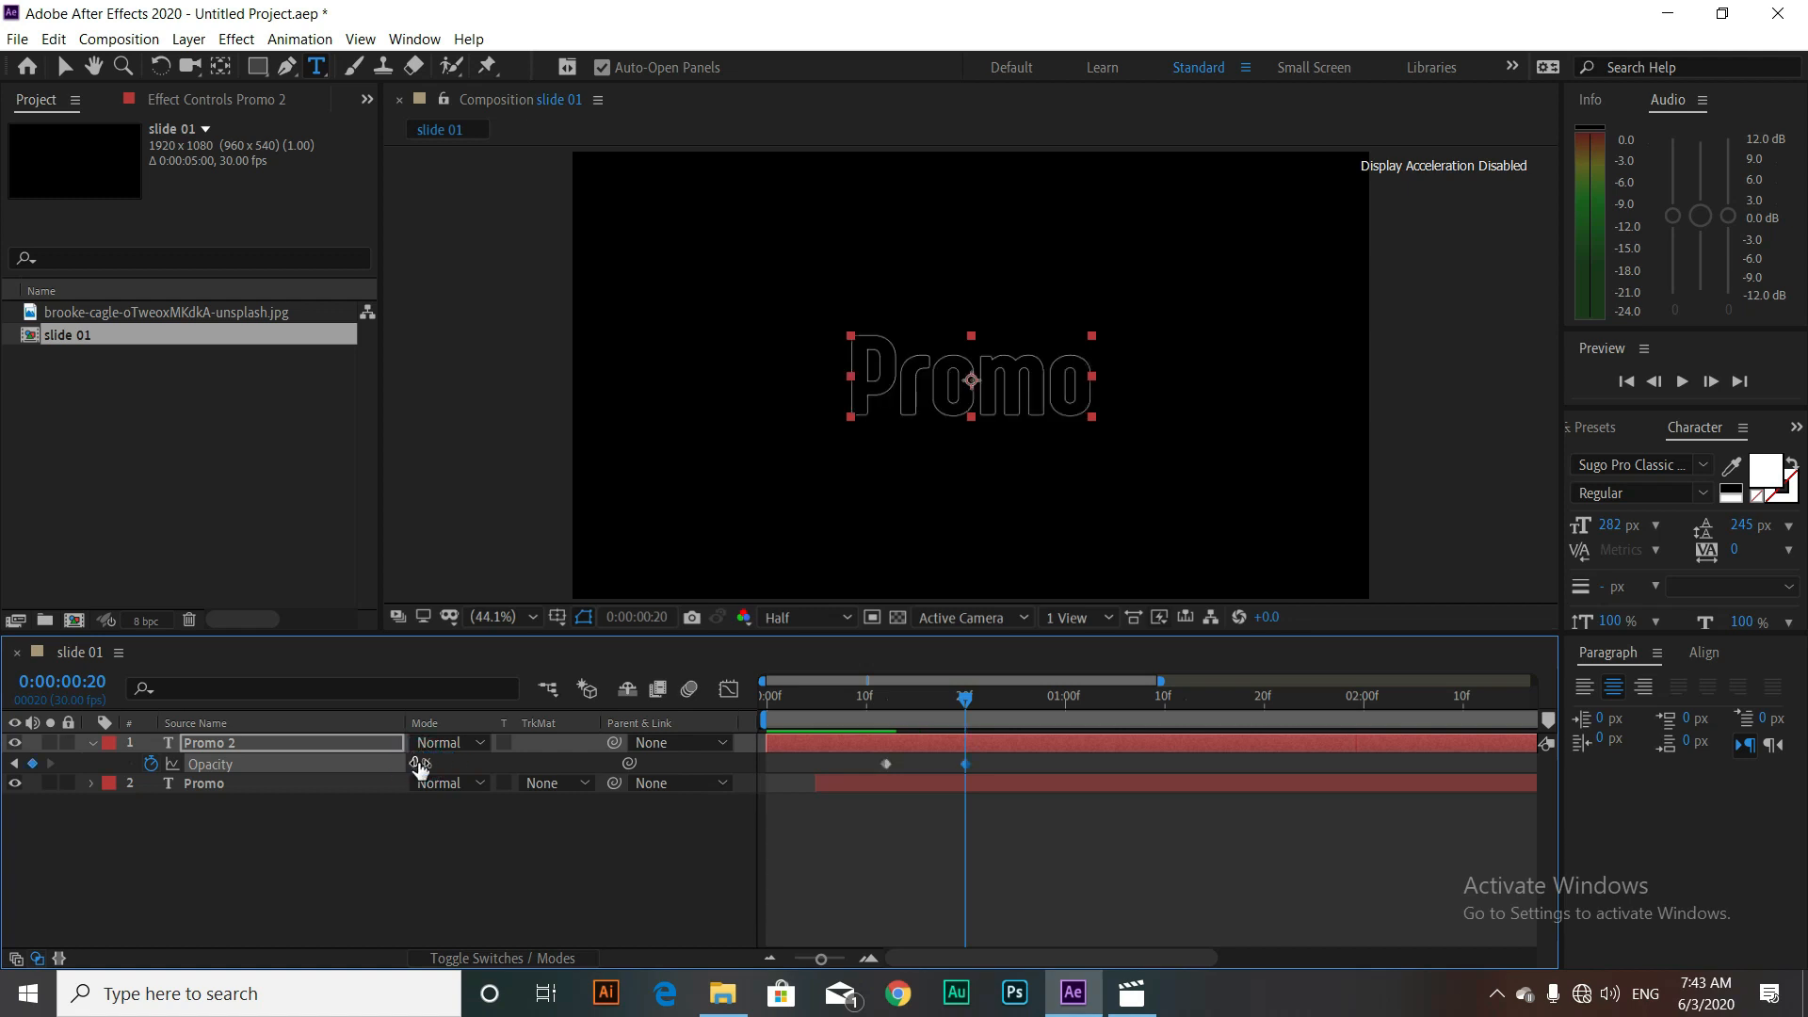
left_click_drag(962, 697, 876, 699)
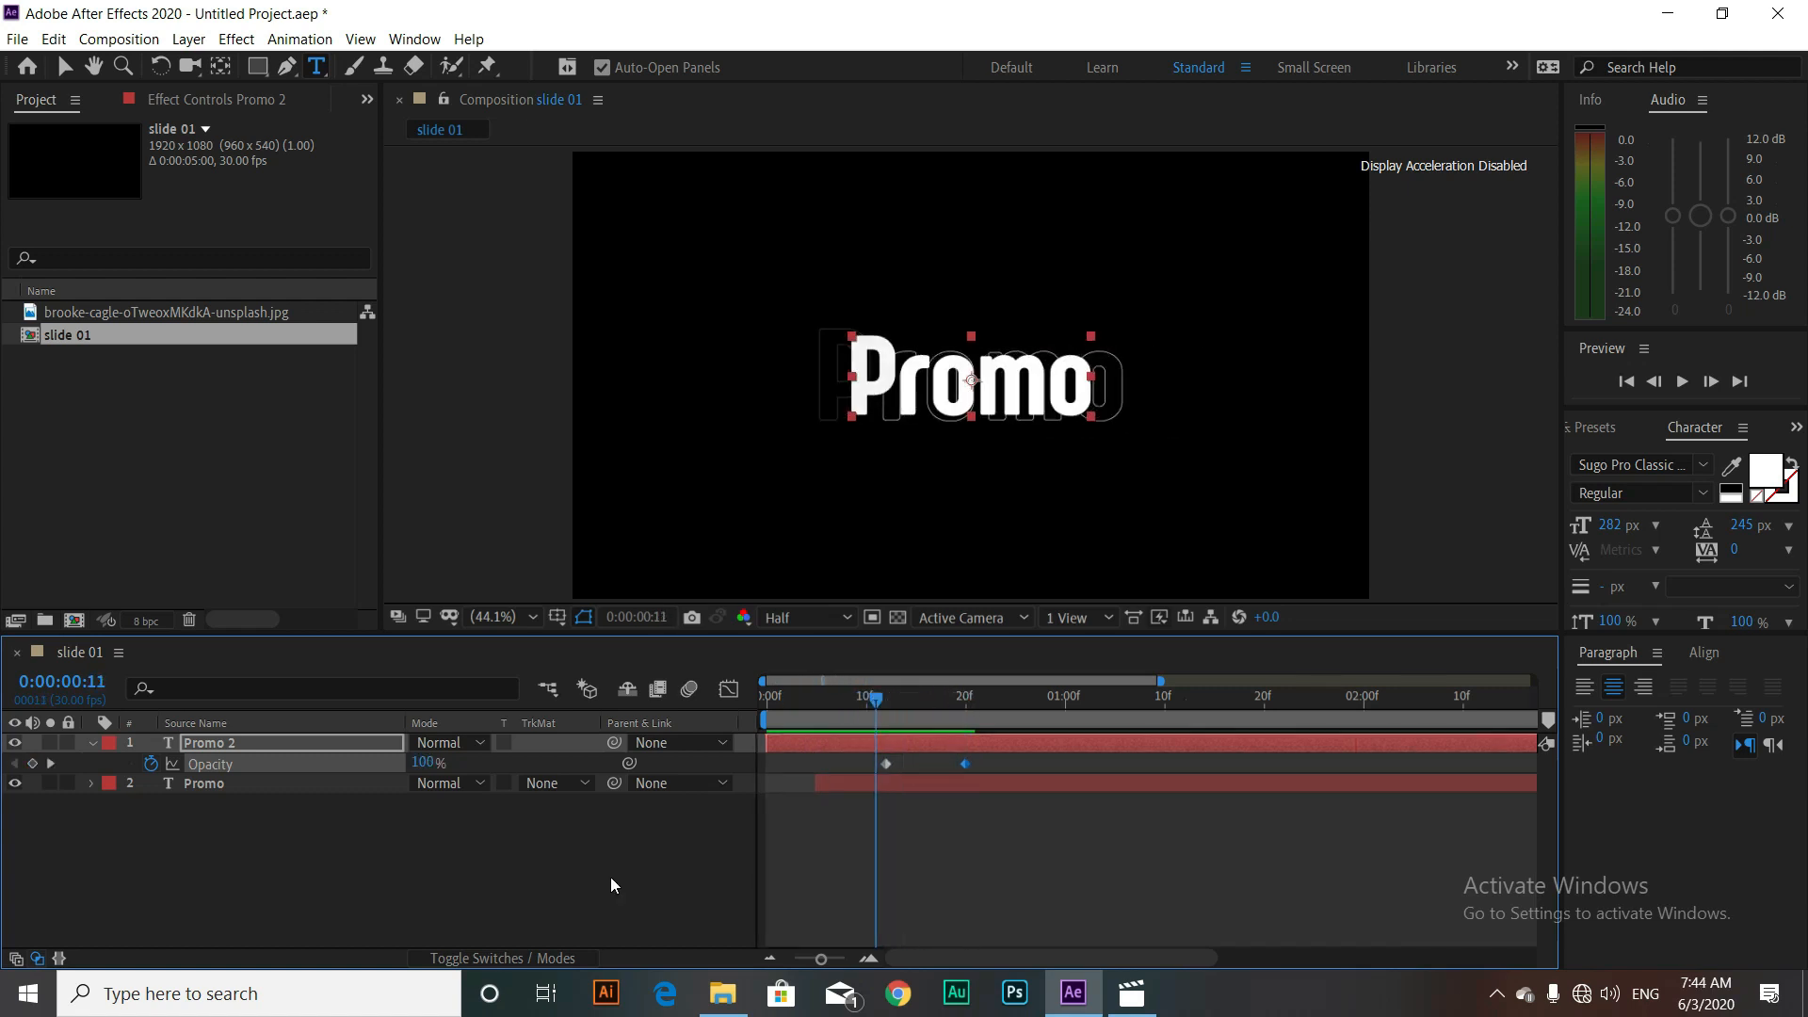
left_click(92, 743)
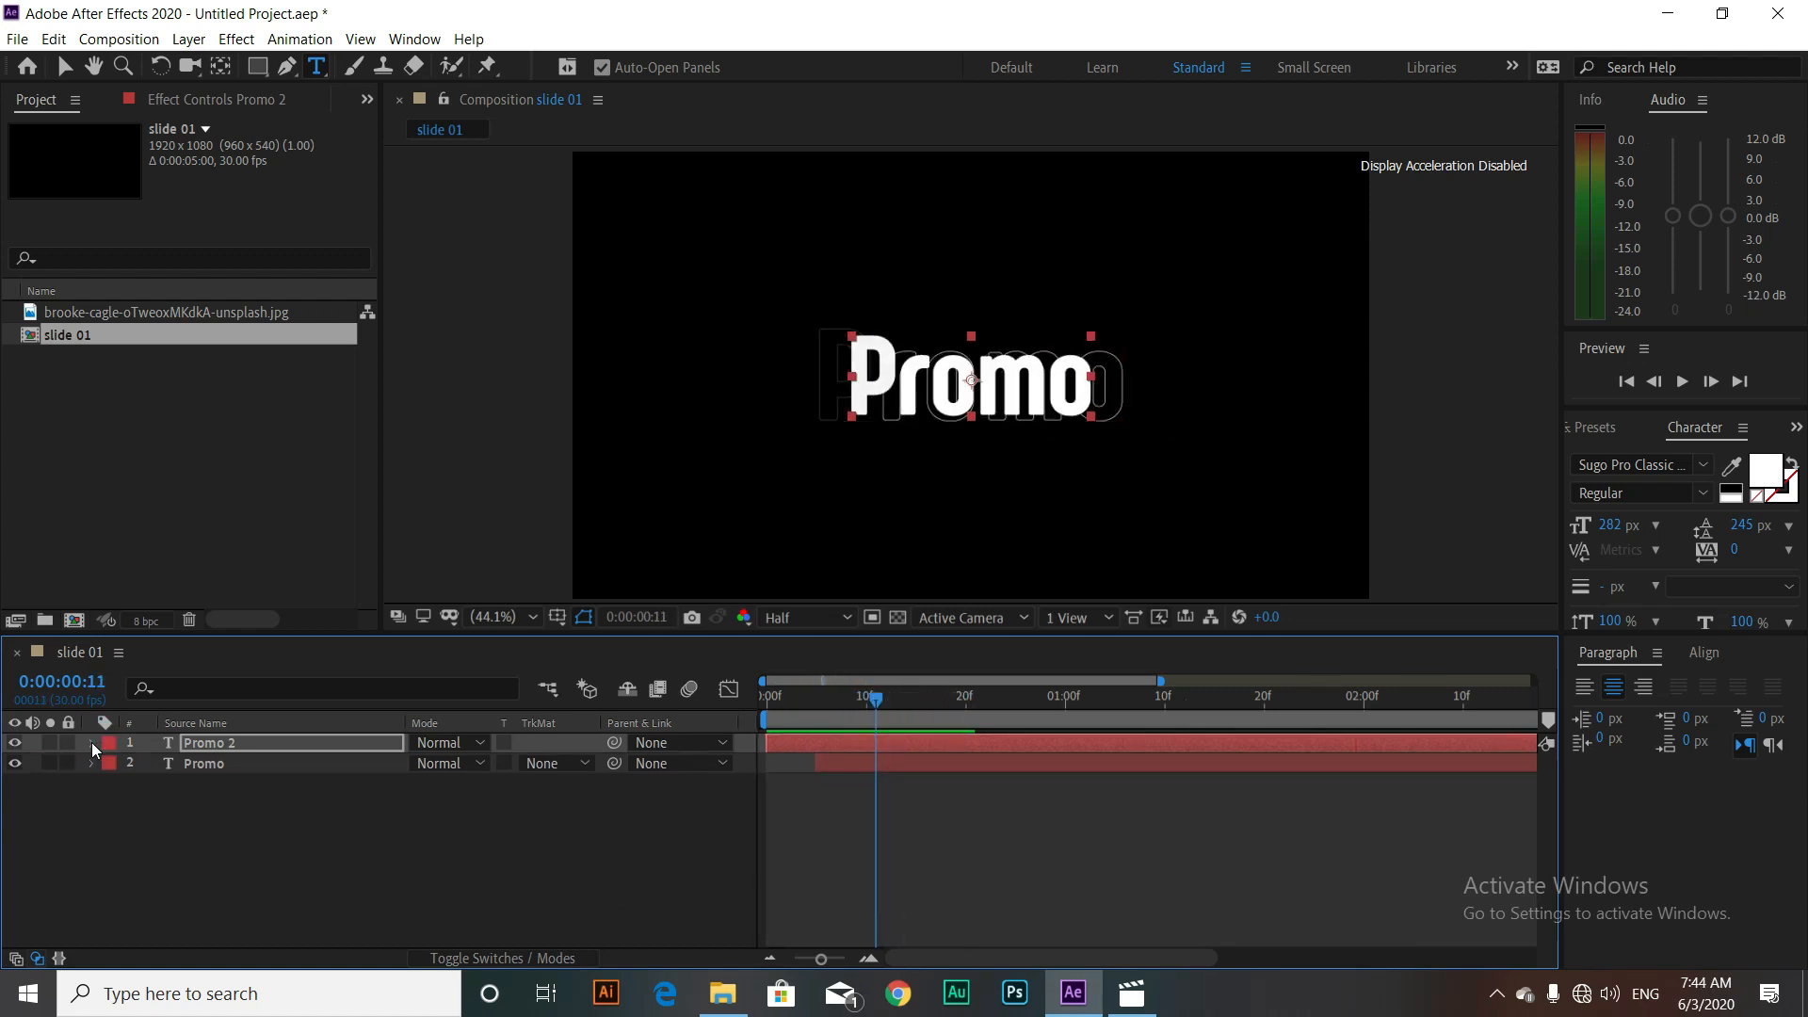
Step: Enable an expression on the Promo 2 layer's Source Text property
left_click(93, 742)
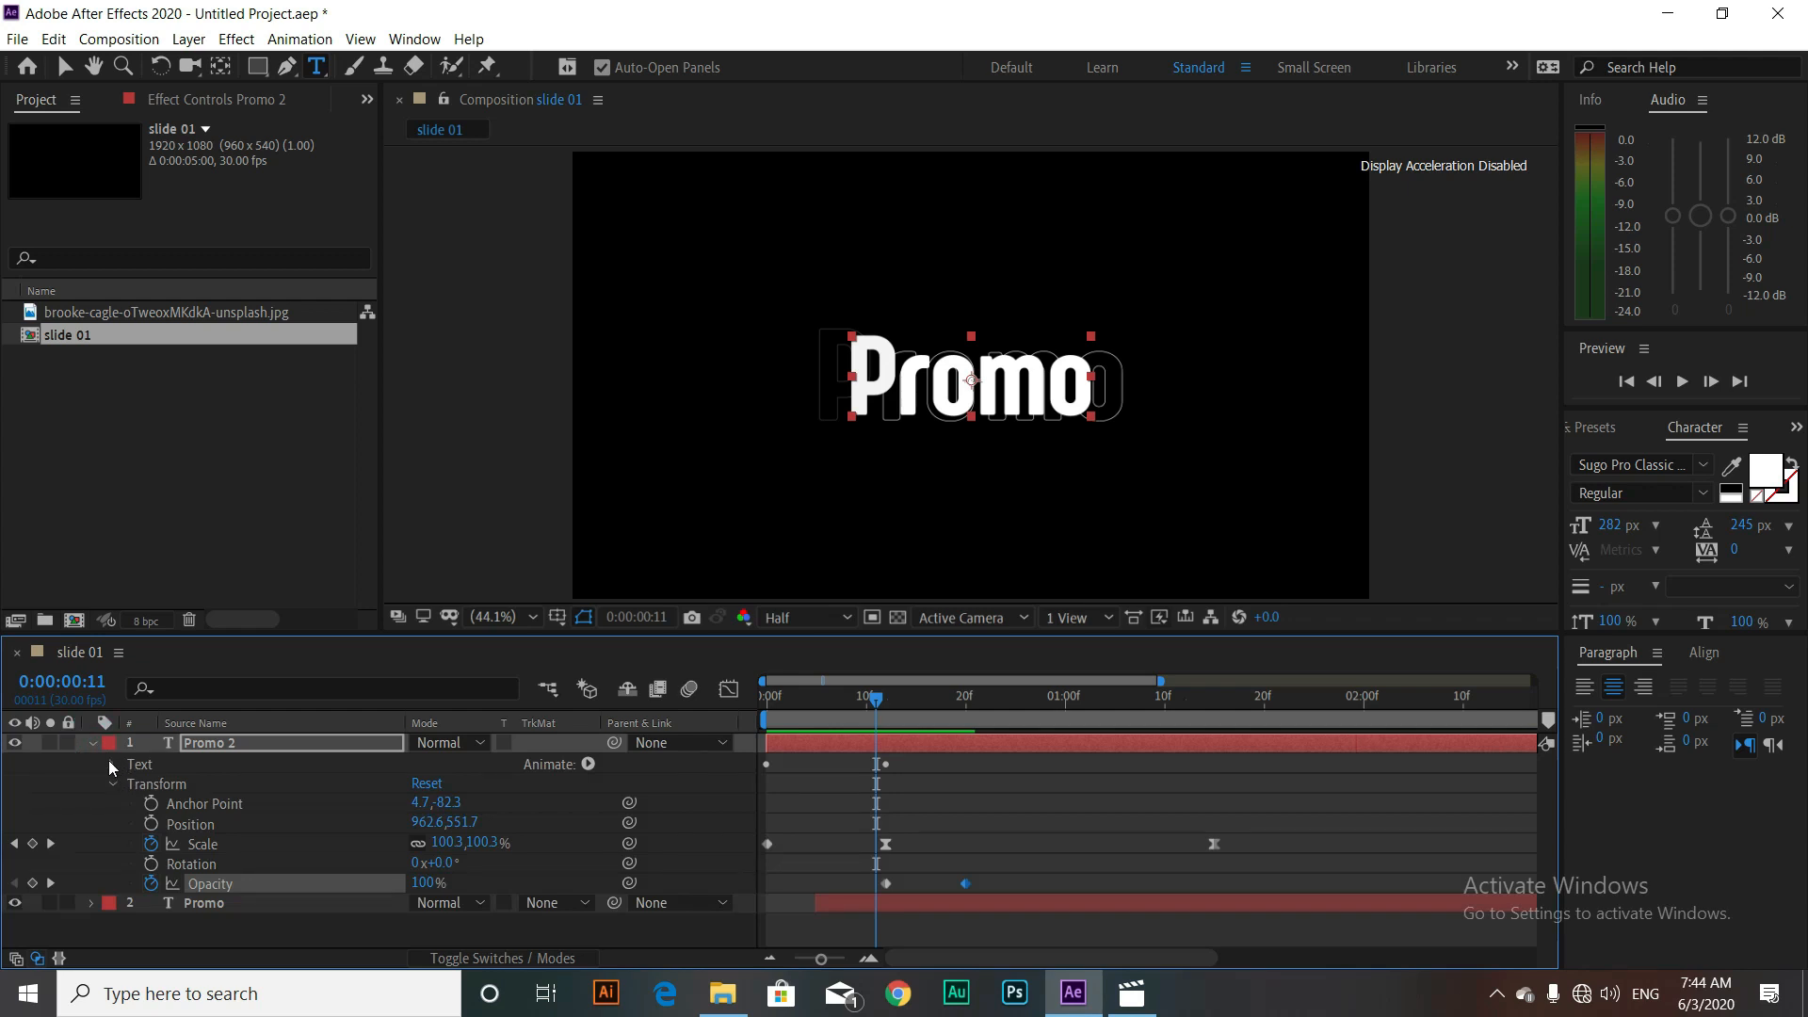
left_click(113, 764)
left_click(151, 786, "alt")
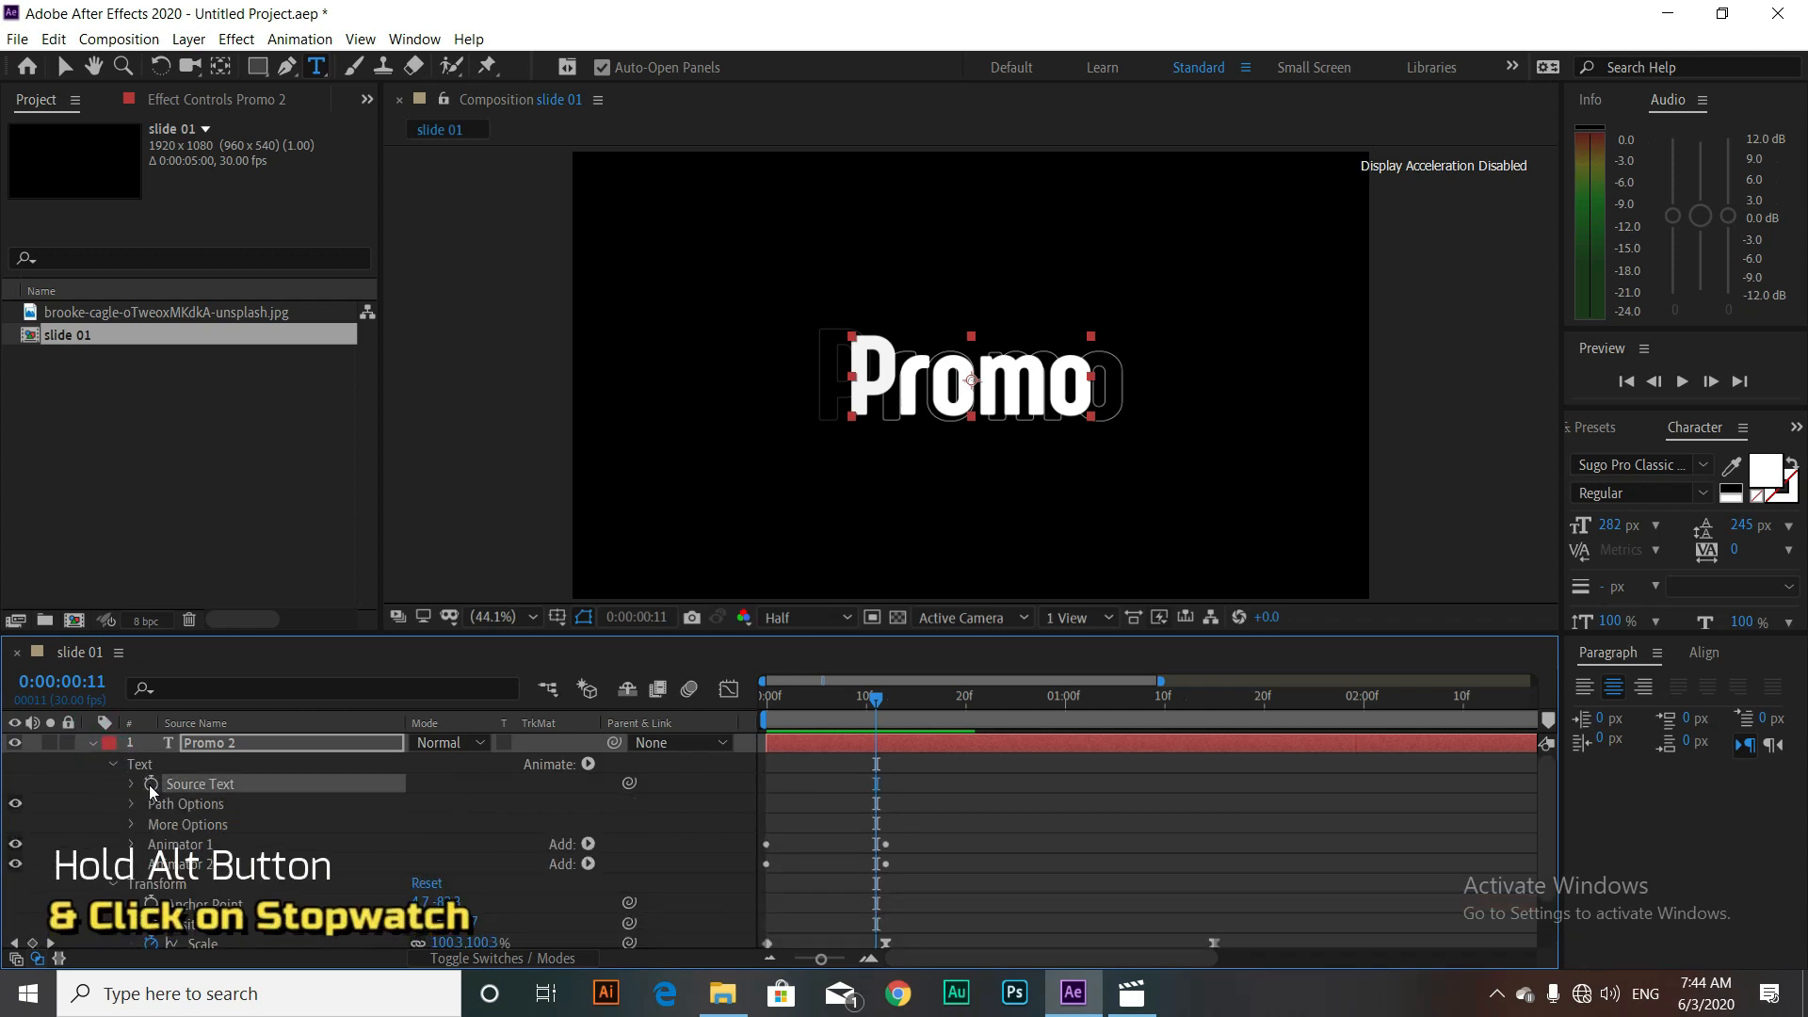
left_click(151, 785, "alt")
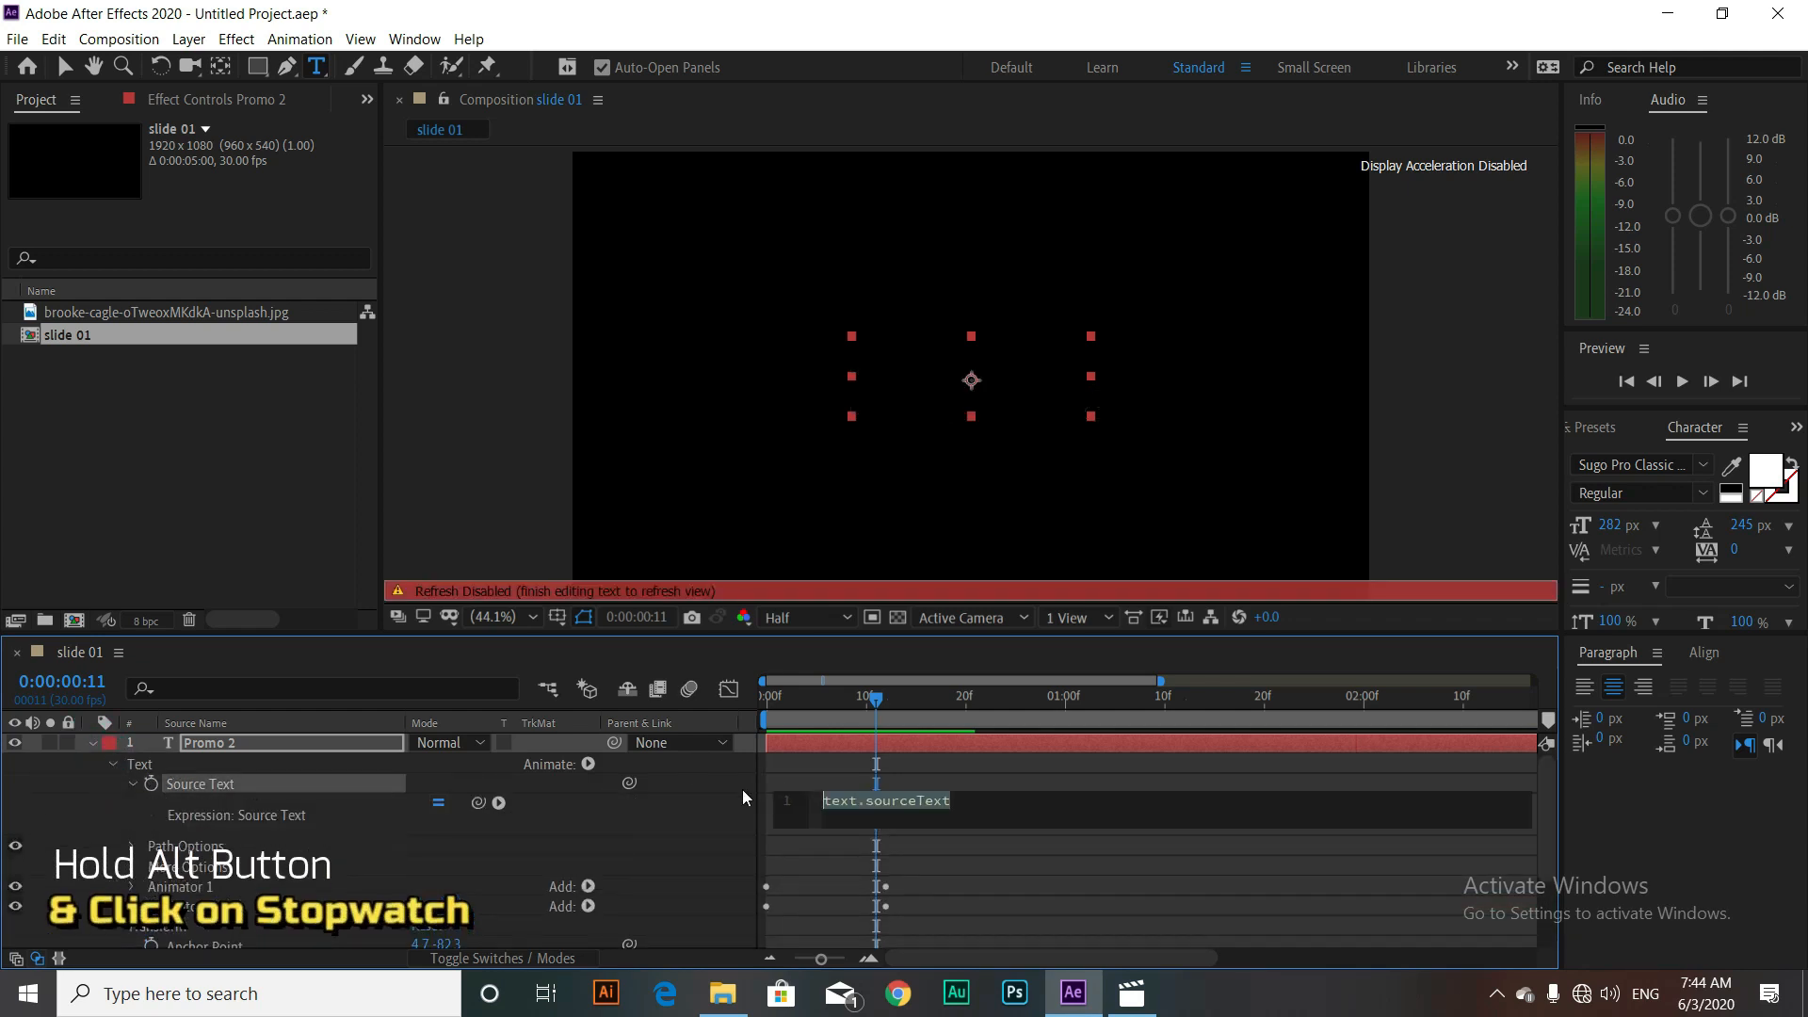
left_click(780, 816)
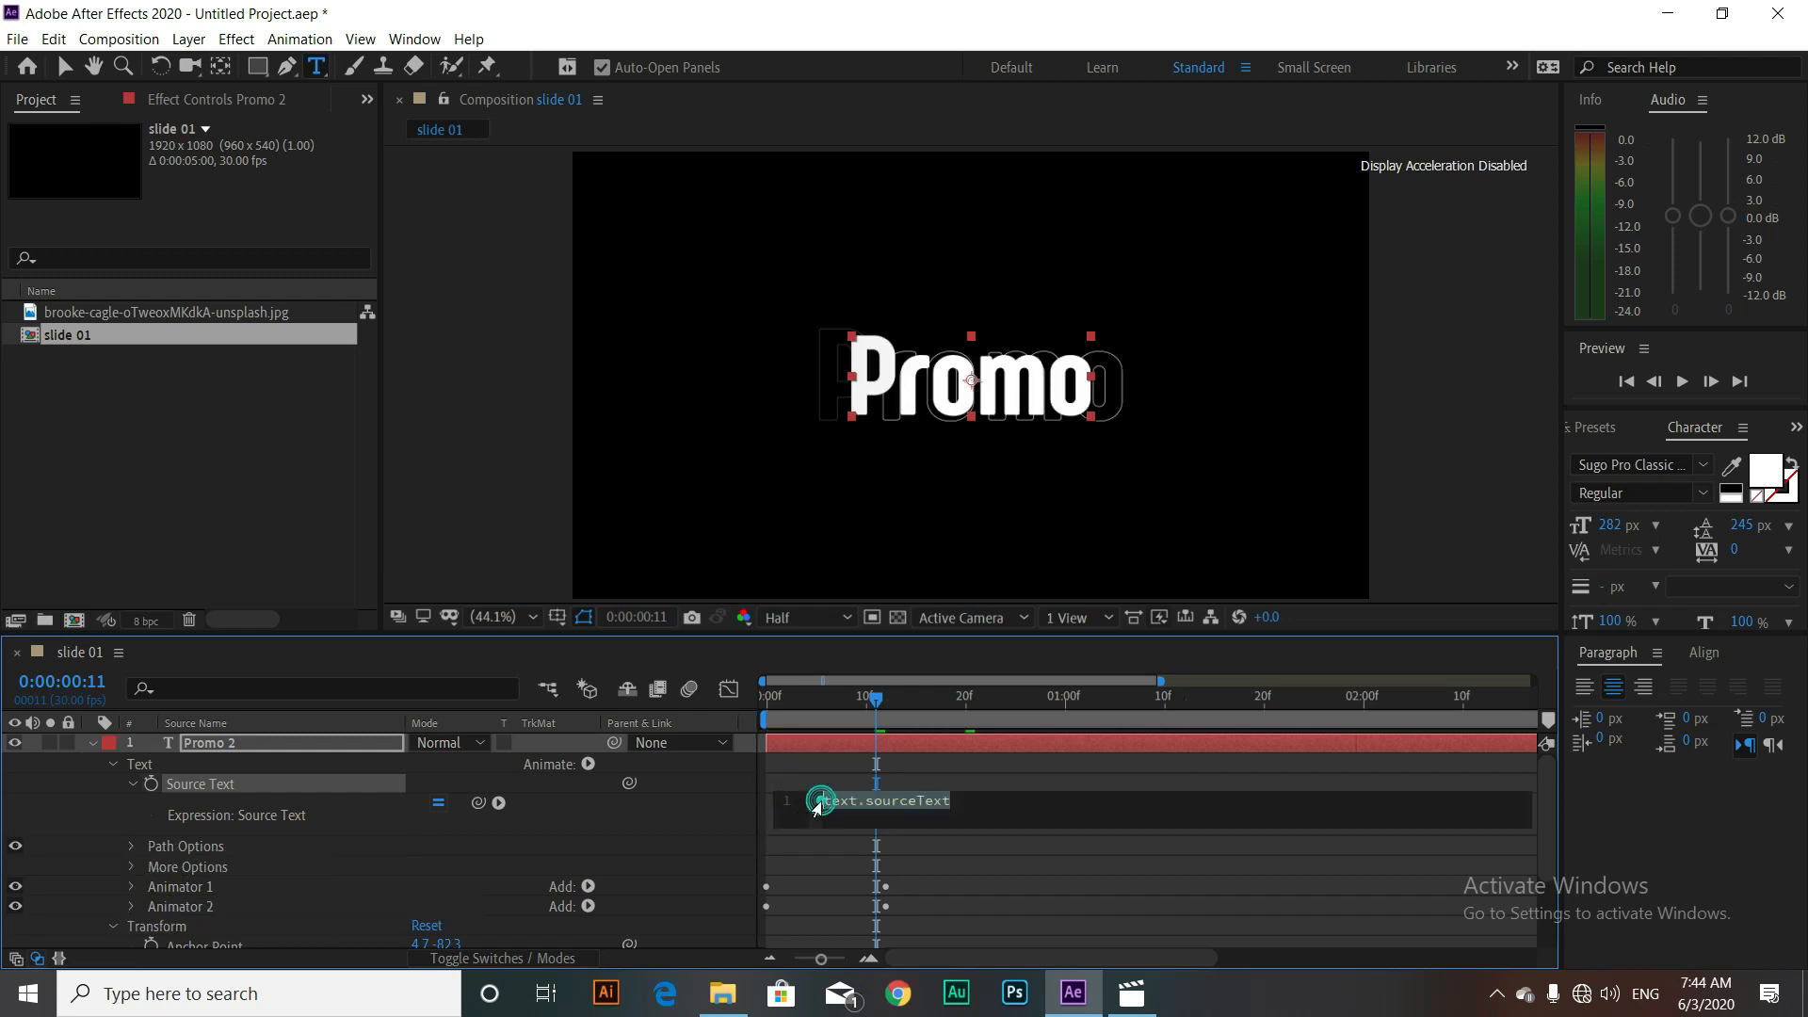
Step: Enter the Source Text expression thisComp.layer("Promo").text.sourceText and collapse the Promo 2 layer's properties
left_click(819, 801)
type("thi")
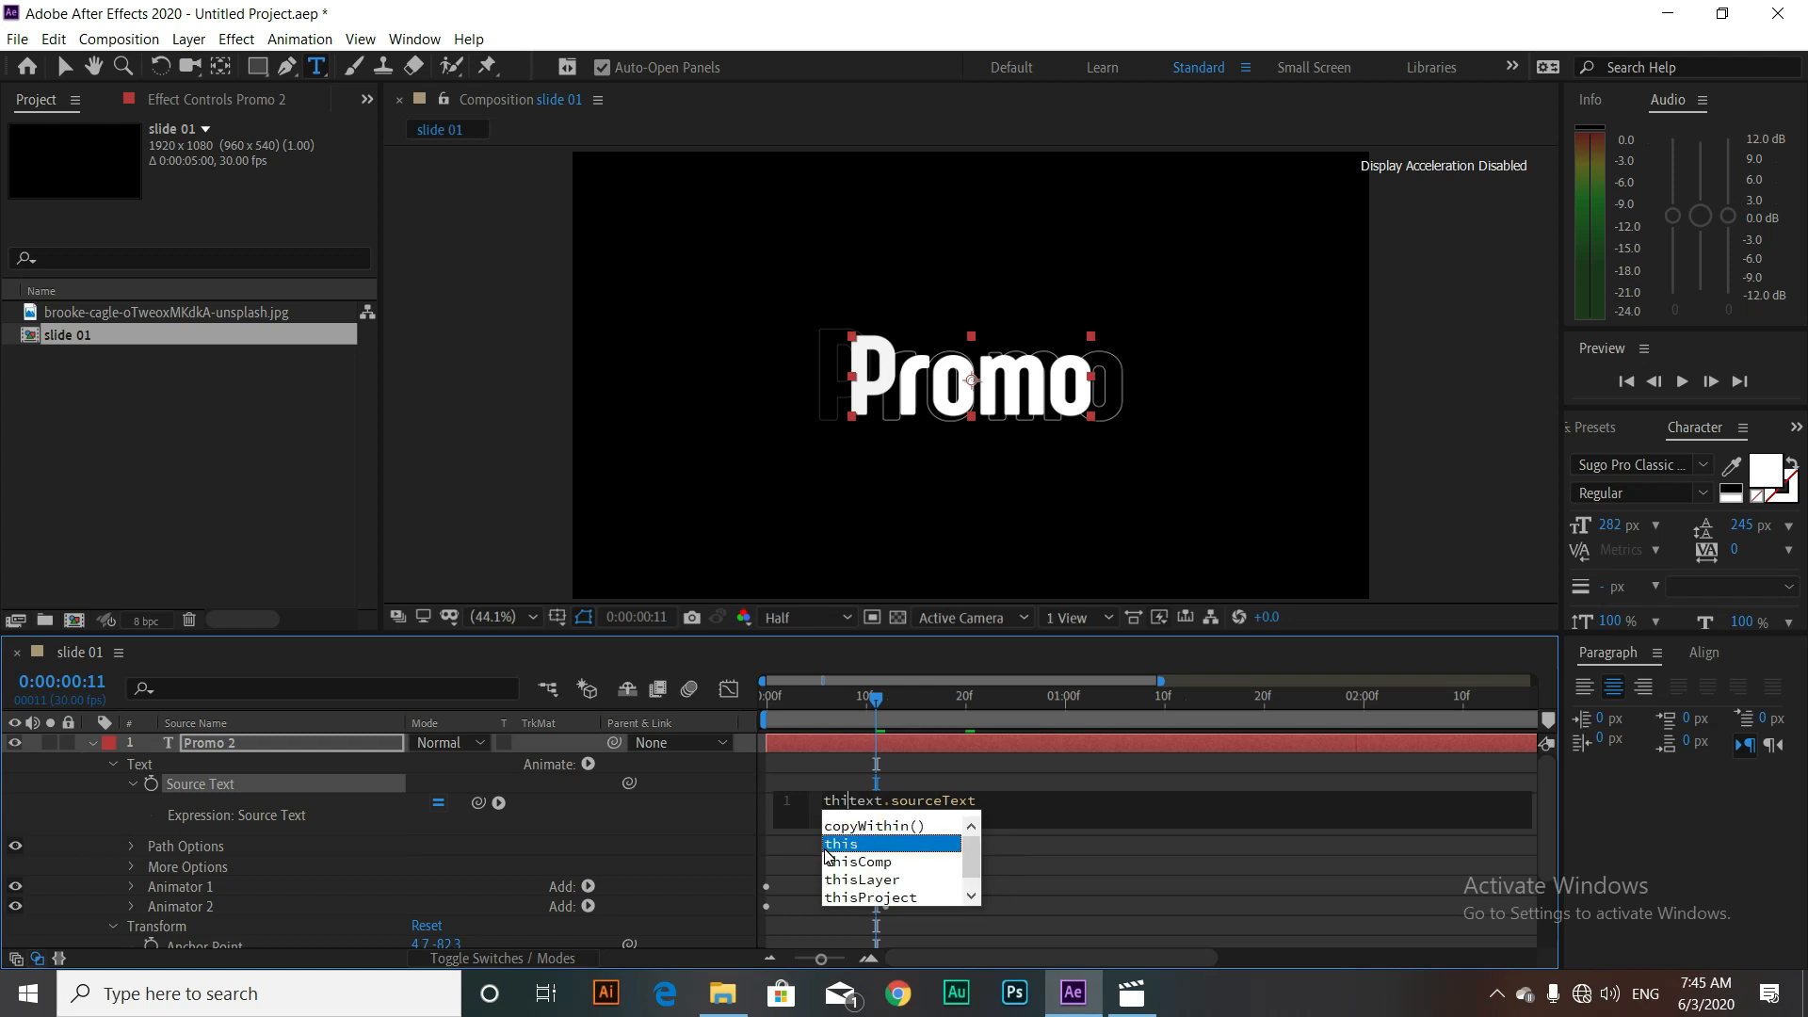
left_click(858, 860)
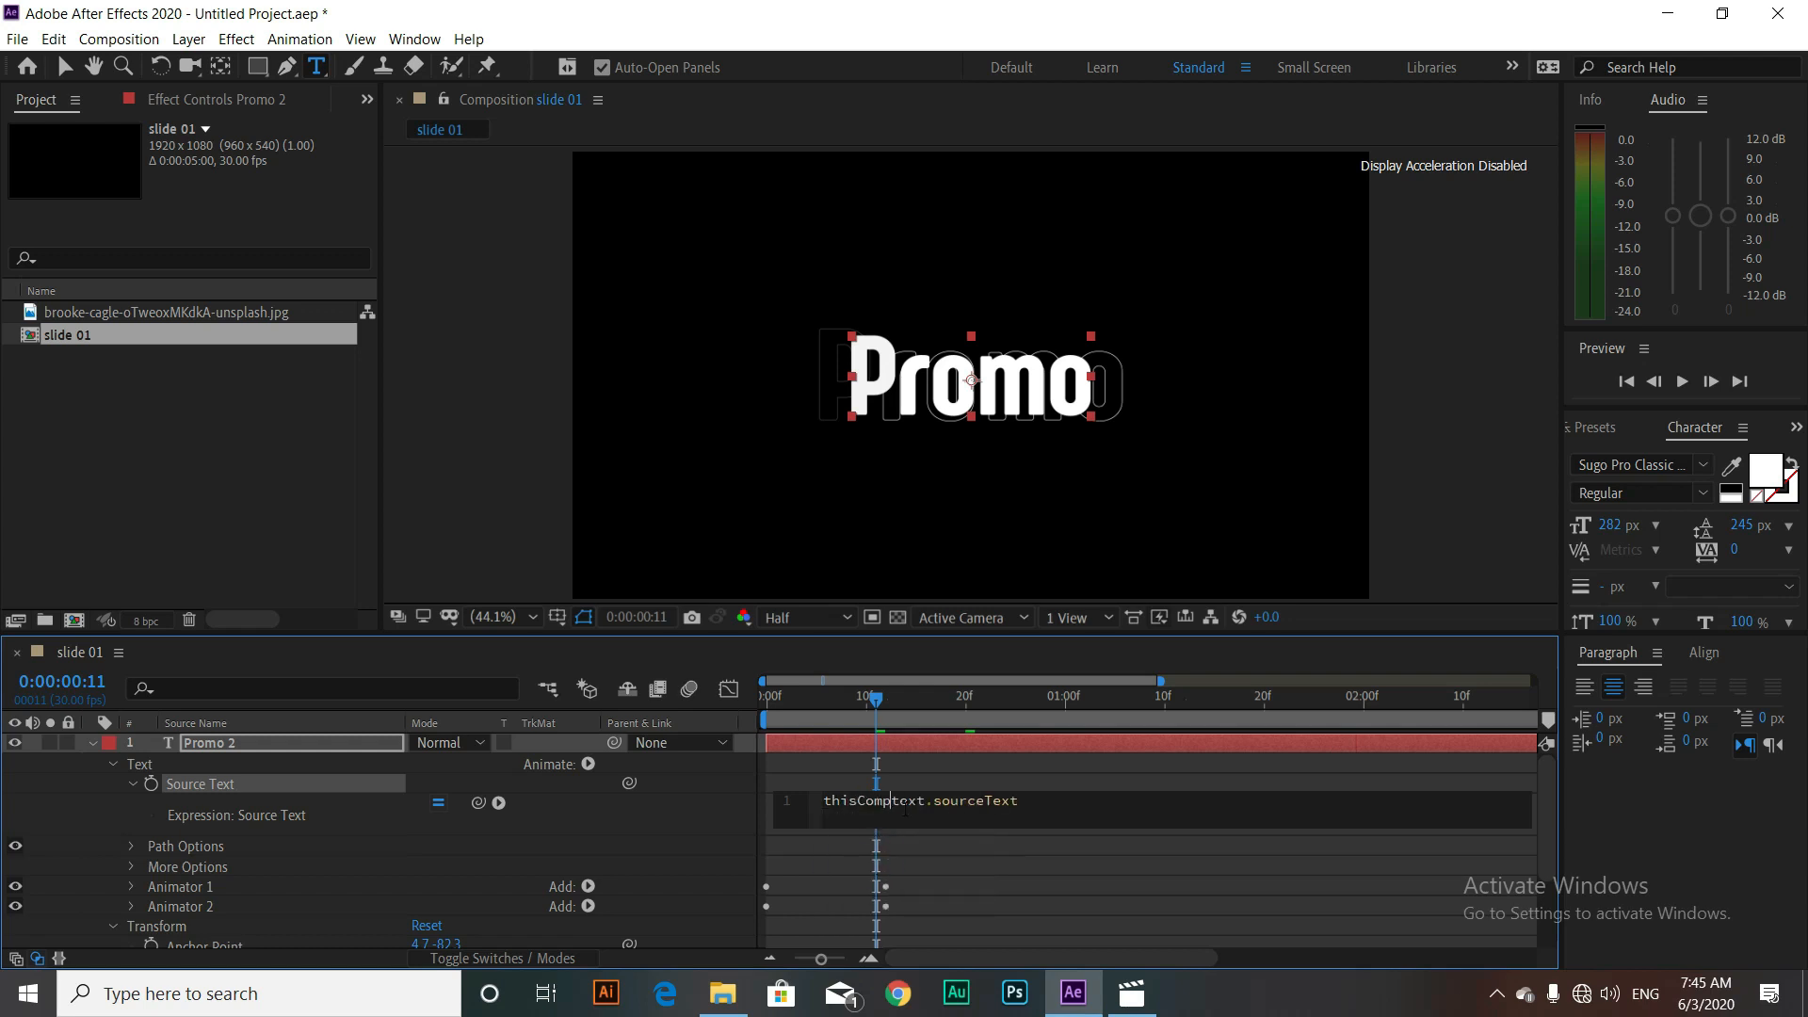
type("(")
left_click(895, 816)
left_click(906, 803)
key("BackSpace")
key("BackSpace")
type(".l")
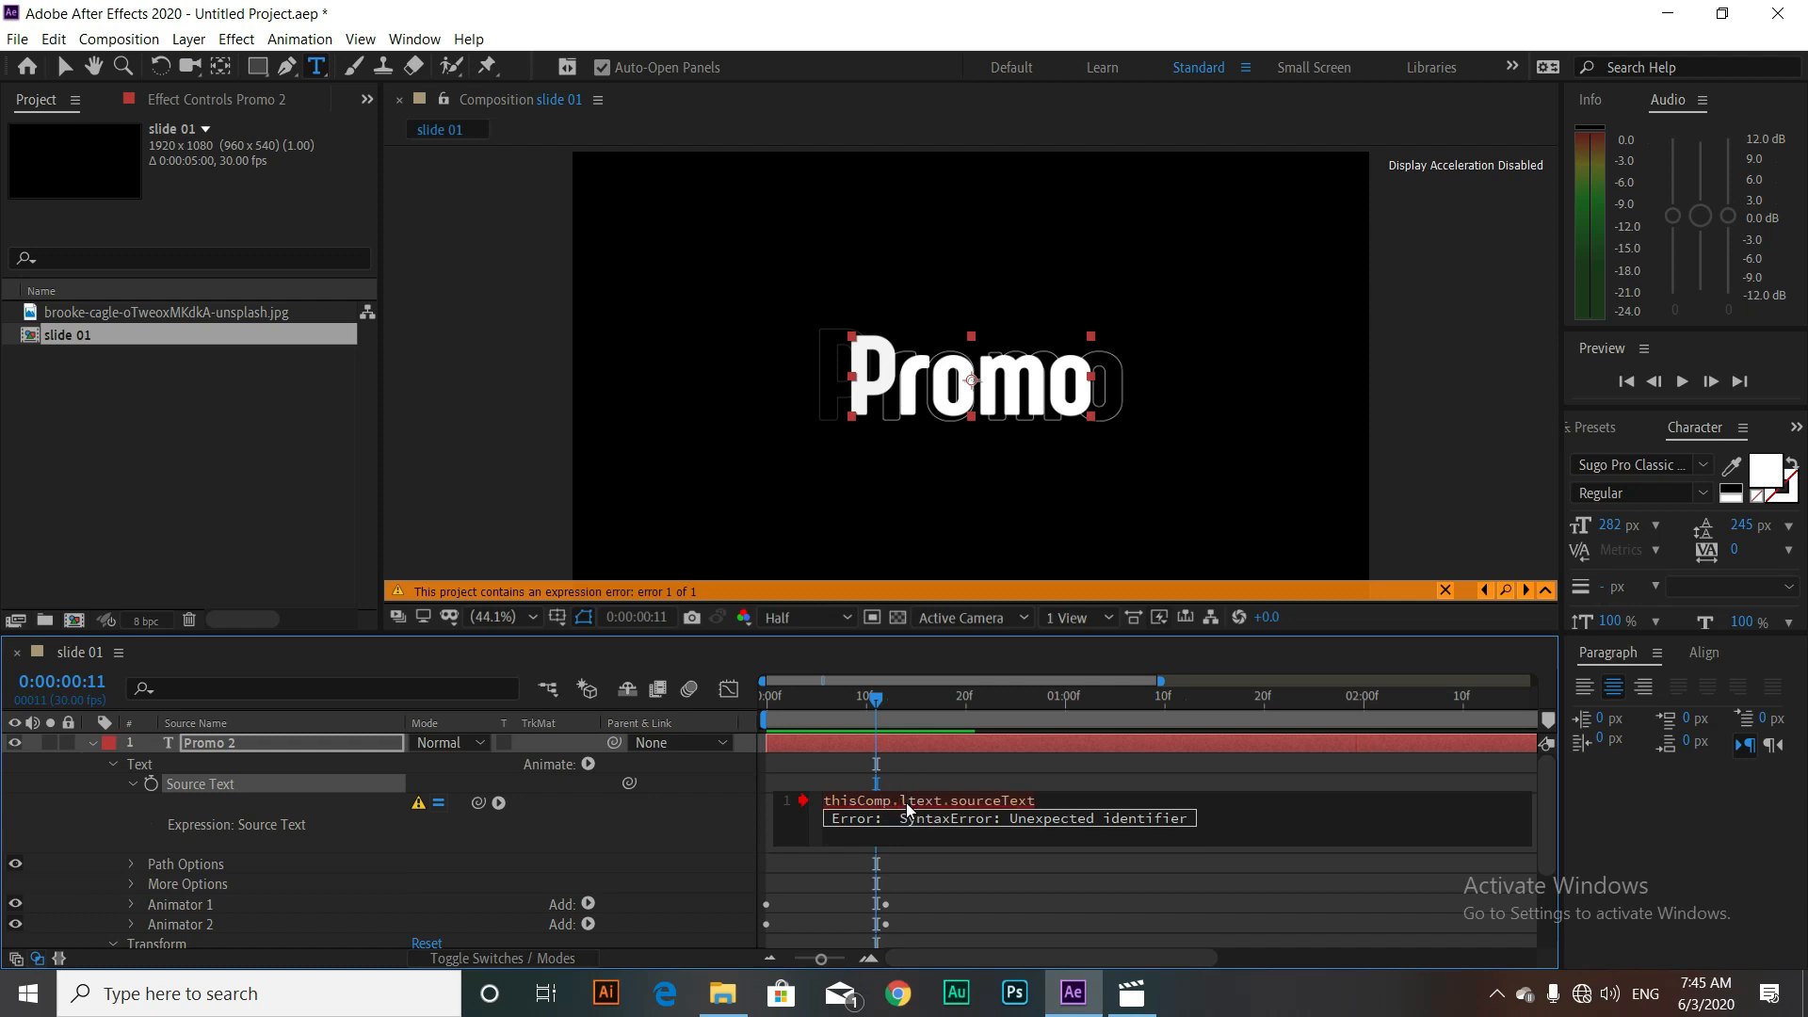
type("aye")
left_click(981, 825)
type("\"")
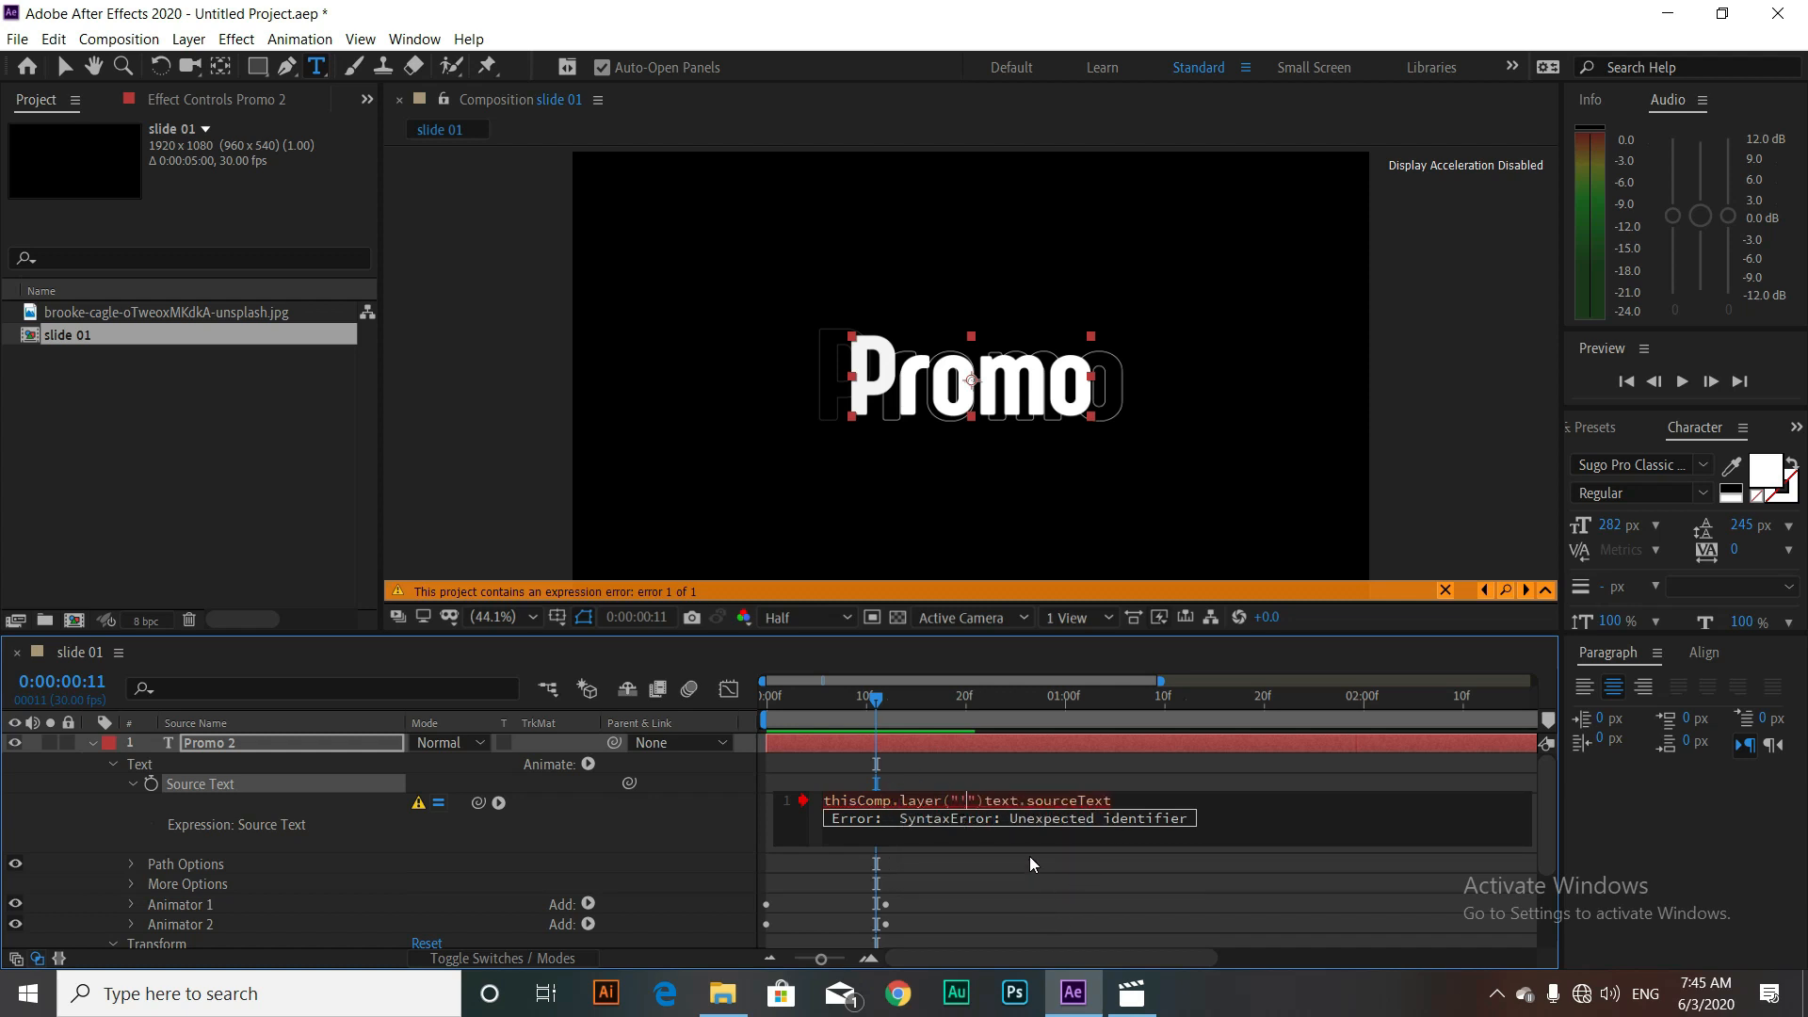
left_click(1017, 829)
type(".")
left_click(1179, 783)
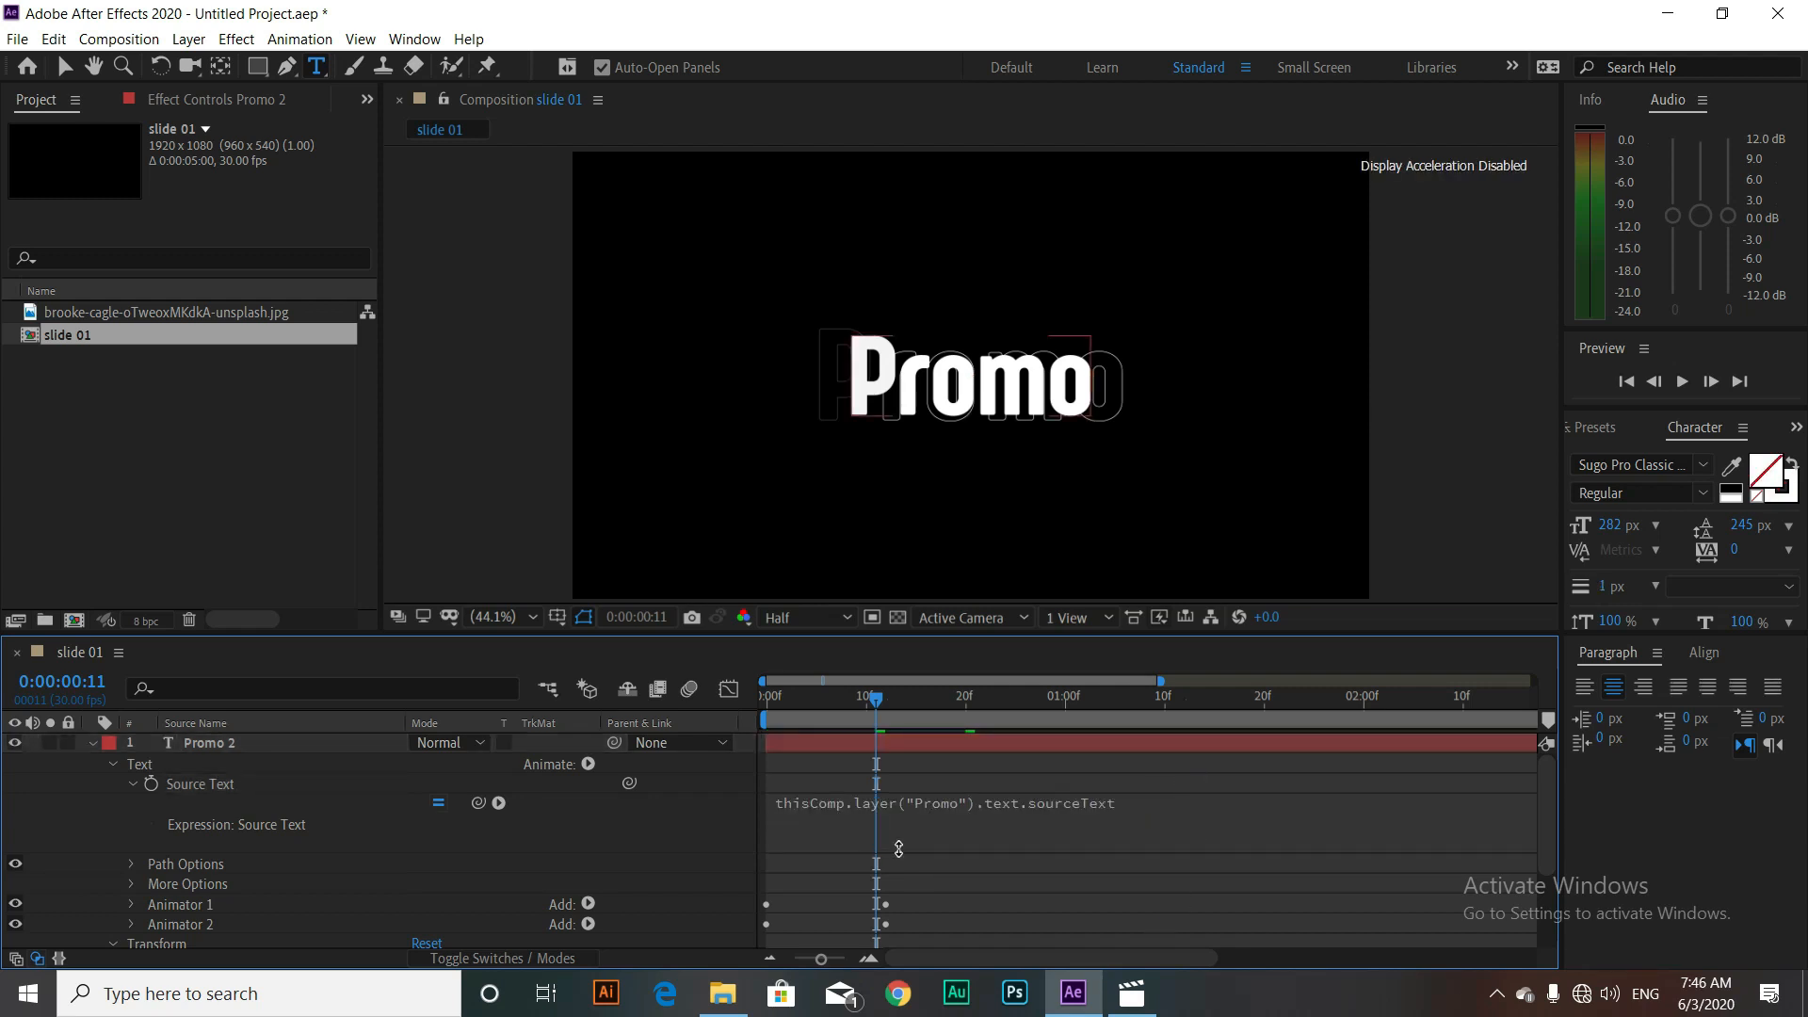
left_click(92, 743)
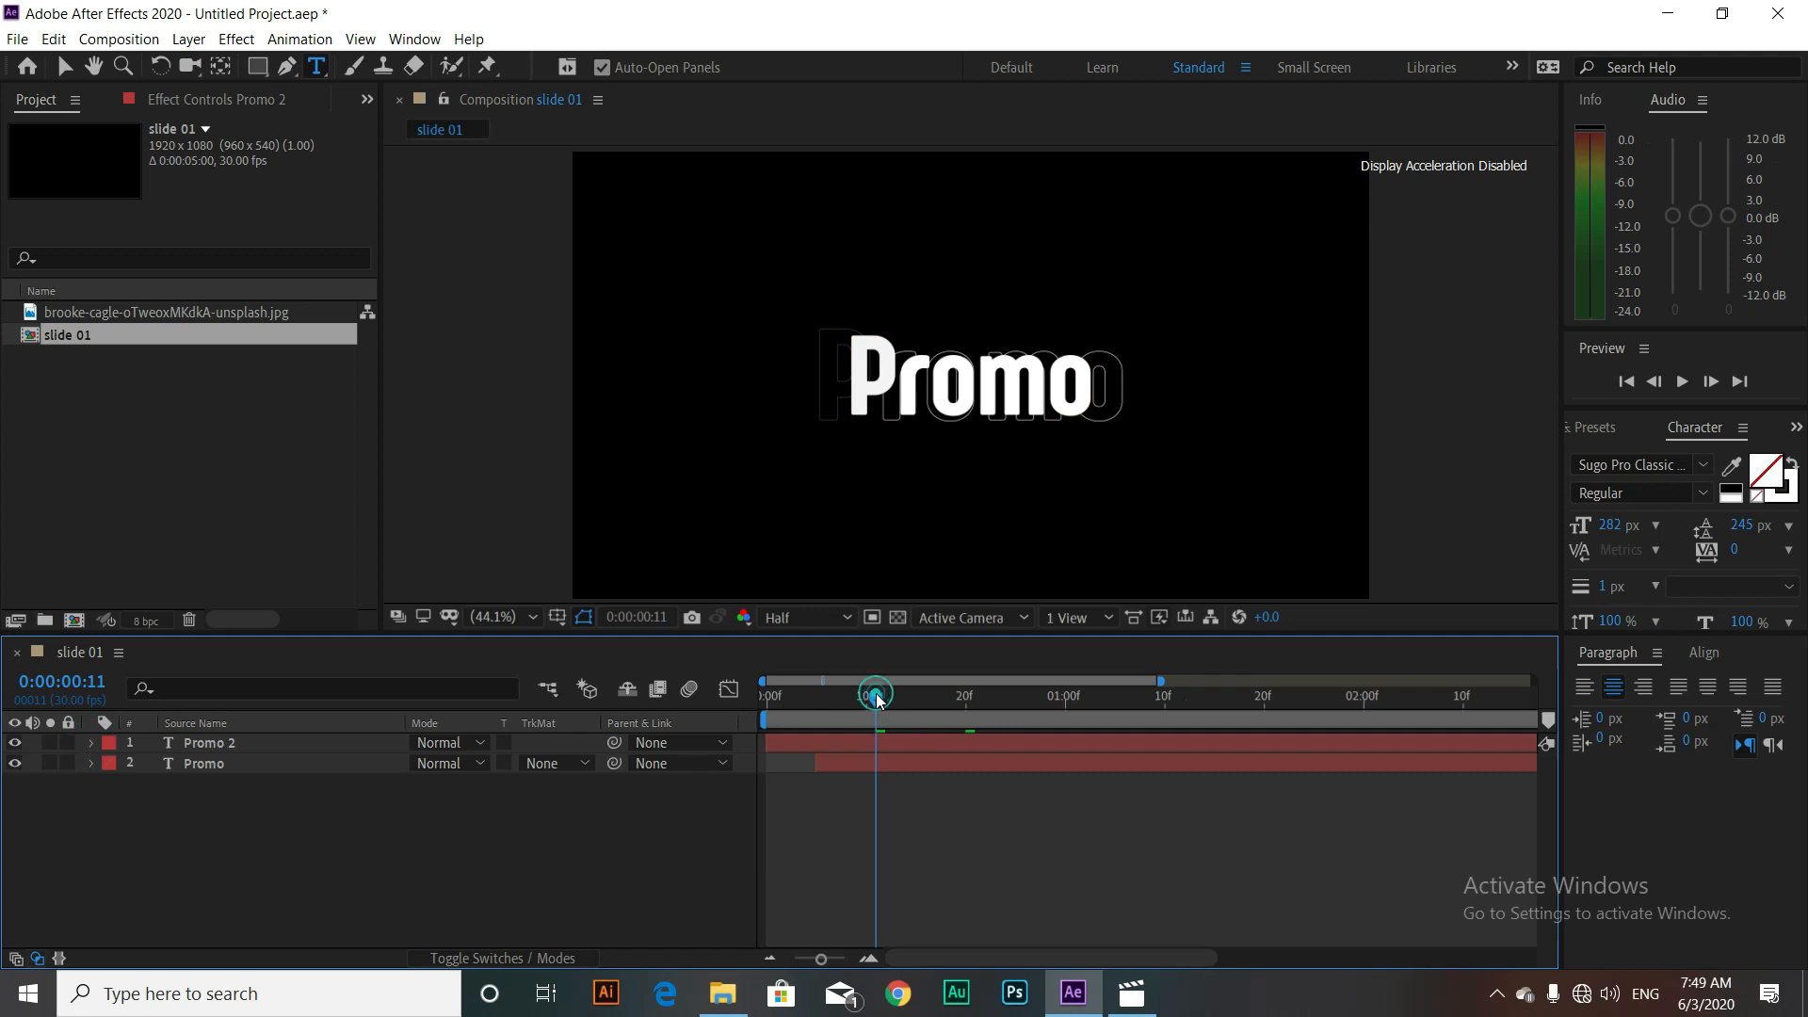
Step: Try parenting the Promo 2 layer to the Promo layer, check the motion at 0:00:00:09, and reset the parent to None
left_click_drag(875, 698, 578, 823)
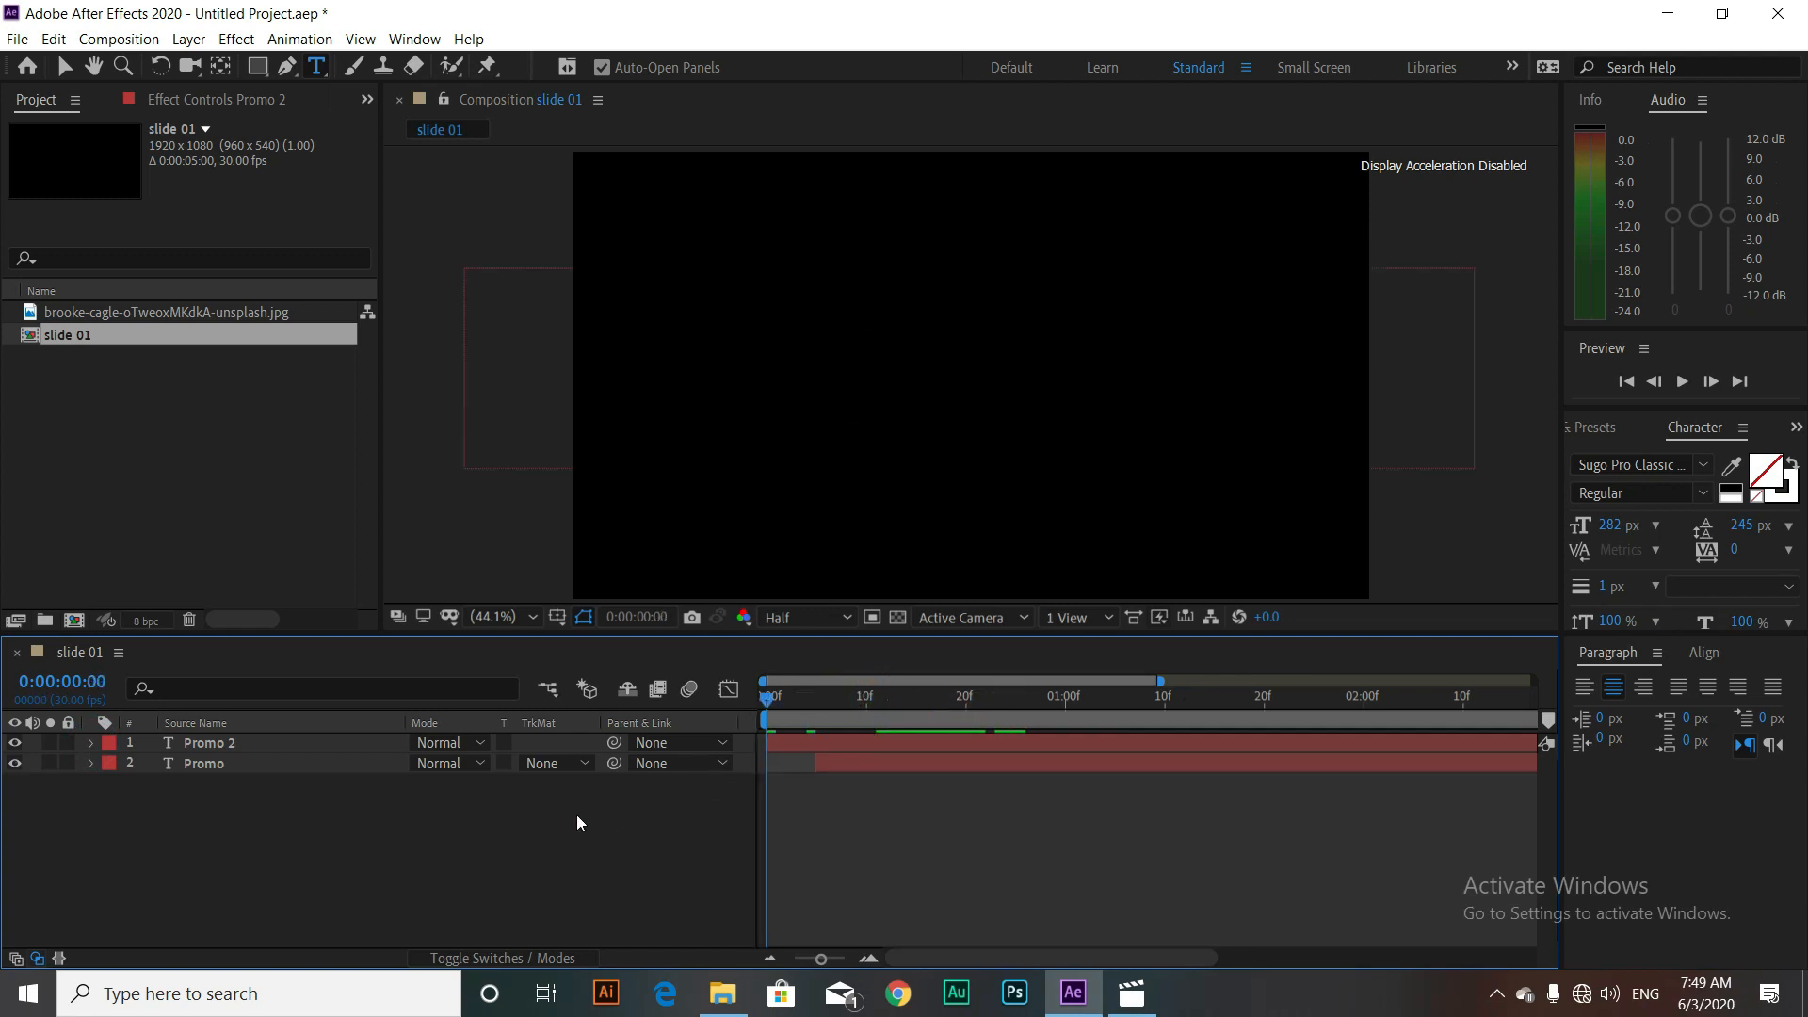
left_click(711, 743)
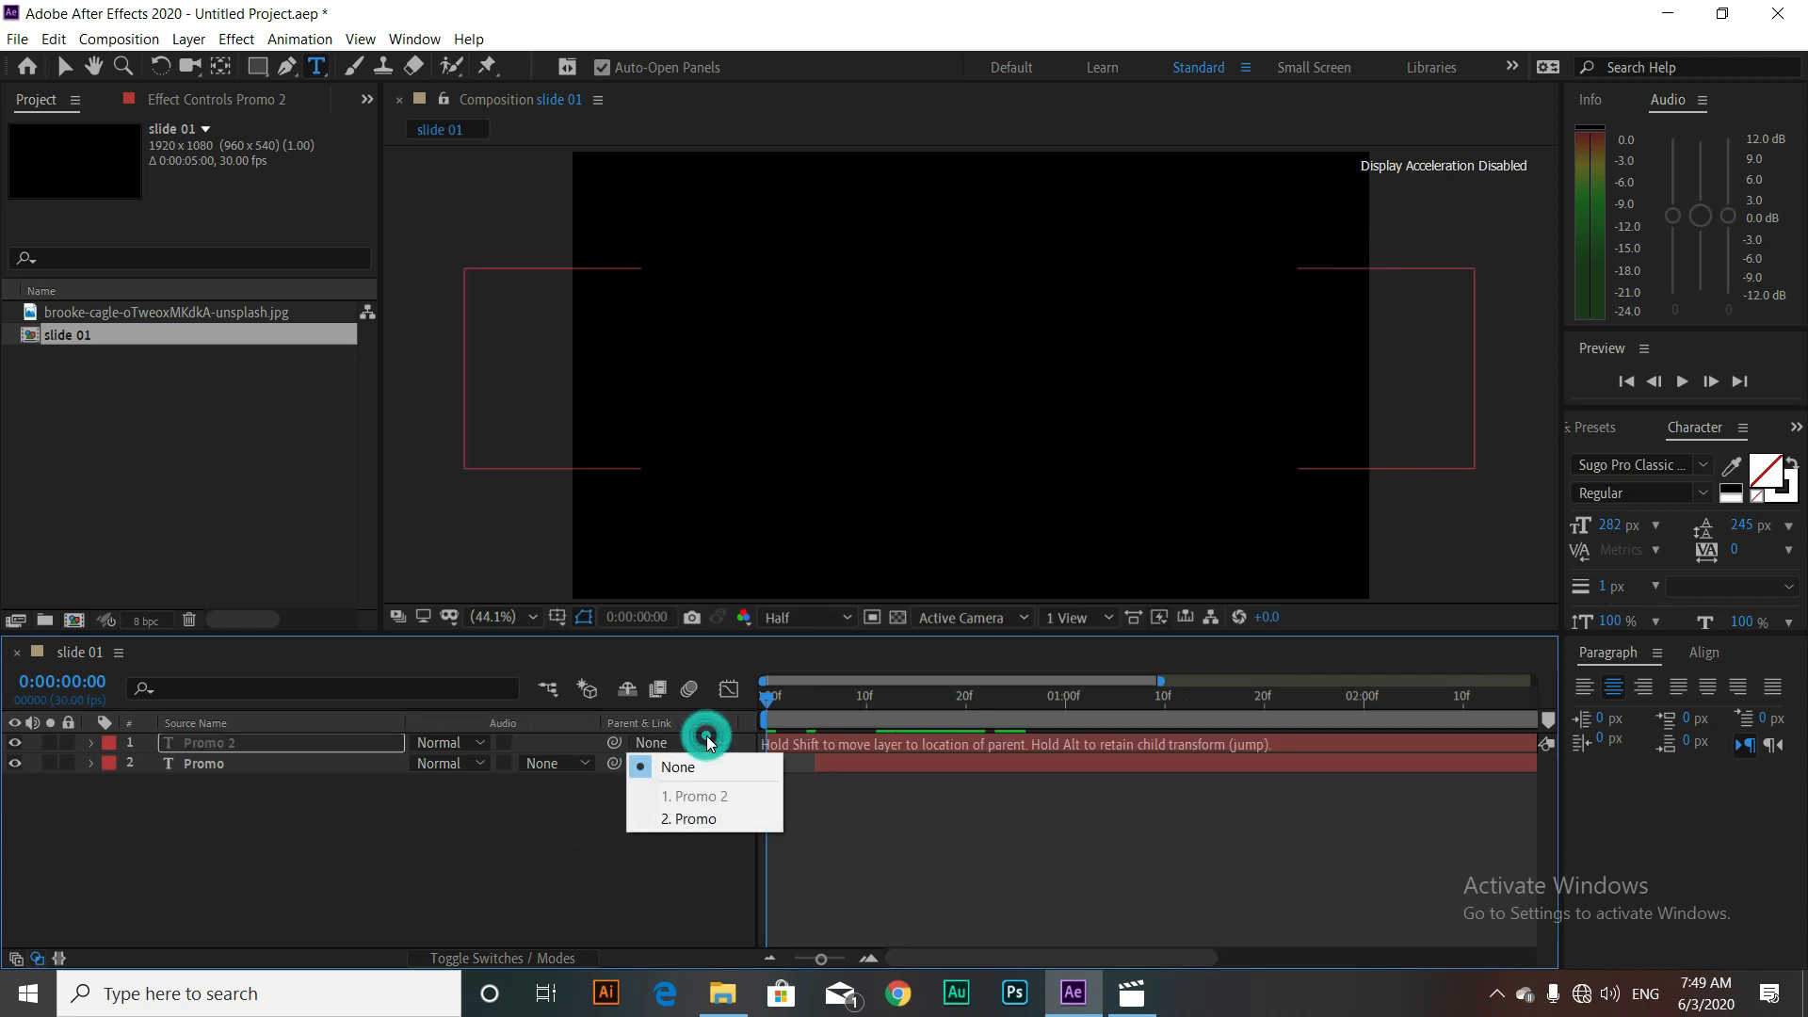
left_click(702, 819)
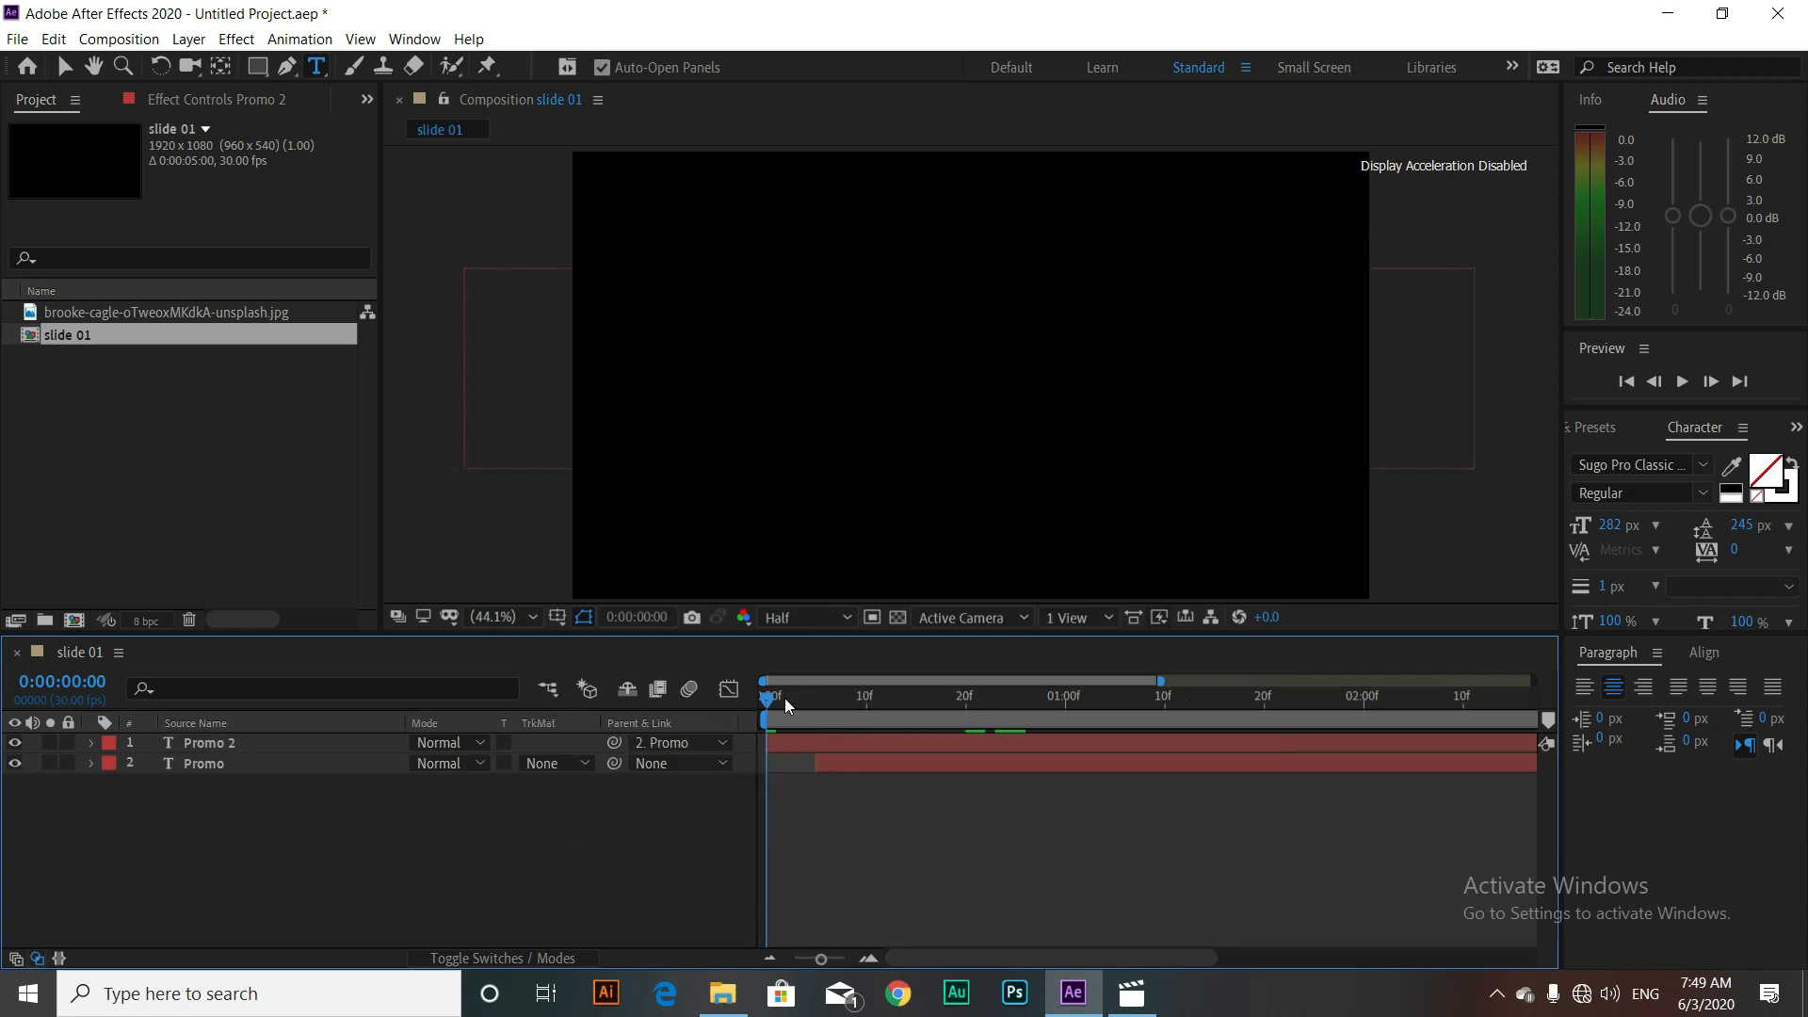
left_click_drag(766, 698, 856, 702)
left_click(655, 744)
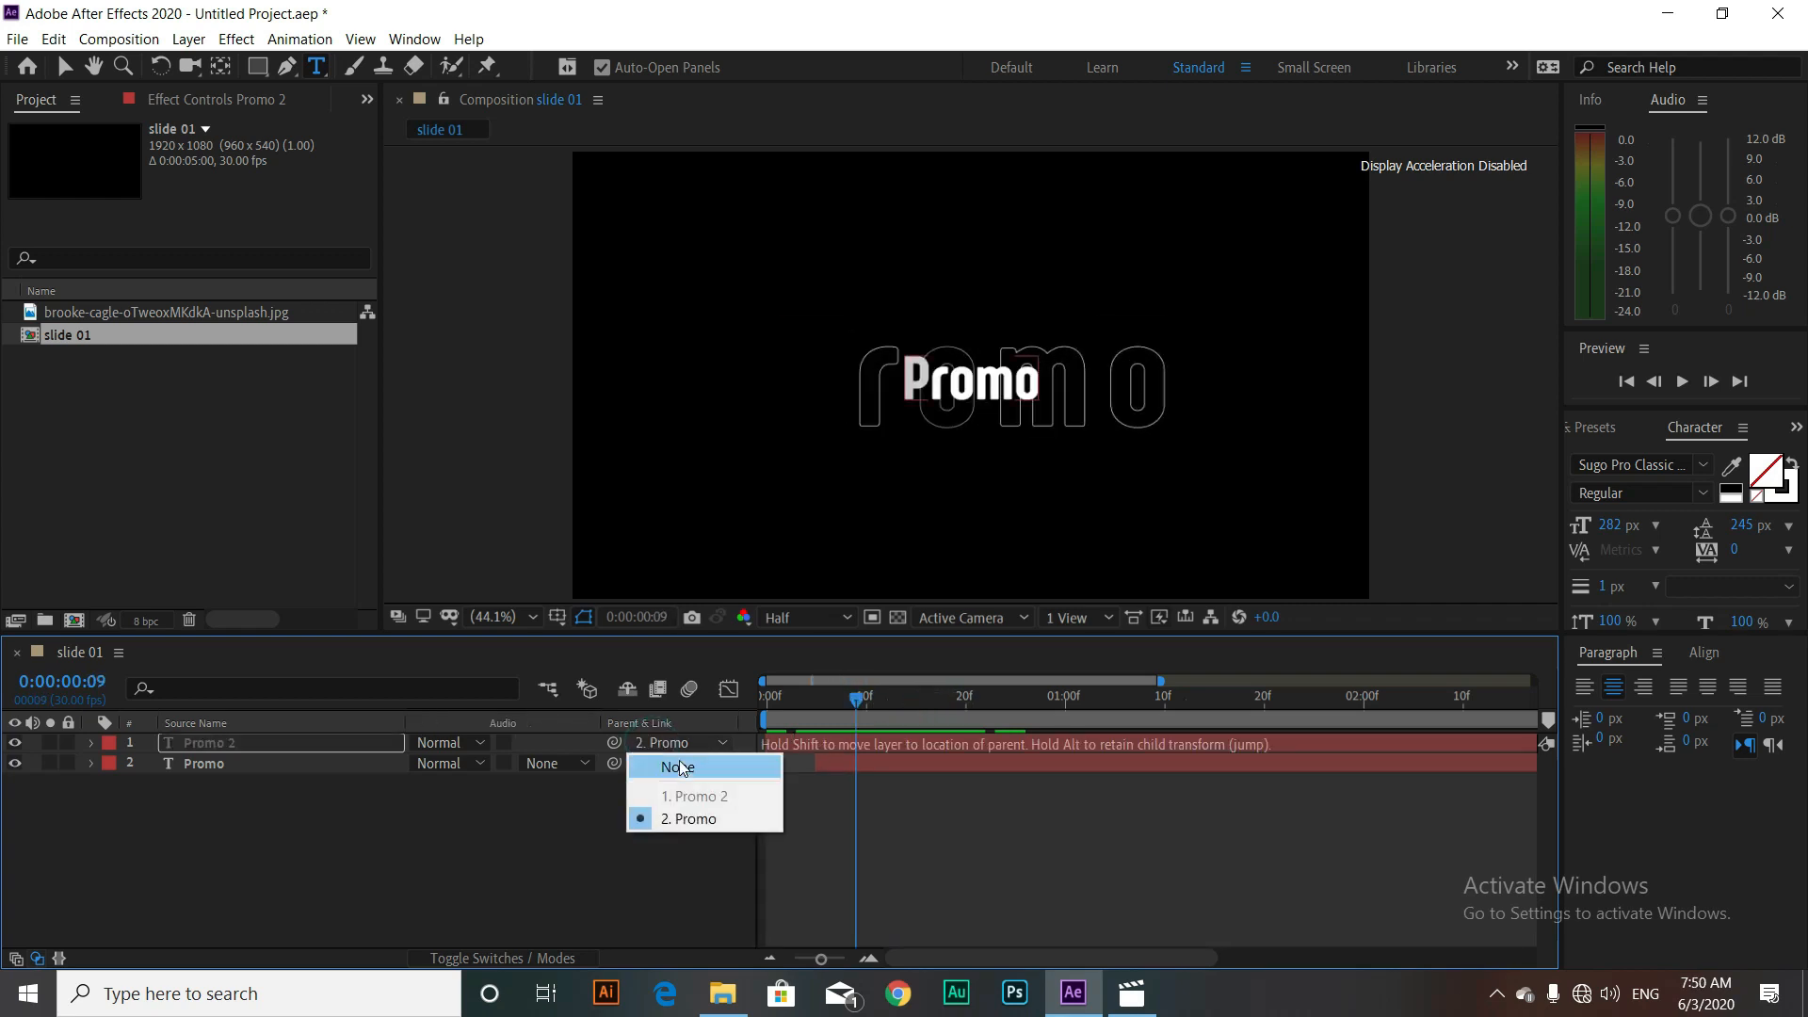
left_click(680, 763)
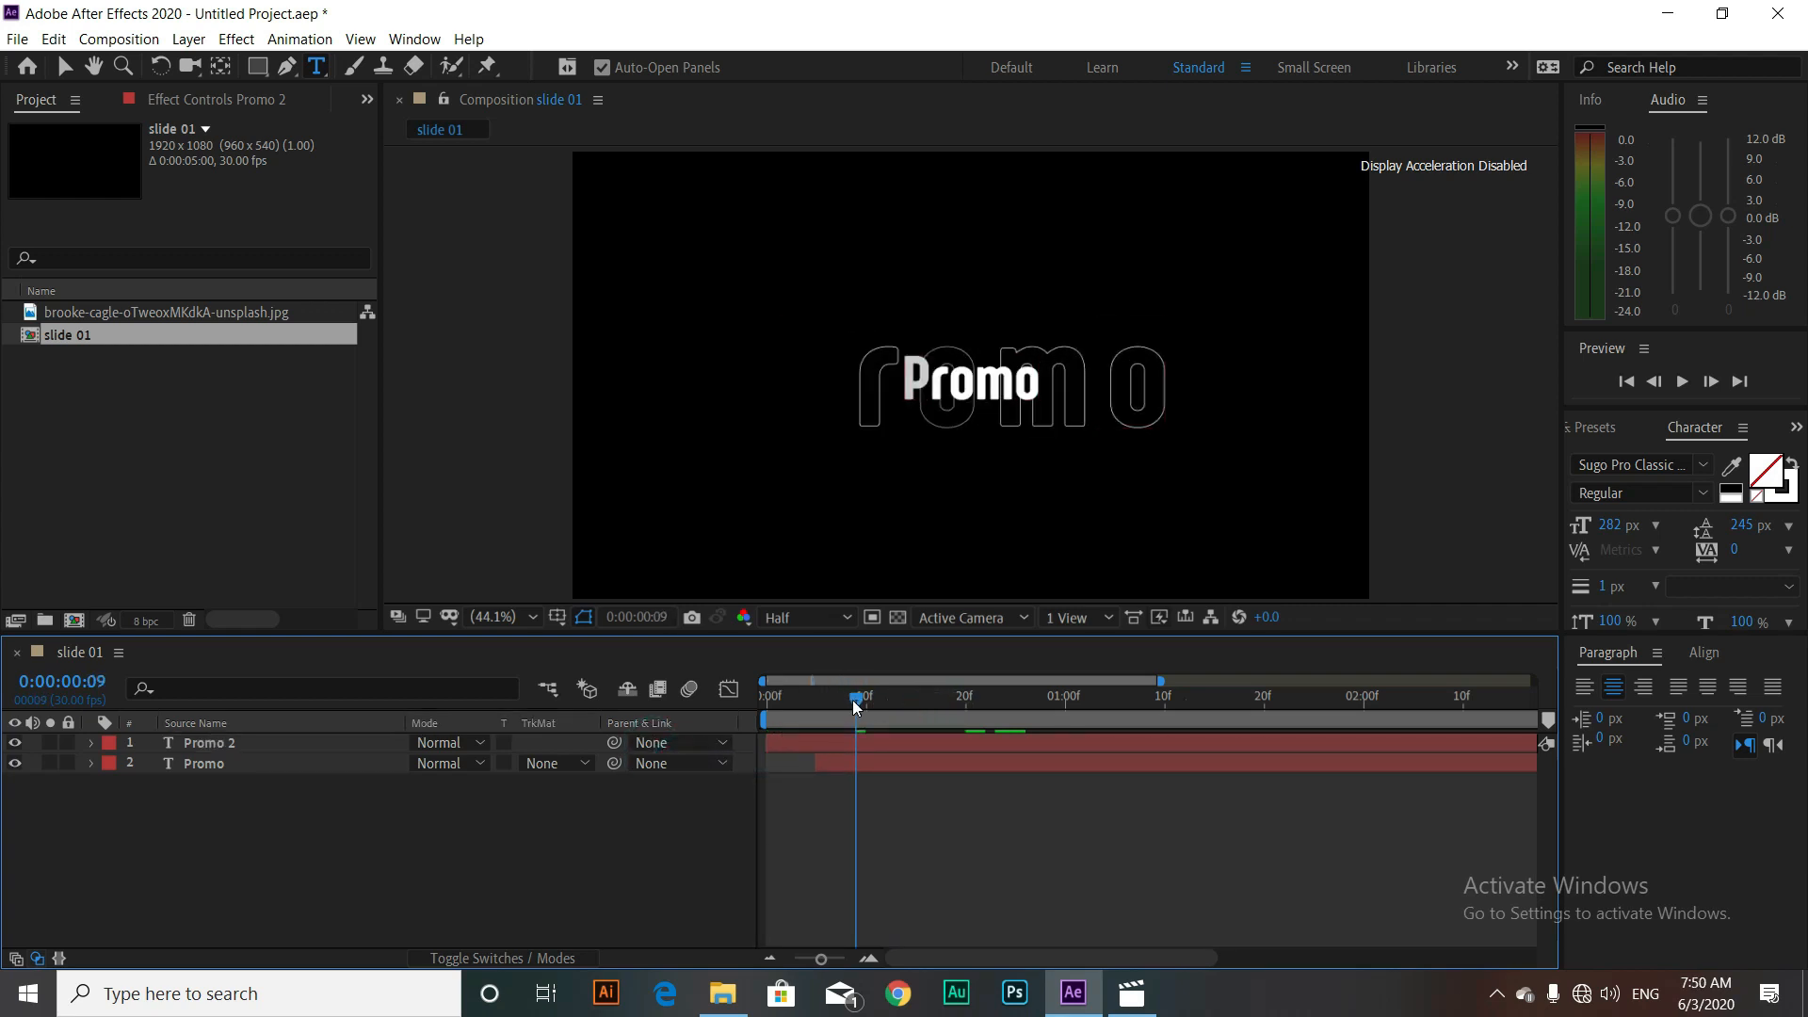
left_click_drag(856, 702, 935, 702)
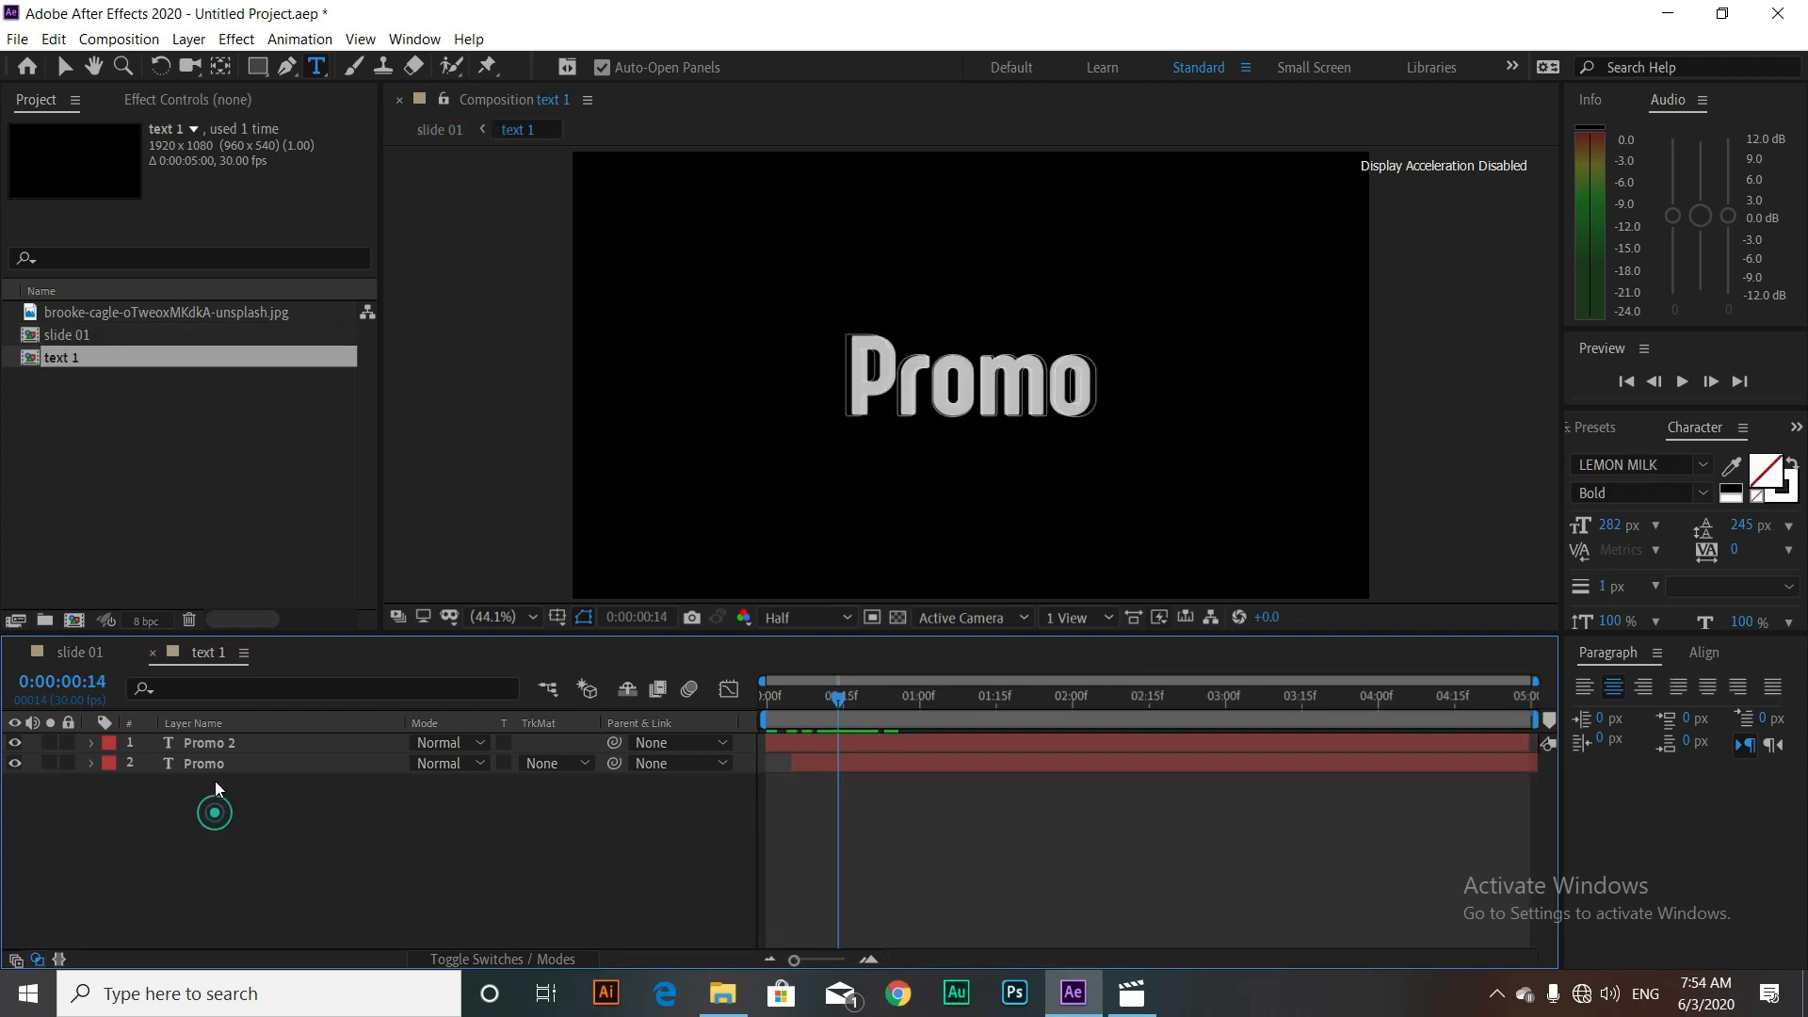
Step: Set the font of both Promo layers in the text 1 composition to LEMON MILK Bold Italic
left_click_drag(213, 807, 223, 747)
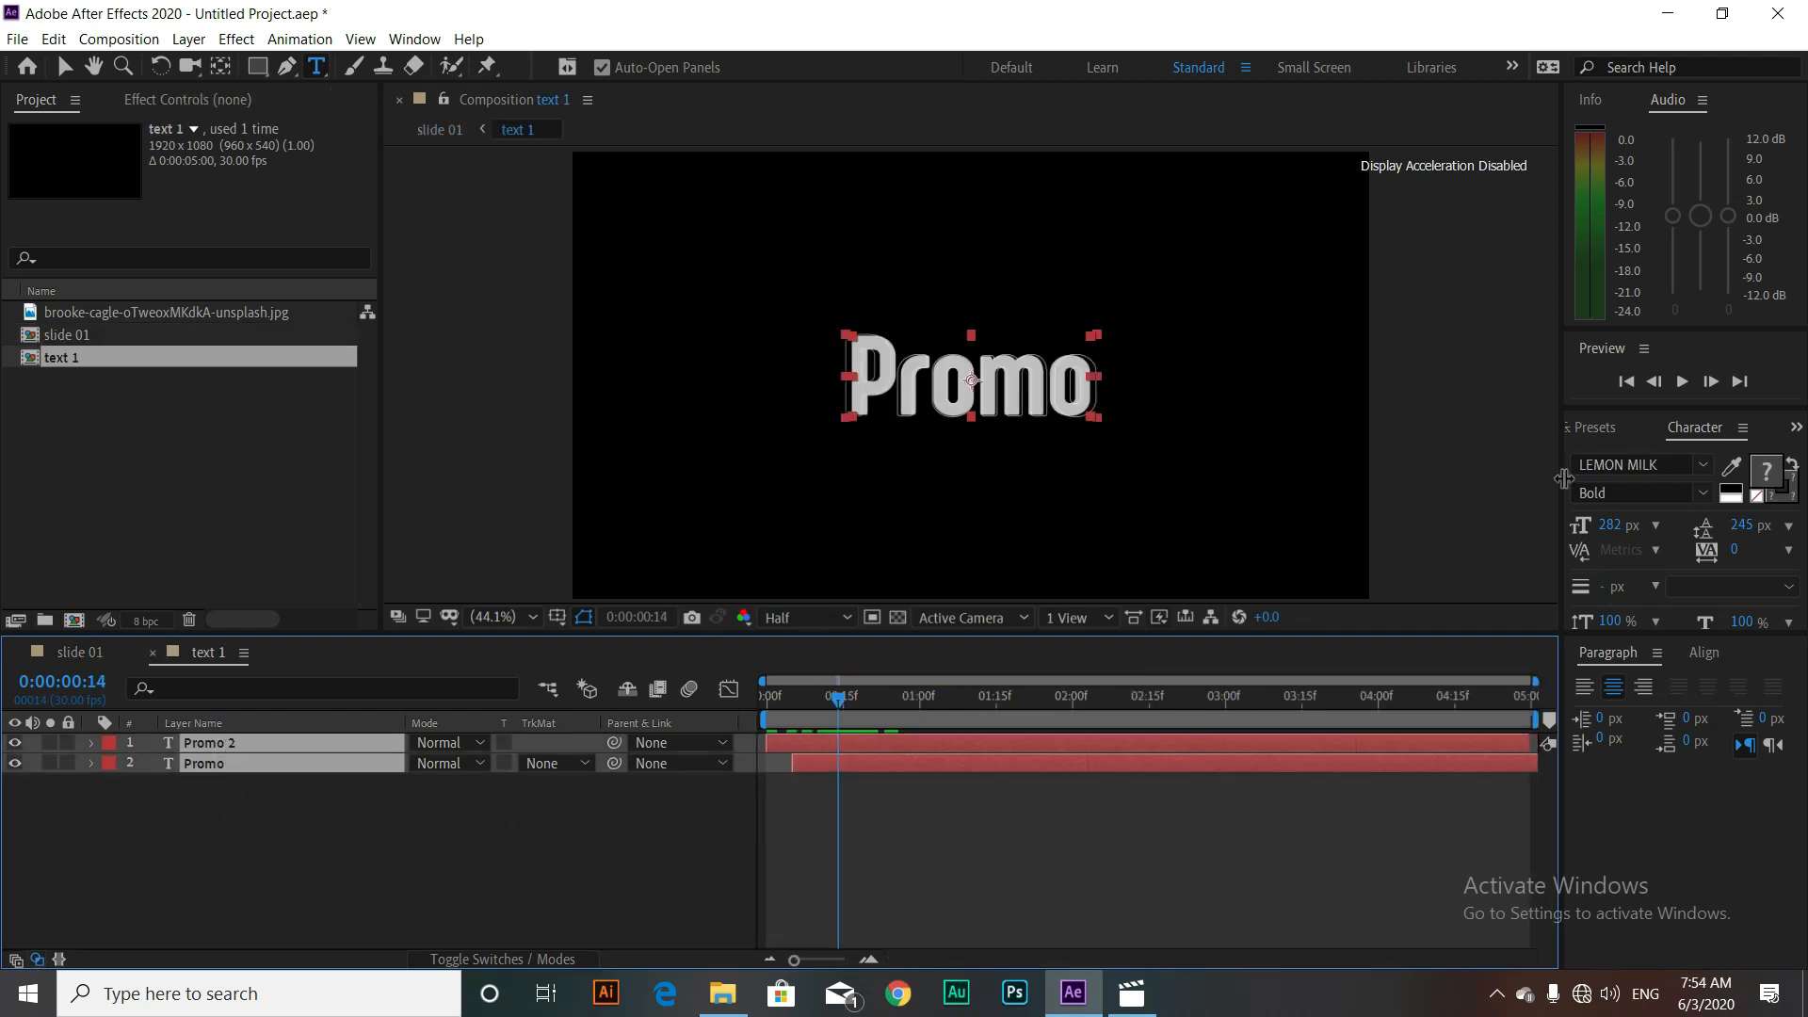
left_click(1704, 464)
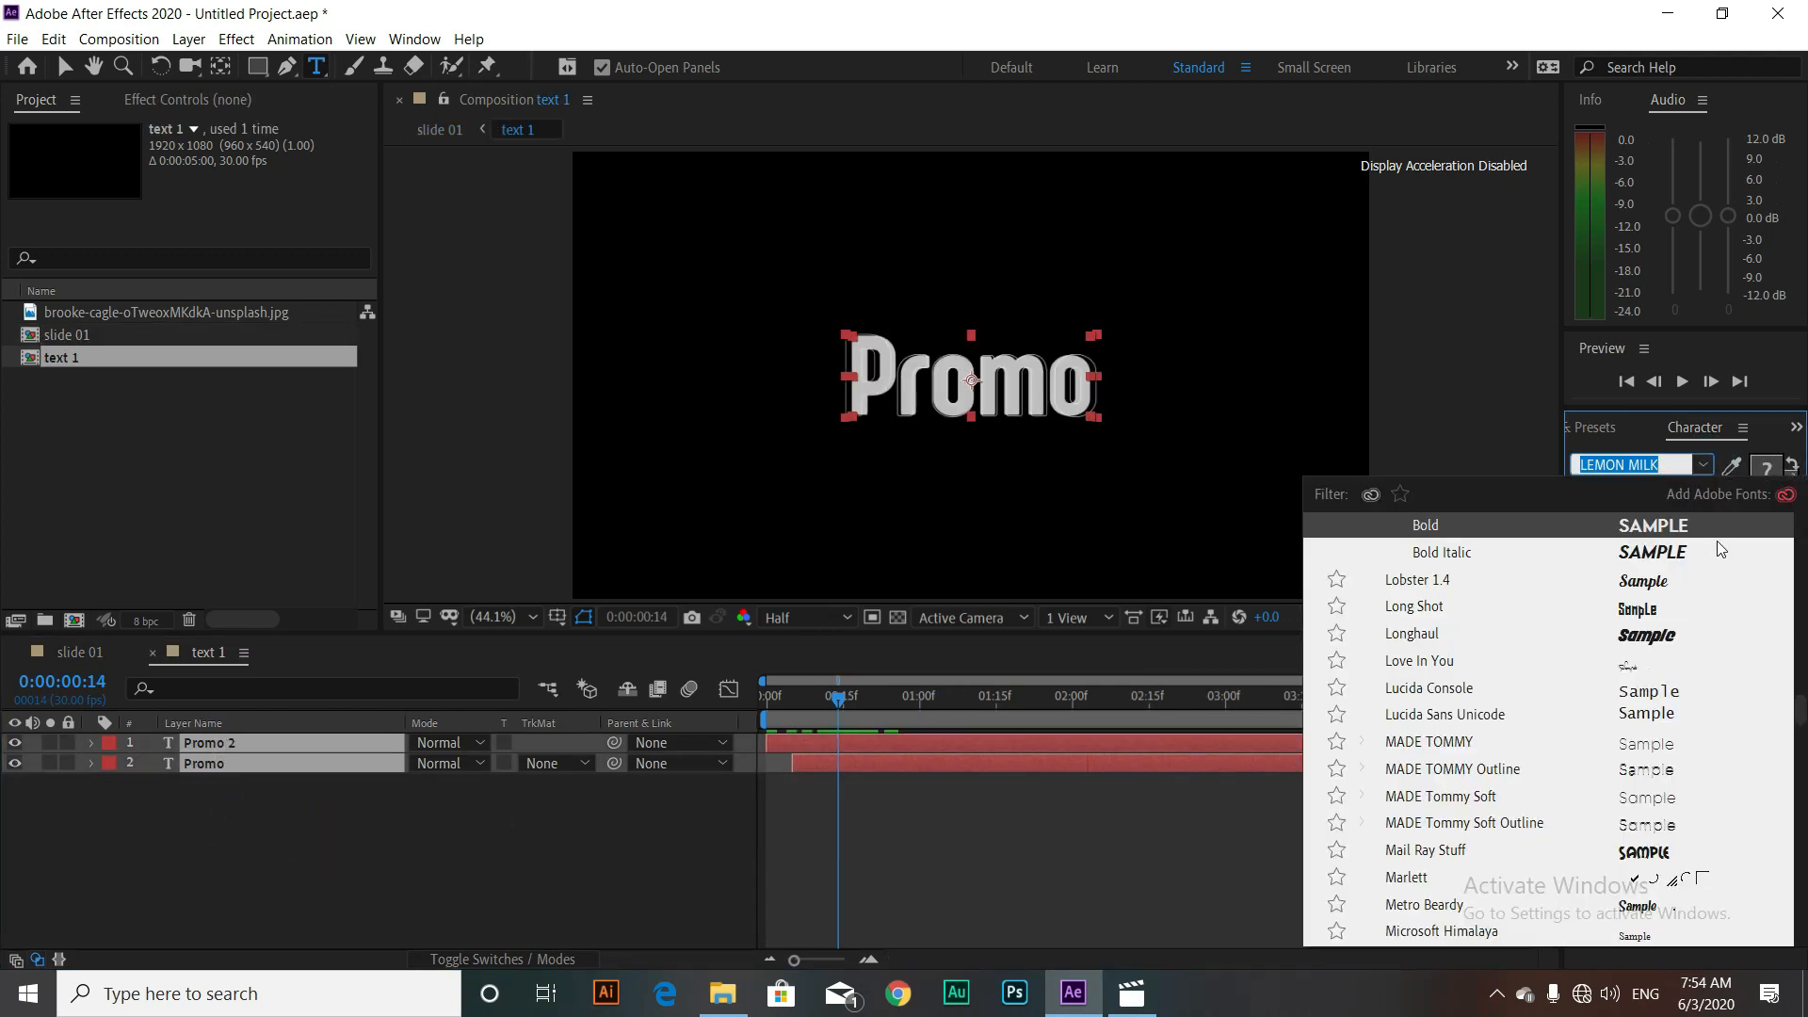
left_click(1717, 549)
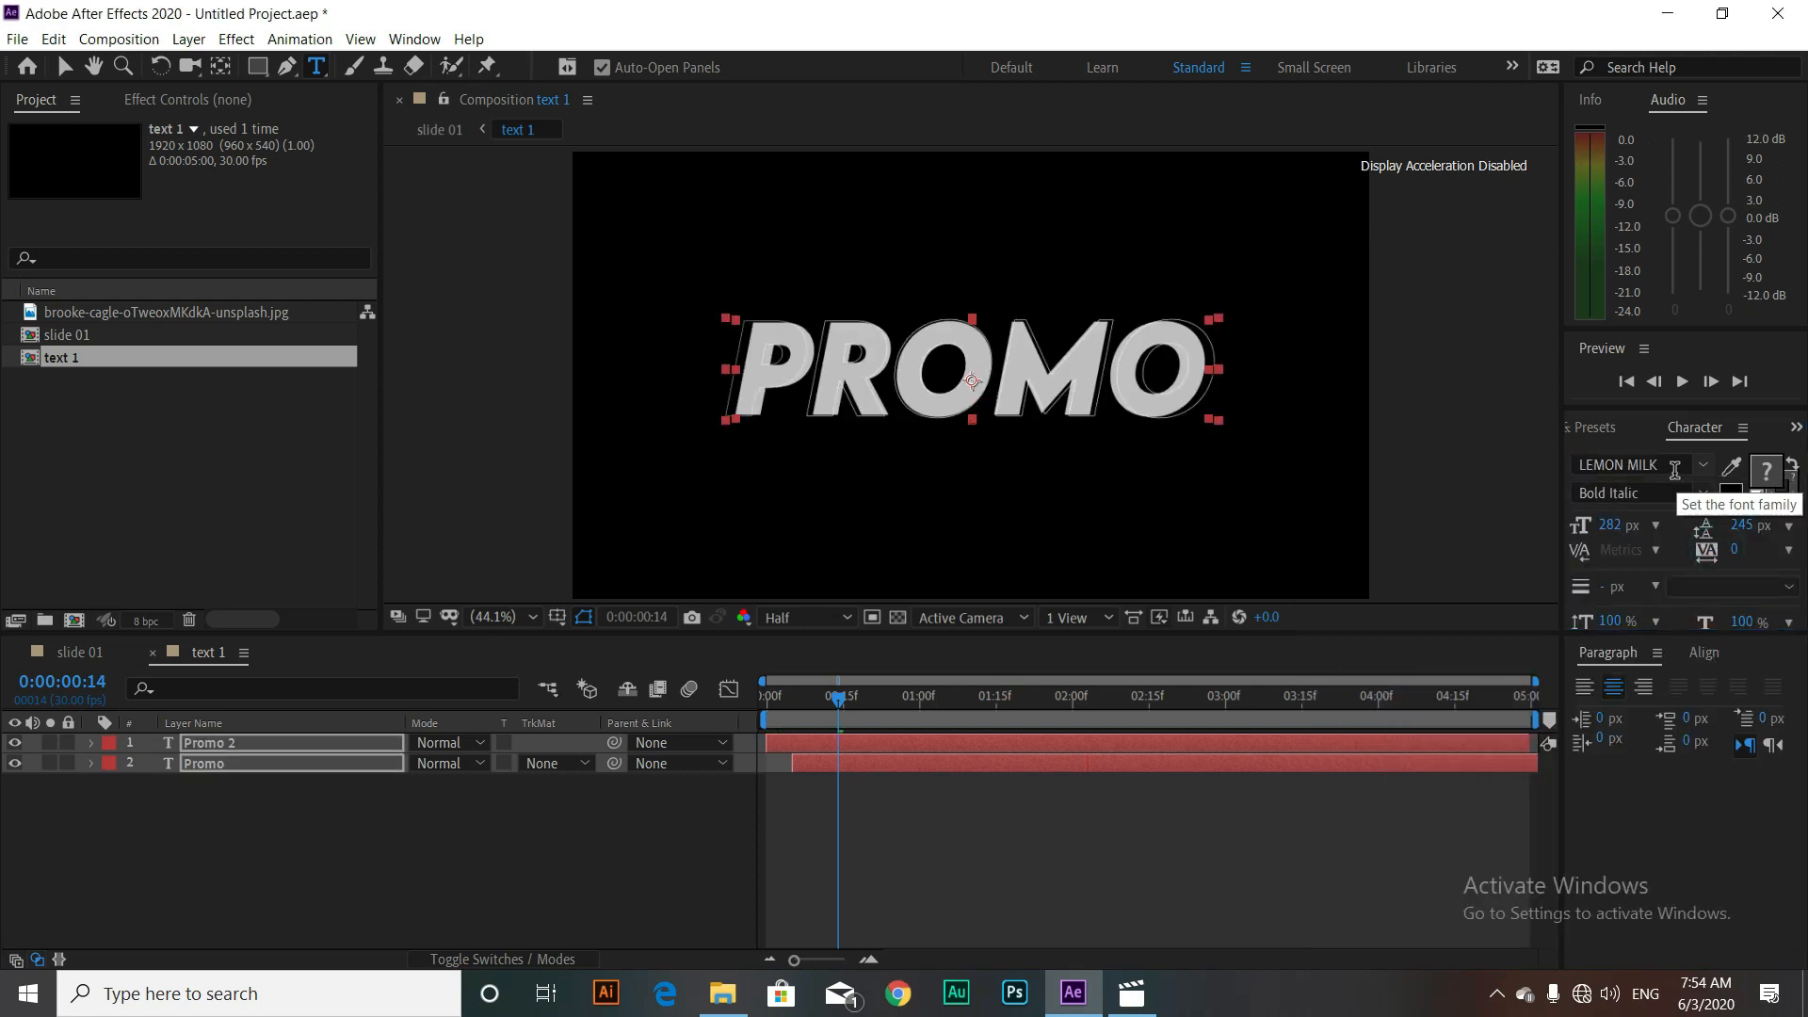
left_click(682, 839)
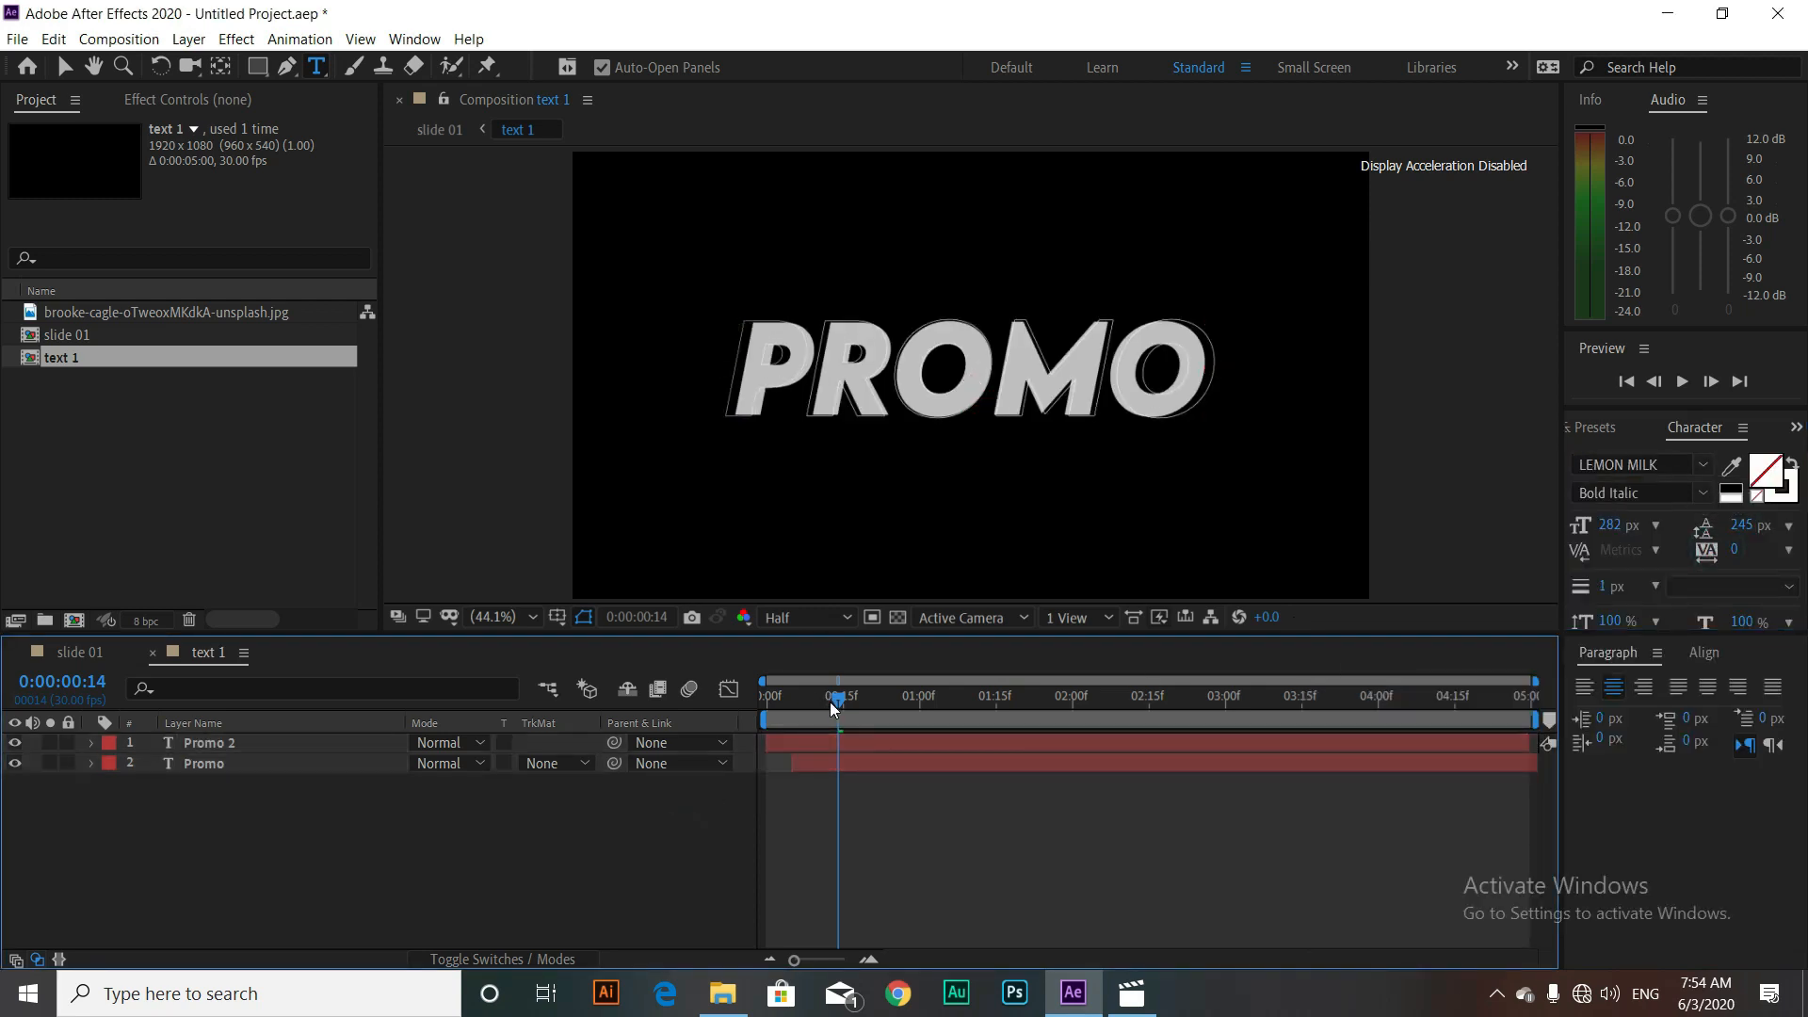
mouse_move(839, 706)
left_mouse_down()
mouse_move(924, 701)
mouse_move(841, 704)
left_mouse_up()
Step: Place brooke-cagle-oTweoxMKdkA-unsplash.jpg in the slide 01 composition beneath the text 1 layer
left_click(83, 653)
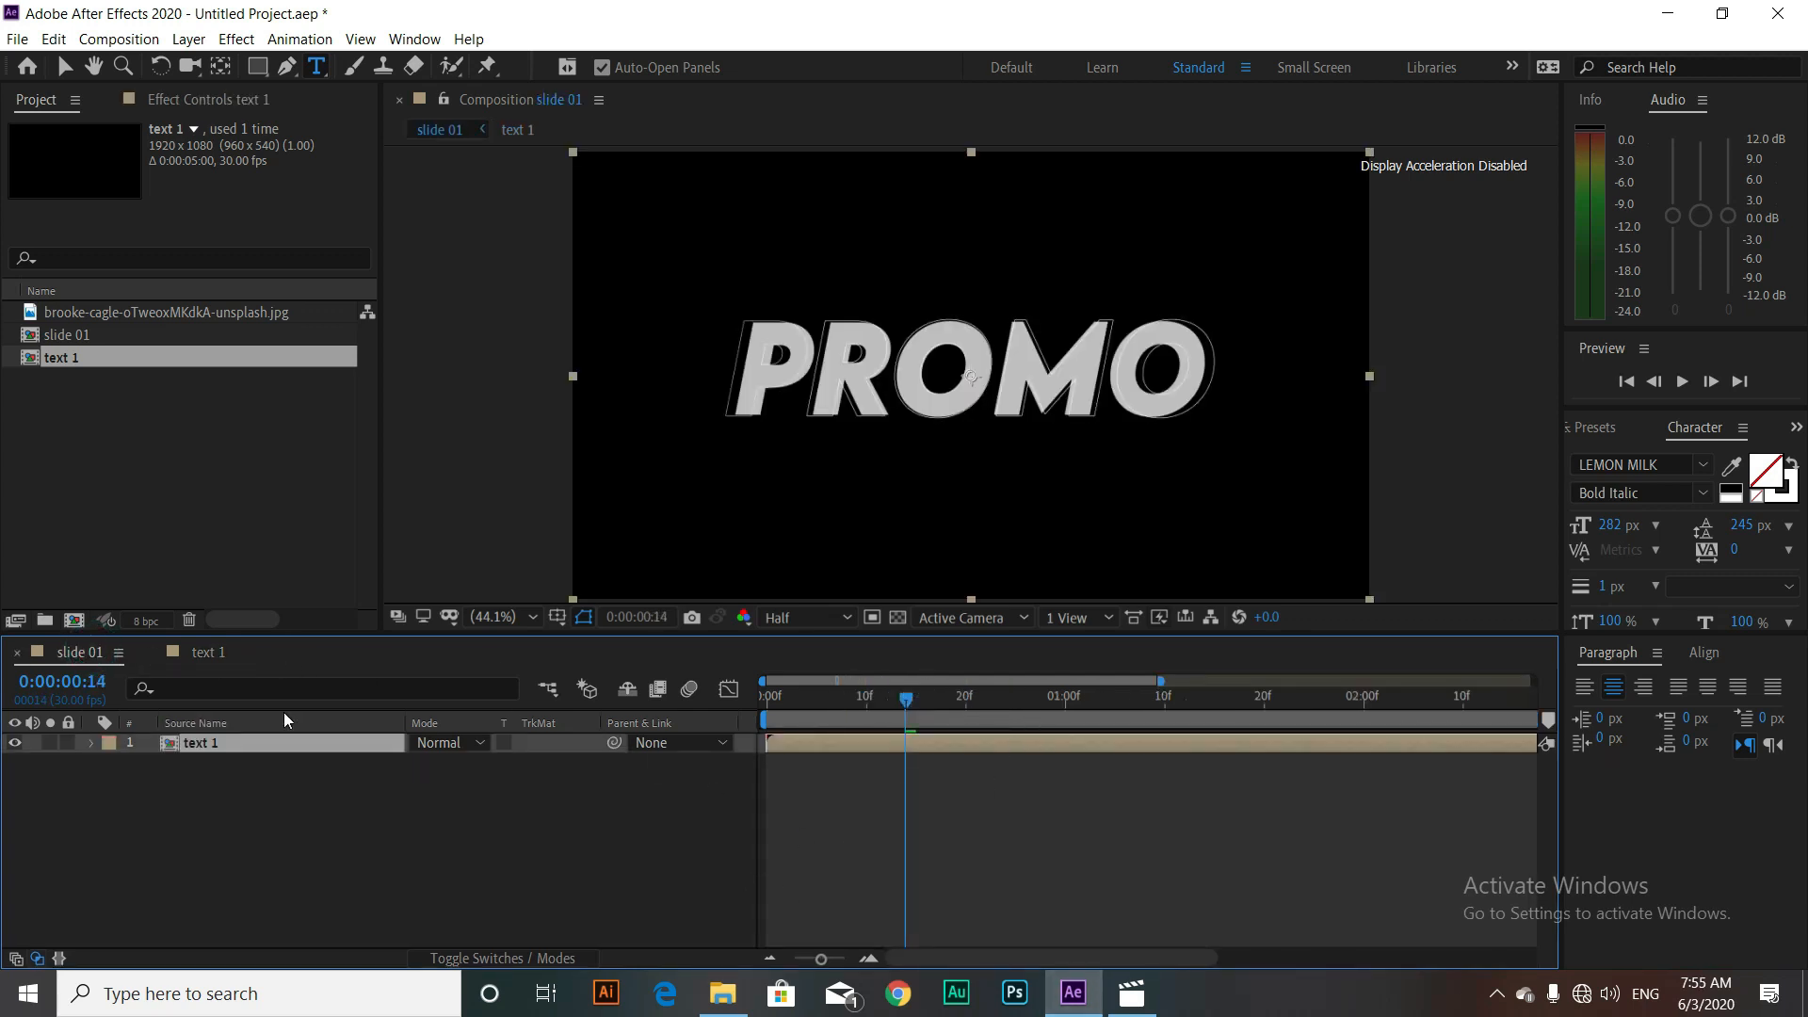
left_click(188, 796)
left_click(177, 488)
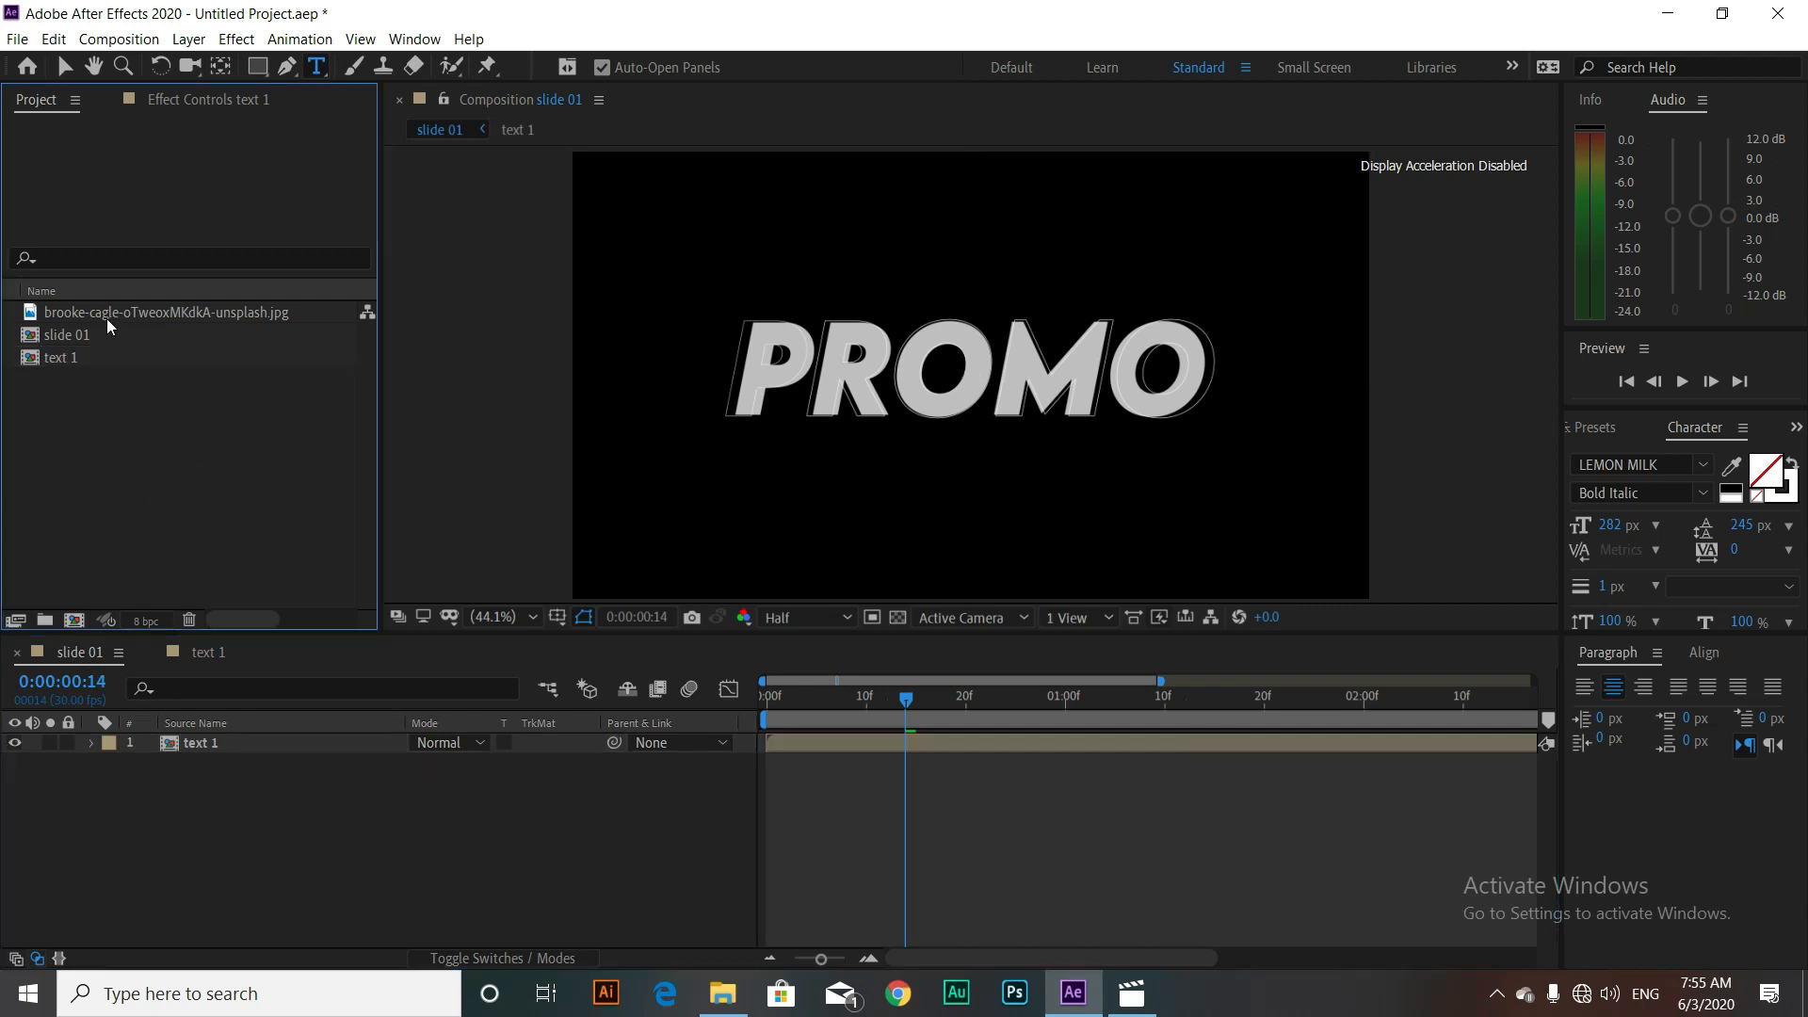
left_click(106, 318)
left_click_drag(107, 321, 239, 810)
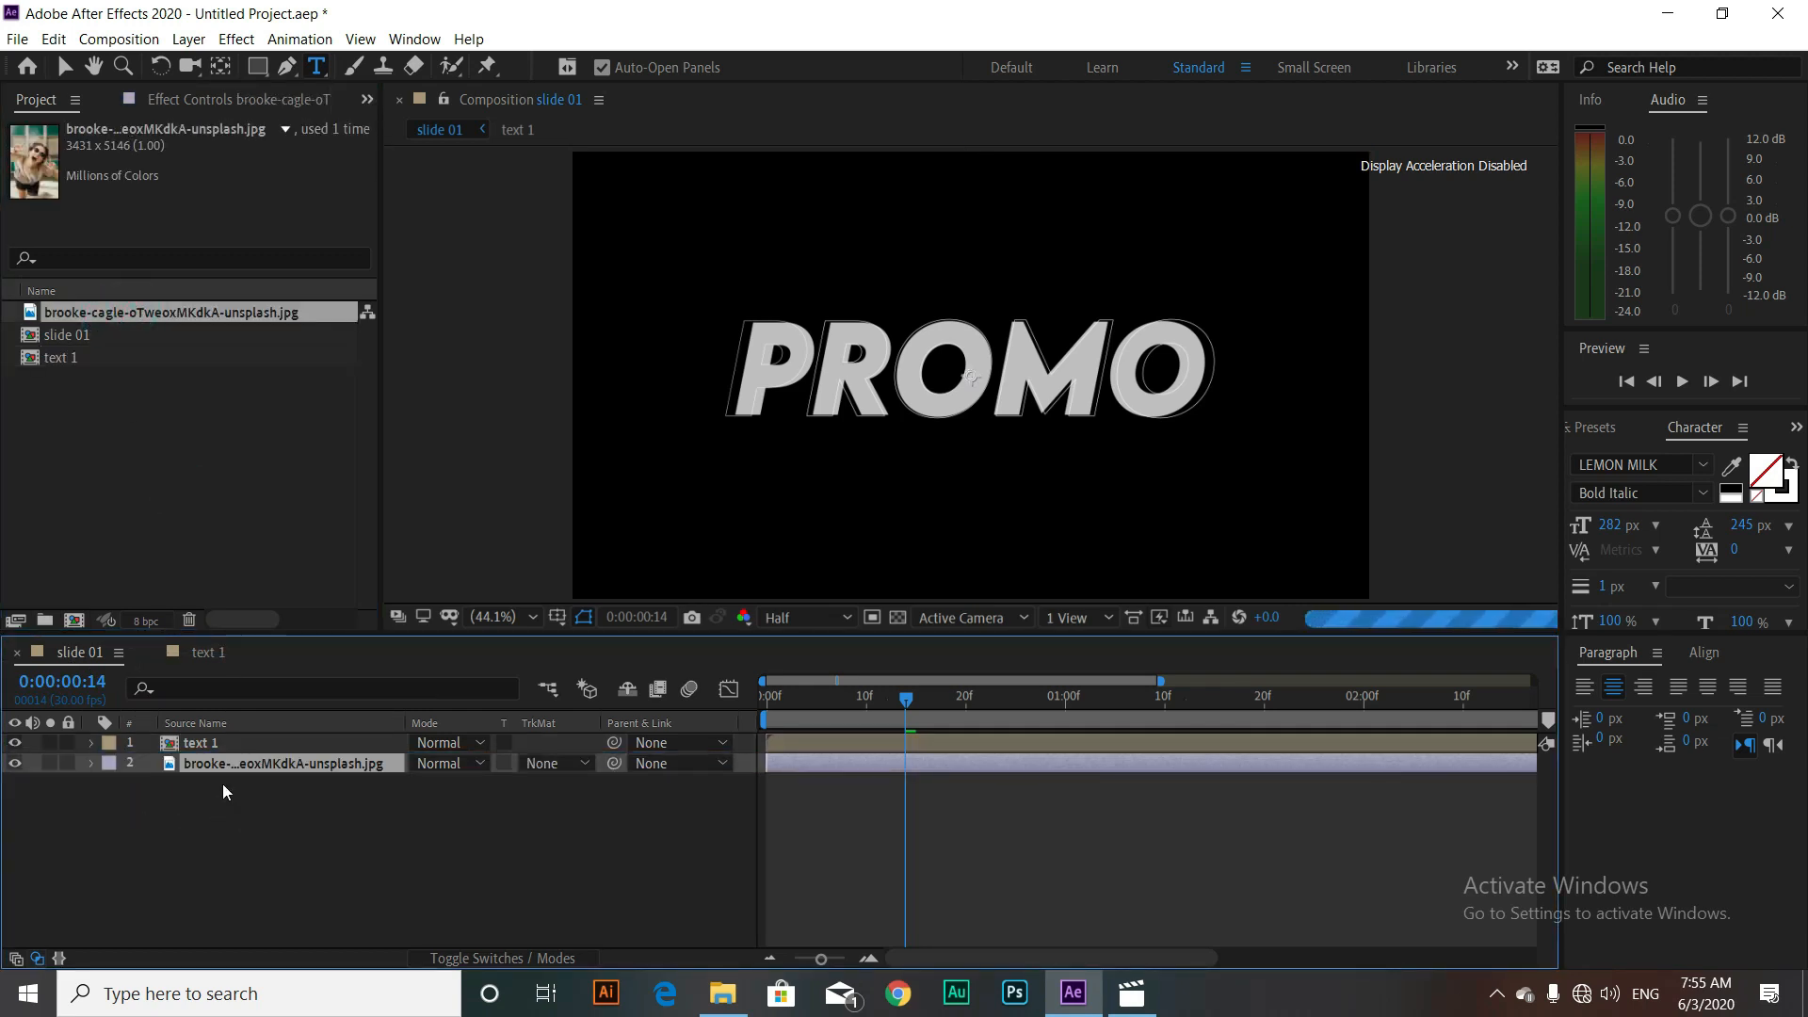
Step: Scale the photo layer down until it is only slightly wider than the frame, and collapse its properties
key("s")
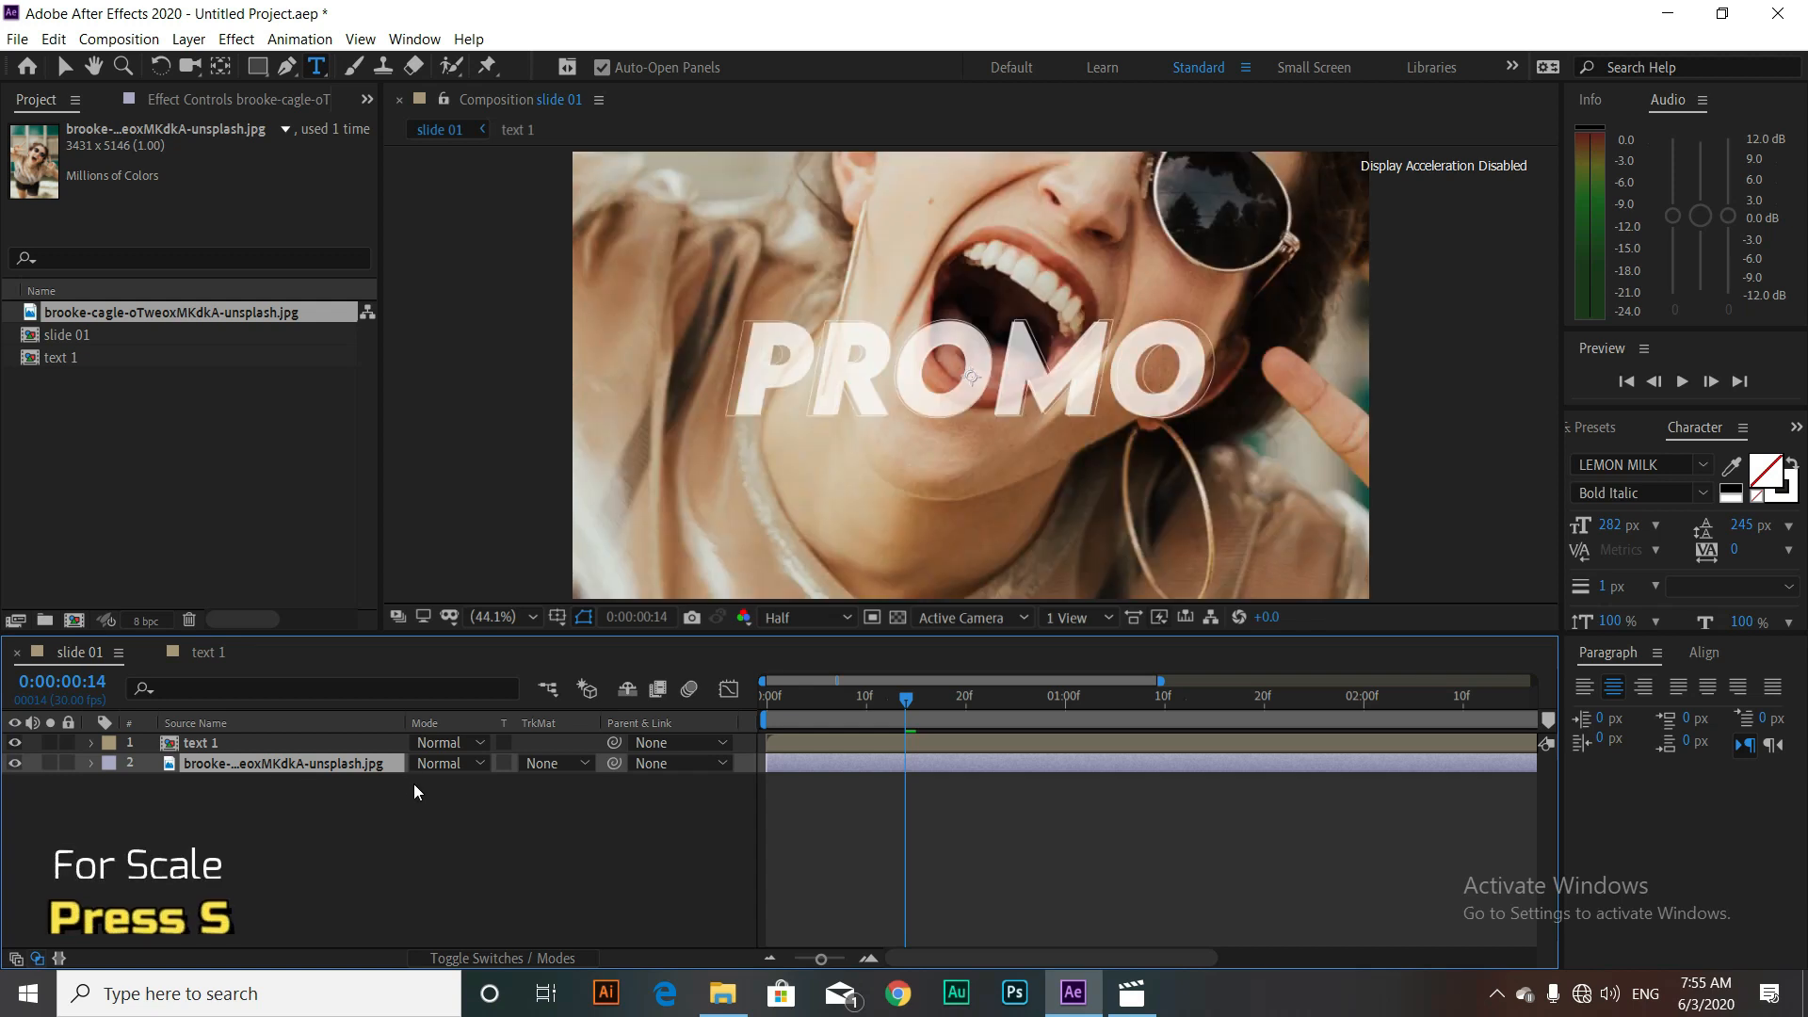
mouse_move(448, 783)
left_mouse_down()
mouse_move(405, 783)
mouse_move(448, 786)
left_mouse_up()
left_click(630, 823)
left_click(92, 764)
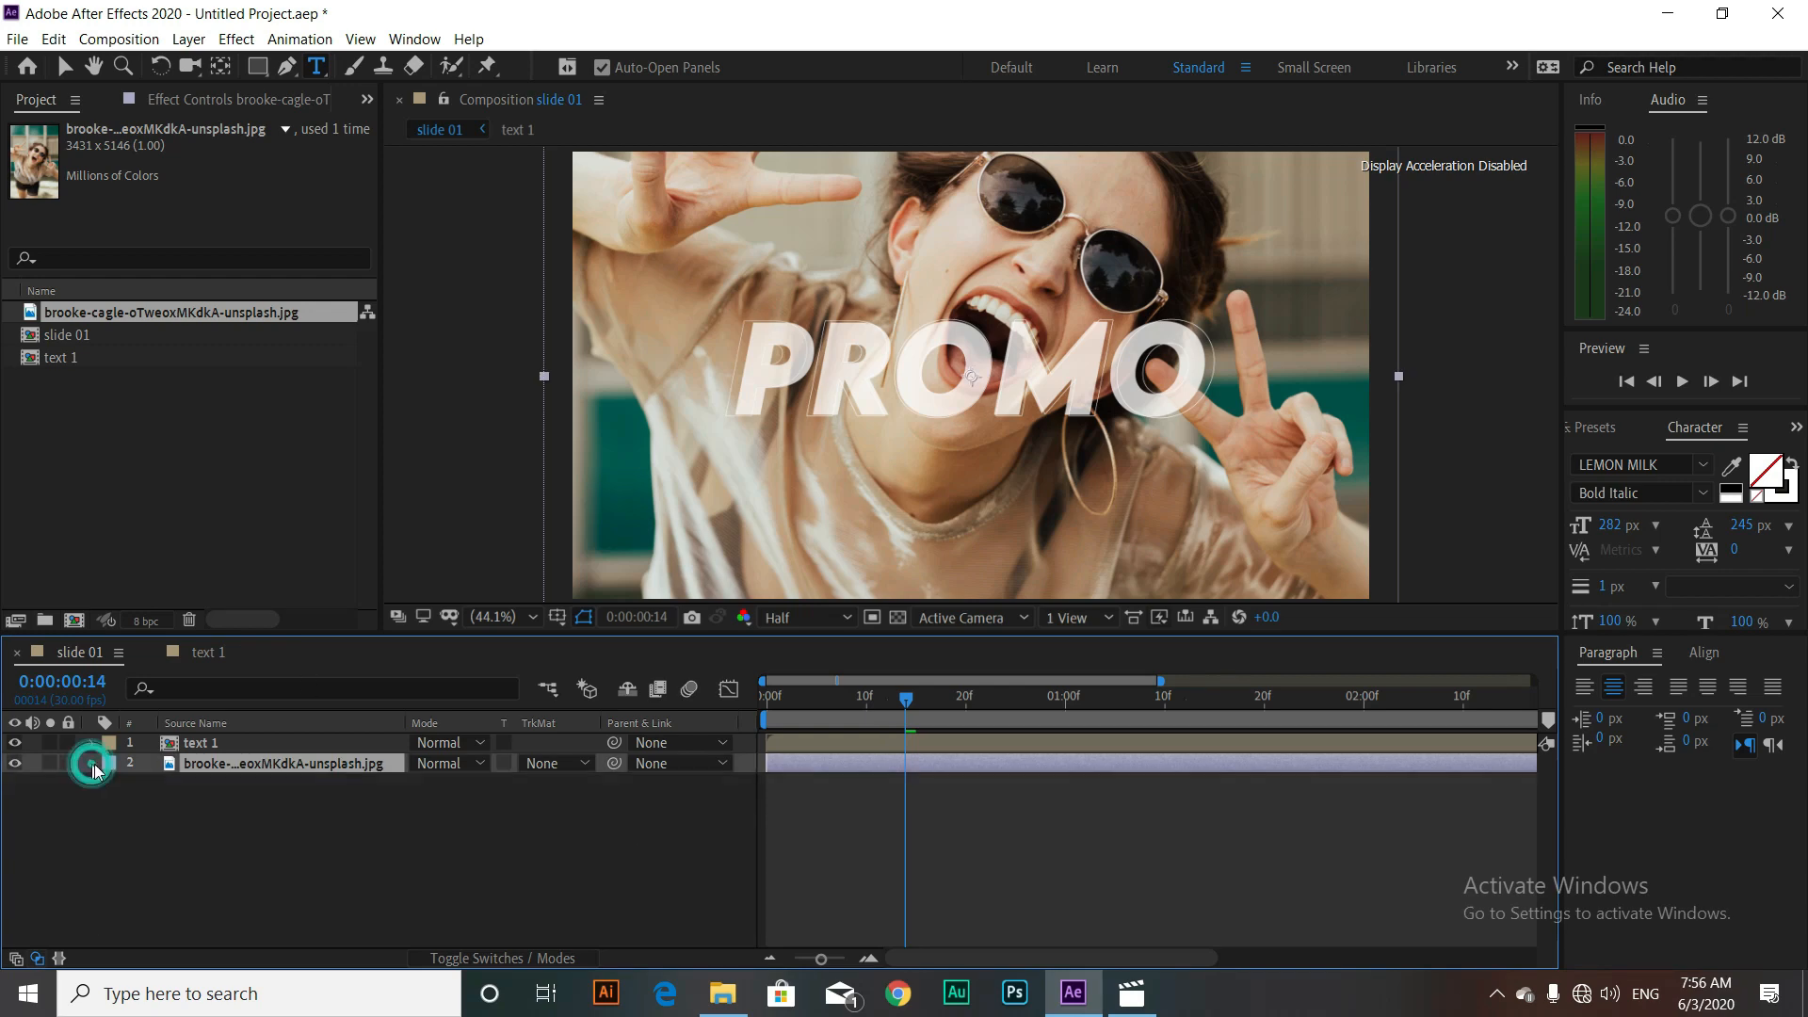
Step: Pre-compose the photo layer as "image 1", moving all attributes into the new composition
left_click(226, 761)
right_click(226, 761)
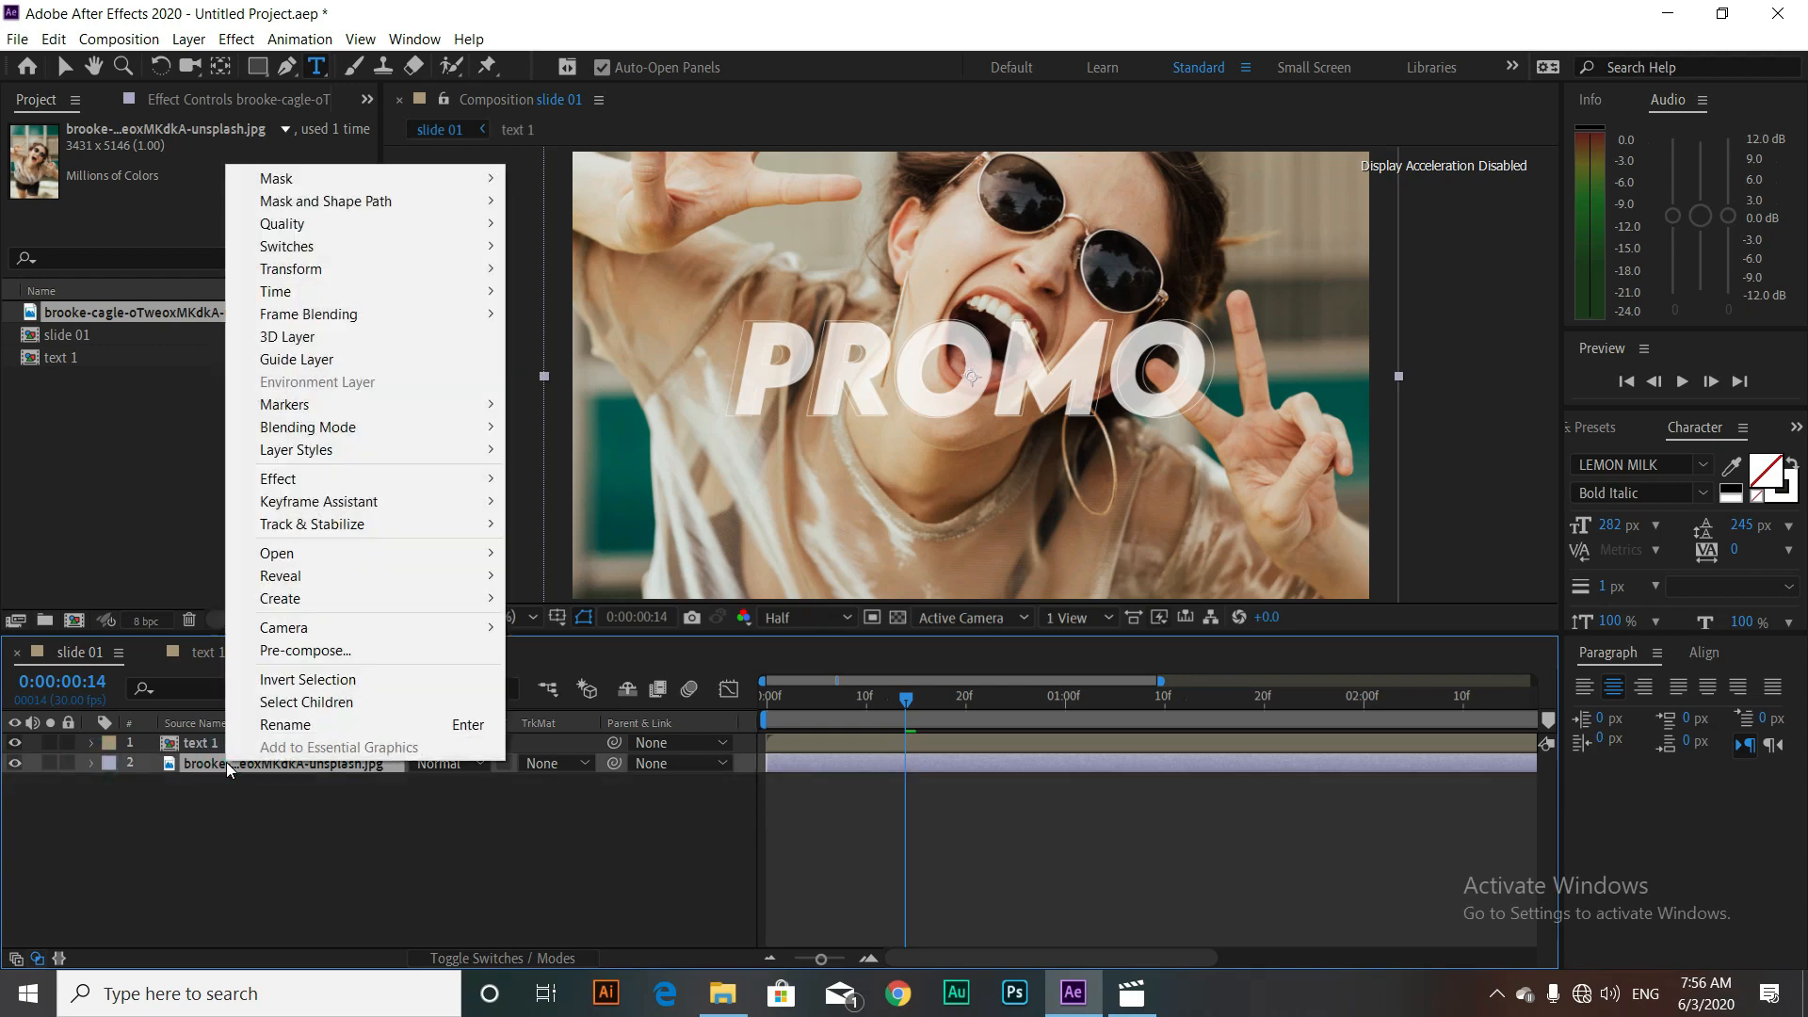
left_click(311, 652)
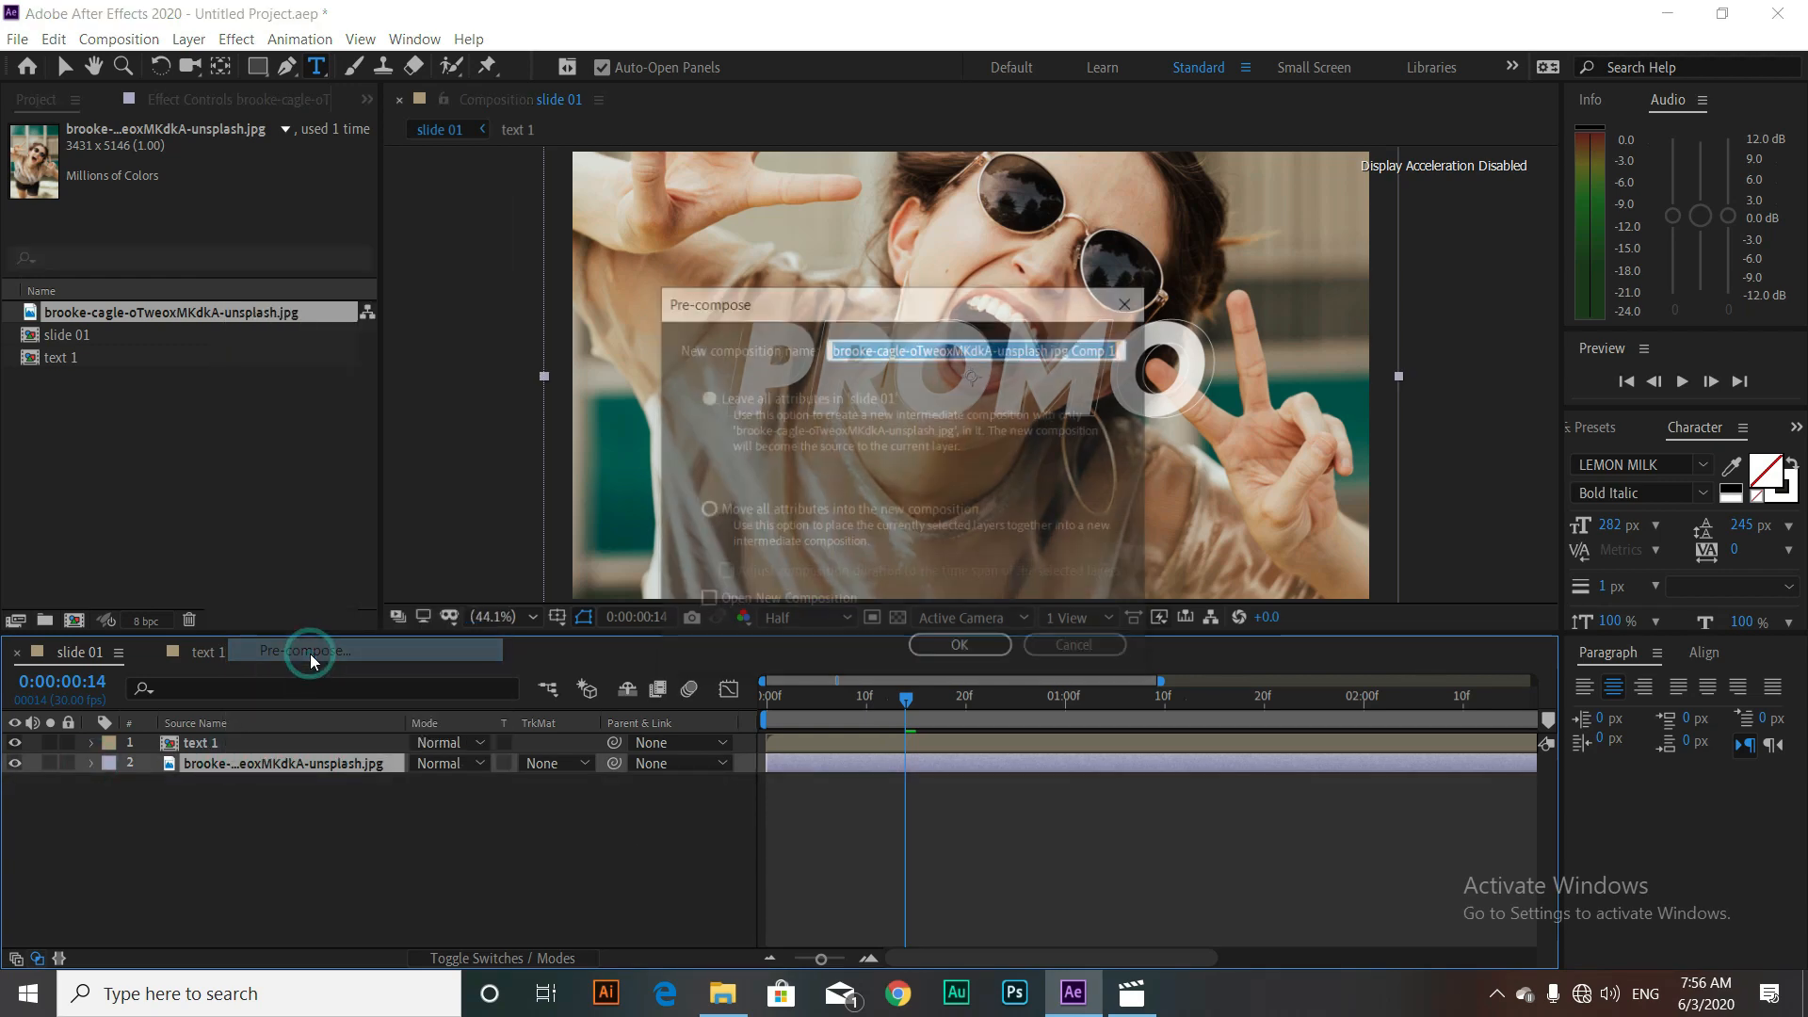
type("image")
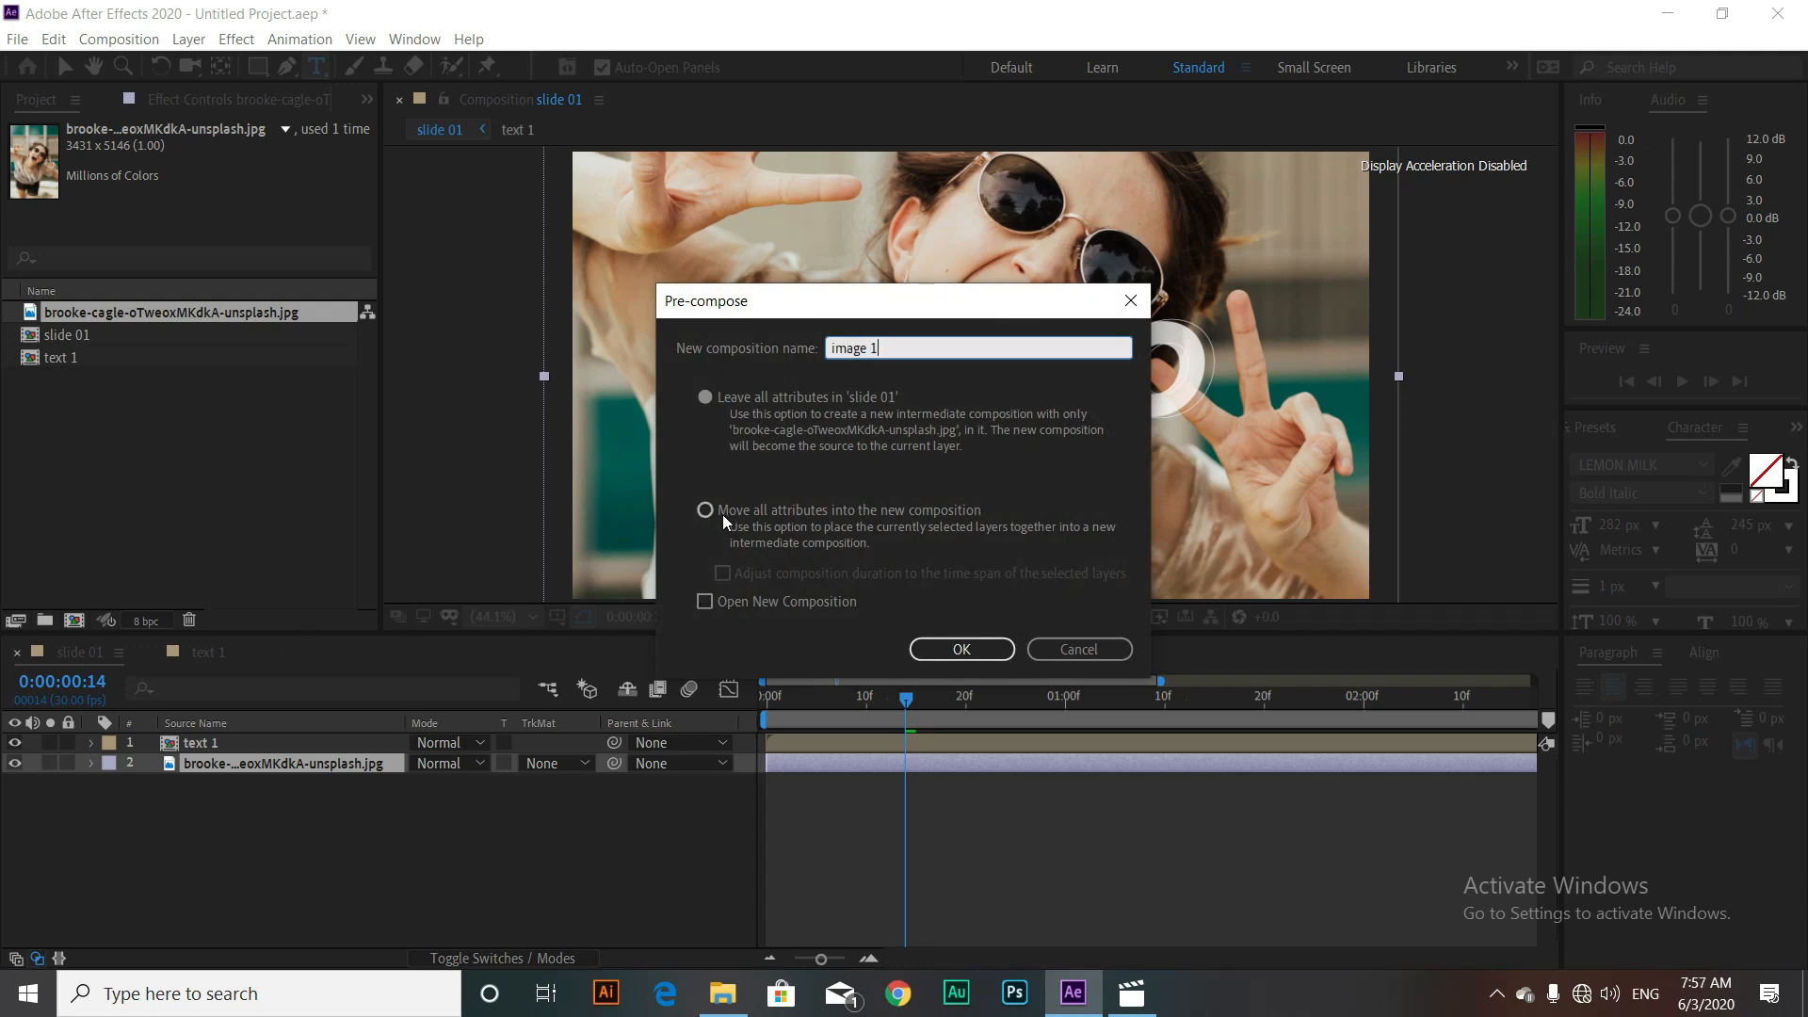
left_click(706, 510)
left_click(961, 649)
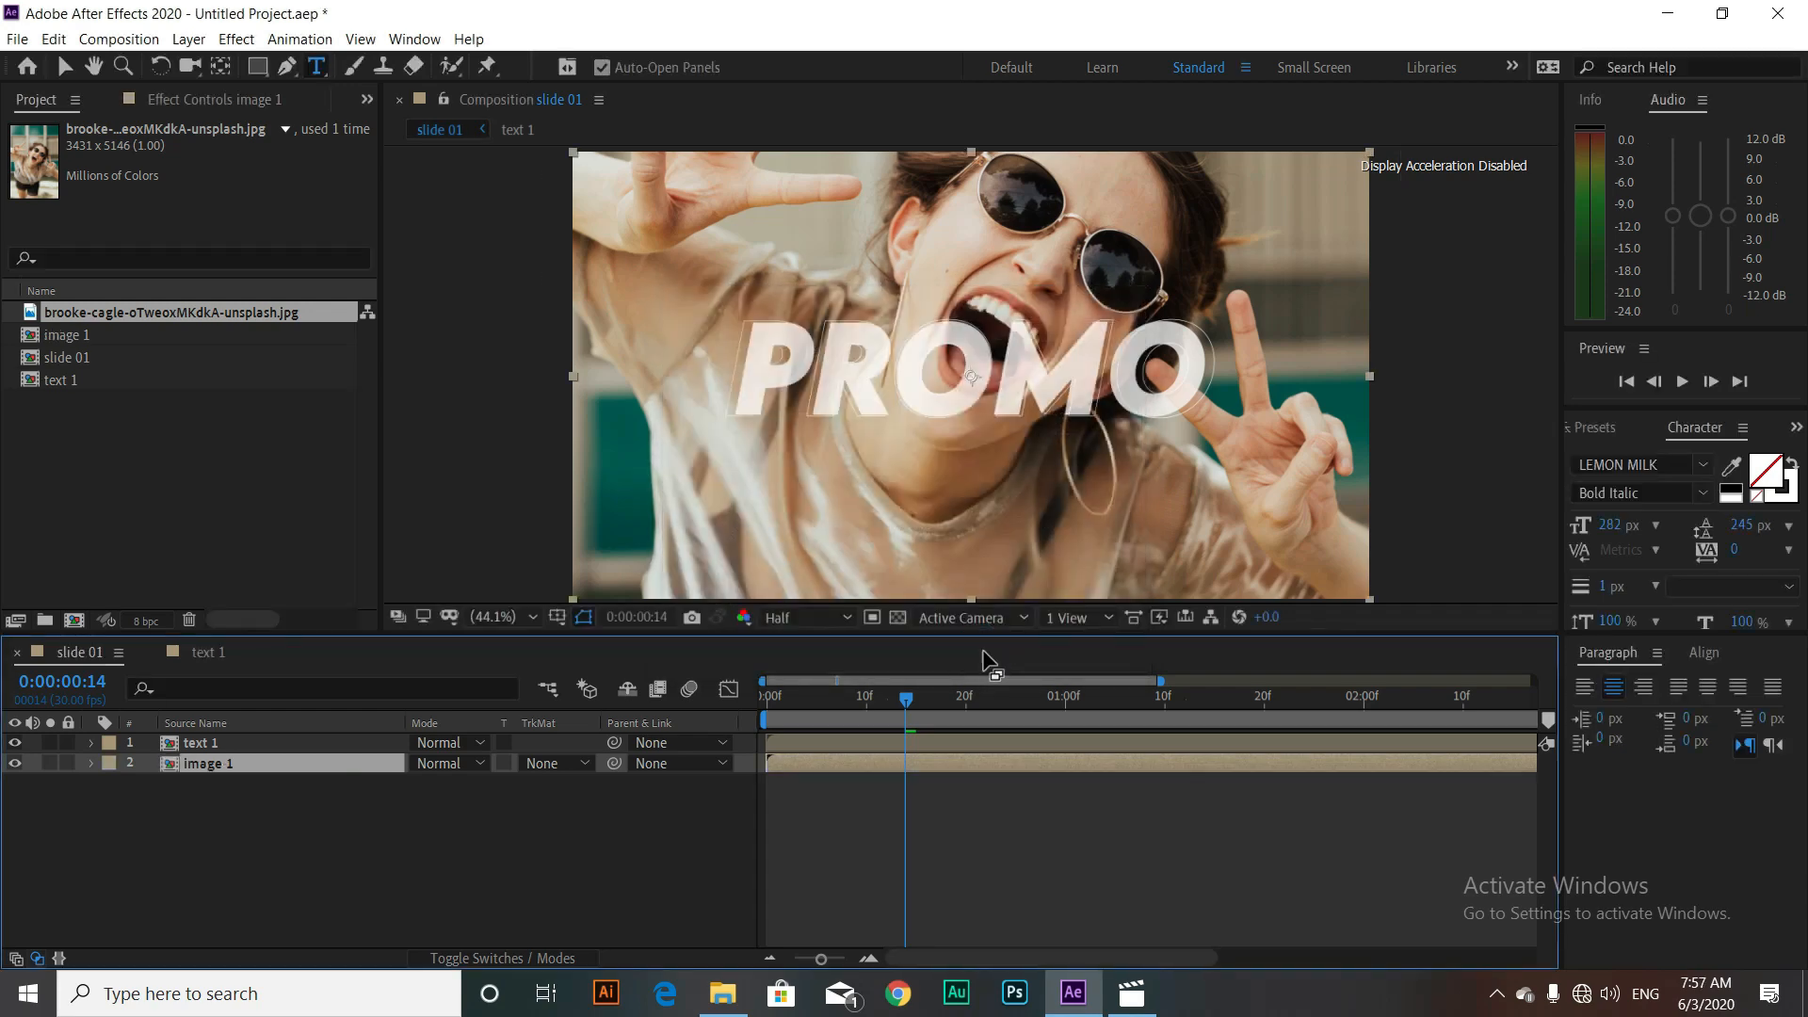
Step: Find the Offset distort effect and apply it to the image 1 layer
left_click(1629, 425)
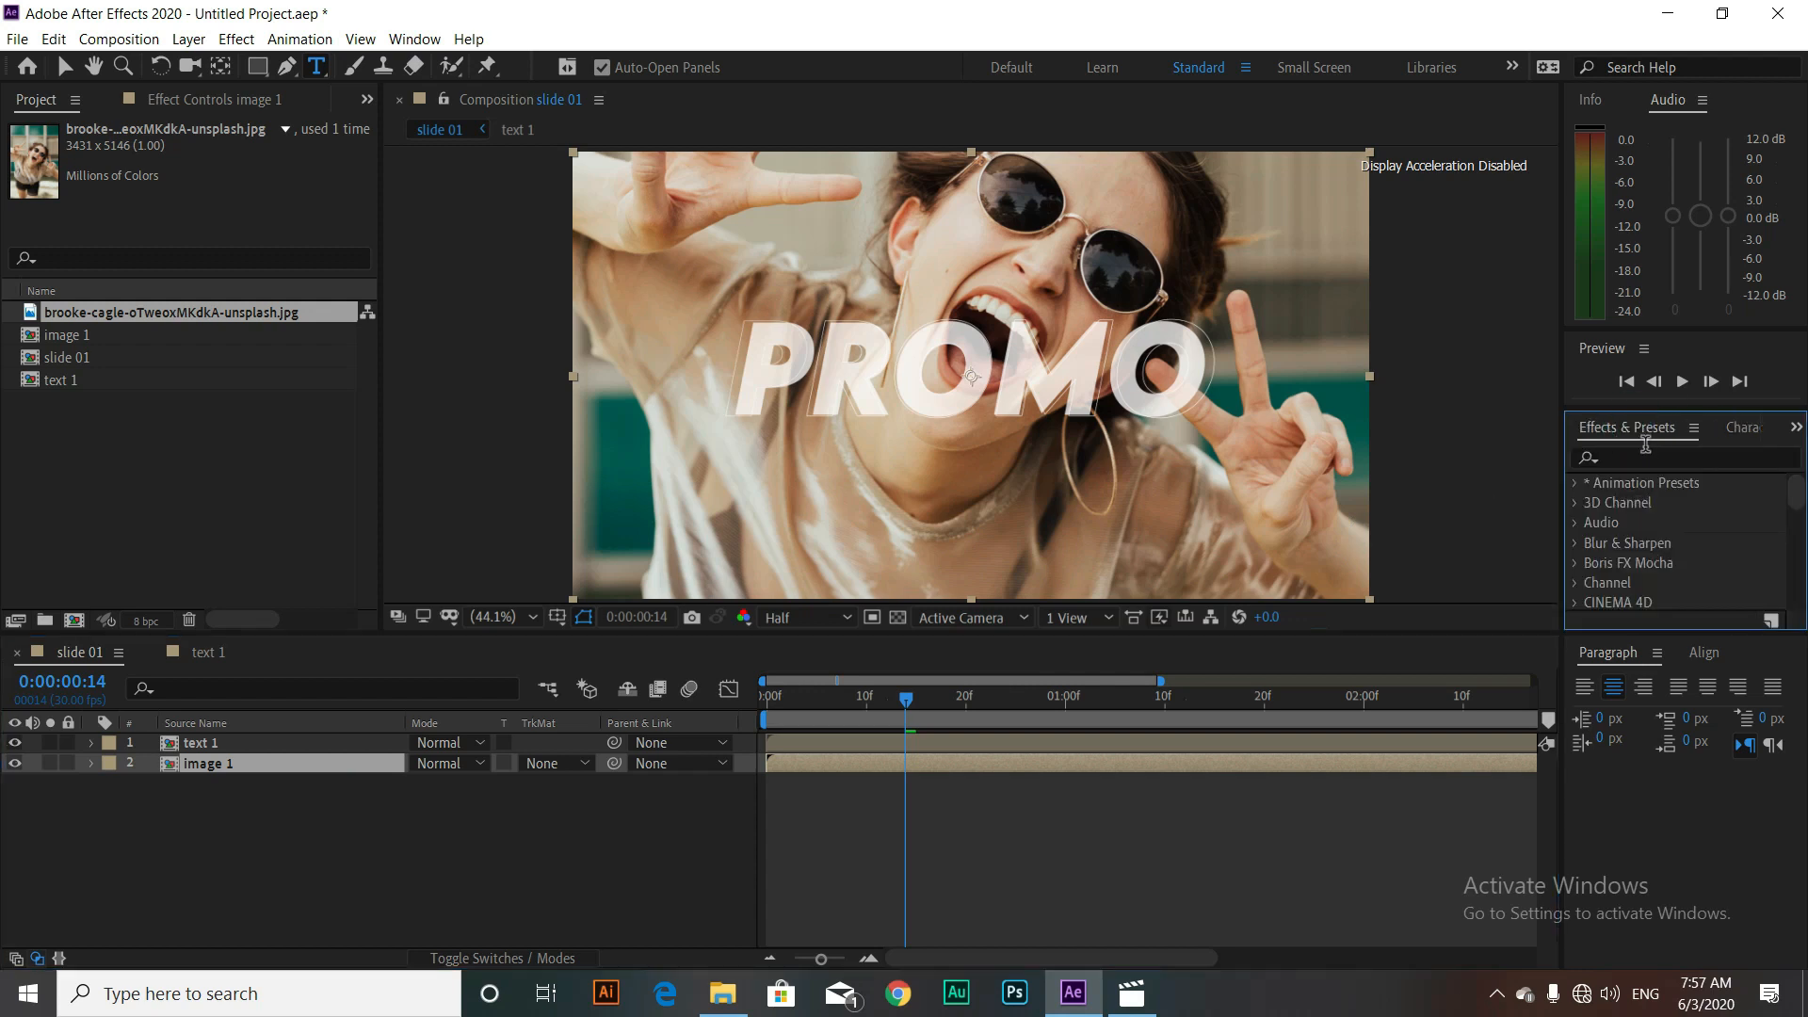
left_click(1646, 455)
type("off")
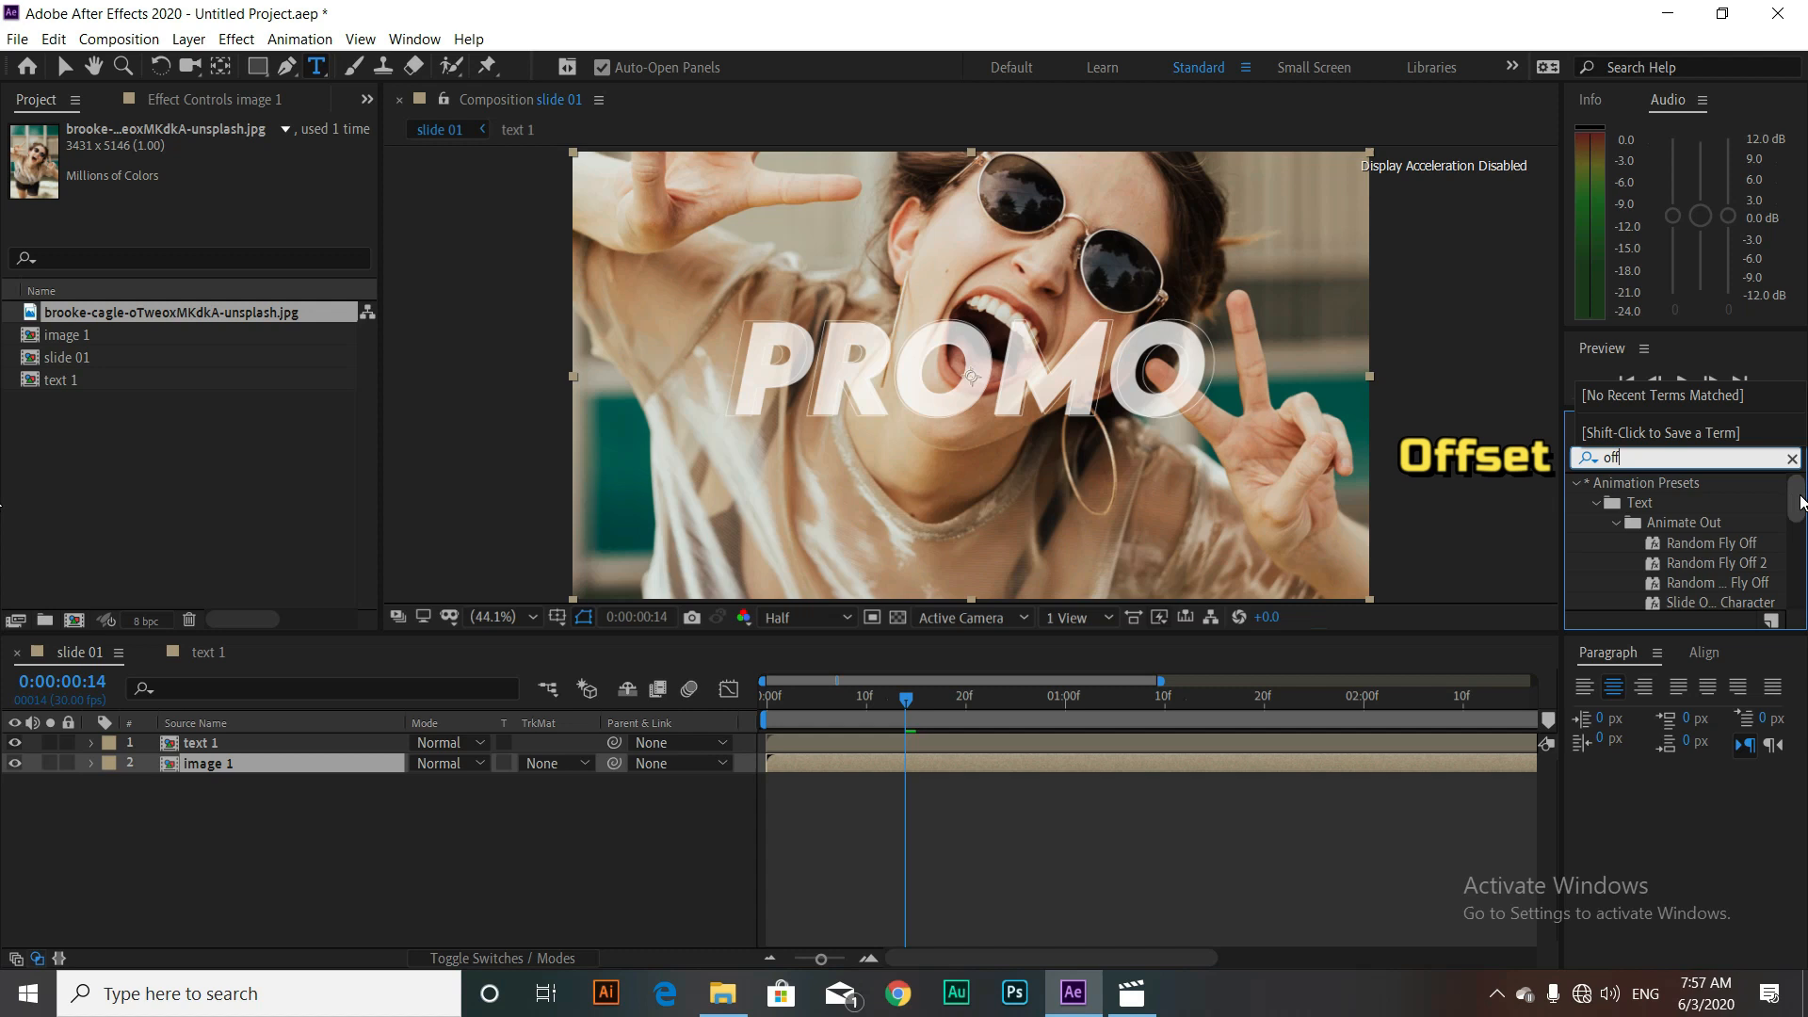
left_click_drag(1800, 494, 1806, 608)
left_click_drag(1684, 601, 318, 760)
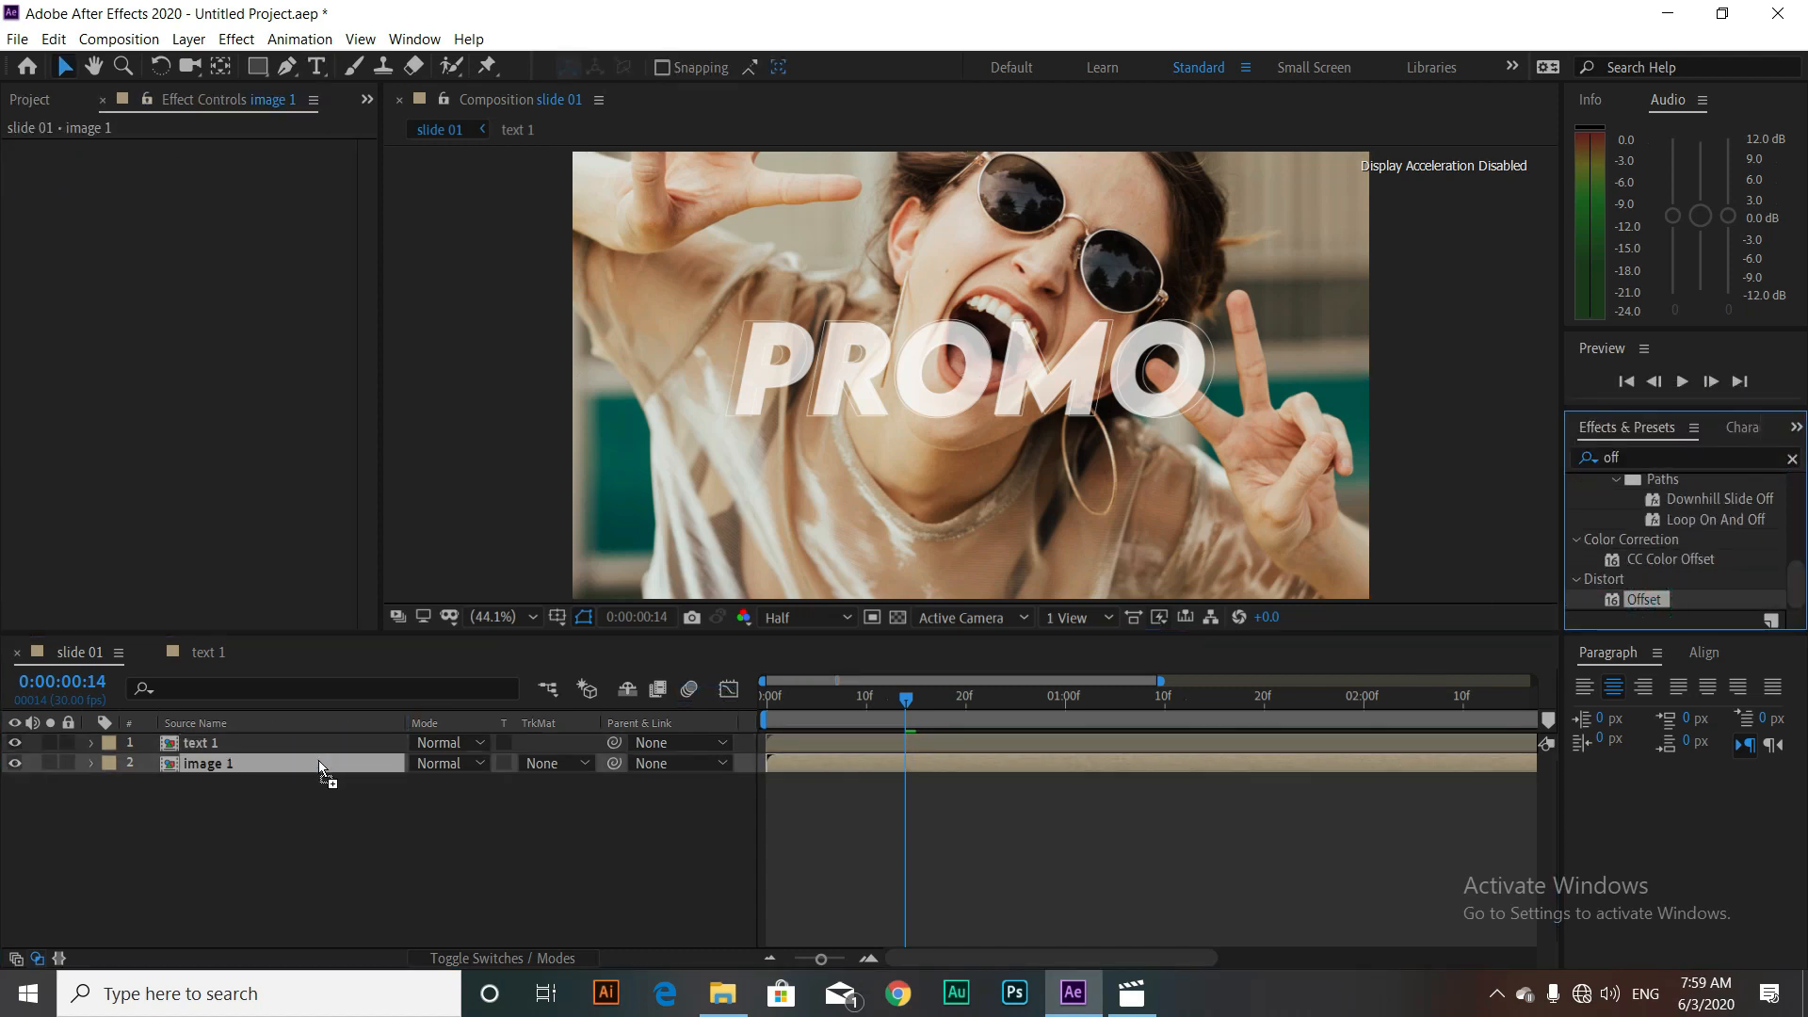
Step: Keyframe the Offset effect's Shift Center To at 0:00:00:20, and set its horizontal value to 0 at the first frame
left_click(965, 704)
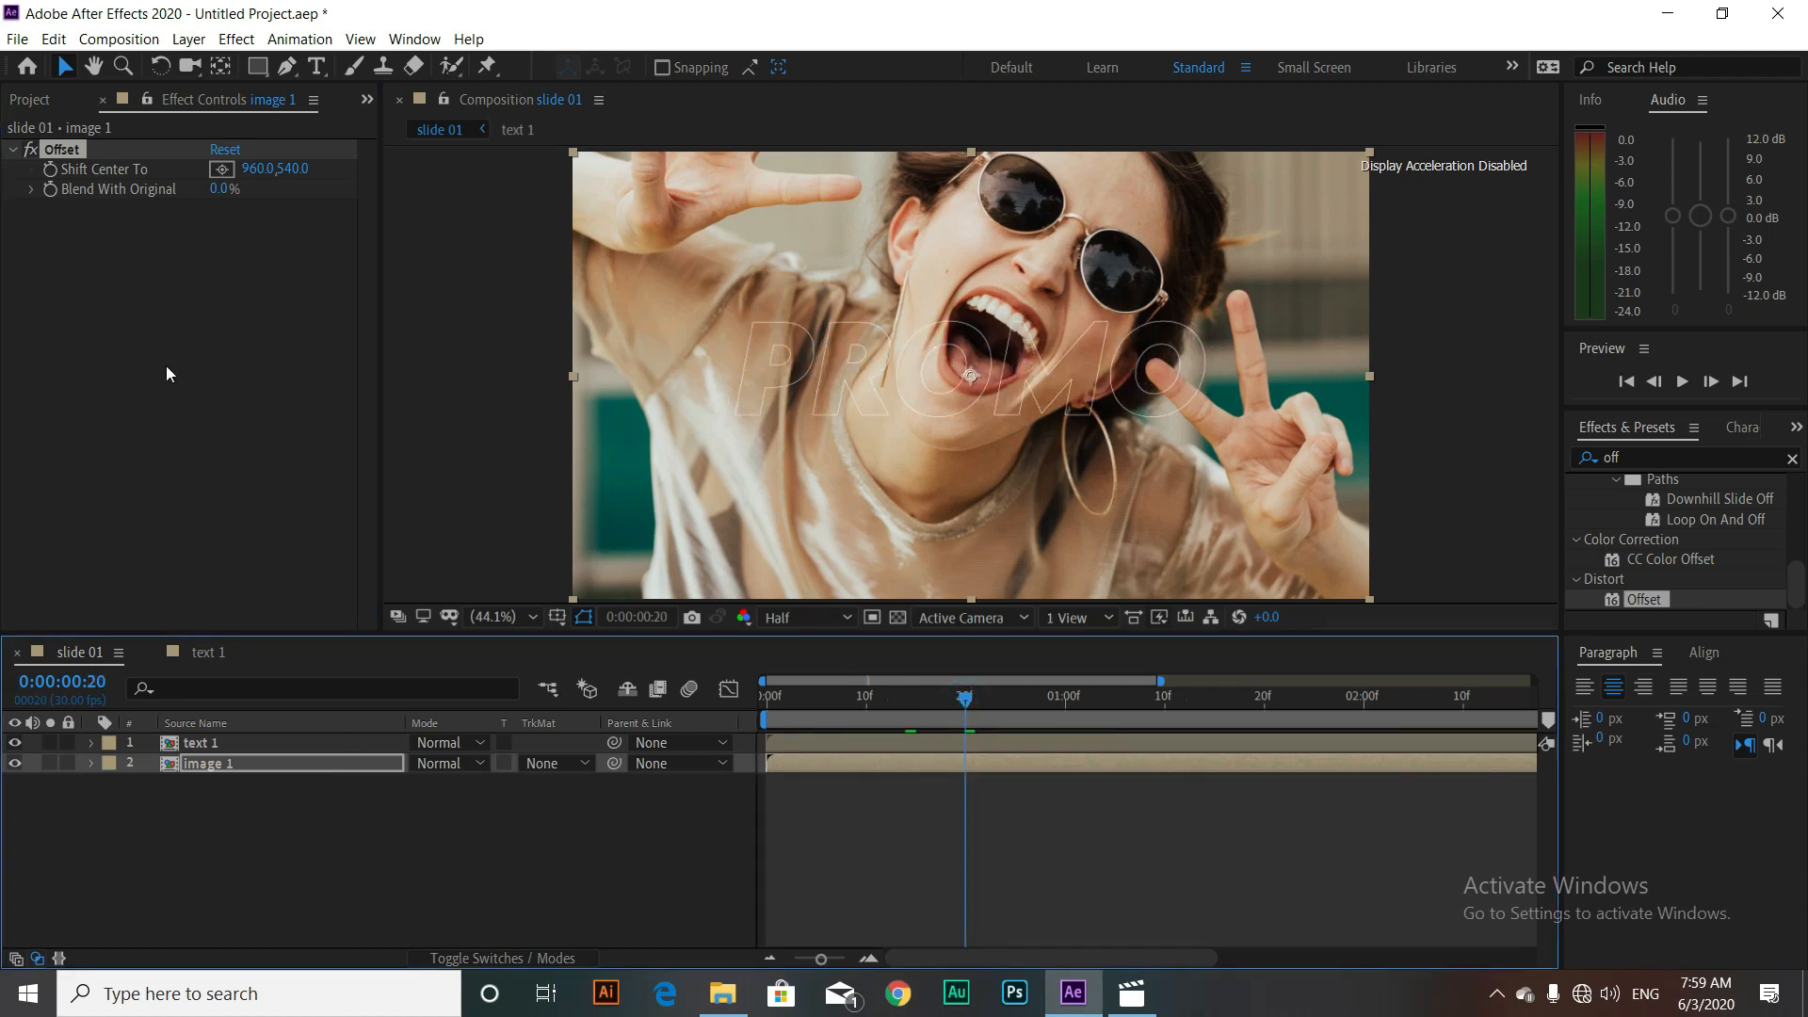
left_click(50, 169)
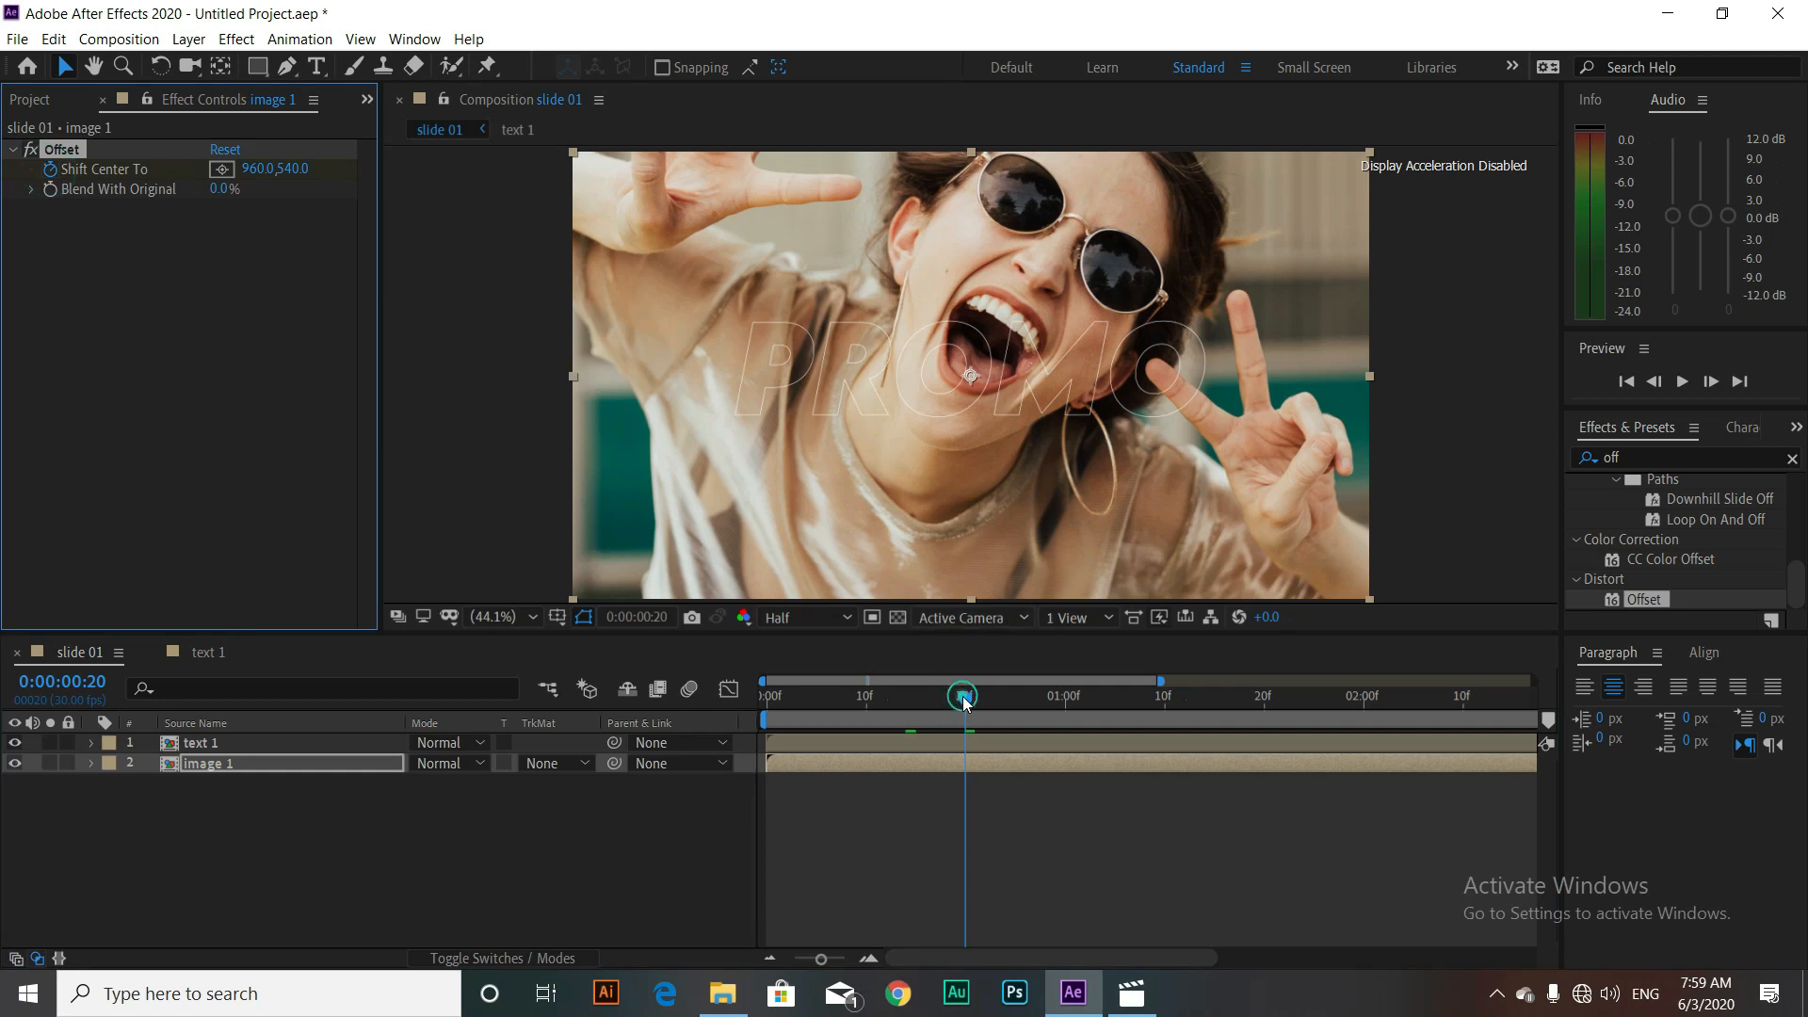
left_click_drag(965, 700, 737, 716)
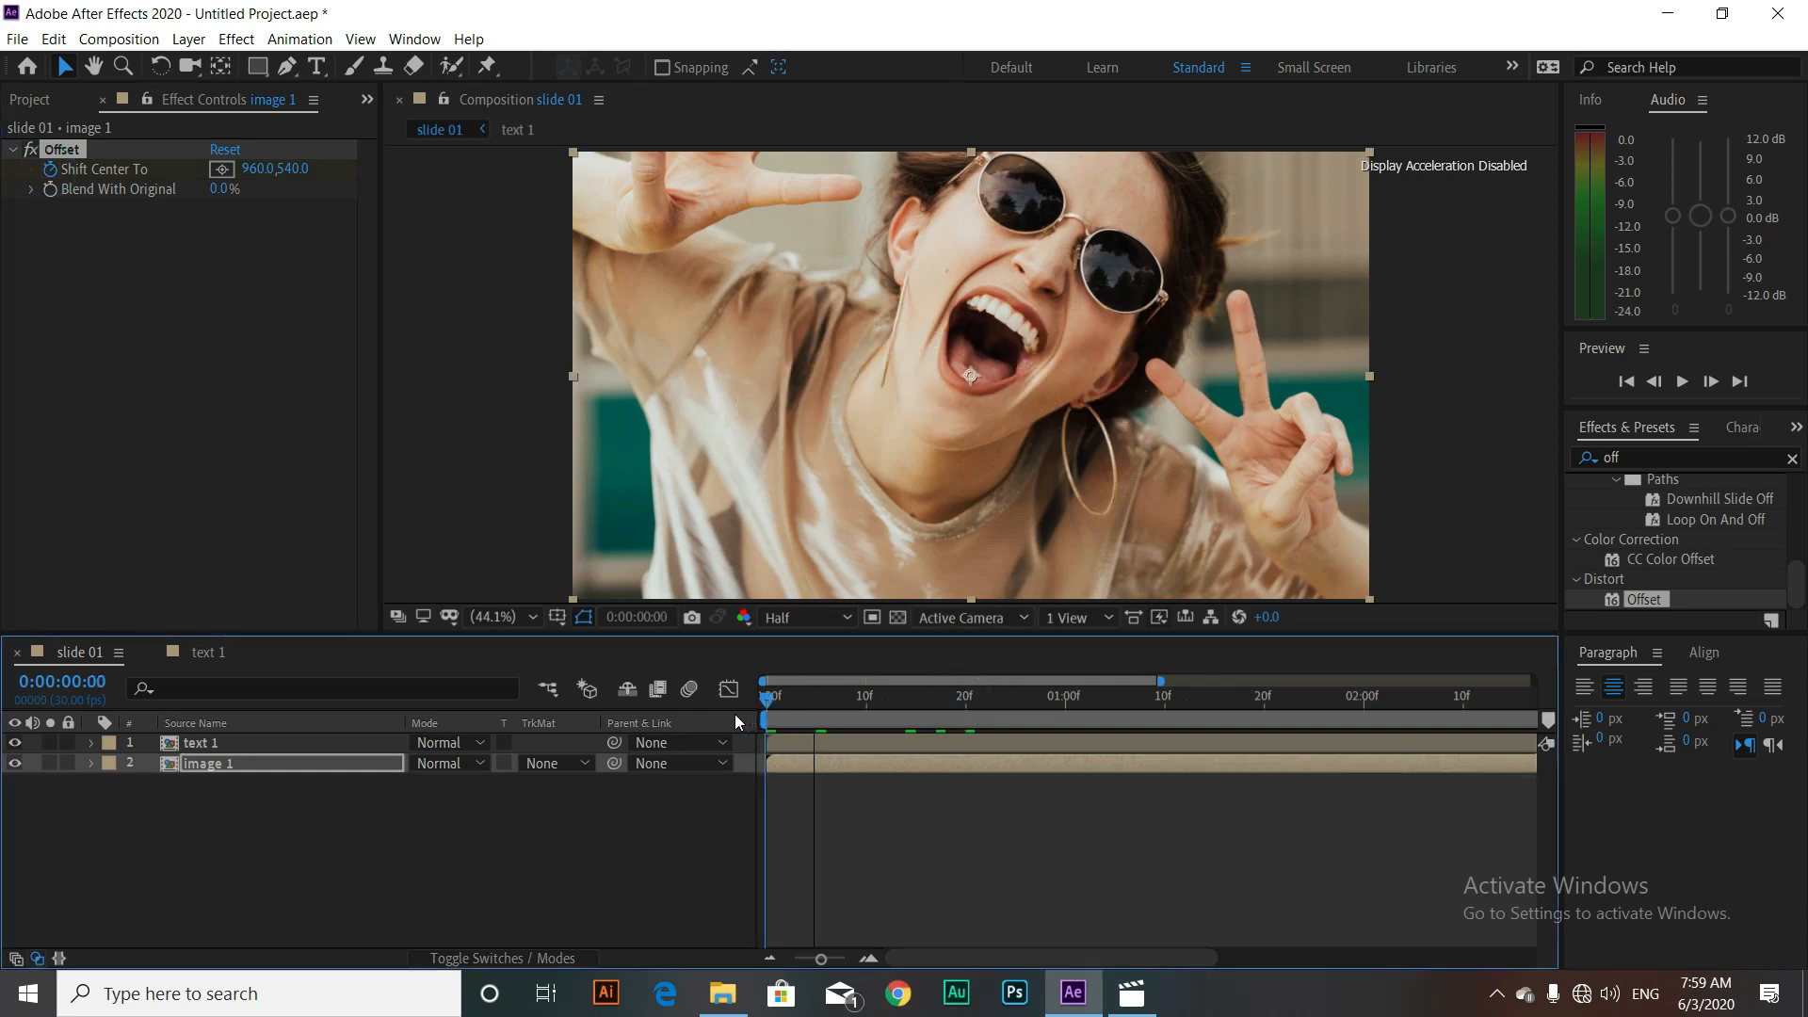
left_click(257, 169)
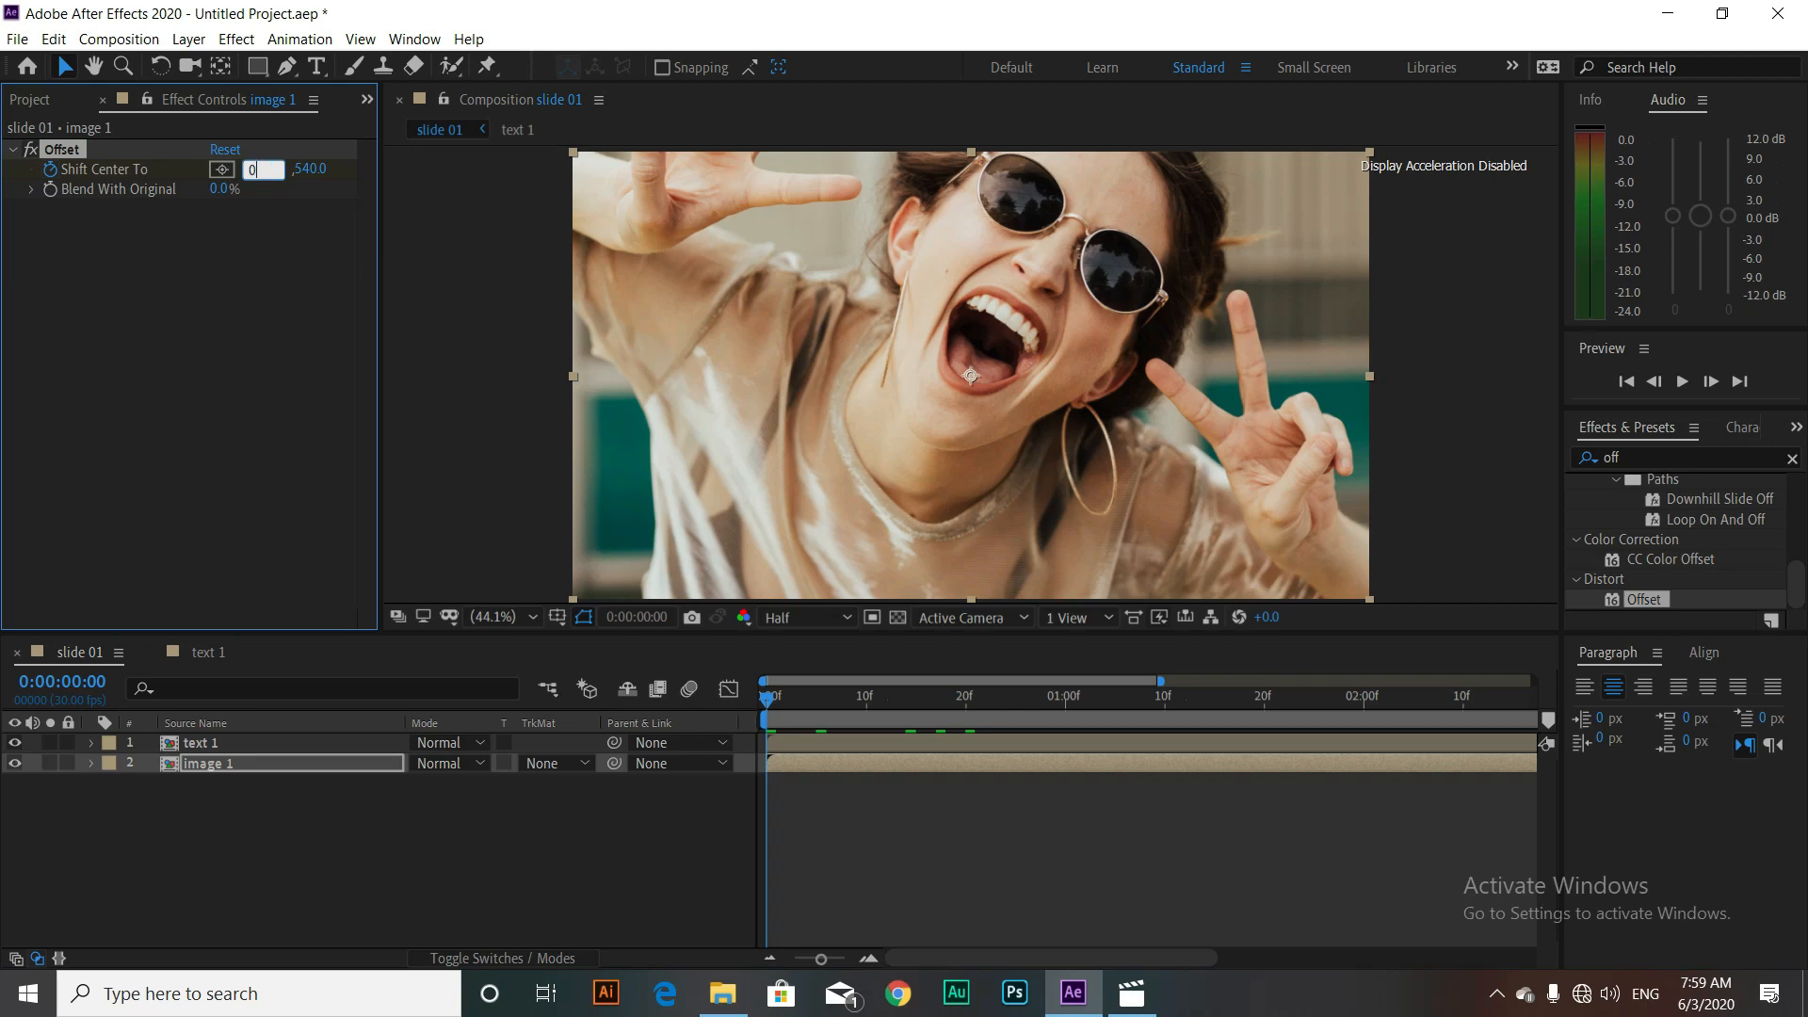
key("Return")
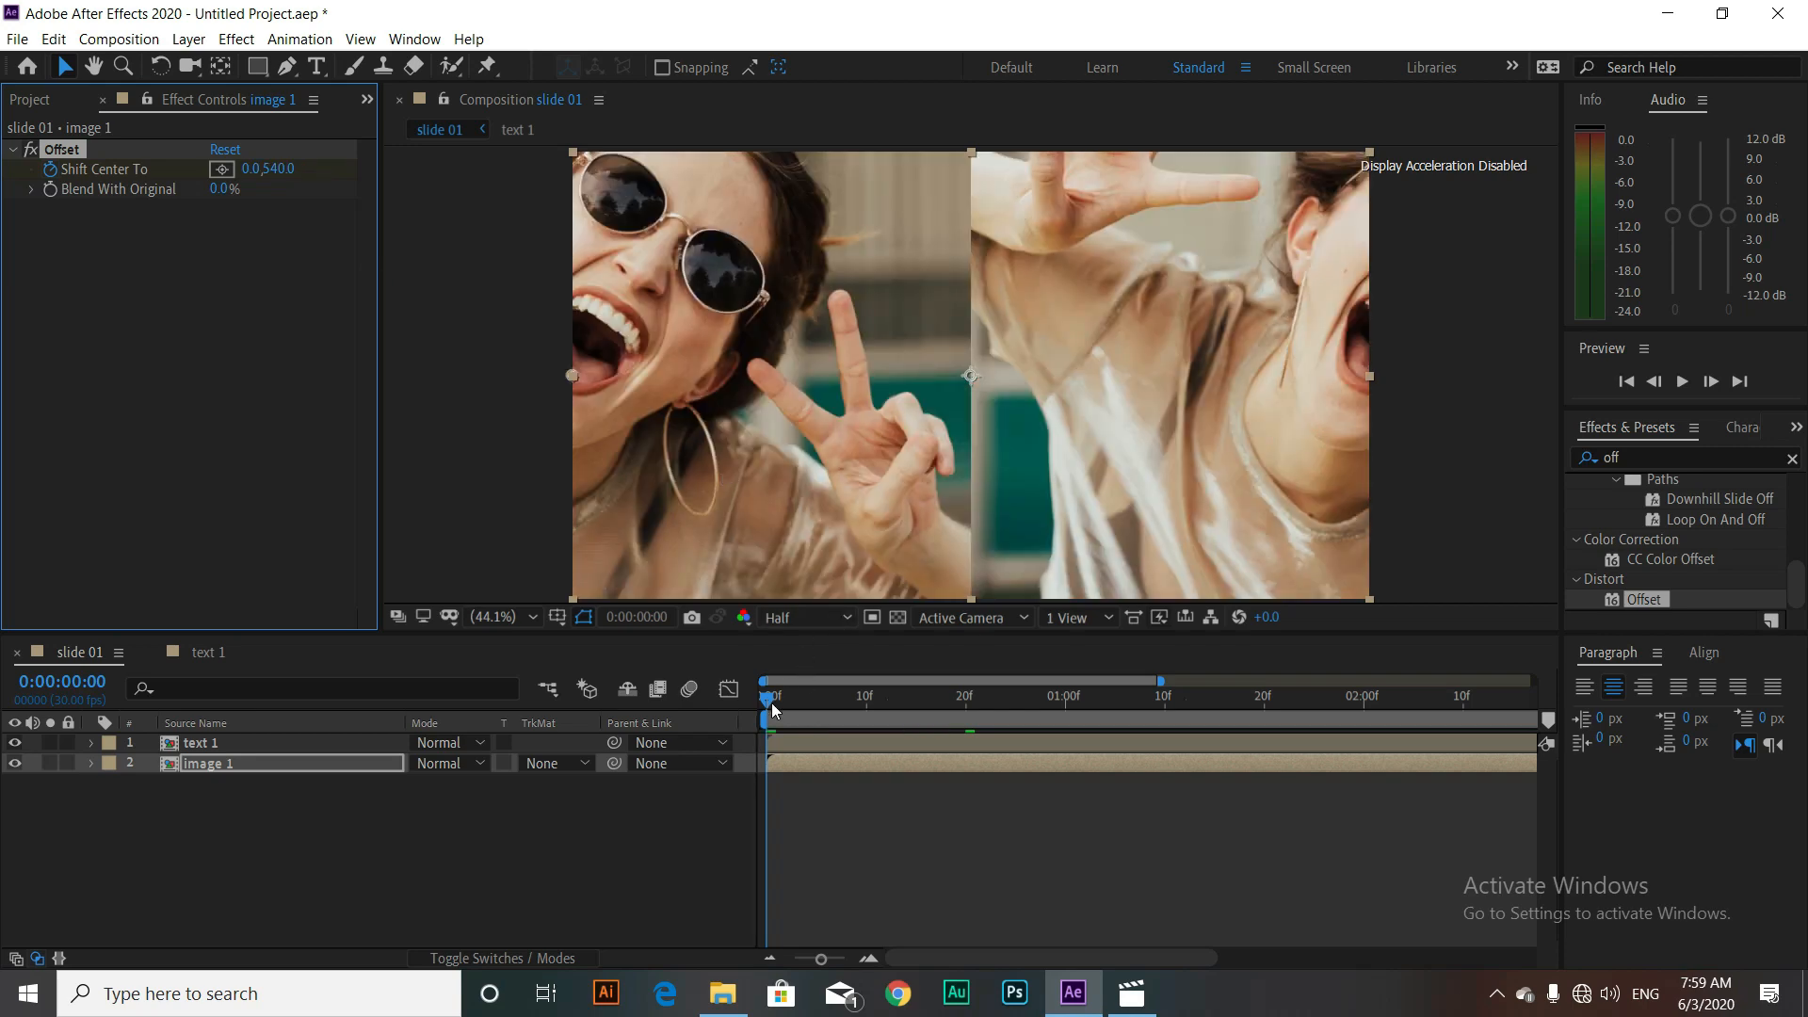
left_click_drag(765, 699, 975, 716)
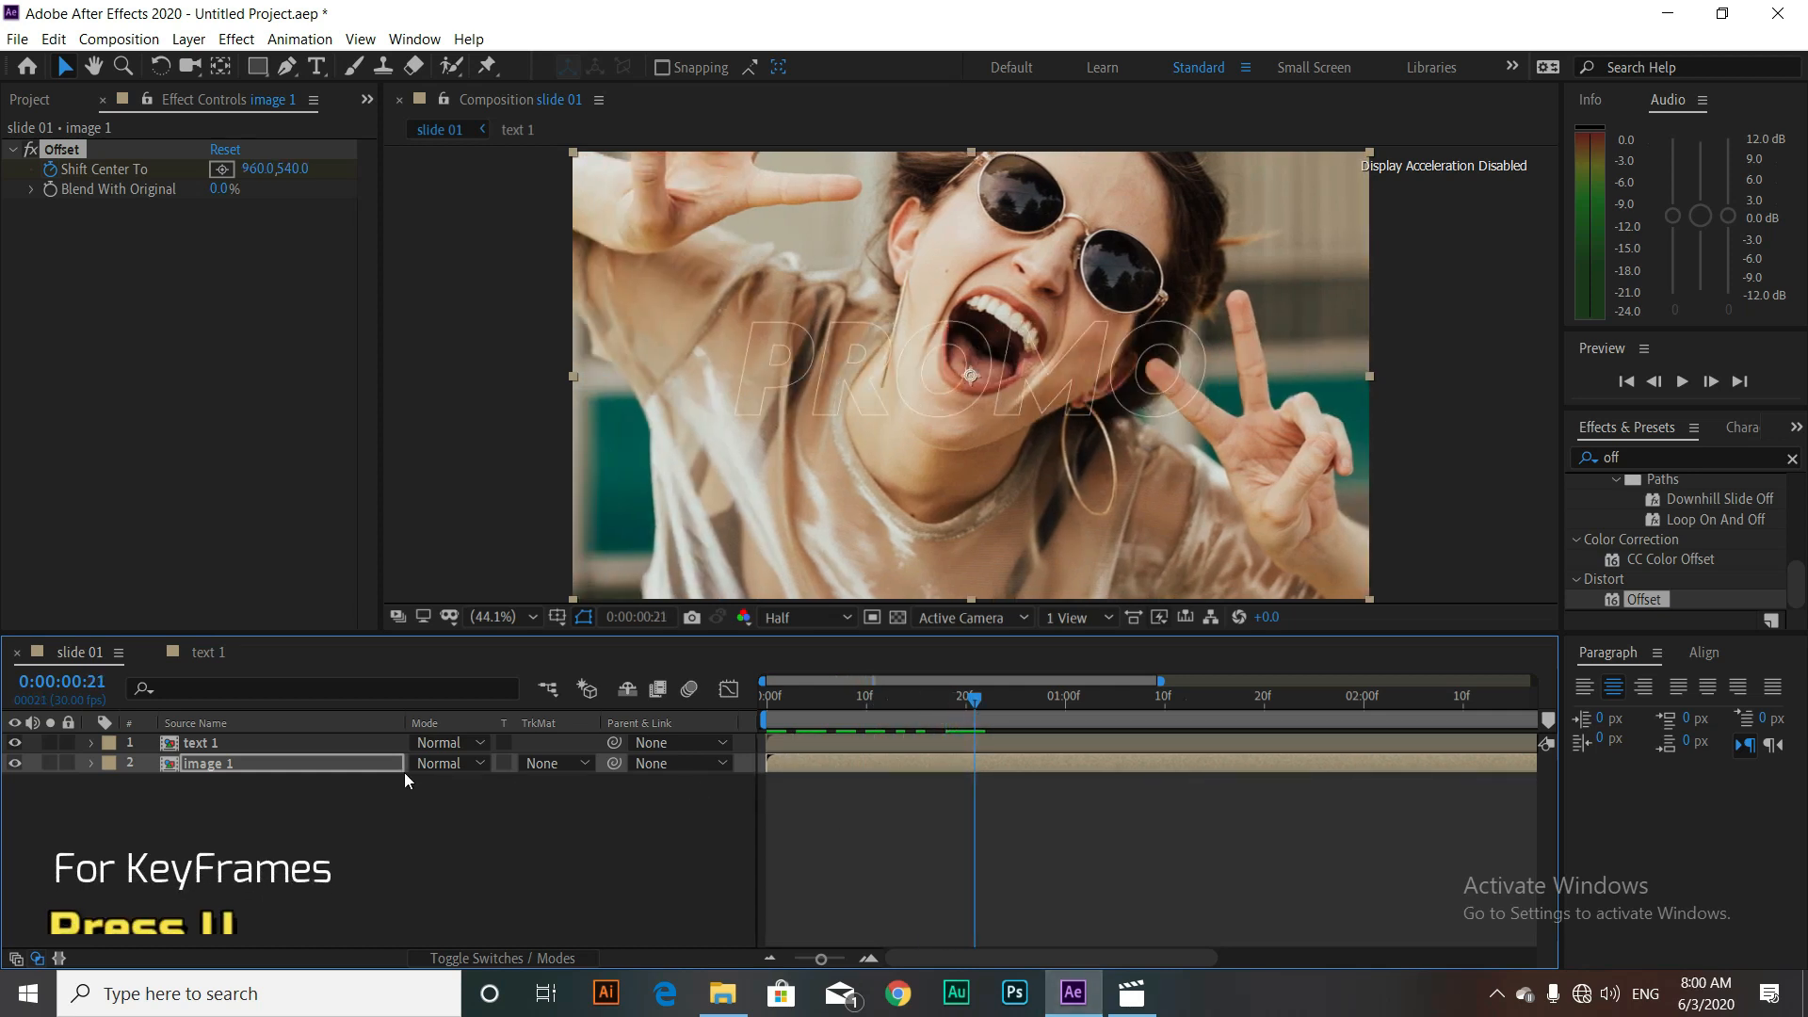
Step: Apply Easy Ease to the Shift Center To keyframe at frame 20 and lengthen its incoming influence so the speed peaks early
key("u")
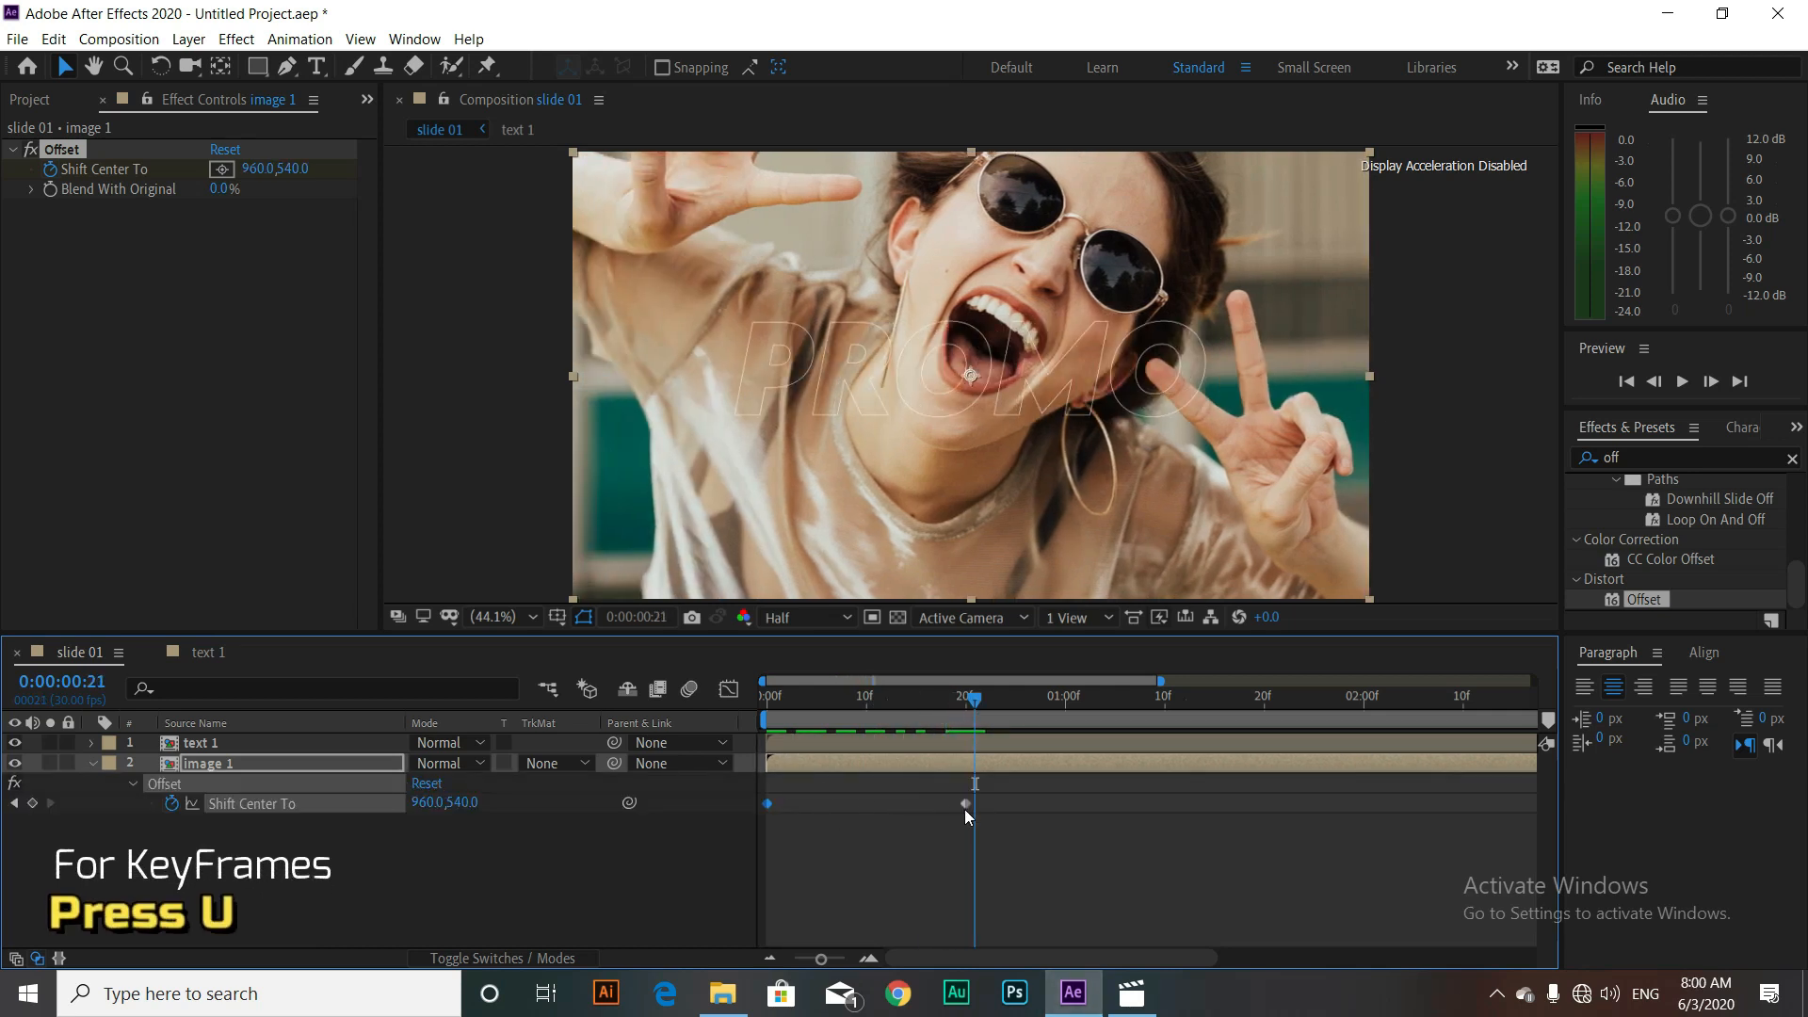
right_click(965, 805)
mouse_move(1019, 795)
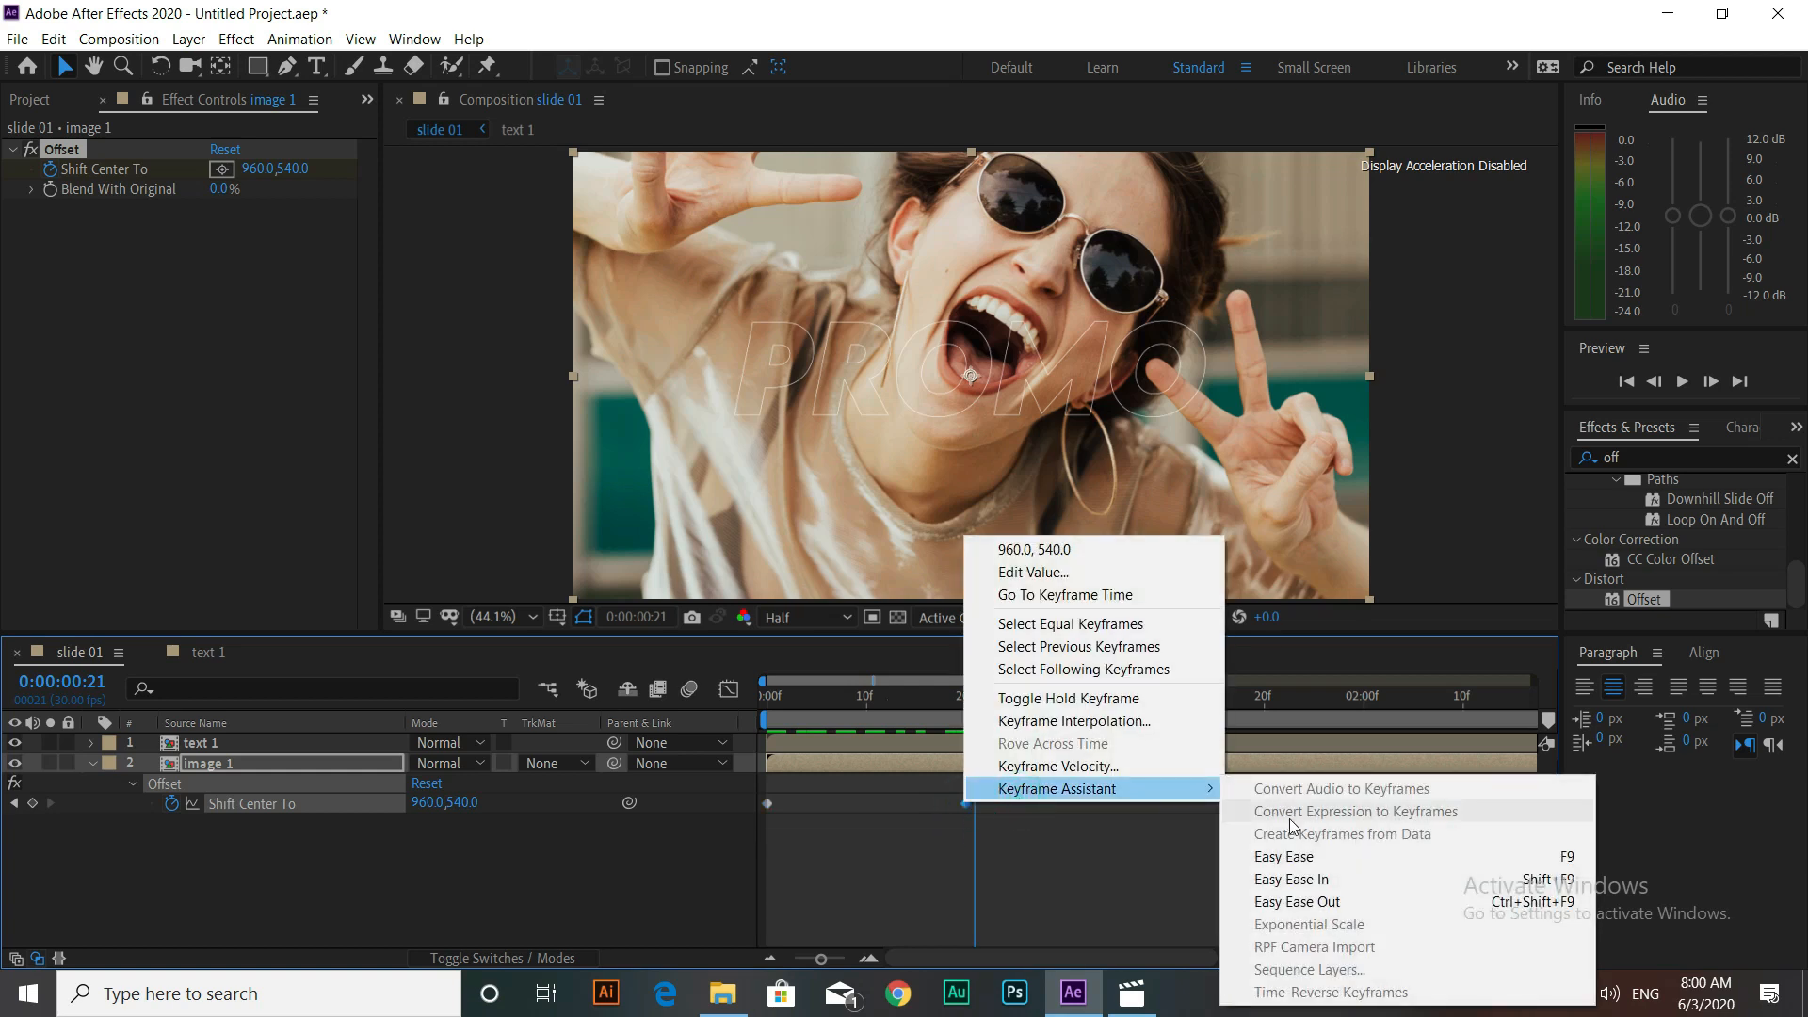
left_click(1288, 856)
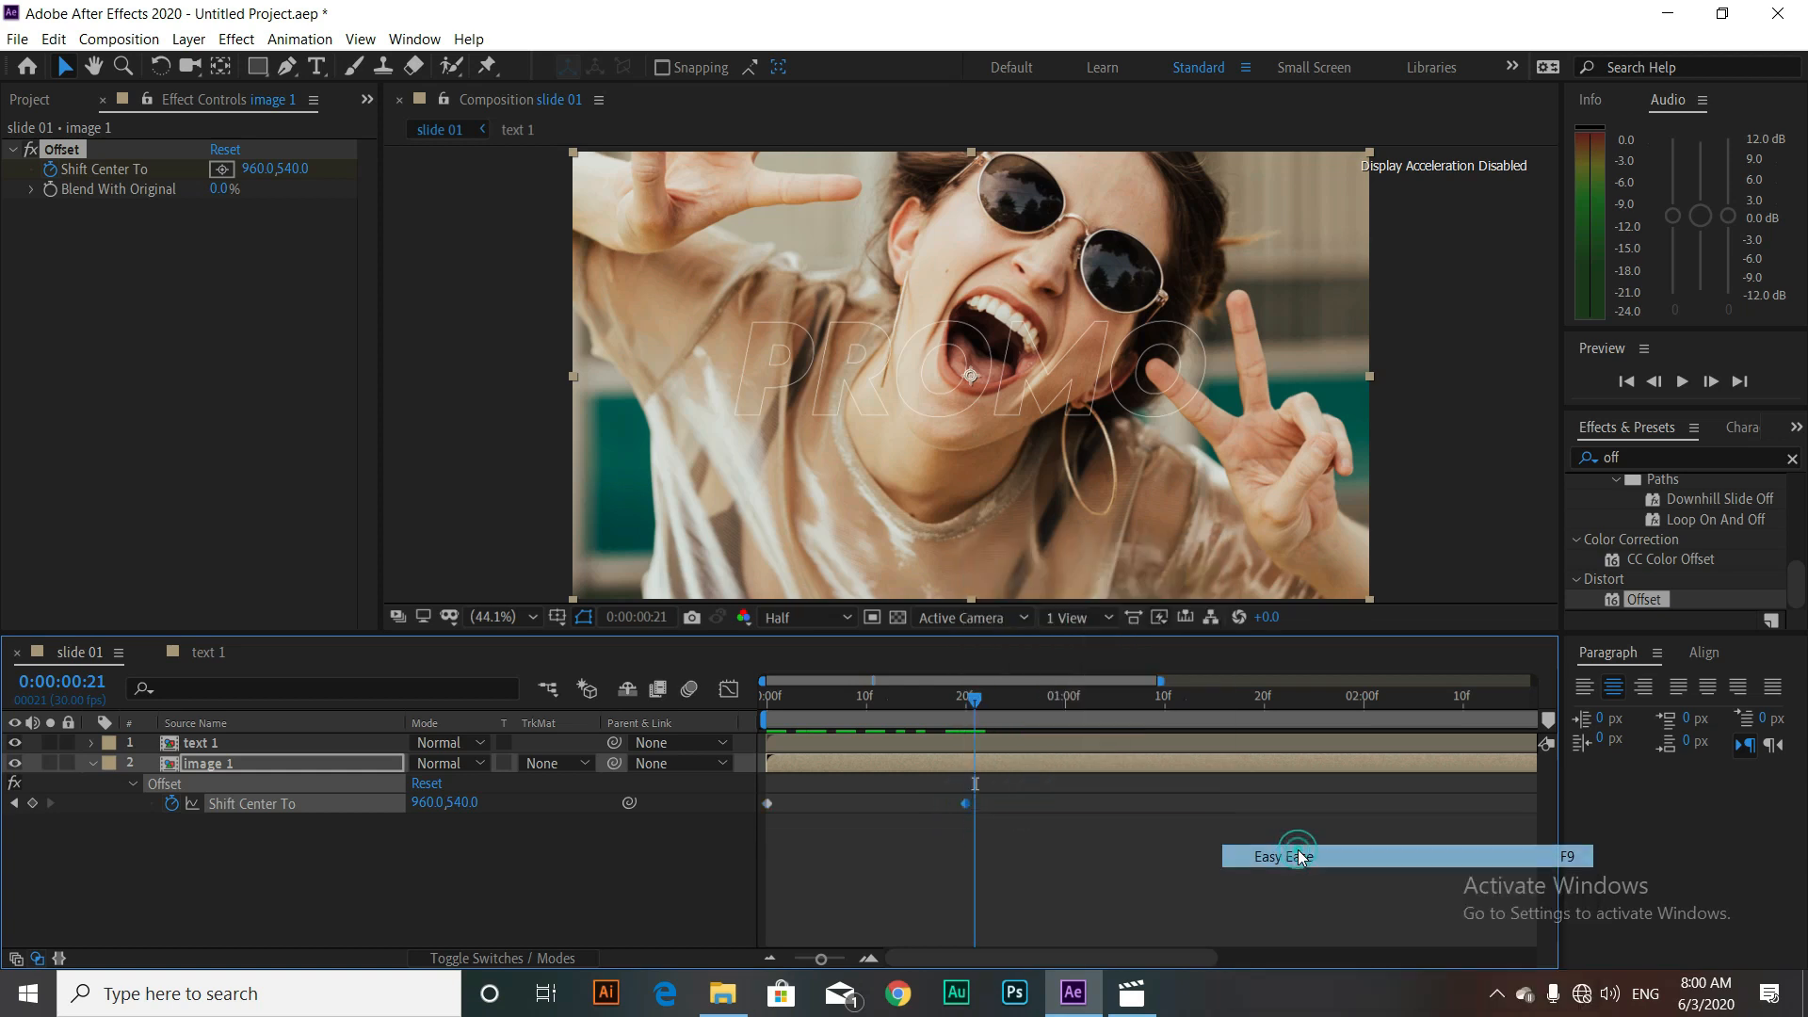
left_click(729, 690)
left_click_drag(932, 902, 867, 899)
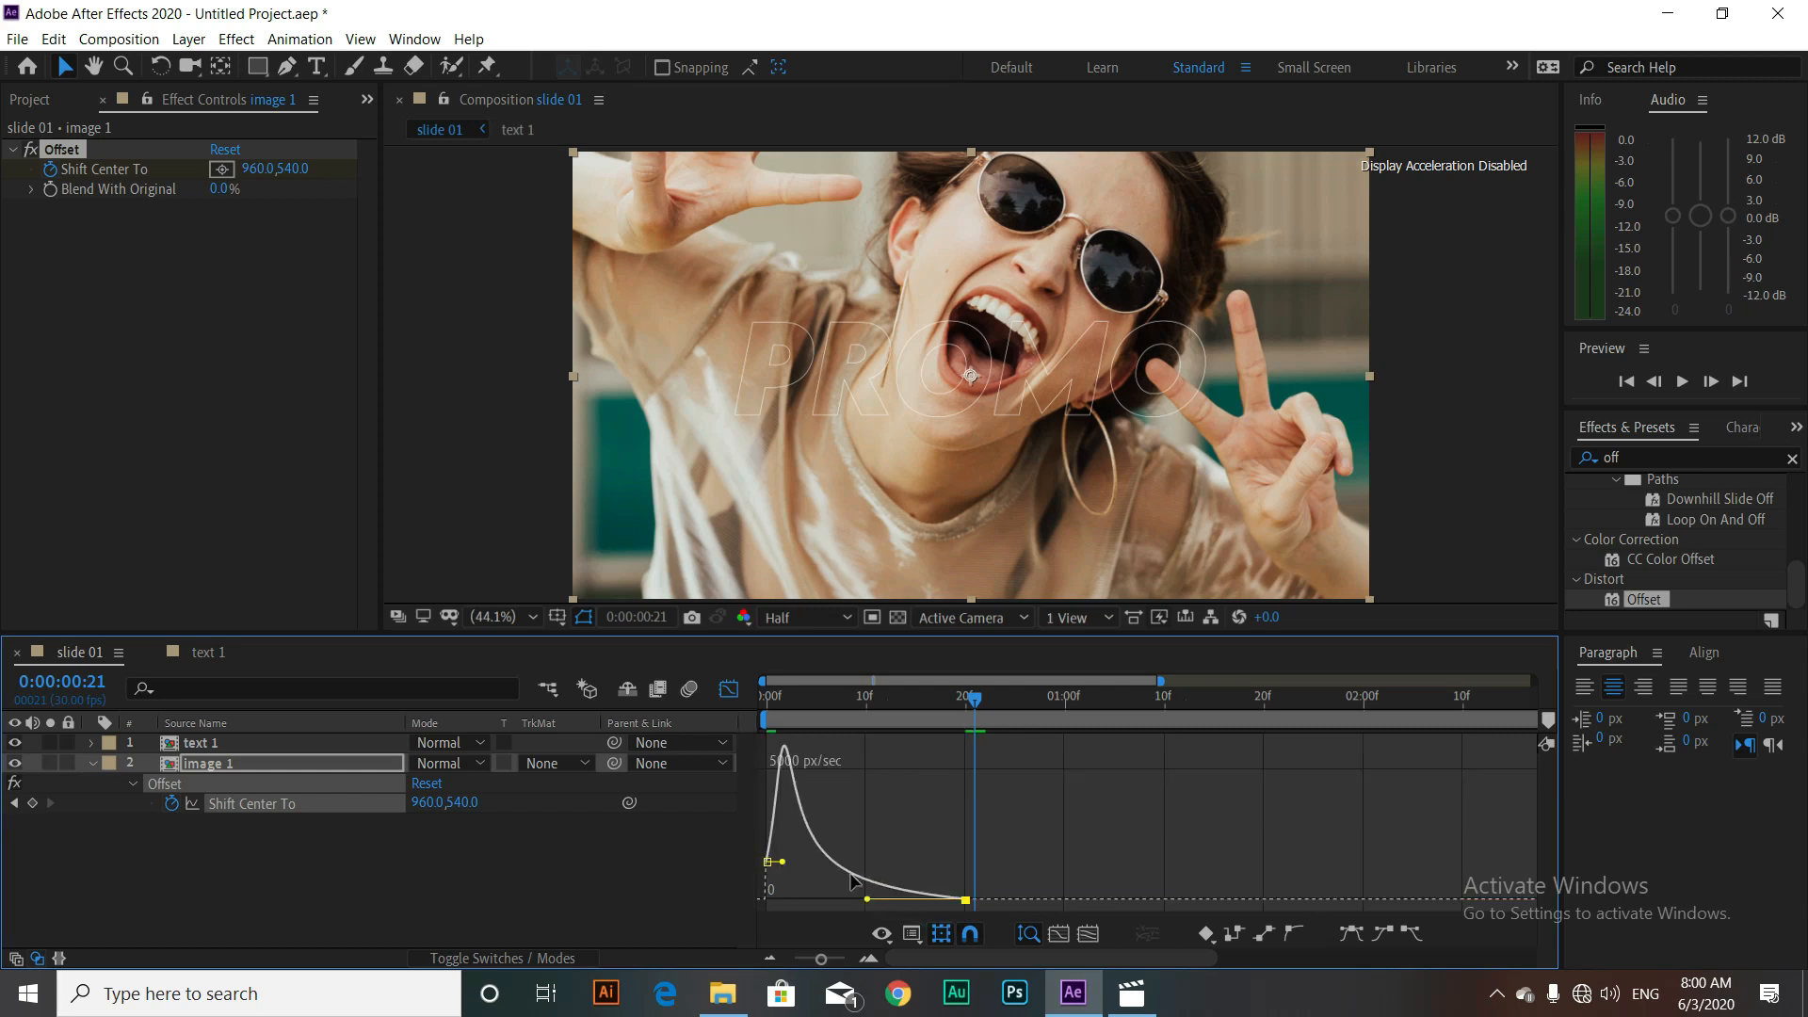
left_click(730, 691)
Step: Apply Gaussian Blur to the image 1 layer and add a Blurriness keyframe of 0 at 0:00:00:20
left_click_drag(975, 705, 901, 721)
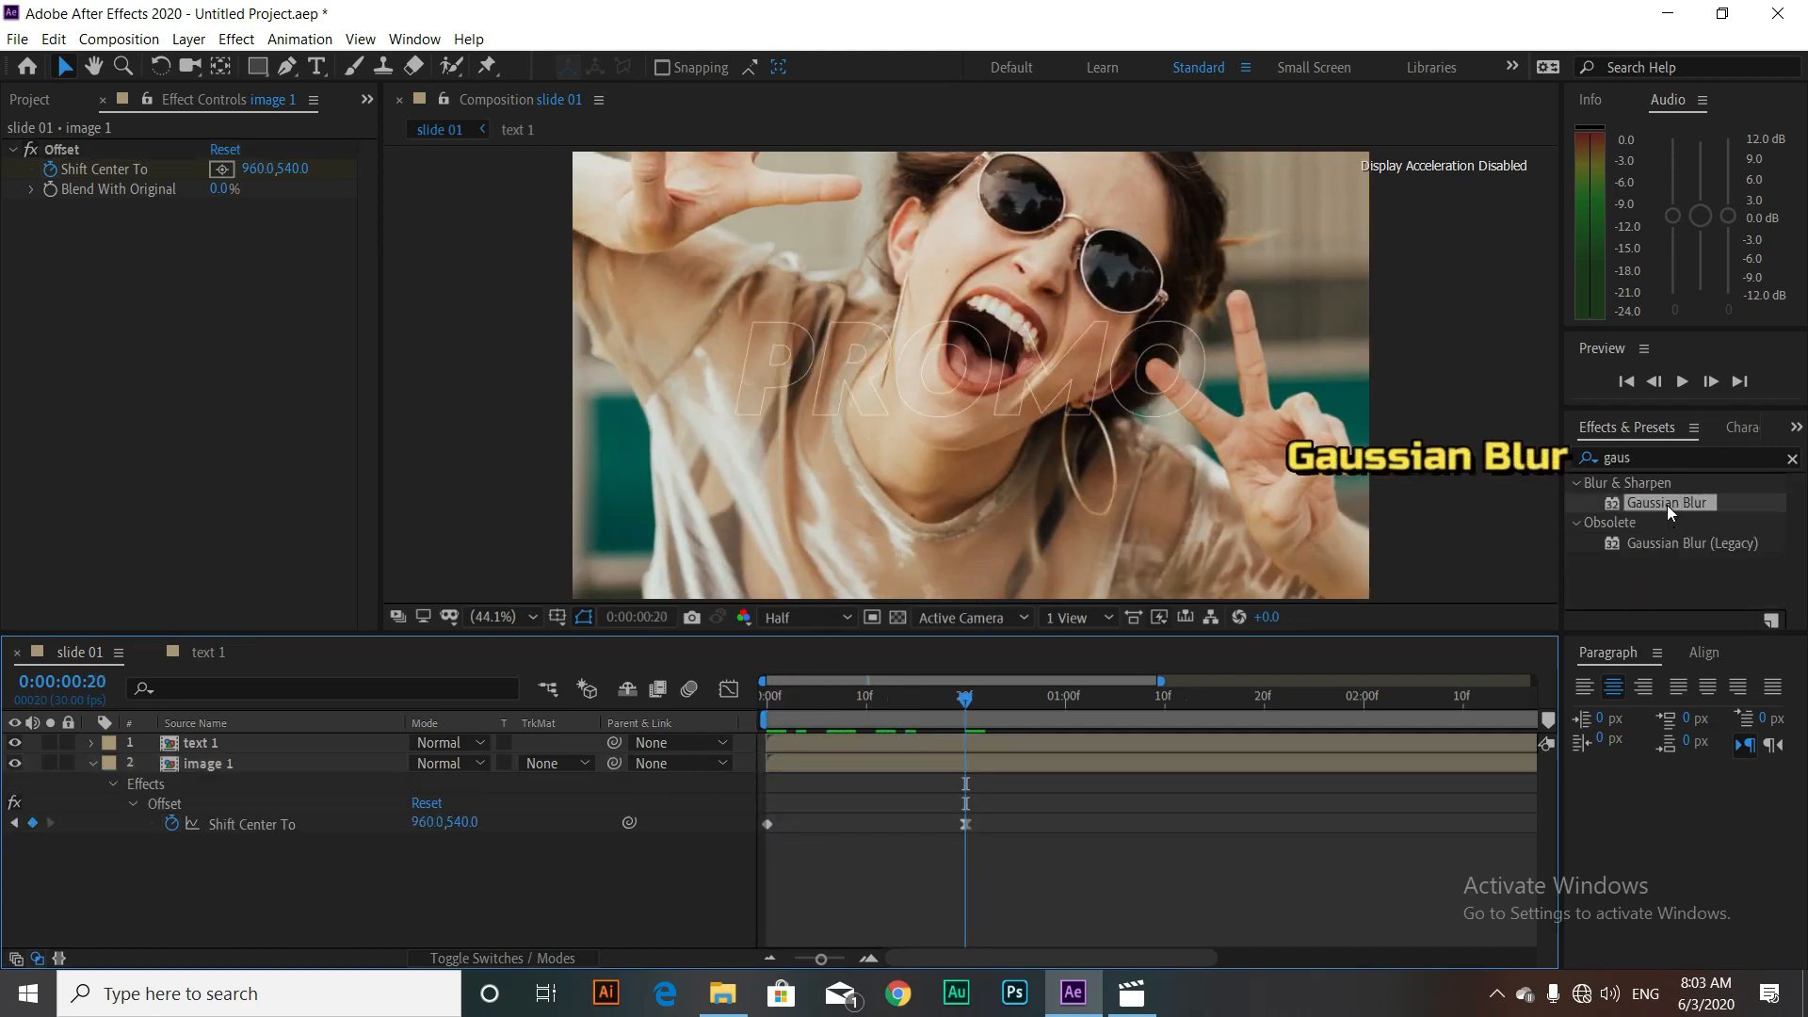
left_click_drag(1673, 516, 320, 763)
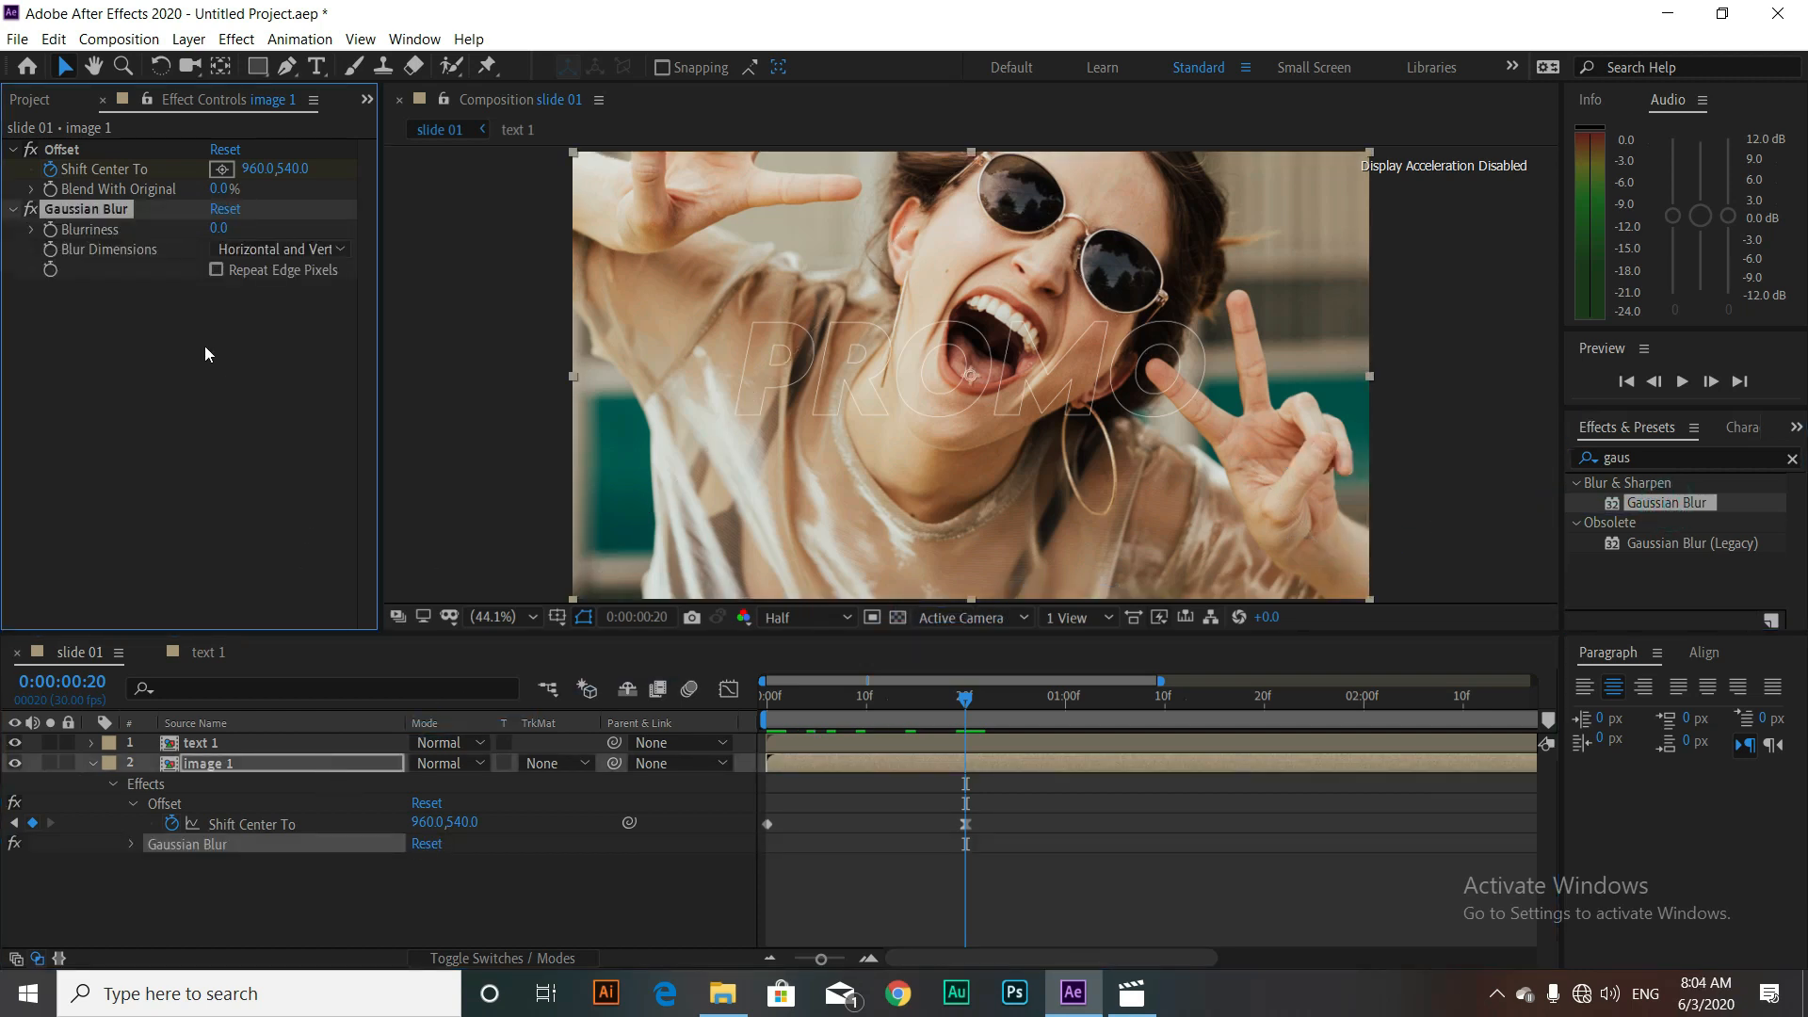
left_click(51, 231)
Step: Set the Gaussian Blur's Blurriness to 130 at the first frame and turn on Repeat Edge Pixels
left_click_drag(964, 700, 689, 699)
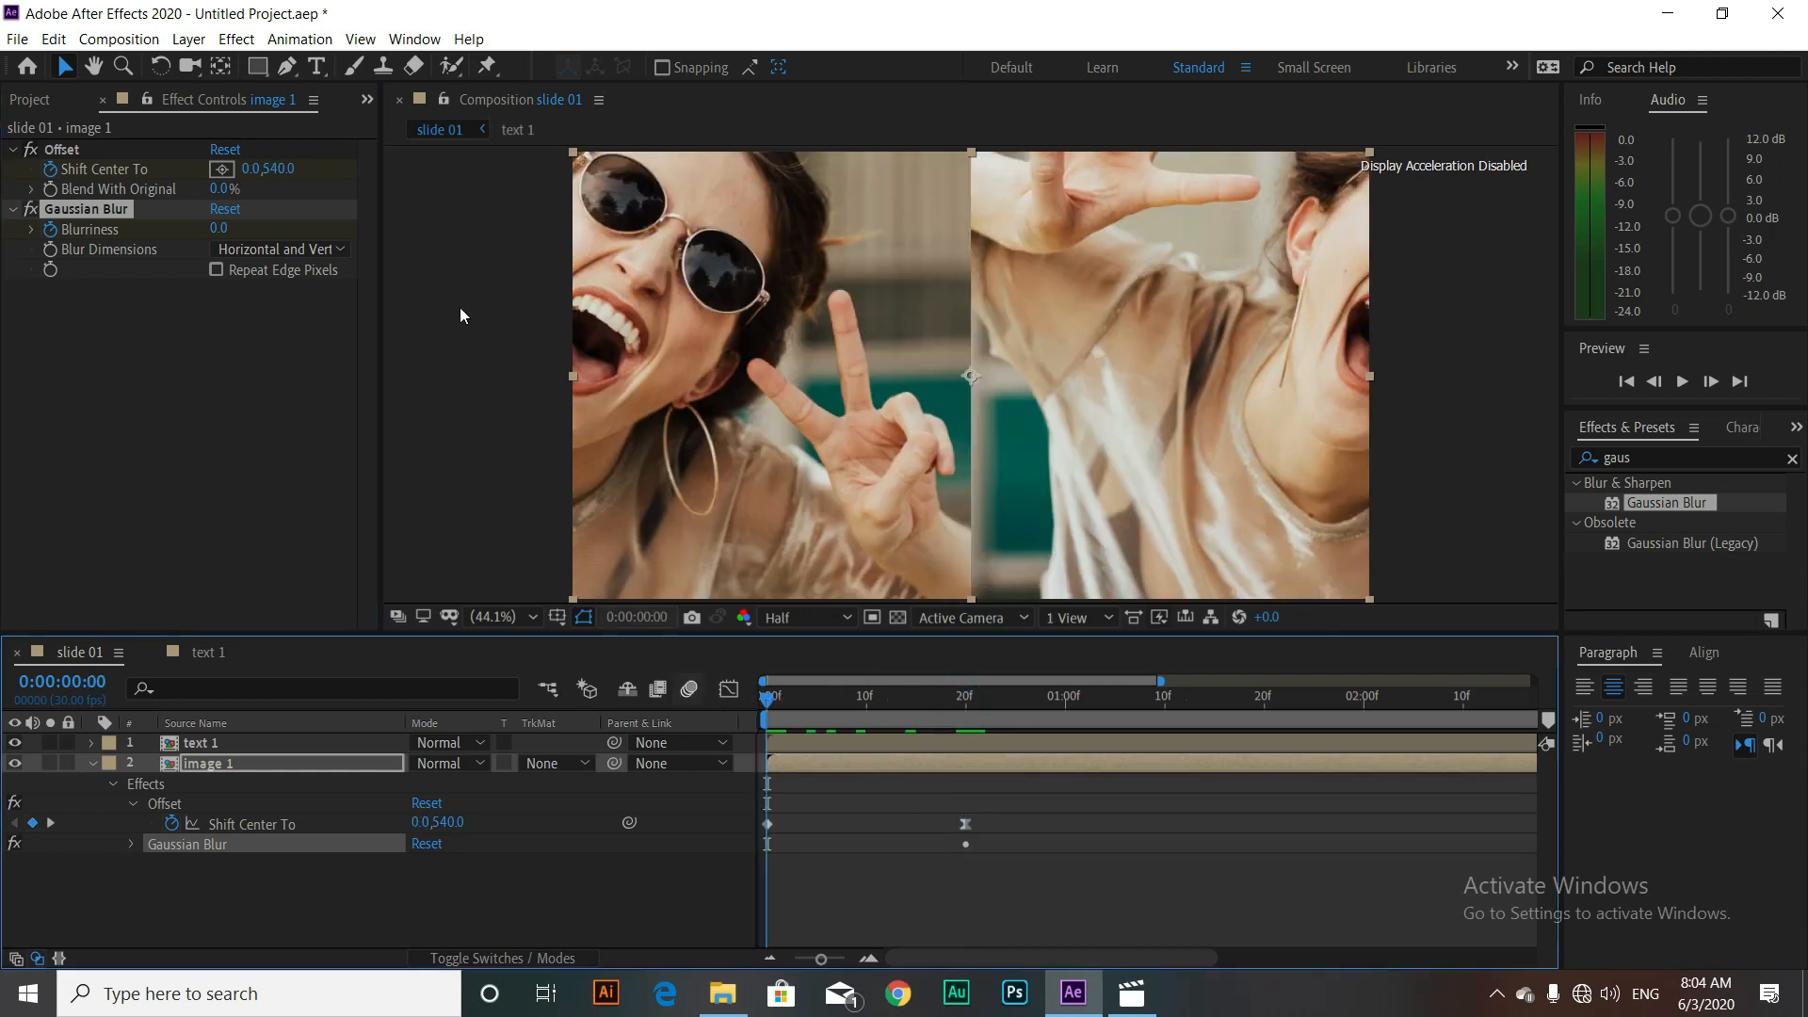
left_click(218, 230)
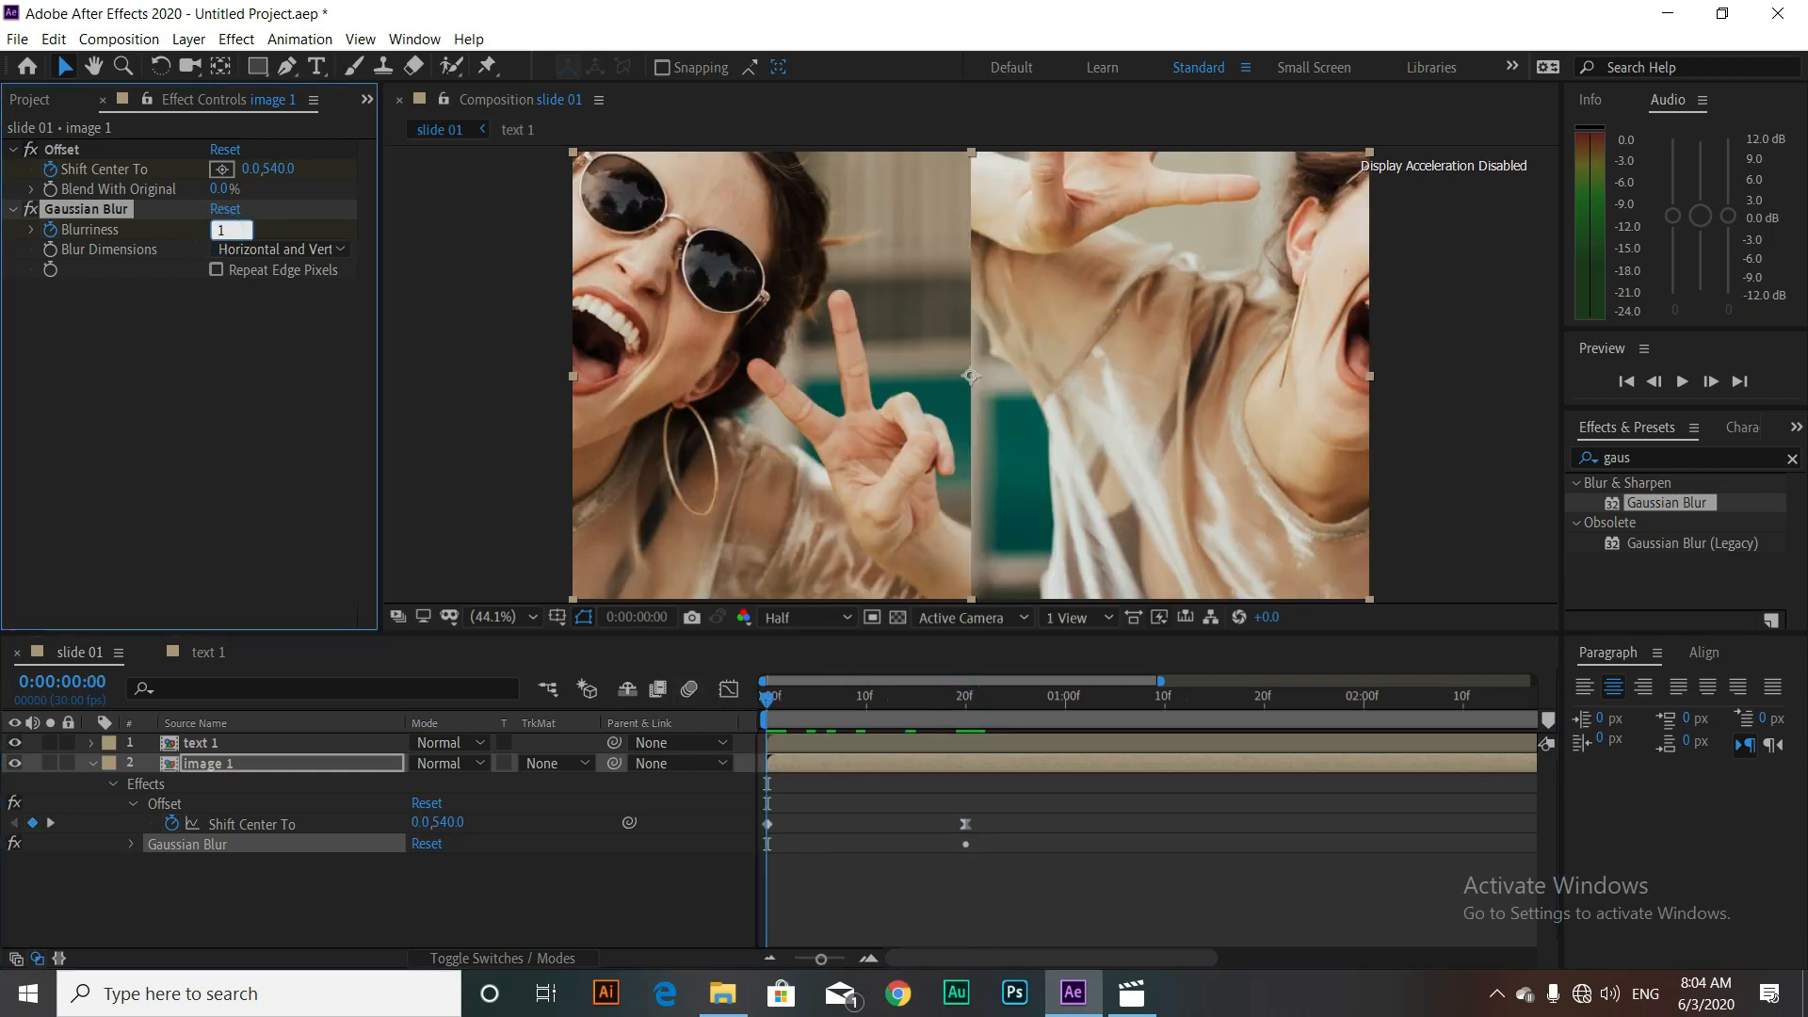
key("Return")
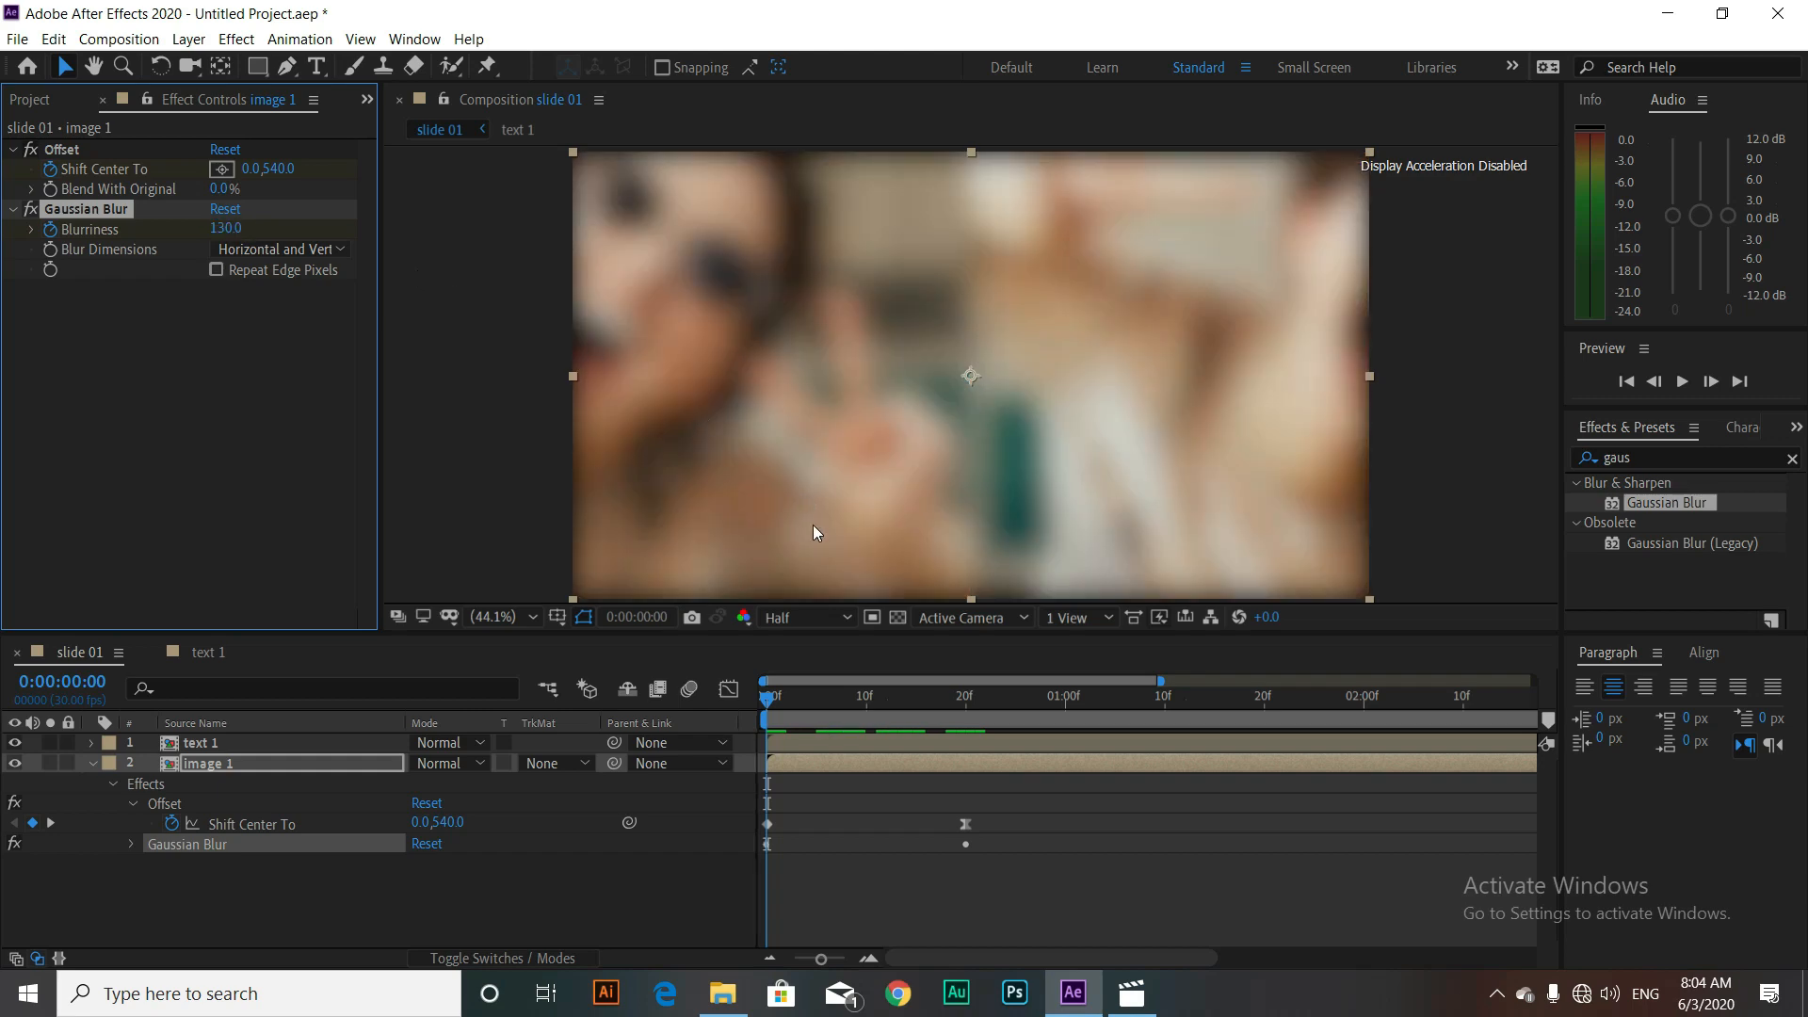
left_click_drag(770, 707, 969, 727)
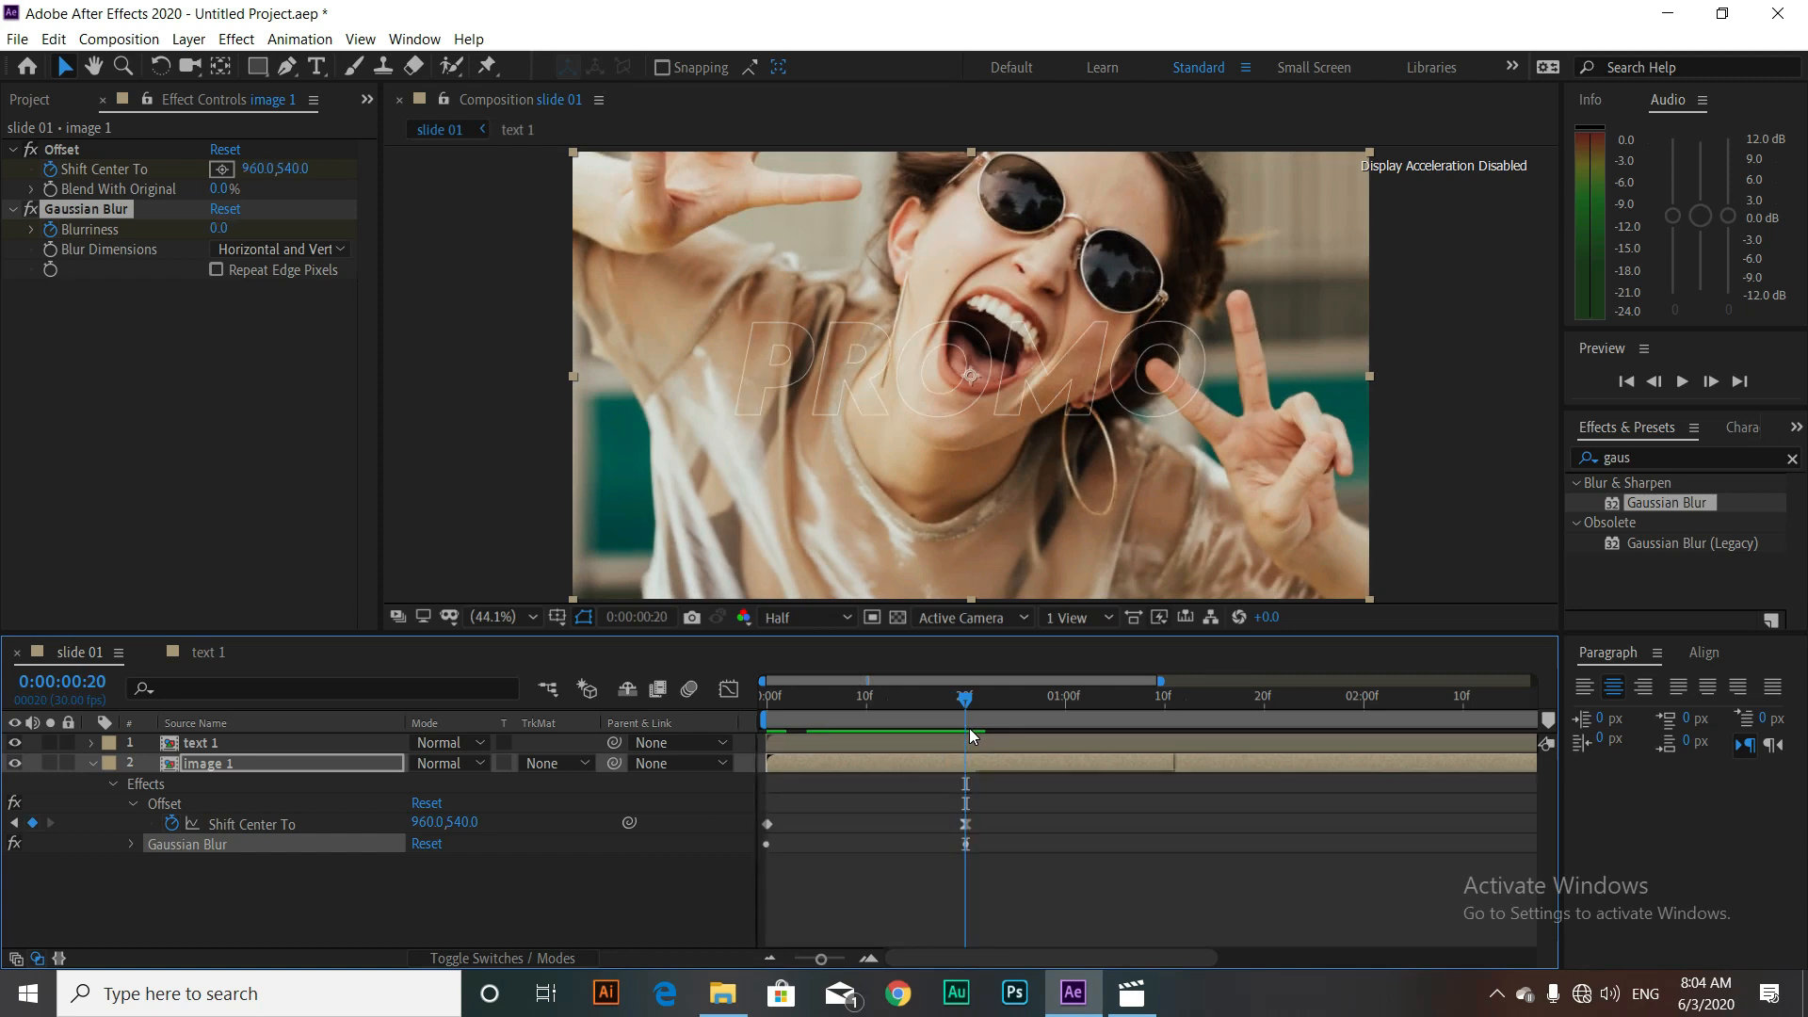
left_click(217, 272)
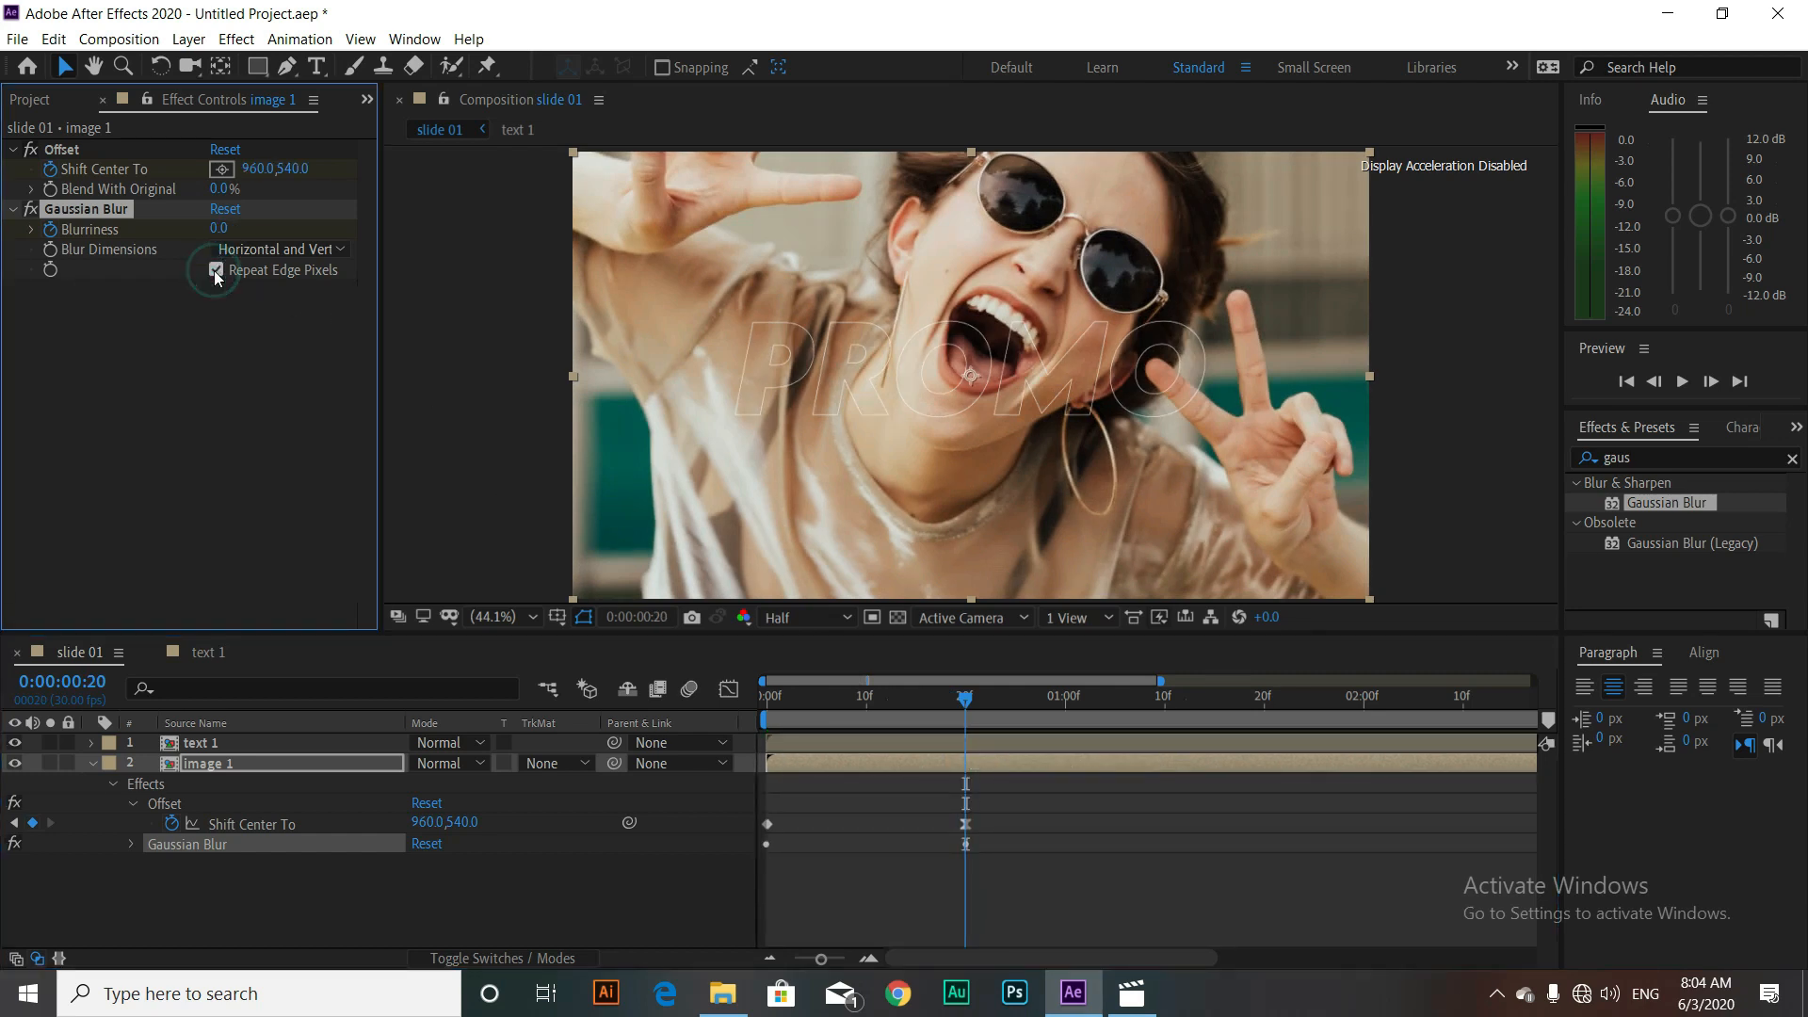
Step: Apply Easy Ease to the Blurriness keyframe at frame 20 and lengthen its incoming influence to about half the animation
left_click(129, 844)
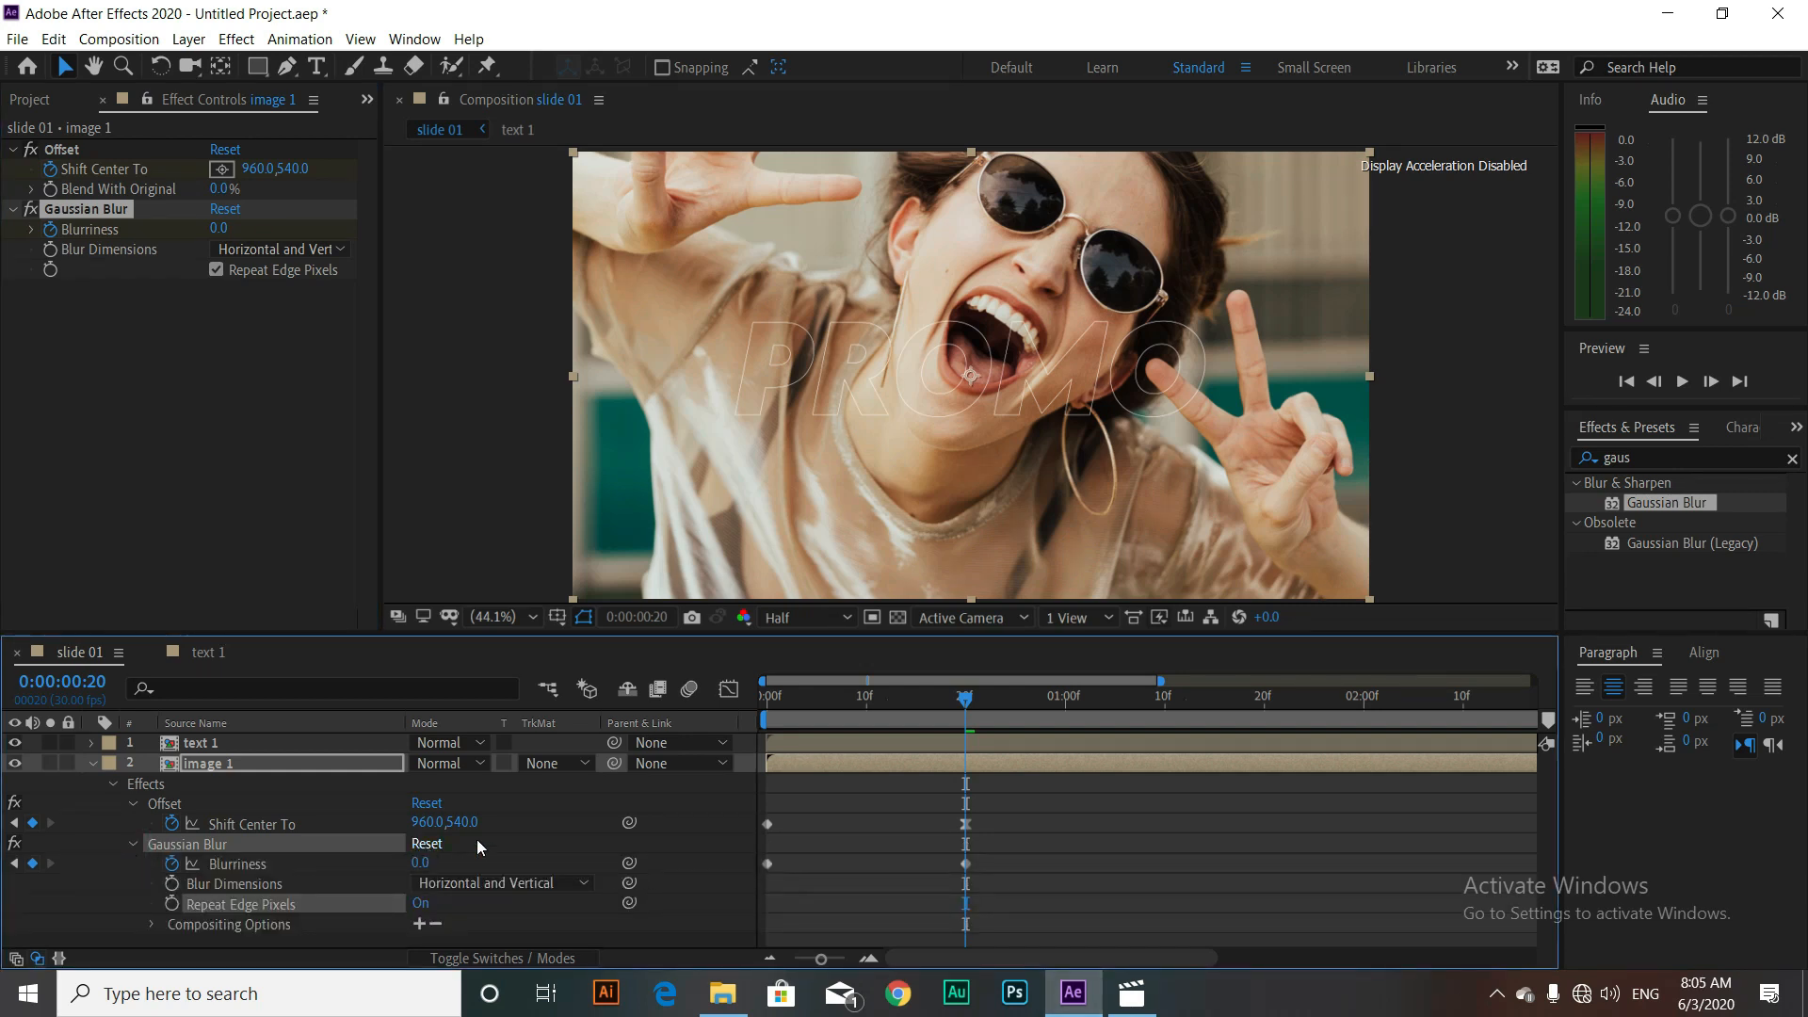
left_click(965, 864)
right_click(965, 863)
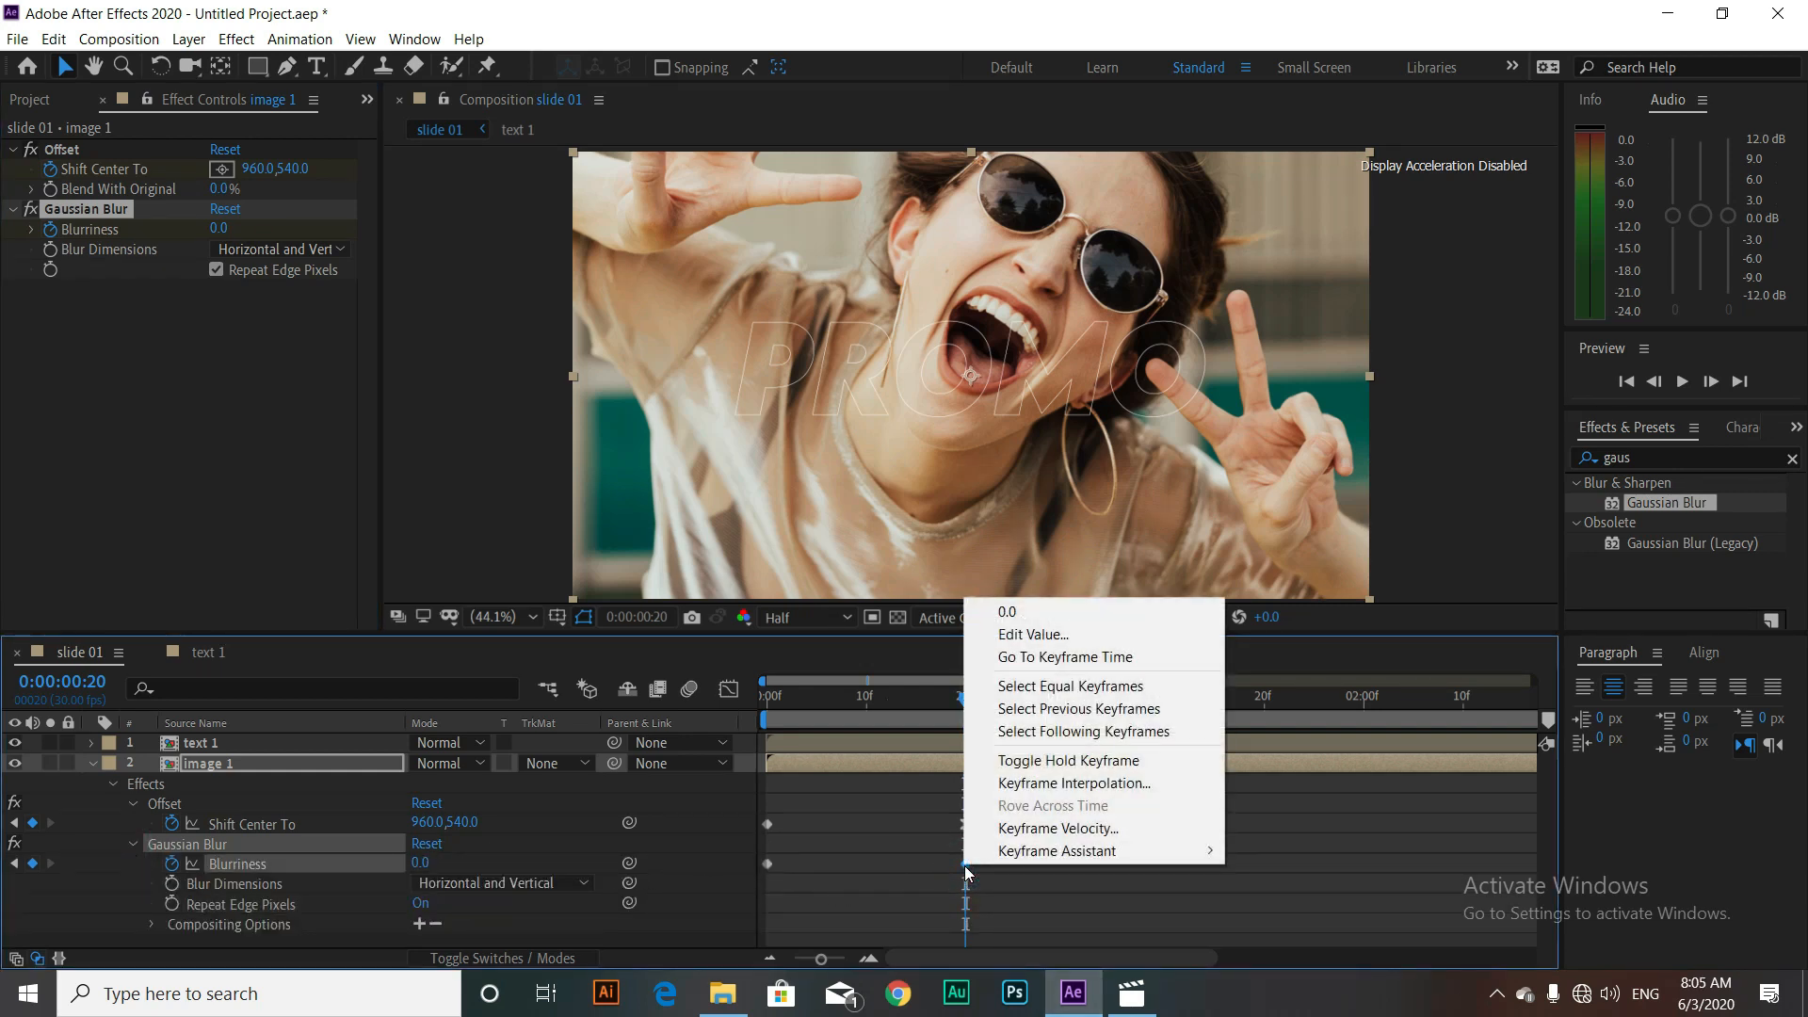
mouse_move(1045, 852)
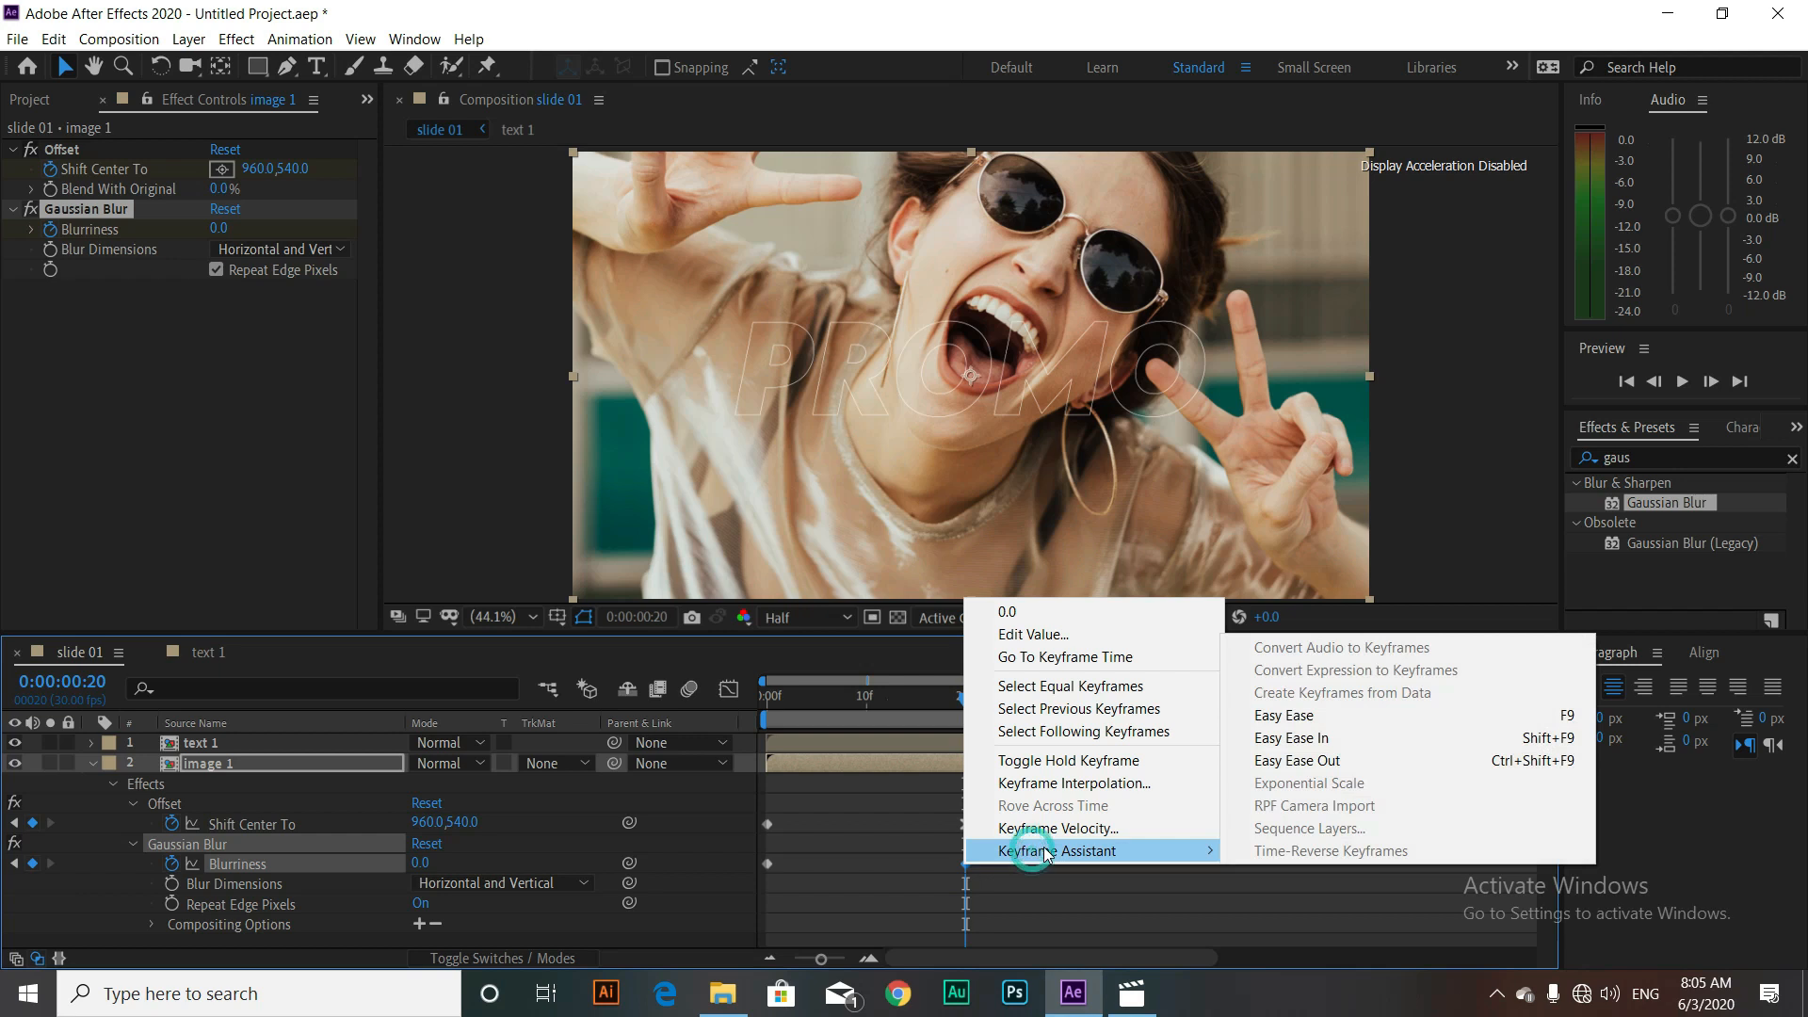
left_click(1333, 716)
left_click(730, 690)
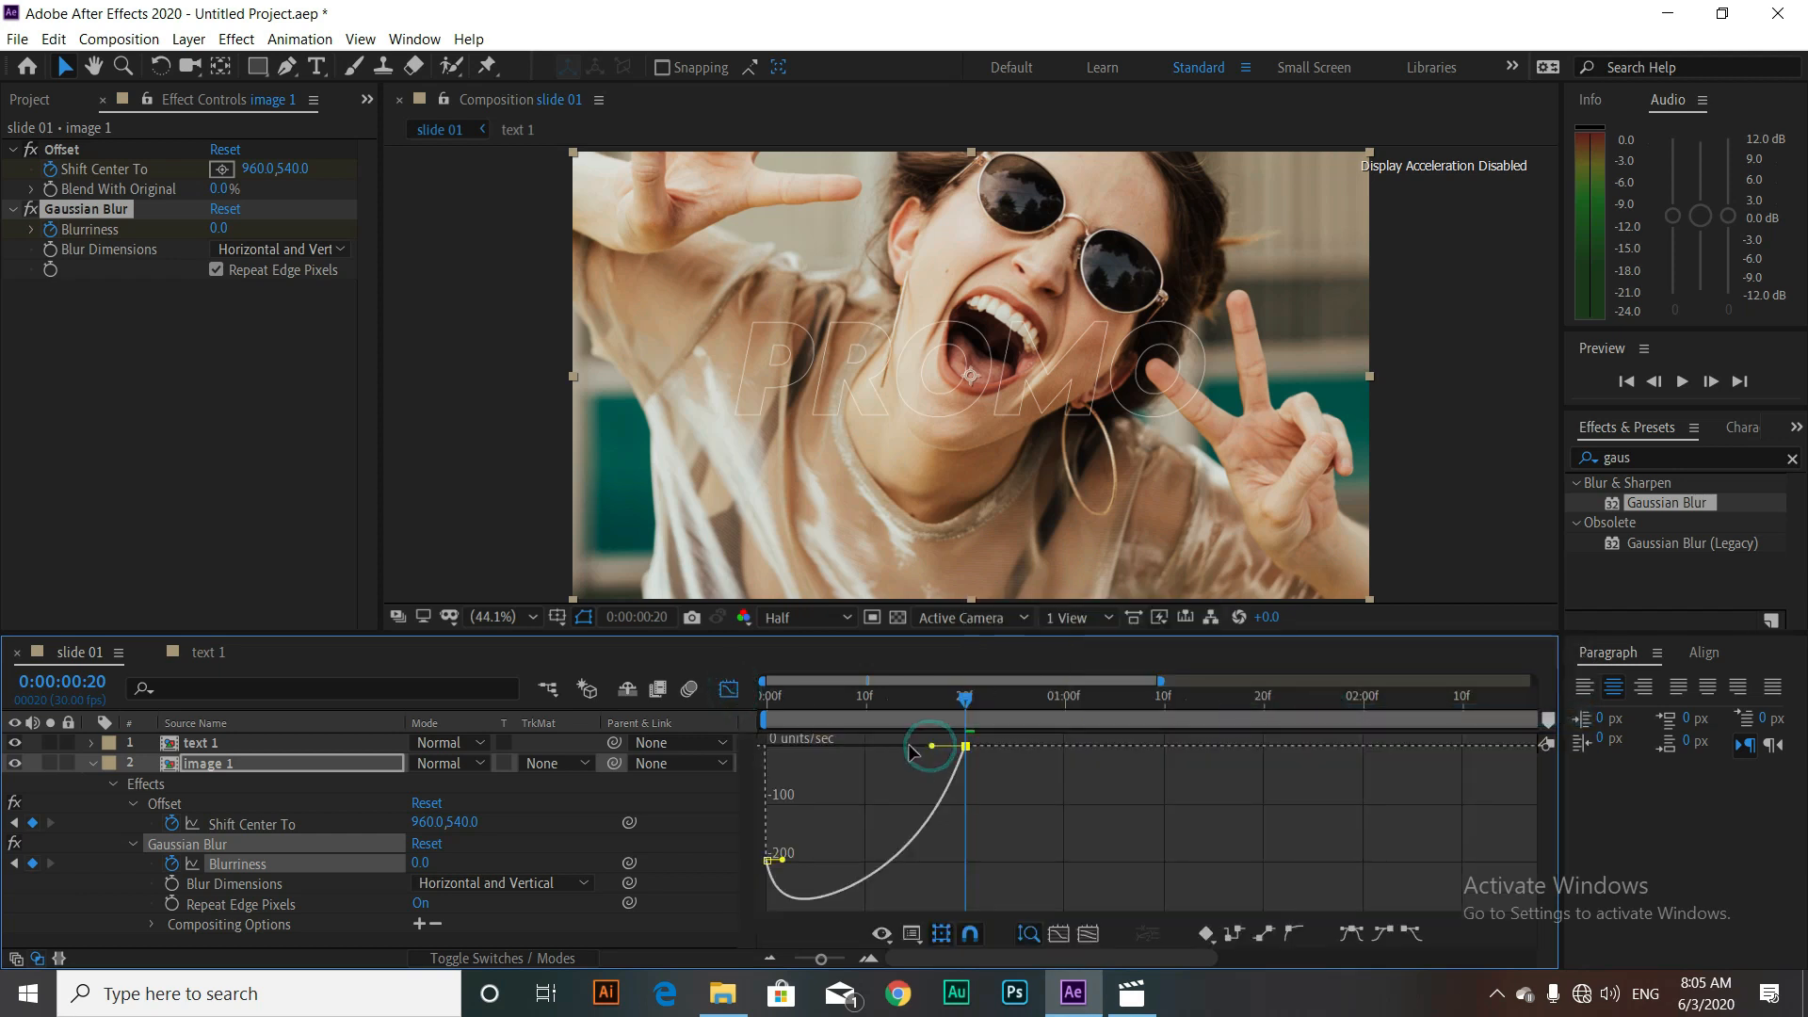
left_click_drag(931, 747, 868, 748)
left_click(731, 689)
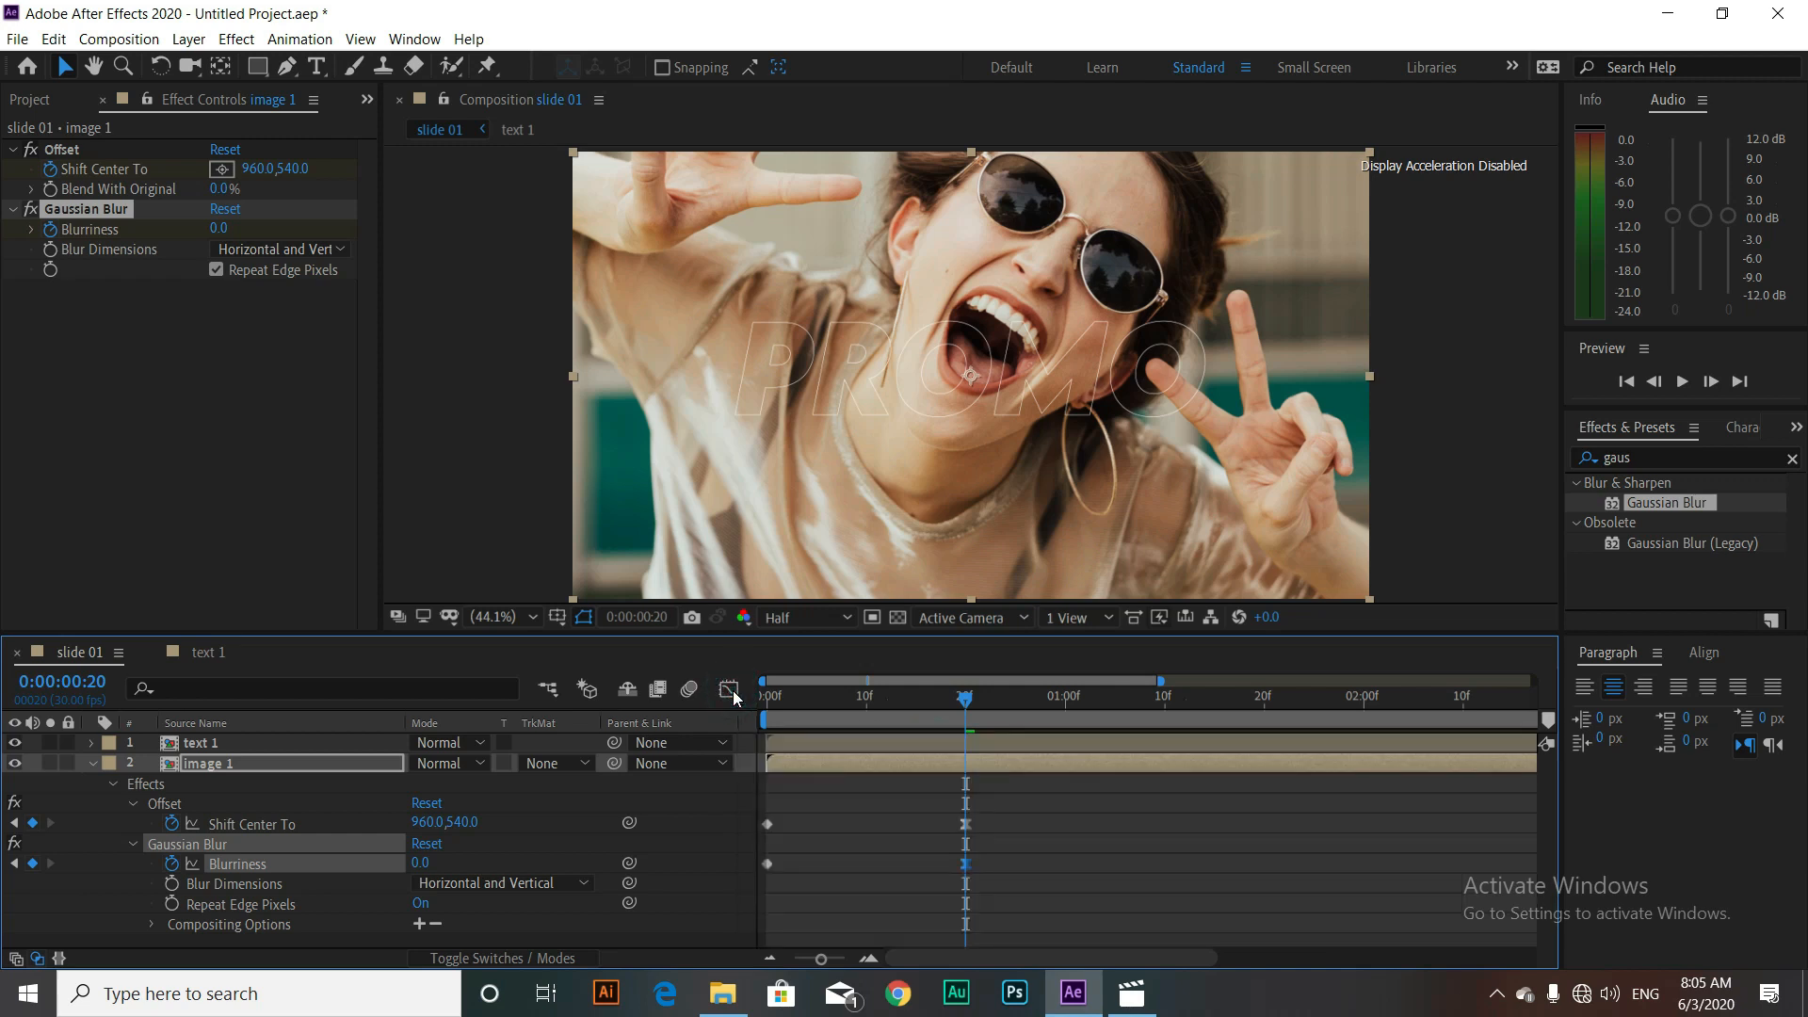
Step: Keyframe the image 1 layer's Scale at 100% at 0:00:00:20 and set it to 180% at the first frame
left_click(93, 764)
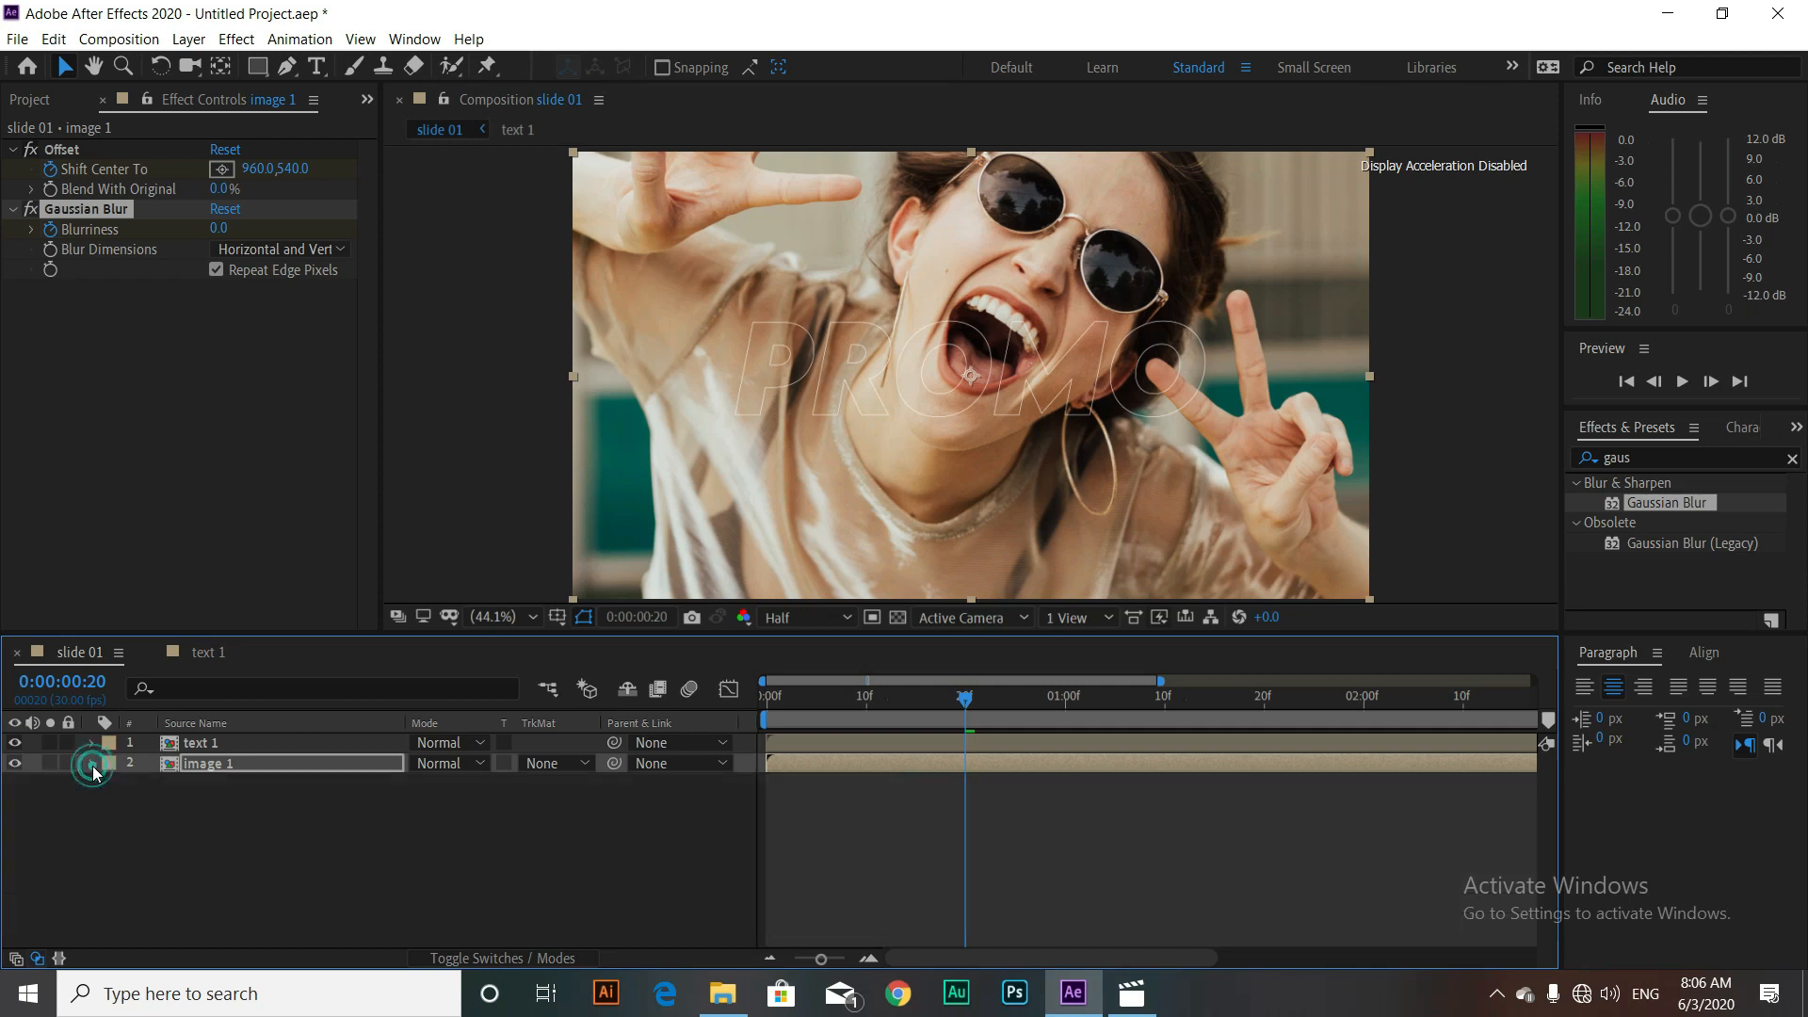
left_click(202, 766)
key("s")
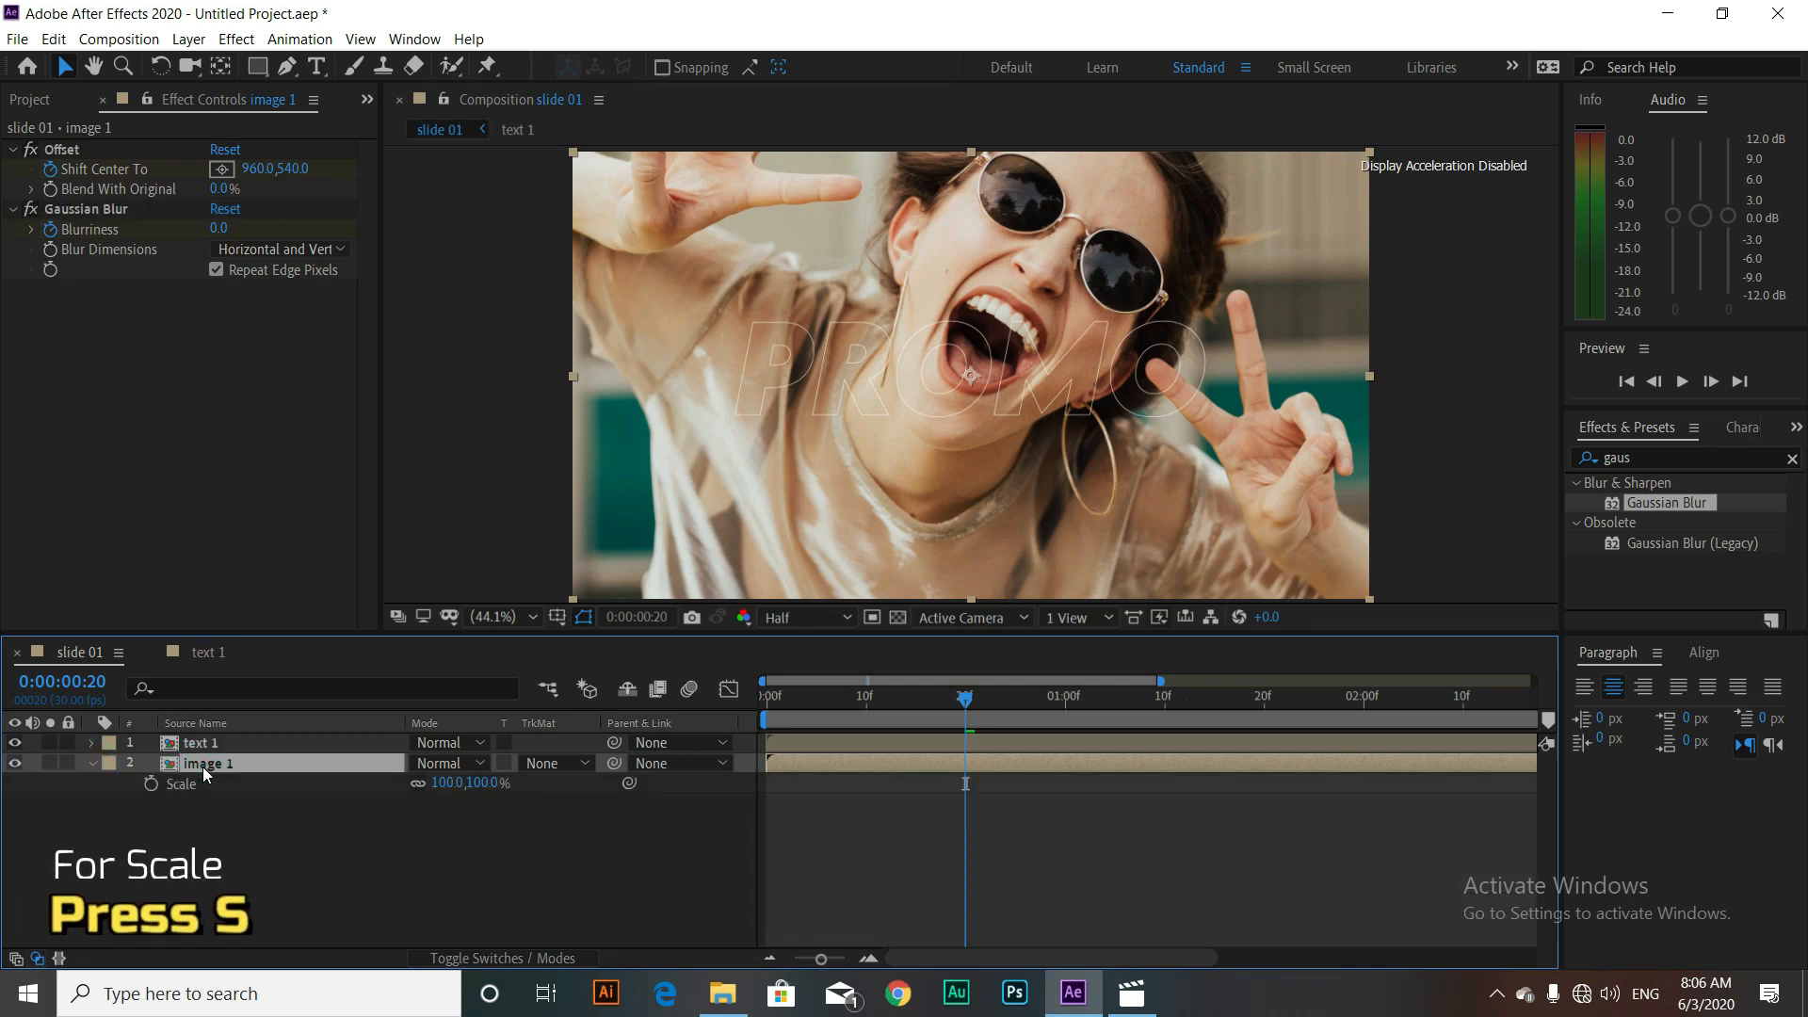
left_click(151, 784)
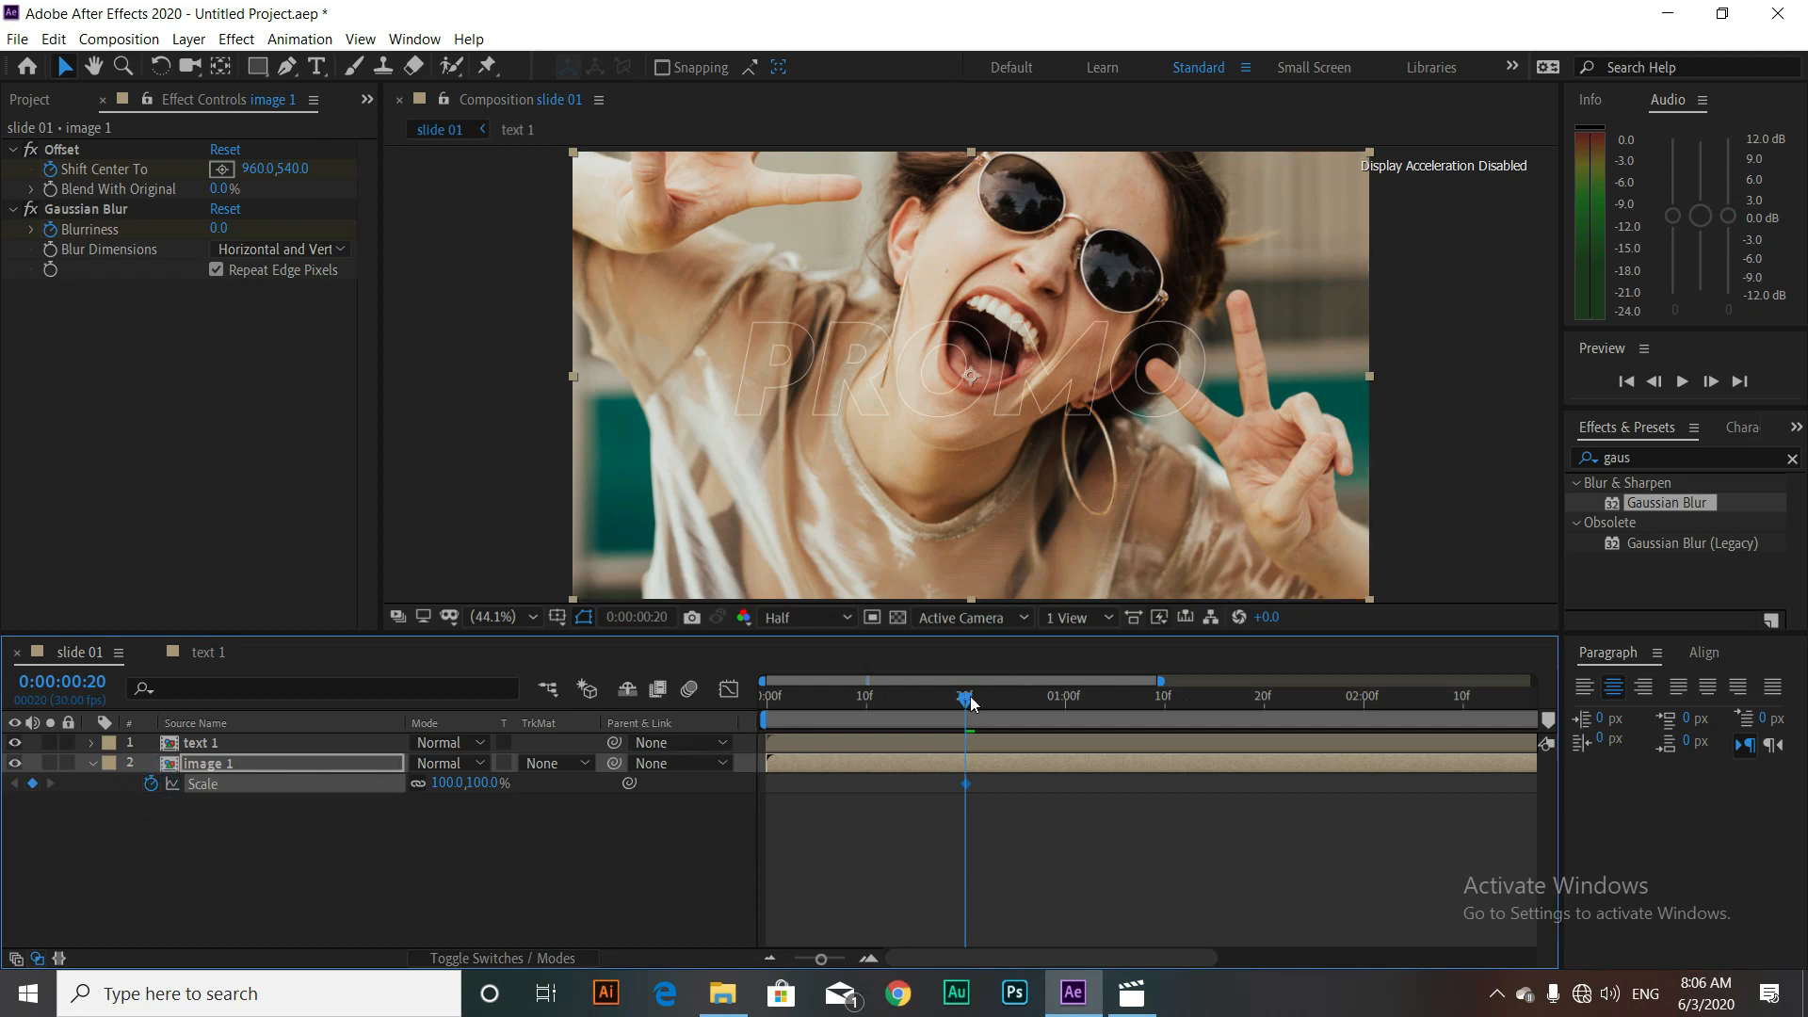
left_click_drag(964, 701, 719, 698)
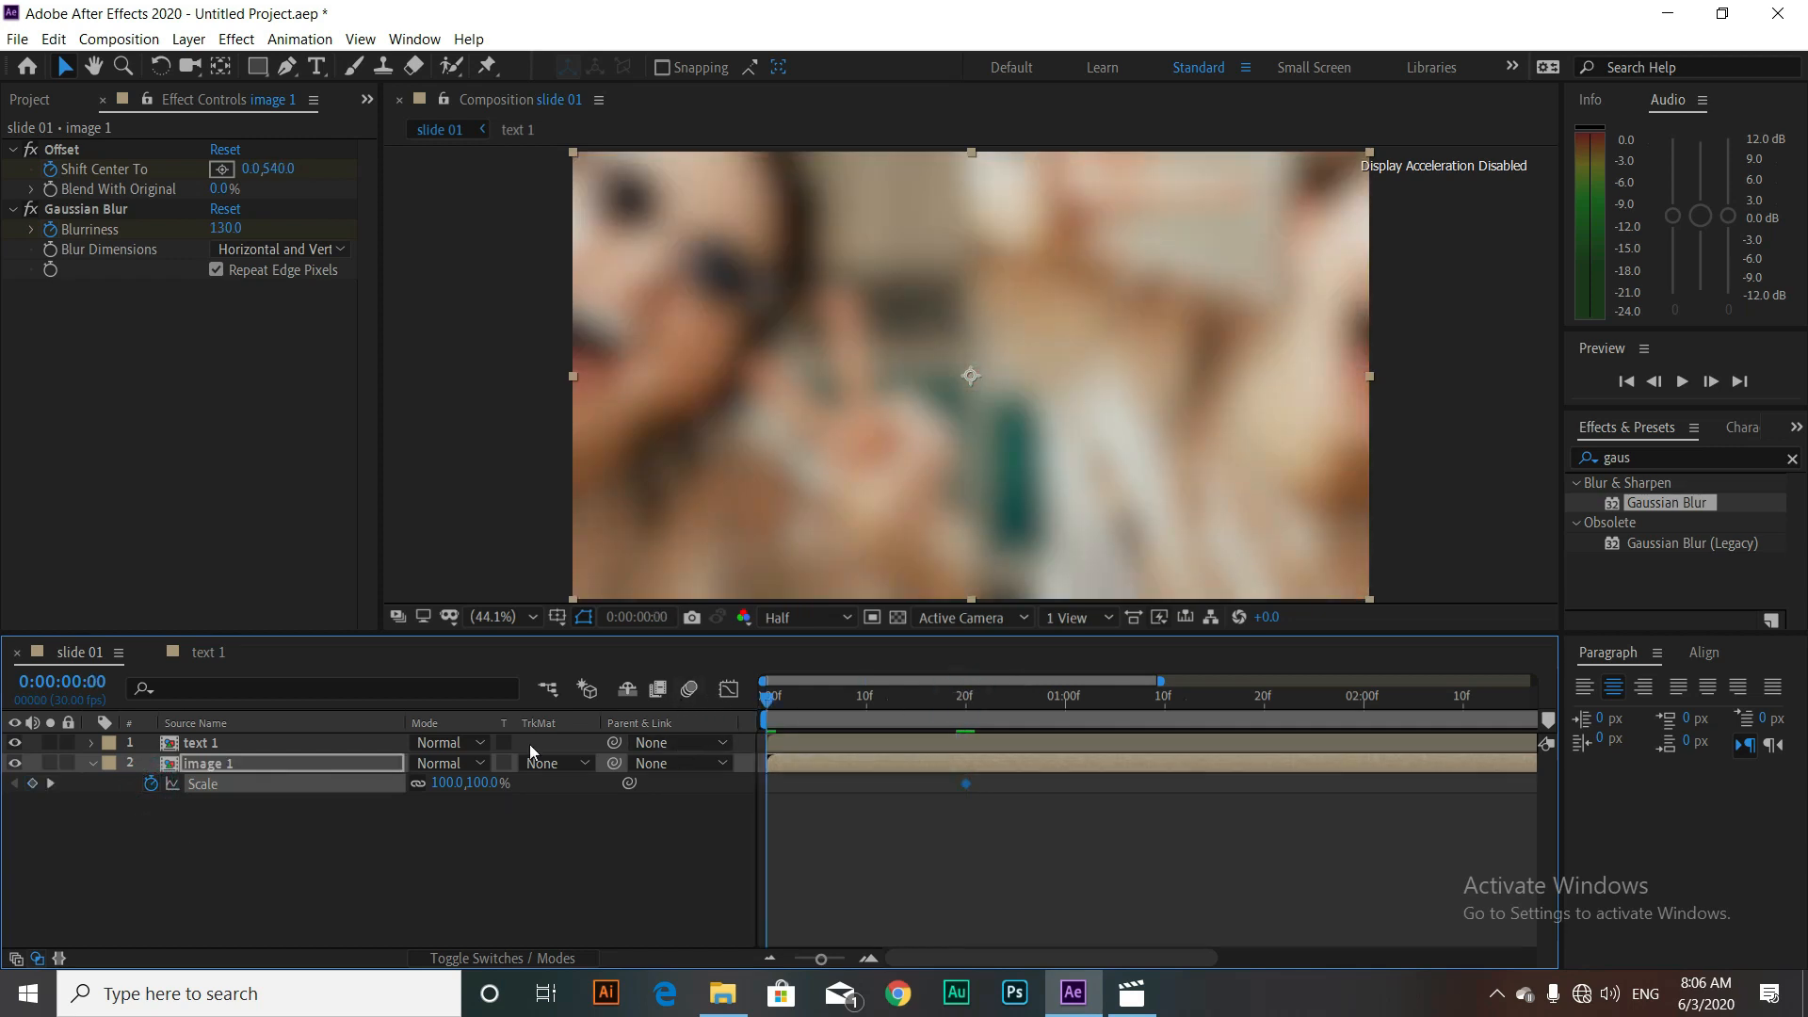
left_click(448, 783)
type("180")
key("Return")
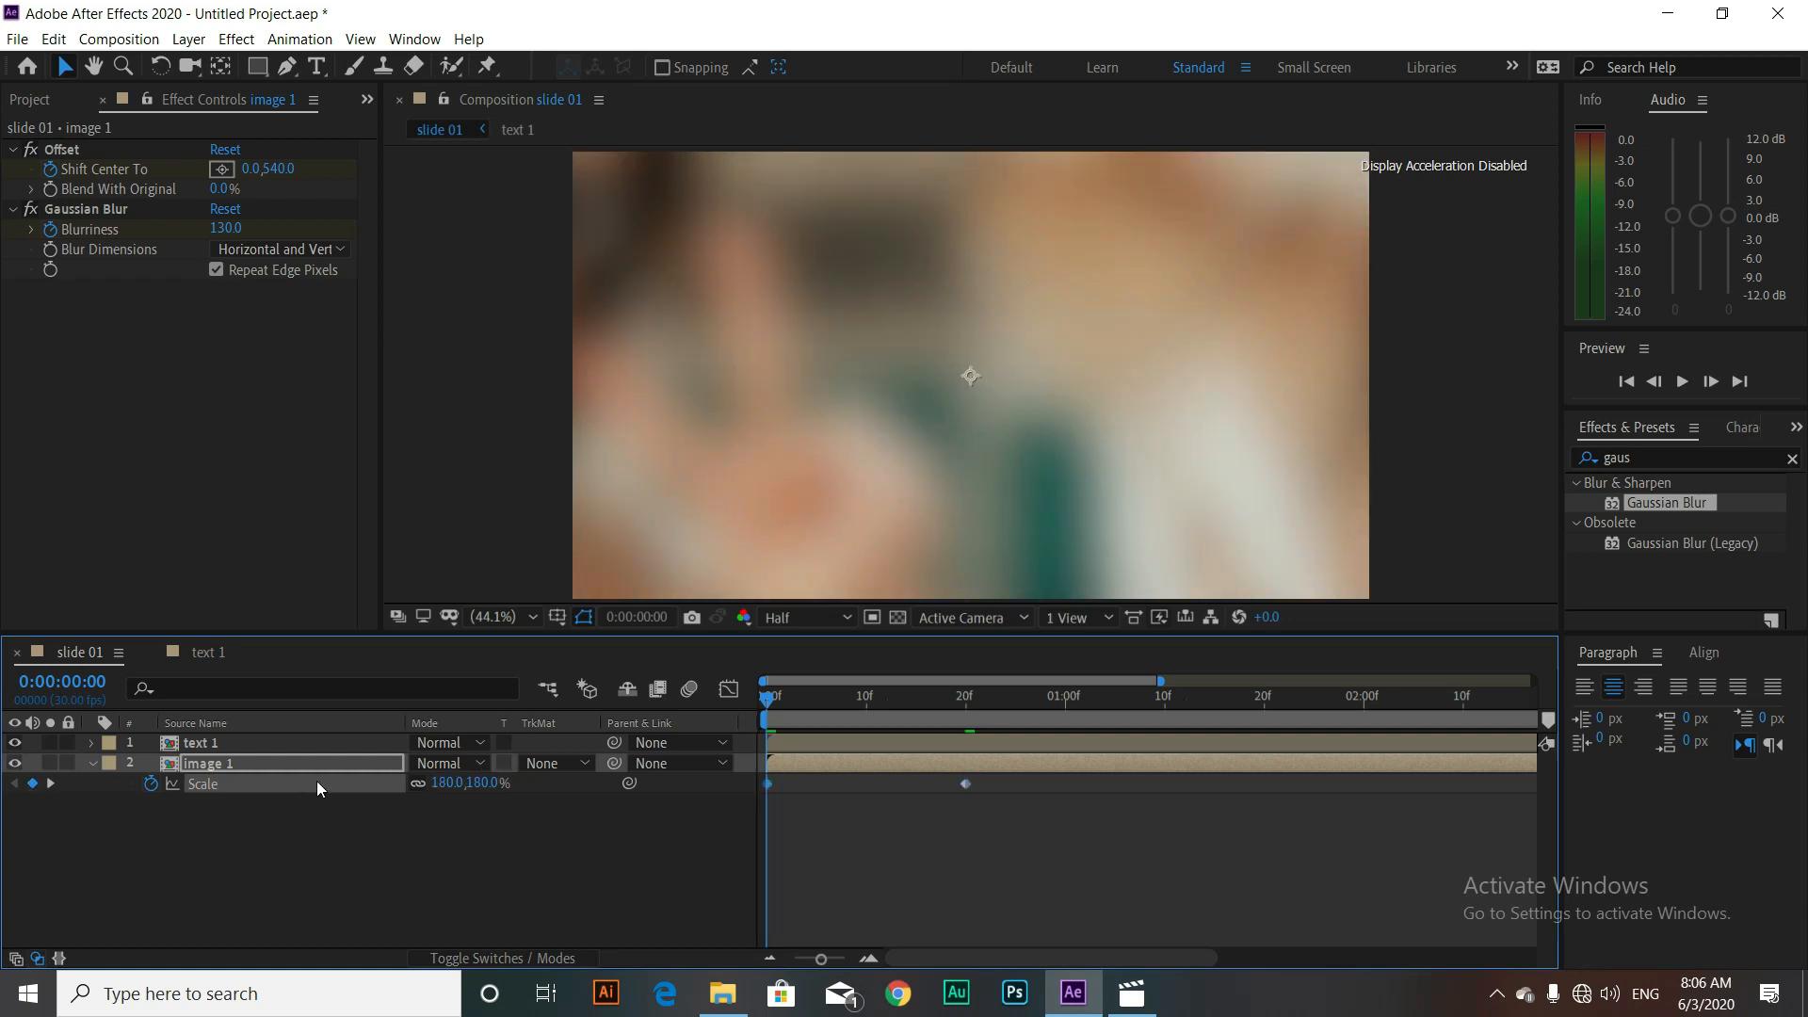
Step: Apply Easy Ease to the Scale keyframe at frame 20 and lengthen its incoming influence for a fast start and slow finish
right_click(968, 784)
mouse_move(1041, 769)
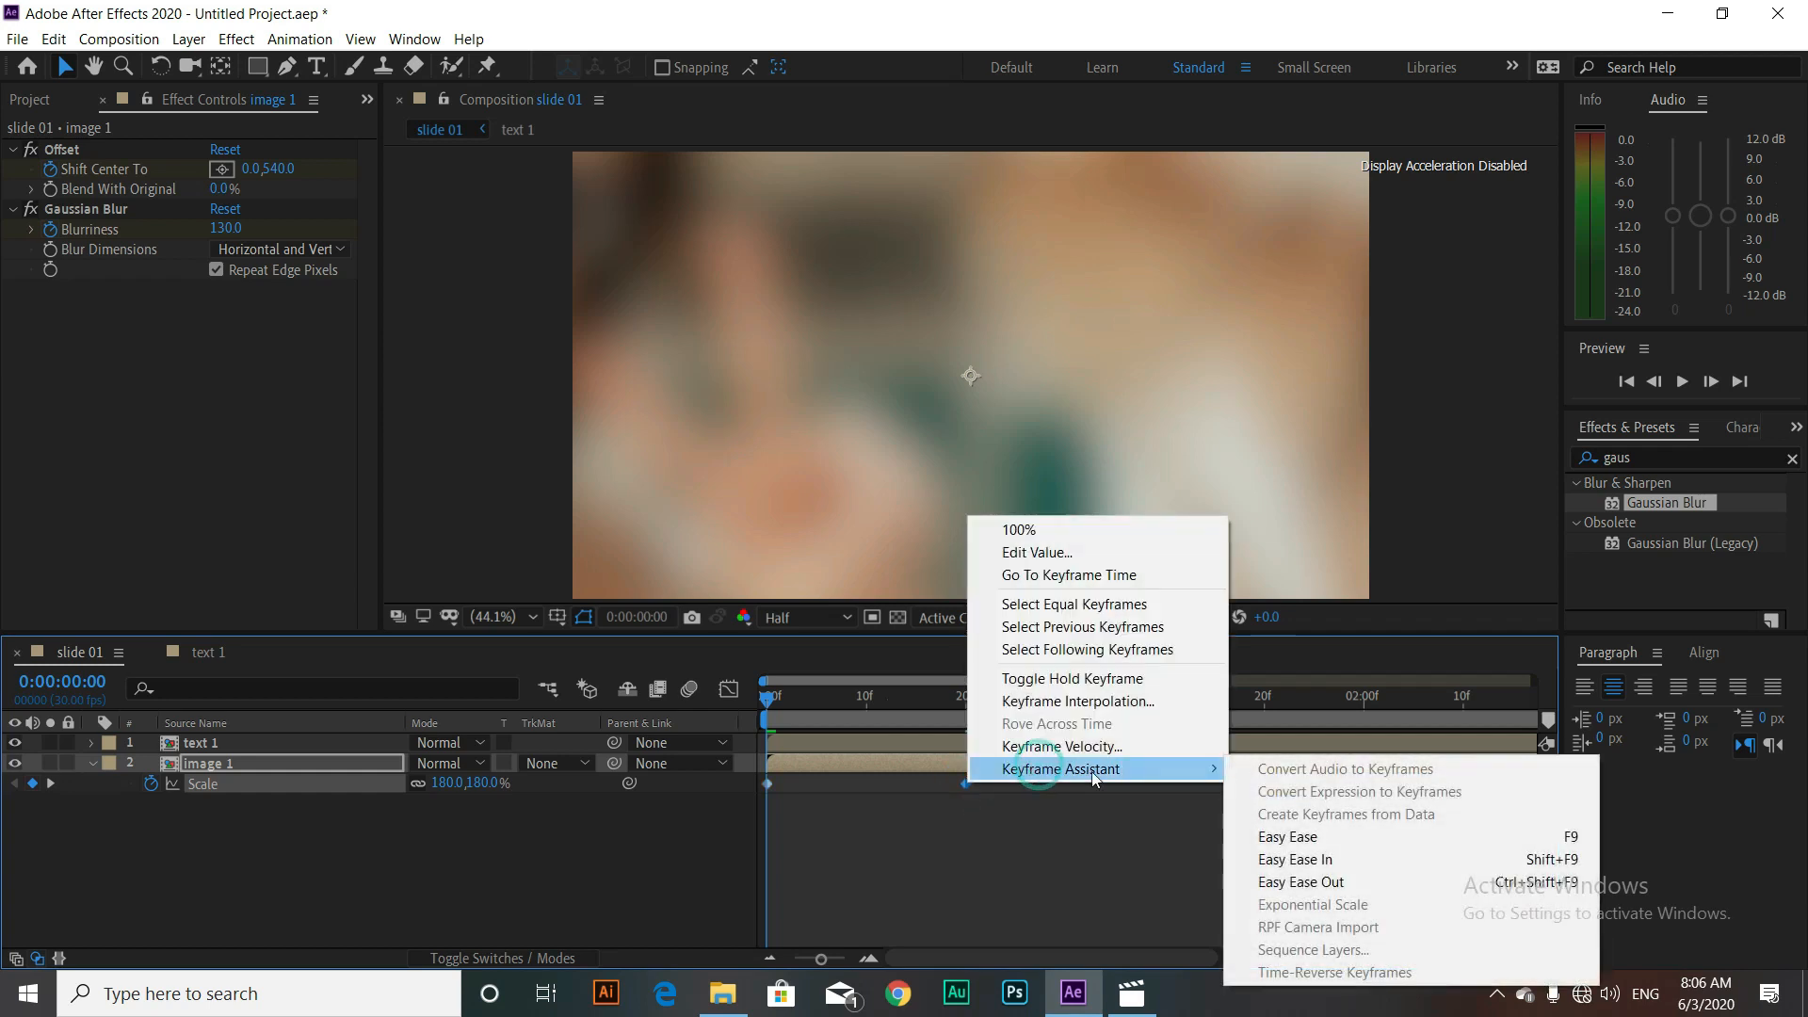
left_click(1351, 839)
left_click(728, 693)
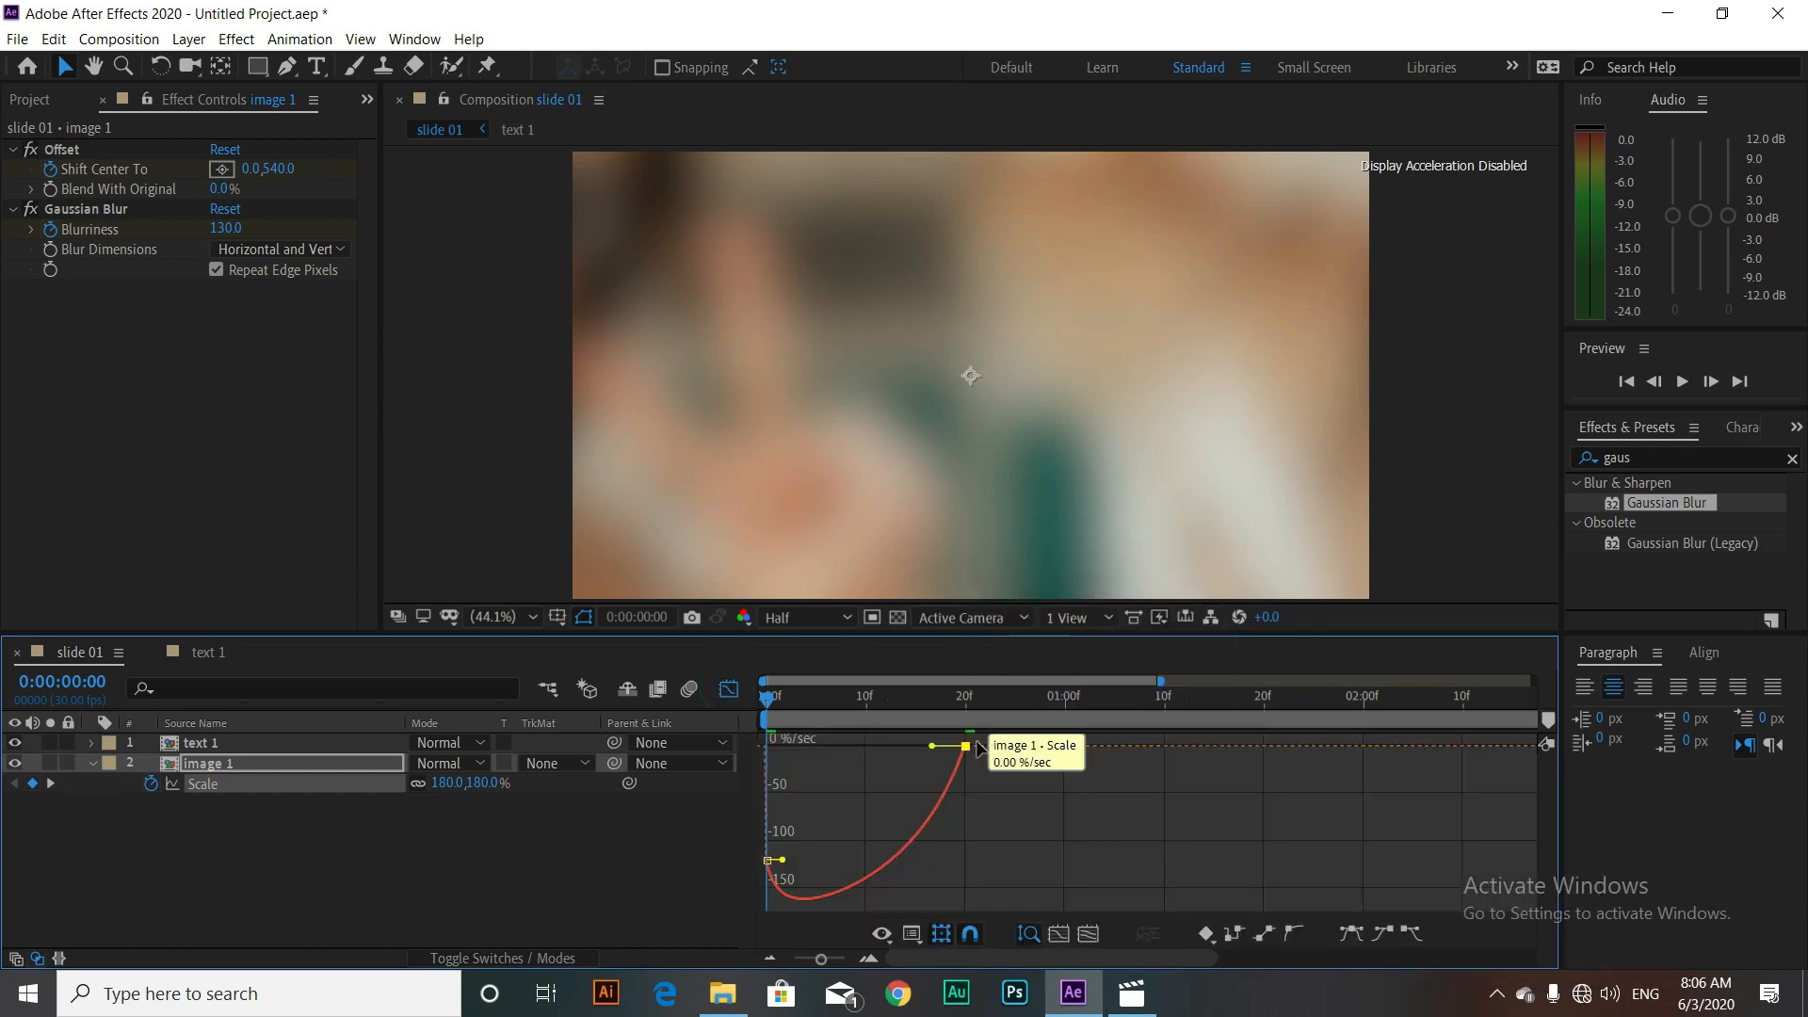
left_click_drag(930, 745, 864, 747)
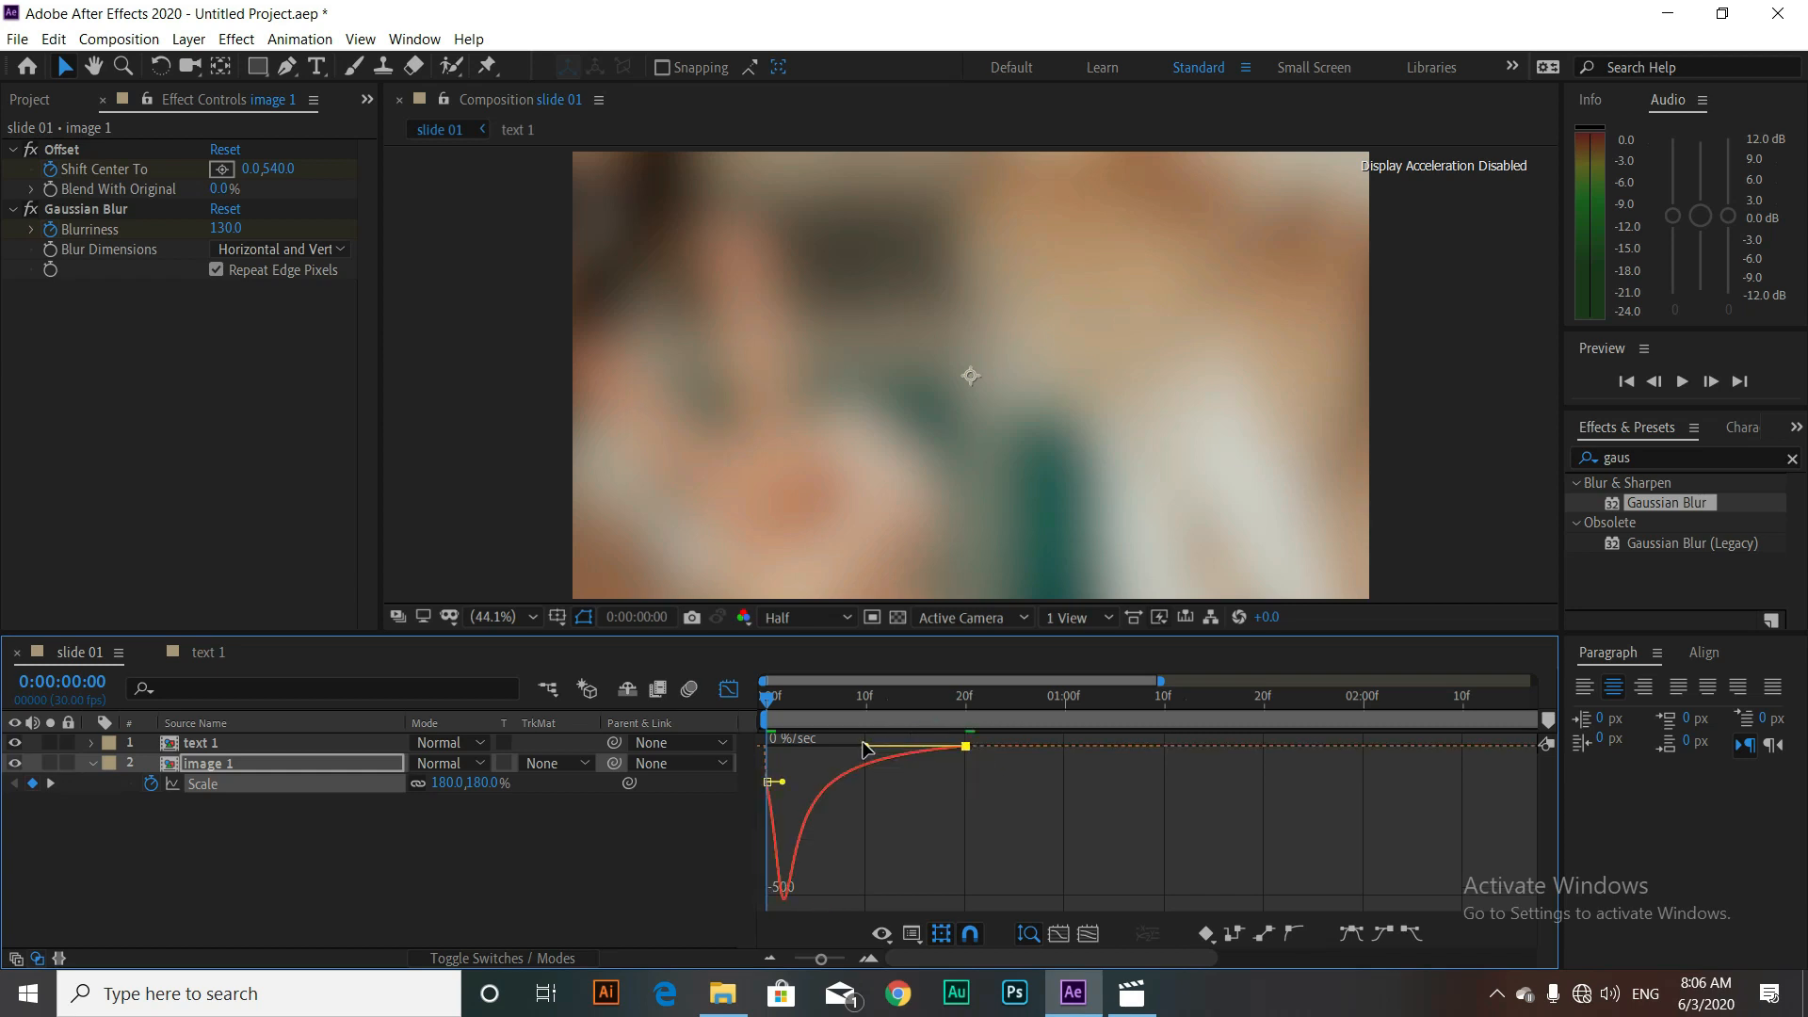
left_click(722, 692)
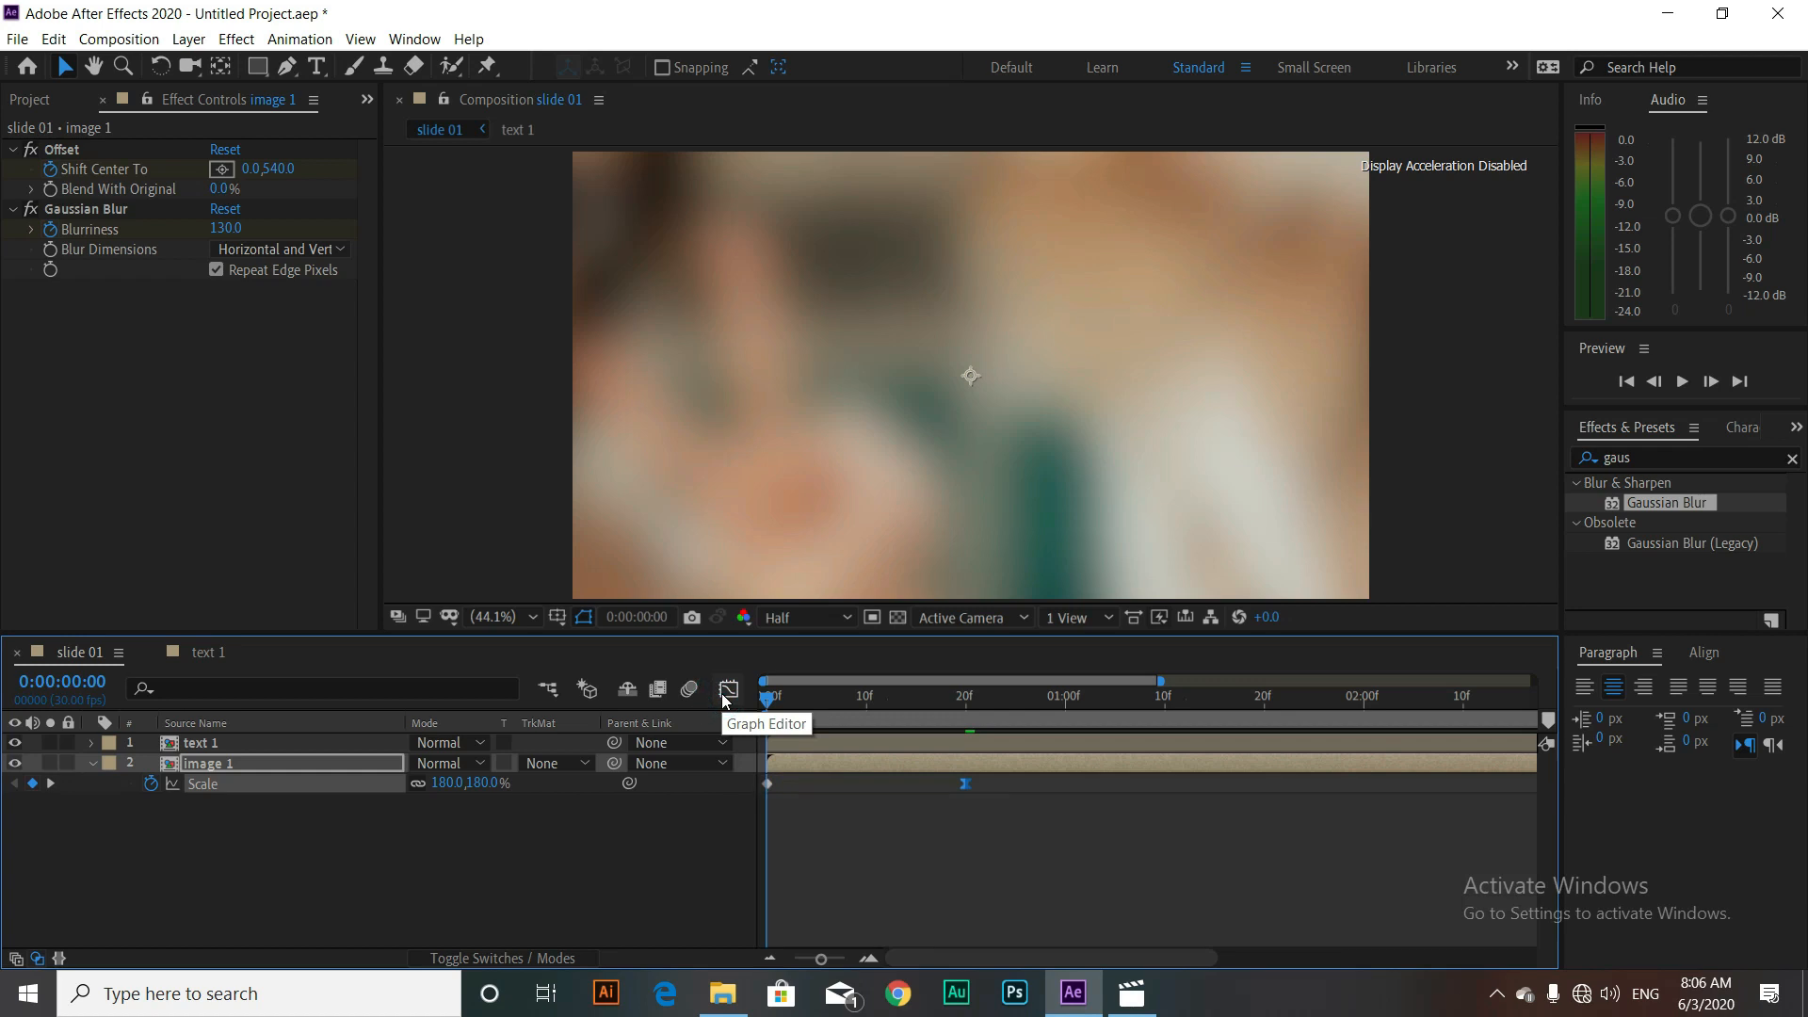
Step: Set the image 1 layer's Scale to 110% at 0:00:02:00 and scrub back to check the slow zoom
left_click(1364, 705)
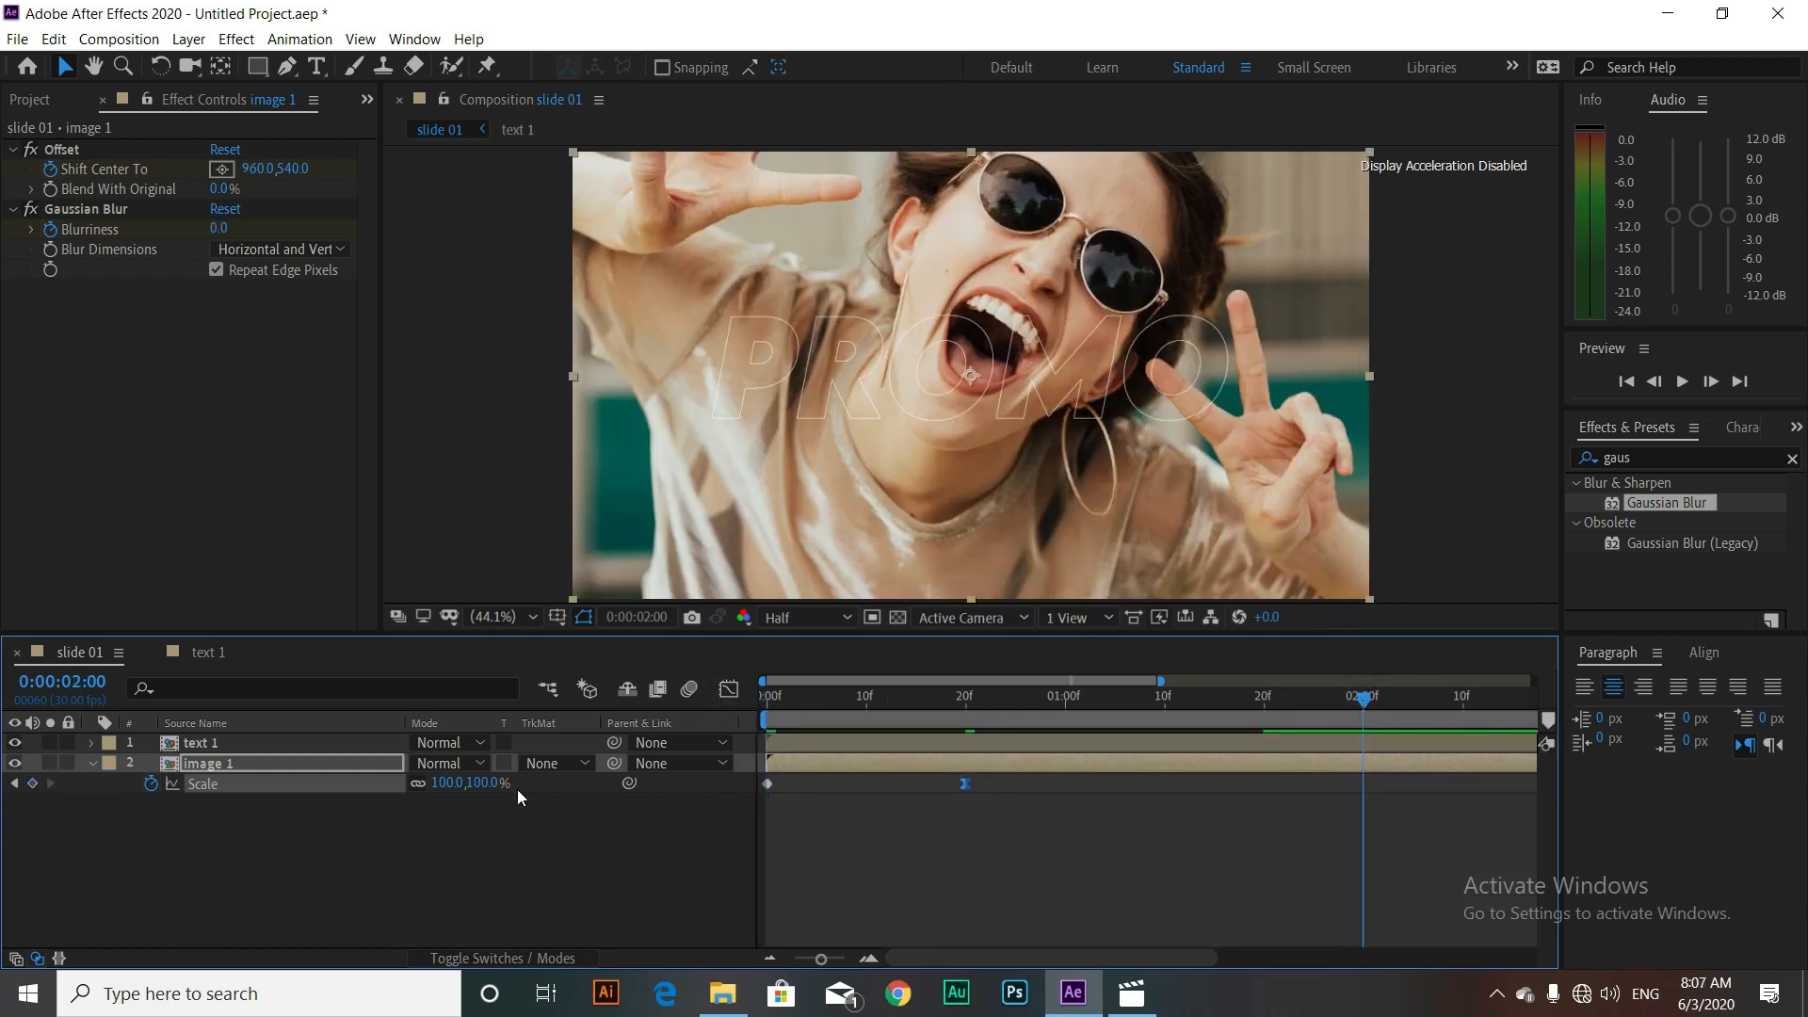
left_click(486, 783)
type("110")
key("Return")
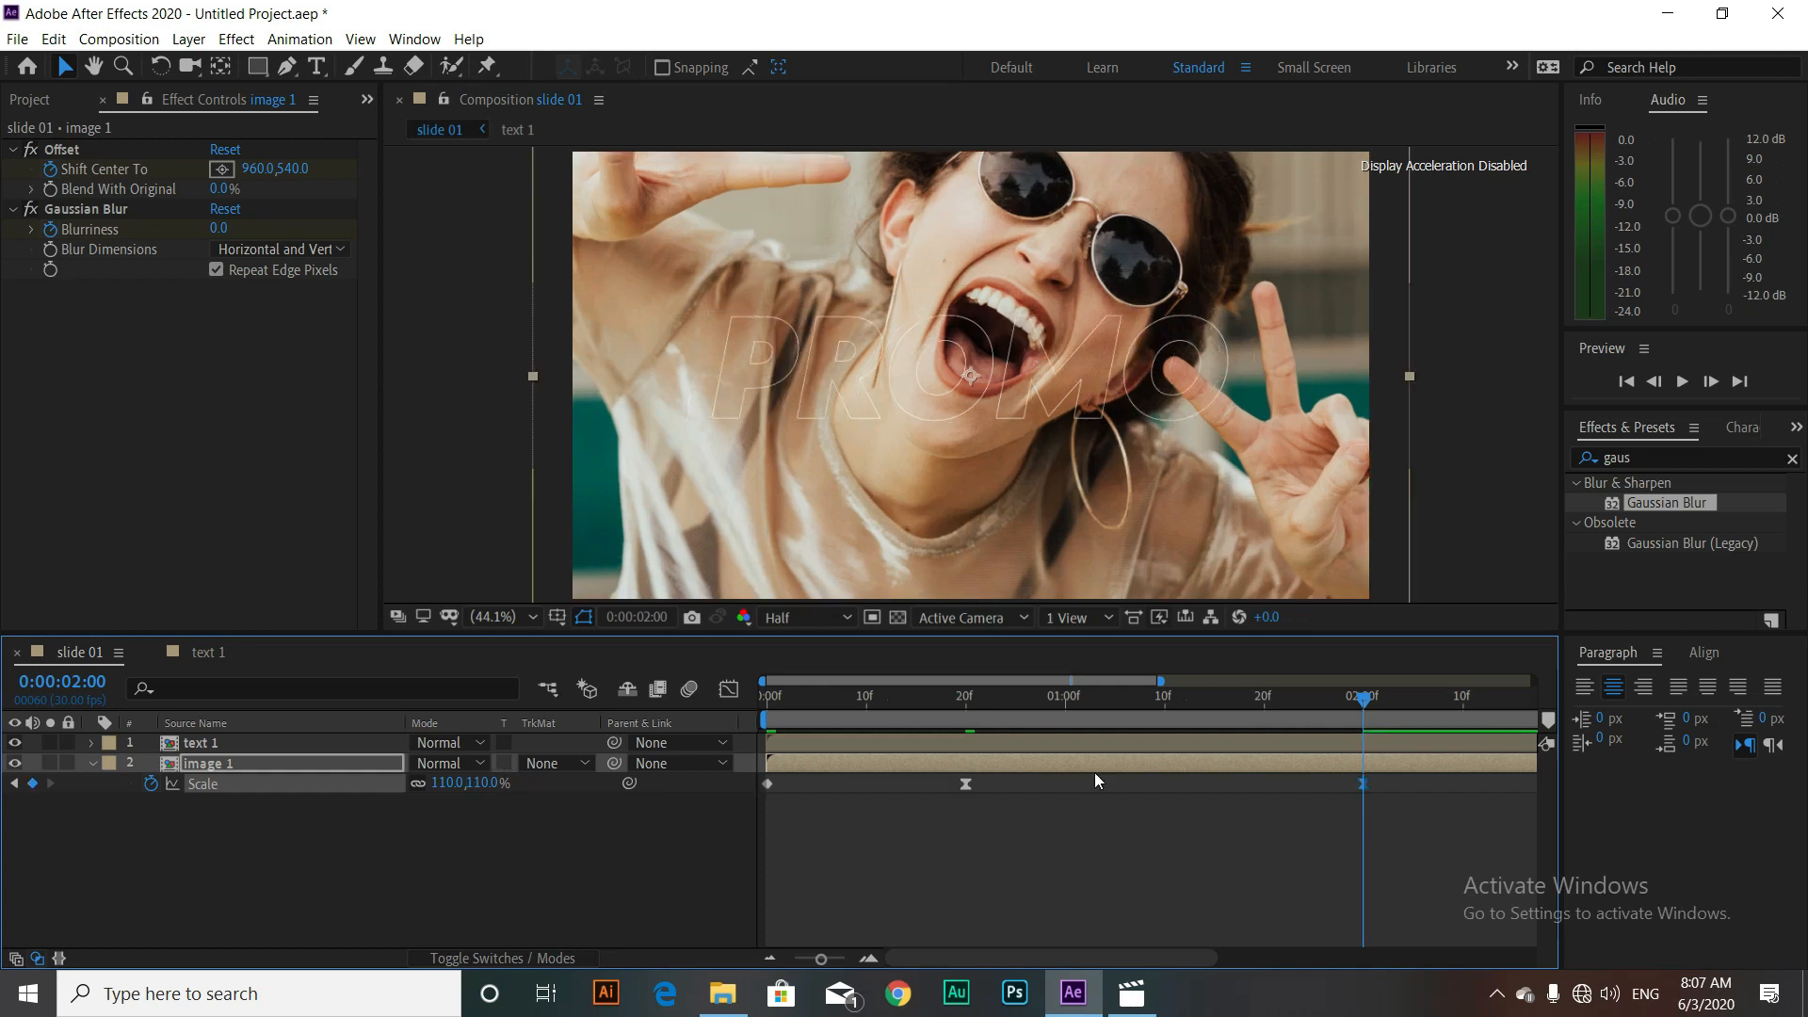
left_click_drag(1364, 705, 1190, 704)
Step: With no layer selected, ready the Rectangle tool and set its stroke to None
left_click(494, 834)
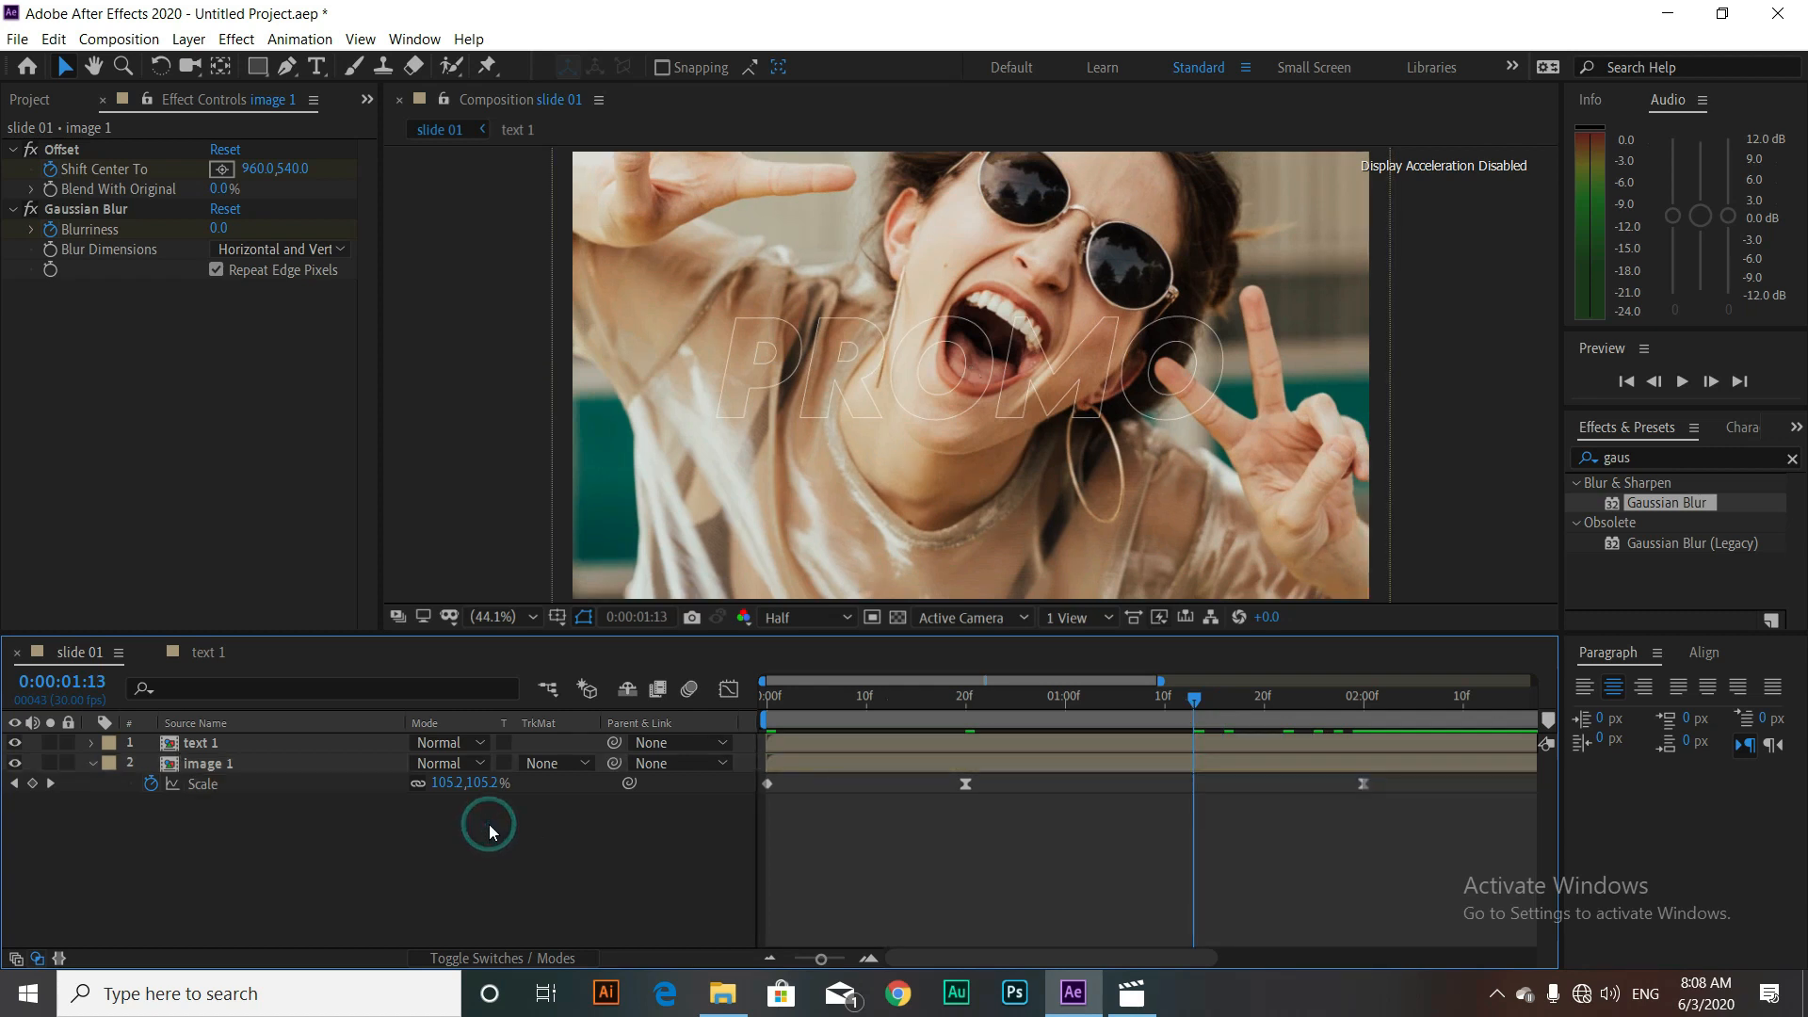
left_click(257, 66)
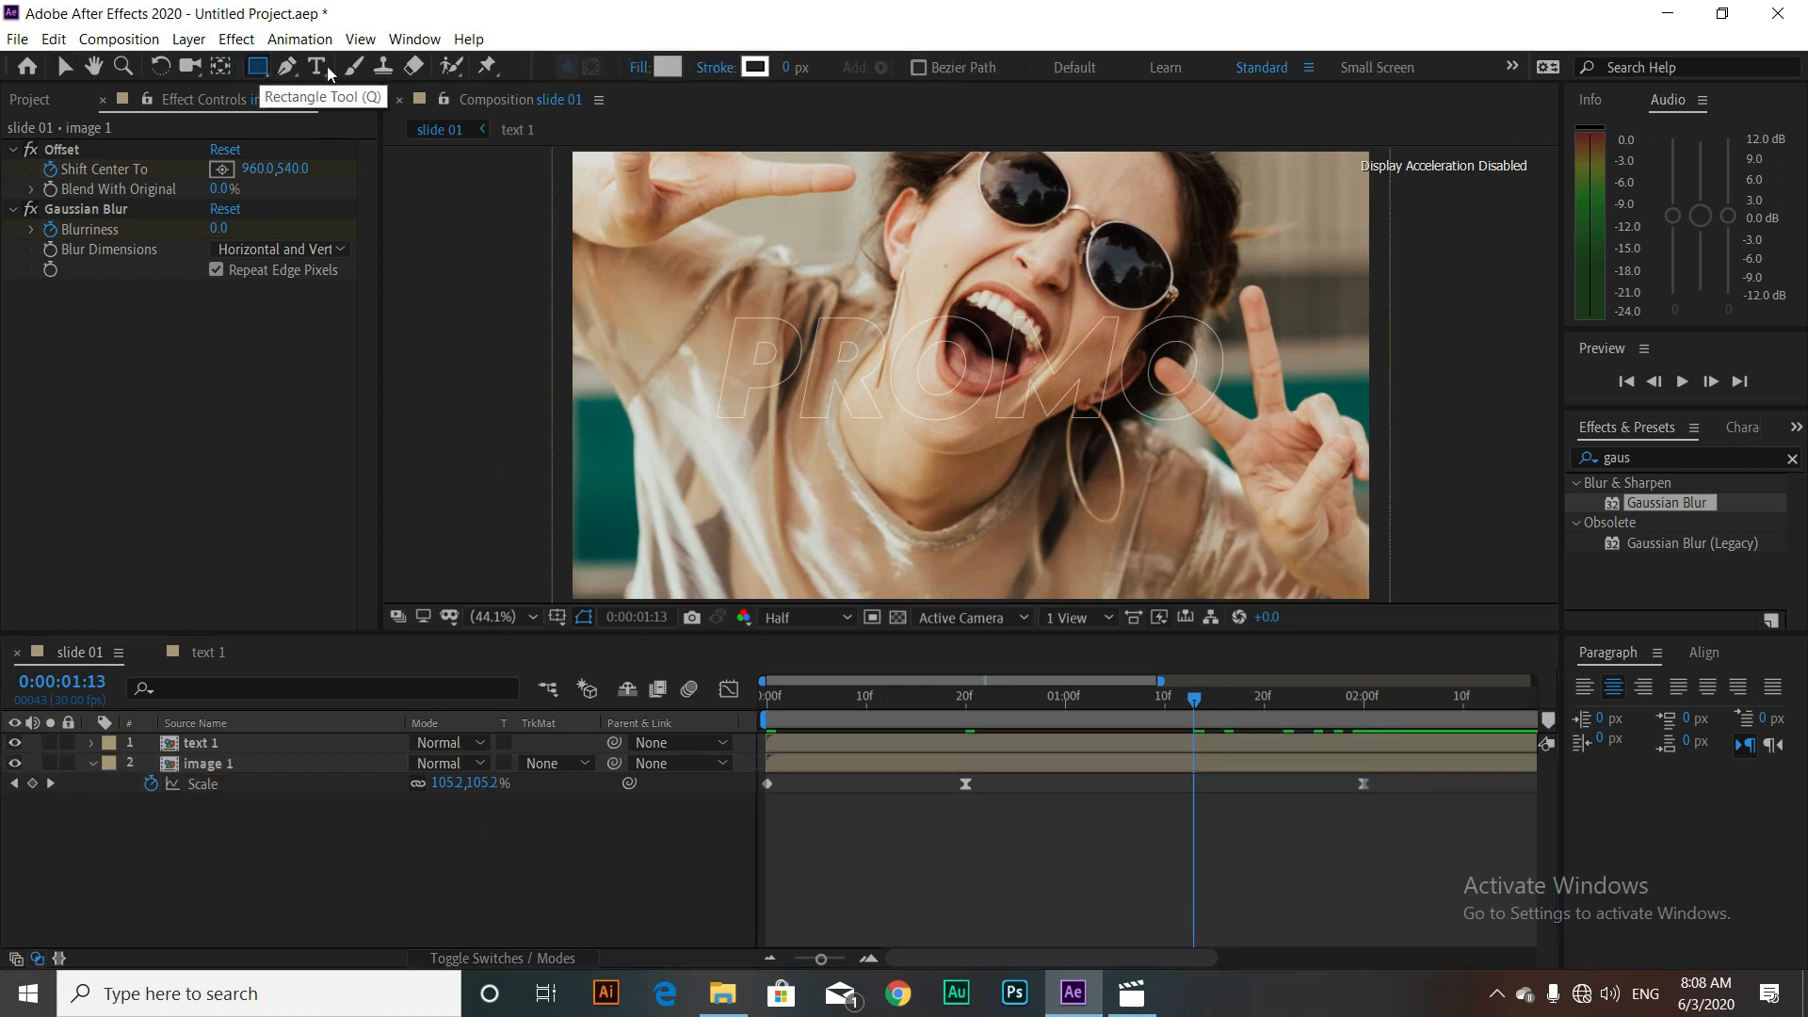
left_click(718, 78)
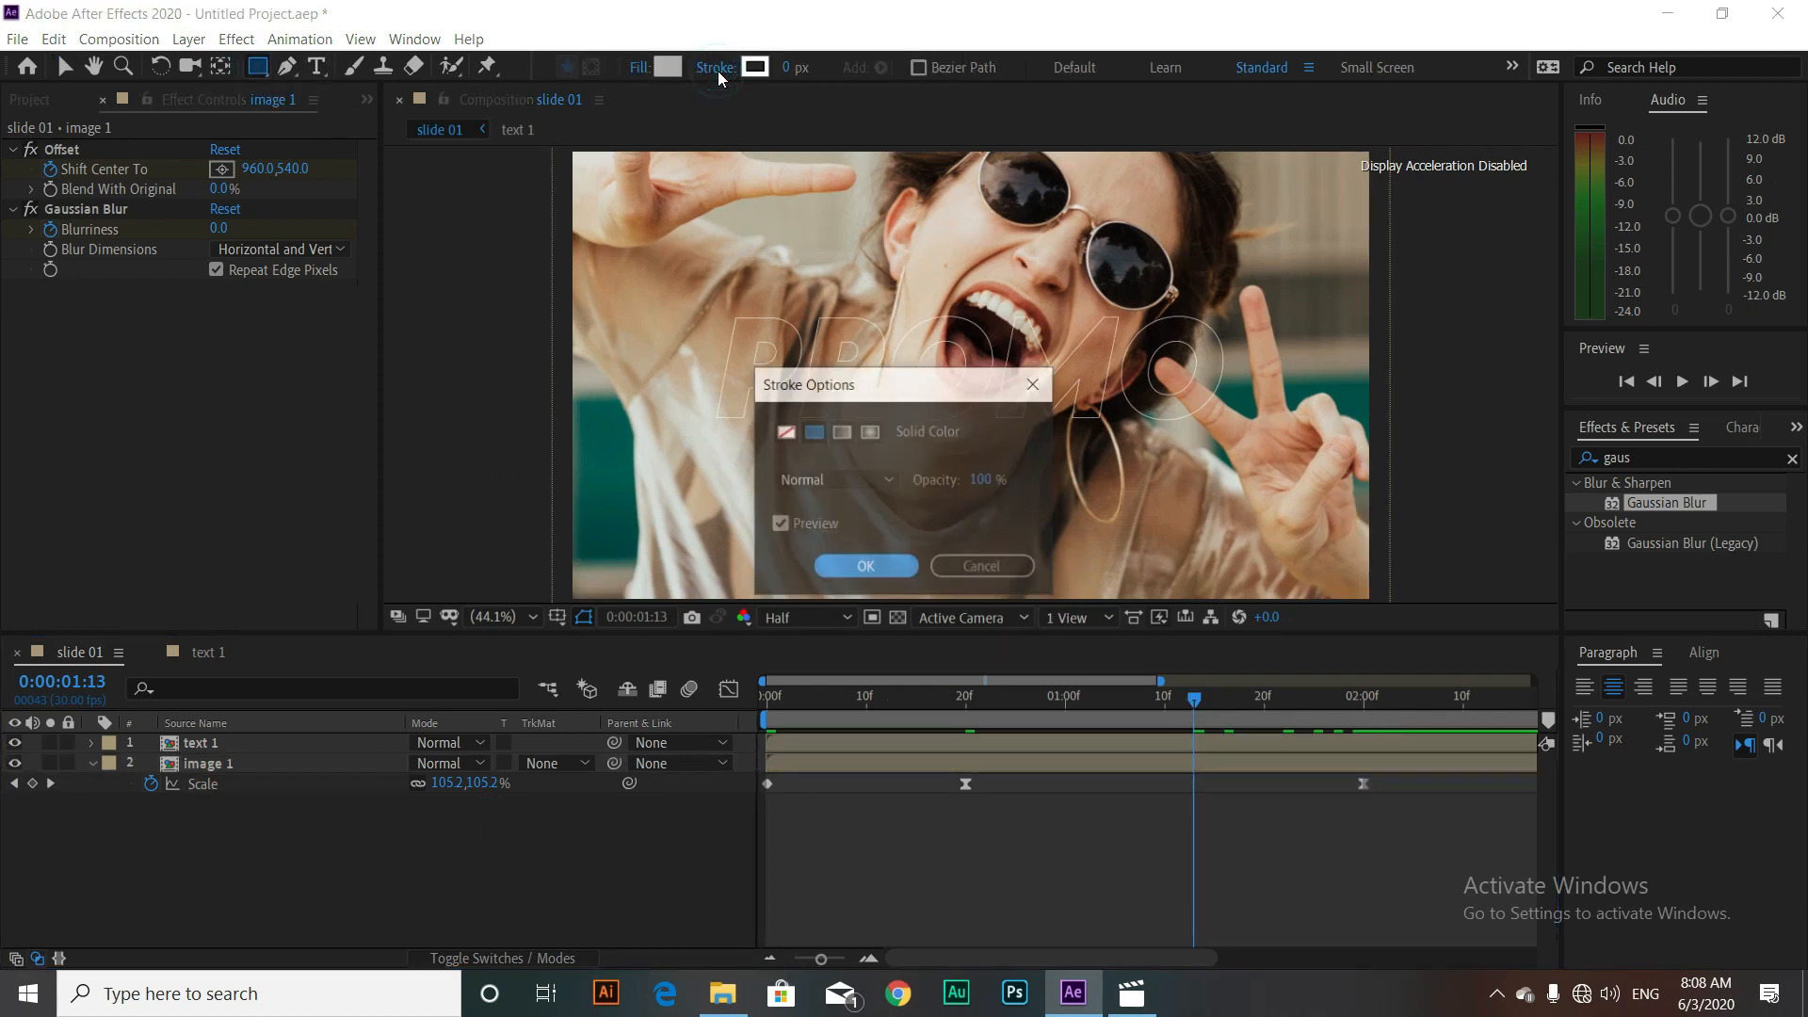
left_click(785, 431)
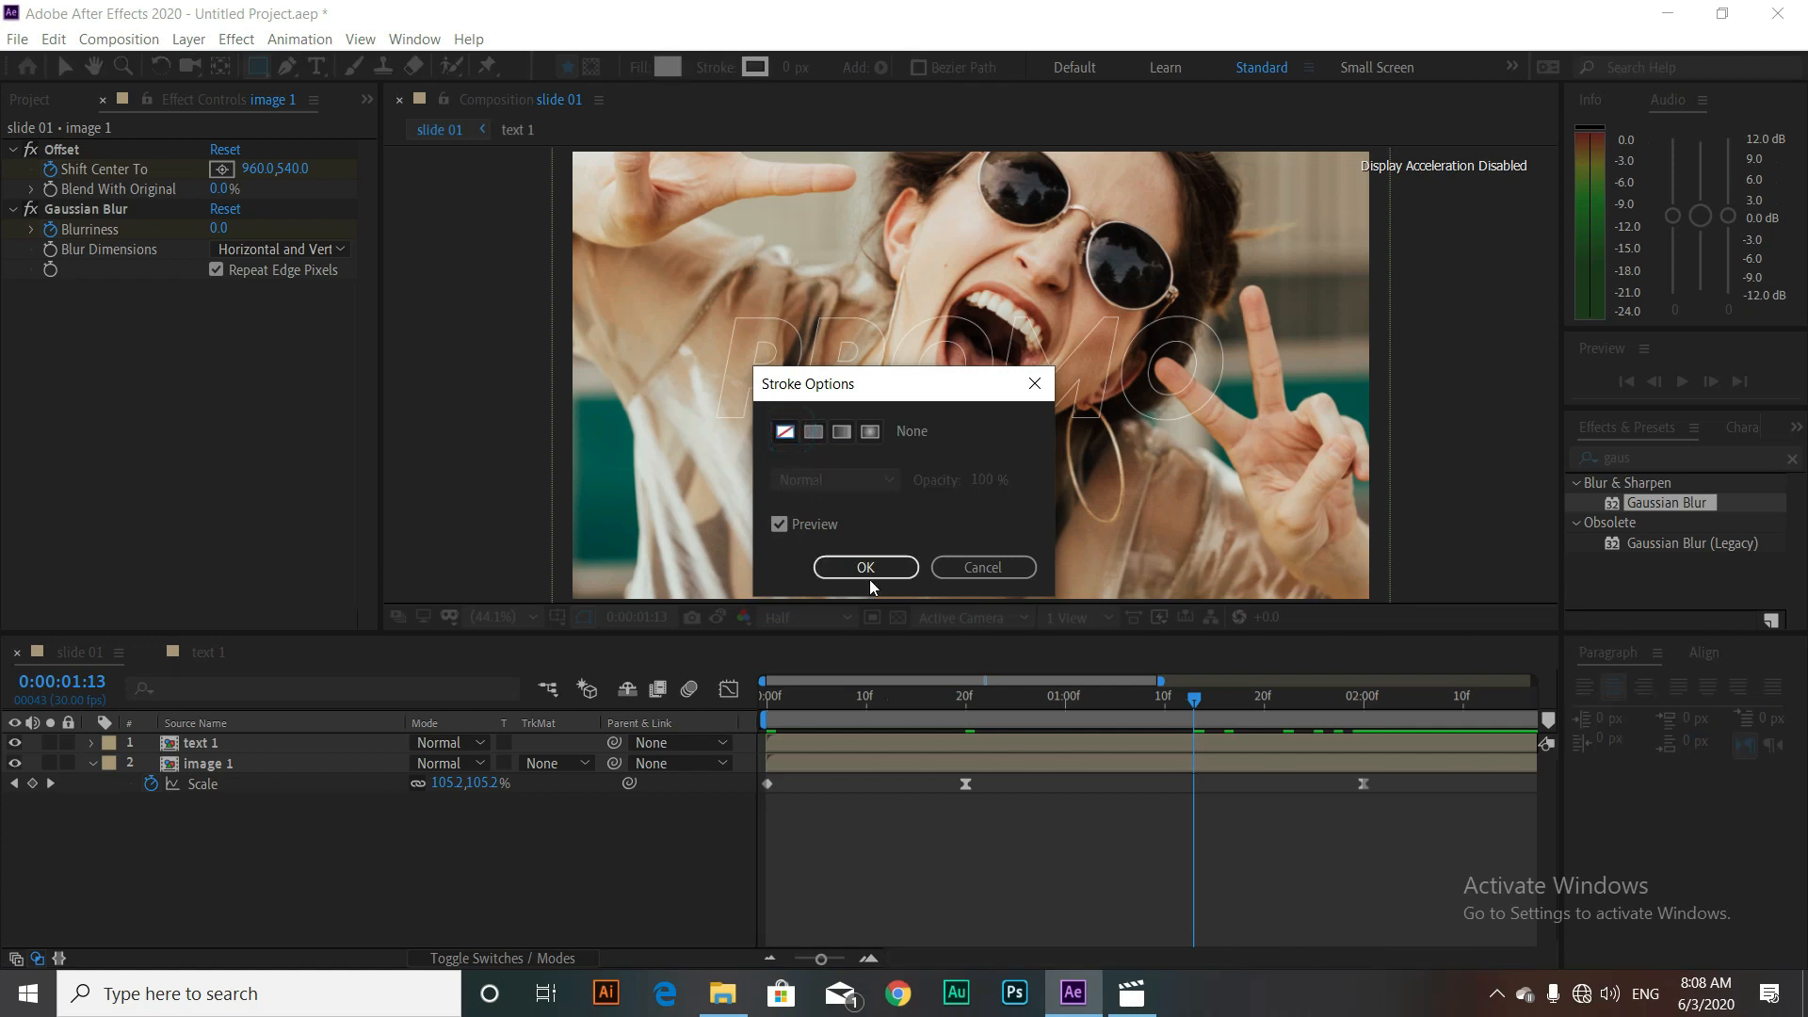
left_click(865, 567)
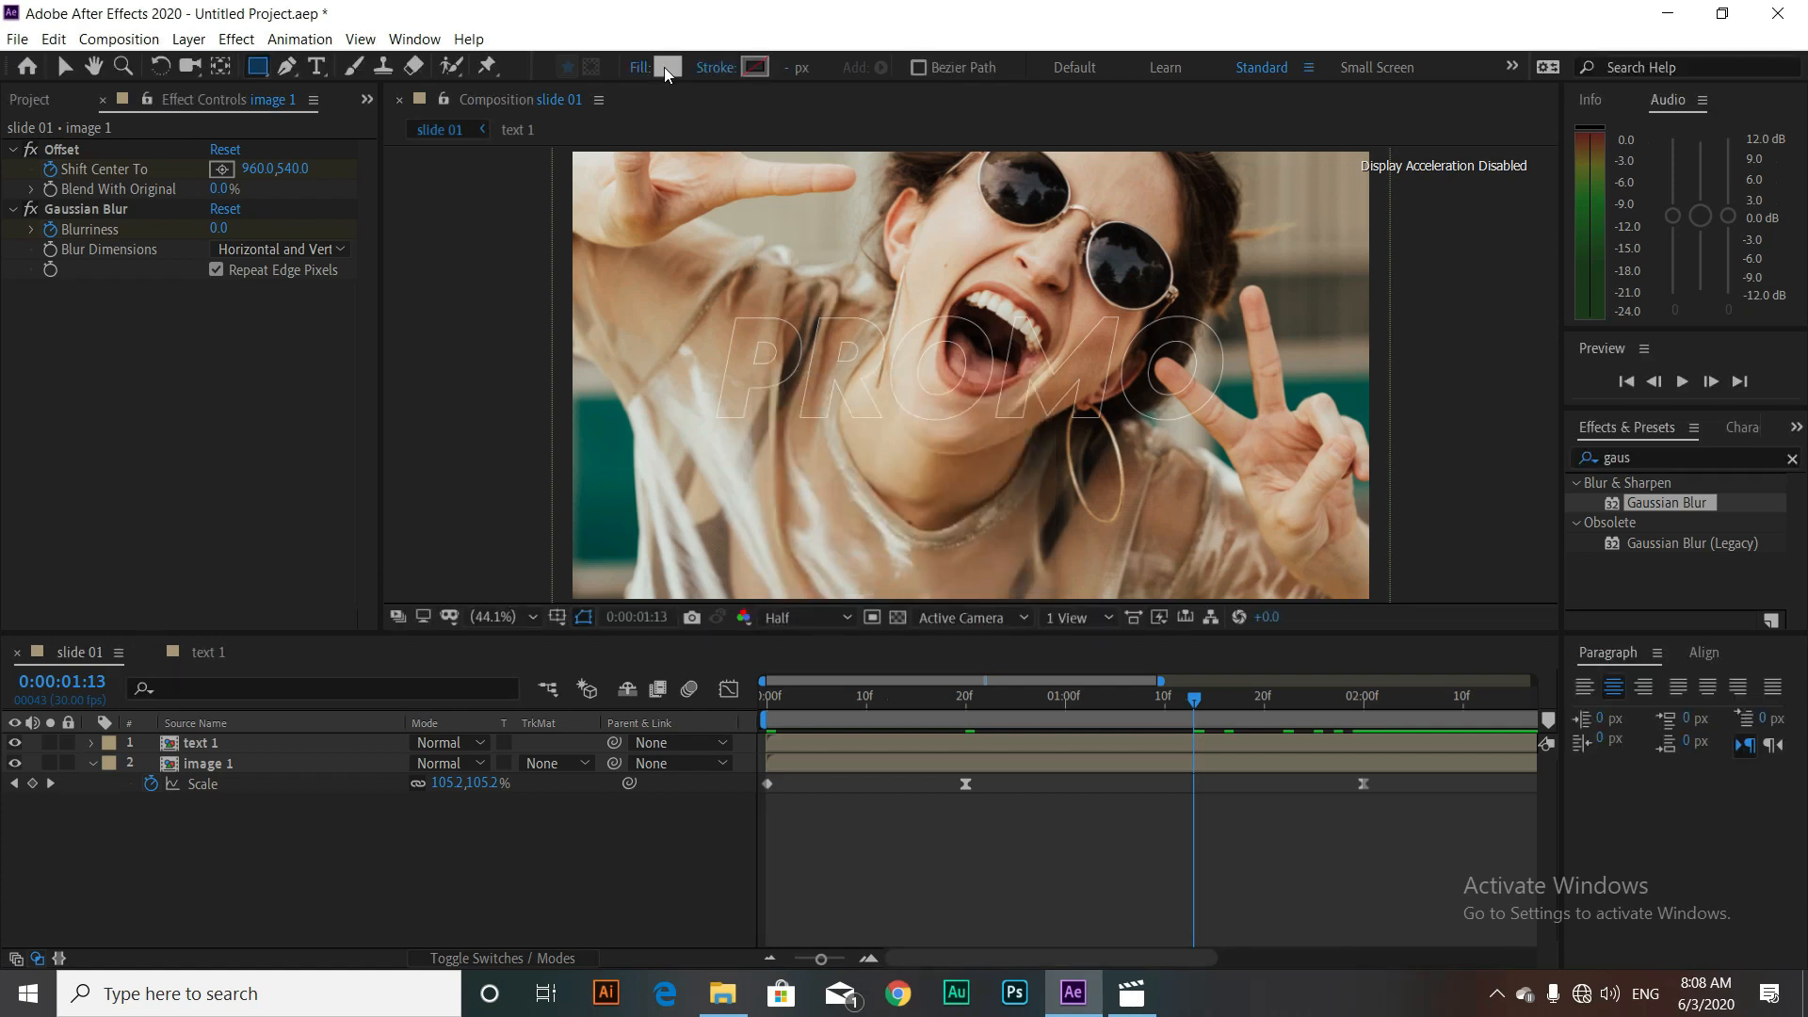
Step: Set the shape fill to a bright yellow-green, hex E6FF00
left_click(668, 67)
left_click(671, 692)
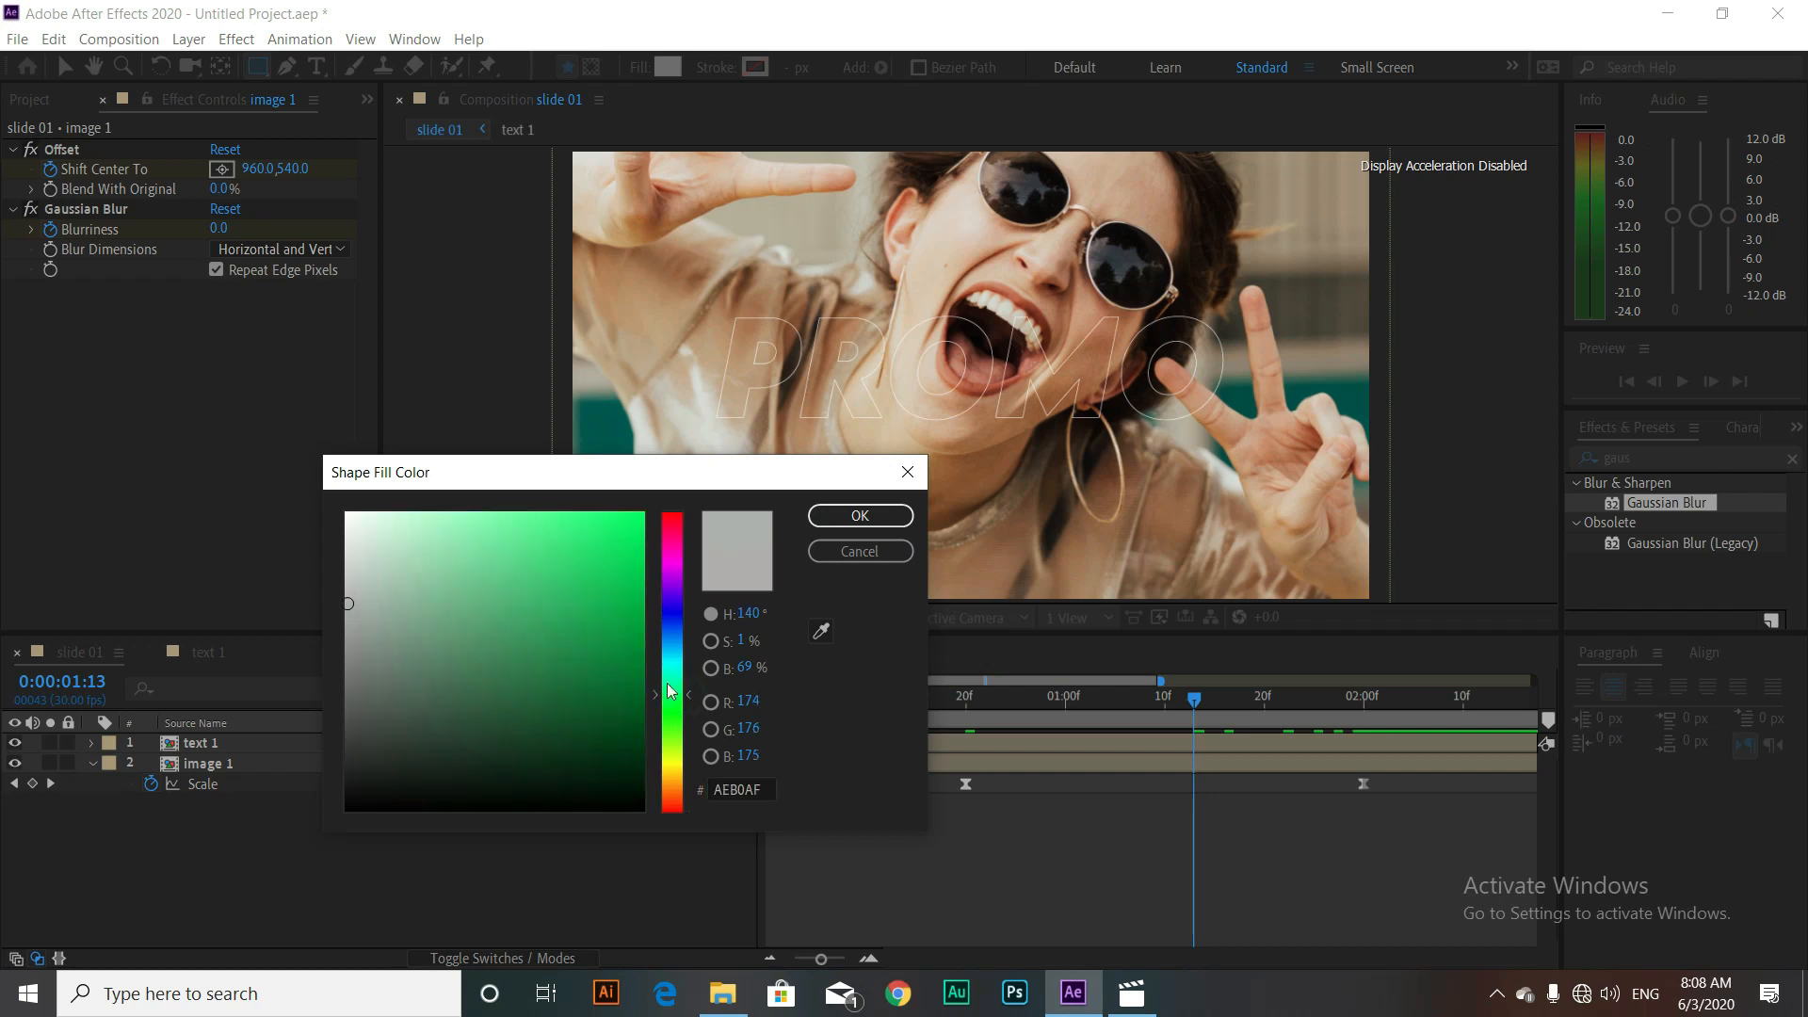
left_click(644, 514)
left_click(675, 756)
left_click(646, 513)
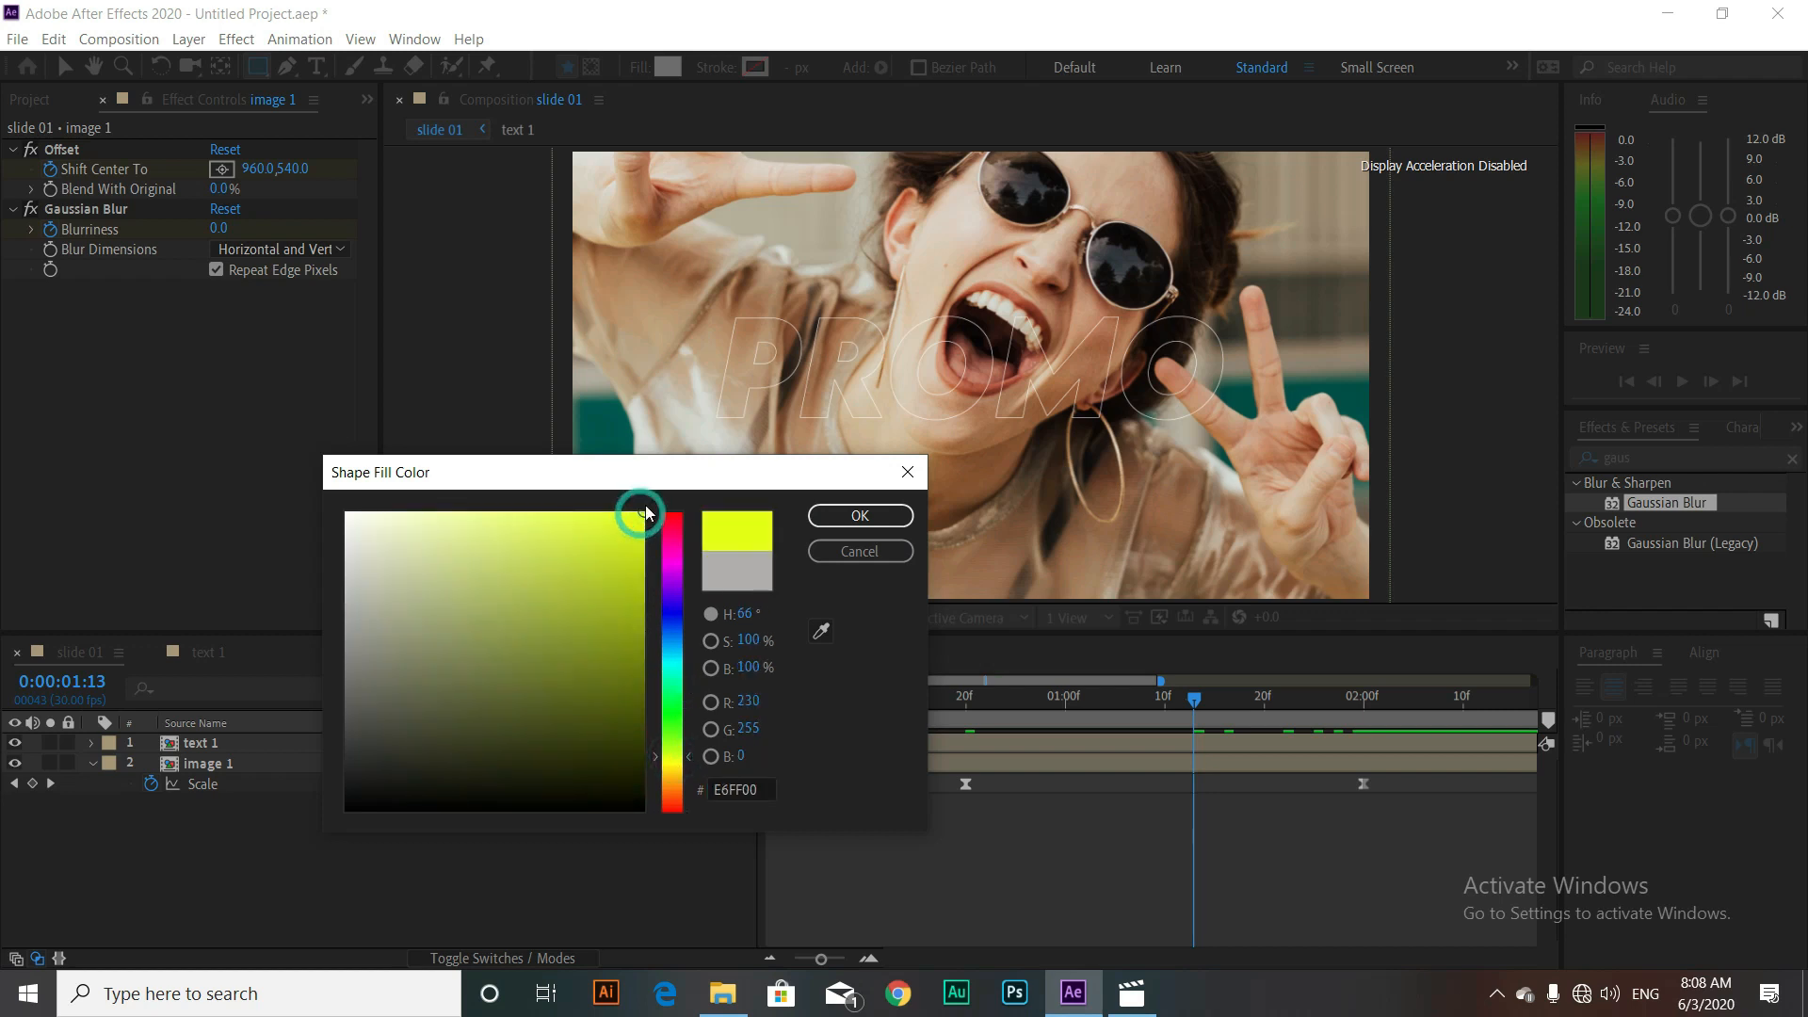
left_click(859, 515)
Step: Draw a wide rectangle near the photo's lower-left corner and widen it slightly toward the photo's left edge
left_click(647, 525)
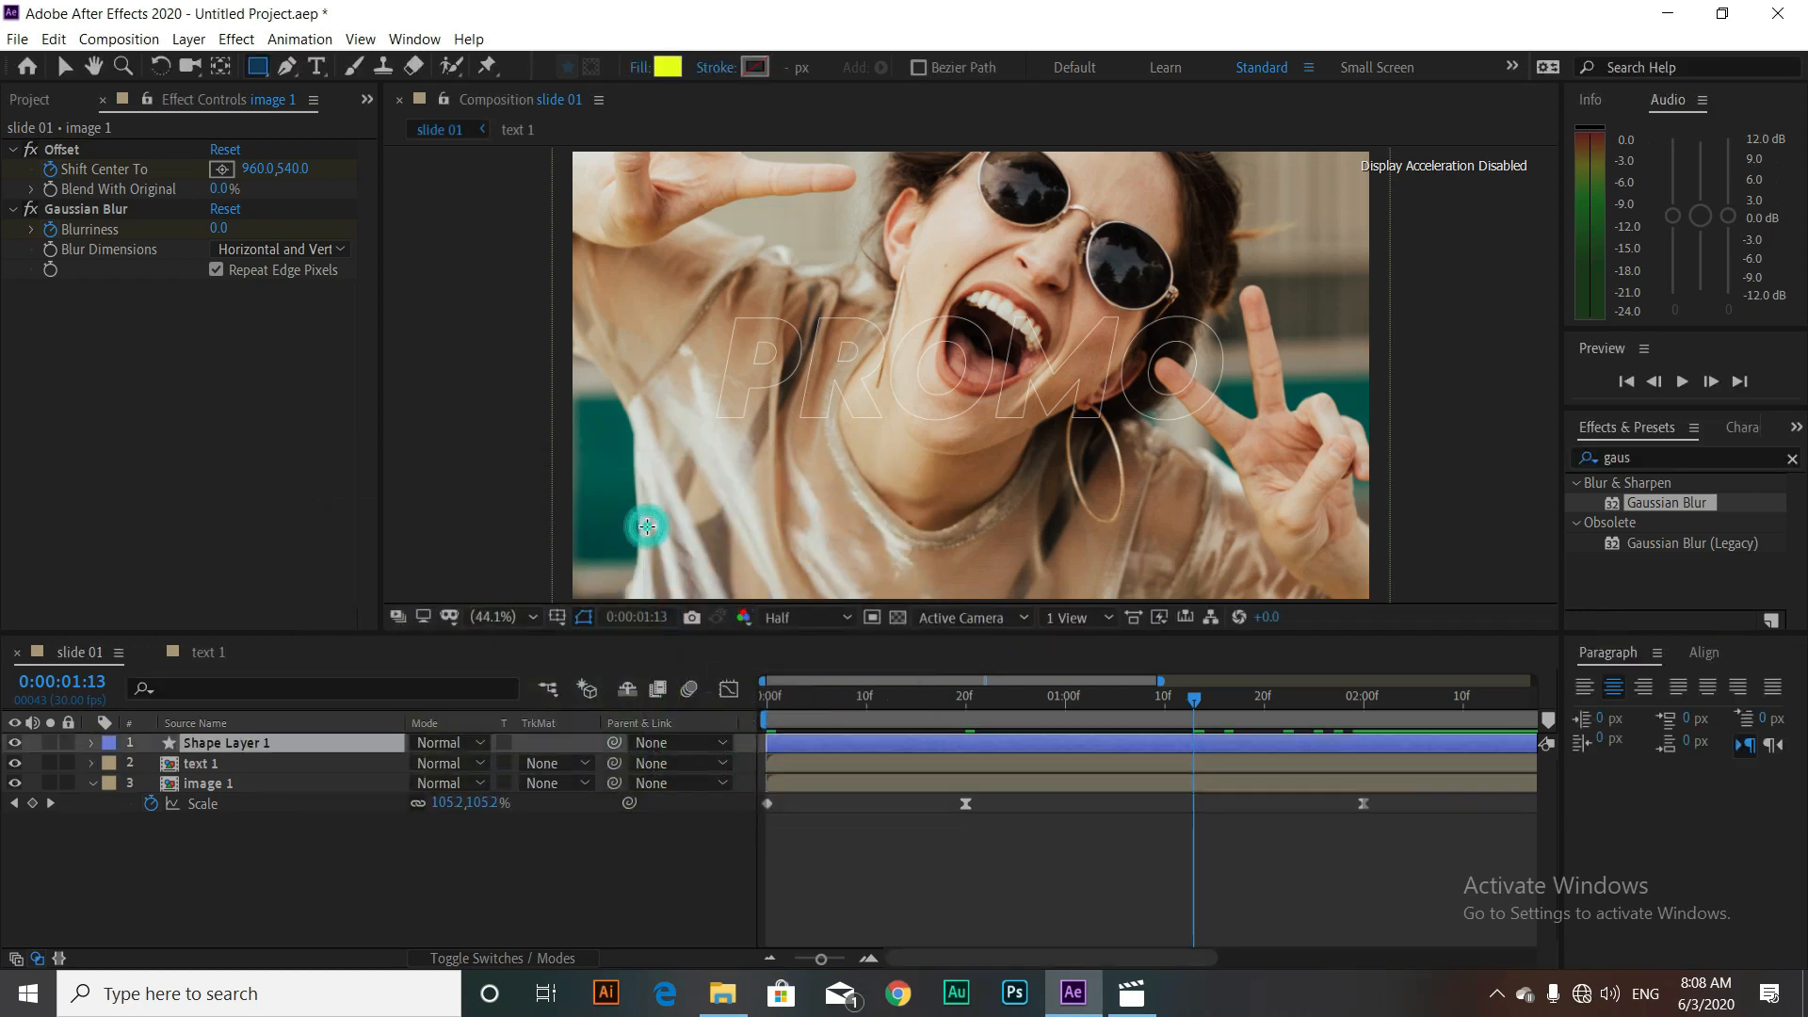
left_click_drag(647, 526, 860, 578)
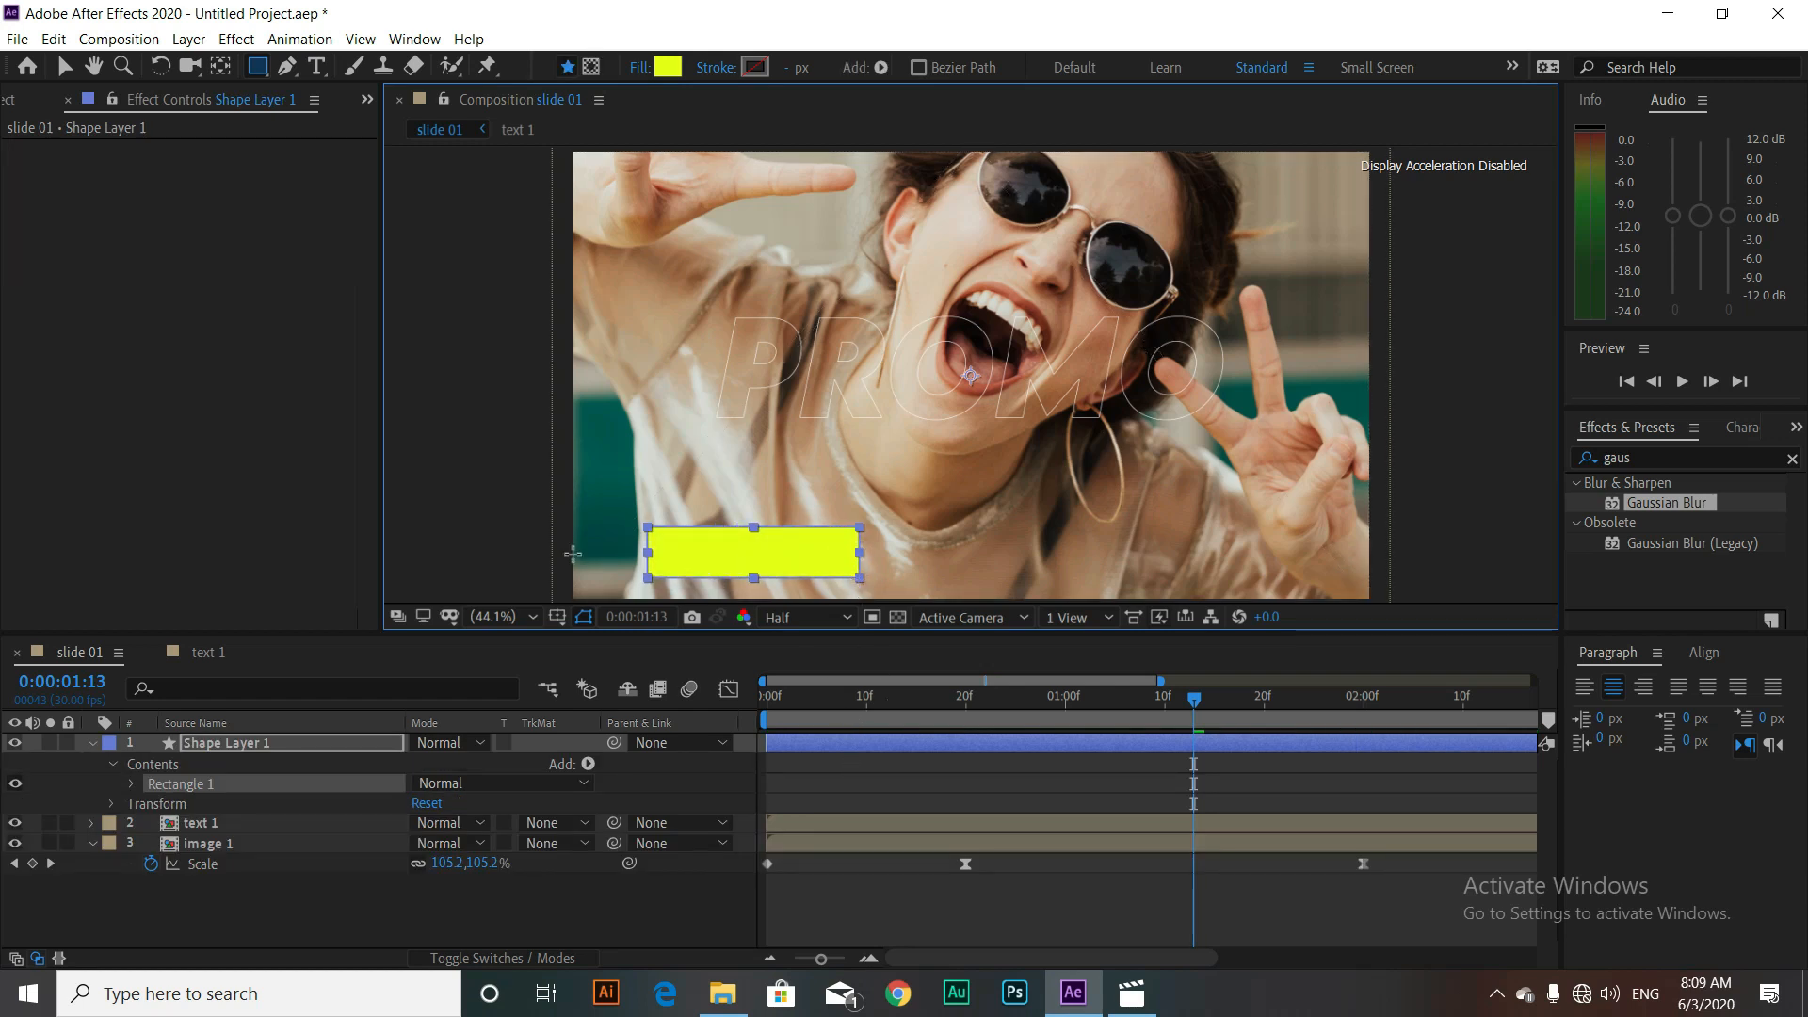
left_click(63, 69)
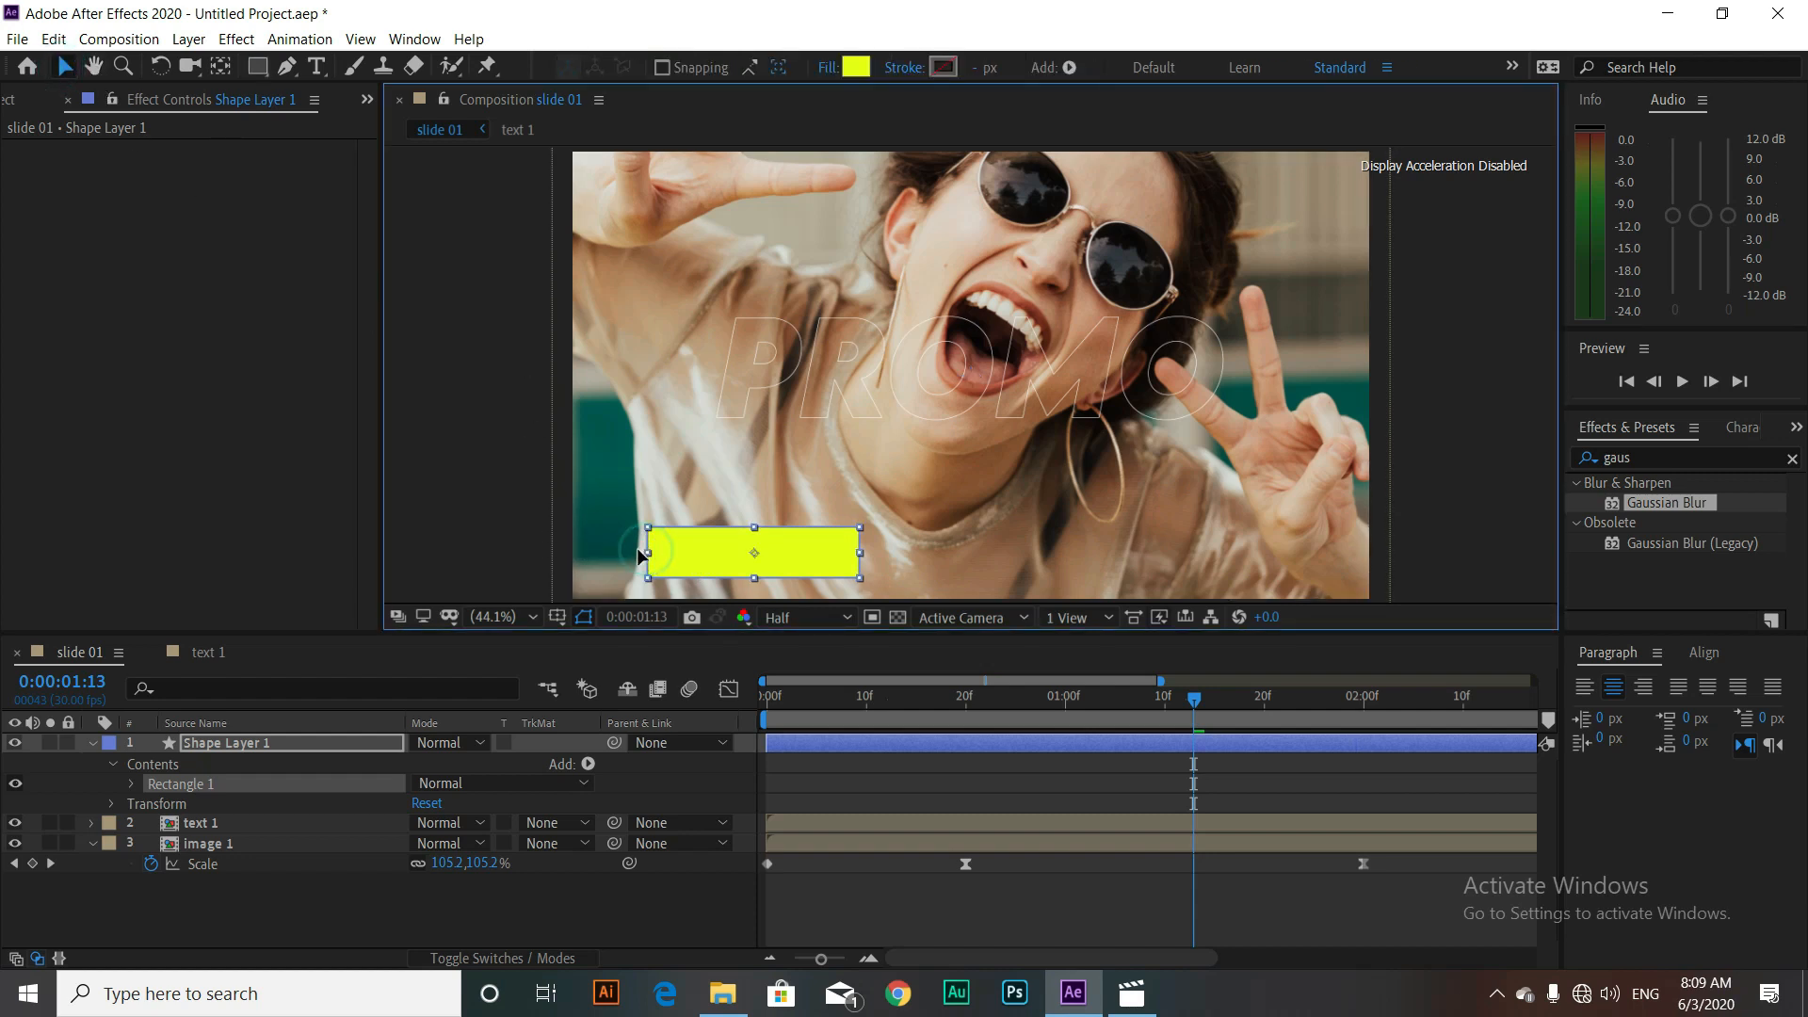
left_click_drag(648, 555, 701, 556)
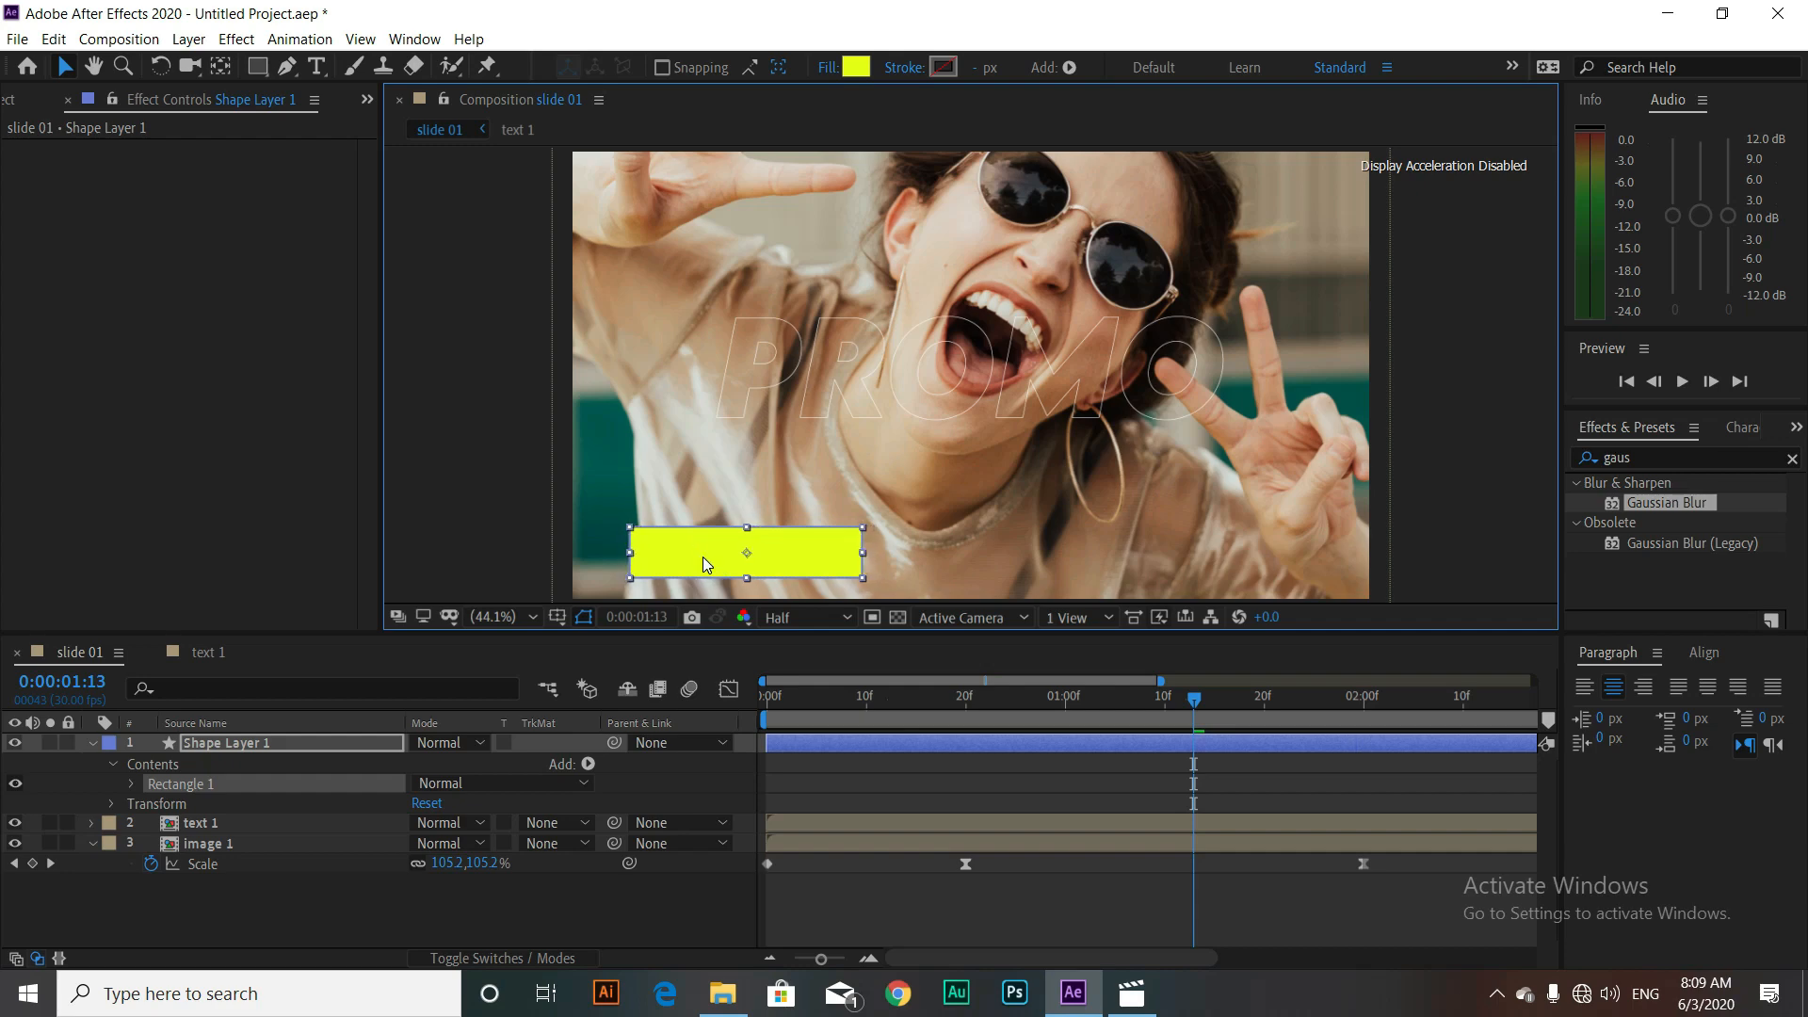
Step: Set the blending mode of Shape Layer 1 to Darken
left_click(521, 958)
left_click(522, 958)
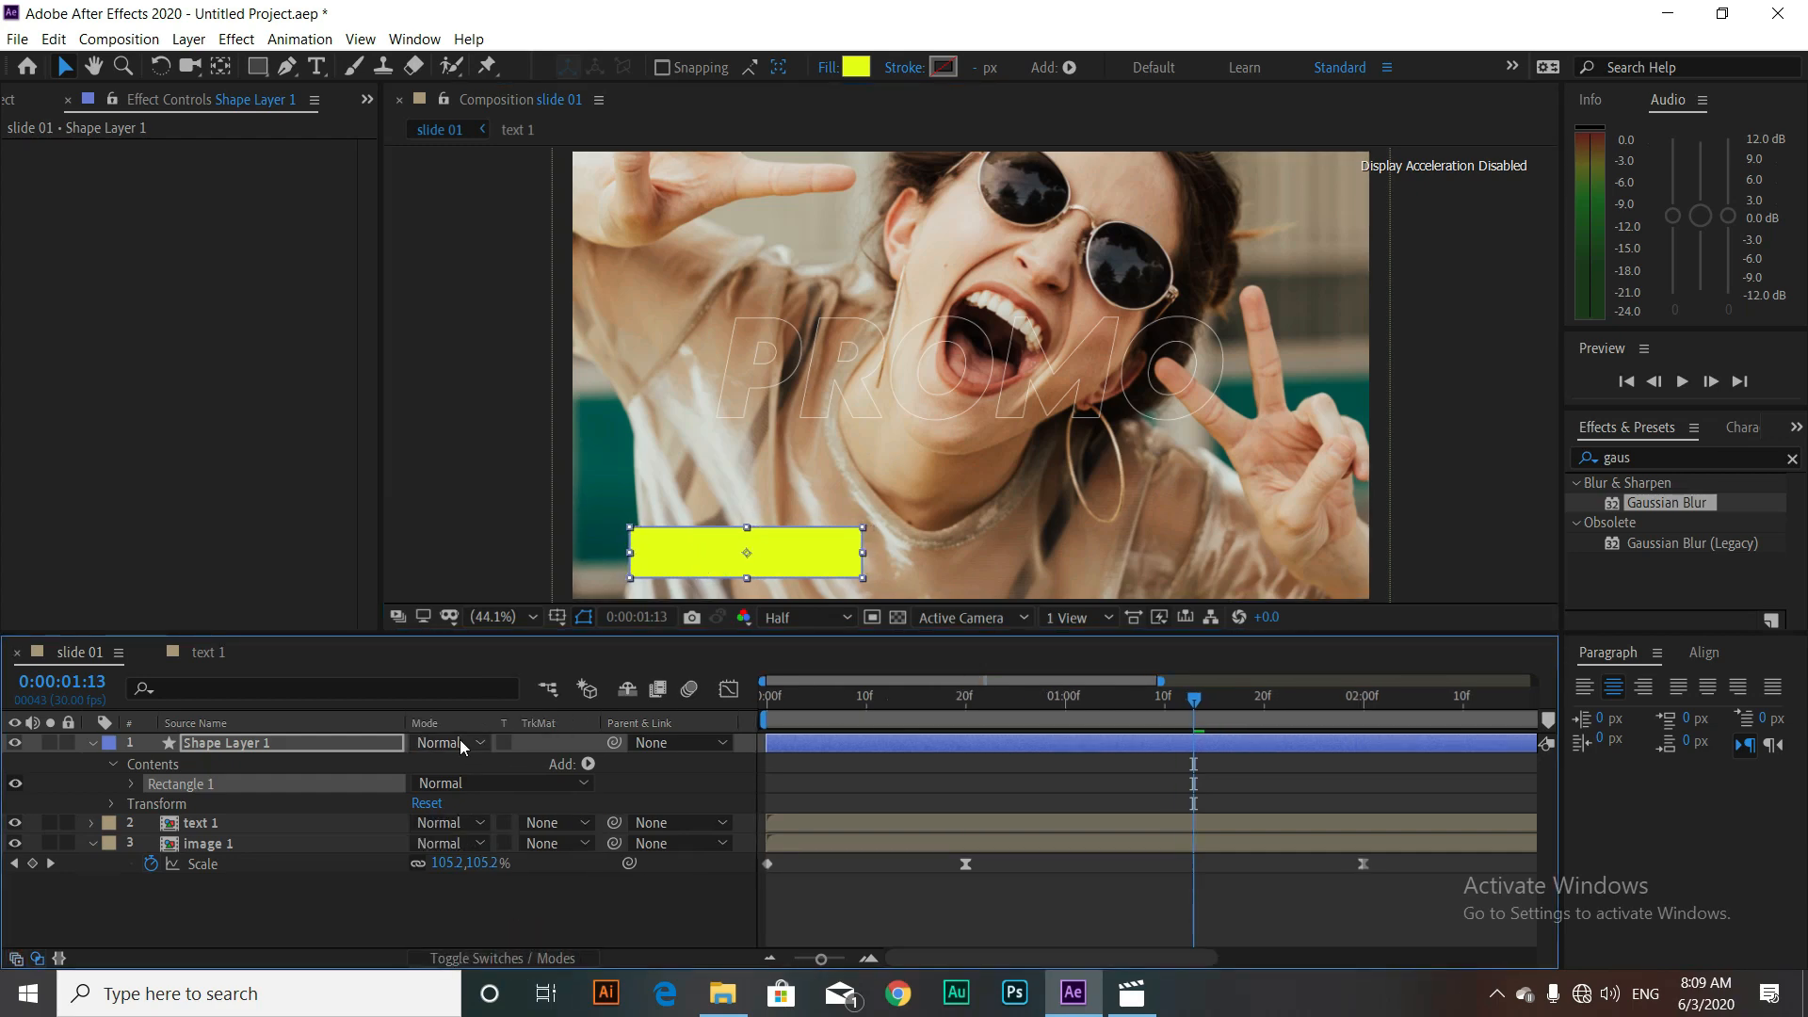
left_click(462, 744)
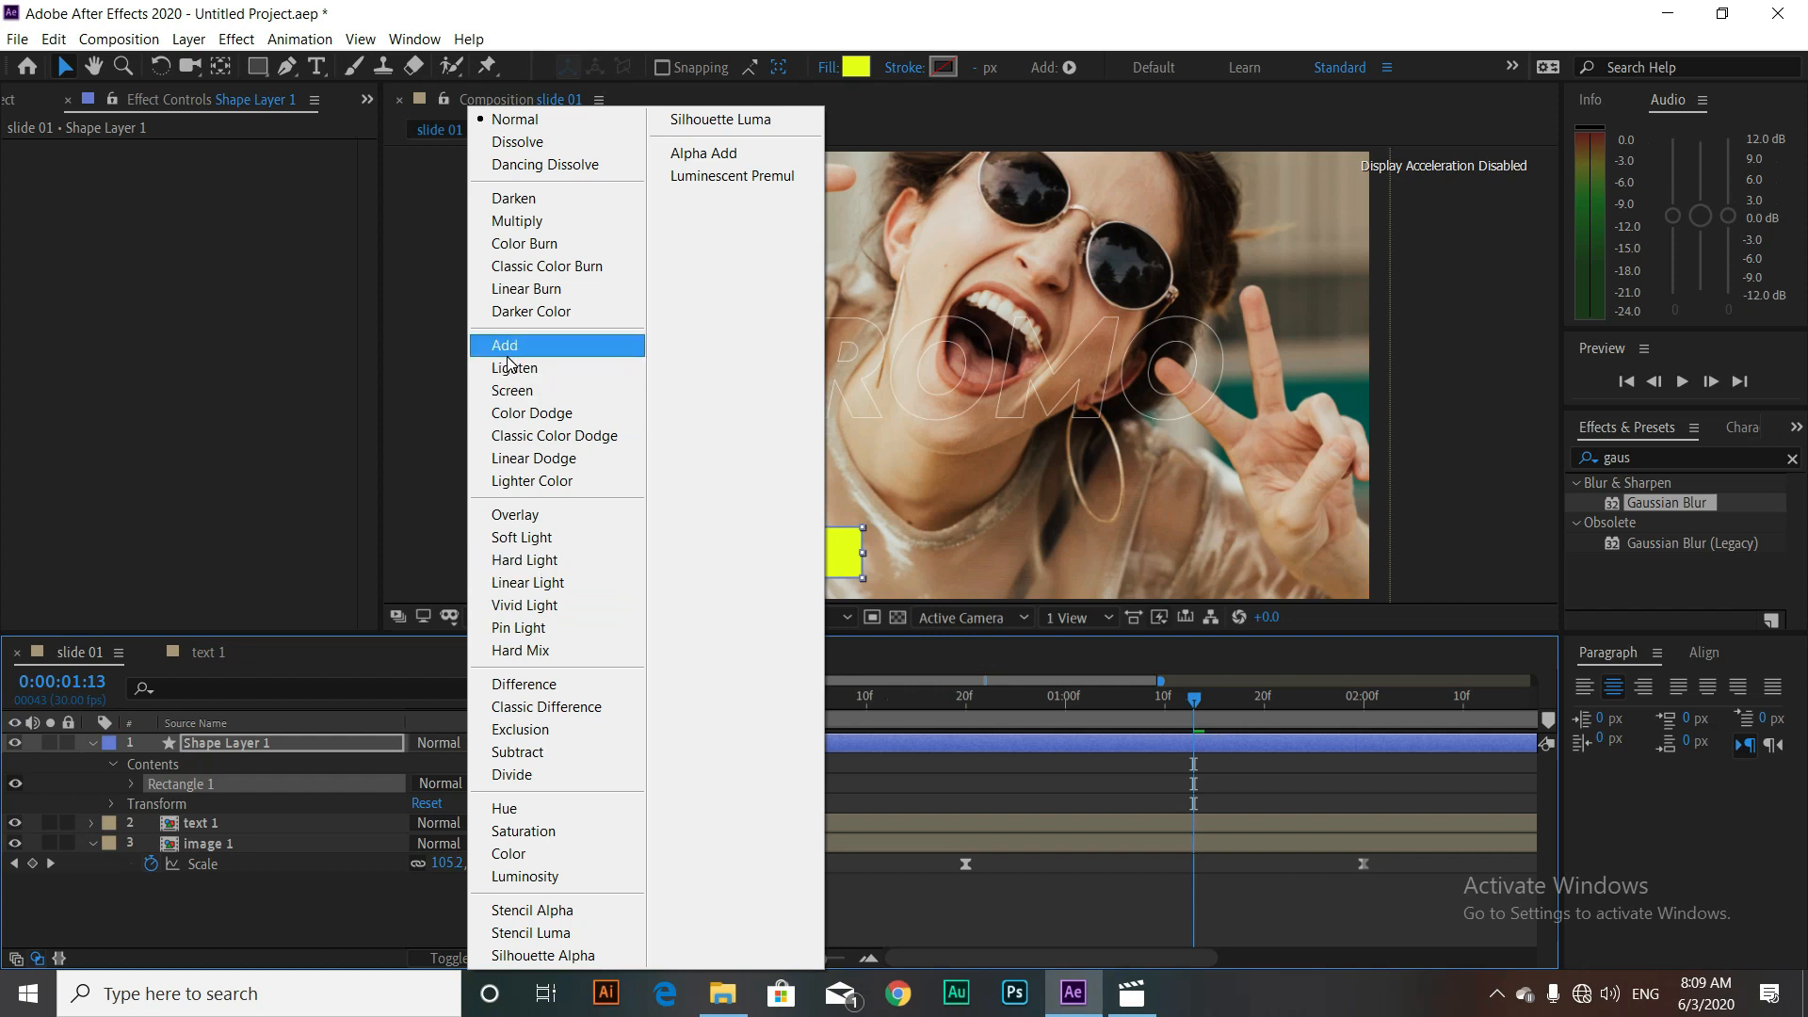
left_click(528, 198)
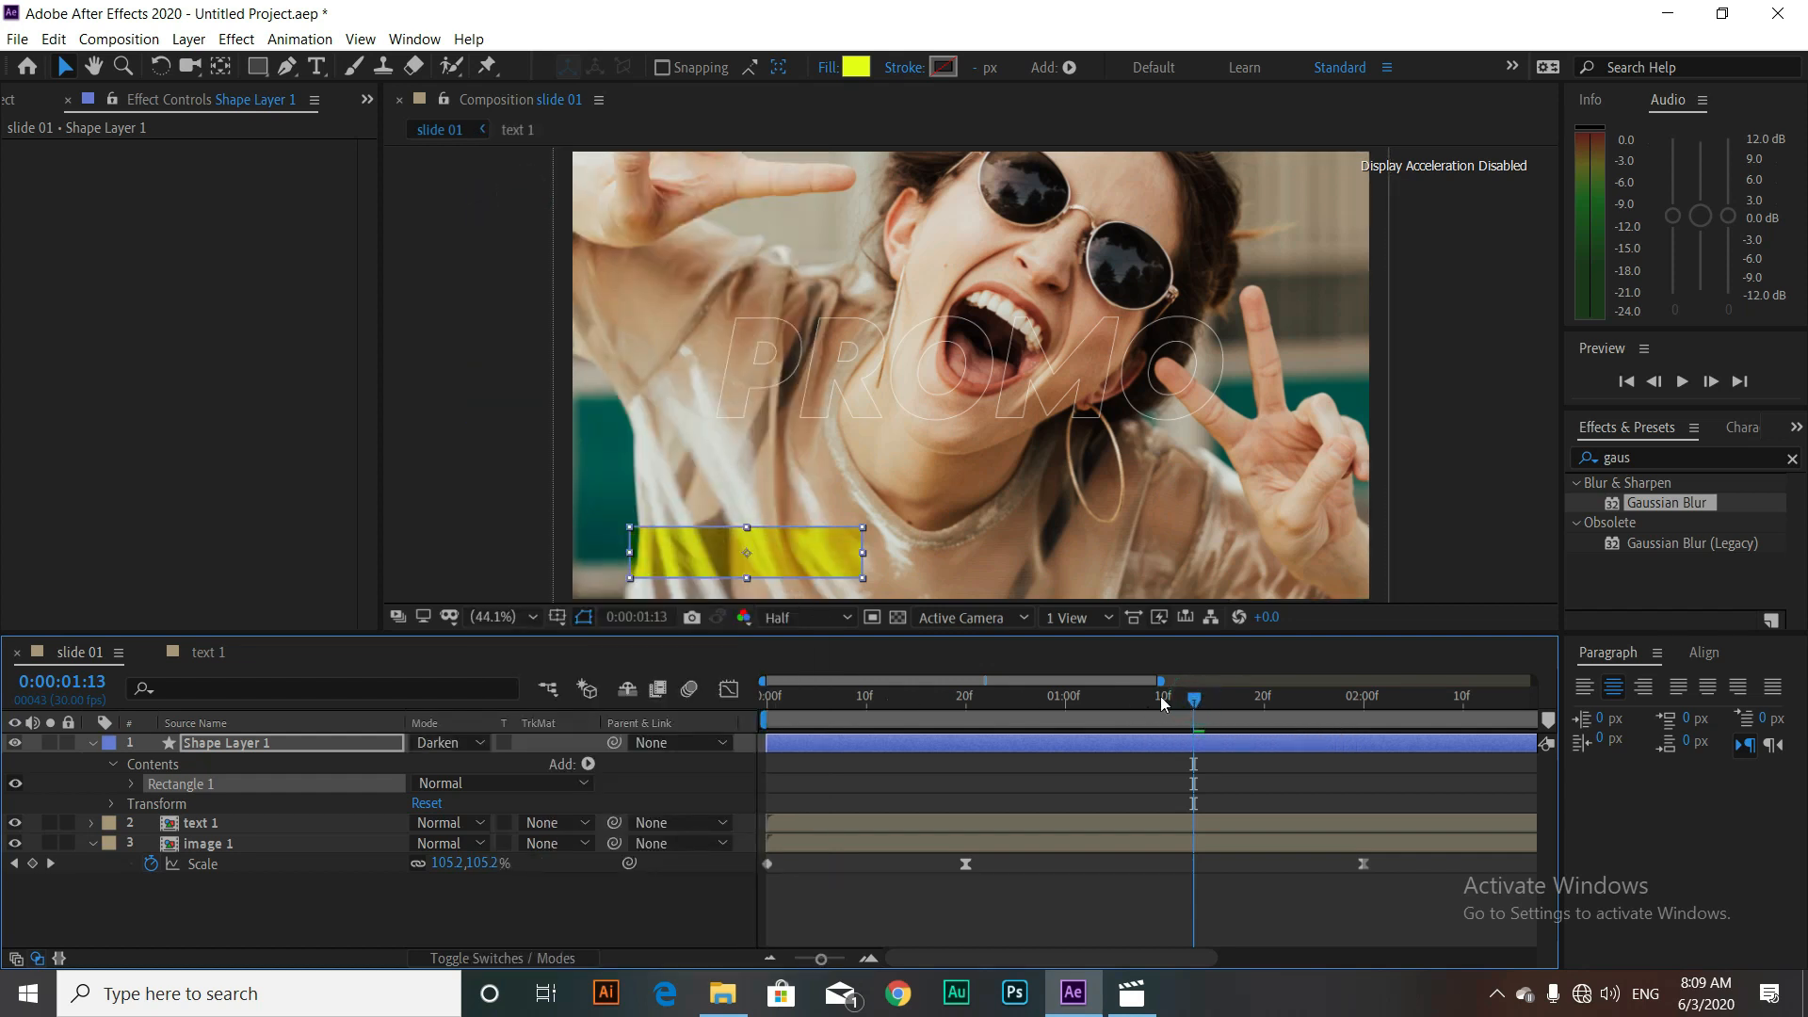
Step: Trim the end of Shape Layer 1 to 0:00:00:10 and collapse its properties
left_click_drag(1194, 701, 875, 708)
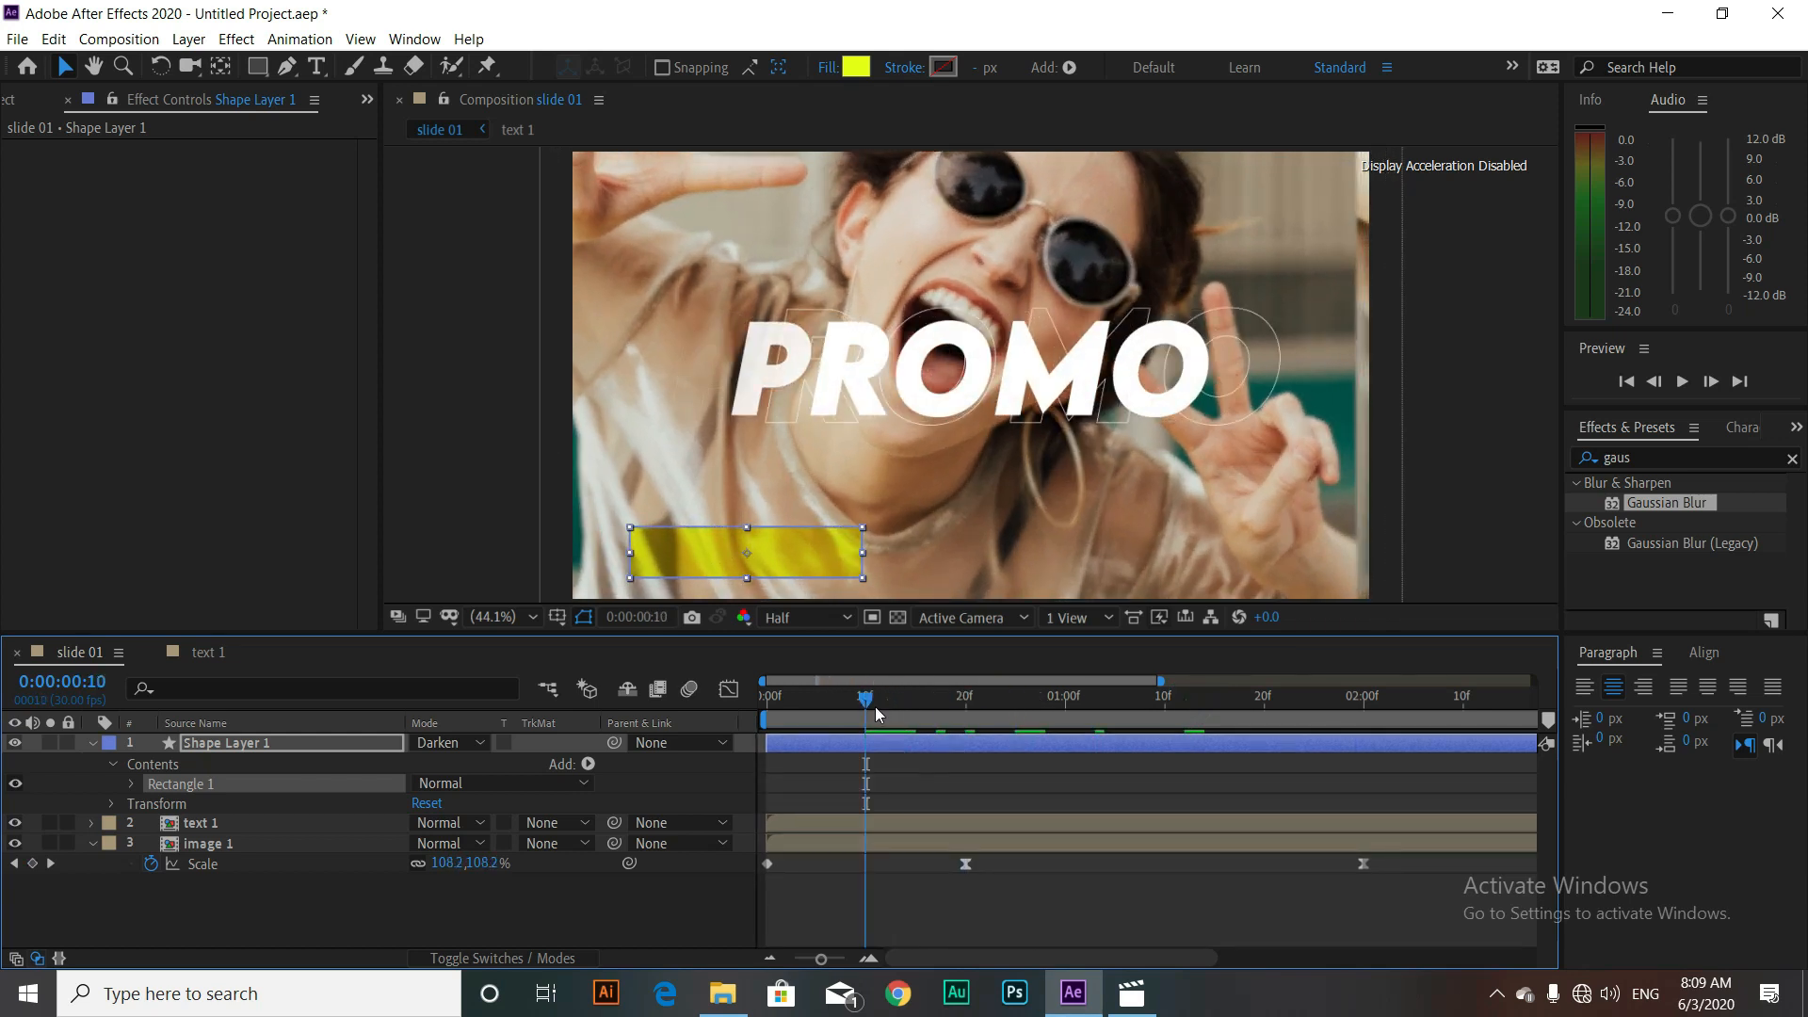
left_click(886, 743)
key("alt+bracketright")
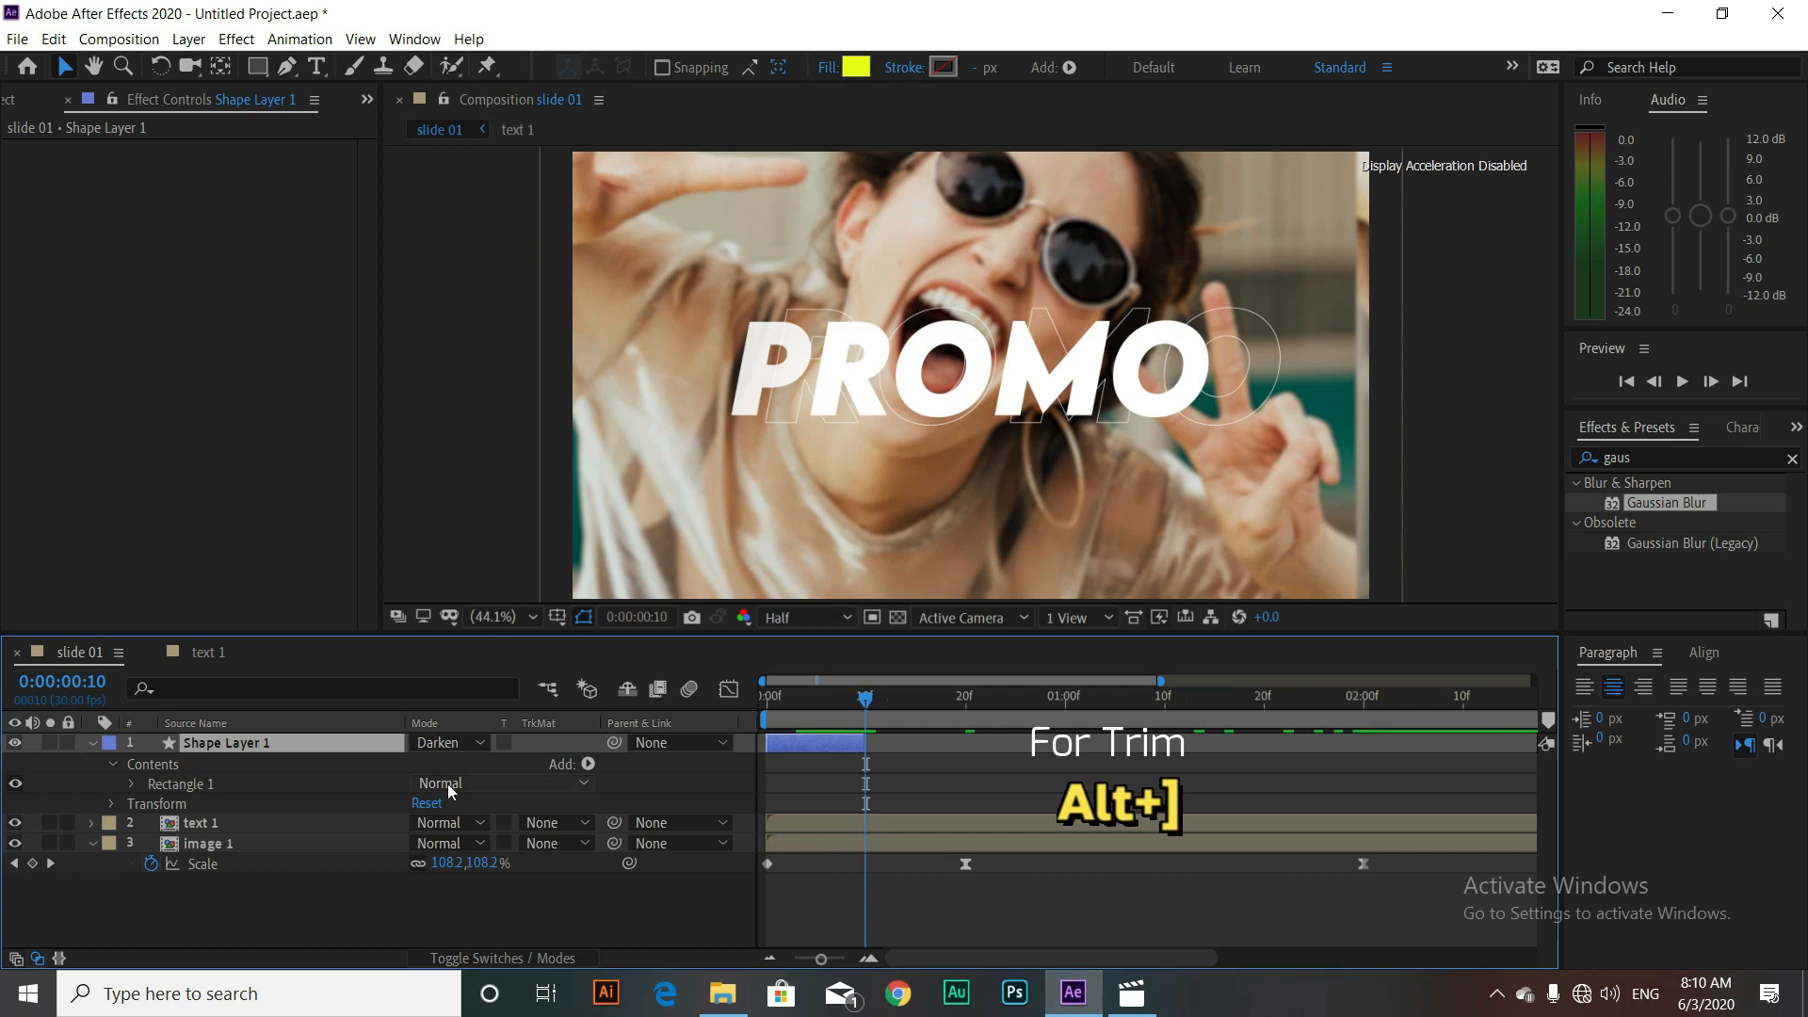
left_click(92, 744)
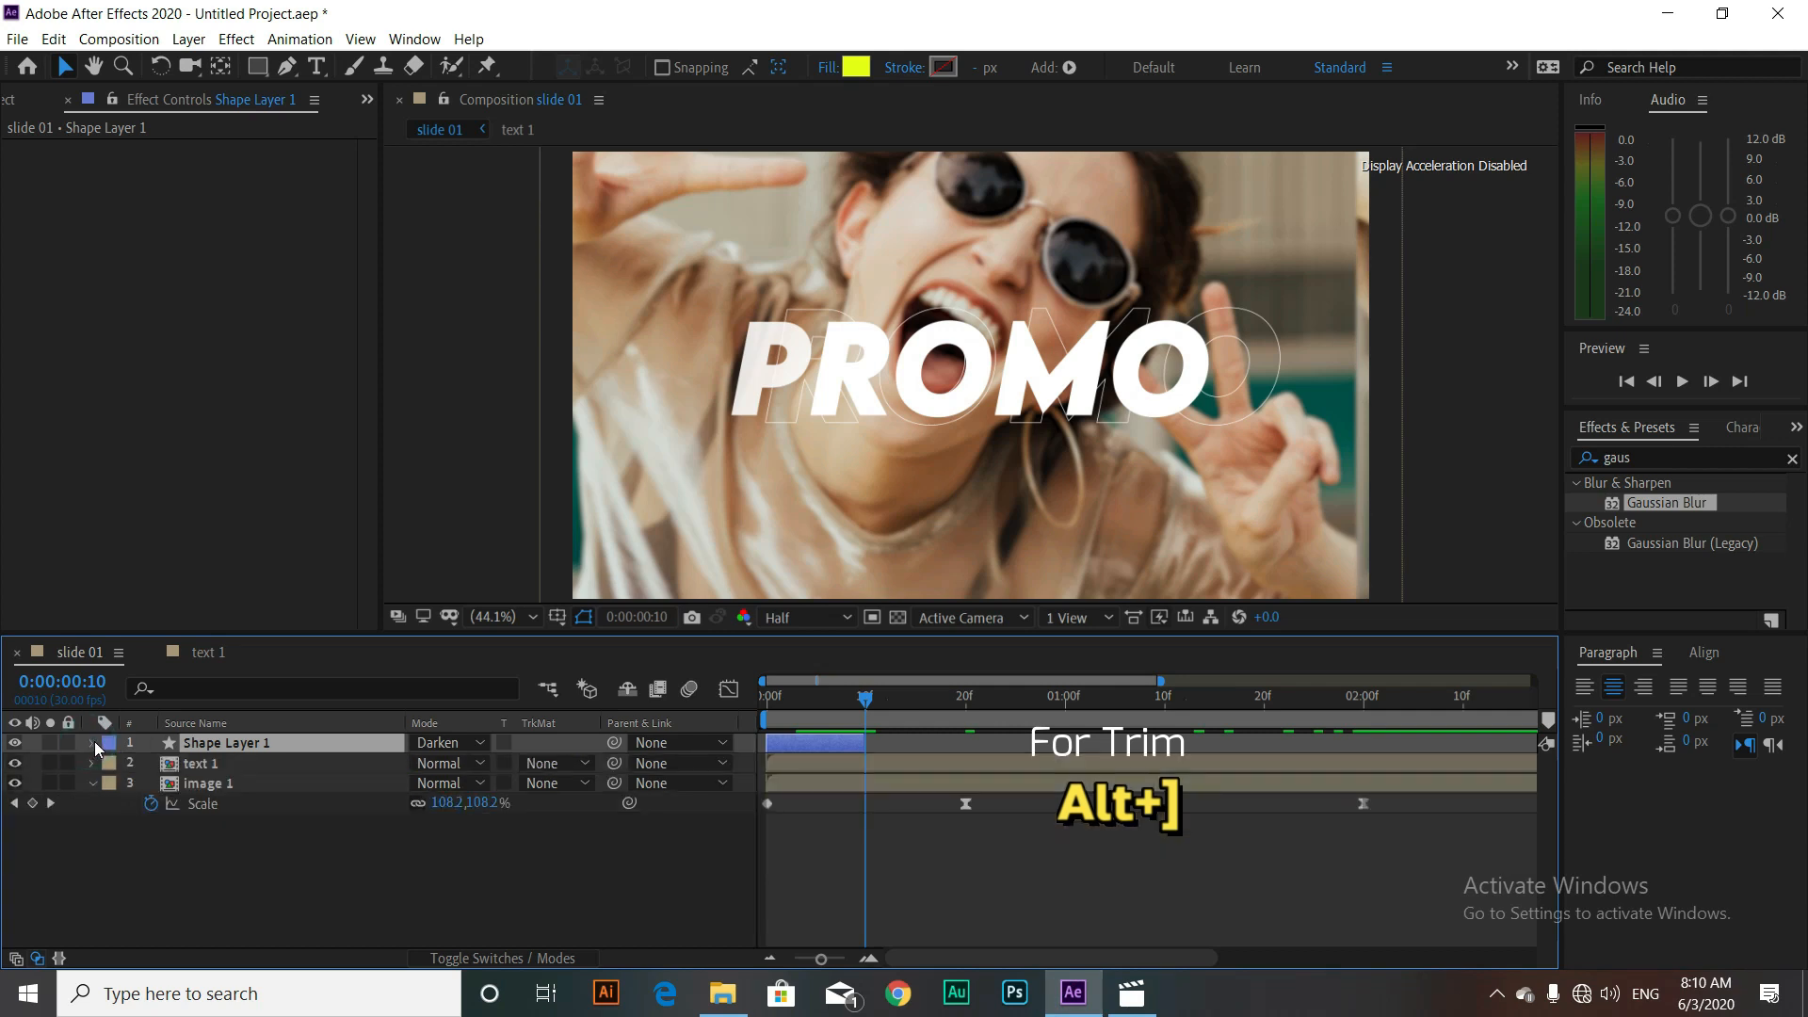
Step: Duplicate Shape Layer 1, move the copy to the photo's upper-right area above the PROMO title, and scrub to check it
left_click(213, 744)
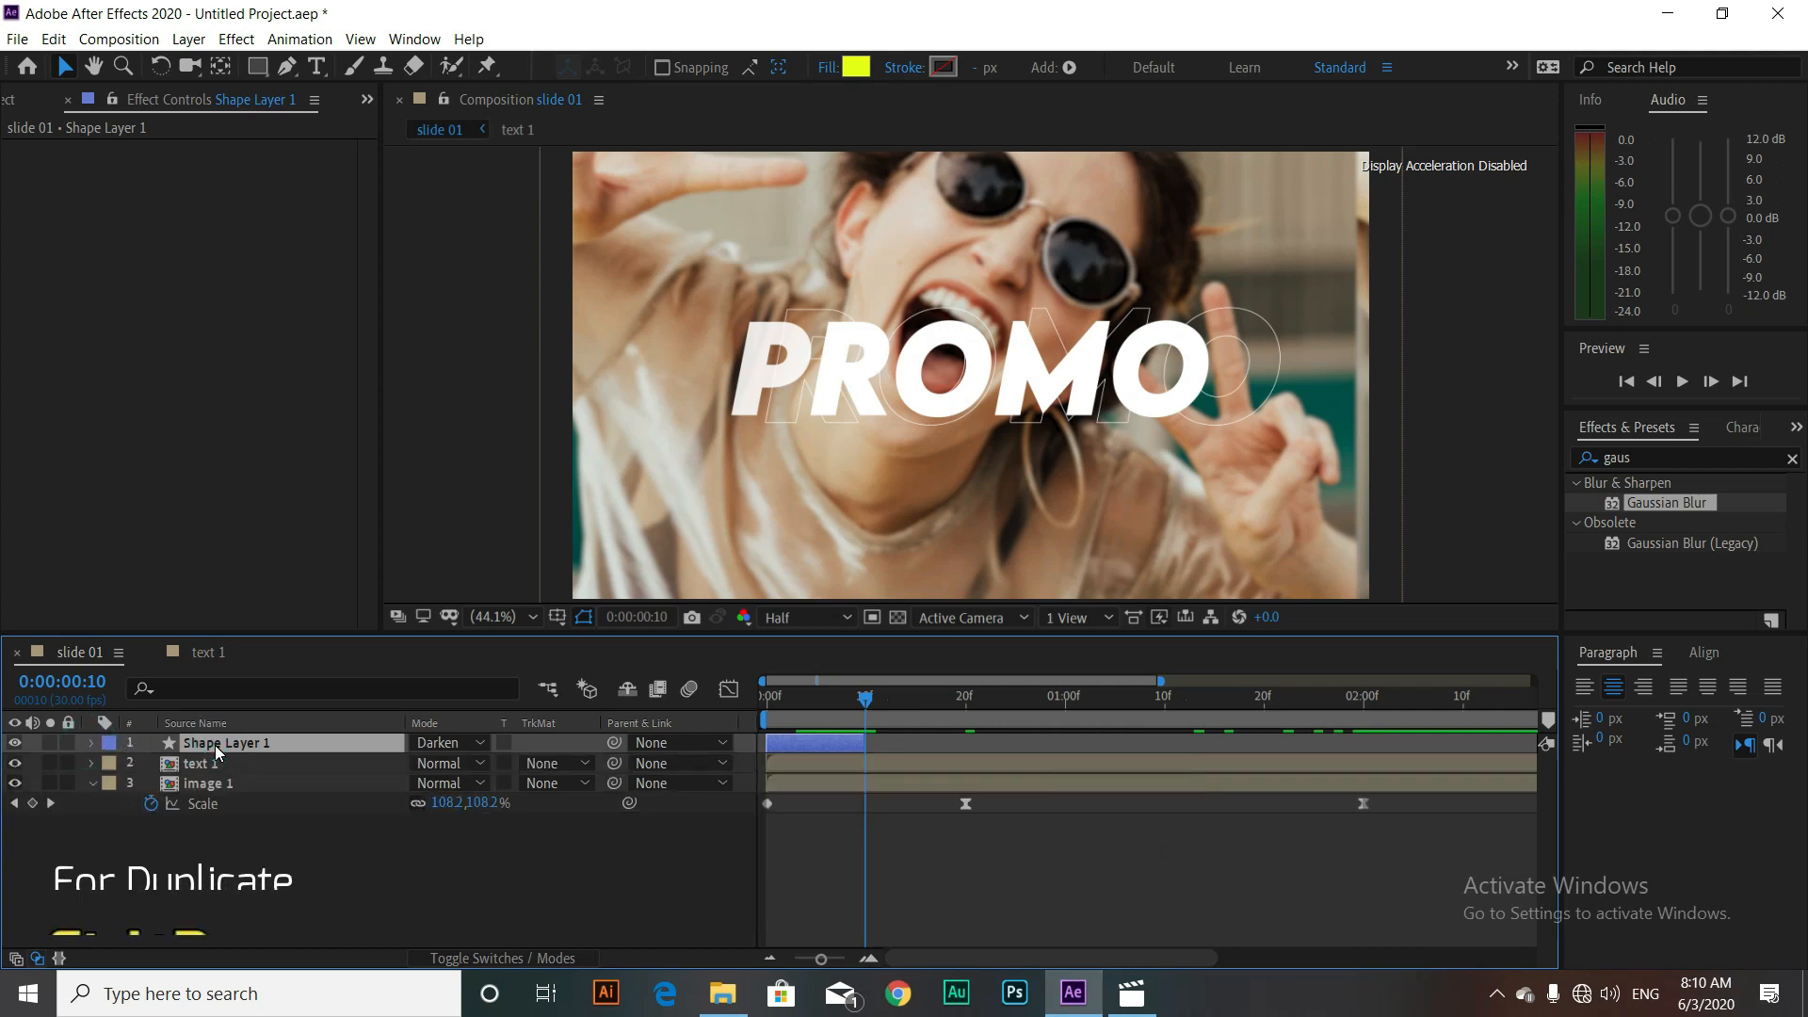
key("ctrl+d")
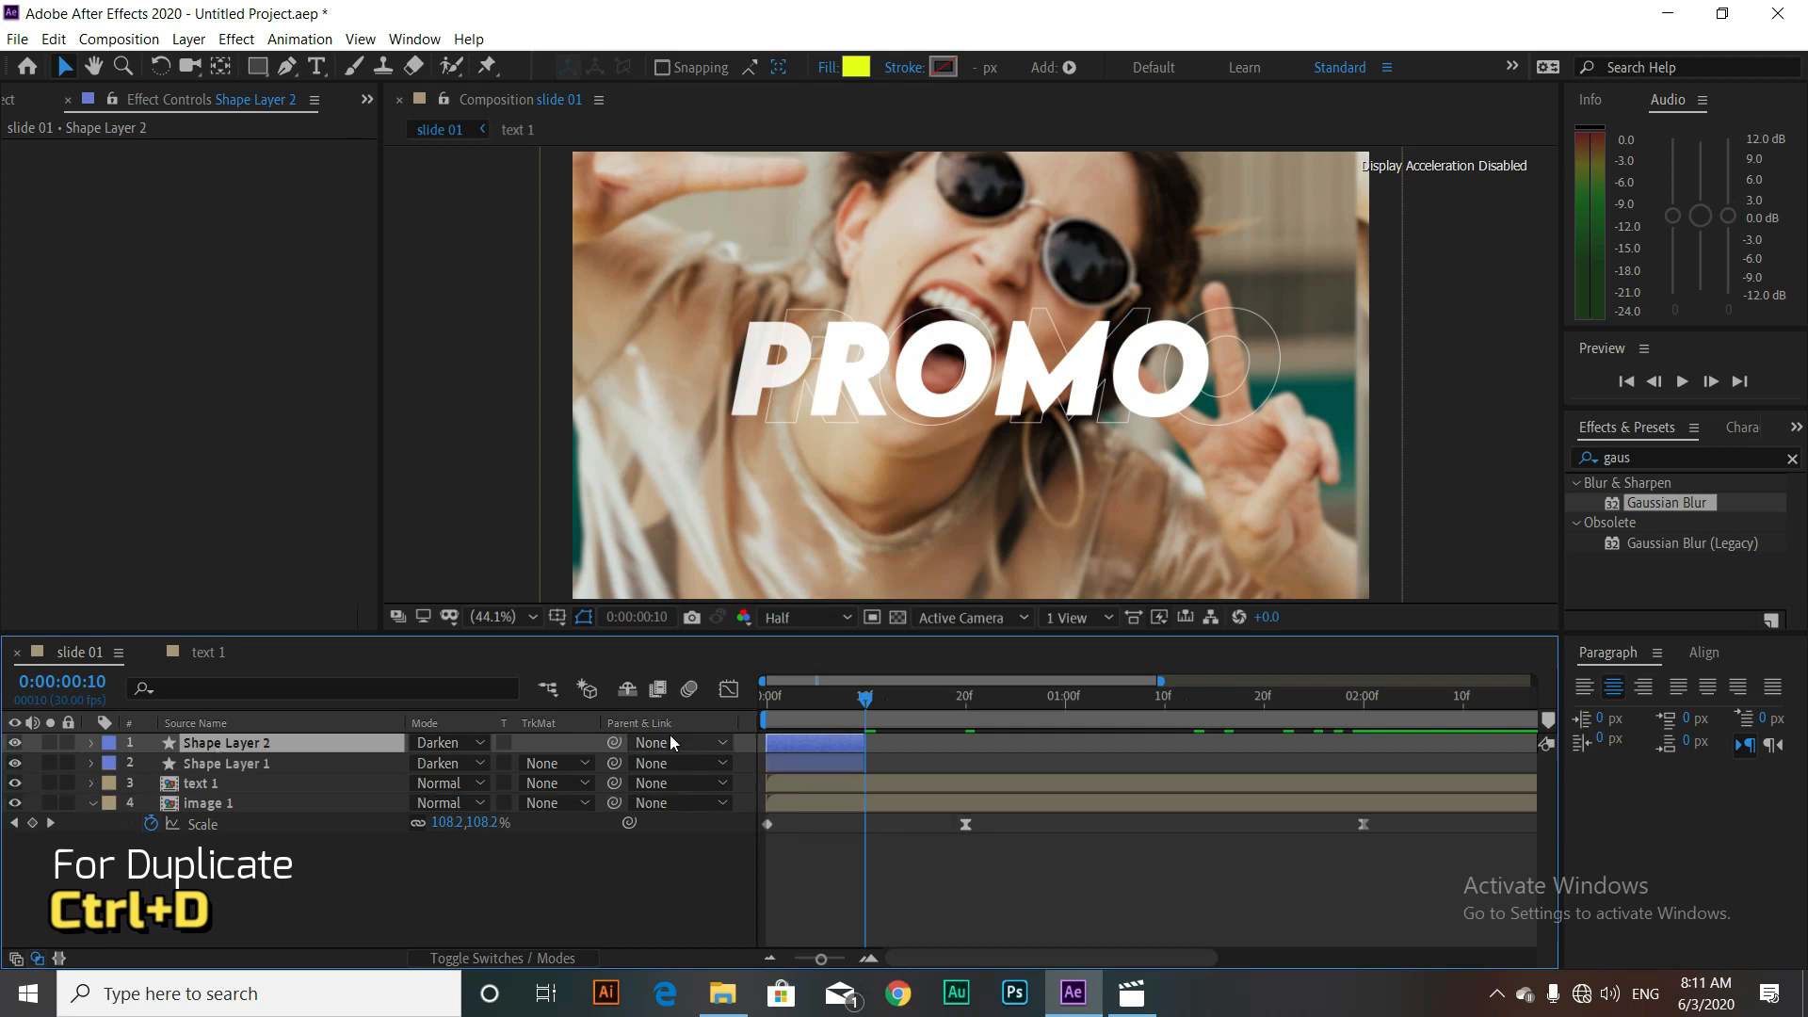
left_click_drag(867, 705, 828, 702)
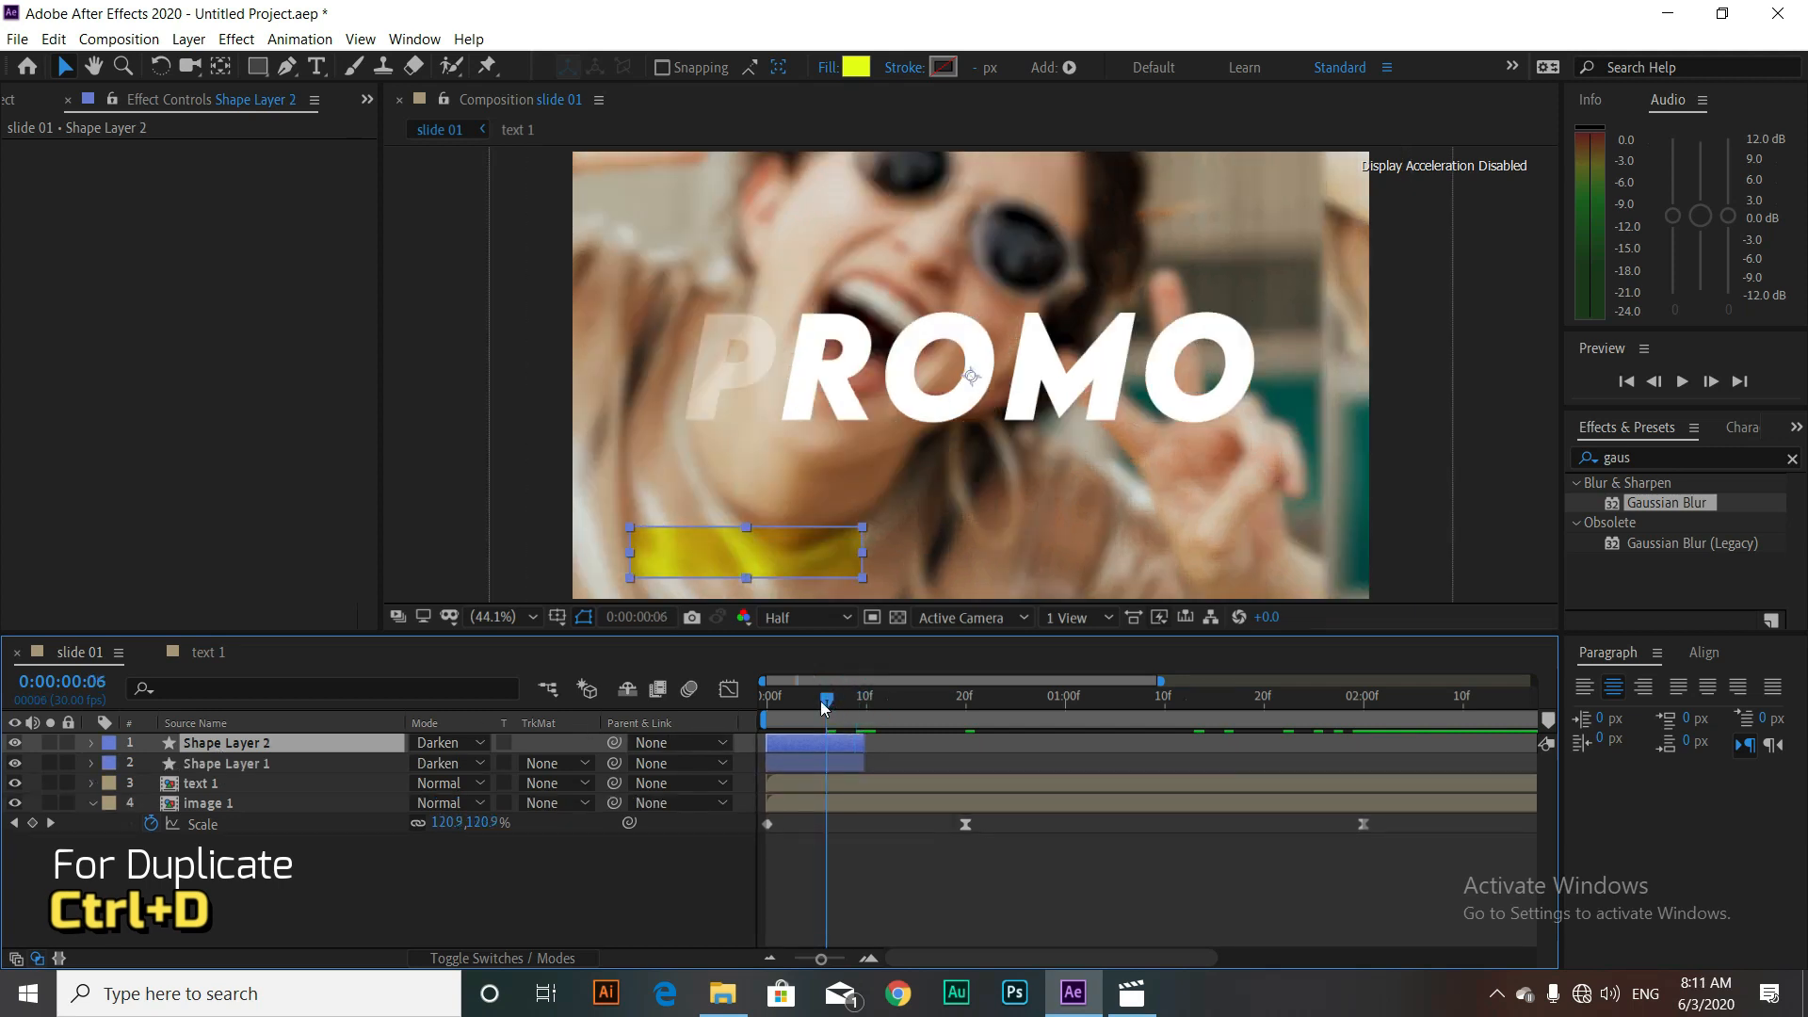
left_click_drag(775, 533, 1230, 246)
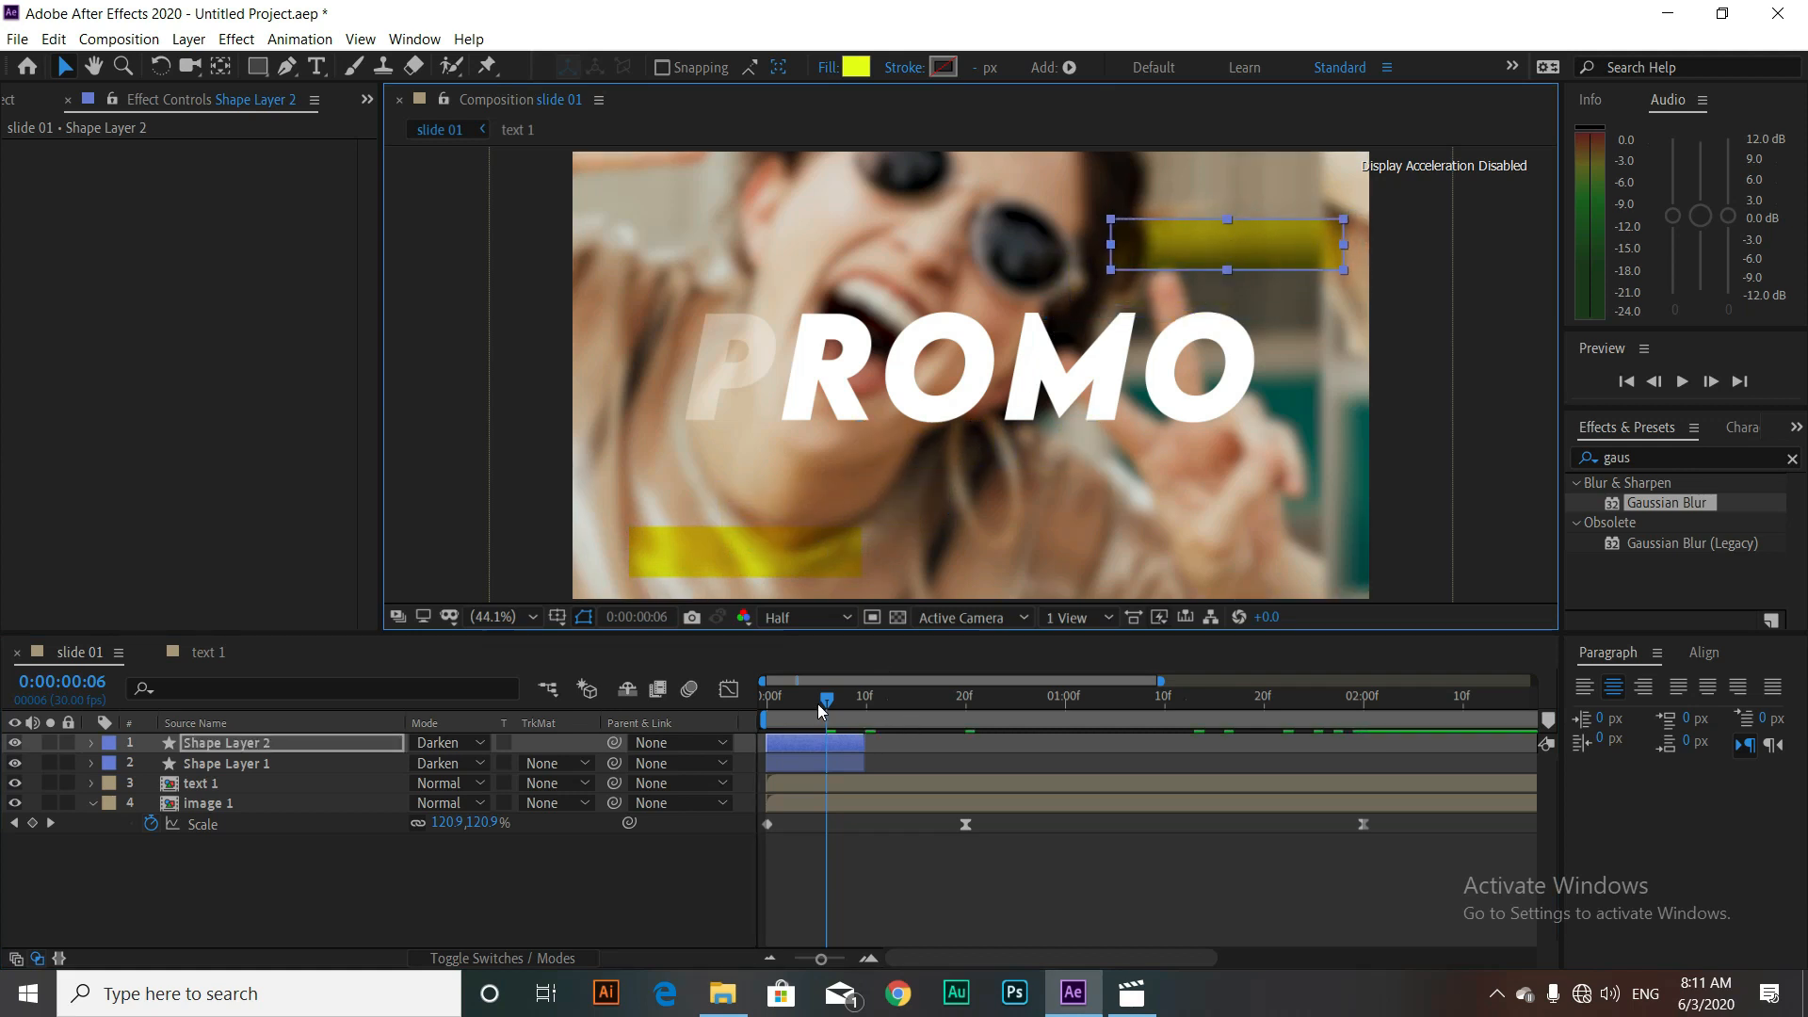
mouse_move(818, 704)
left_mouse_down()
mouse_move(785, 703)
mouse_move(847, 703)
left_mouse_up()
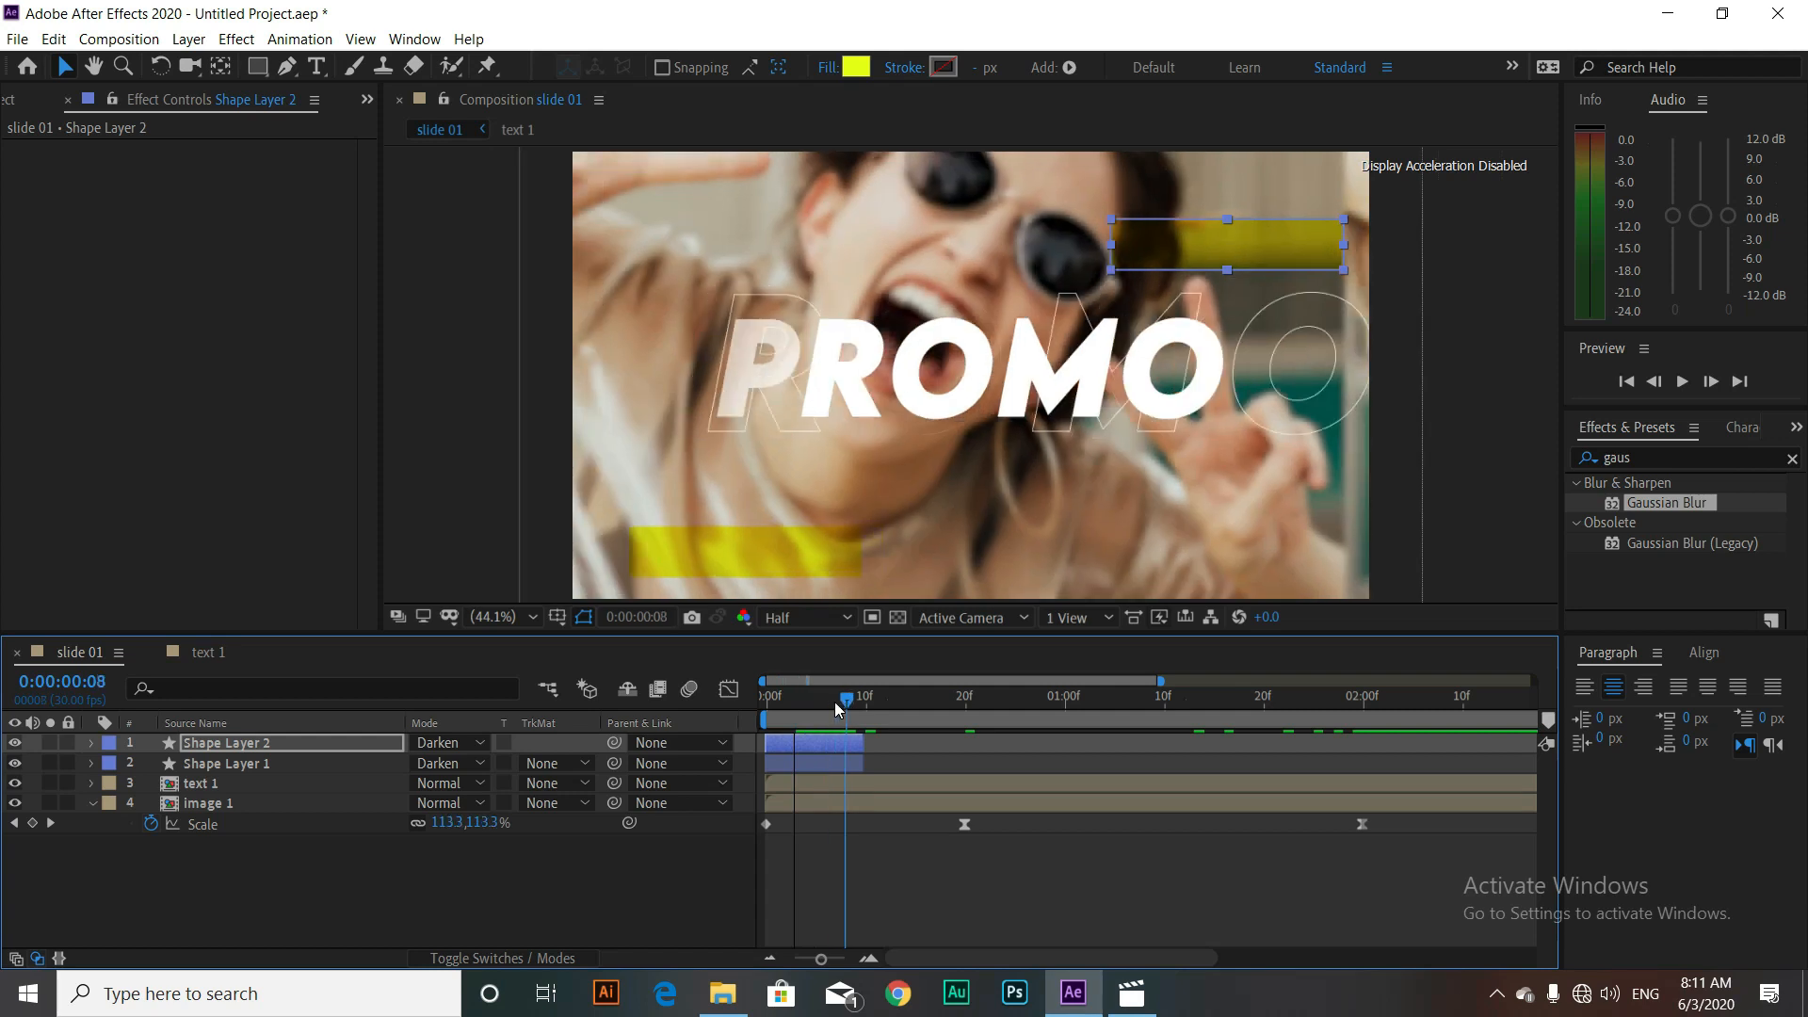
Step: With no layer selected, draw a tall, narrow rectangle just left of the PROMO title as a new shape layer
left_click(377, 909)
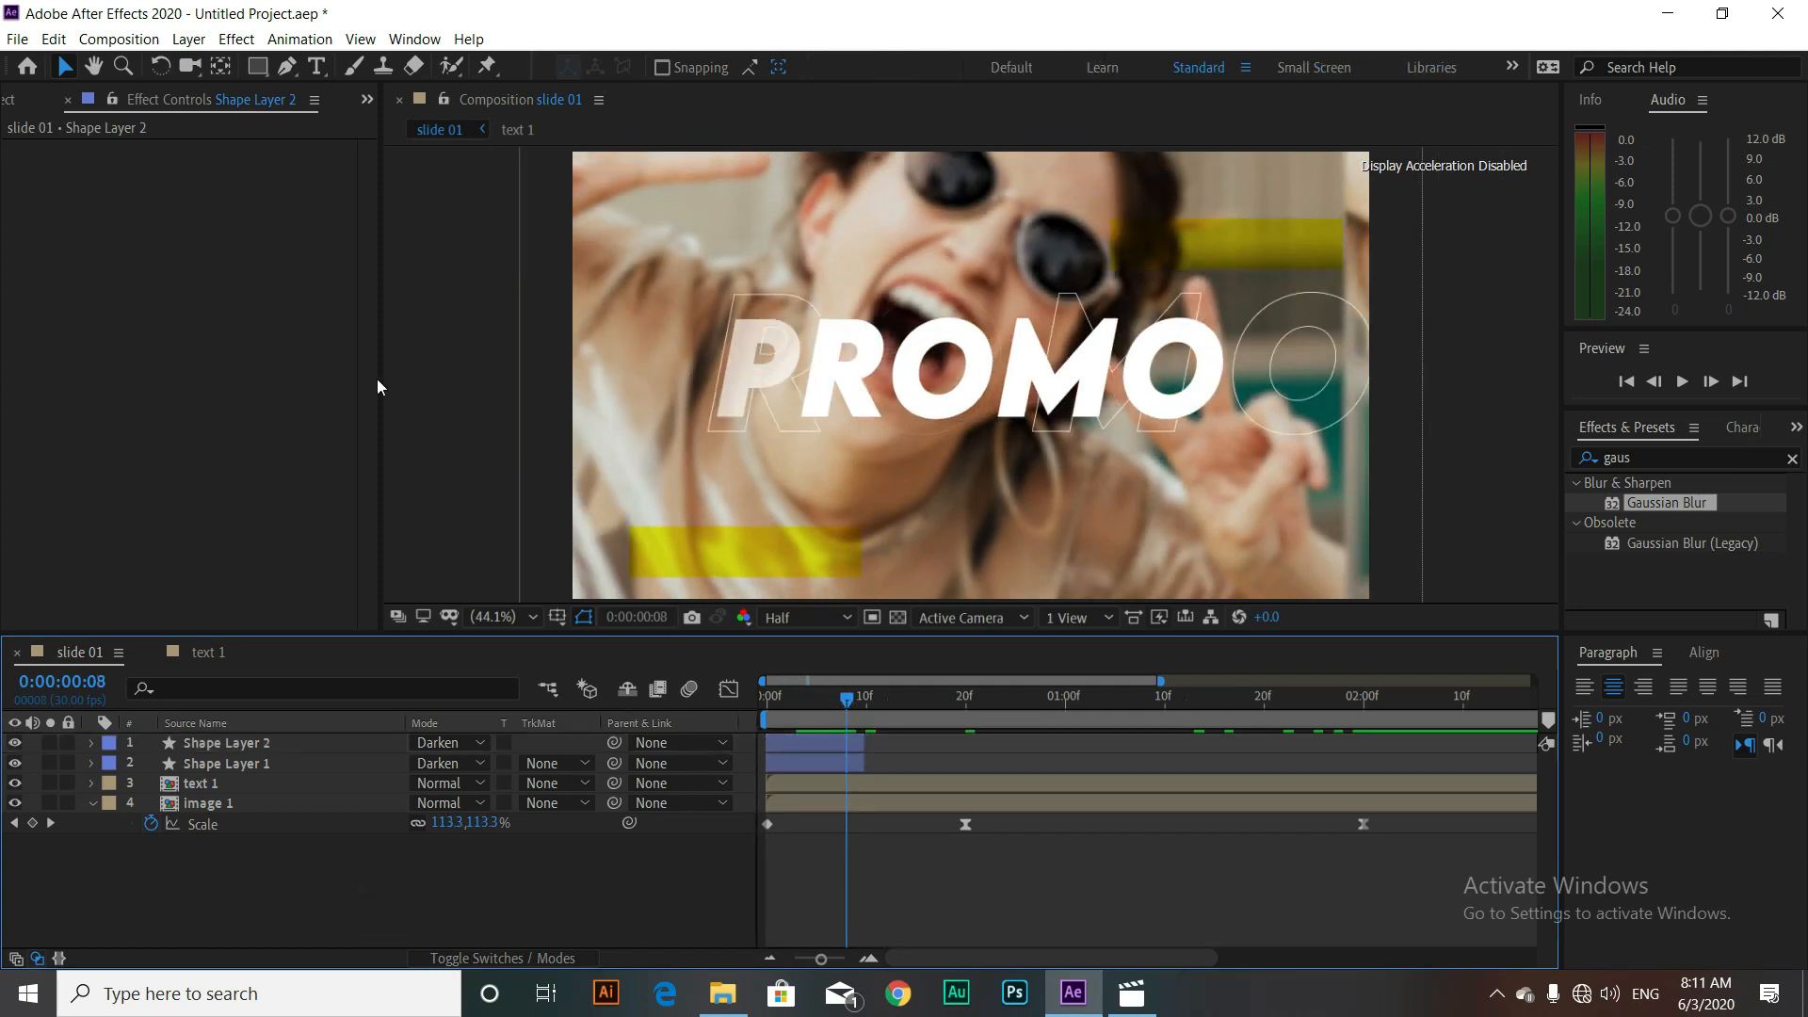
left_click(259, 66)
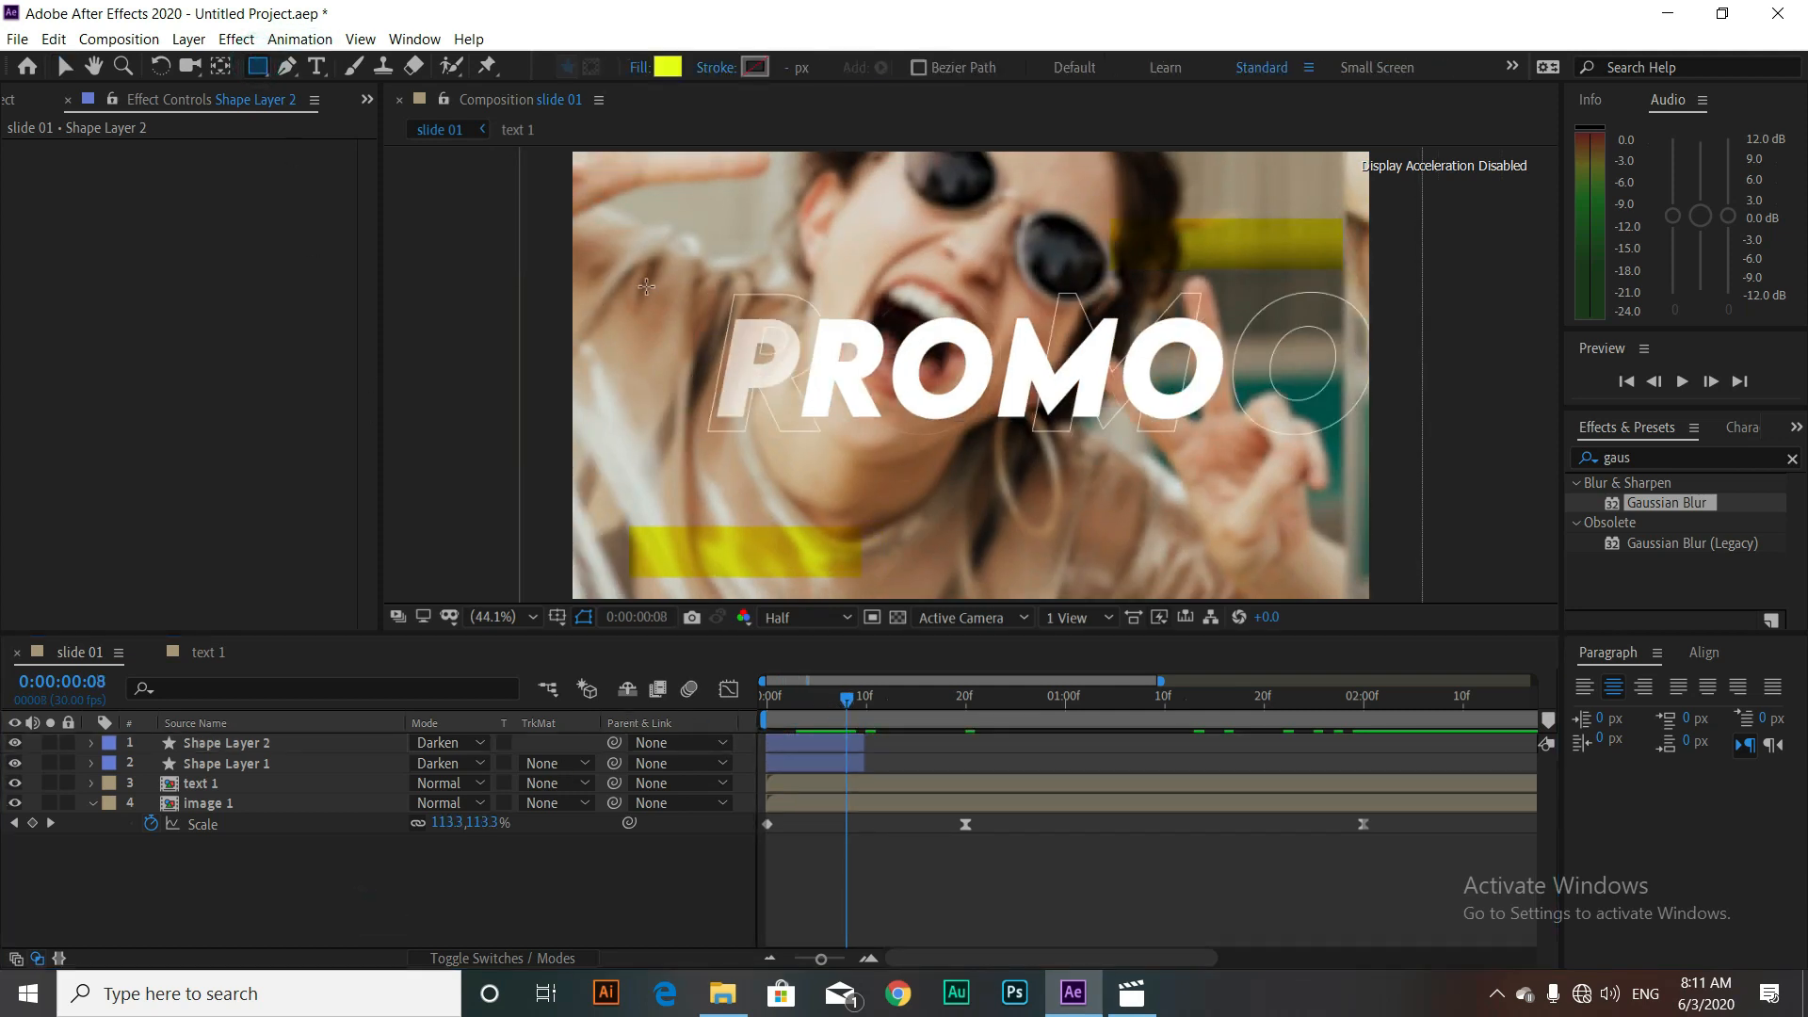
left_click_drag(633, 283, 682, 494)
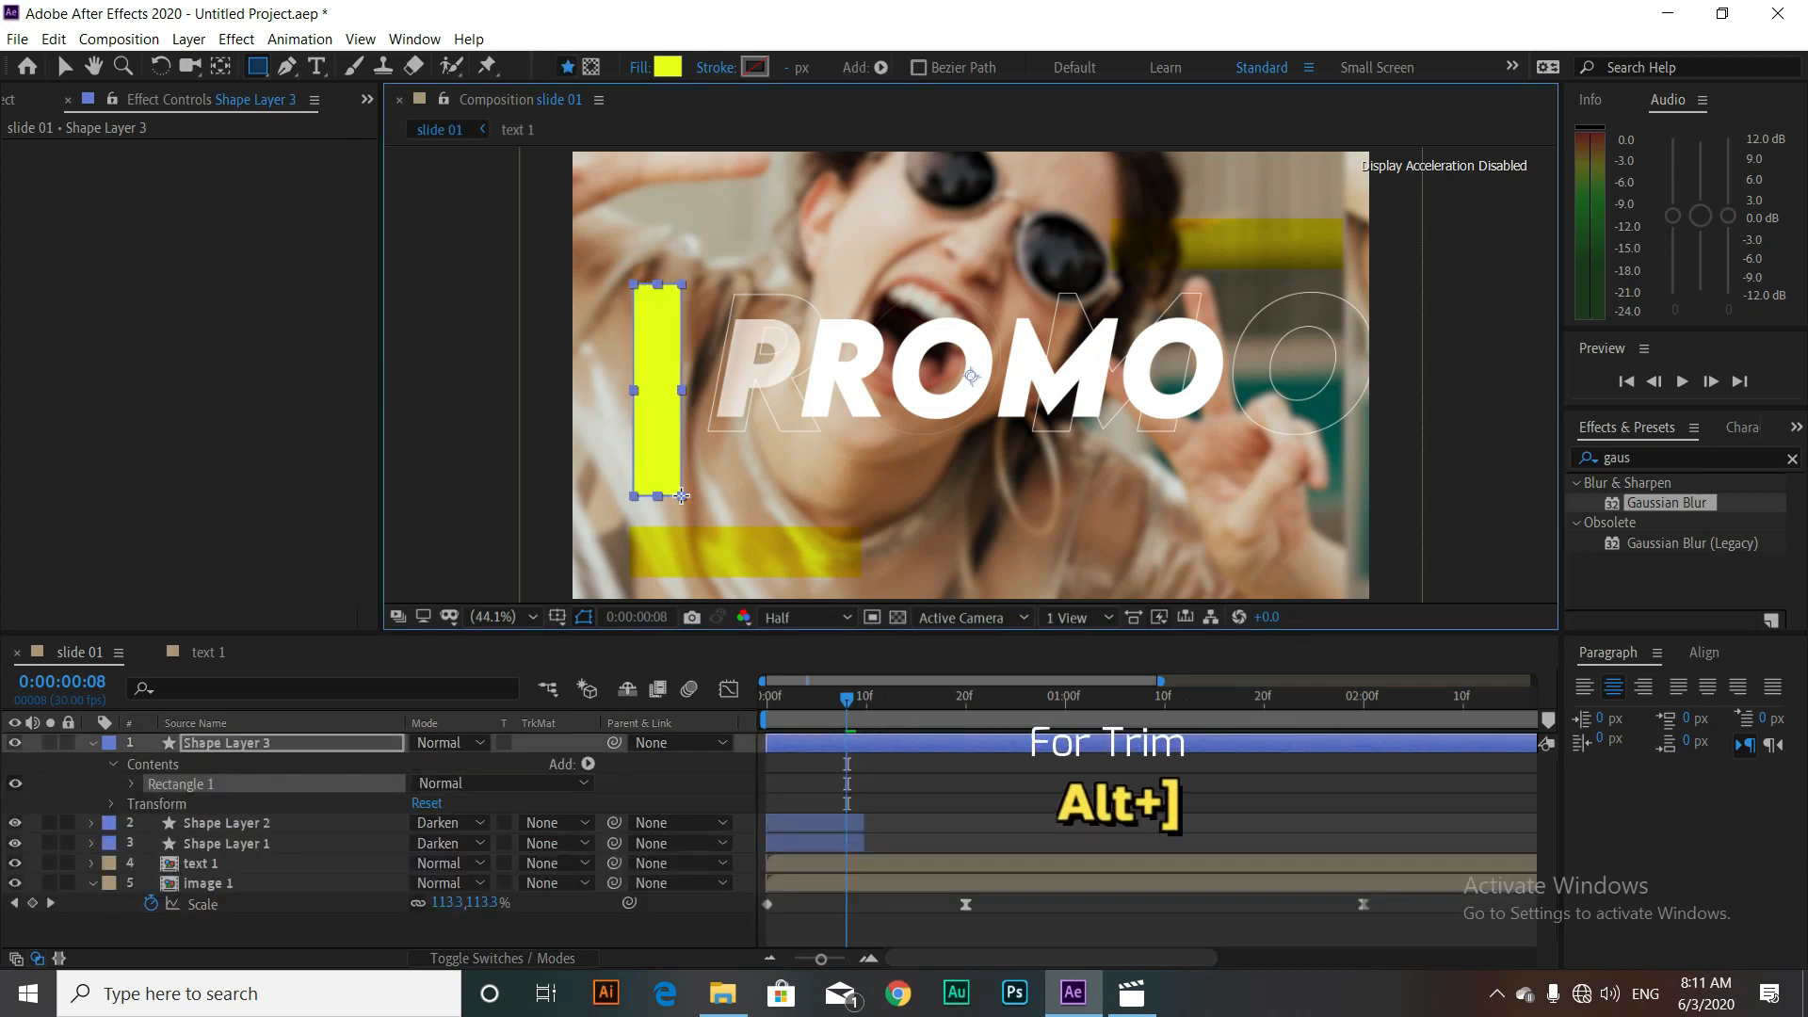
Step: Set Shape Layer 3 to Darken, trim it to about ten frames and shift it to start at 0:00:00:08
left_click(847, 701)
key("alt+]")
left_click_drag(847, 701, 888, 743)
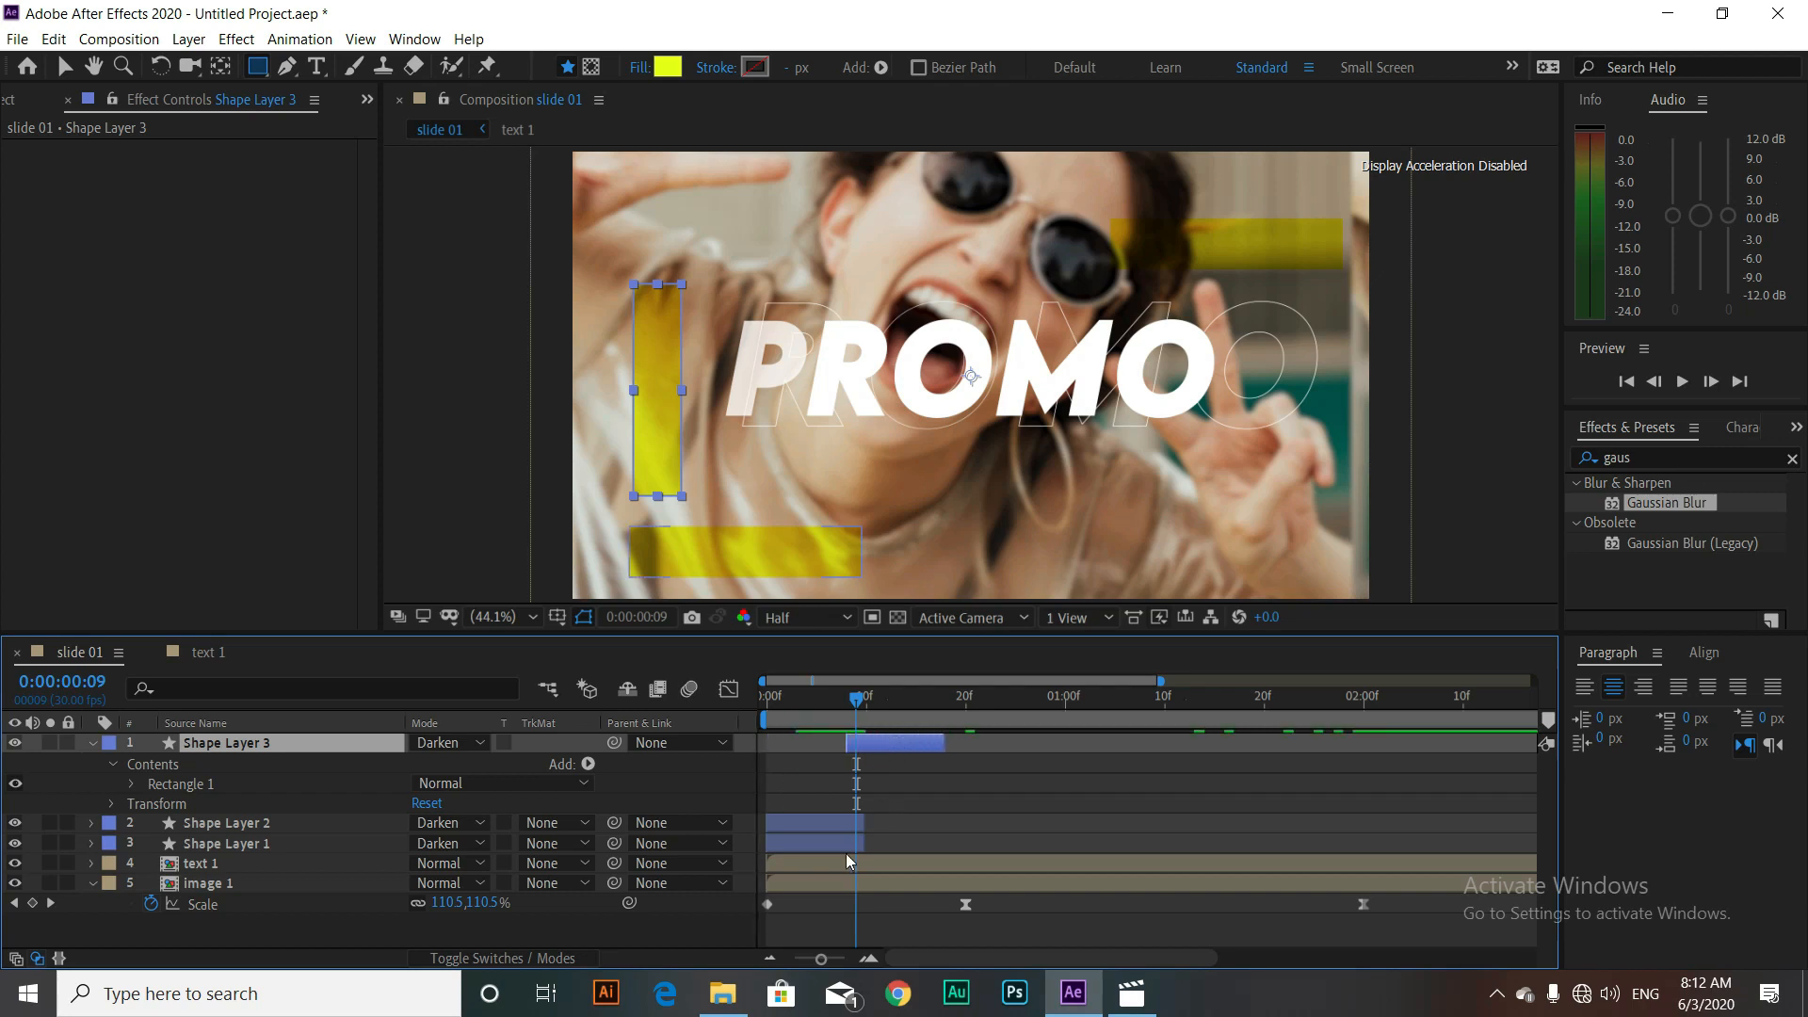
Step: Stagger the shape layers in time, starting Shape Layer 2 at about frame 4, Shape Layer 3 at 12 and Shape Layer 1 at 20, and preview the sequence
left_click_drag(845, 846, 1006, 845)
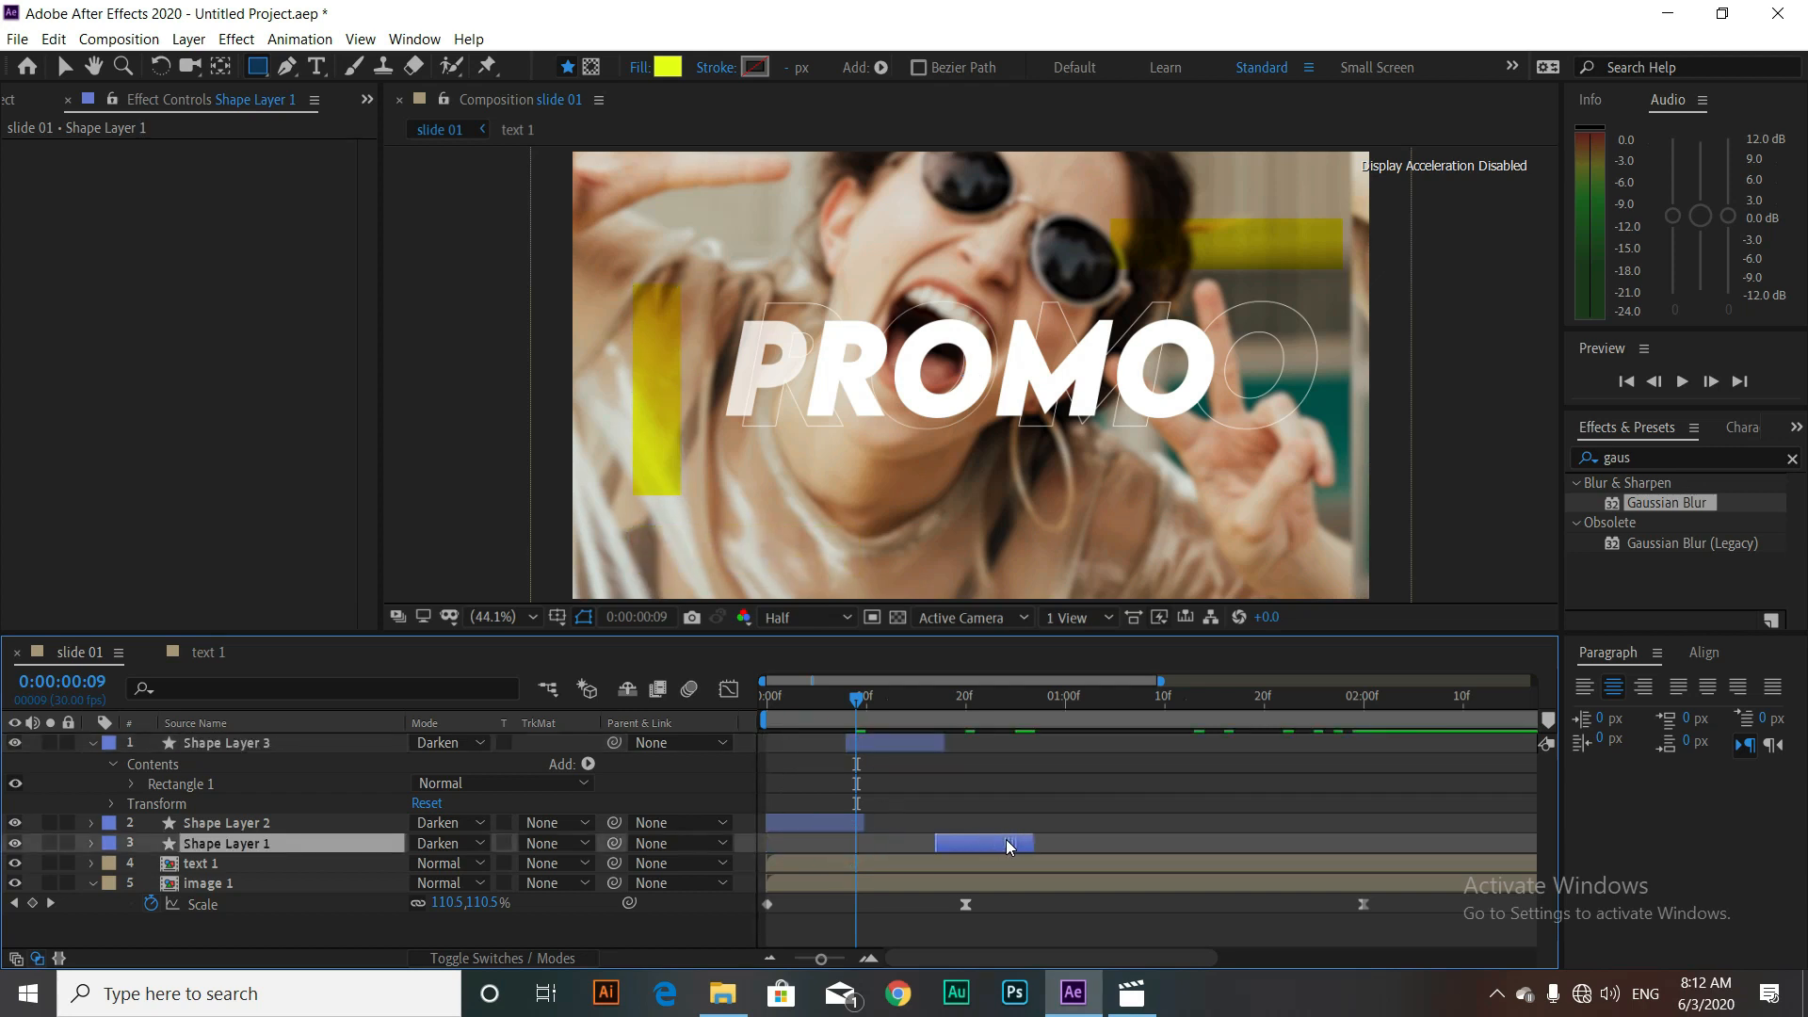
left_click(93, 744)
left_click_drag(854, 704, 774, 701)
left_click_drag(906, 743, 945, 745)
left_click_drag(839, 762, 880, 764)
left_click_drag(991, 784, 1021, 787)
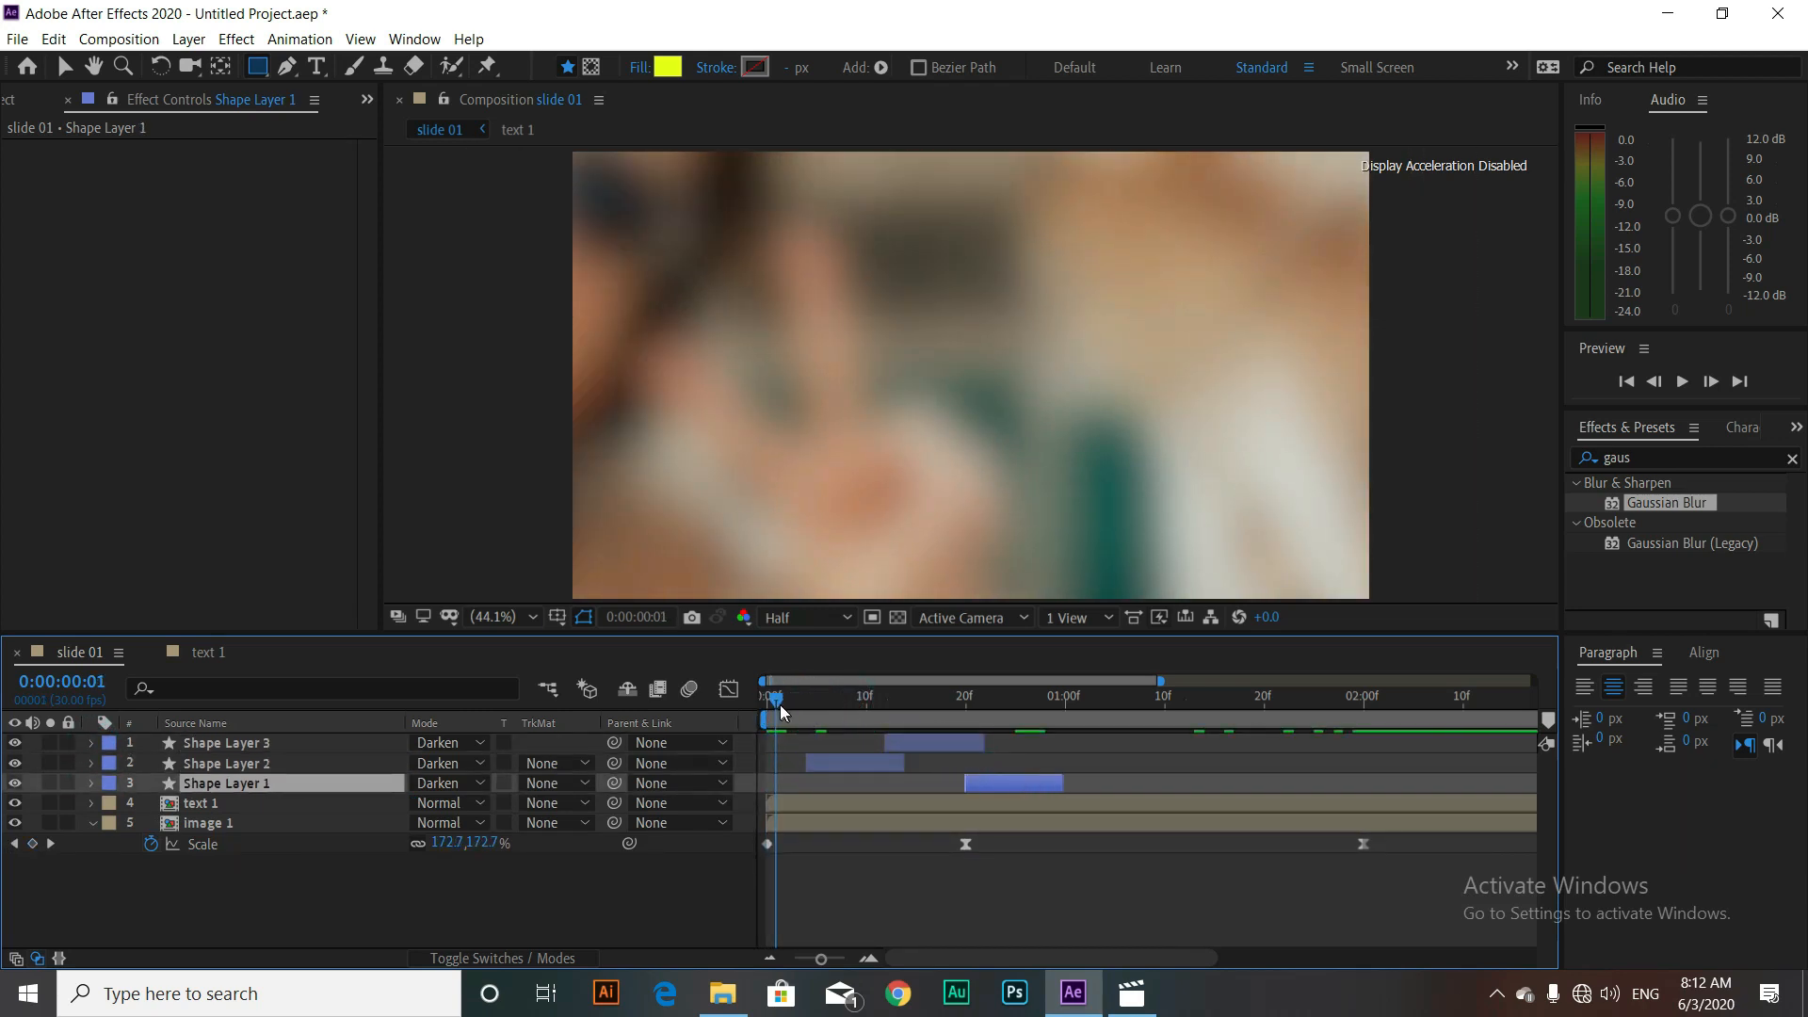
left_click_drag(802, 697, 1035, 712)
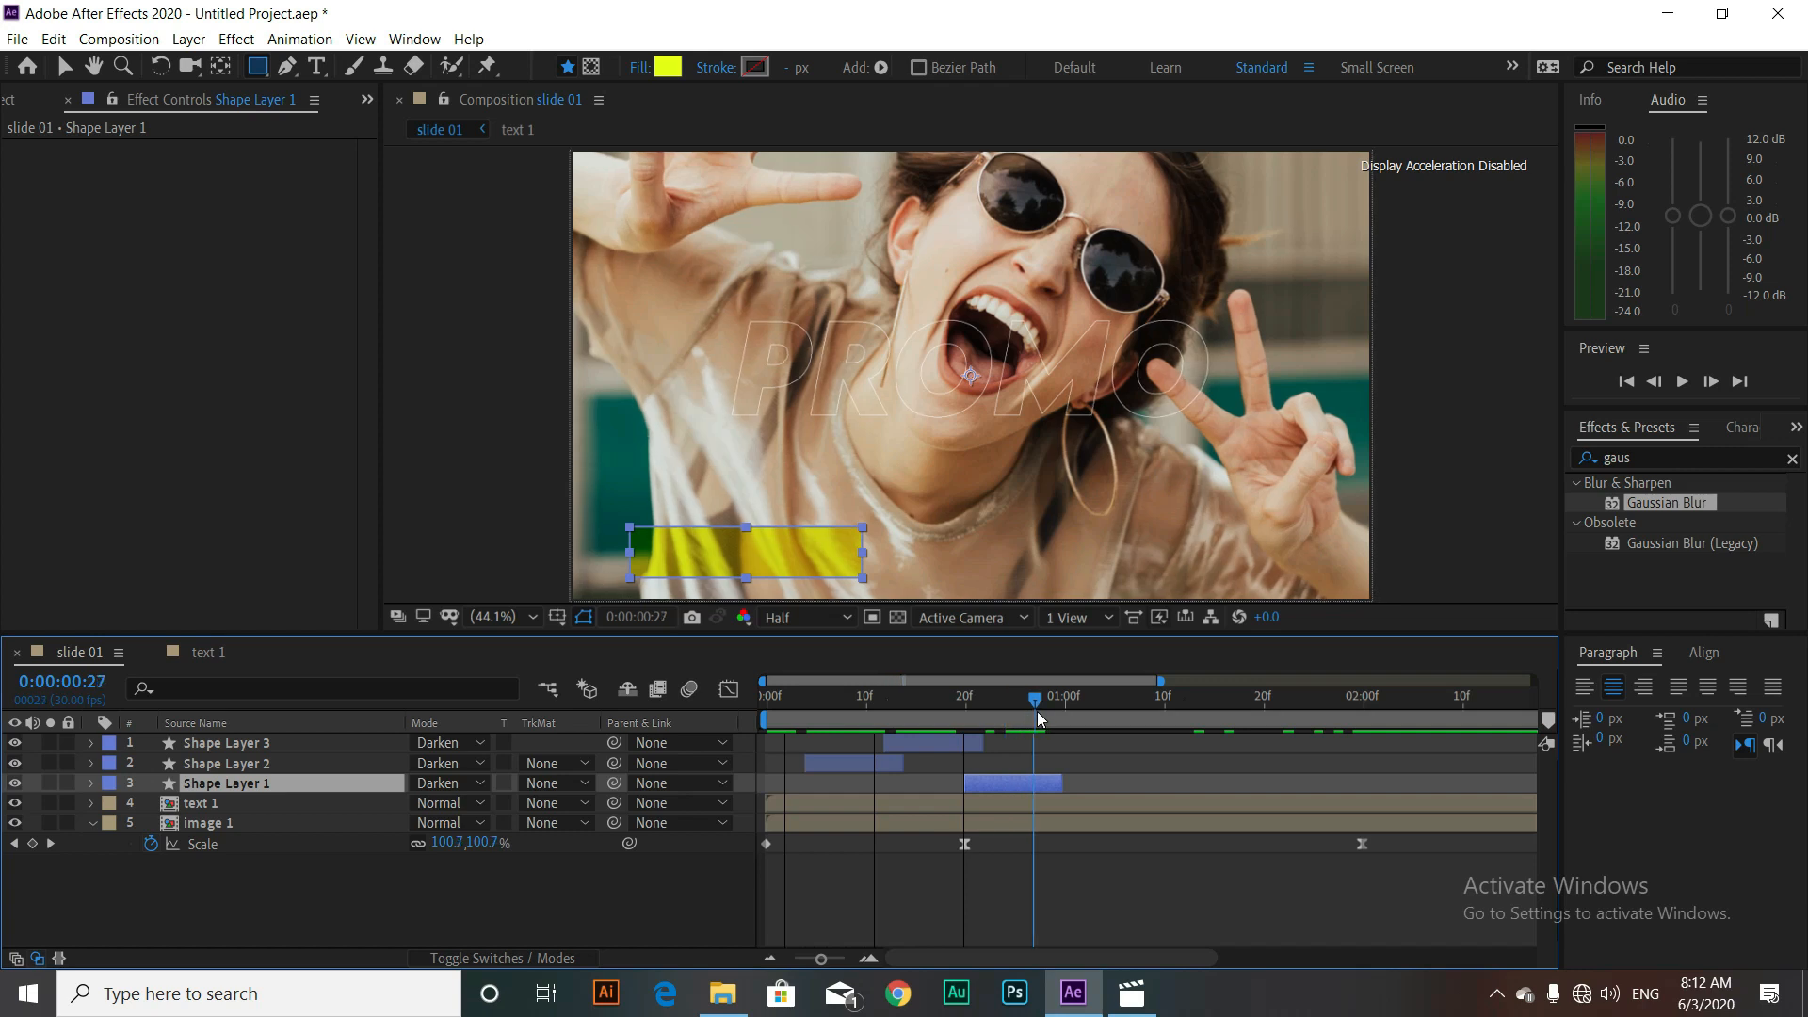
Step: With no layer selected, draw a large circle overlapping the photo's right edge with the Ellipse tool as a new shape layer
left_click(570, 882)
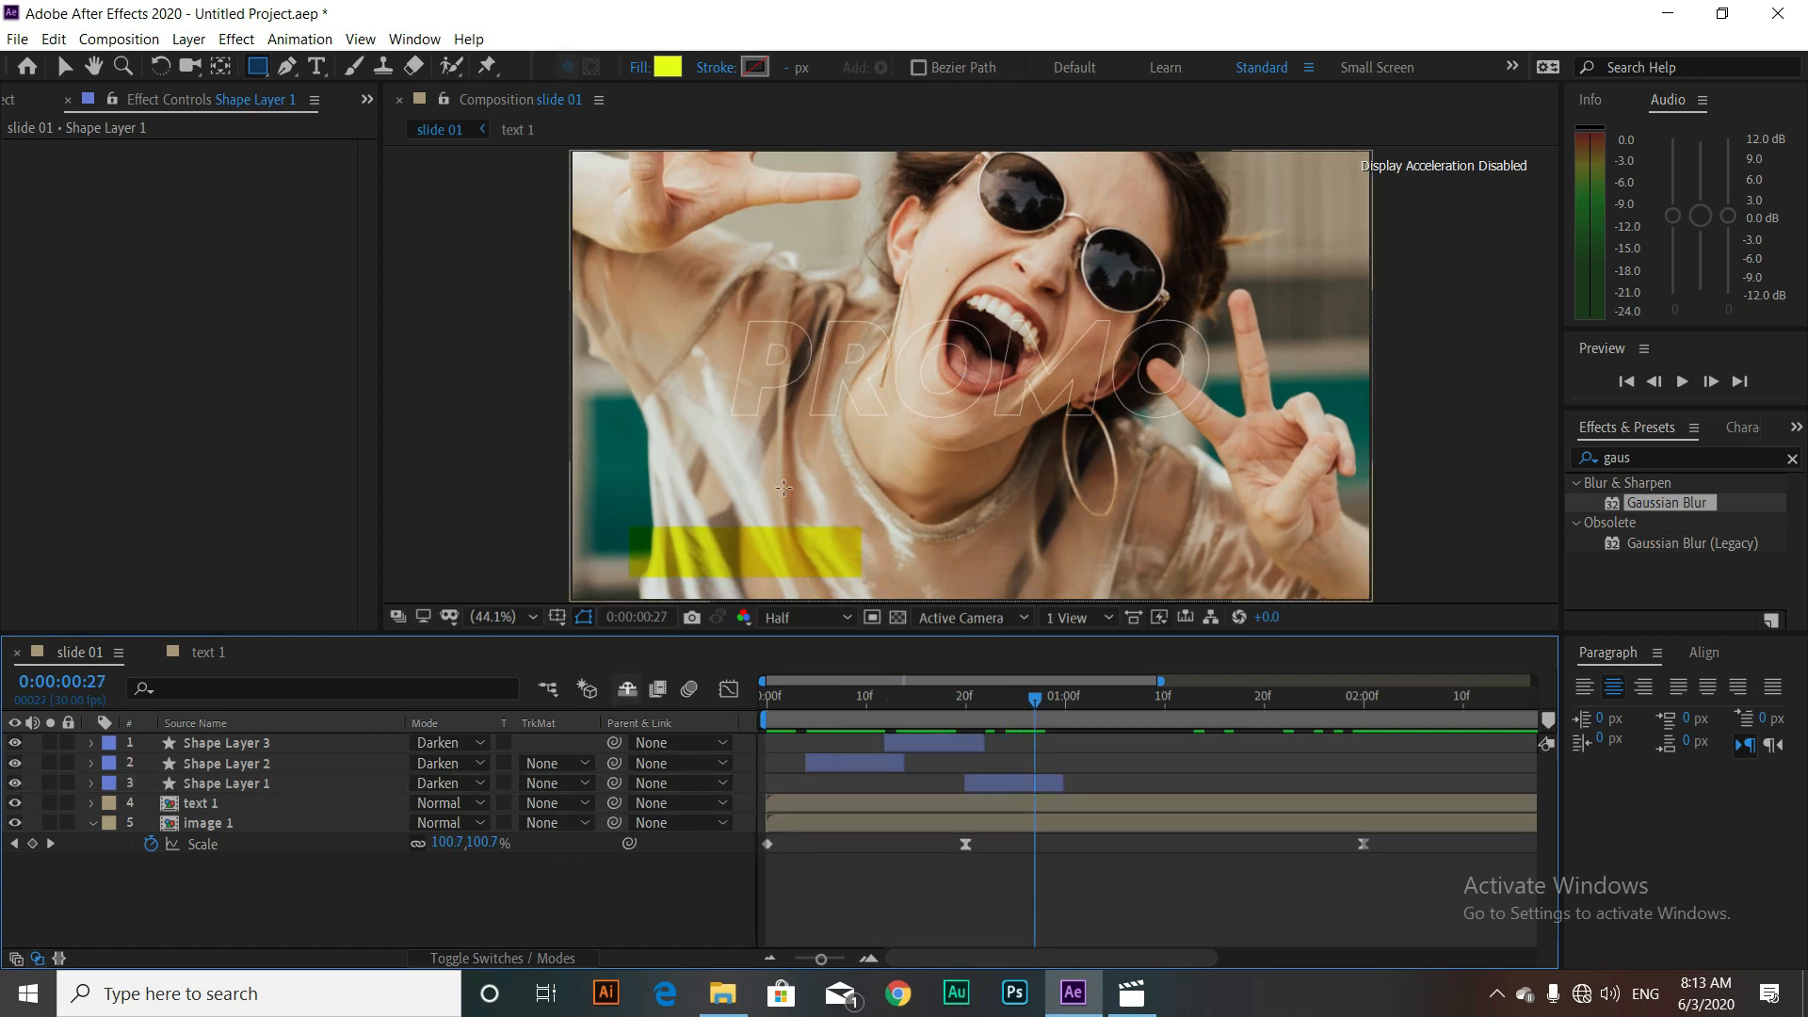
scroll(521, 189, "down", 2)
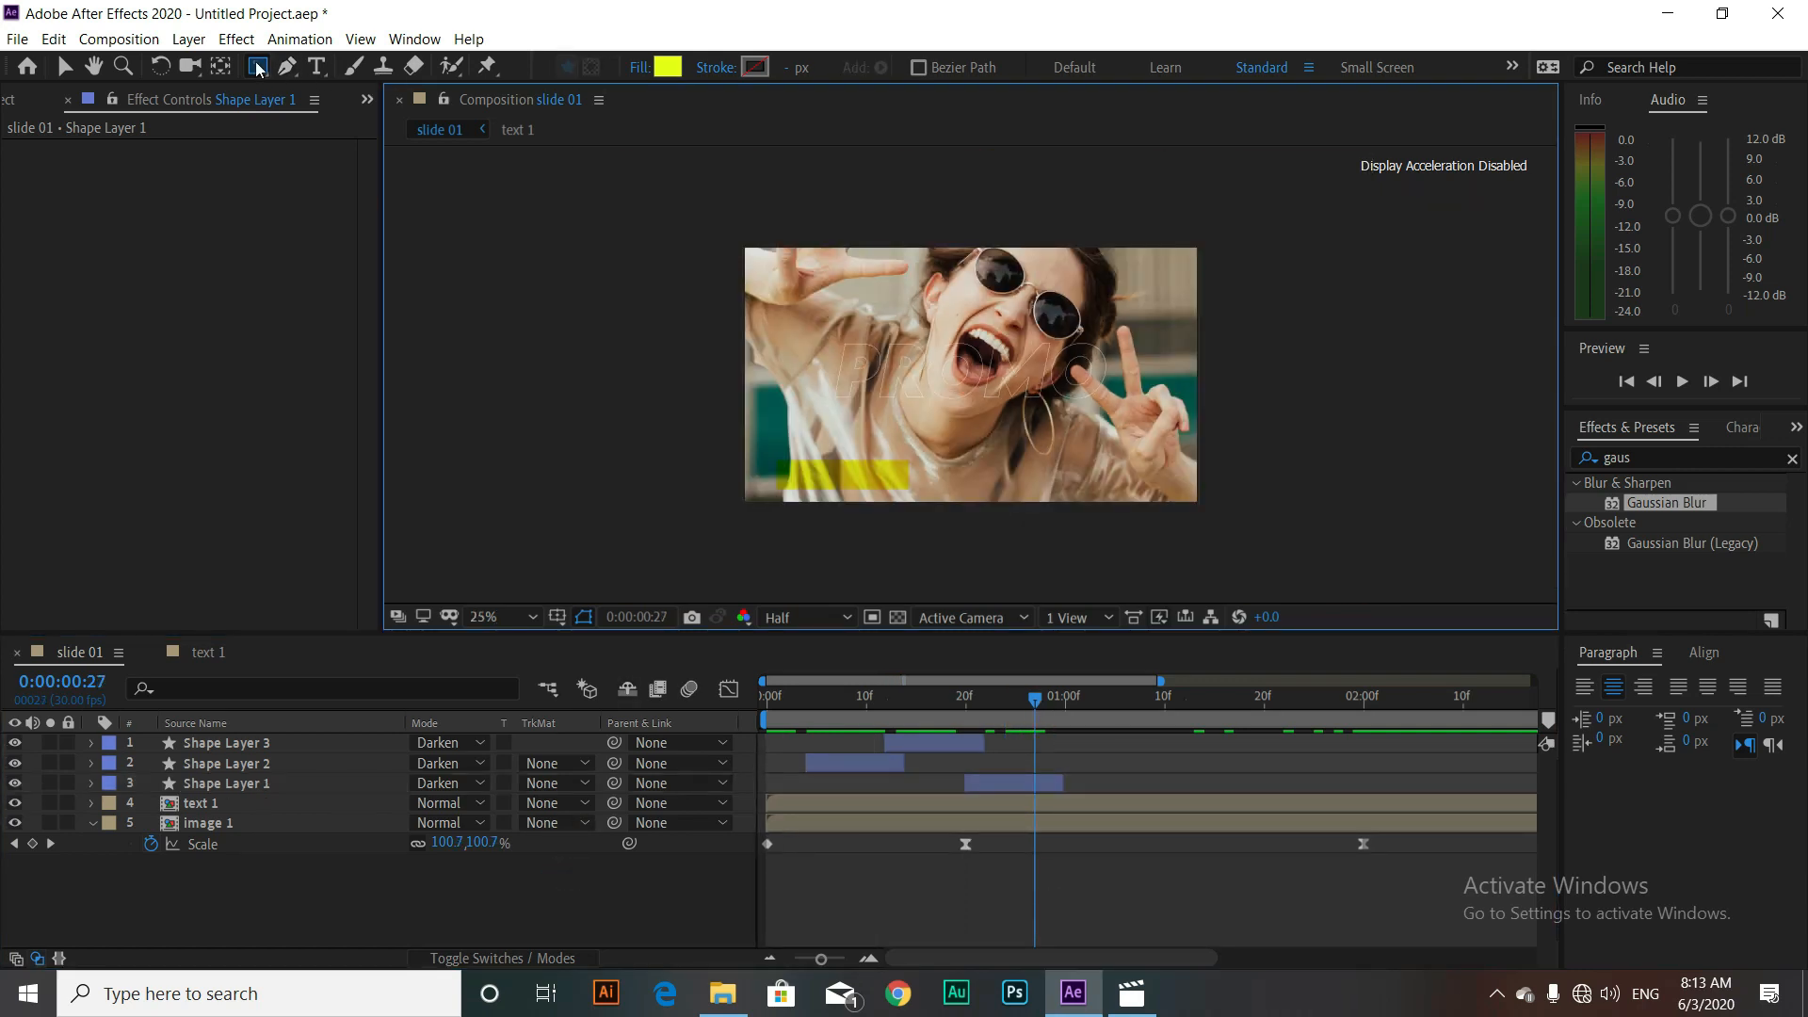
left_click_drag(257, 70, 316, 113)
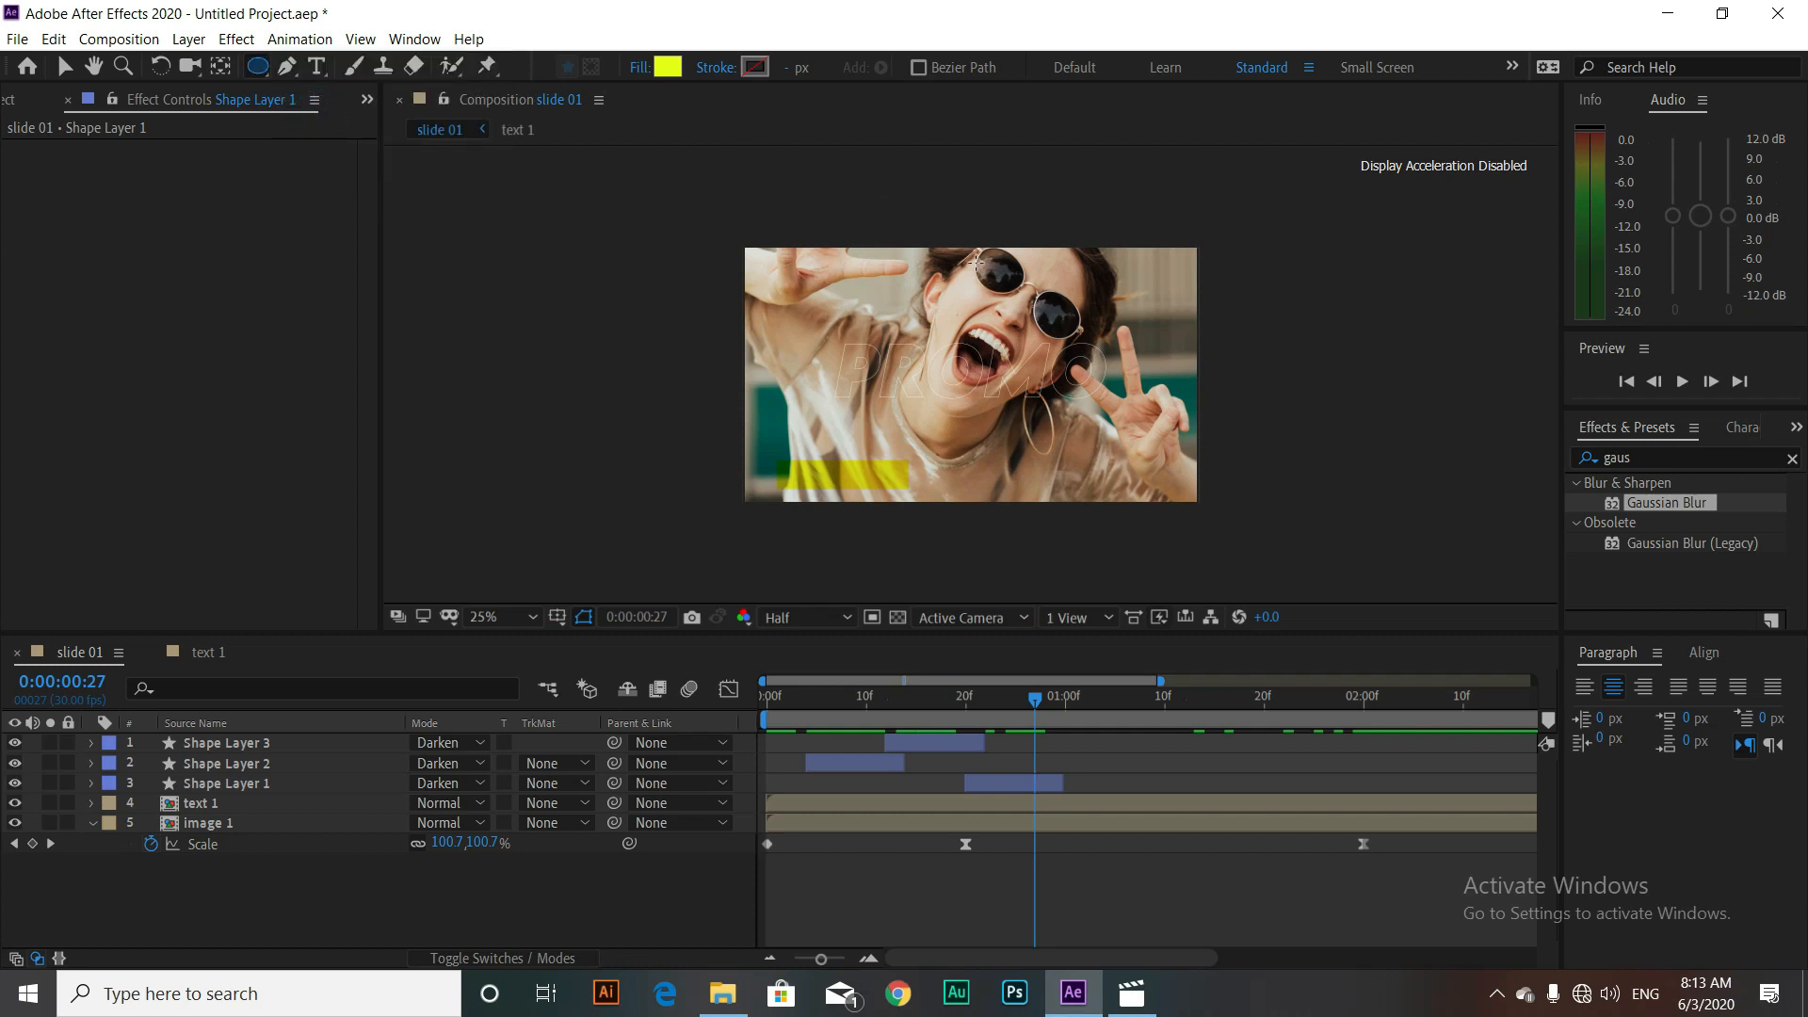
left_click_drag(1074, 332, 1209, 431)
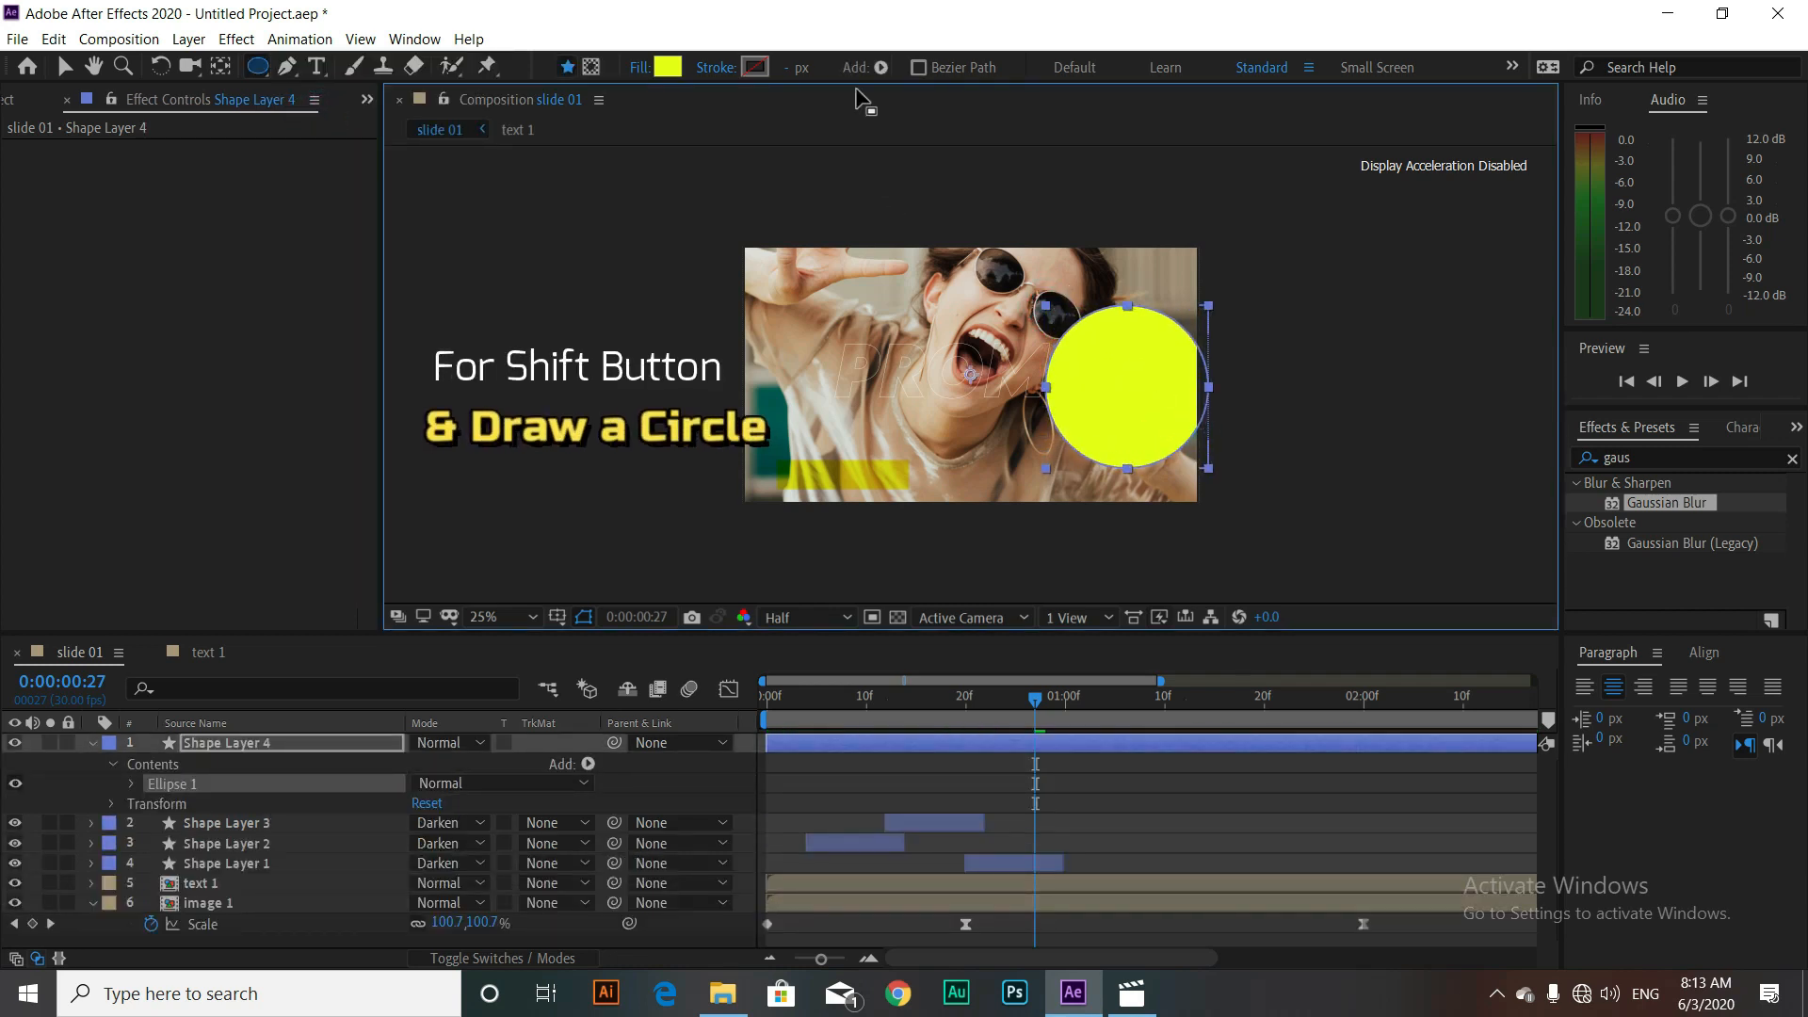
Step: Set the circle's fill to None
left_click(640, 68)
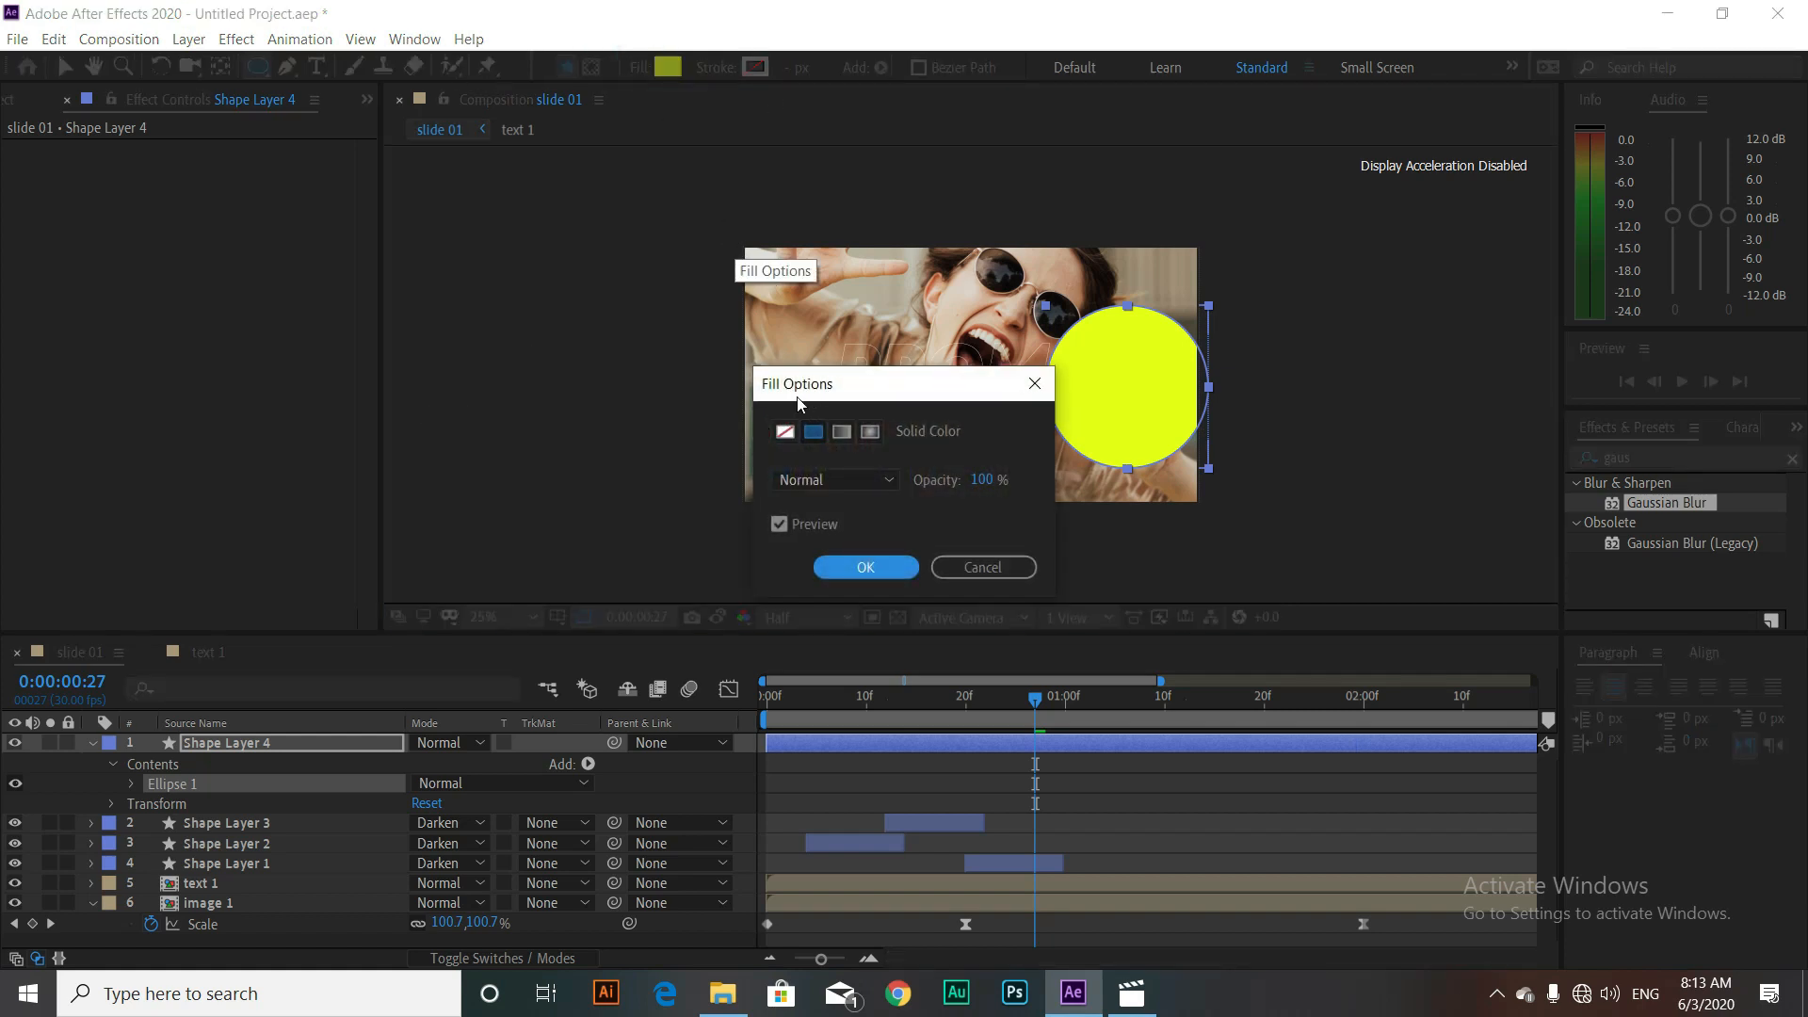
left_click(785, 432)
left_click(852, 563)
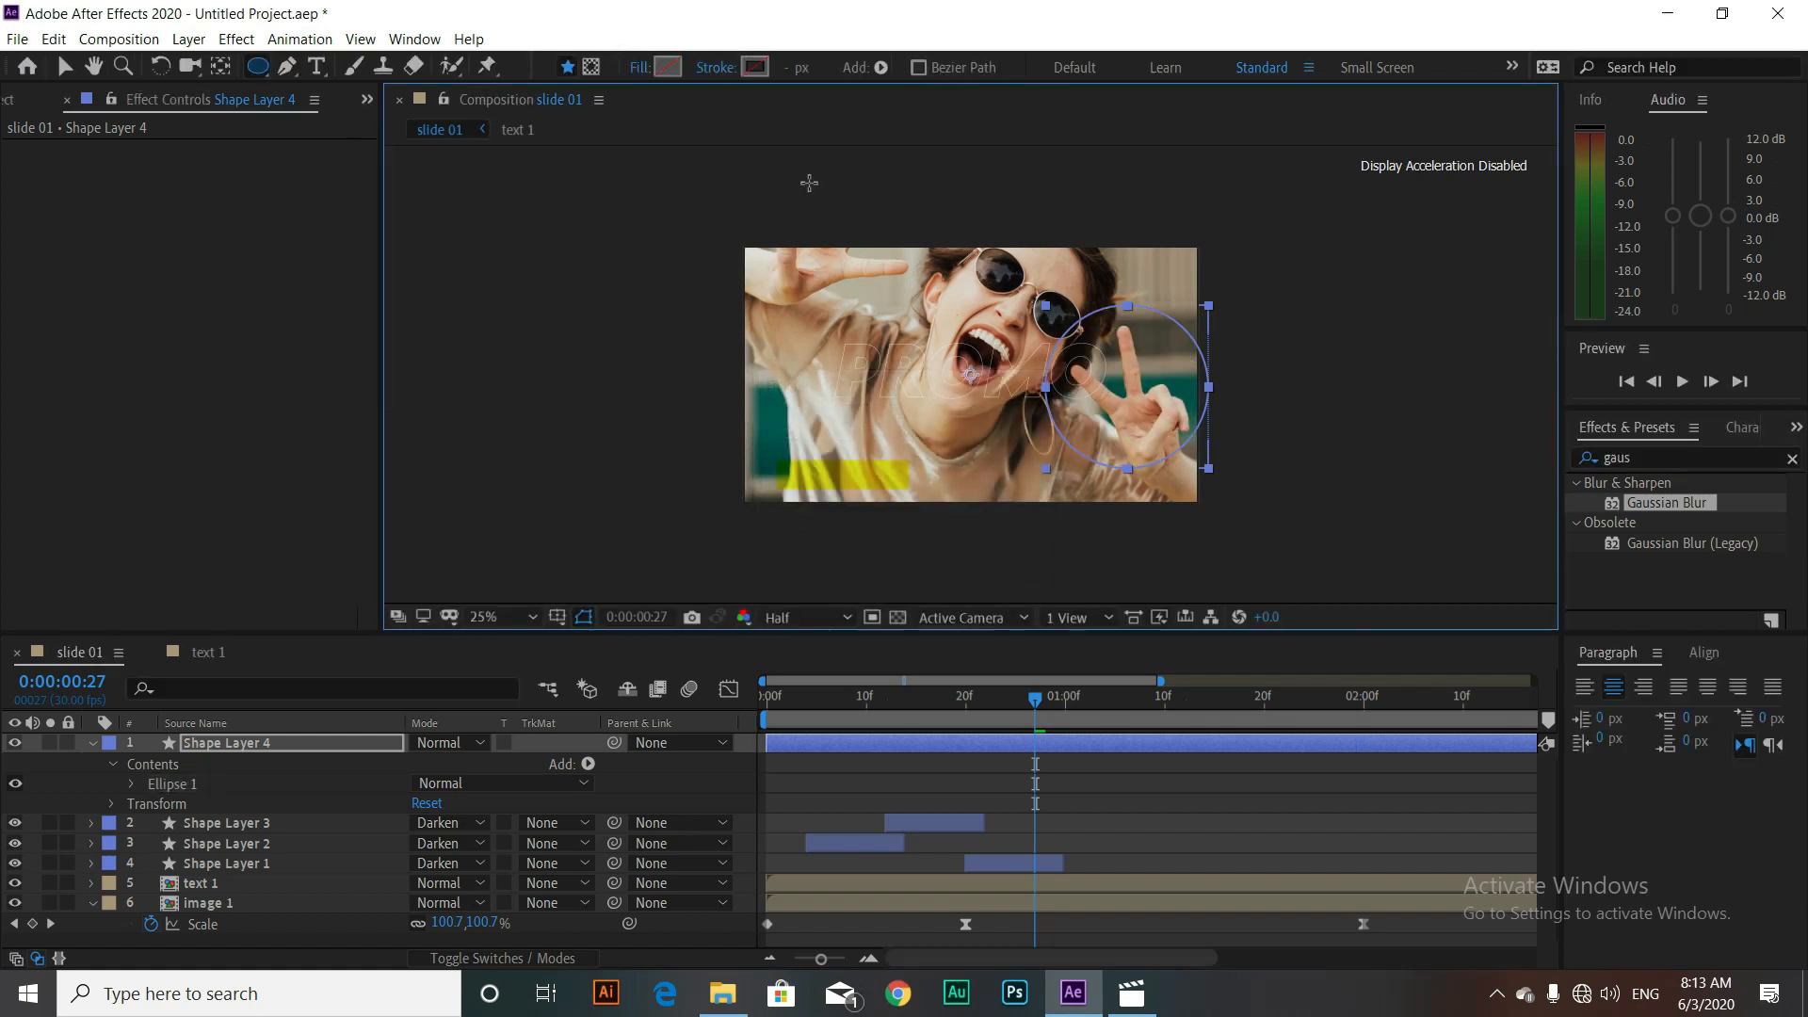
Step: Set the circle's stroke width to 91 px
left_click(796, 72)
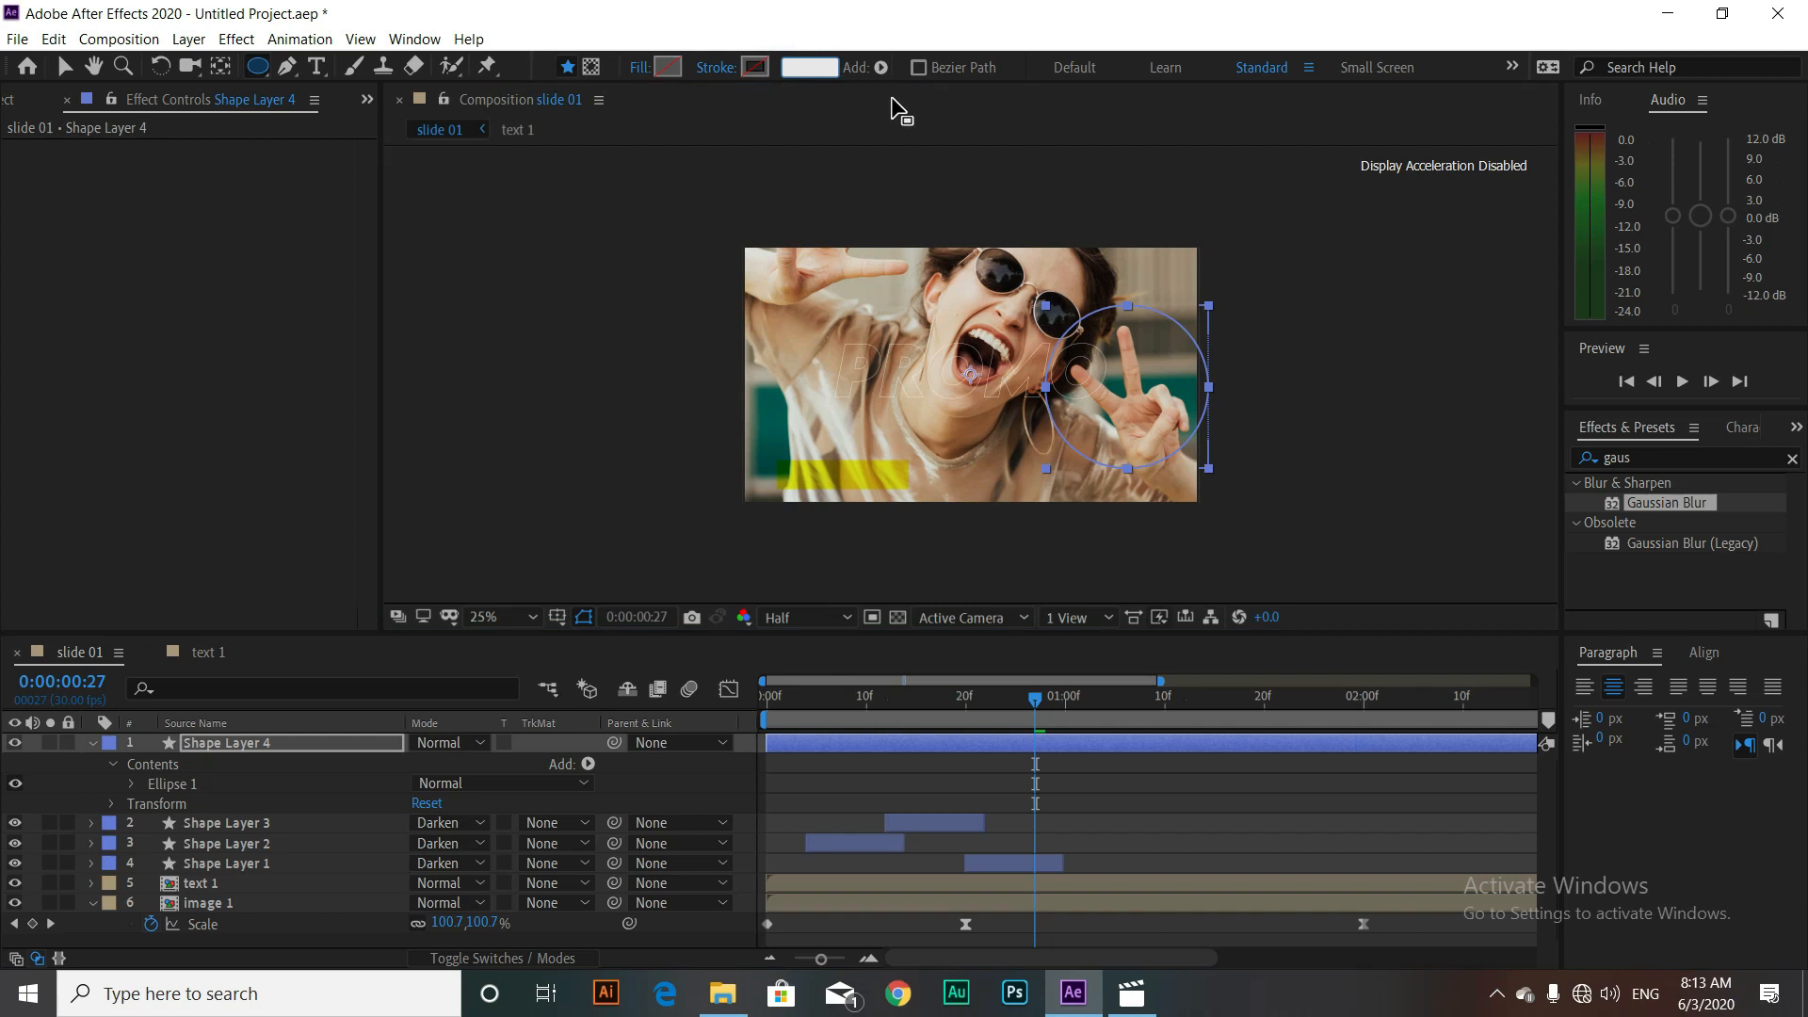
type("91")
key("Return")
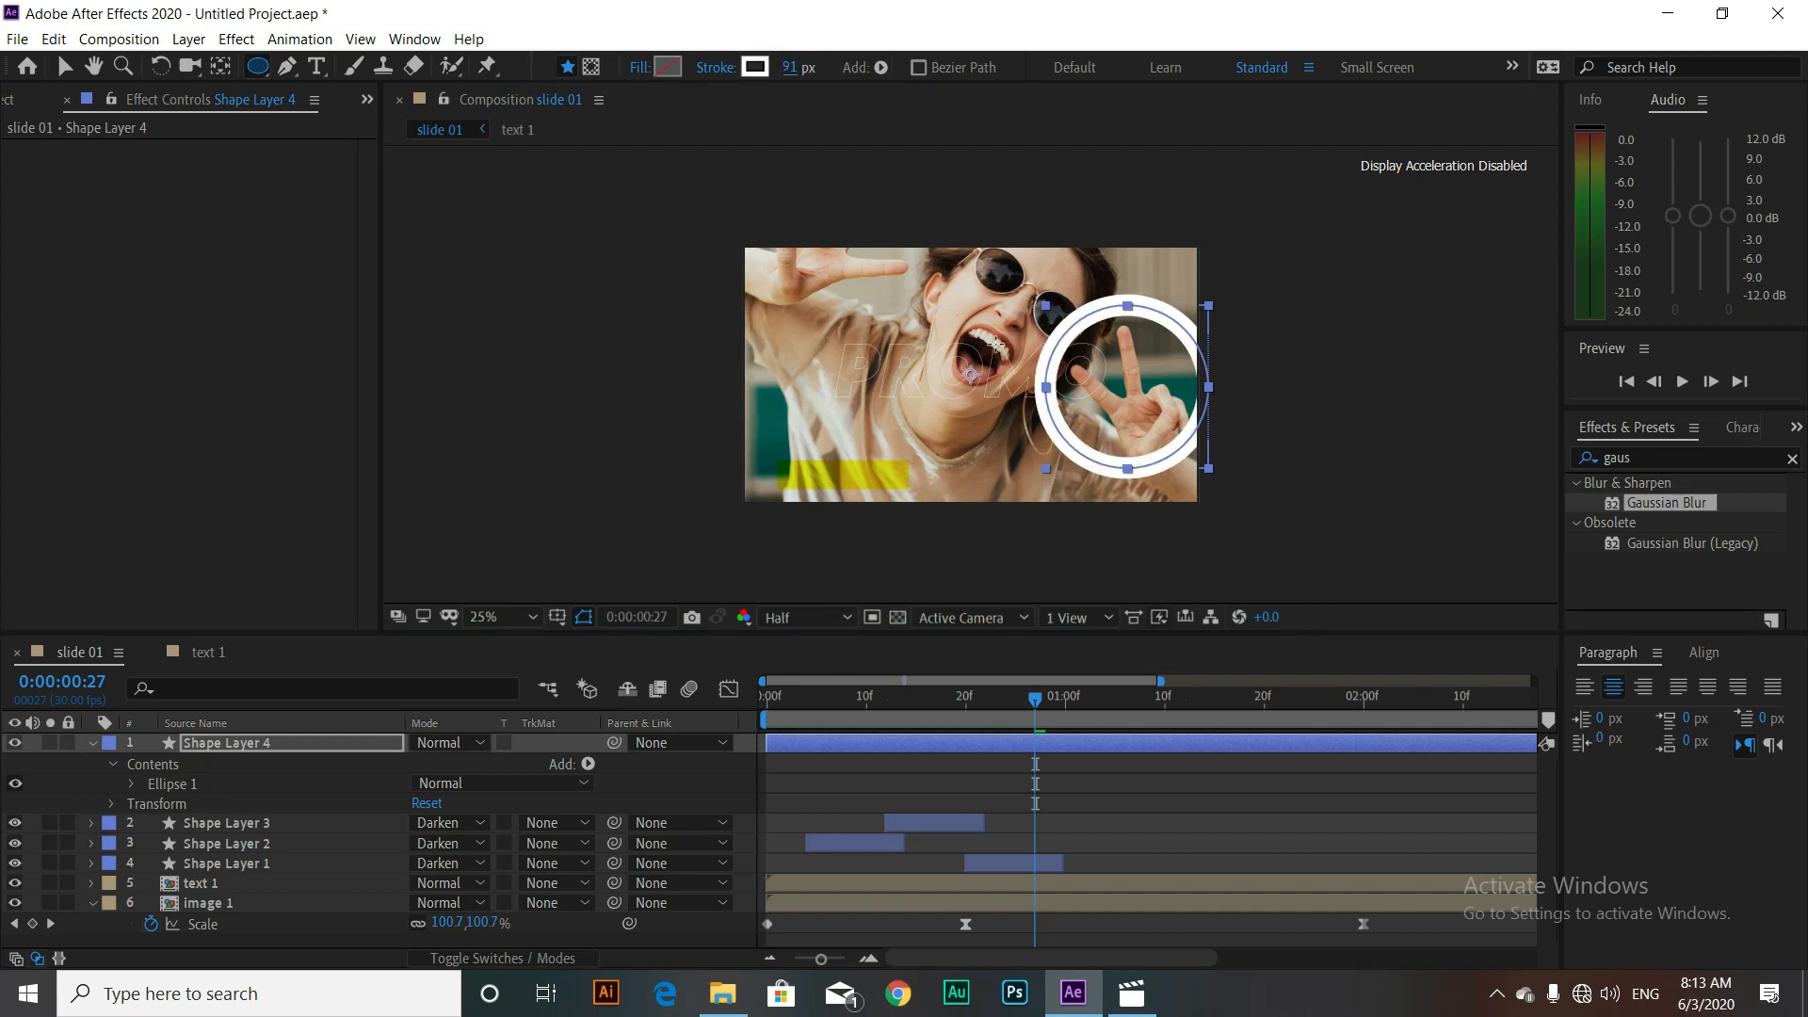
Step: Recolour the circle's stroke by sampling the yellow of the bar in the photo's upper-right area
key("space")
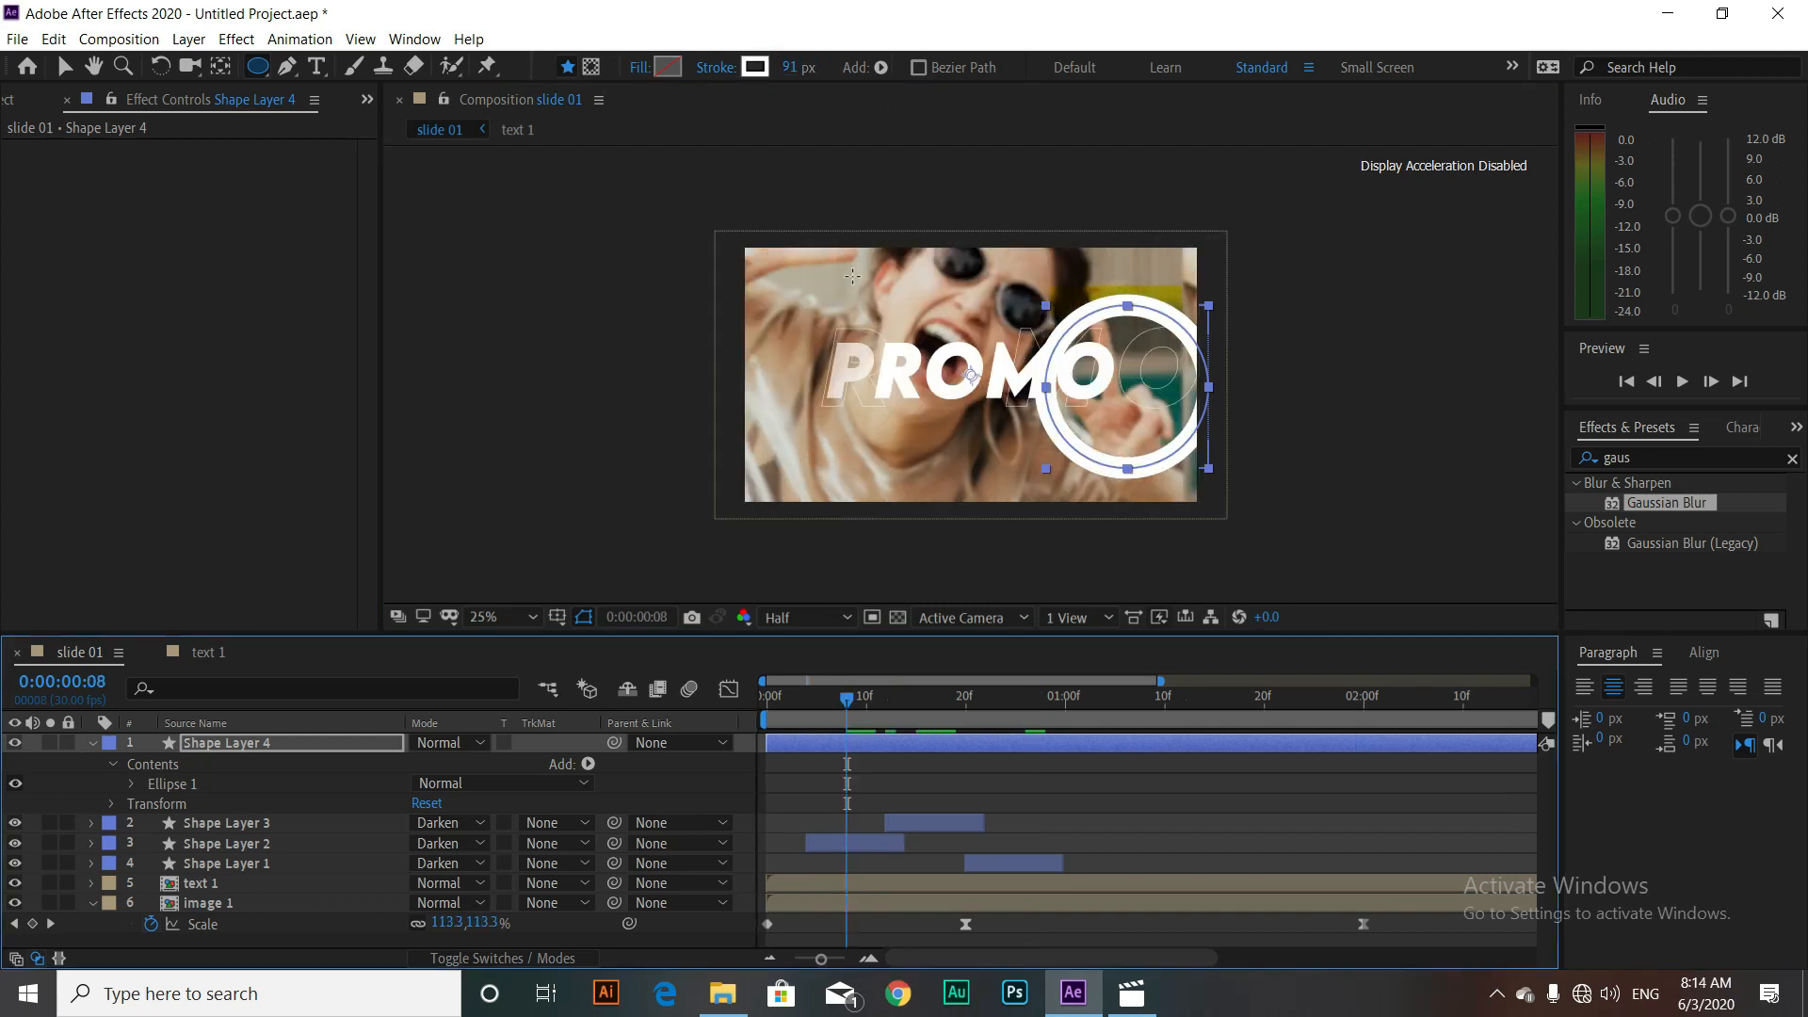
left_click(754, 68)
left_click(816, 644)
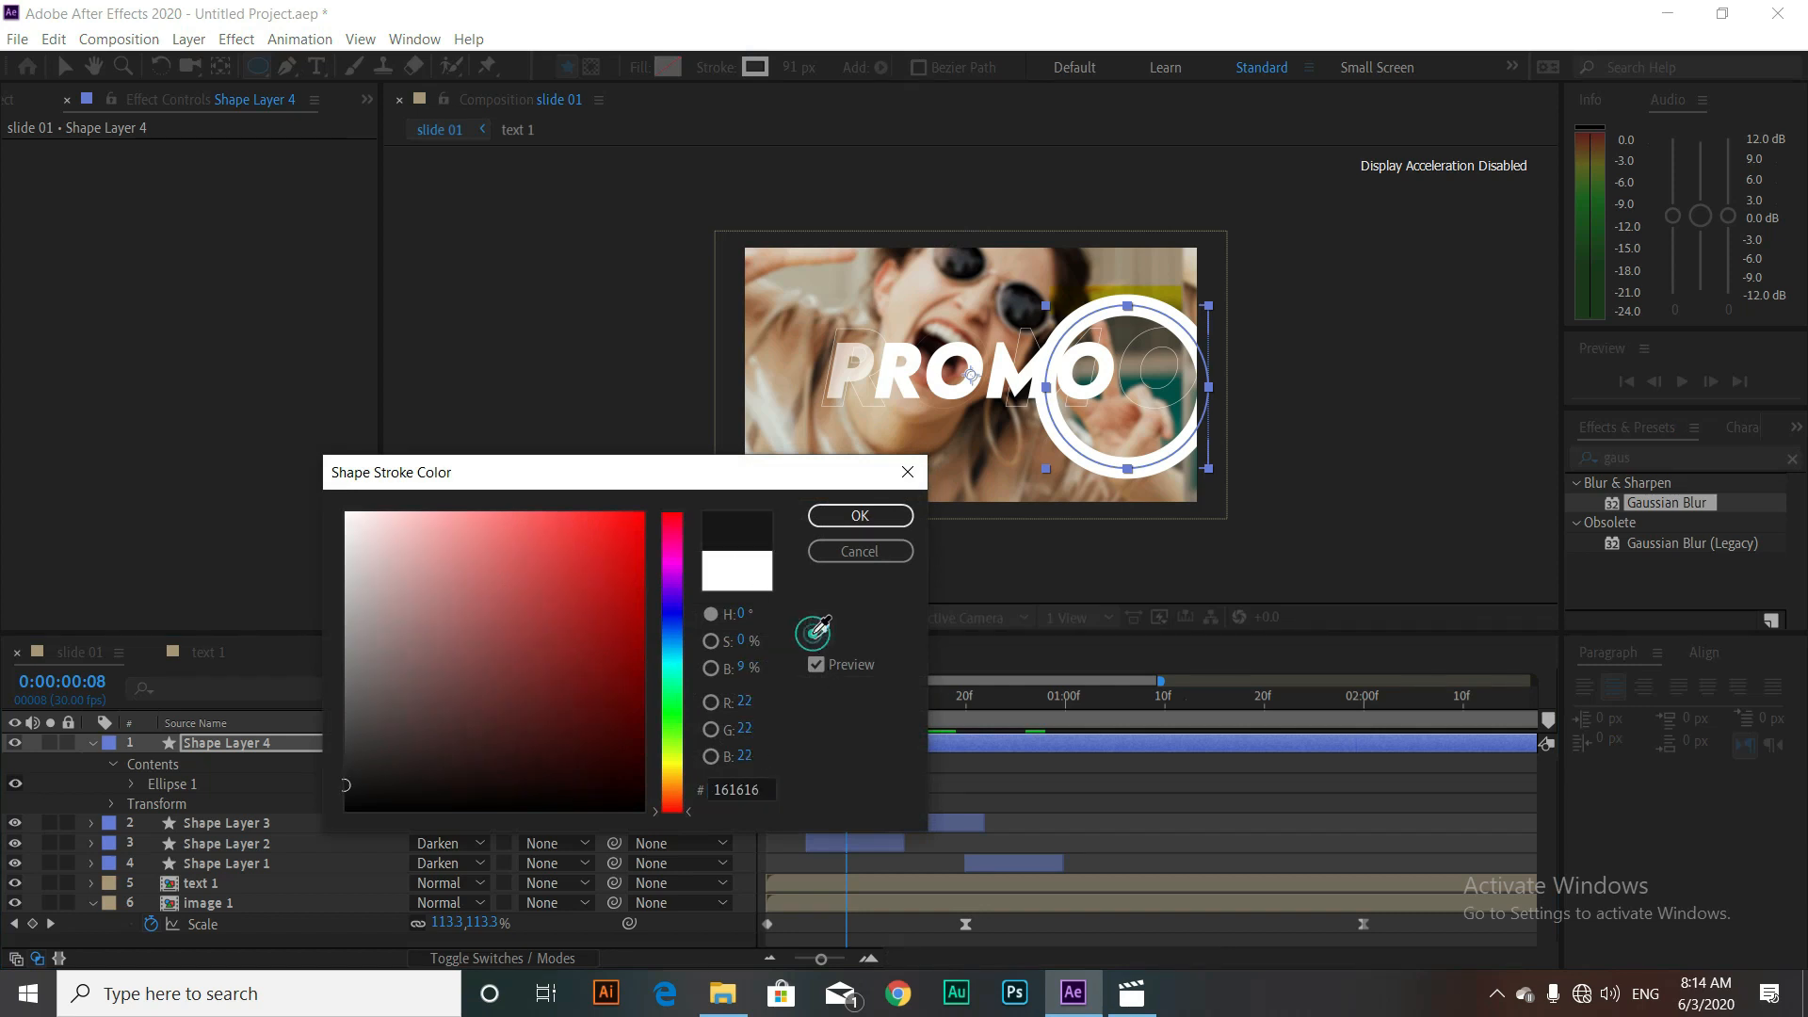
left_click(1177, 285)
left_click(860, 516)
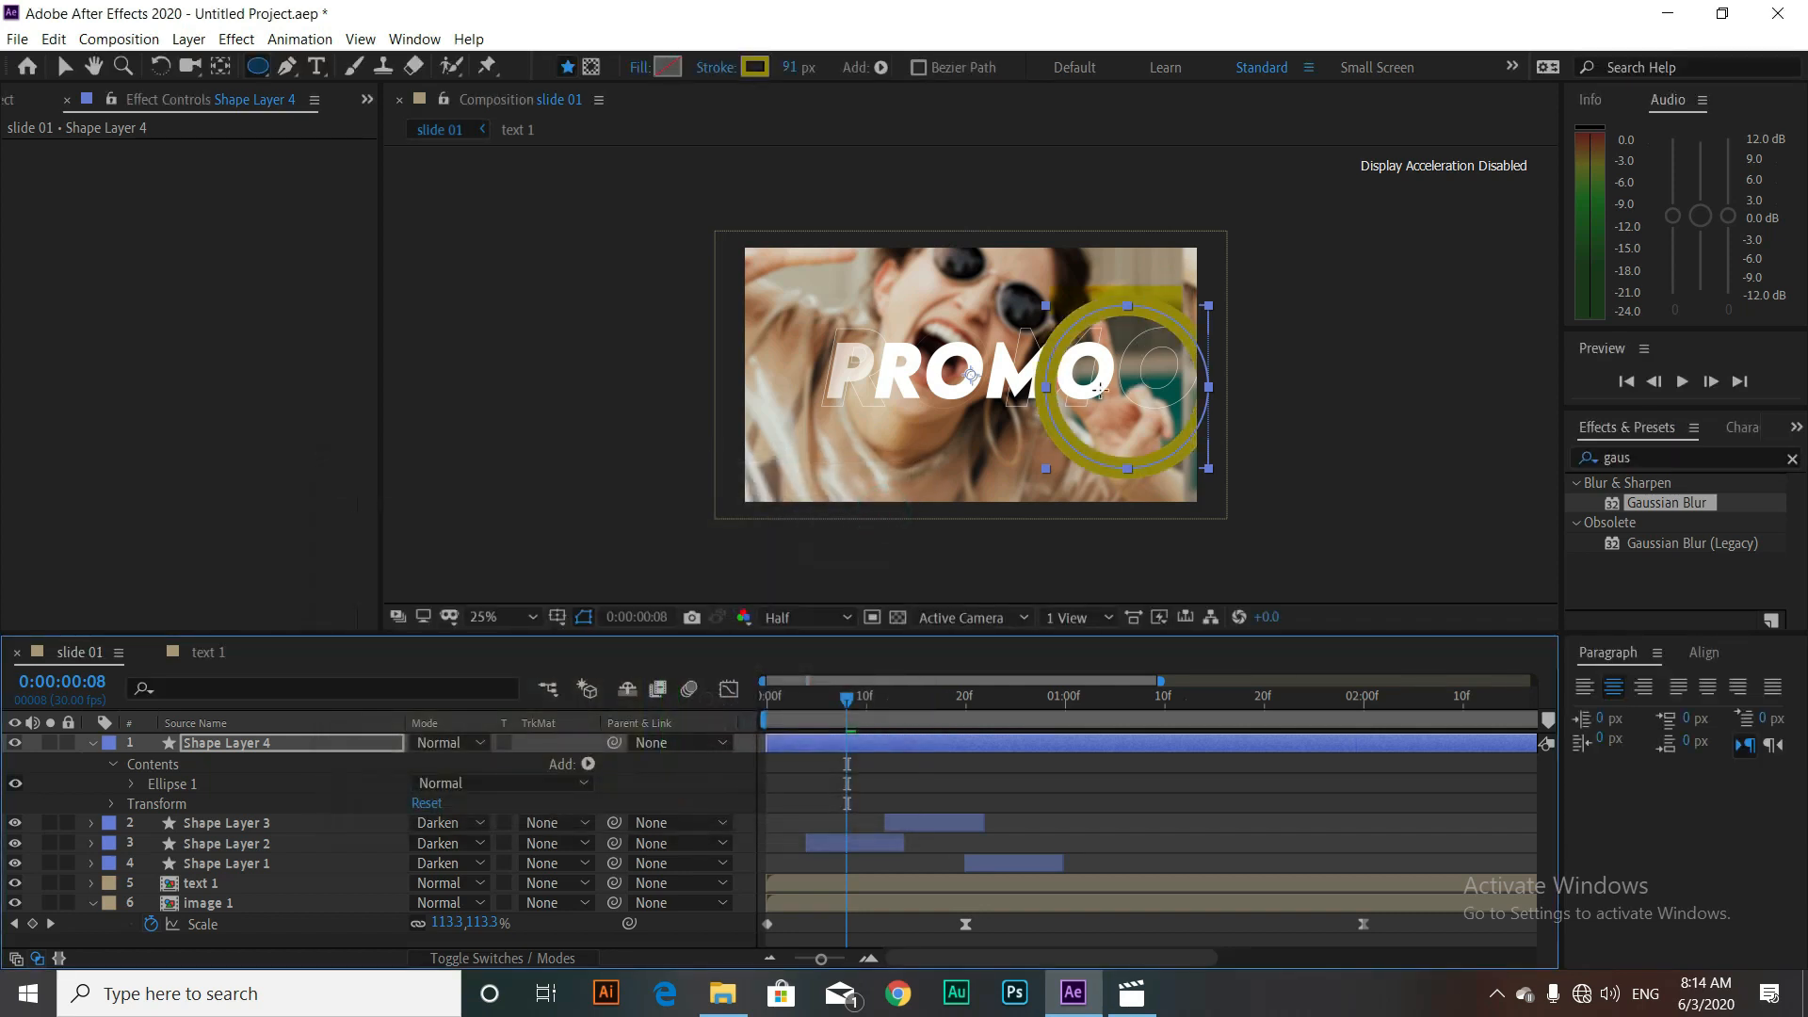
Step: Reposition the ring with the Selection tool so it is partly cropped by the photo's upper-right corner
left_click(64, 66)
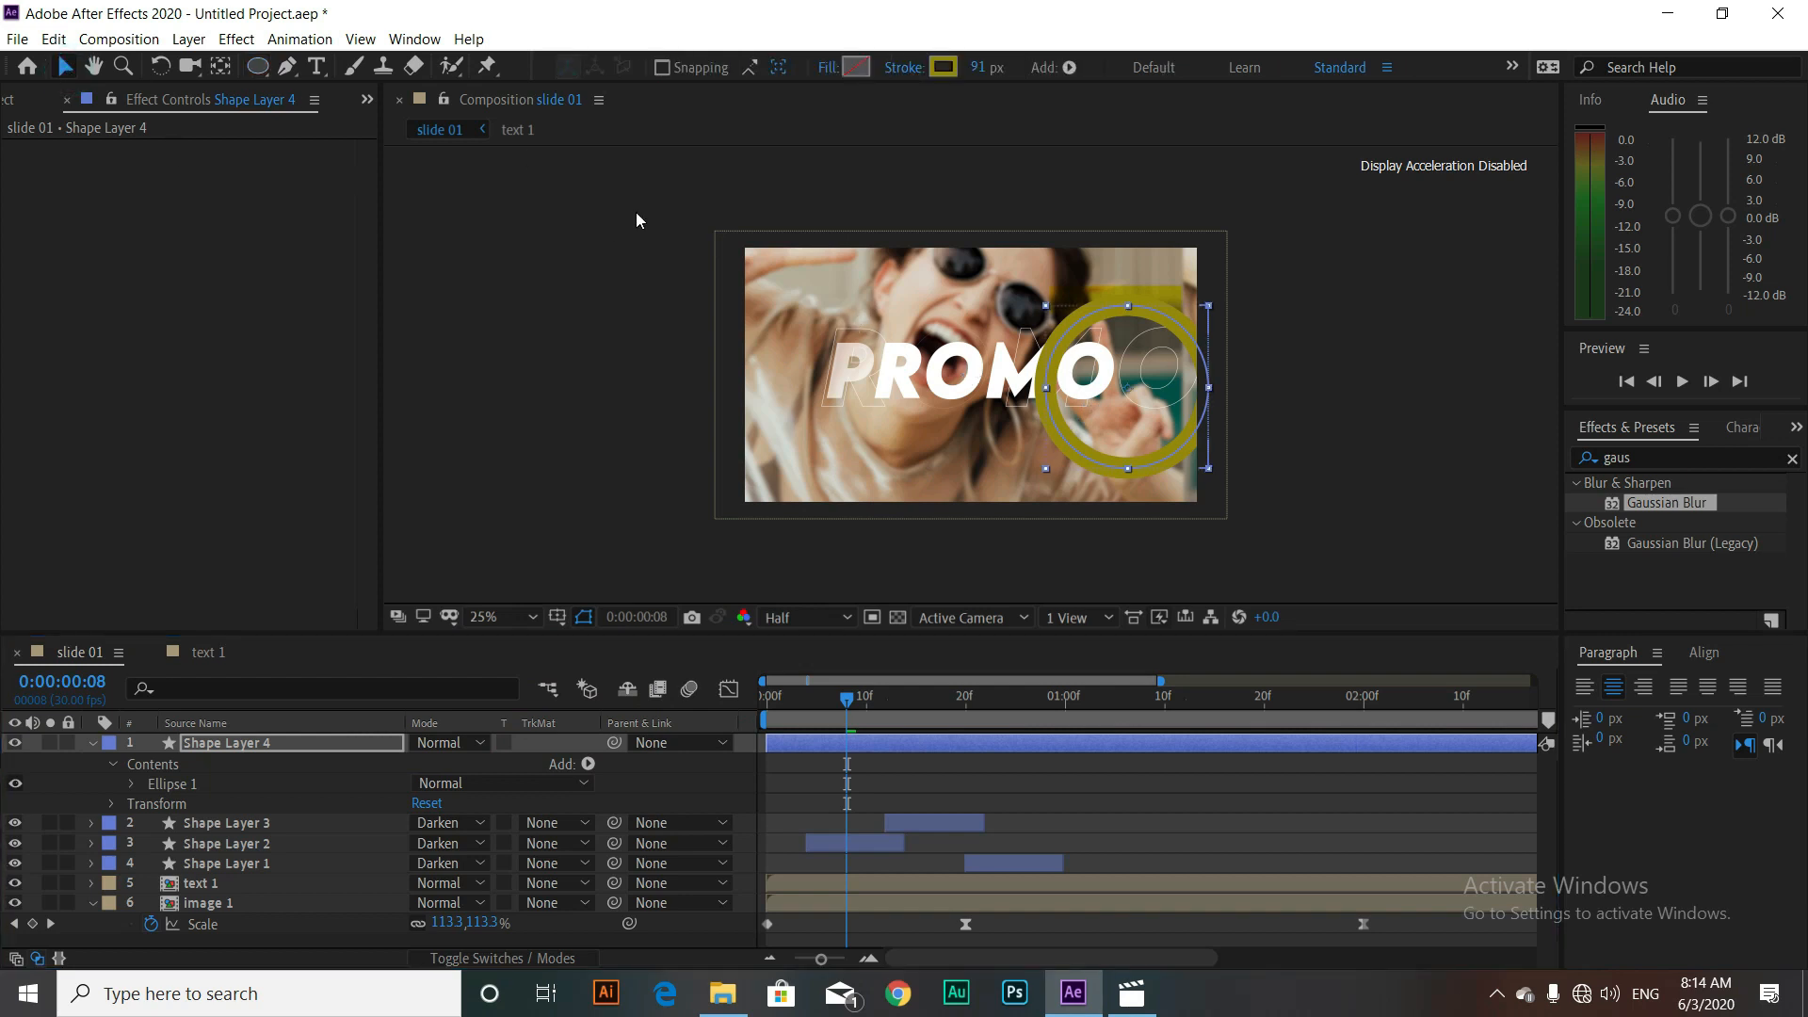
left_click_drag(1071, 449, 1116, 318)
scroll(1115, 314, "up", 2)
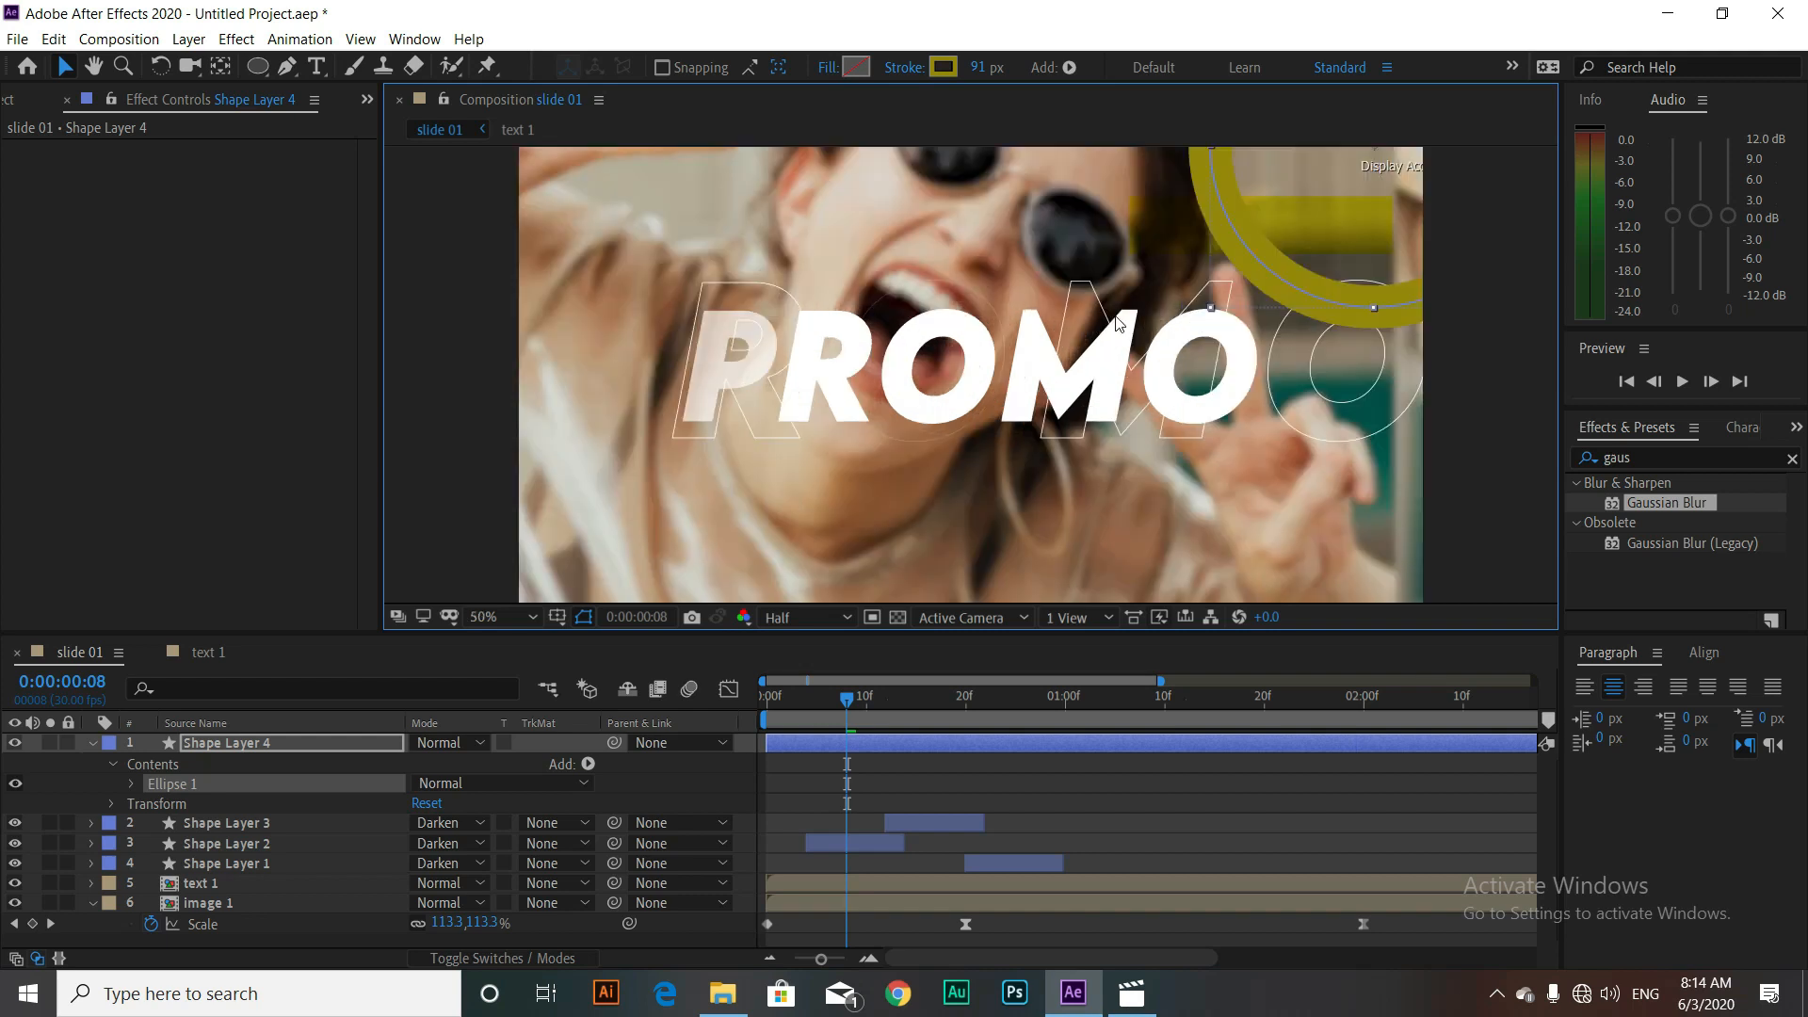
left_click_drag(1300, 296, 1341, 496)
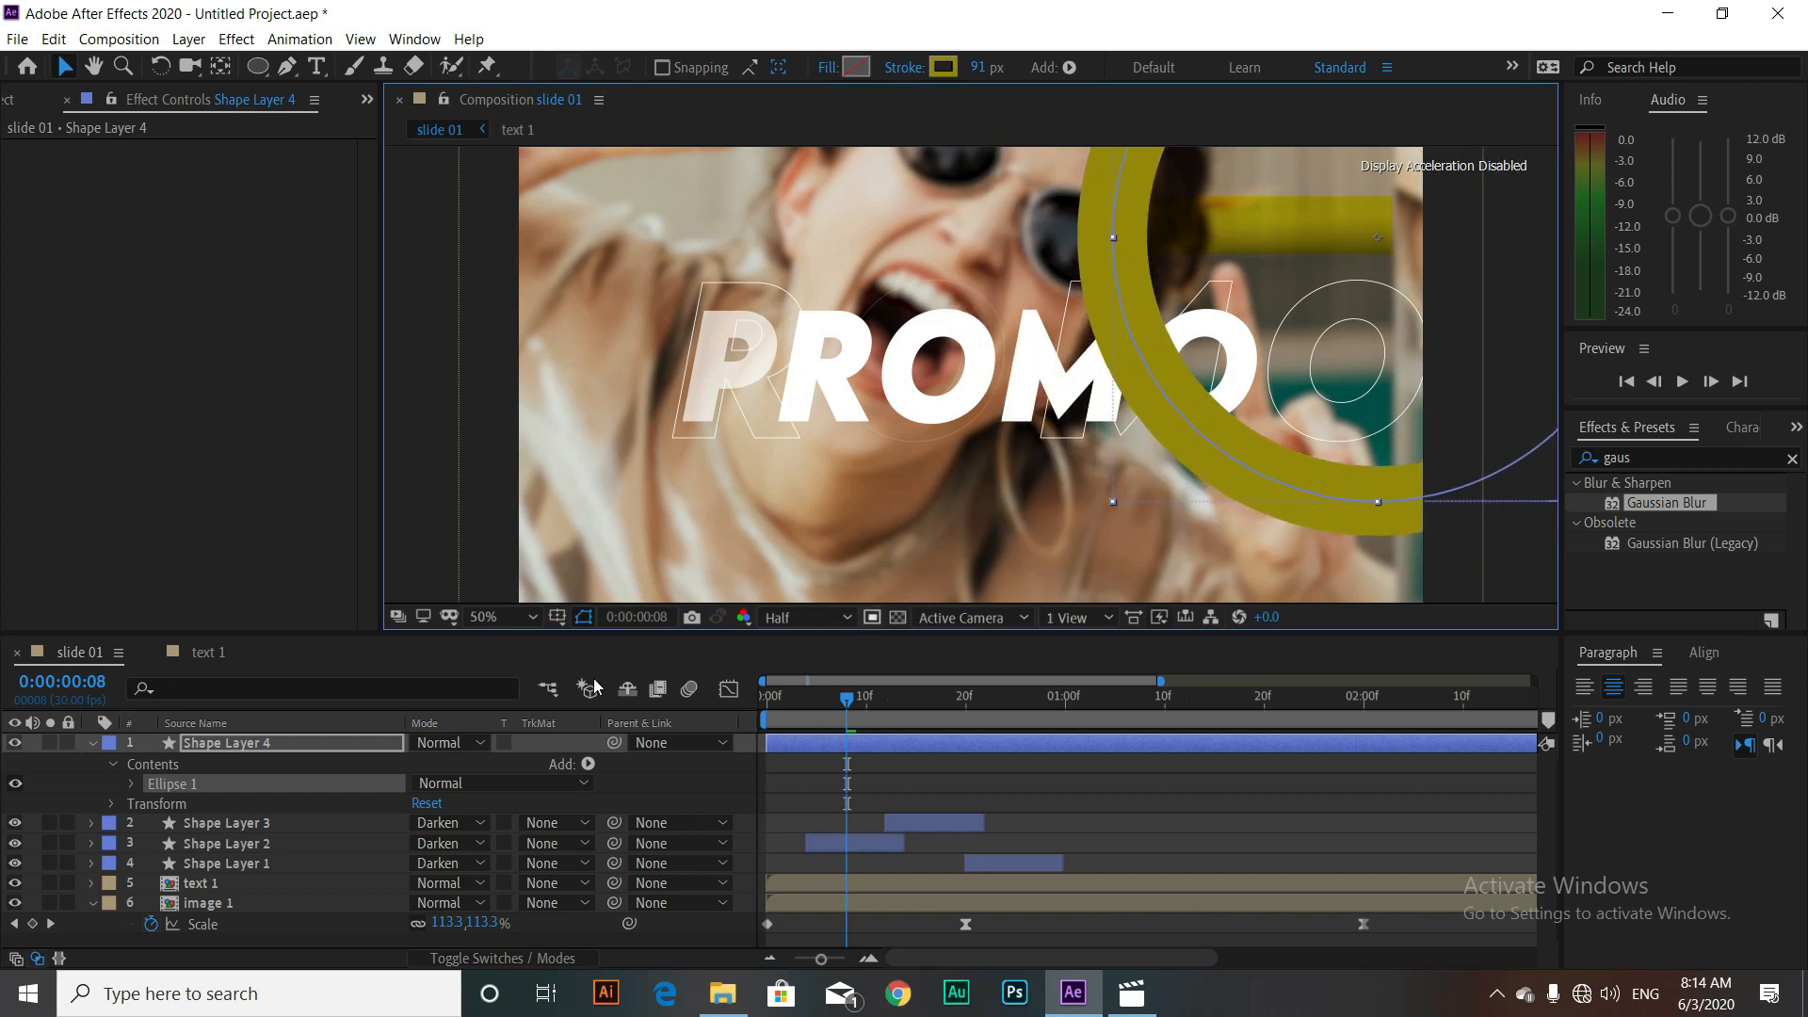
Step: Add Trim Paths to Shape Layer 4 and keyframe its Start from 0% at 0:00:00:00 to 100% at 0:00:00:10
left_click(761, 708)
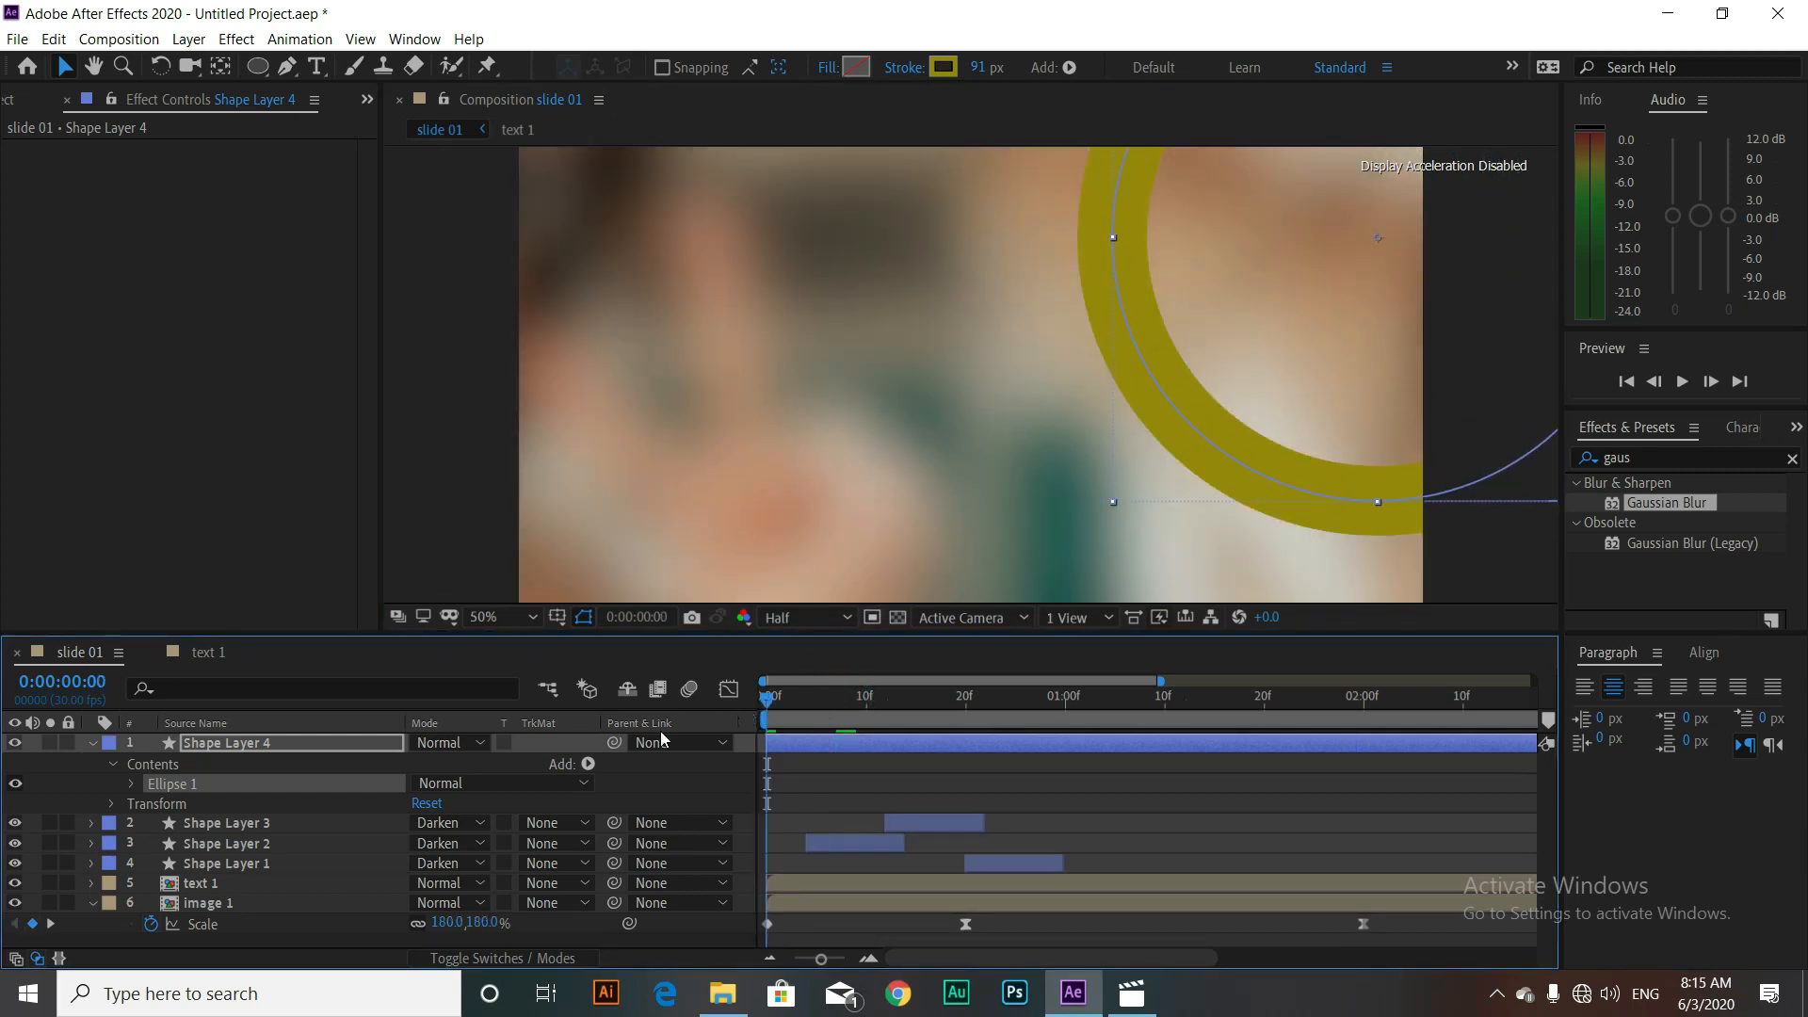
left_click(588, 764)
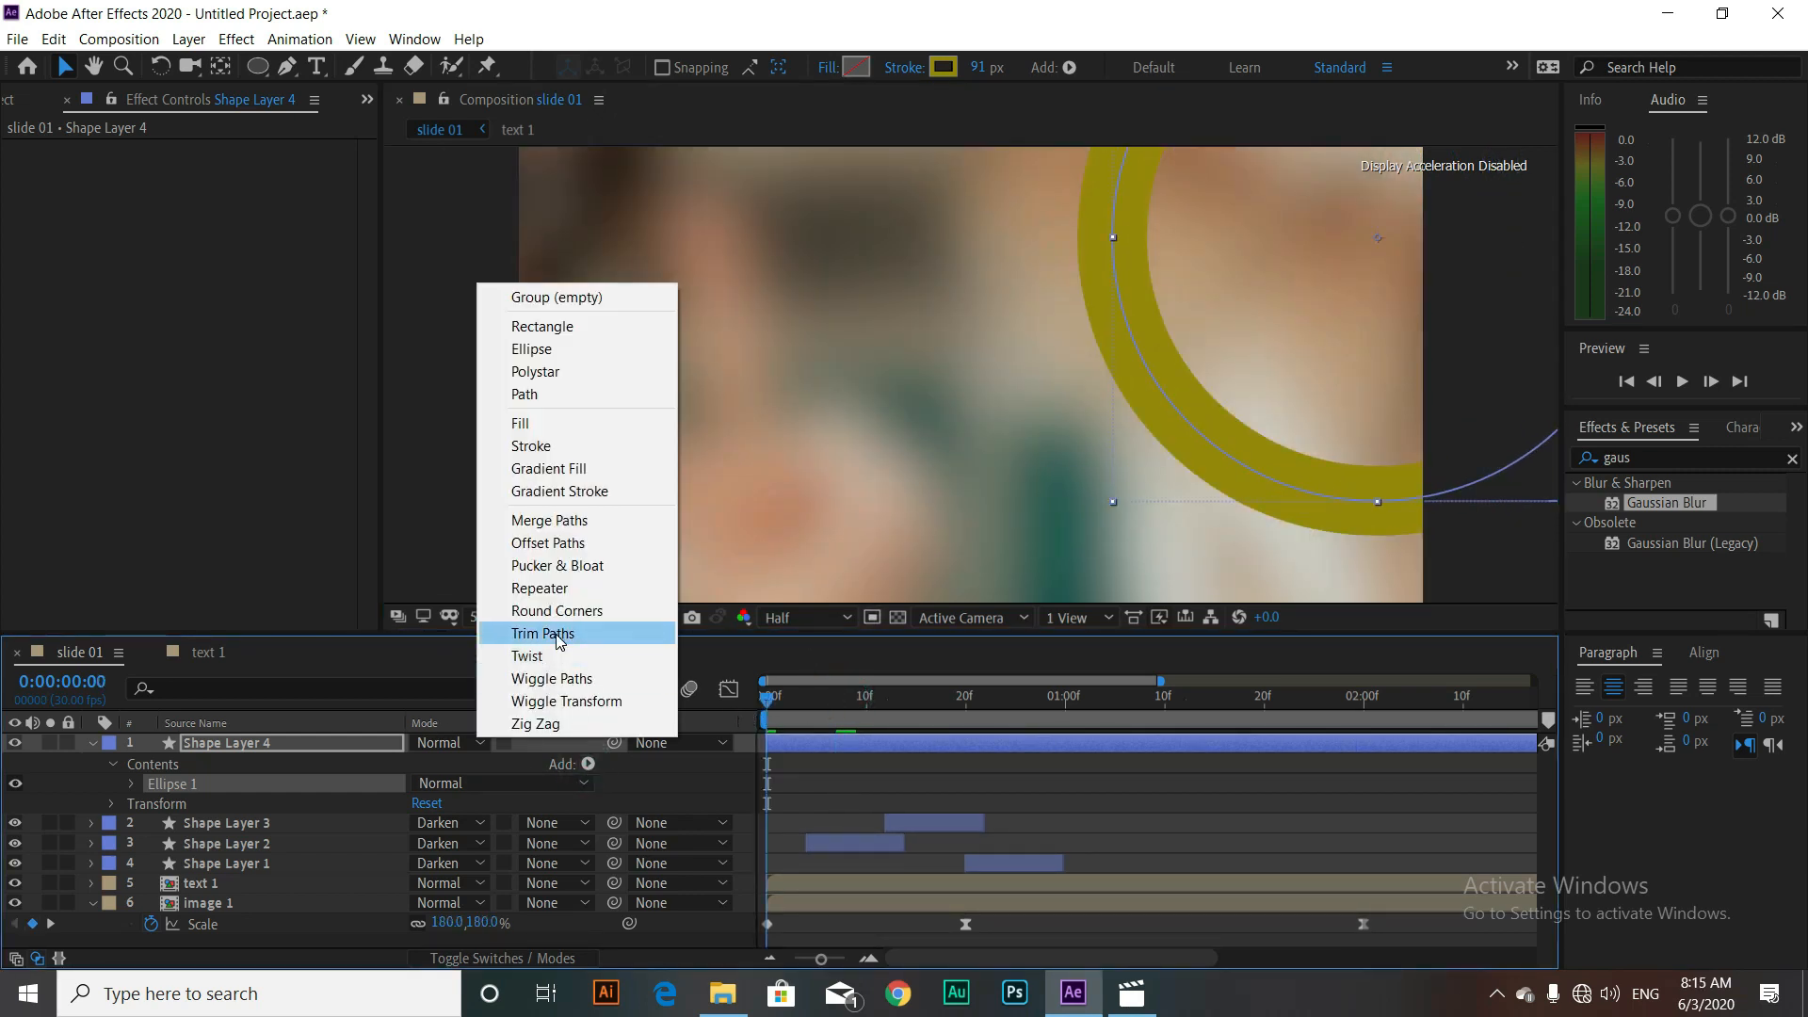
left_click(560, 633)
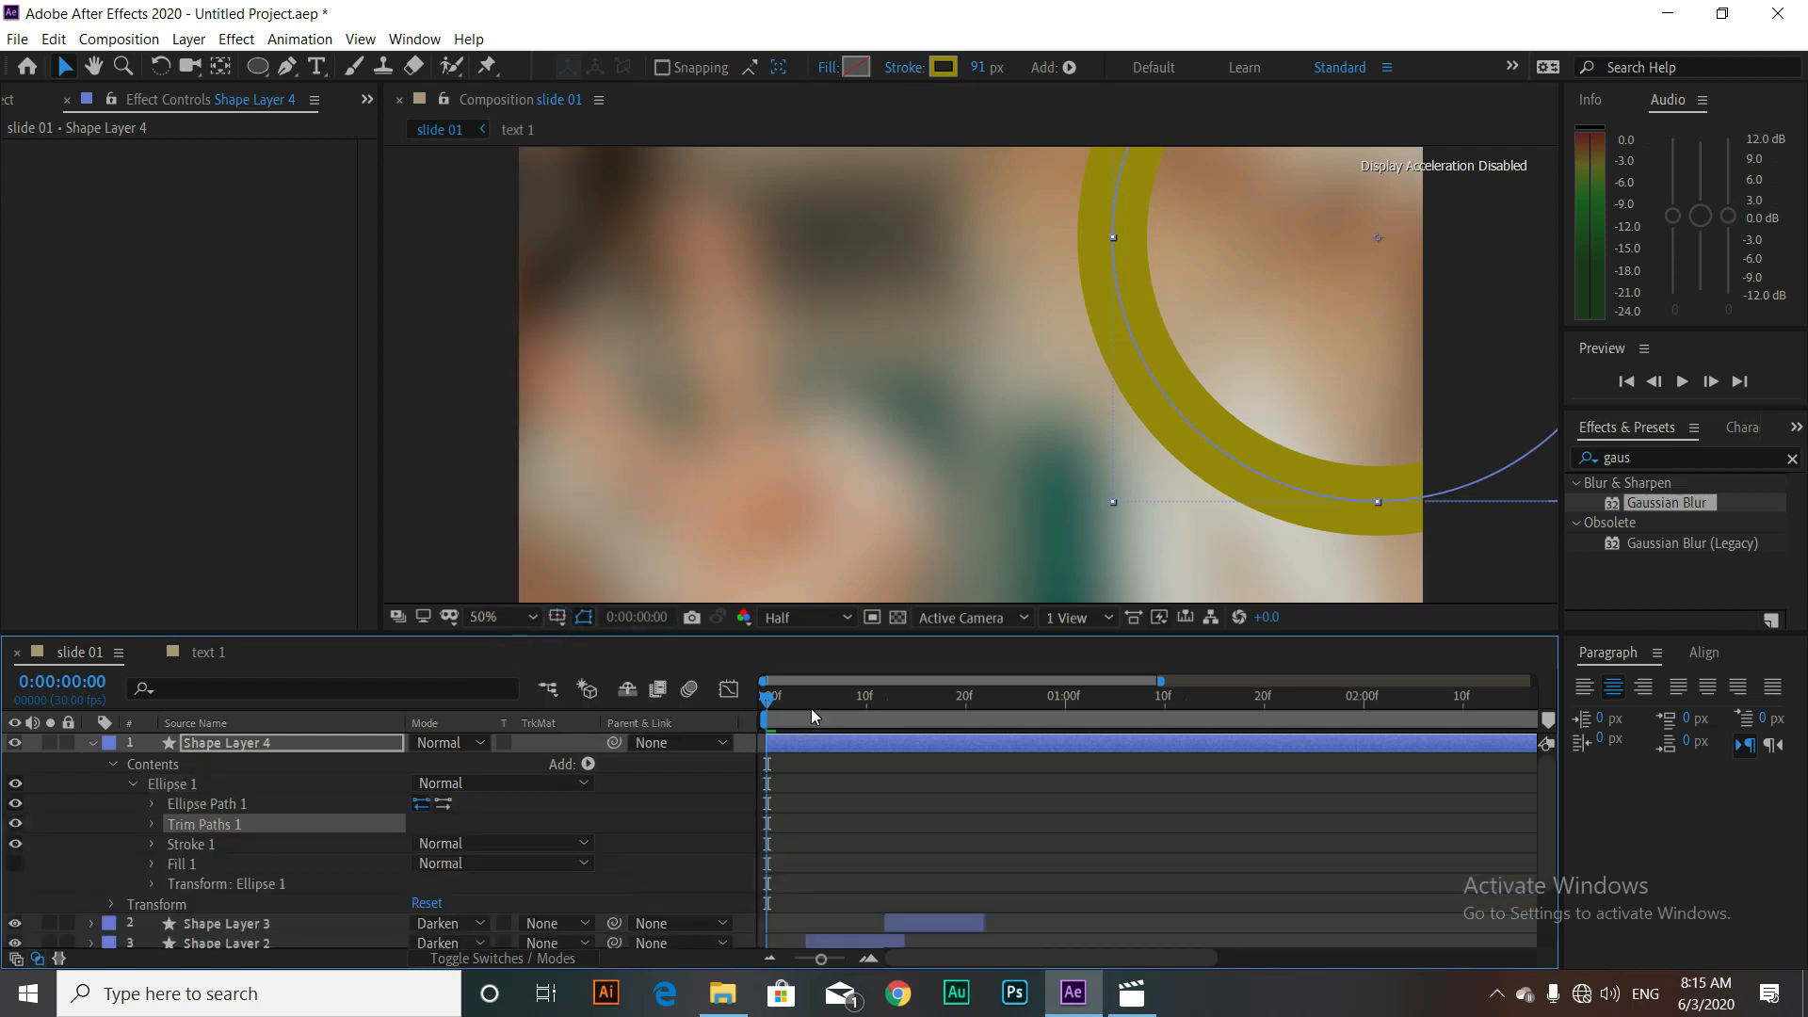
left_click(152, 824)
left_click(192, 844)
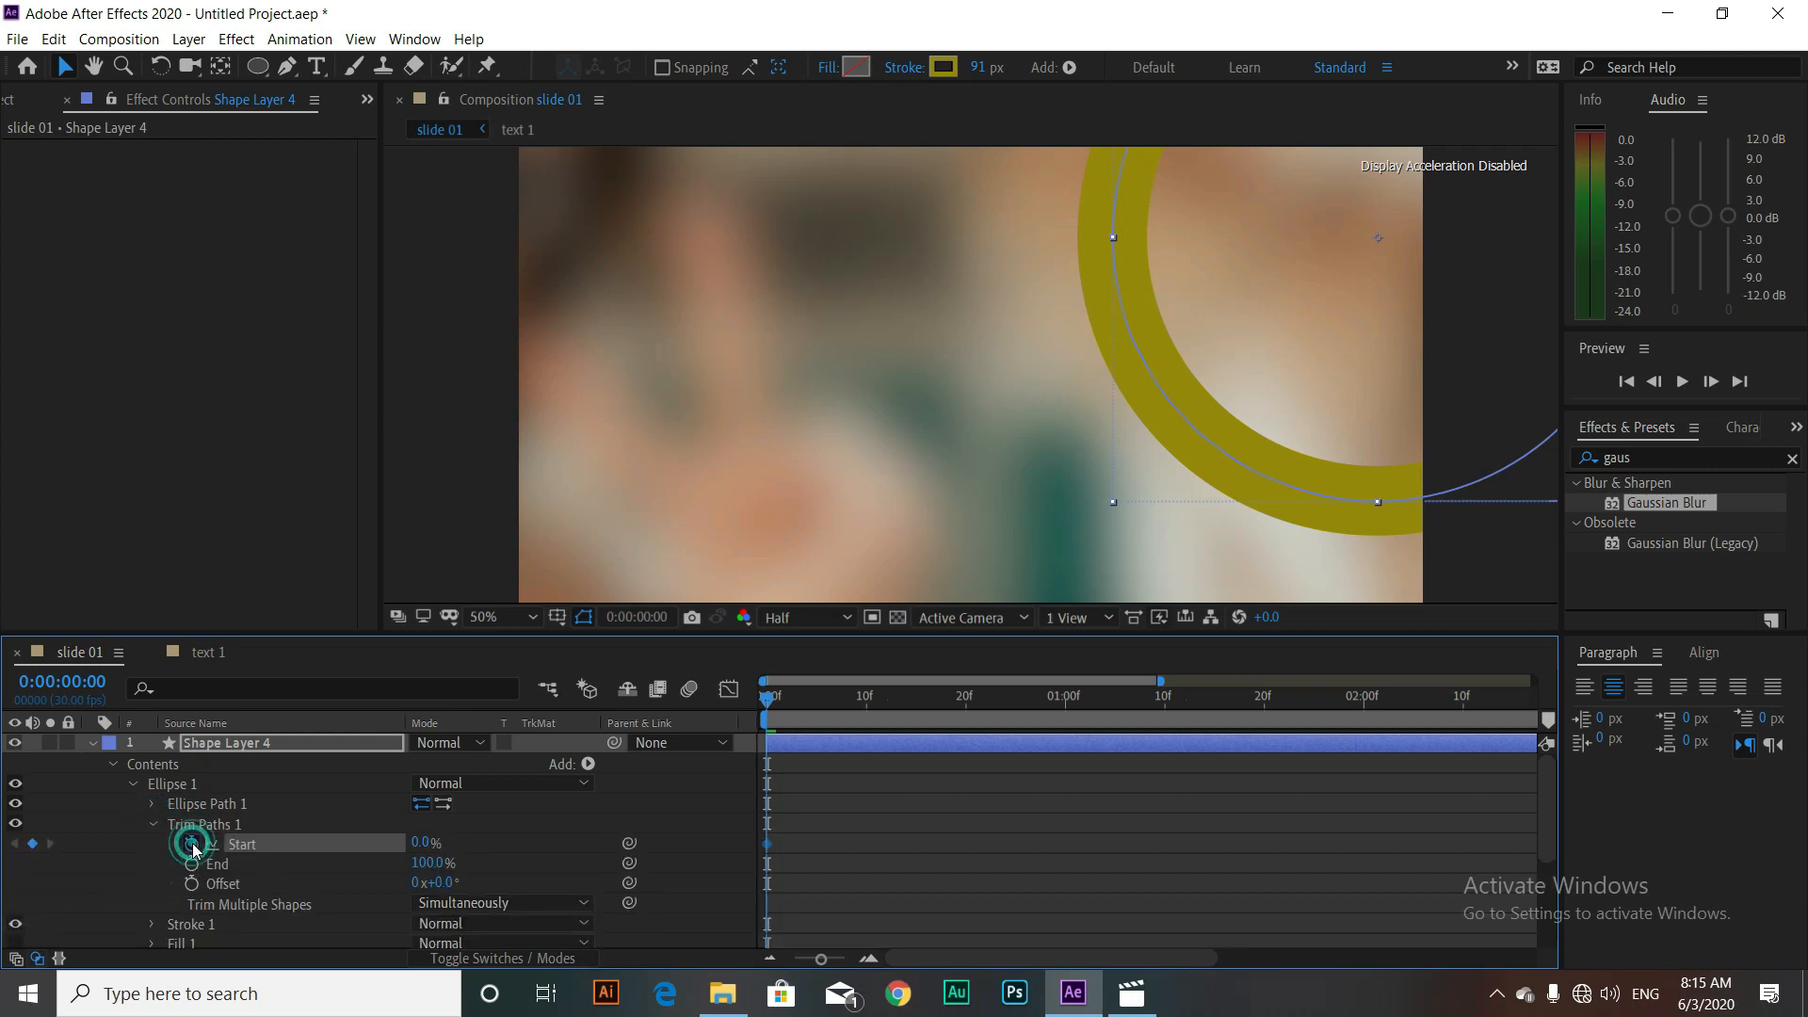
left_click(867, 707)
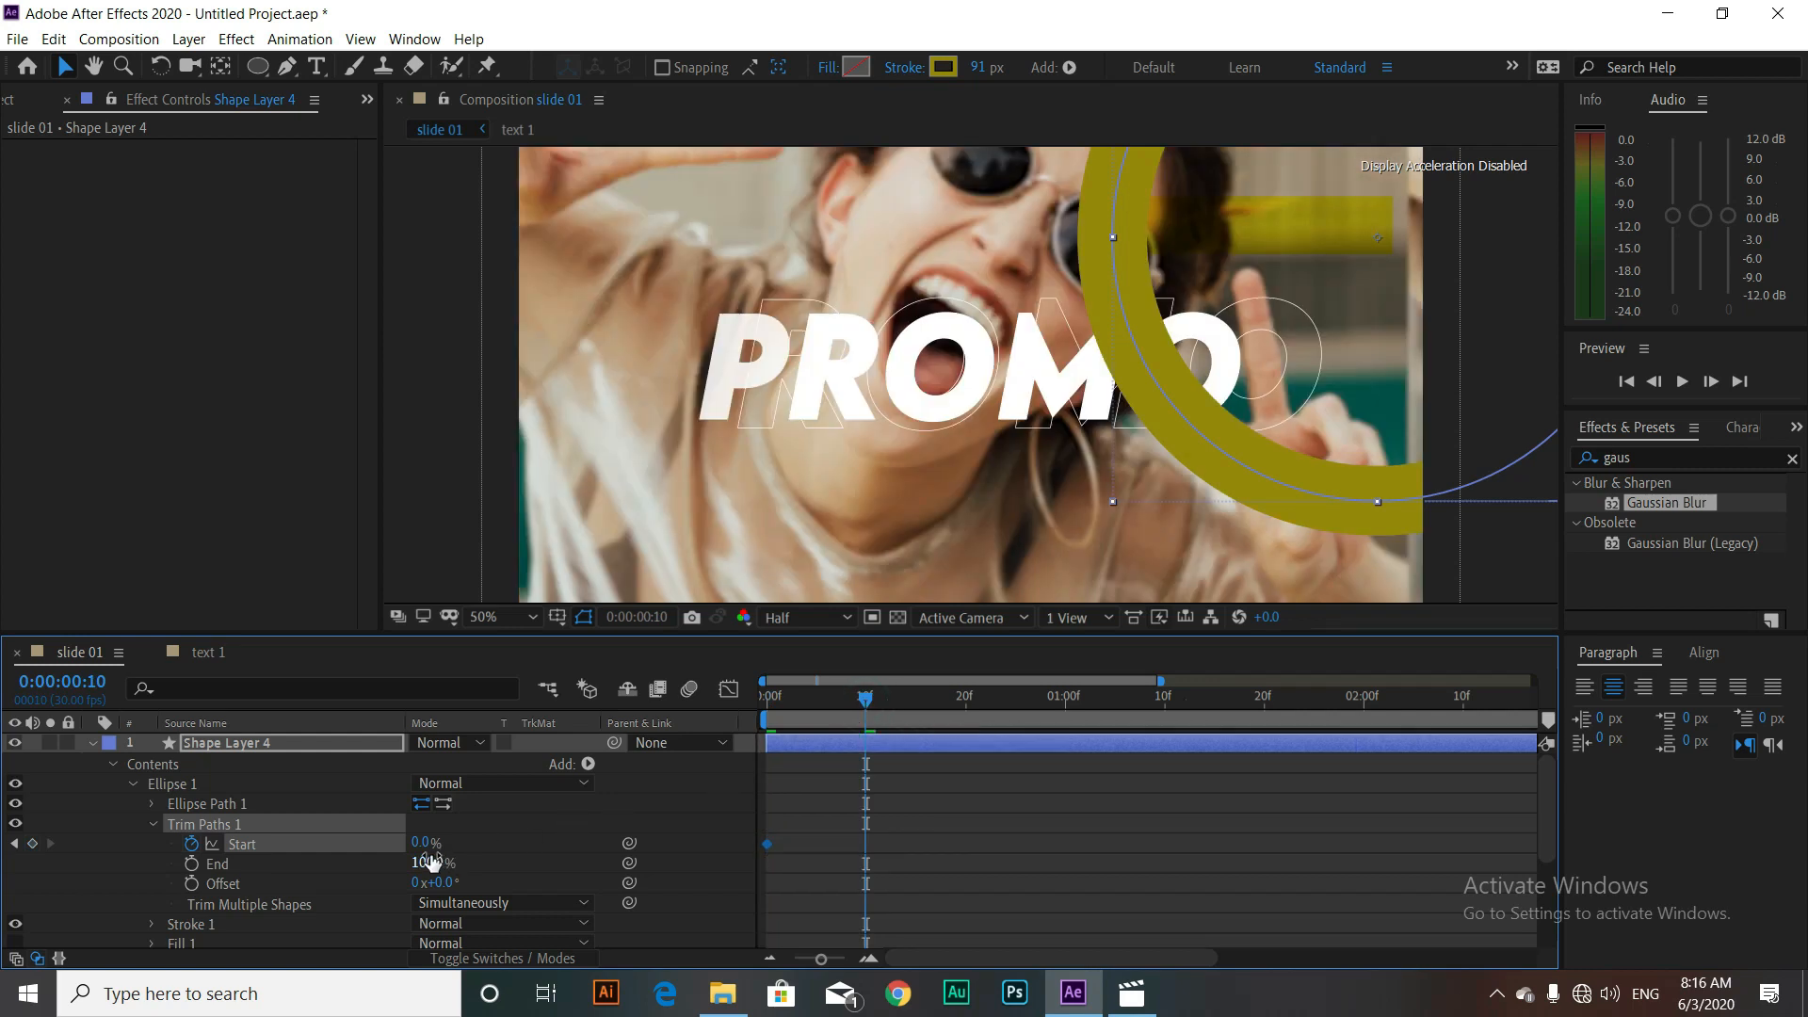
left_click_drag(422, 841, 626, 843)
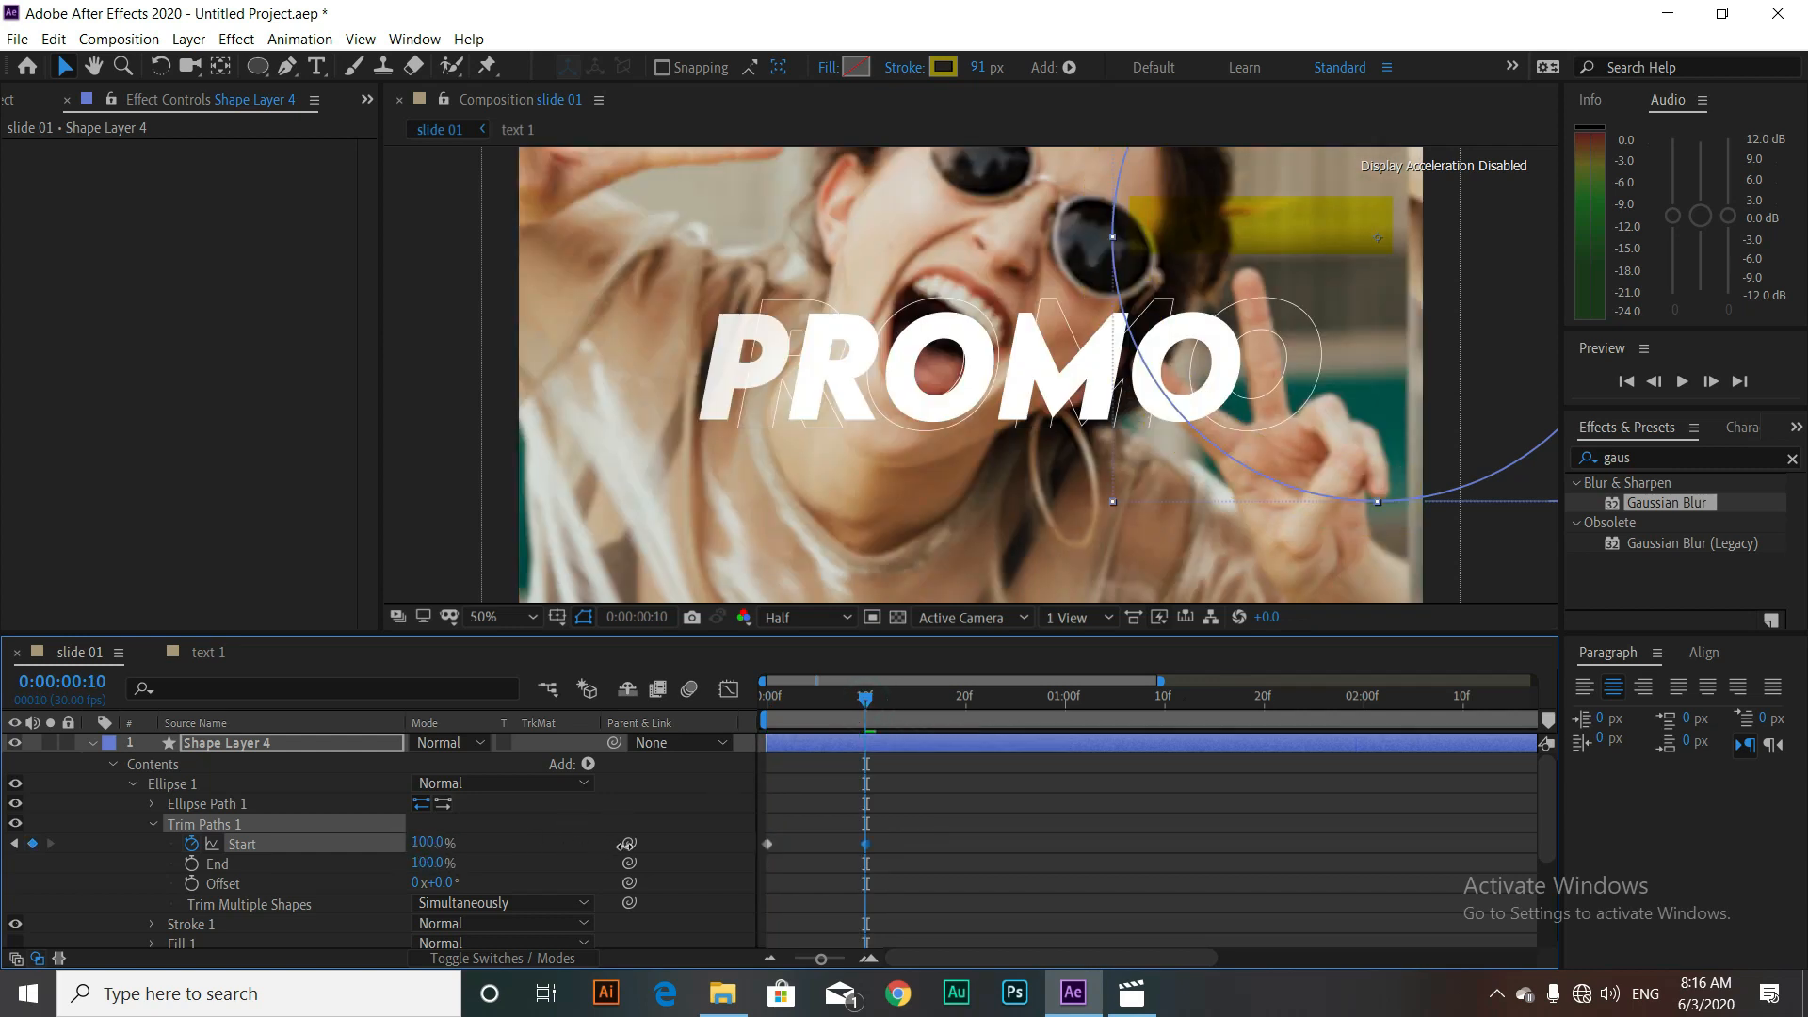
Step: Keyframe the Trim Paths End from 100% at 0:00:00:10 to 0% at 0:00:00:20, and thin the ring's stroke to 36 px
left_click(867, 699)
left_click(191, 865)
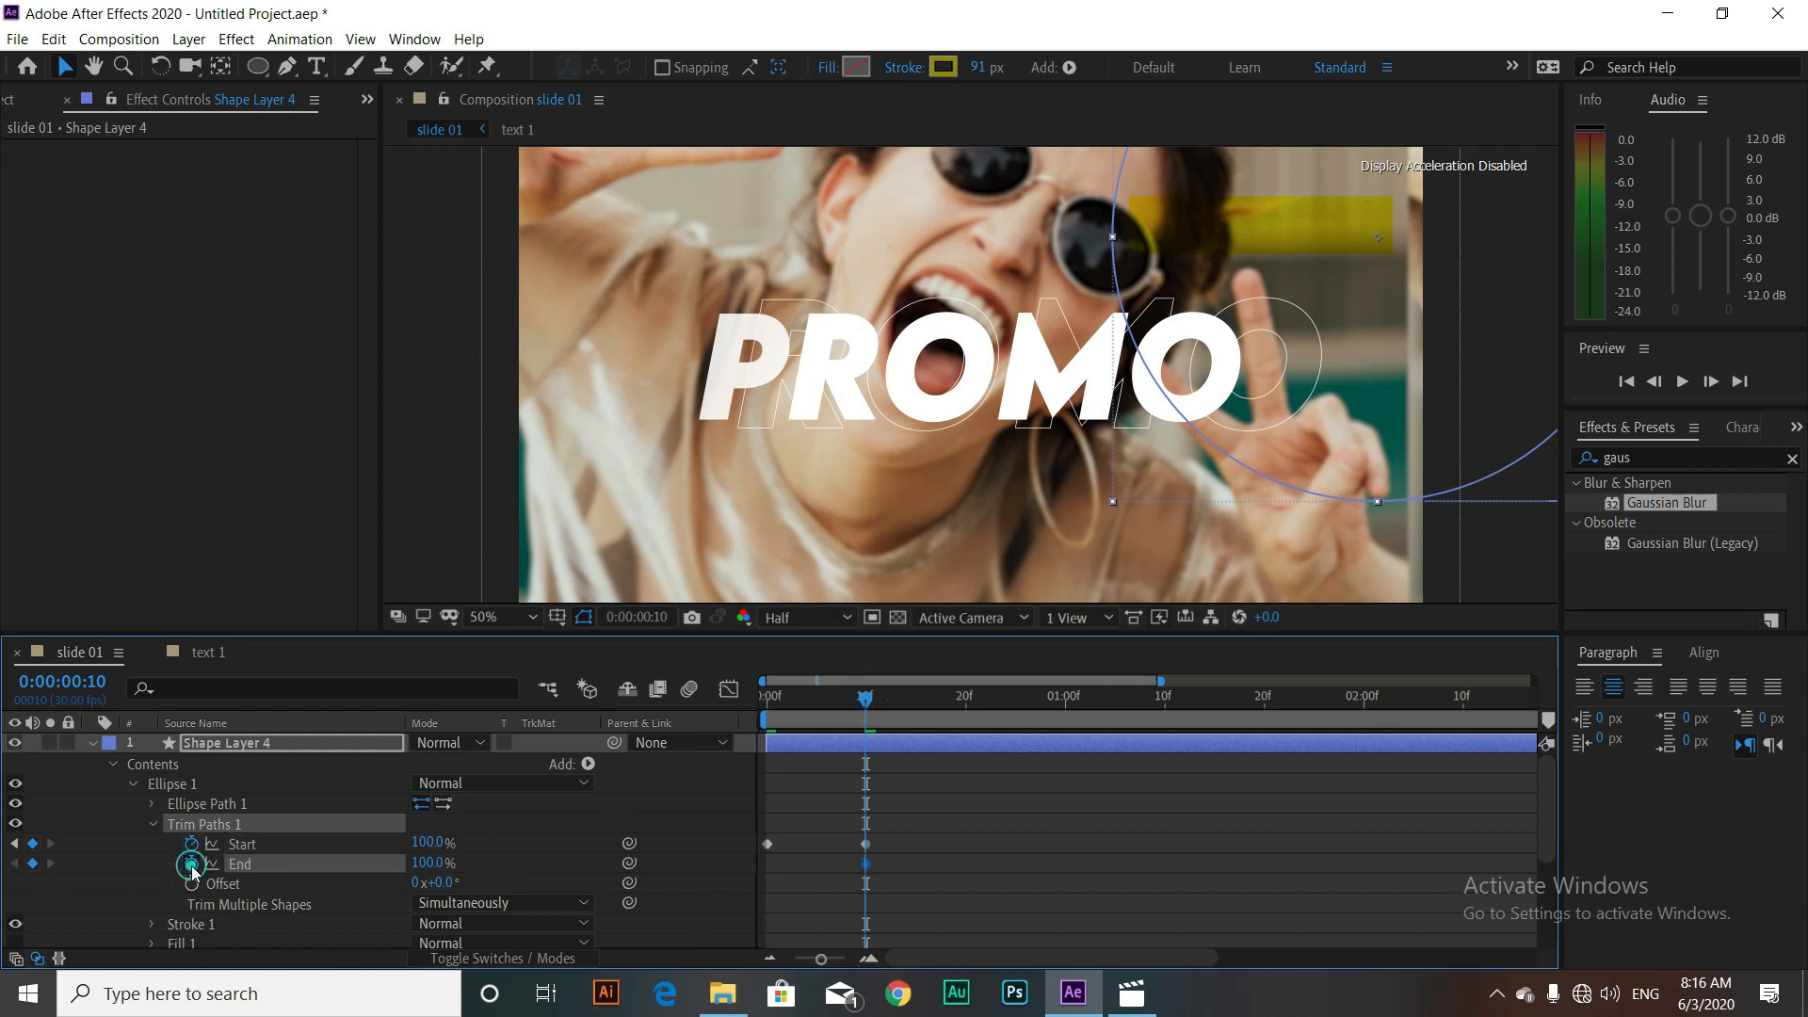
left_click_drag(870, 704, 973, 705)
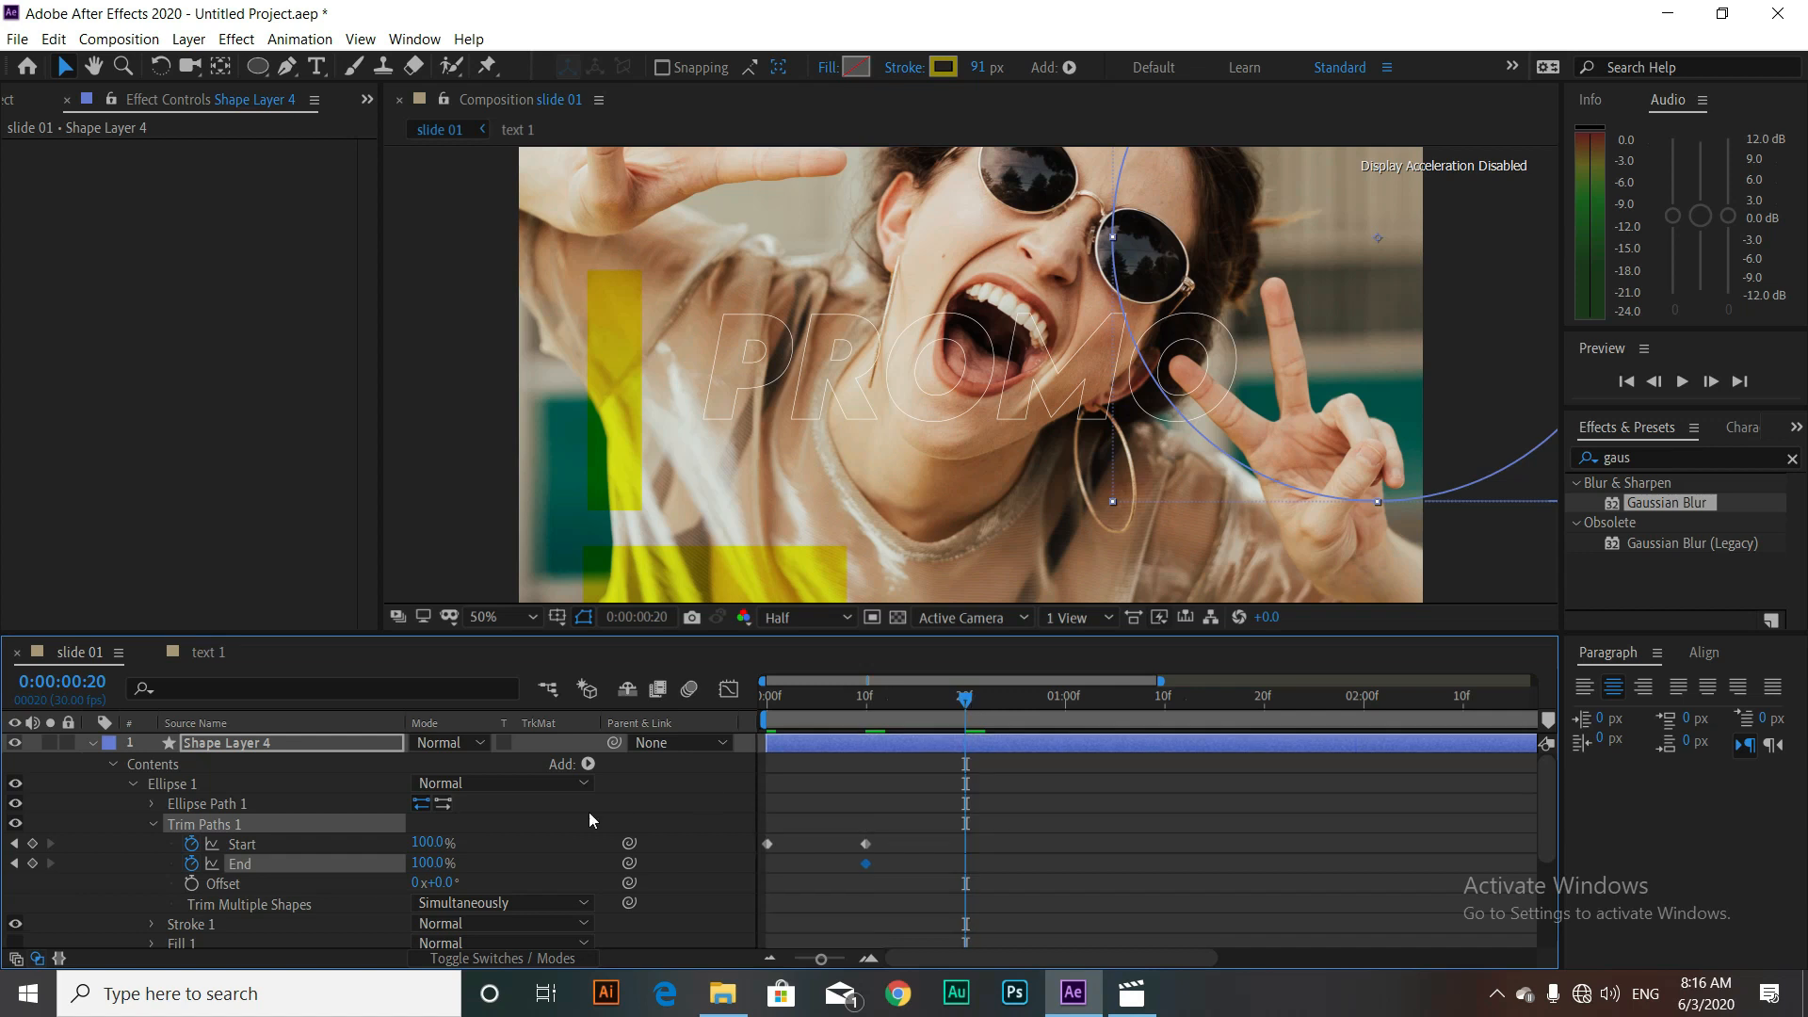
left_click_drag(419, 862, 271, 859)
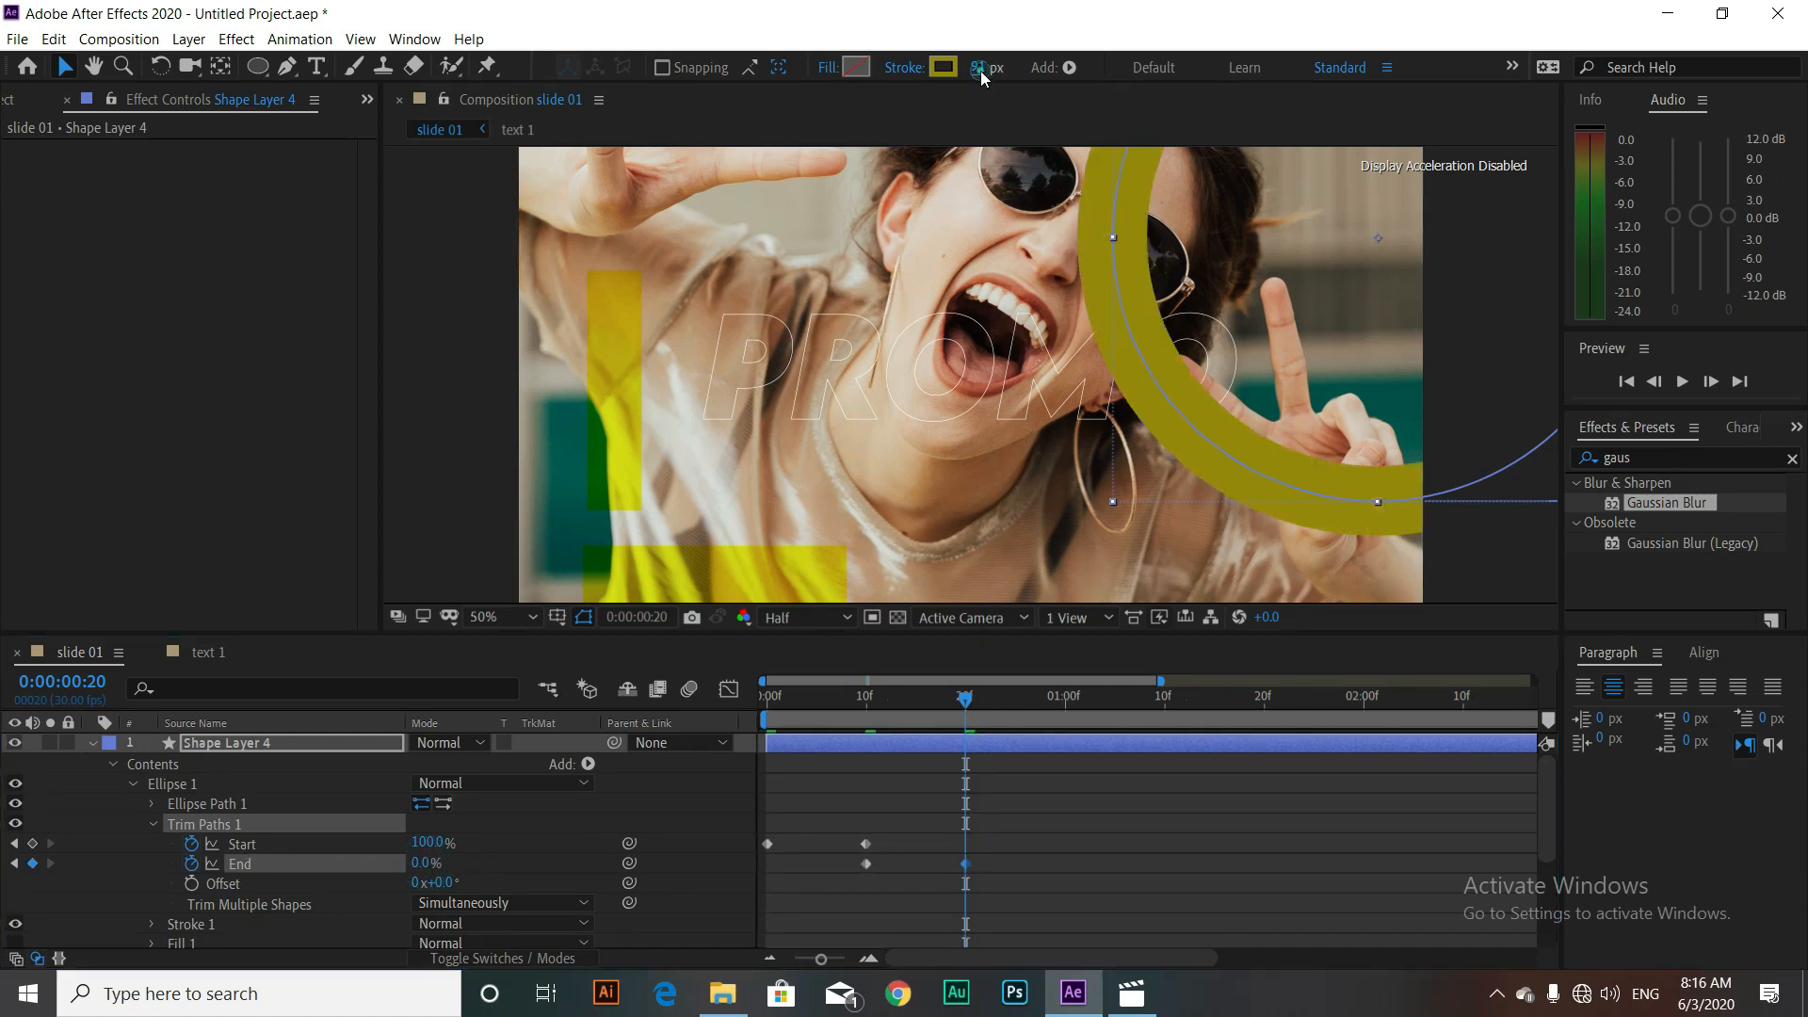
mouse_move(979, 69)
left_mouse_down()
mouse_move(898, 79)
mouse_move(918, 75)
left_mouse_up()
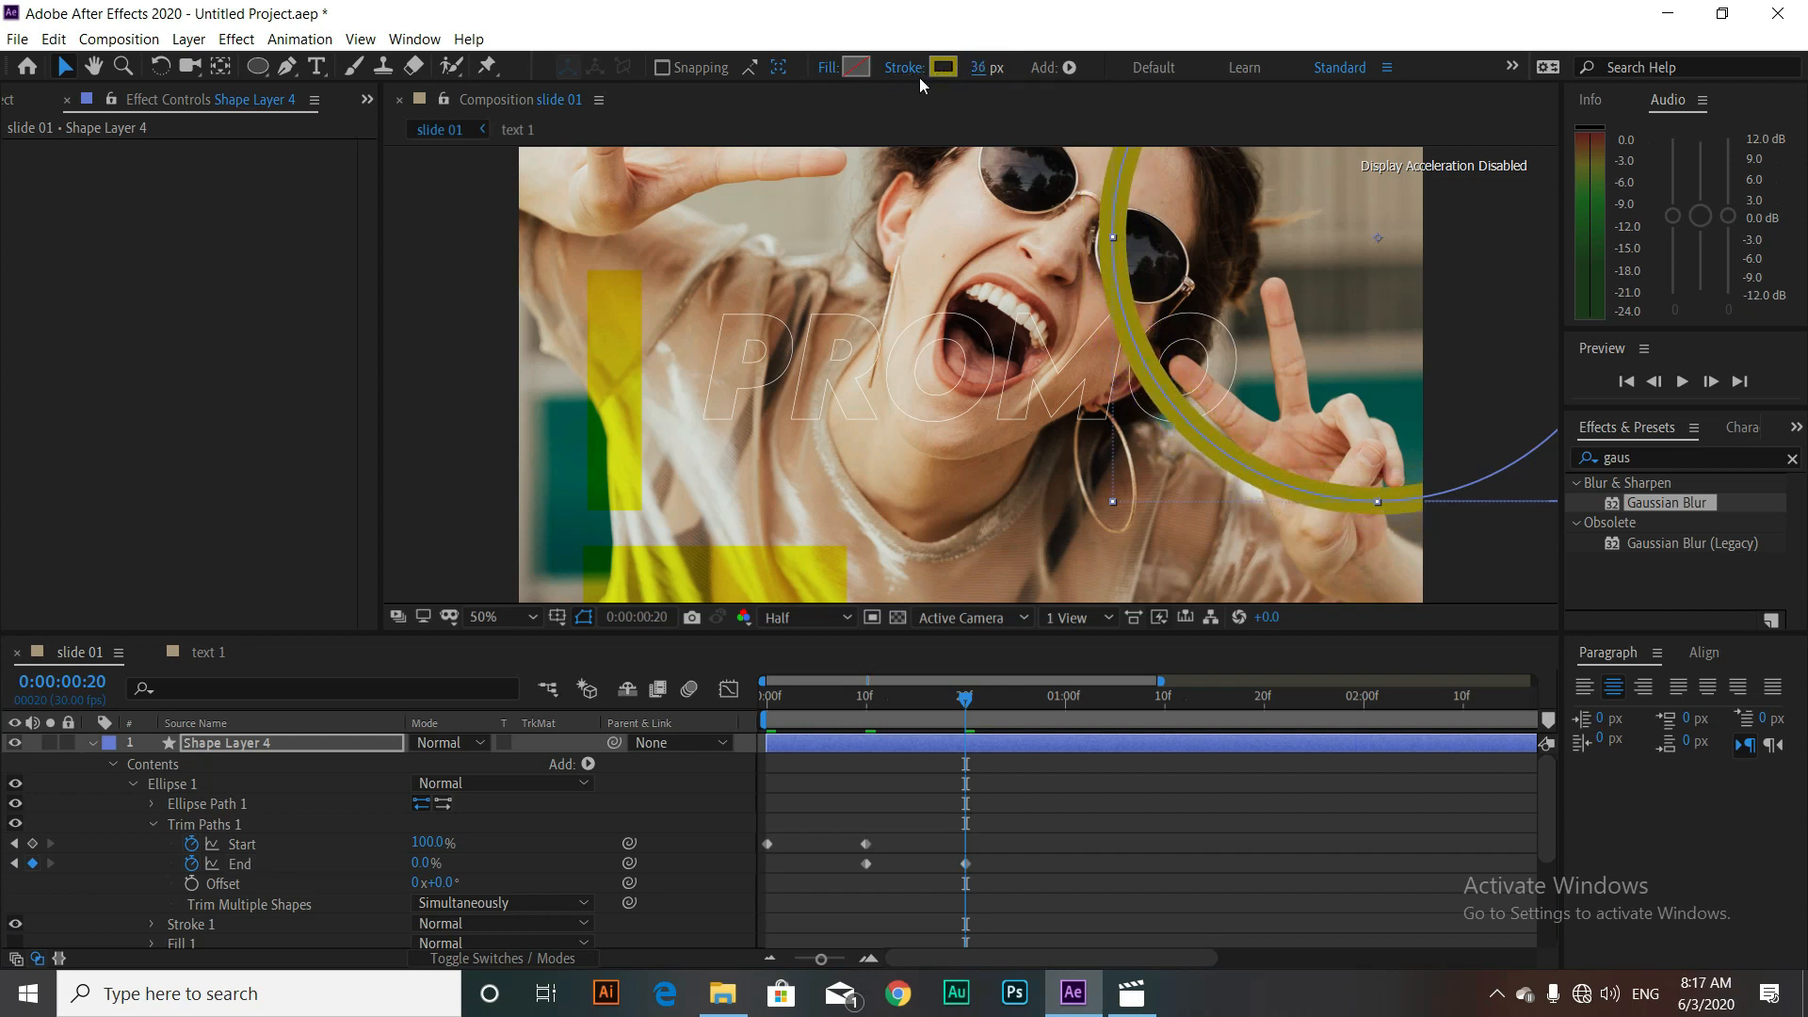
Step: Ease the Start and End keyframes at 0:00:00:10 and lengthen their influence handles in the speed graph
left_click_drag(887, 842, 860, 874)
right_click(866, 863)
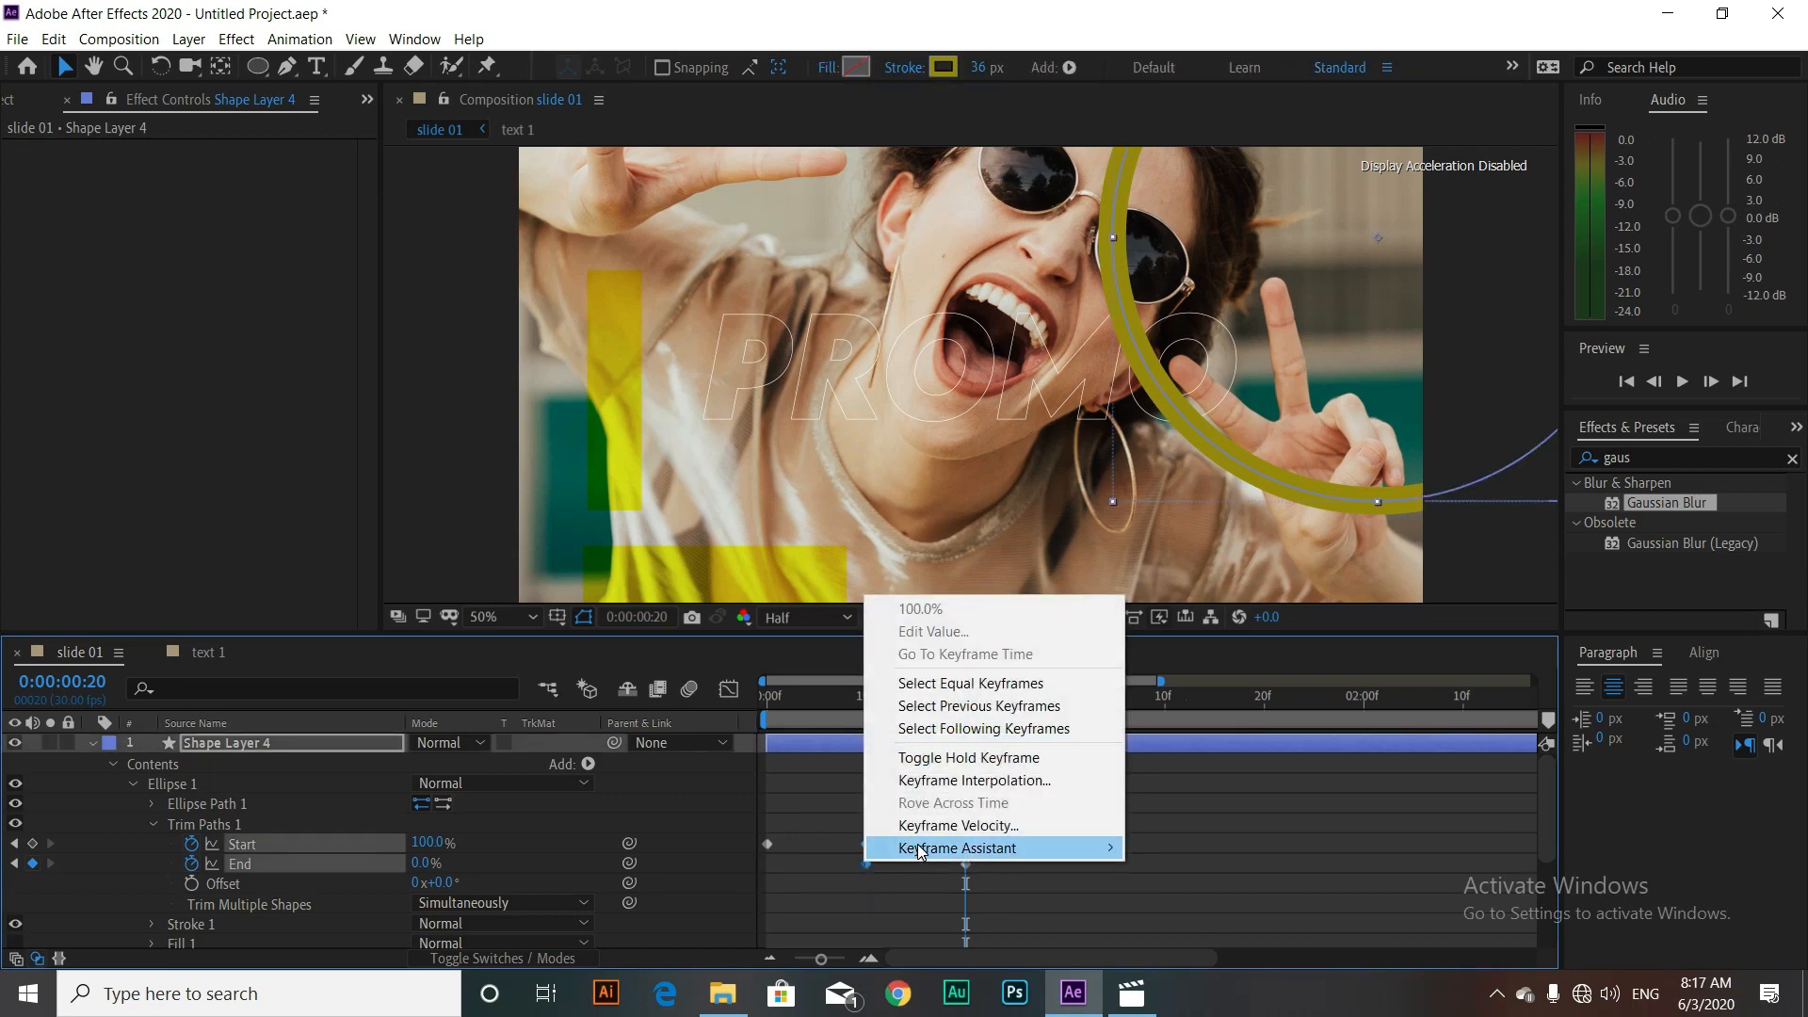
mouse_move(918, 848)
left_click(1220, 720)
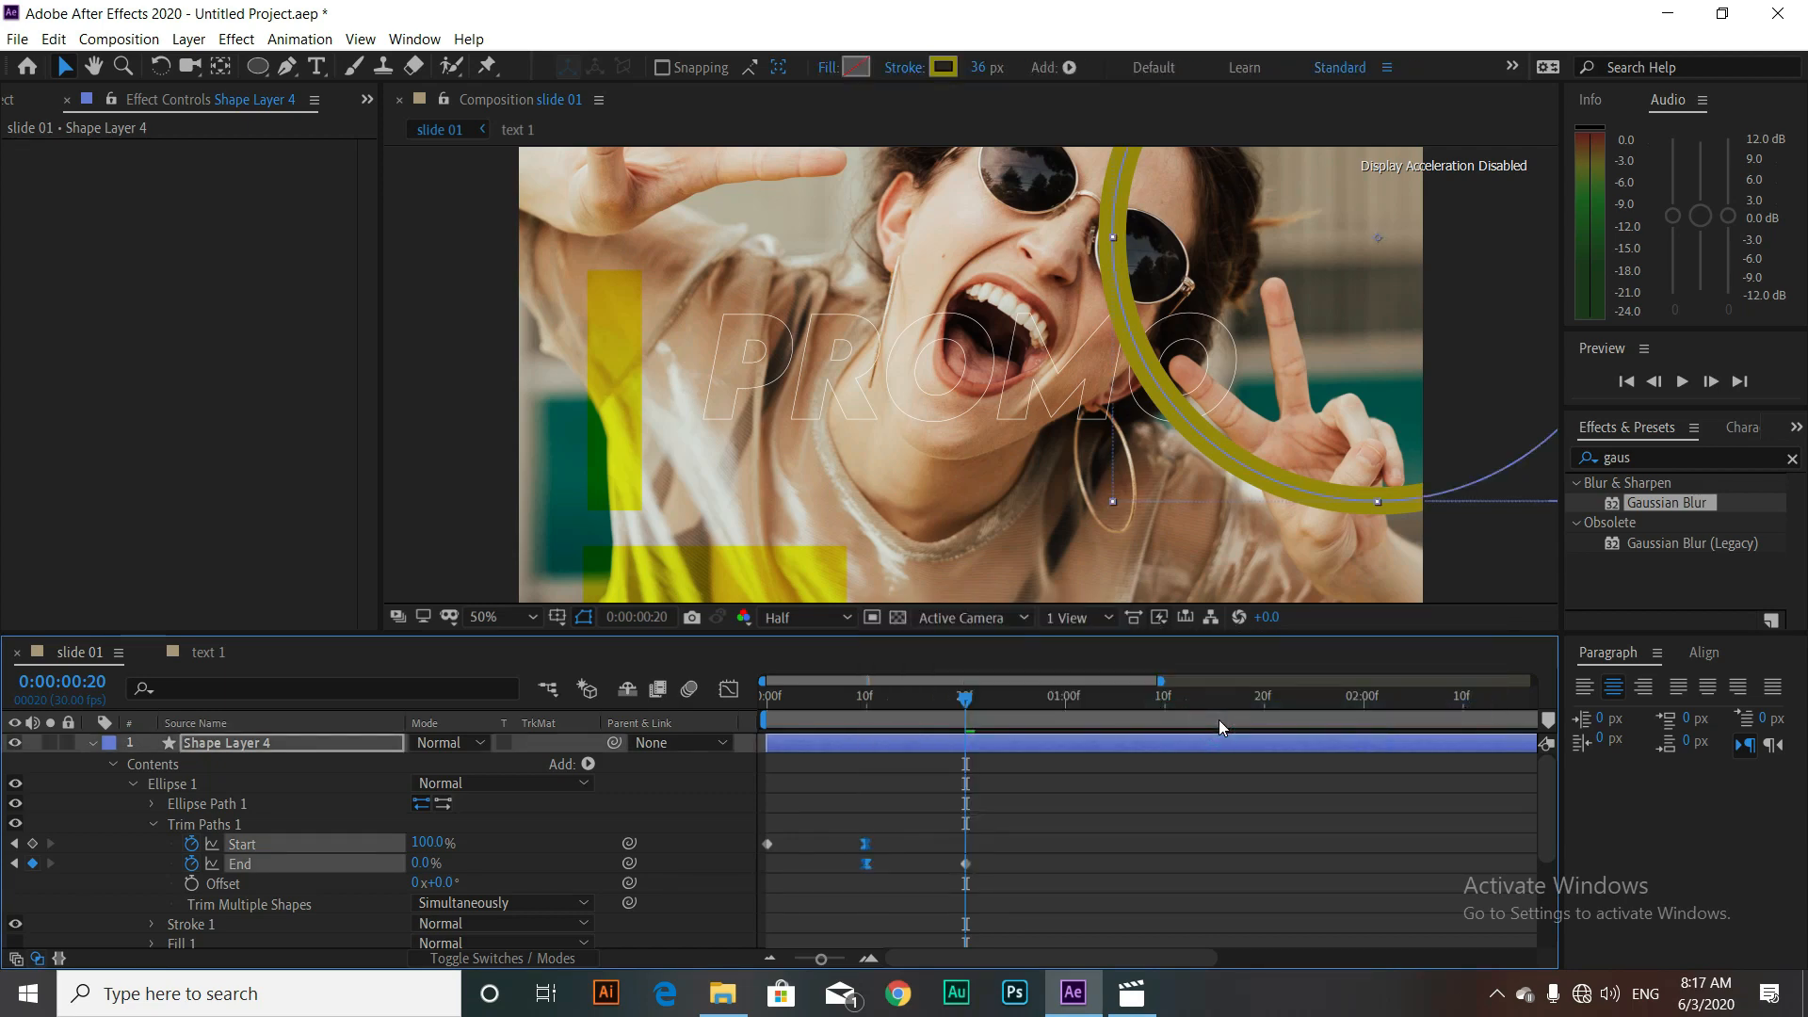
left_click(730, 690)
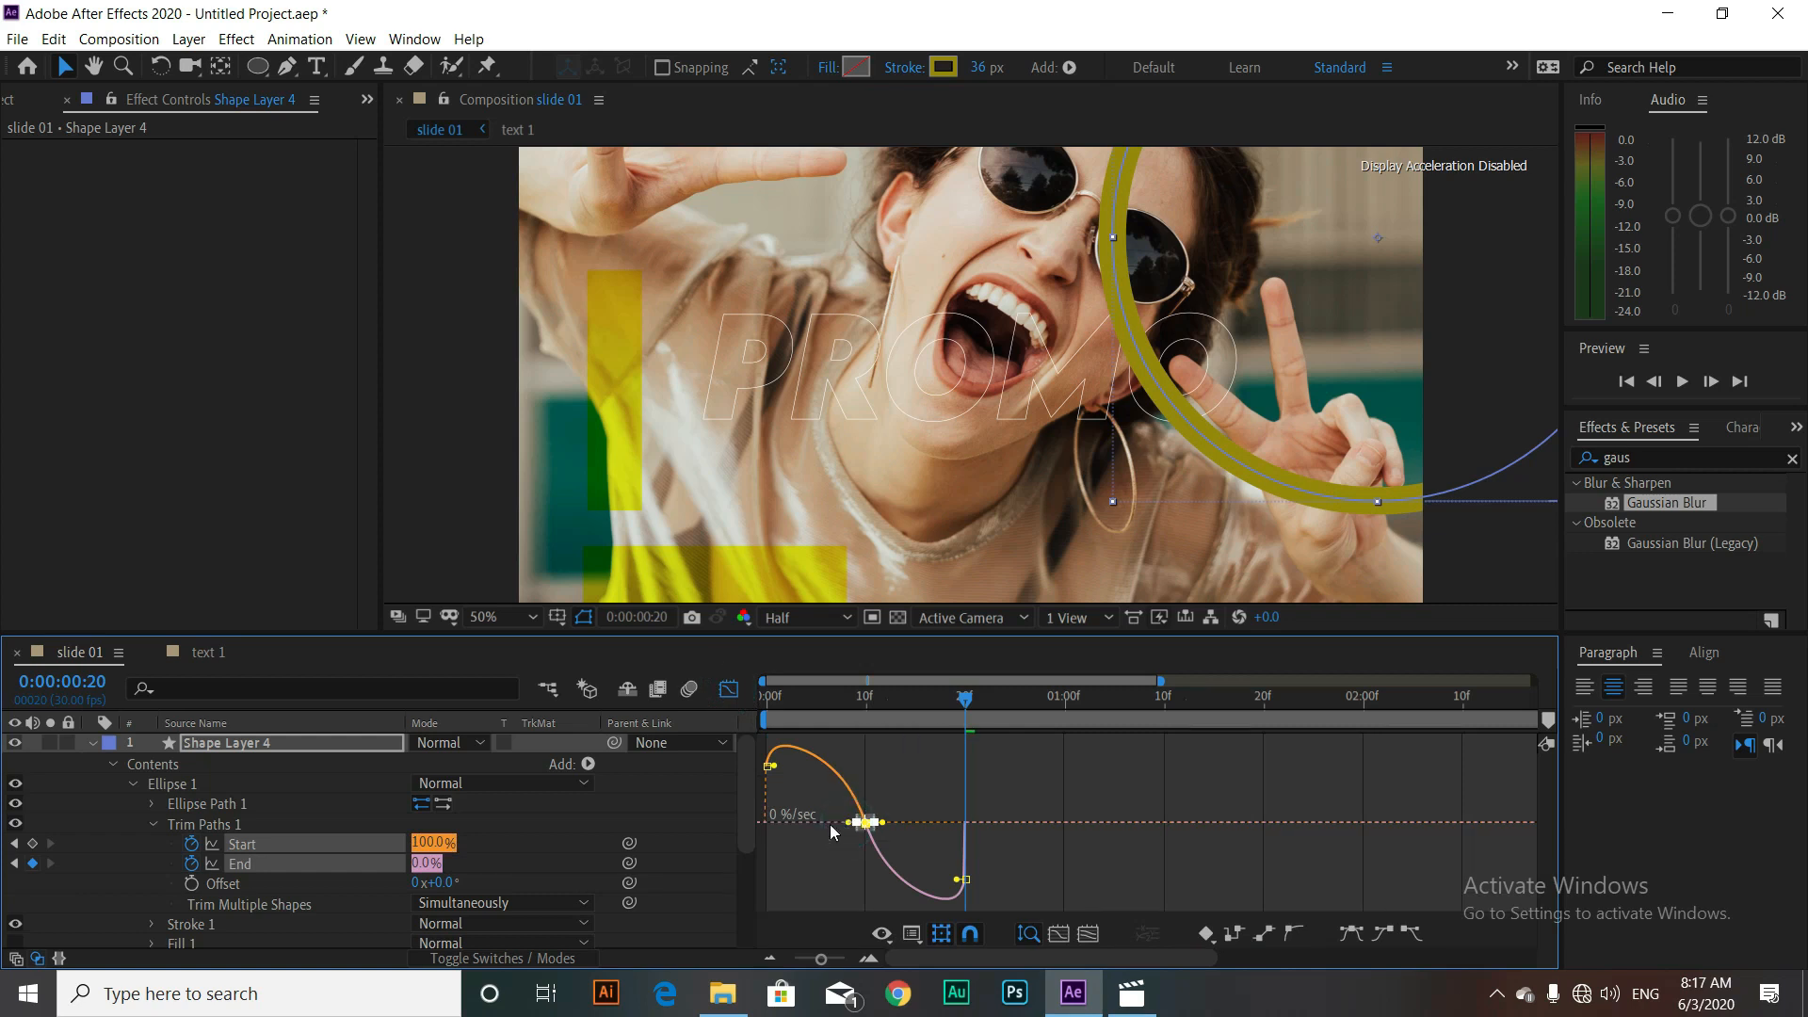
left_click_drag(846, 826, 915, 863)
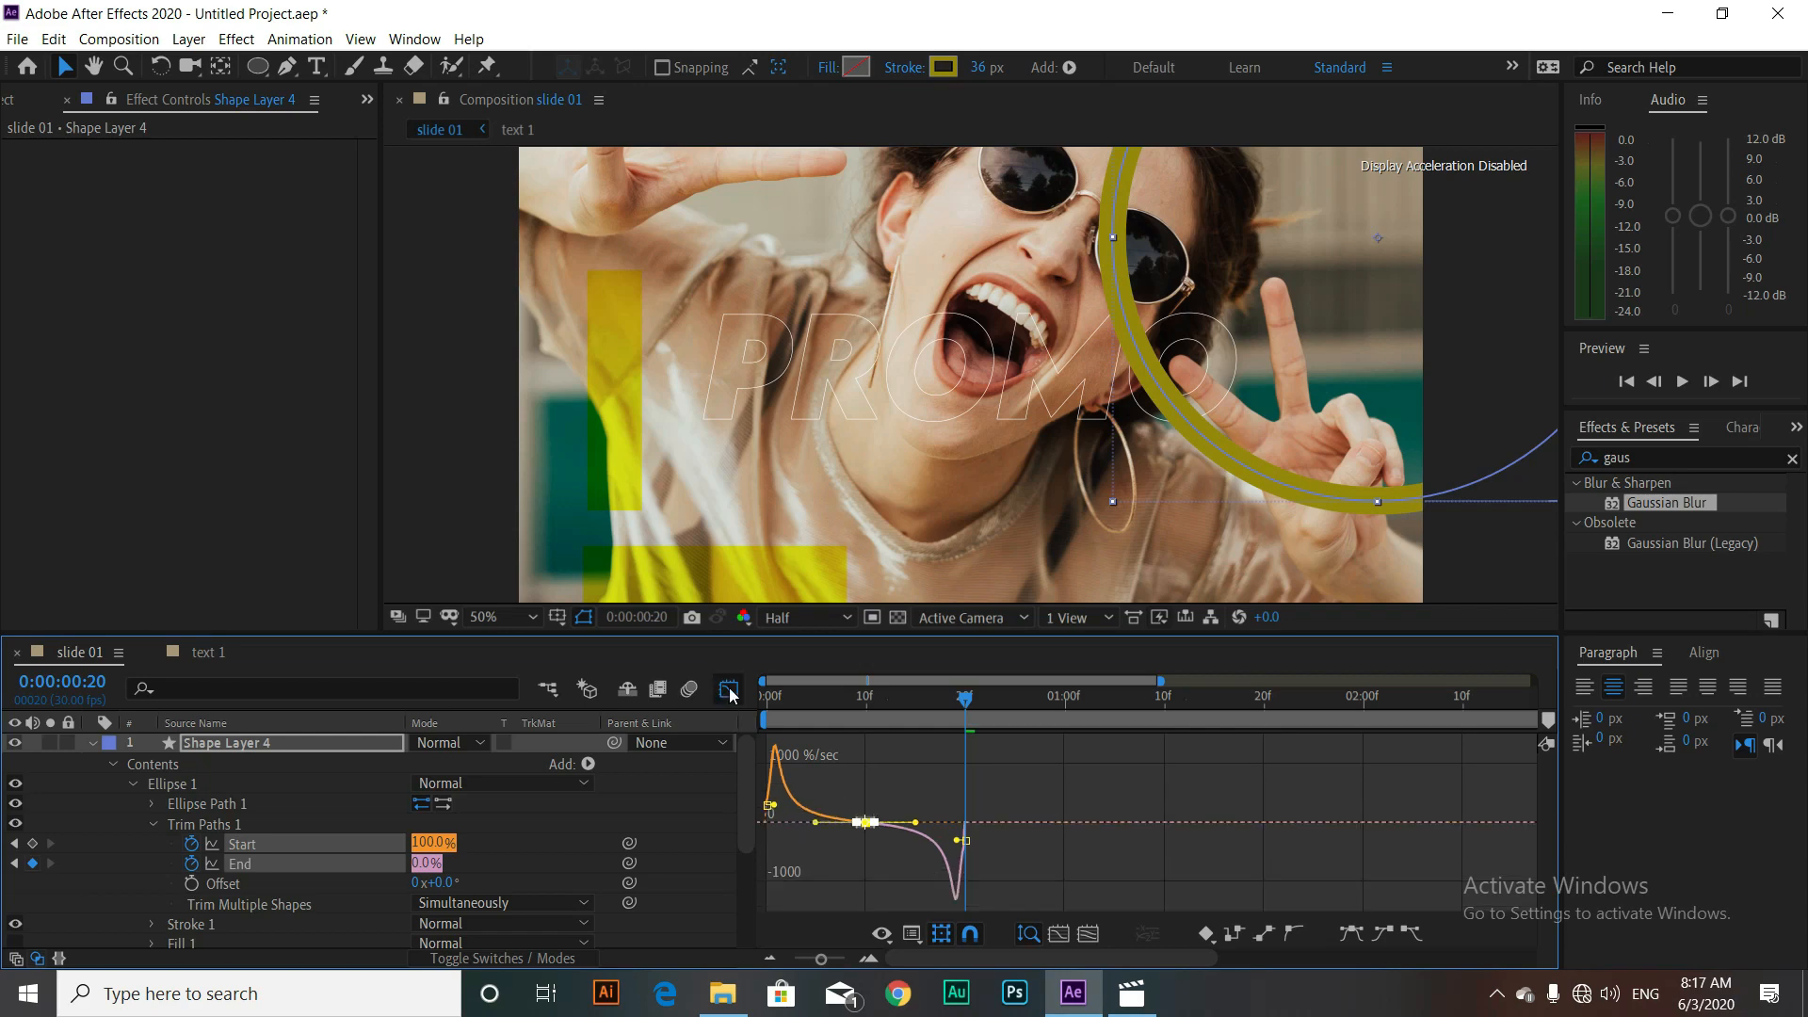
left_click(730, 690)
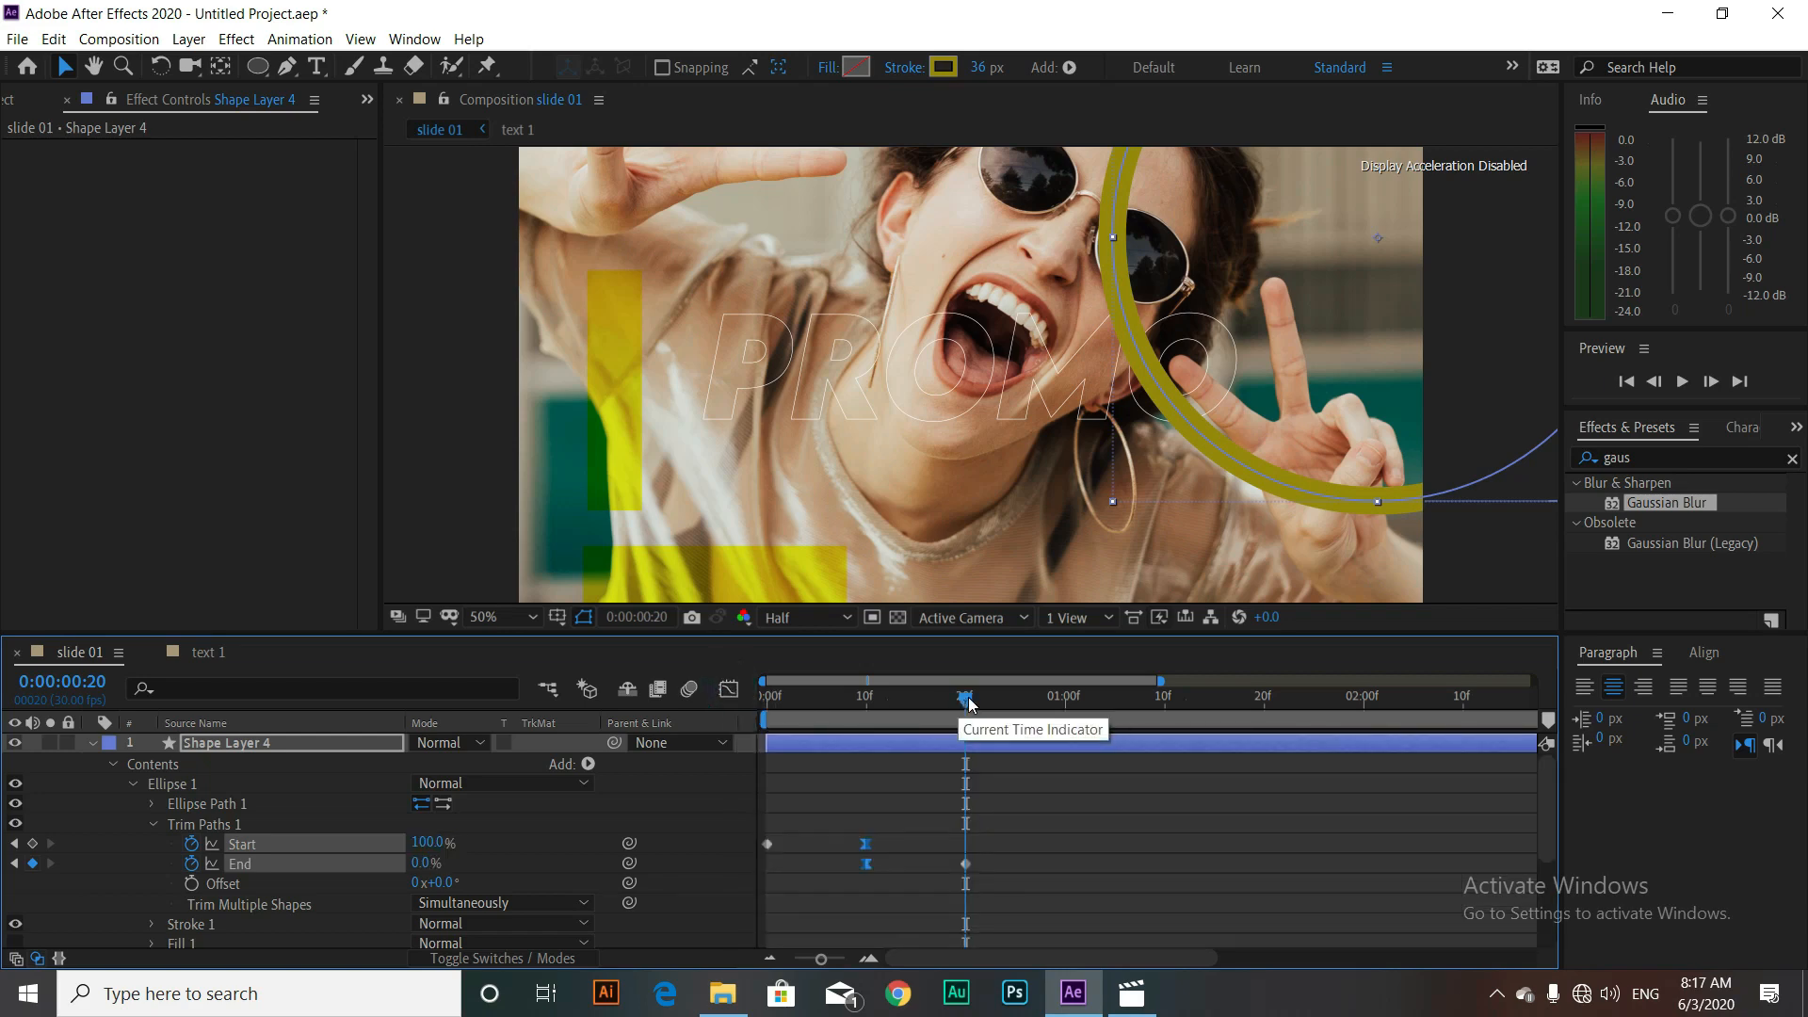
Step: Trim the end of Shape Layer 4 to 0:00:01:00 and shift the layer to start at 0:00:00:20
left_click_drag(942, 697, 908, 721)
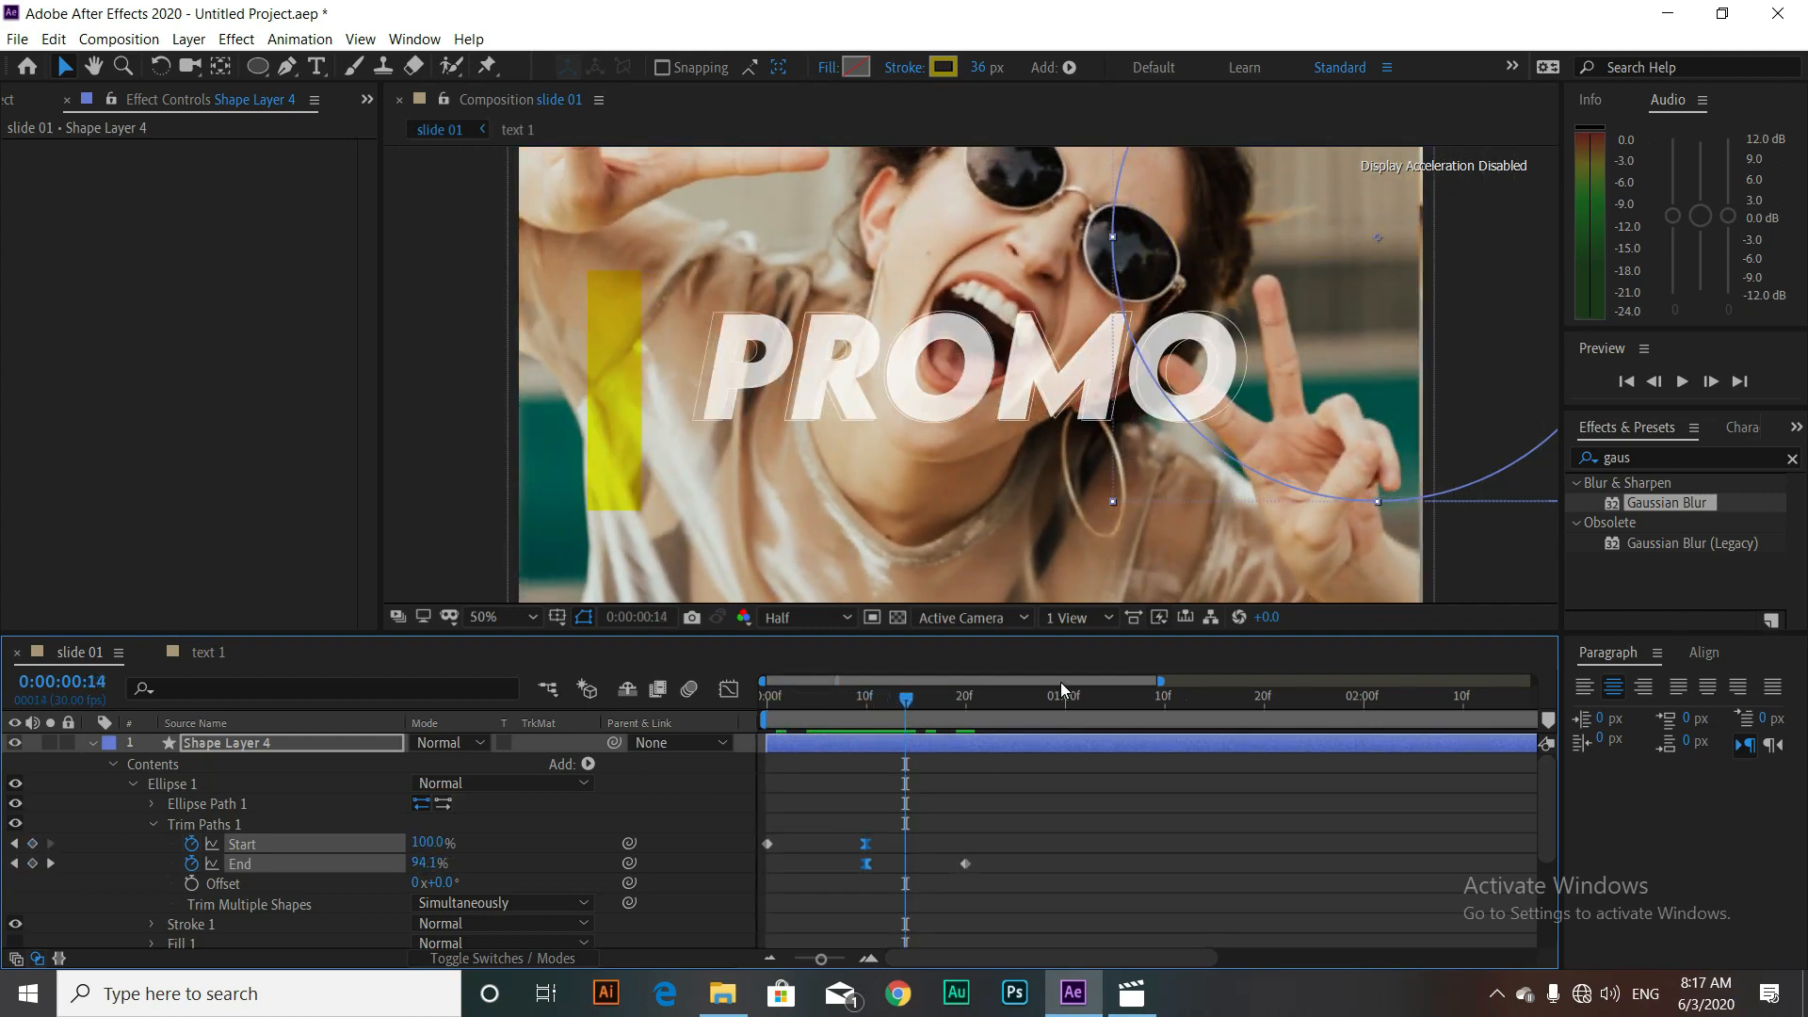
left_click(1065, 703)
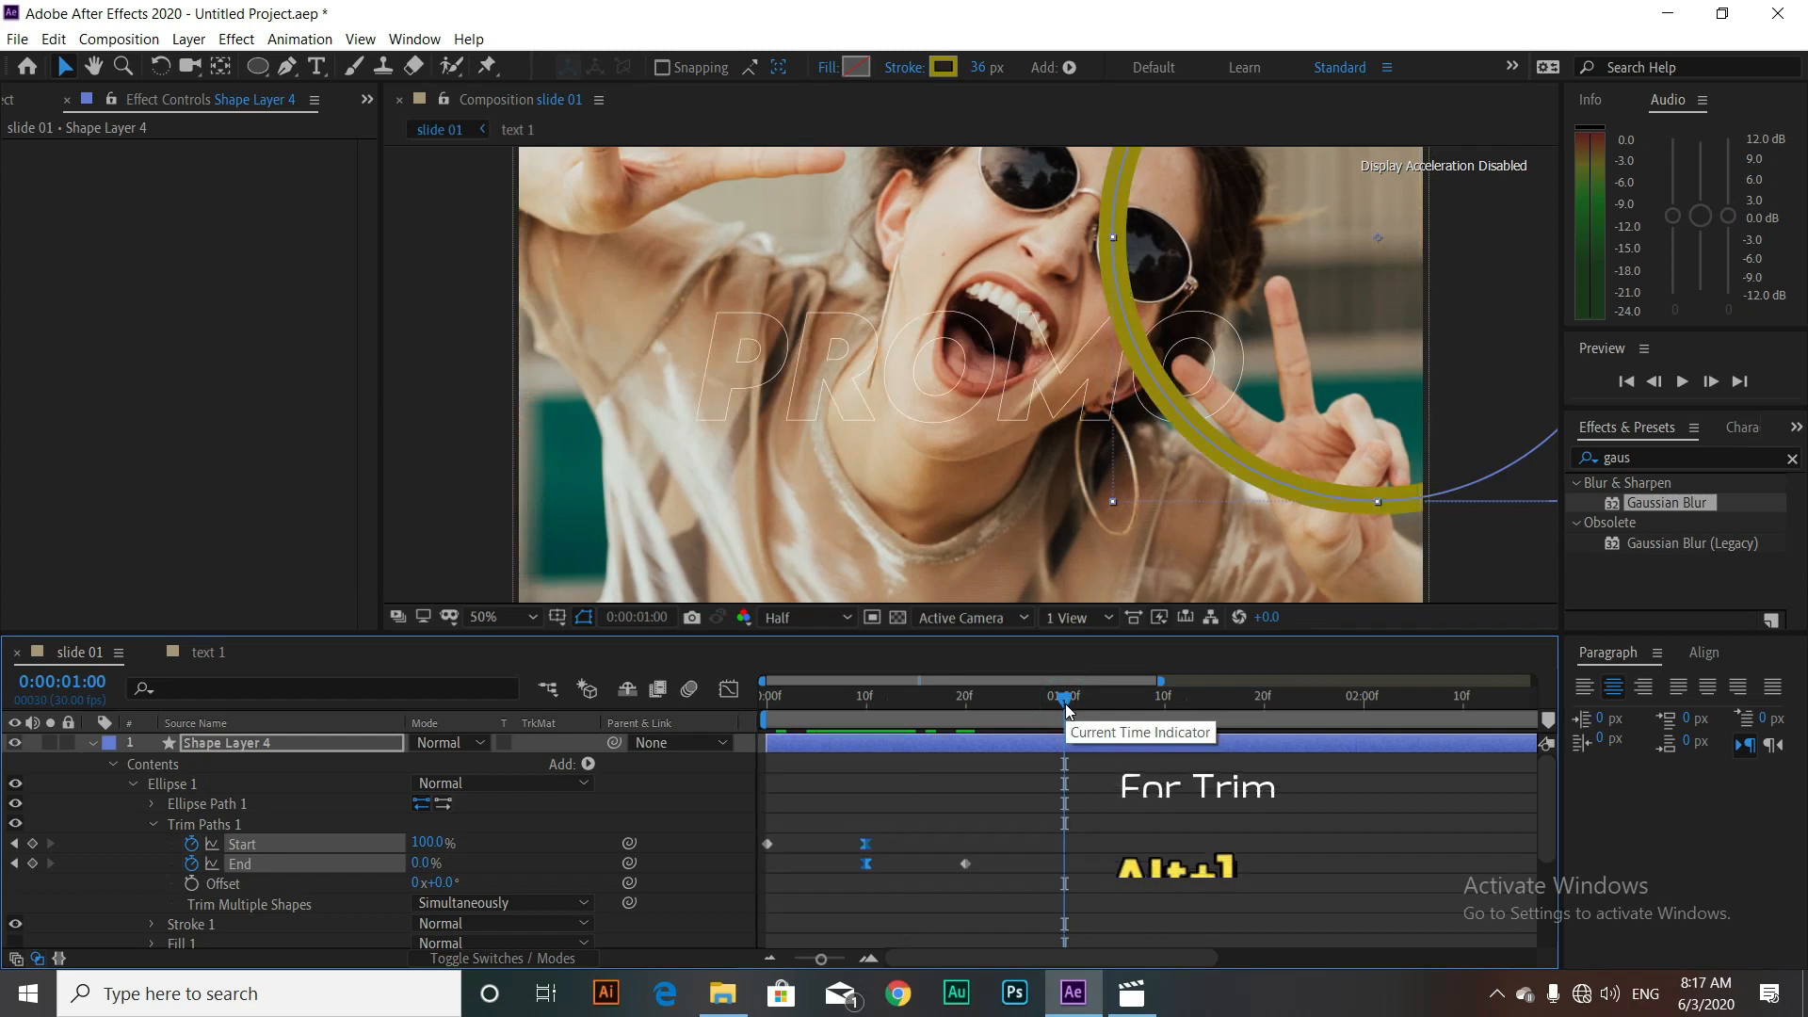
key("alt+bracketright")
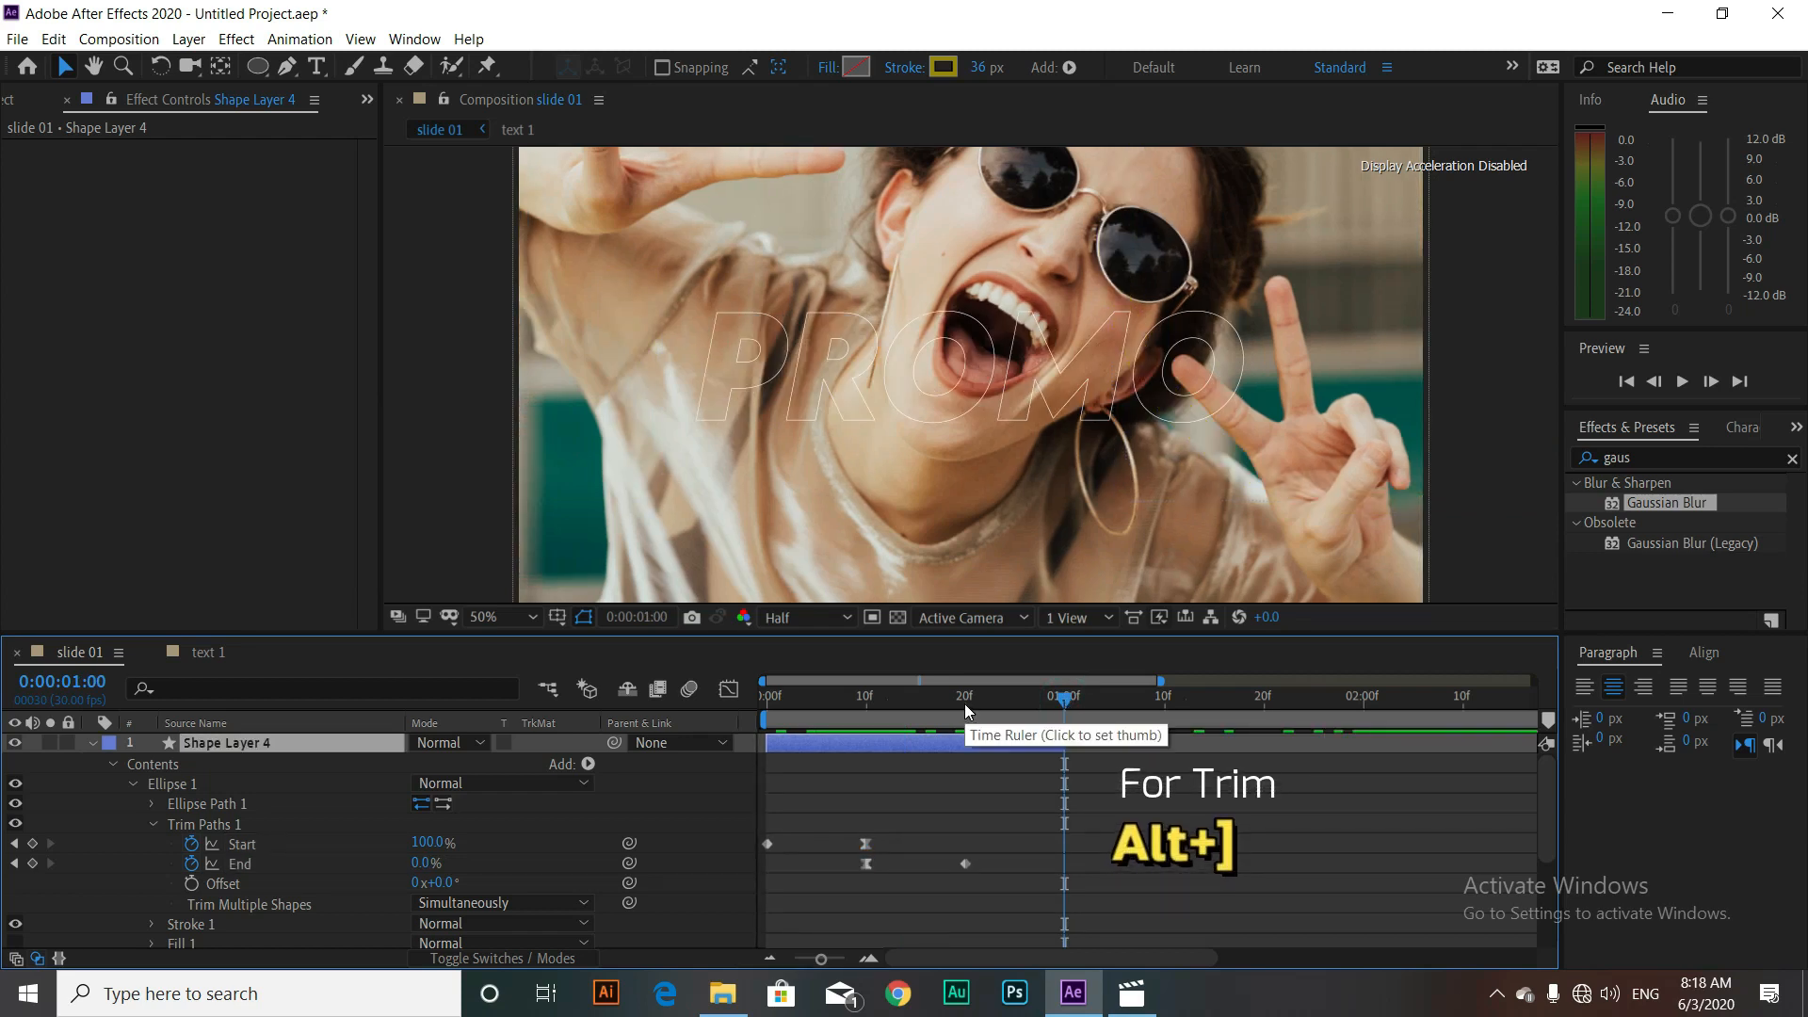
left_click(964, 703)
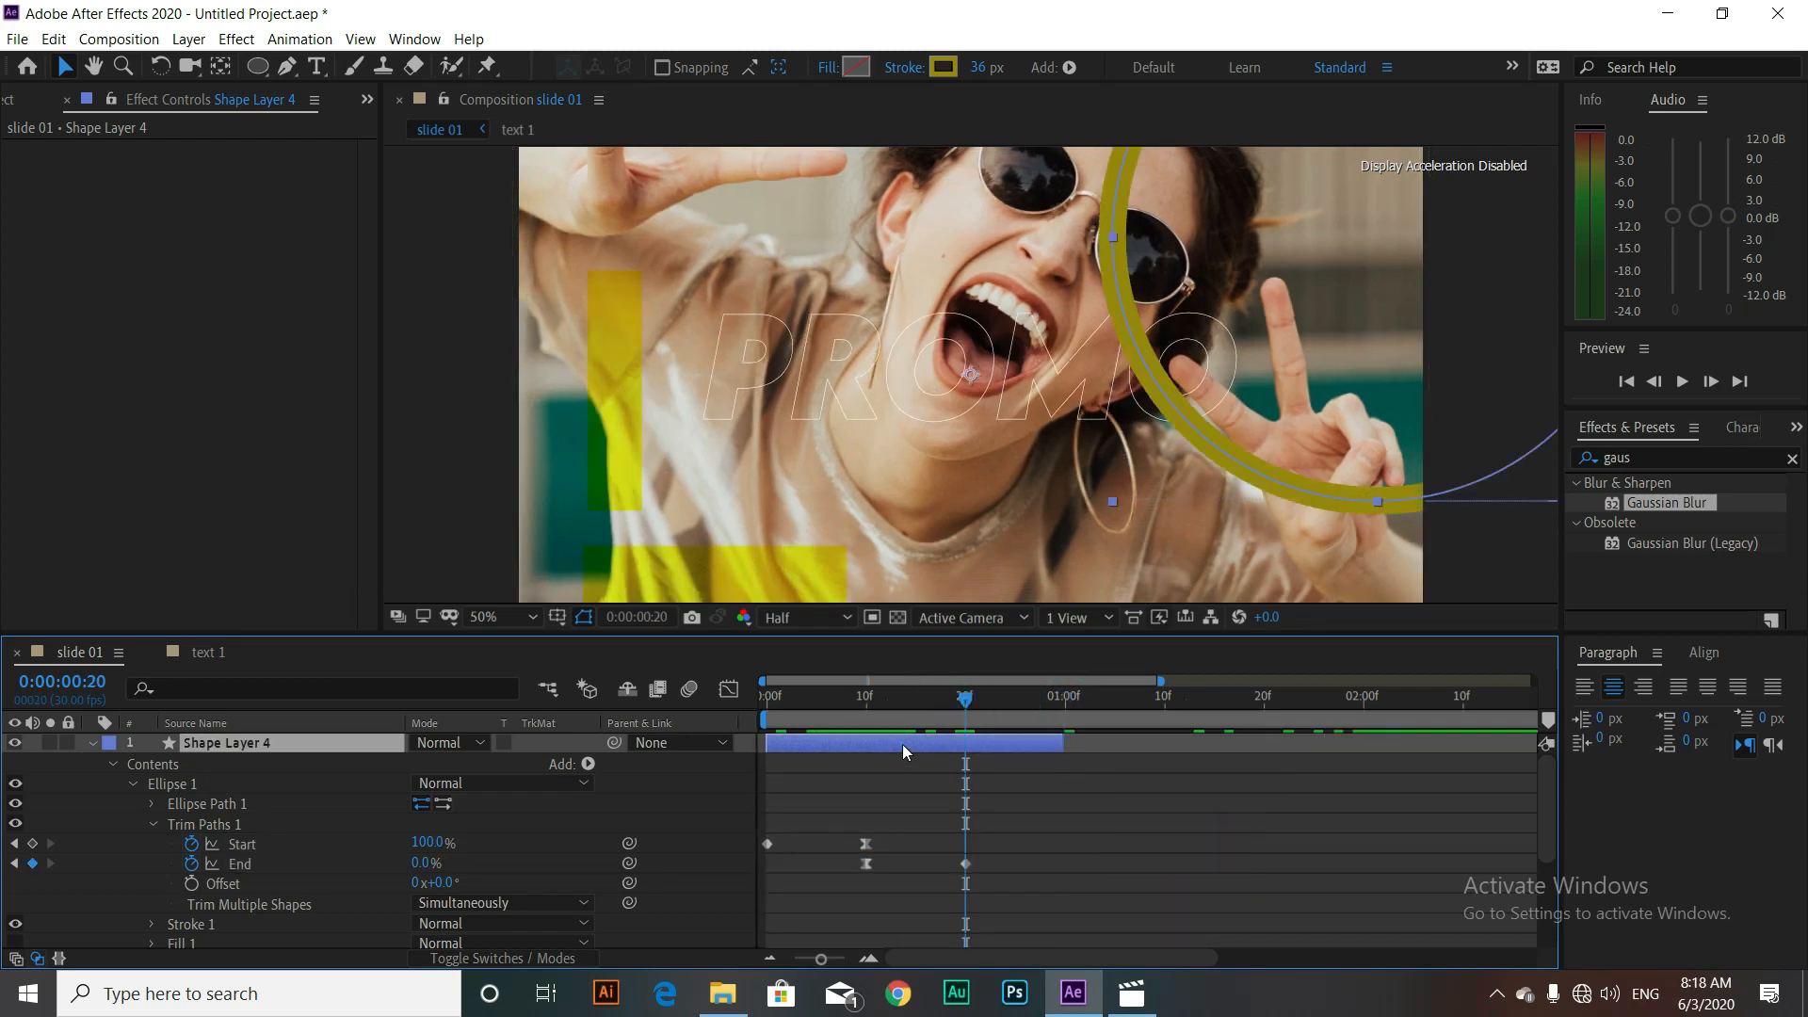
left_click_drag(957, 745, 1104, 754)
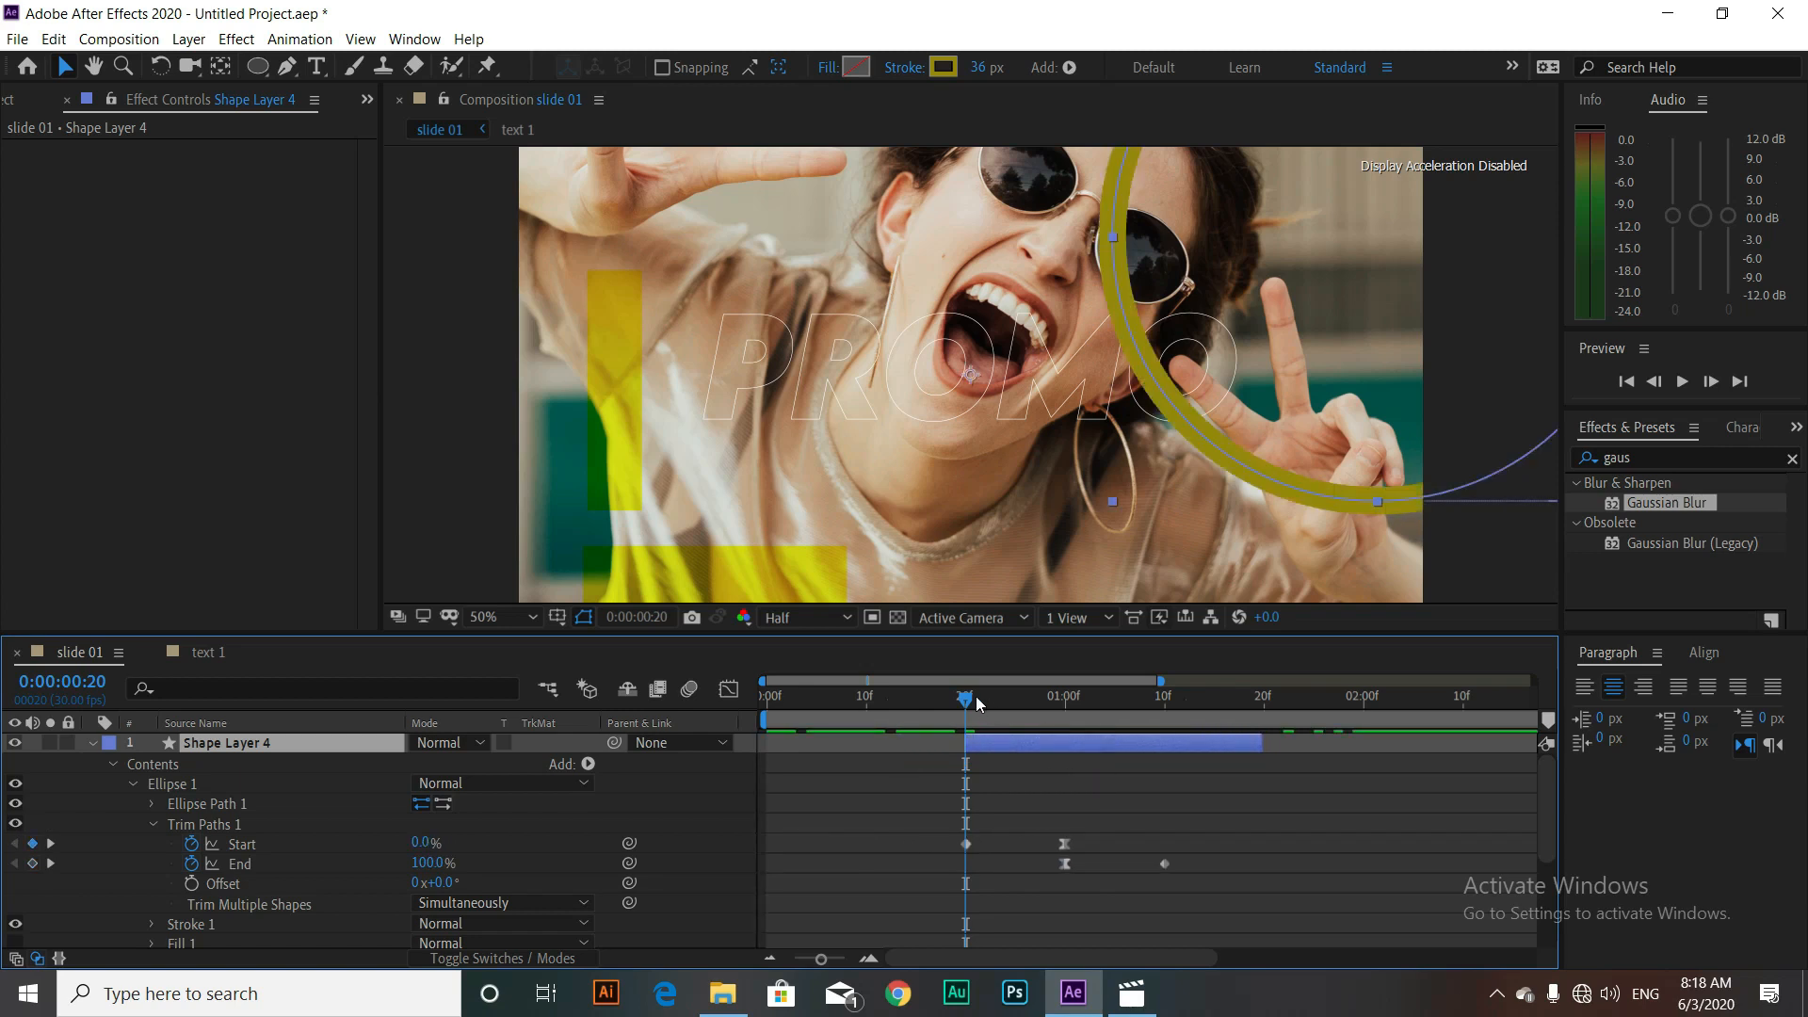
Step: Move the ring farther into the photo's upper-right corner and check its stroke animation at several frames
left_click(1026, 697)
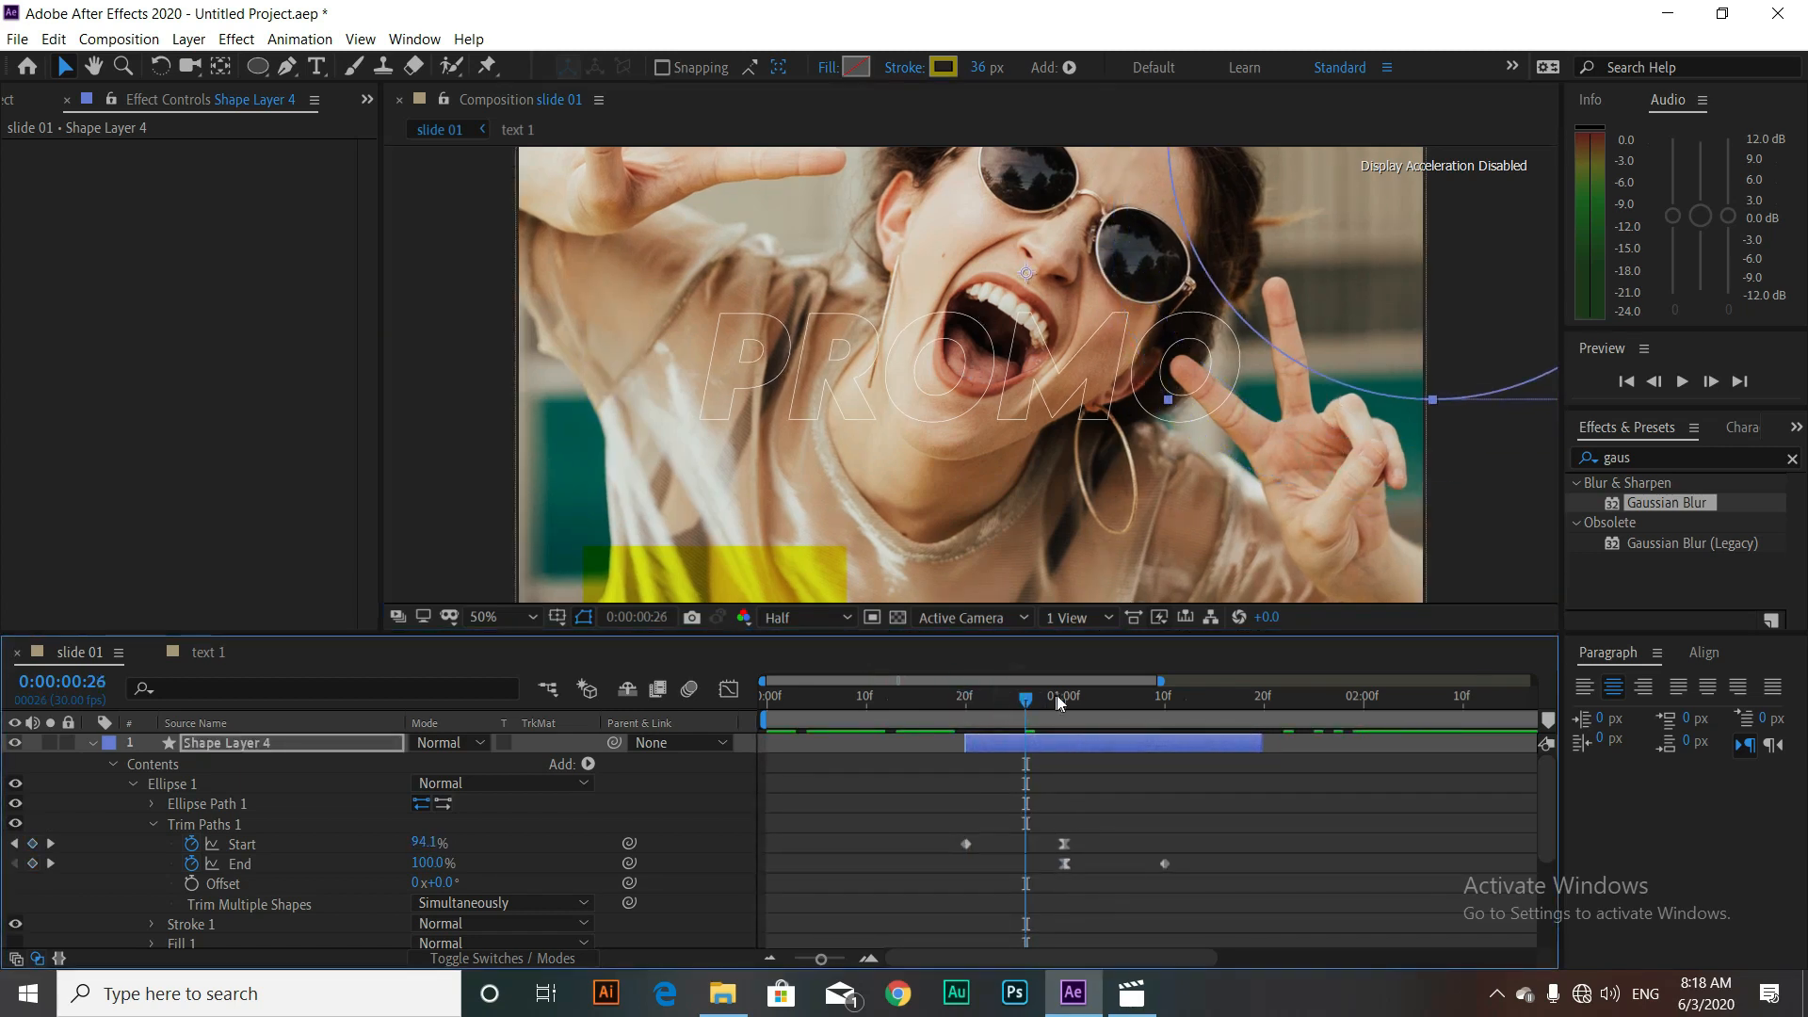
left_click(1124, 699)
left_click(1184, 699)
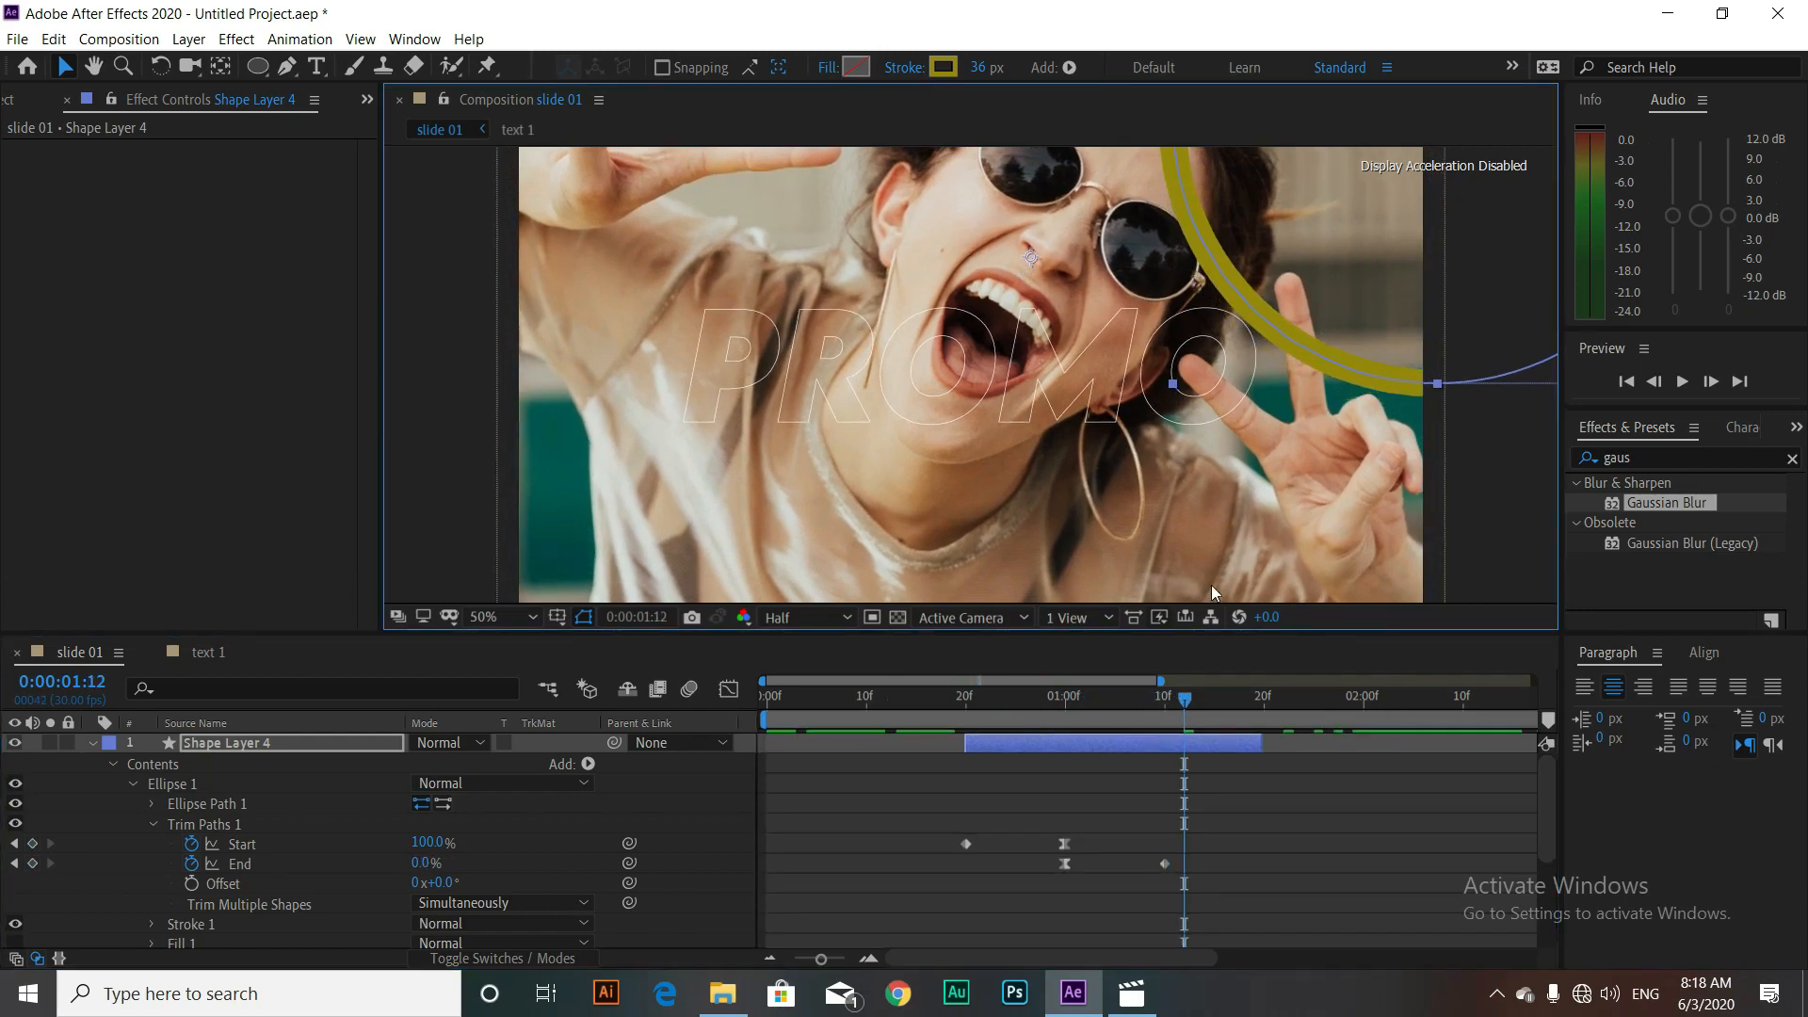
Step: Collapse Shape Layer 4 and set its blending mode to Darken
left_click(93, 746)
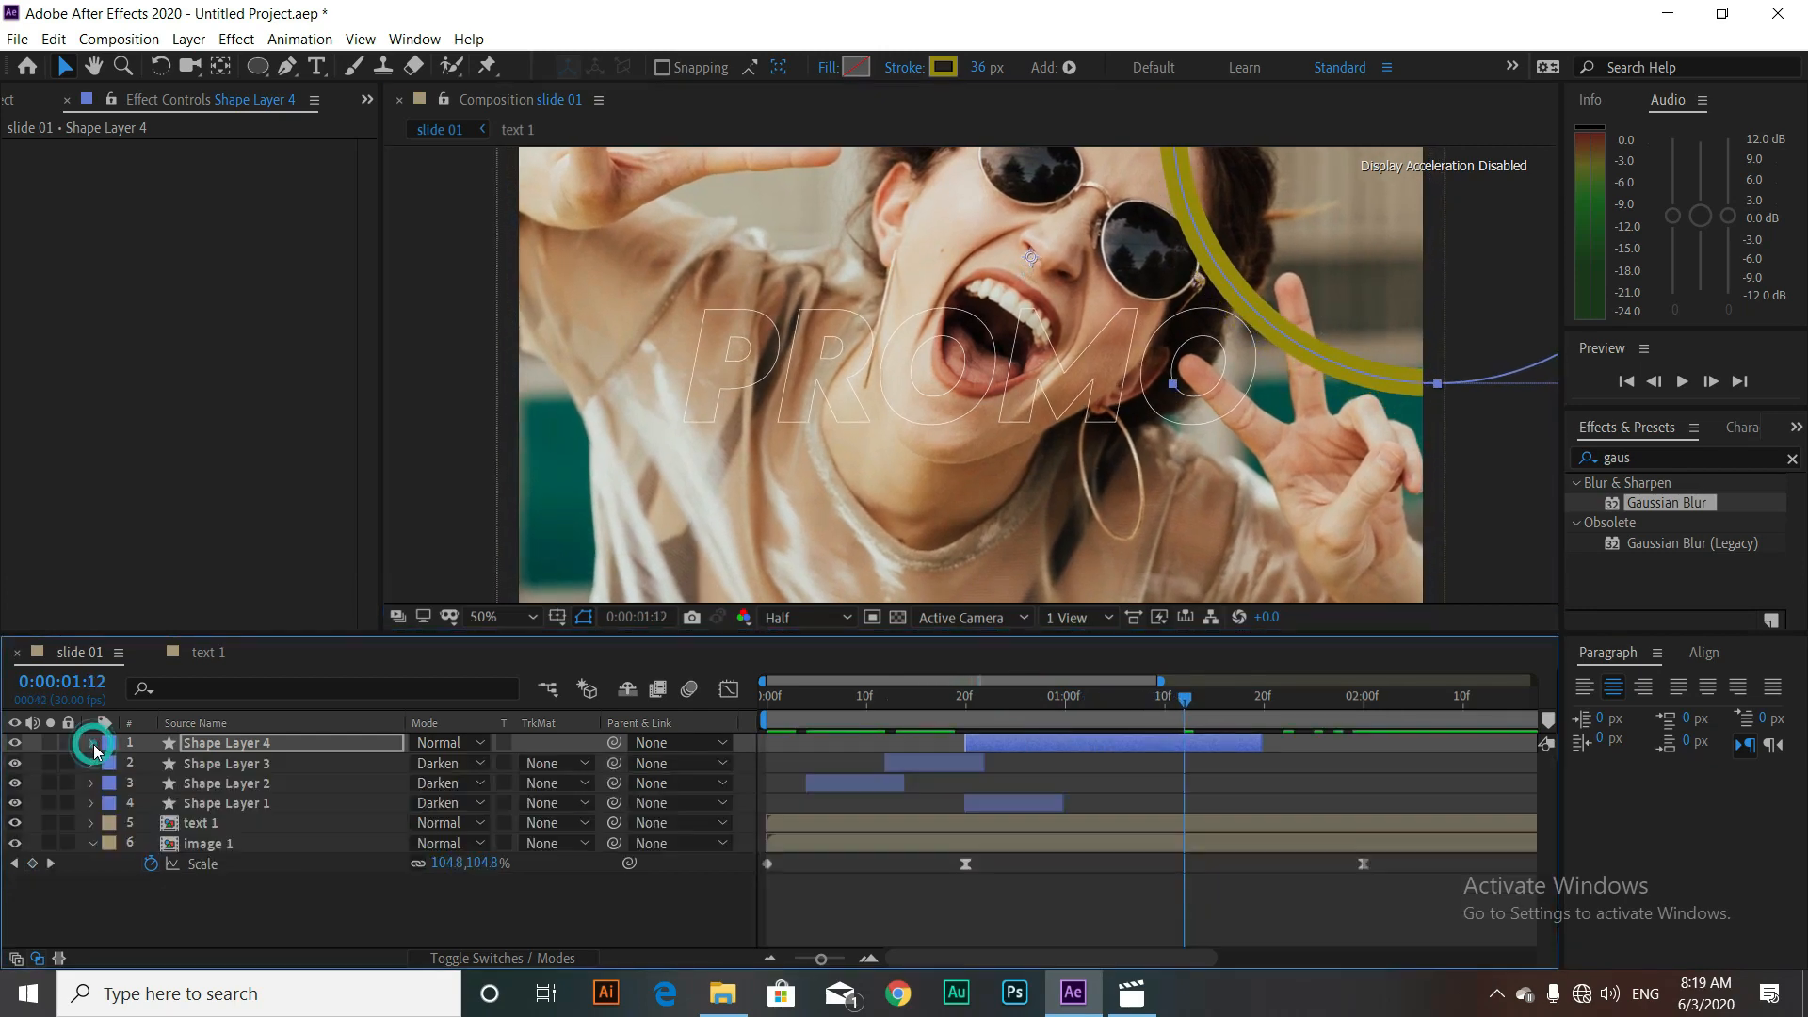
left_click(422, 749)
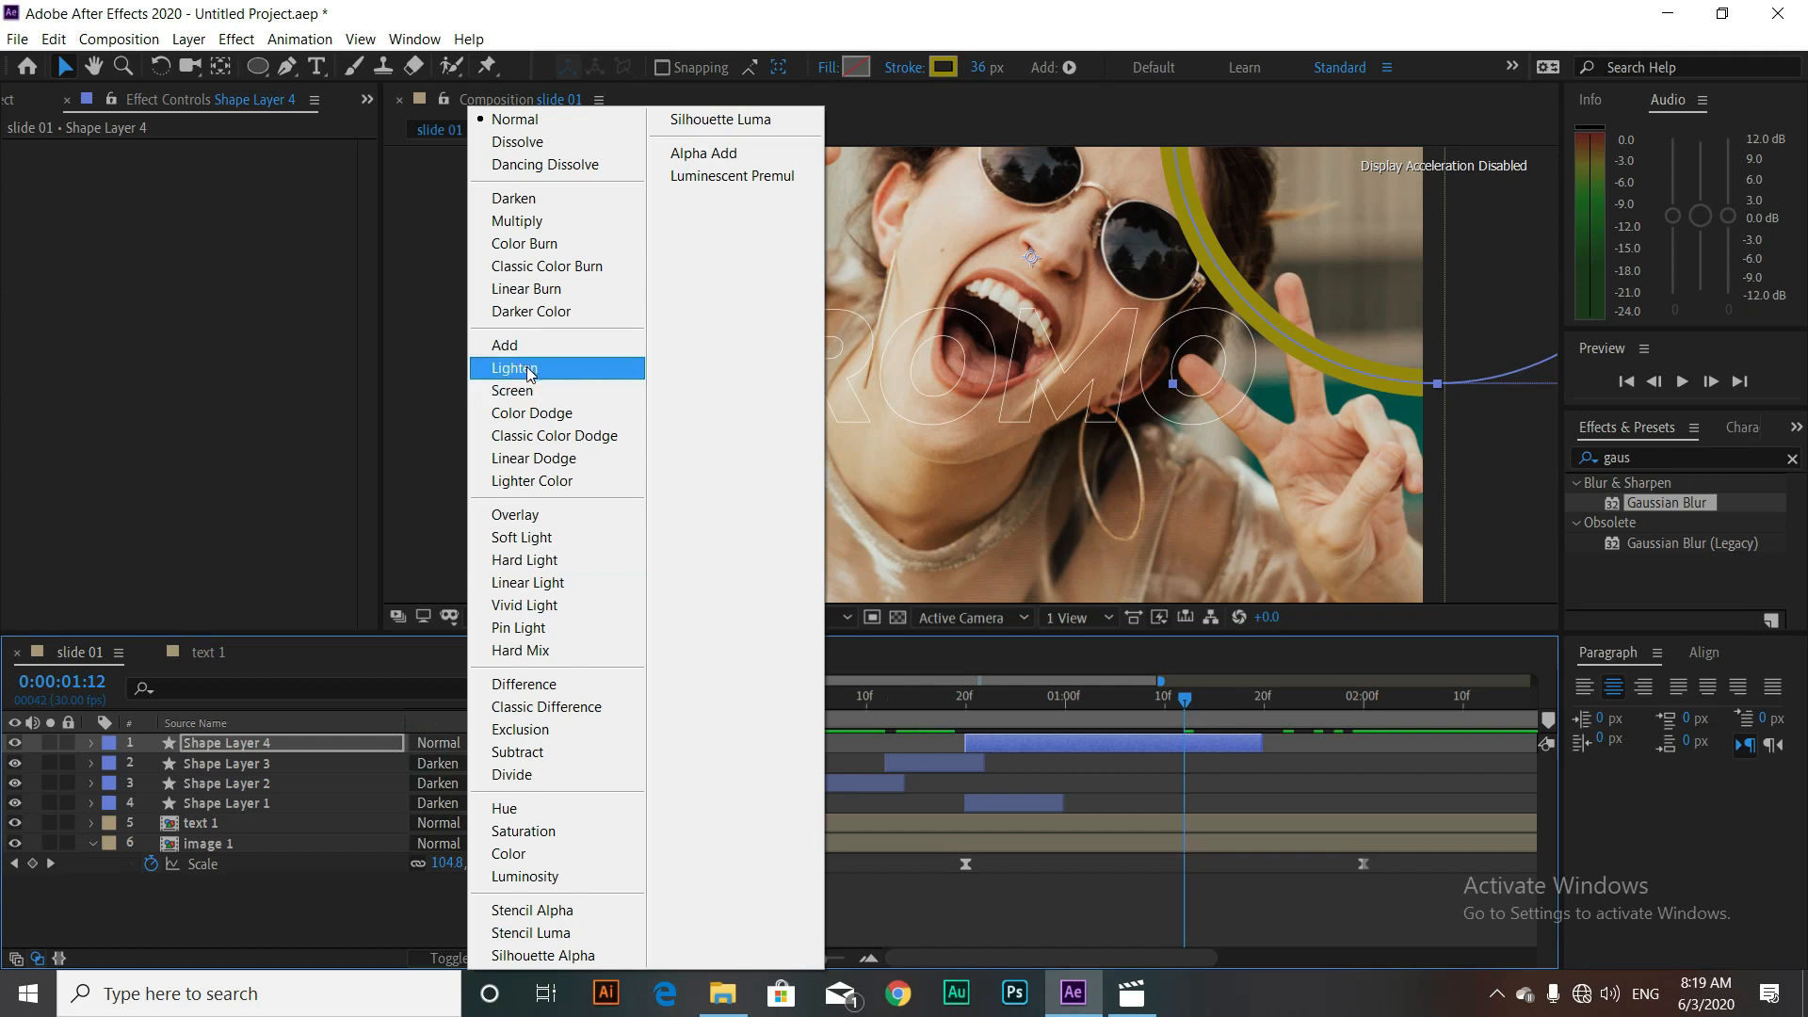
left_click(520, 198)
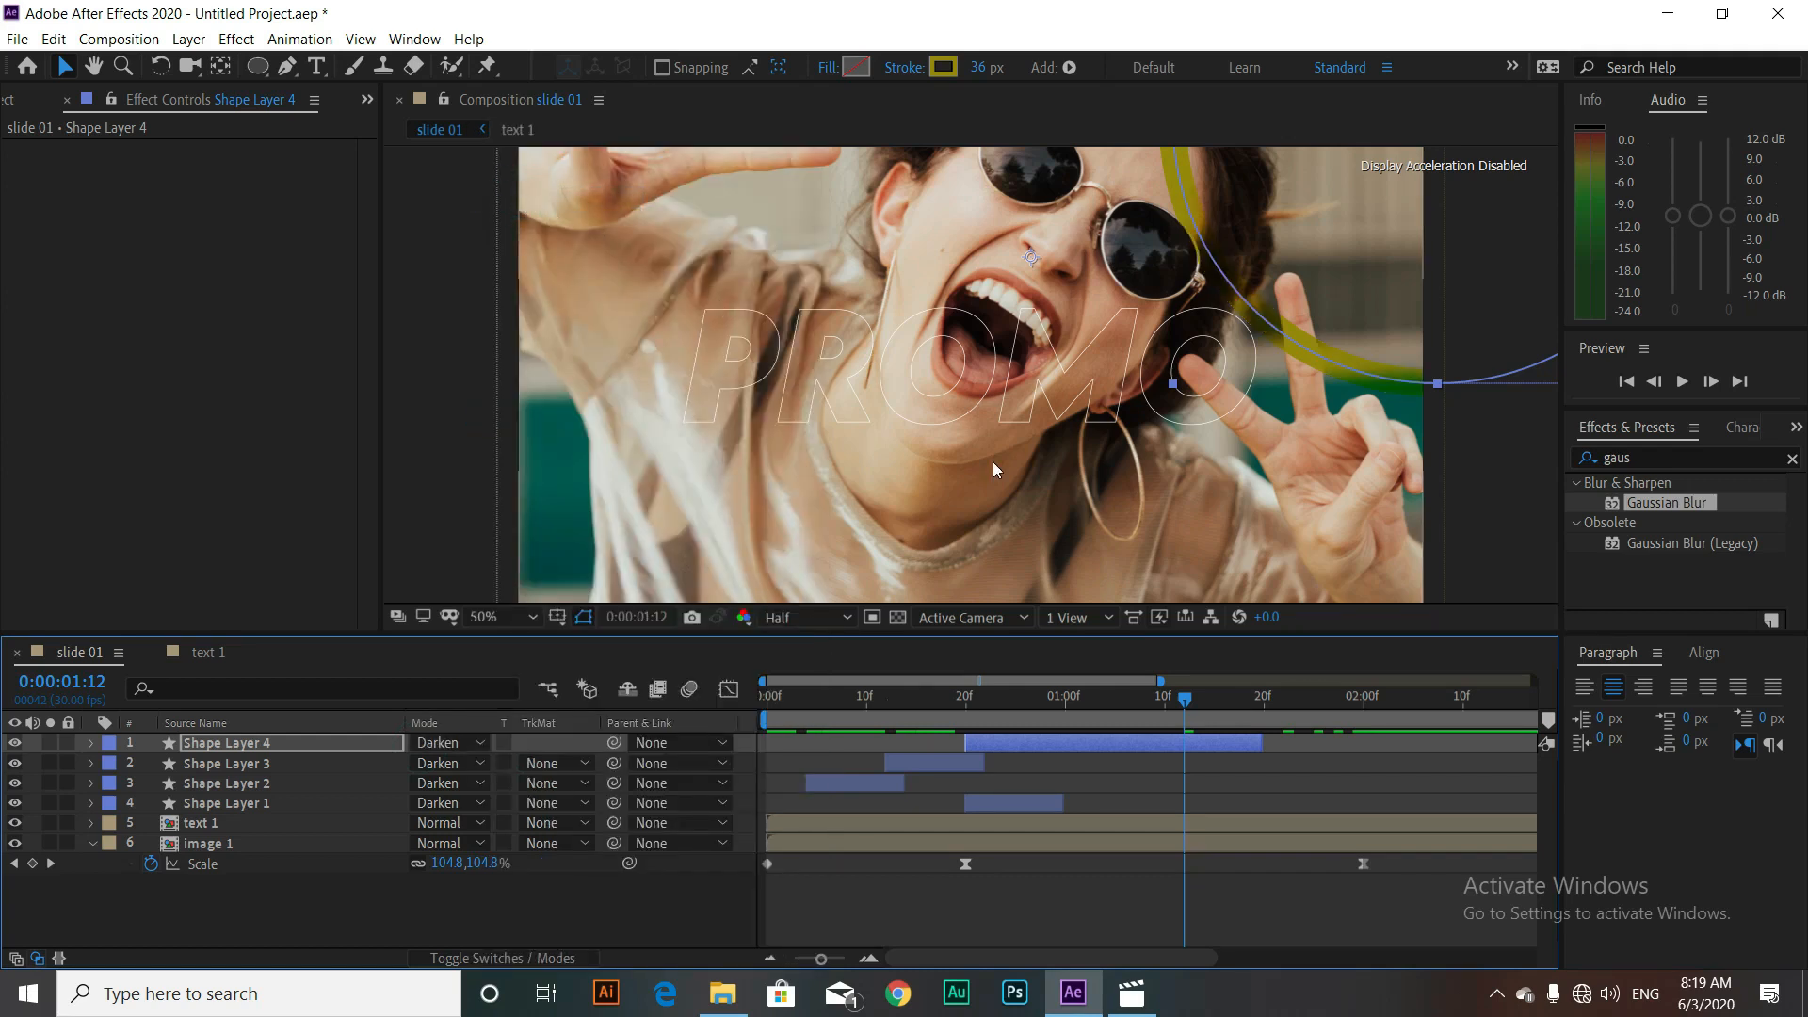
Step: Collapse the image 1 layer and add a white 1920 x 1080 px solid named grid to slide 01
left_click(364, 908)
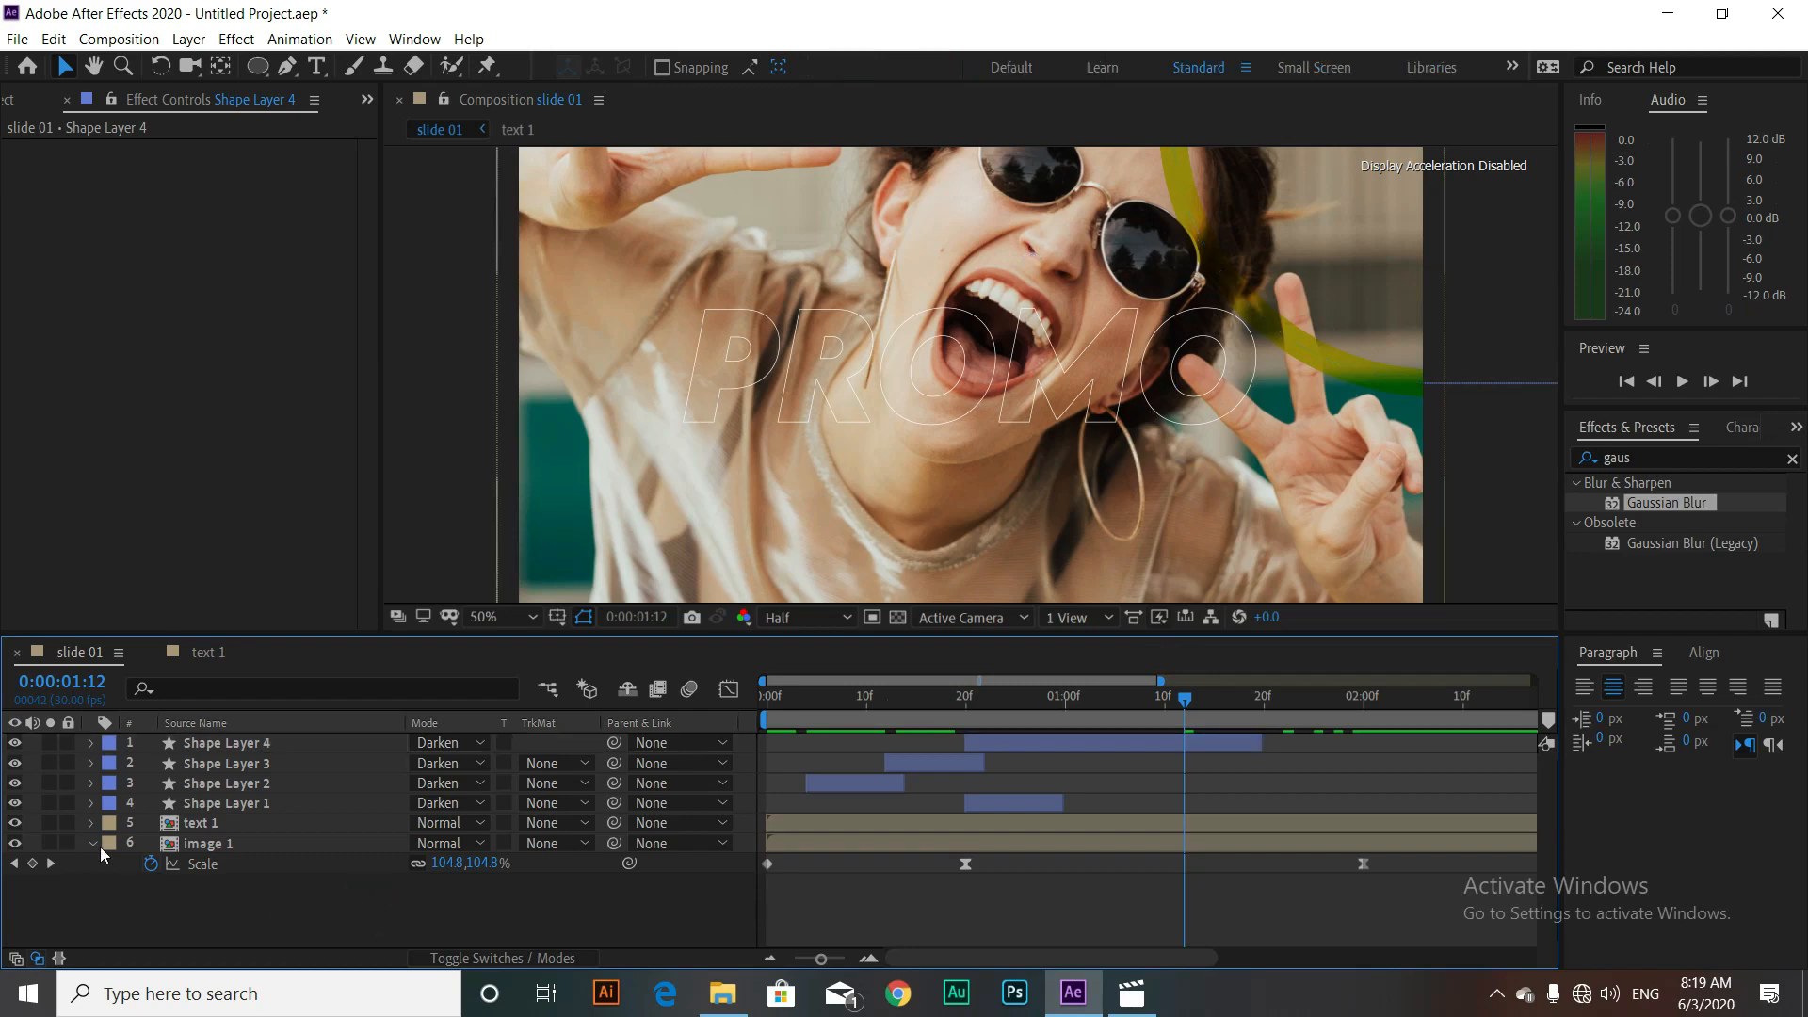
right_click(230, 900)
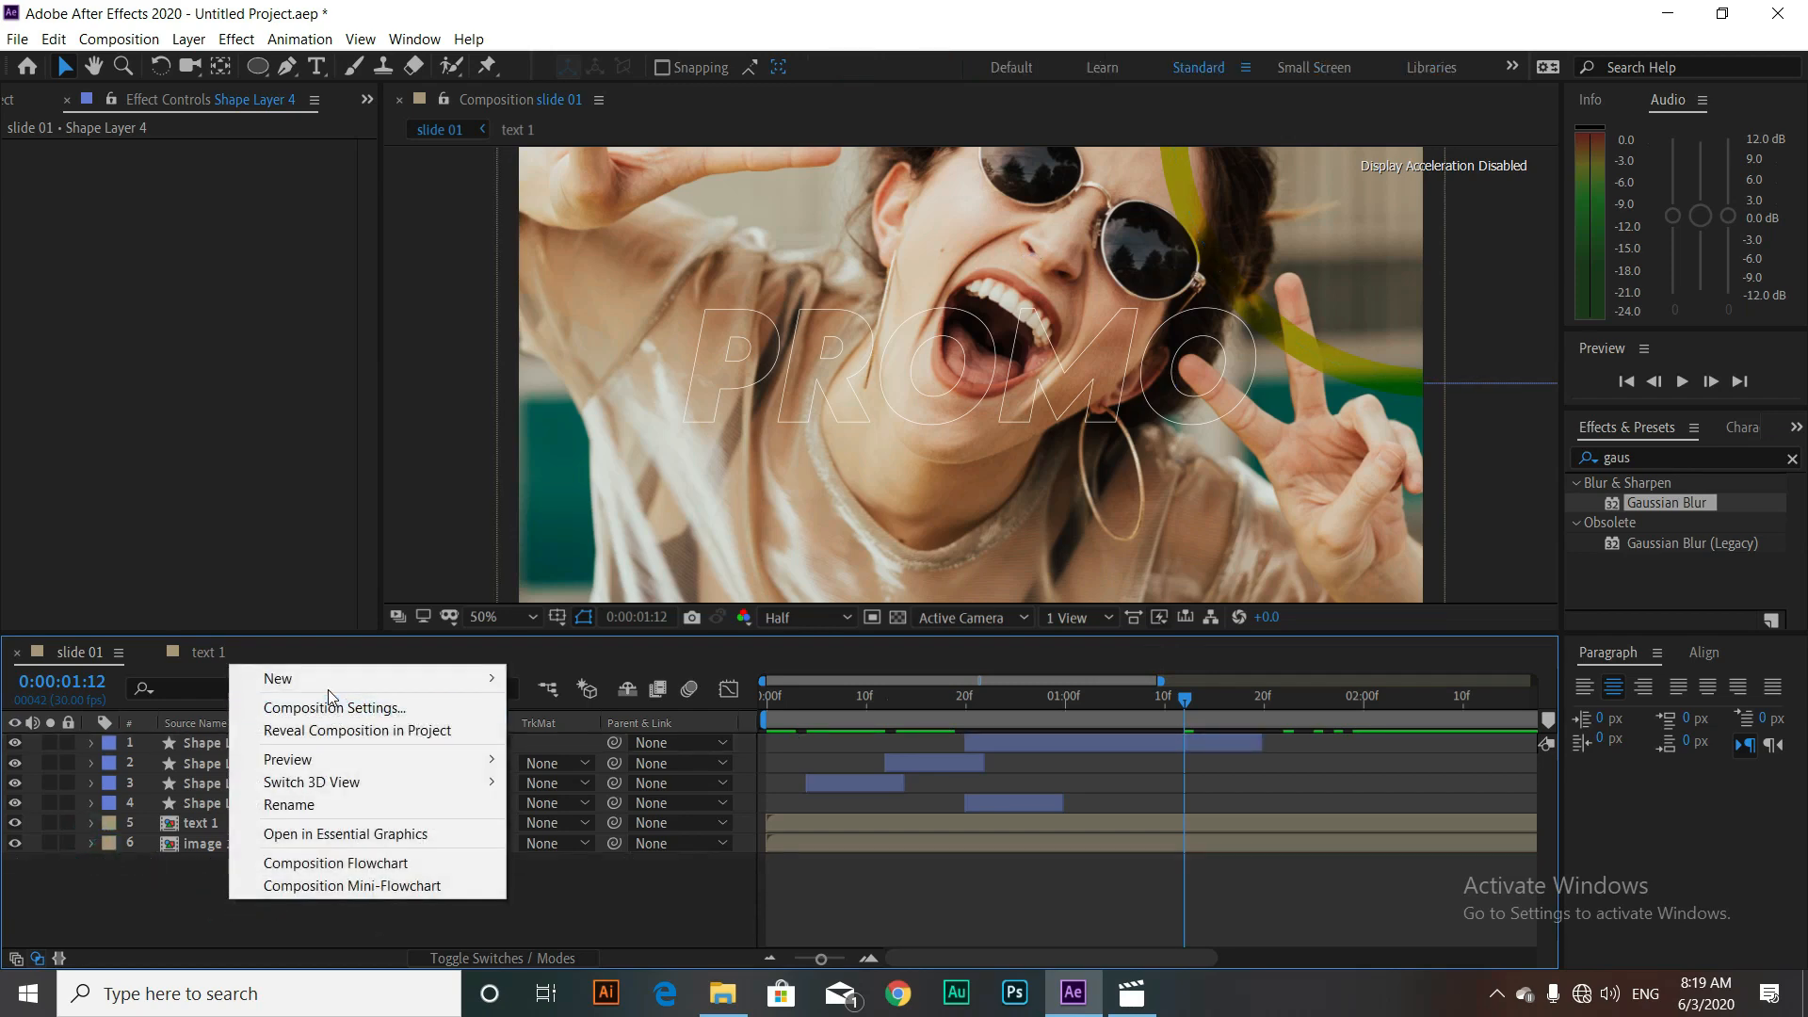
left_click(329, 693)
left_click(618, 735)
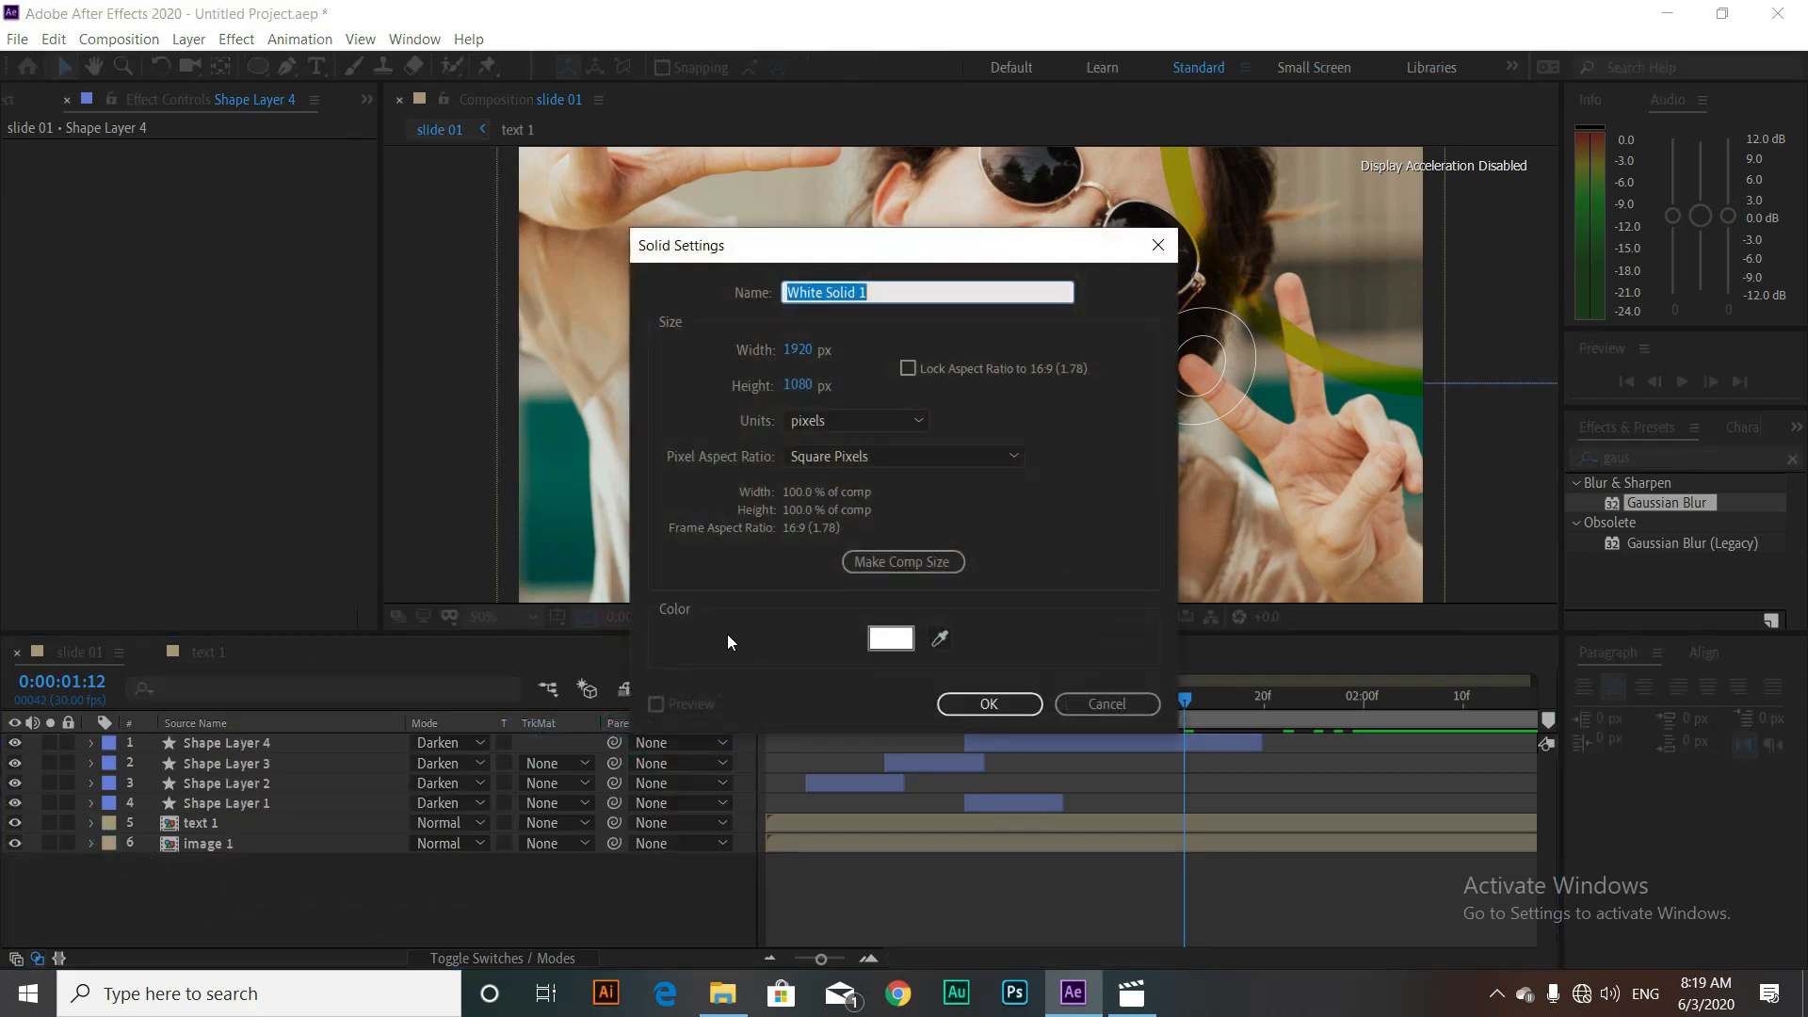
type("grid")
key("Return")
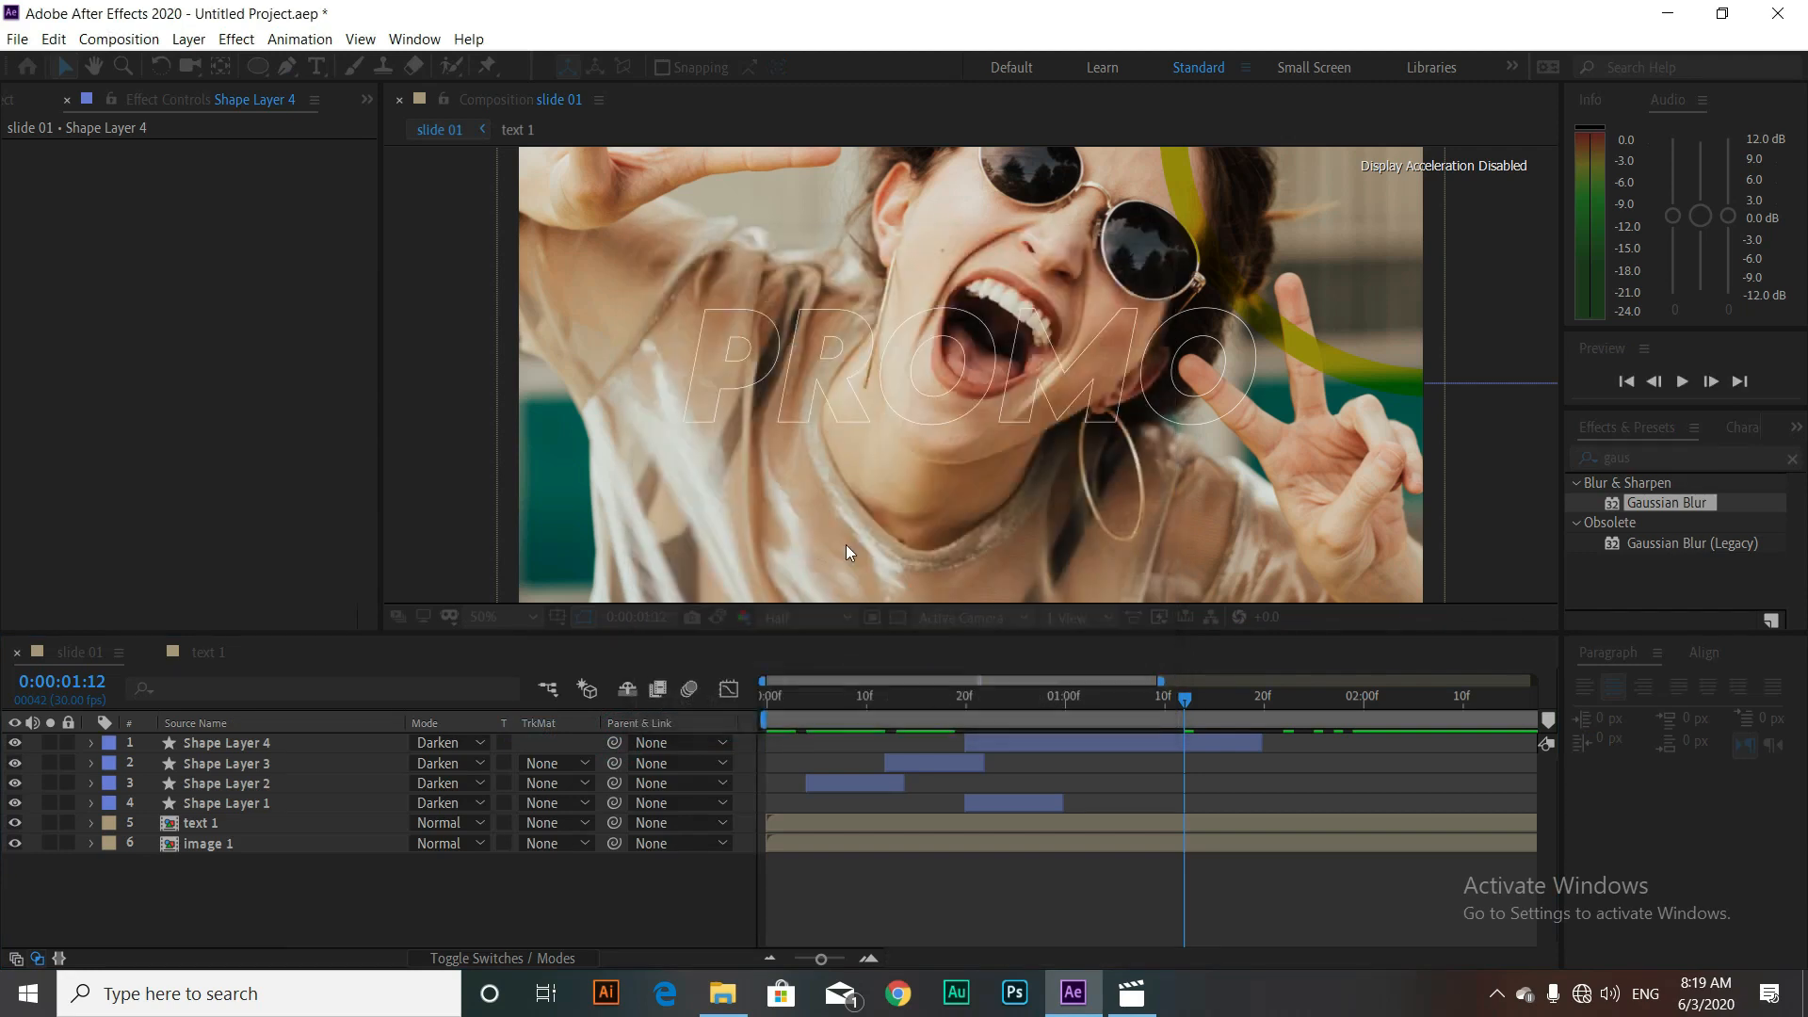
Step: Find the Grid effect from the Generate category and apply it to the grid solid
left_click(1645, 456)
type("grid")
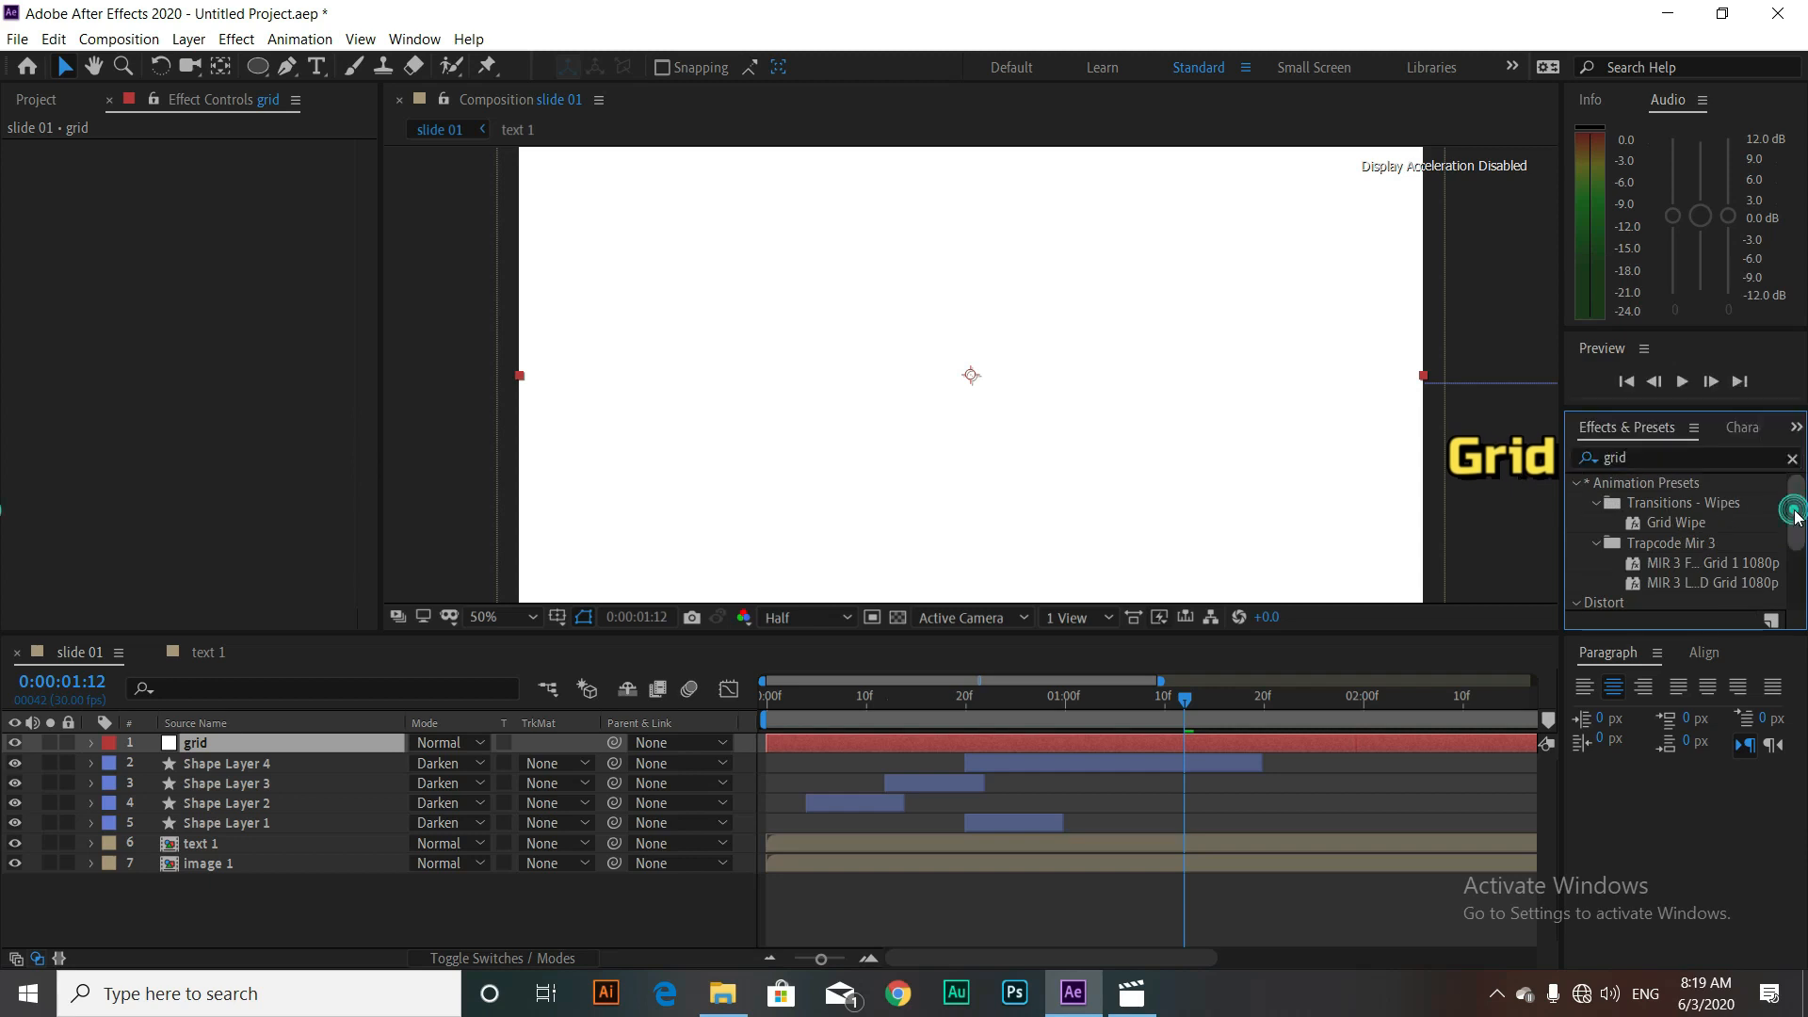
scroll(1695, 546, "down", 3)
double_click(1640, 559)
left_click_drag(1640, 559, 1062, 475)
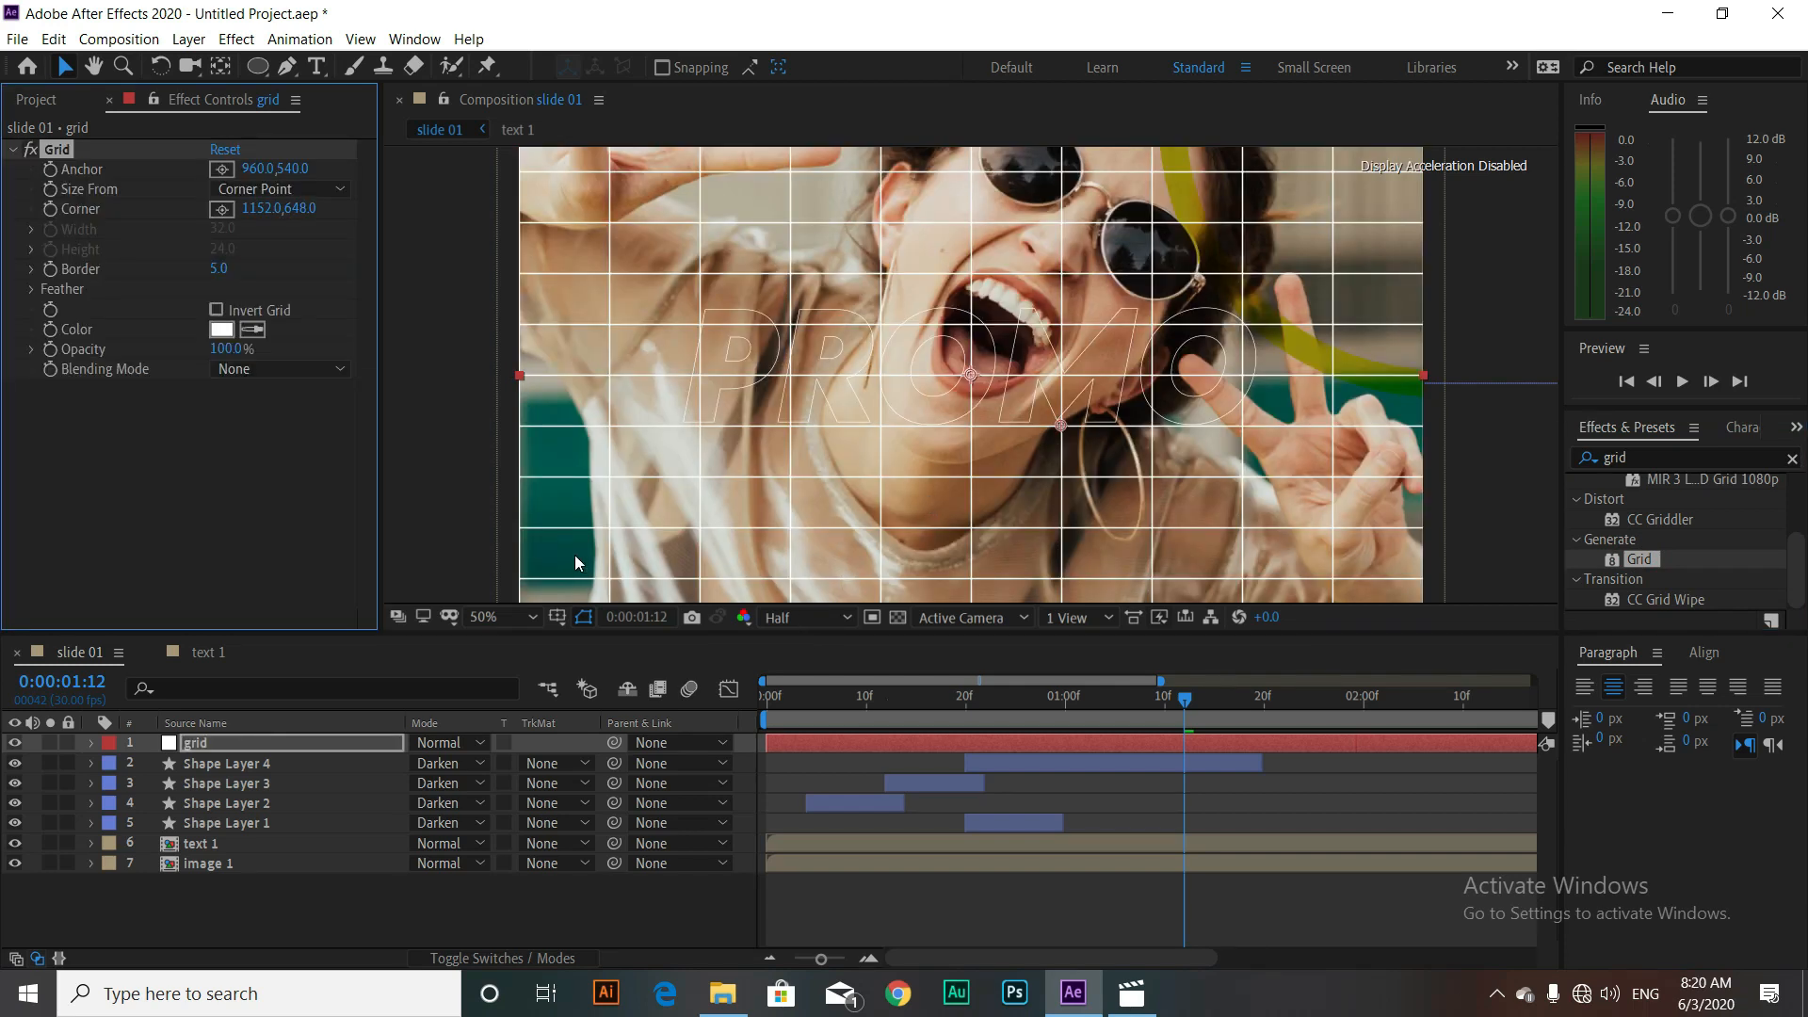
Step: Turn the grid into small white dots by sizing it from Width Slider with width 59.9 and border 52, inverted
left_click(499, 617)
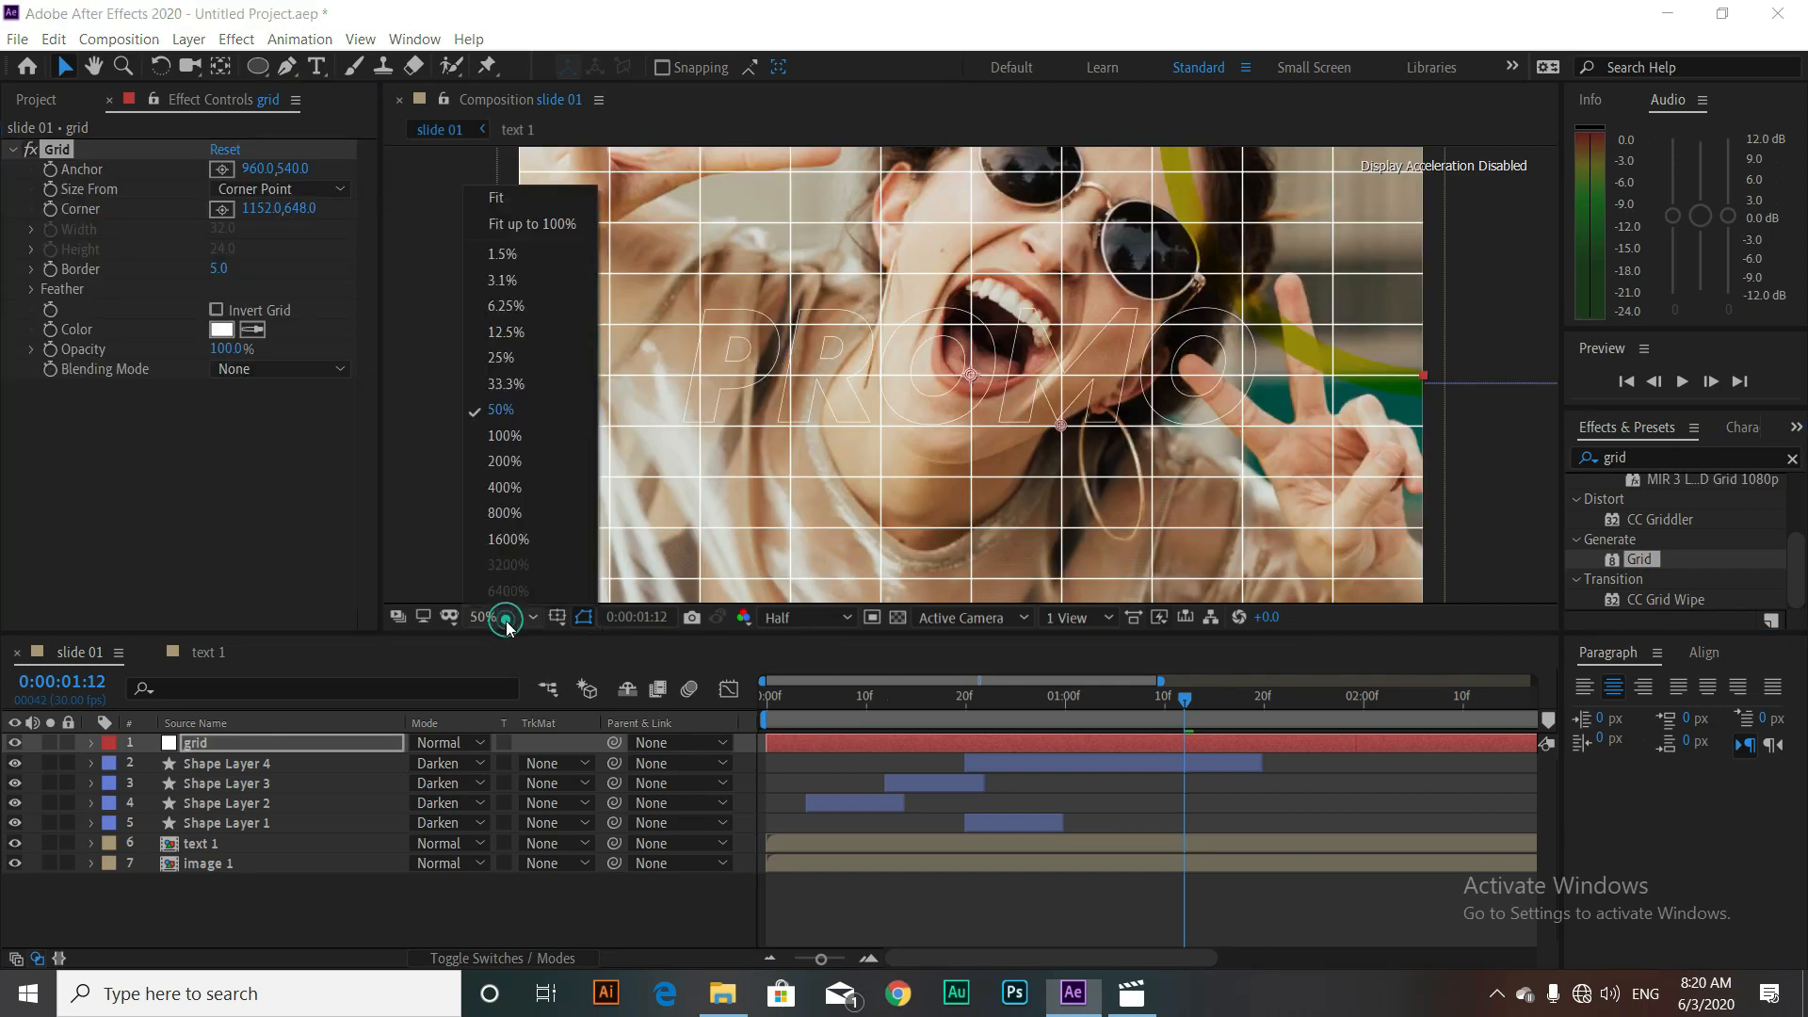
left_click(501, 202)
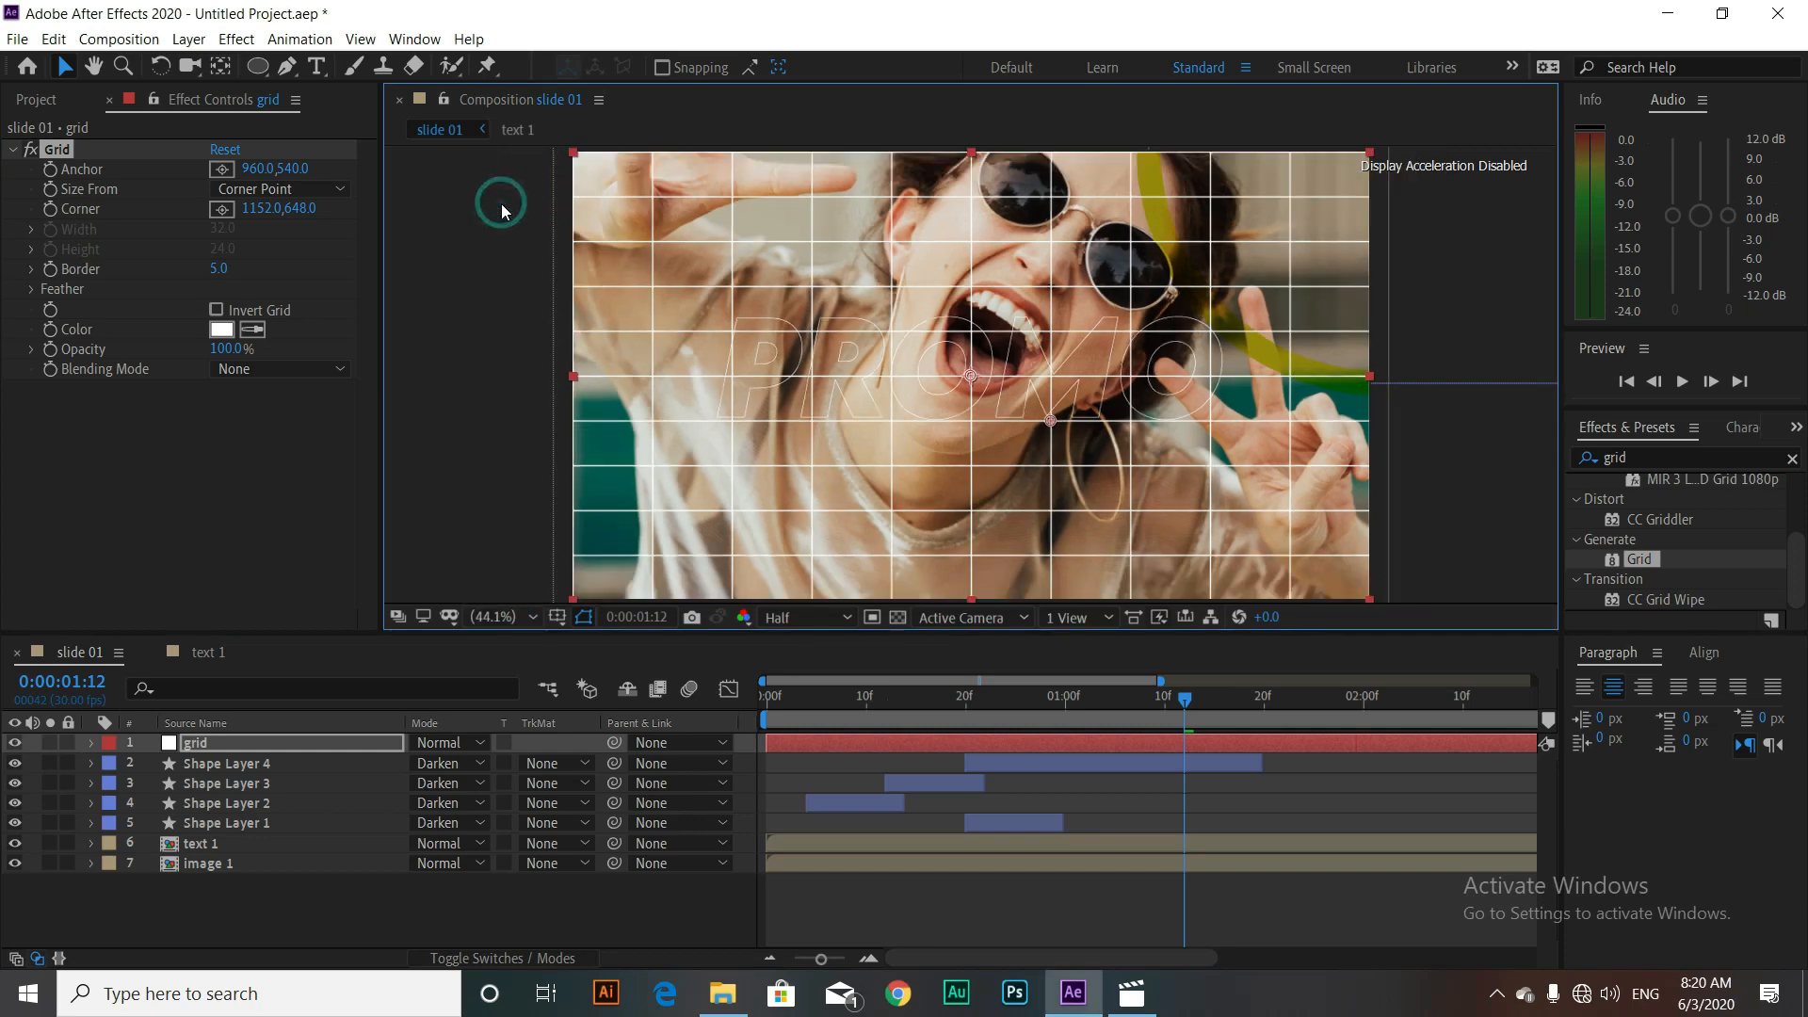
left_click(271, 191)
left_click(292, 236)
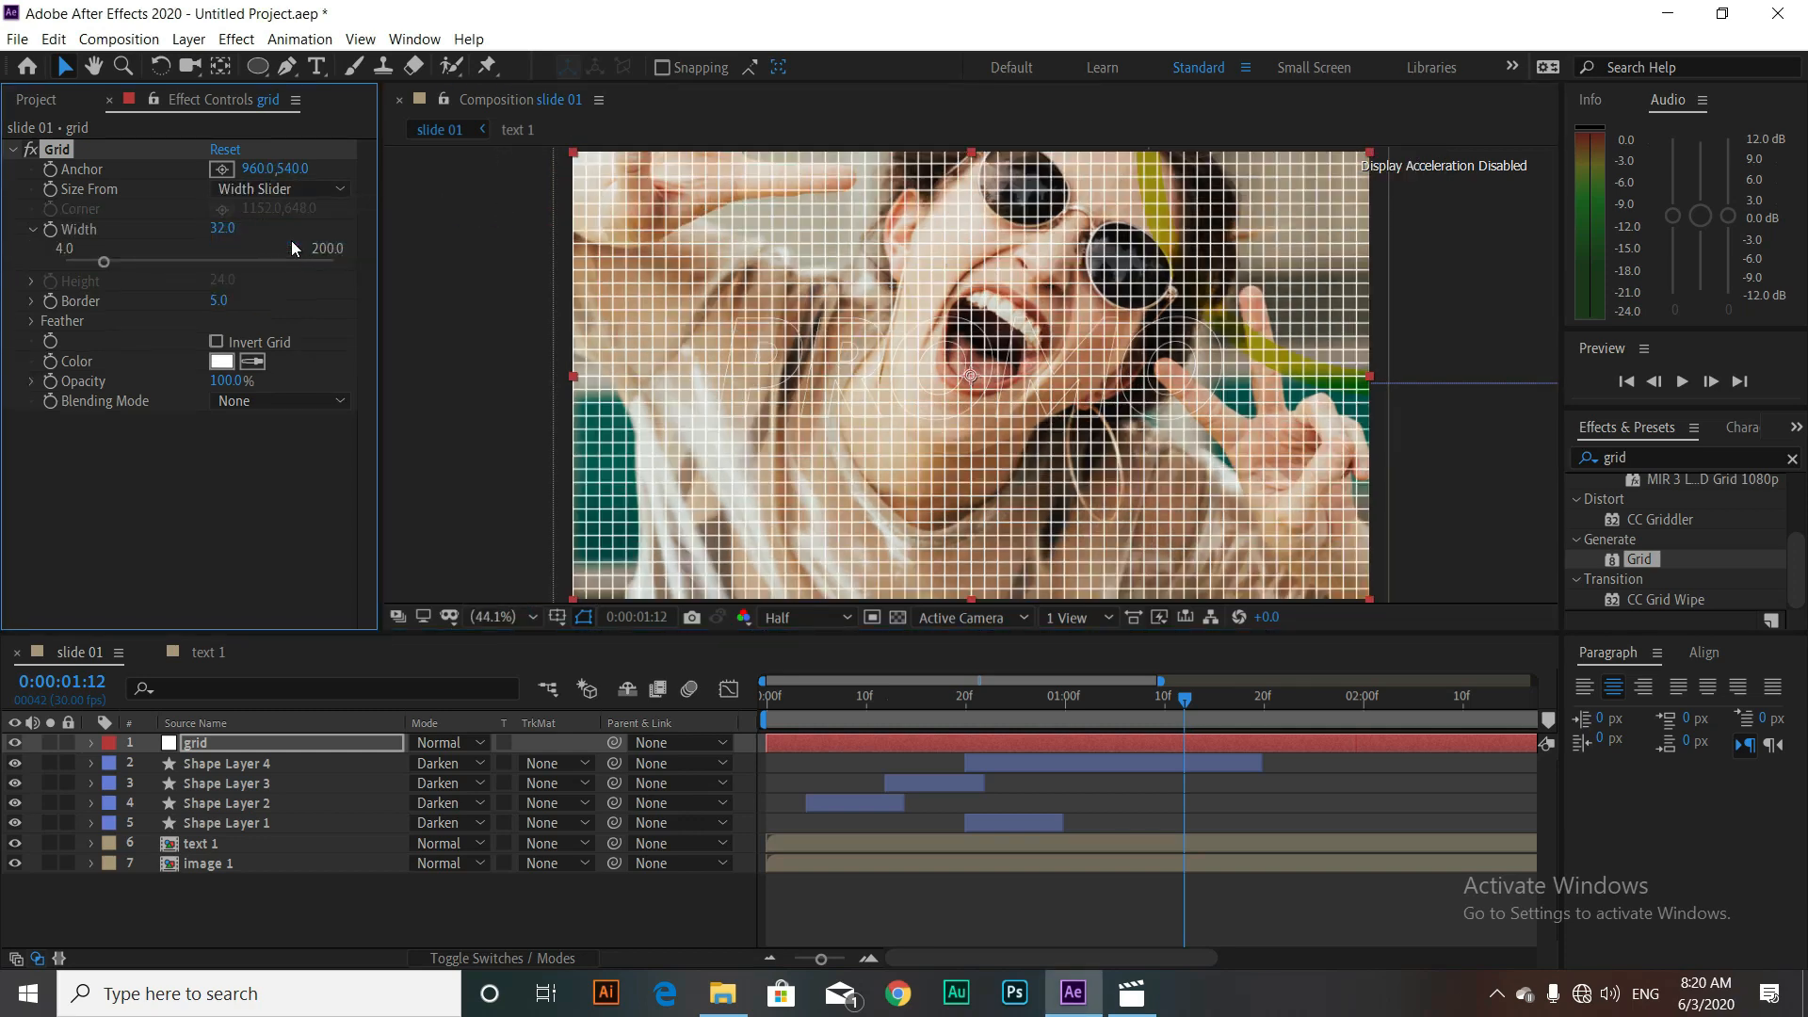
left_click(163, 261)
left_click_drag(162, 263, 272, 307)
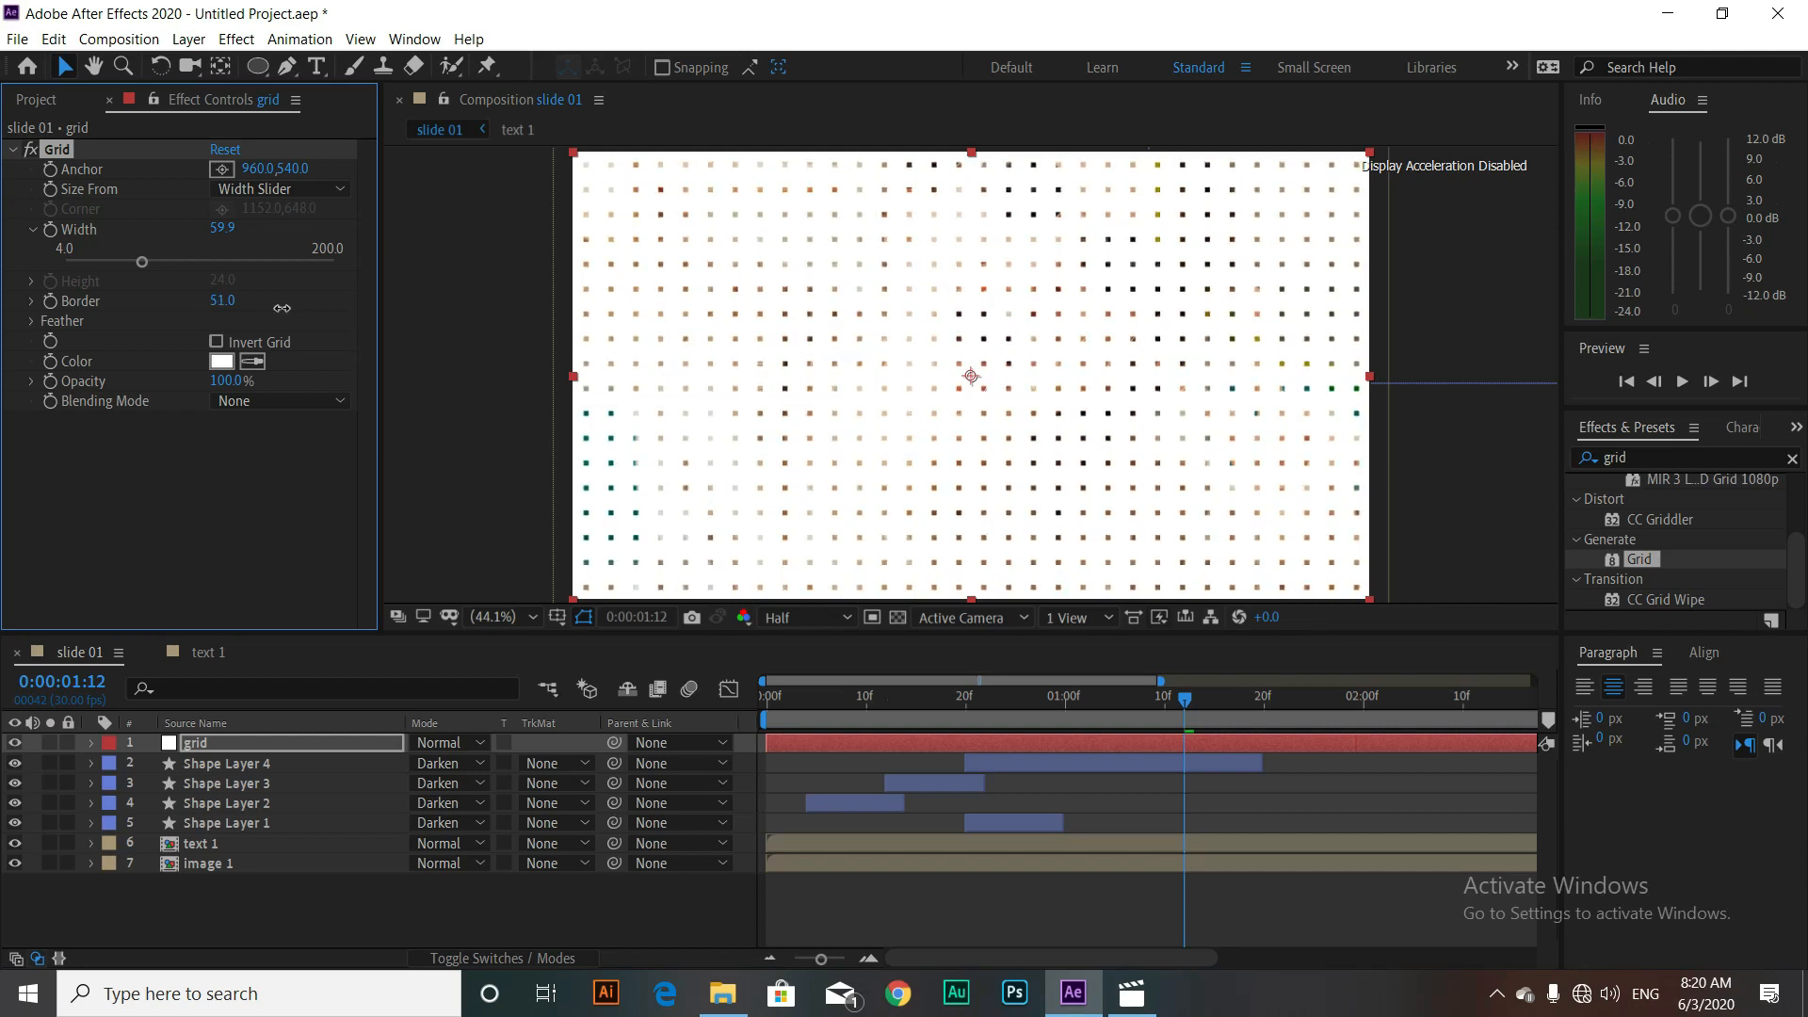
left_click(215, 341)
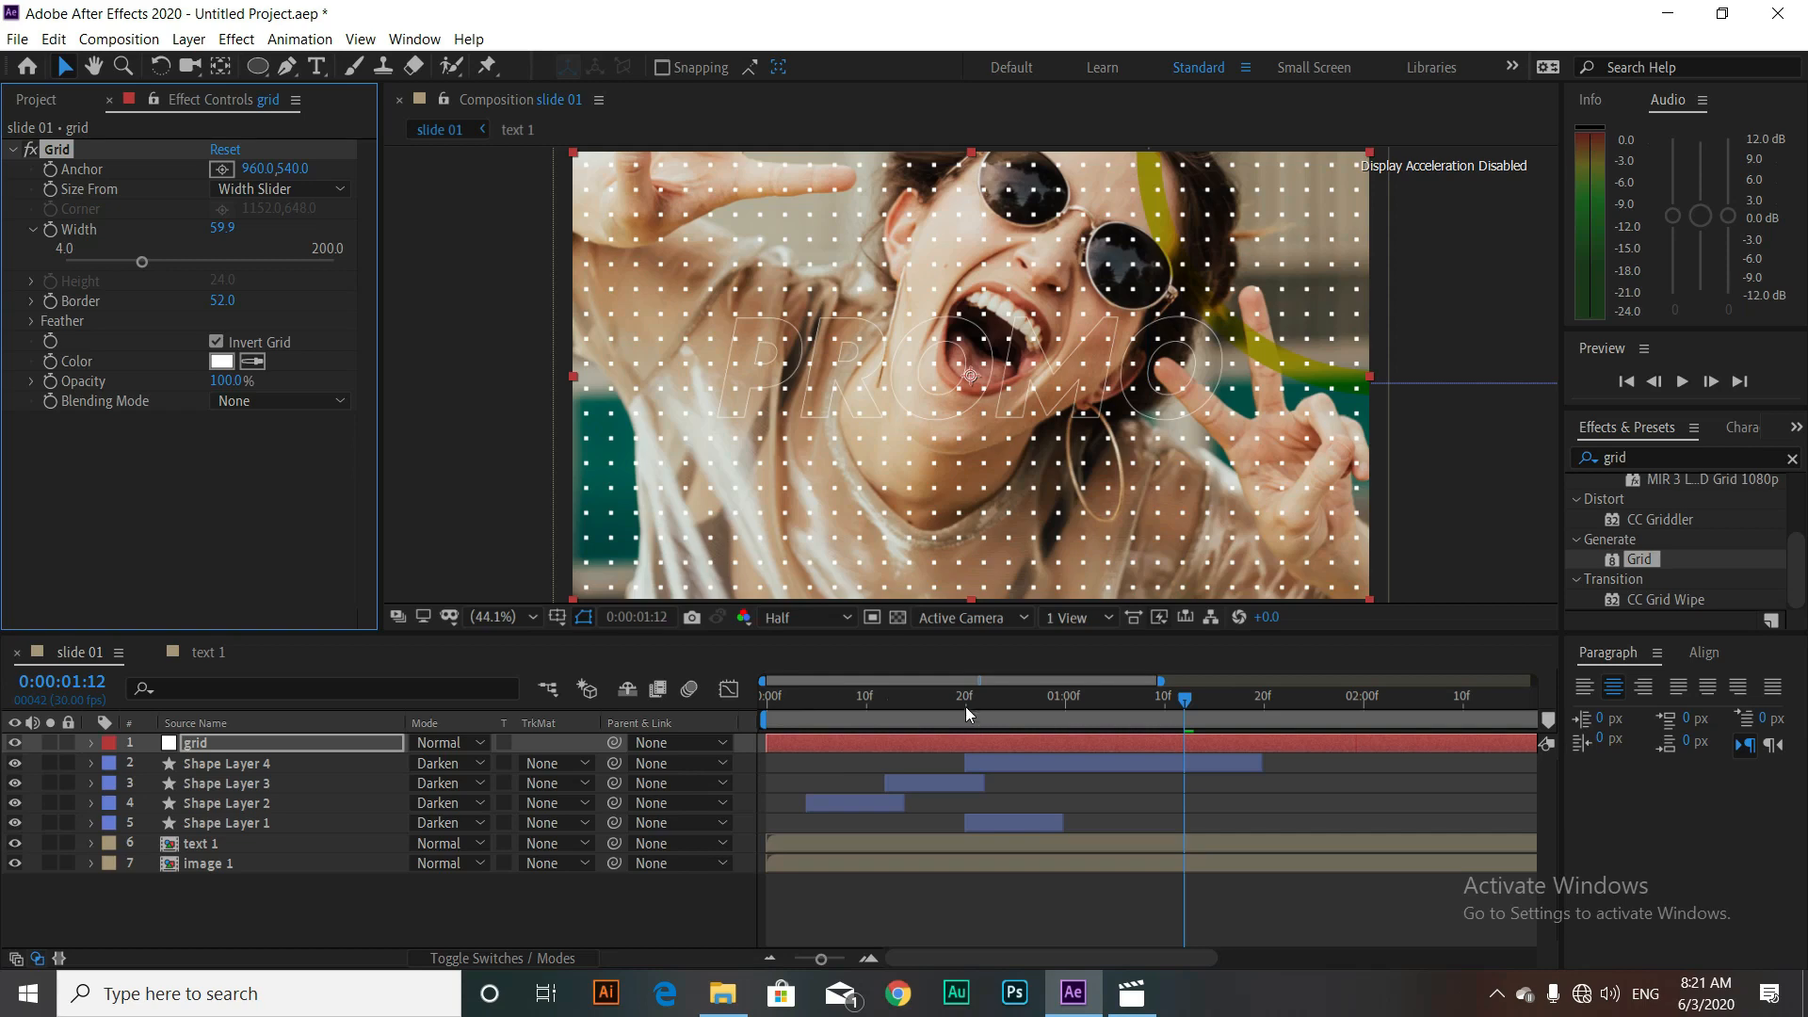
Step: Trim and shift the grid layer to span about 0:00:00:08 to 0:00:00:20, and set the grid border to 54
left_click(913, 710)
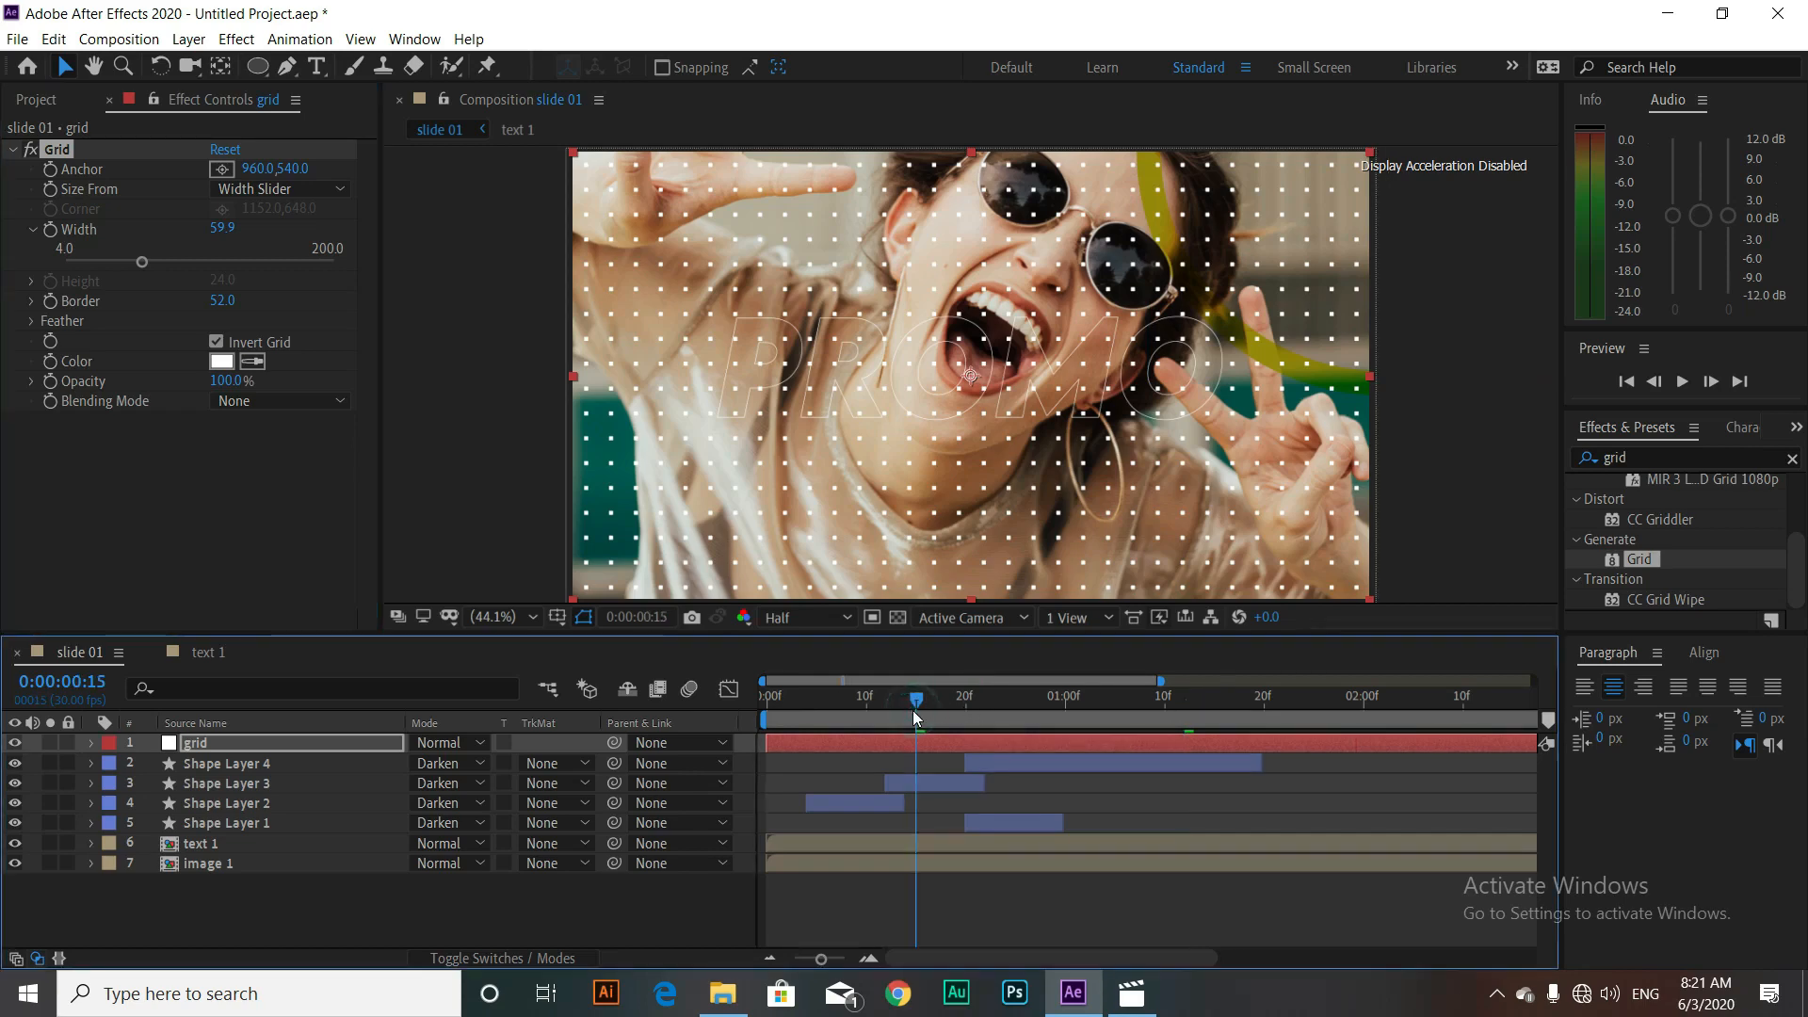
key("ctrl+shift+d")
key("Delete")
left_click(861, 742)
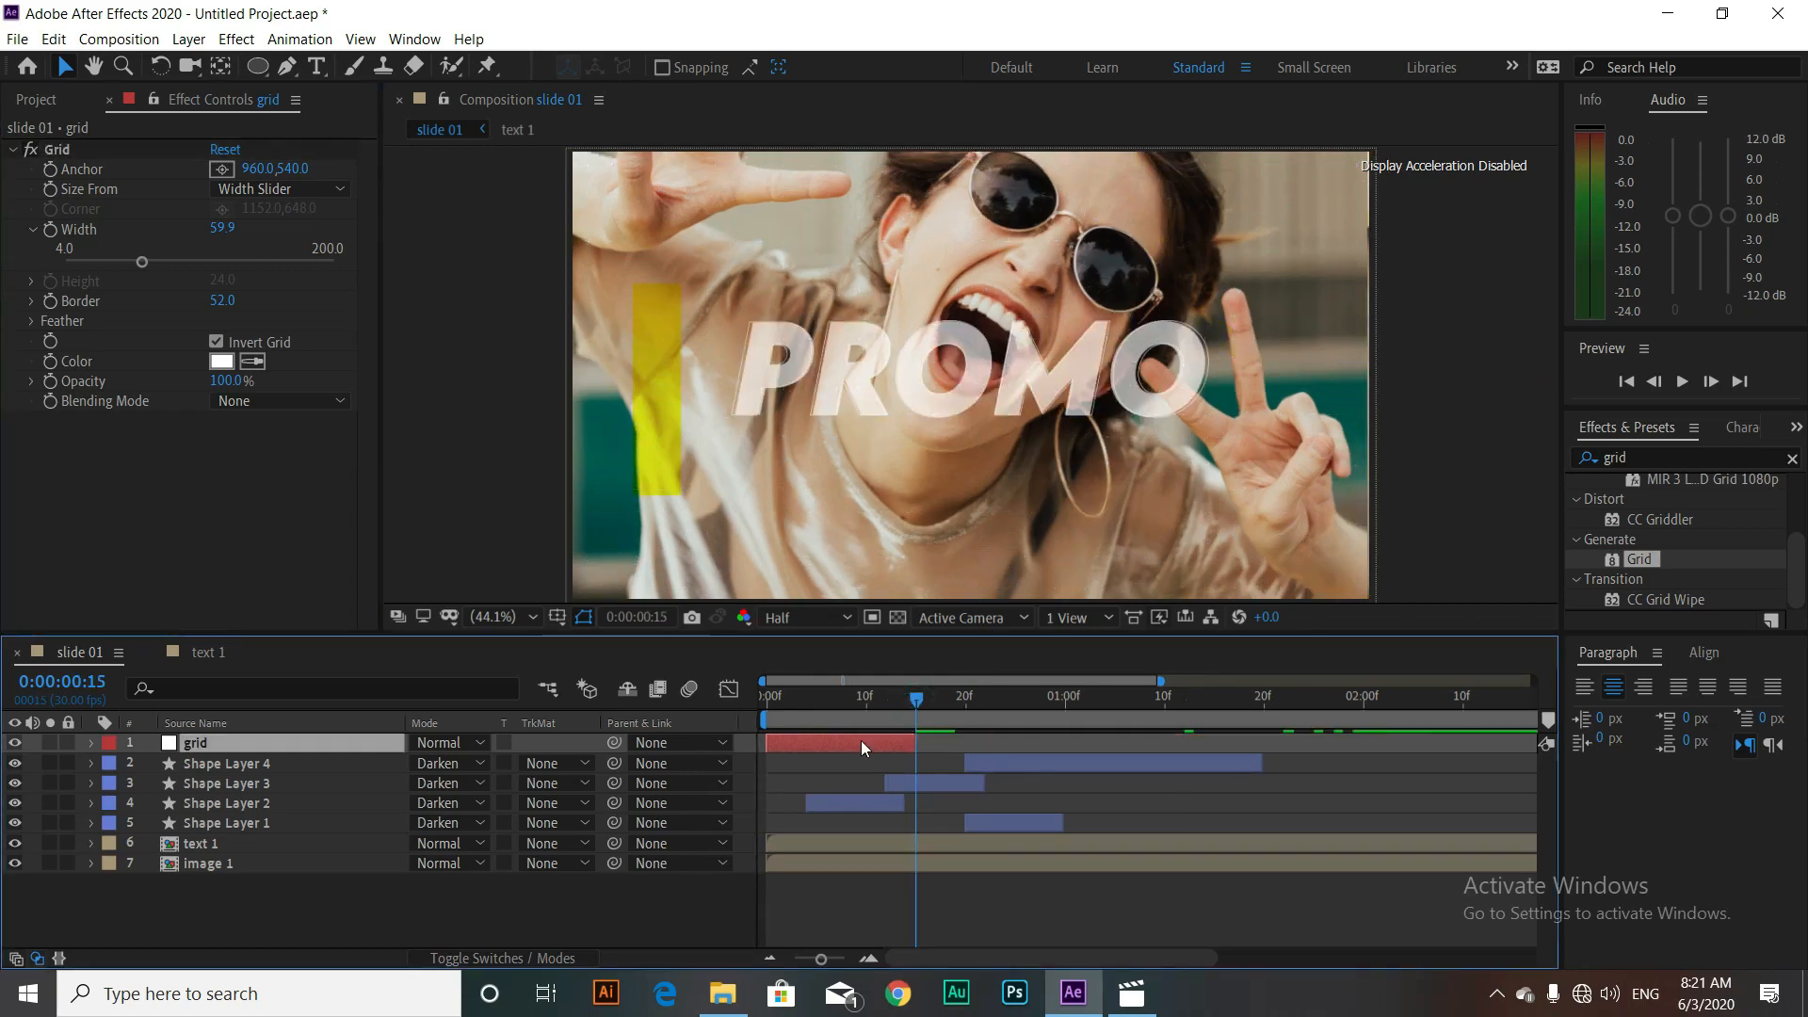
left_click_drag(855, 741, 936, 702)
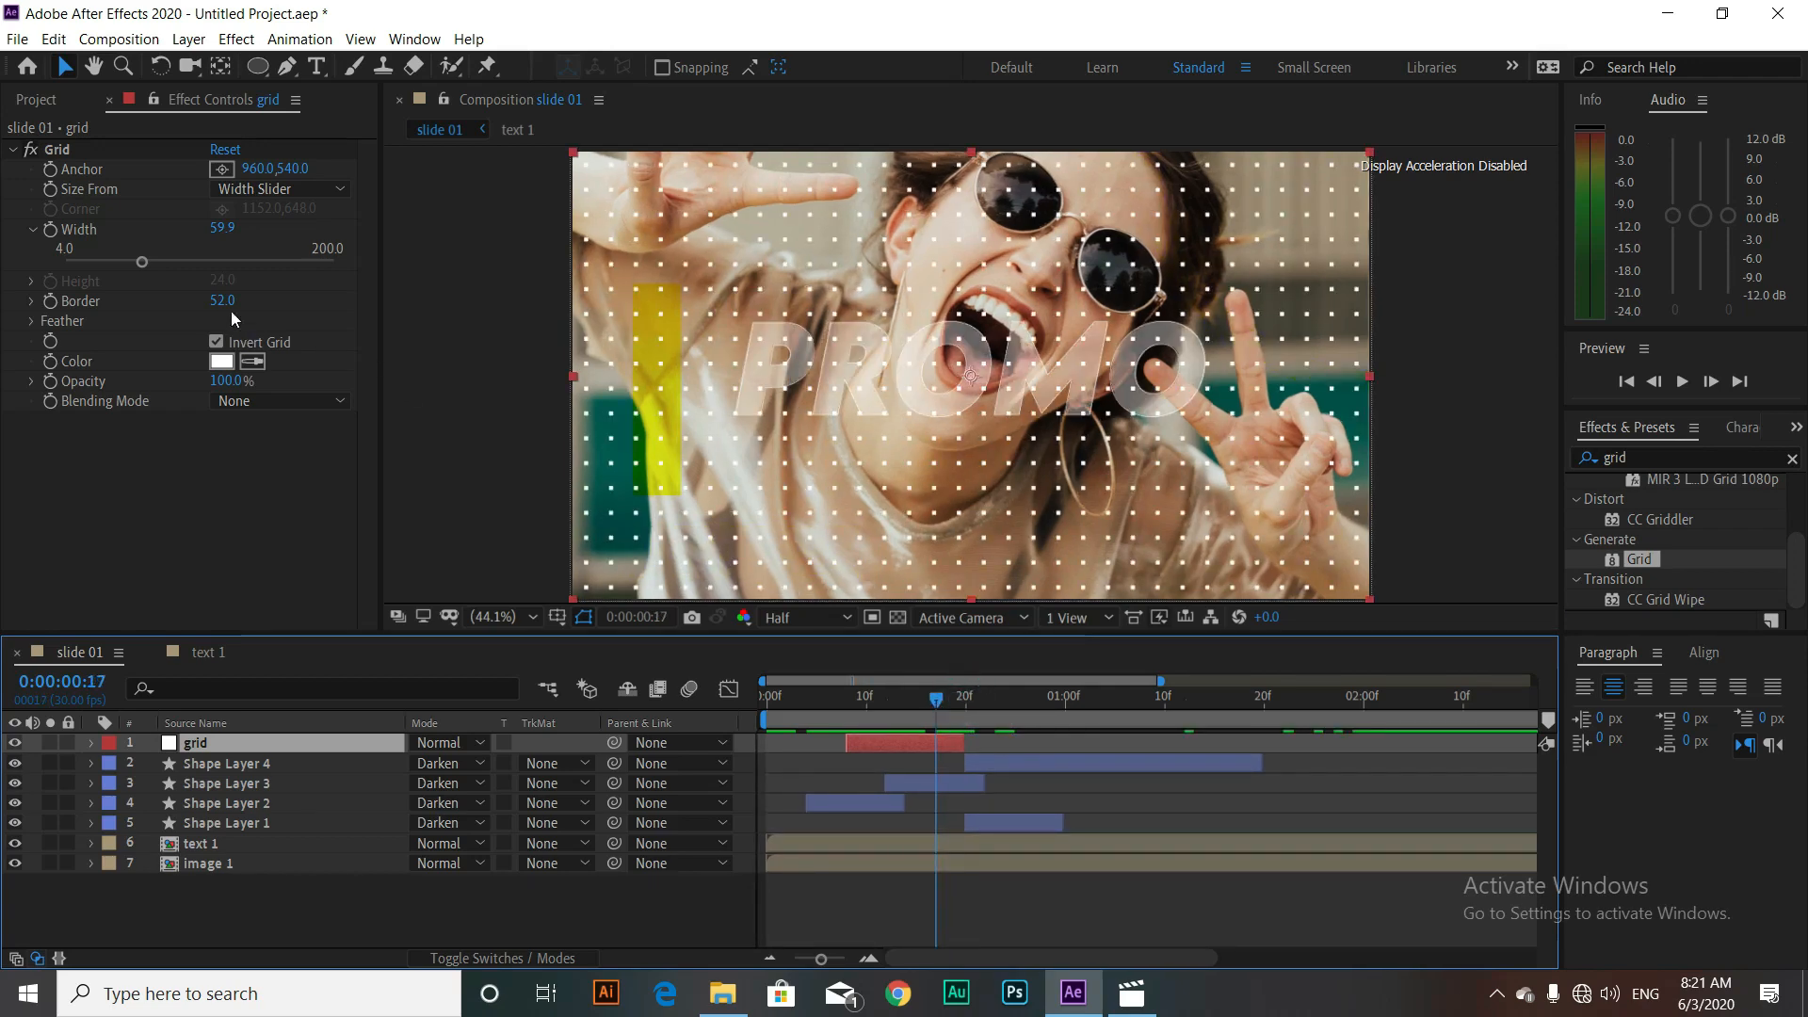
left_click_drag(223, 300, 222, 301)
Step: Add an adjustment layer above all other layers and apply the Curves color correction effect to it
right_click(523, 901)
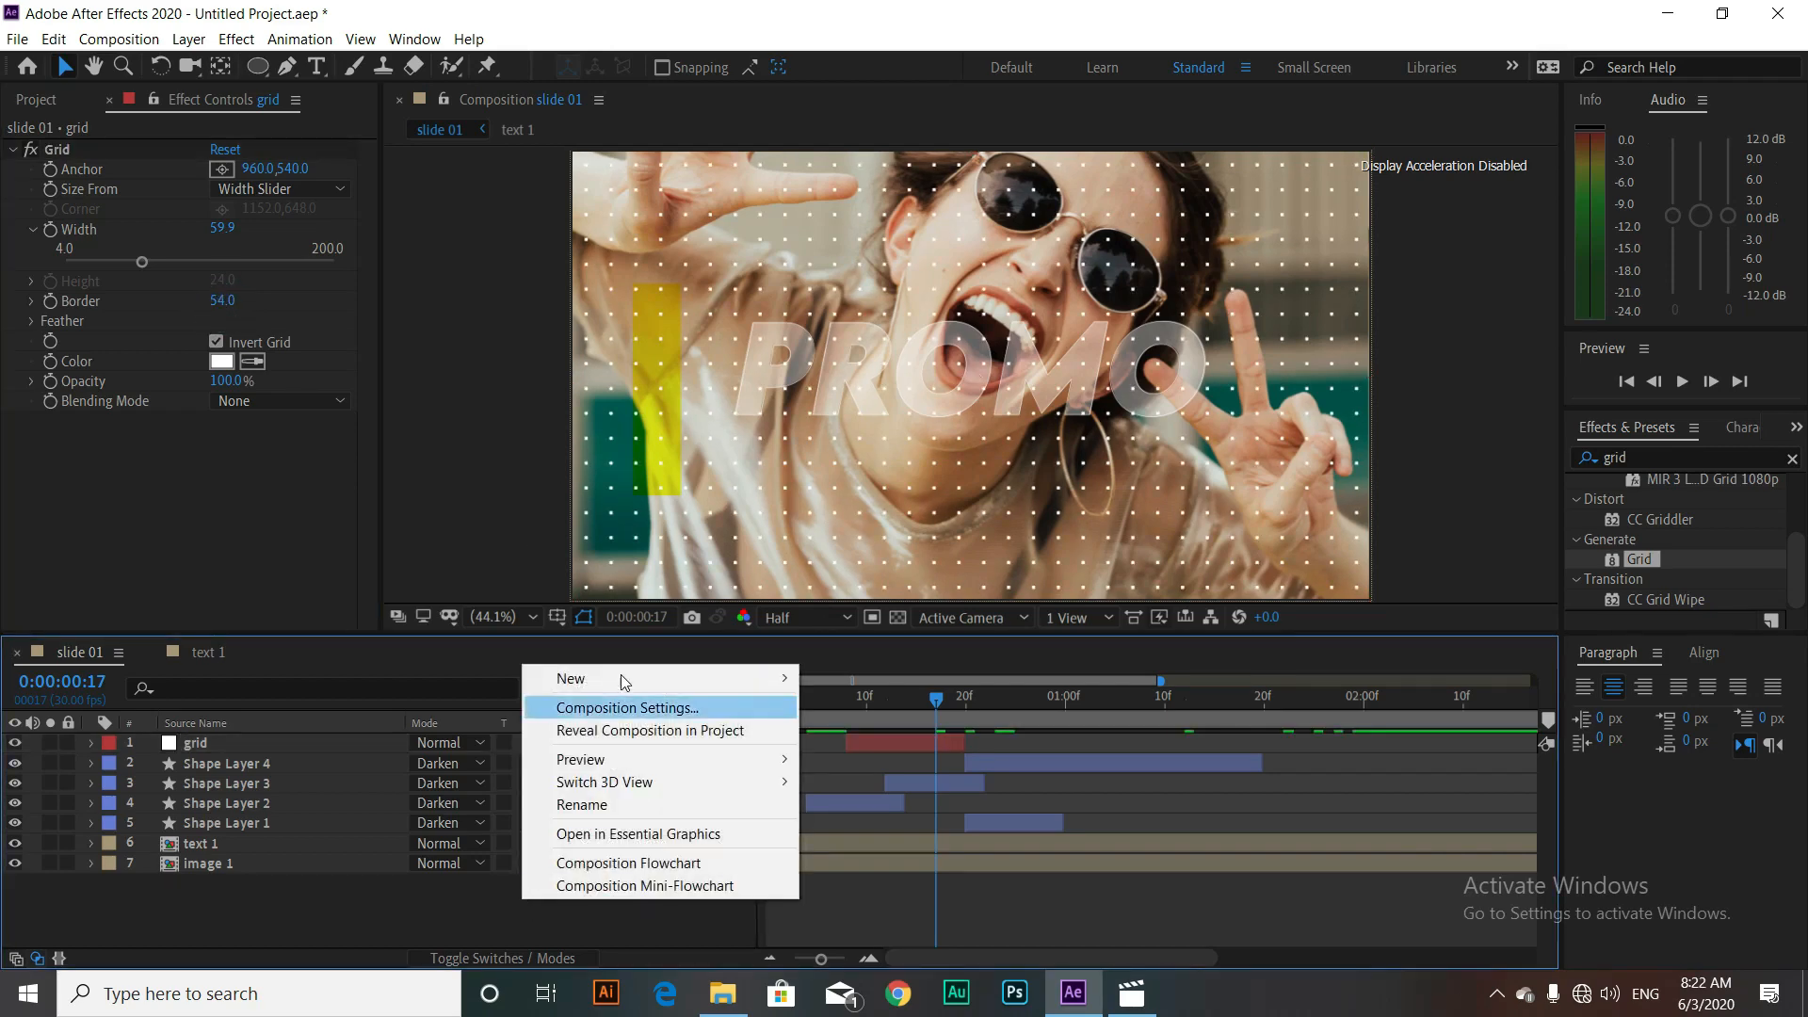
mouse_move(622, 678)
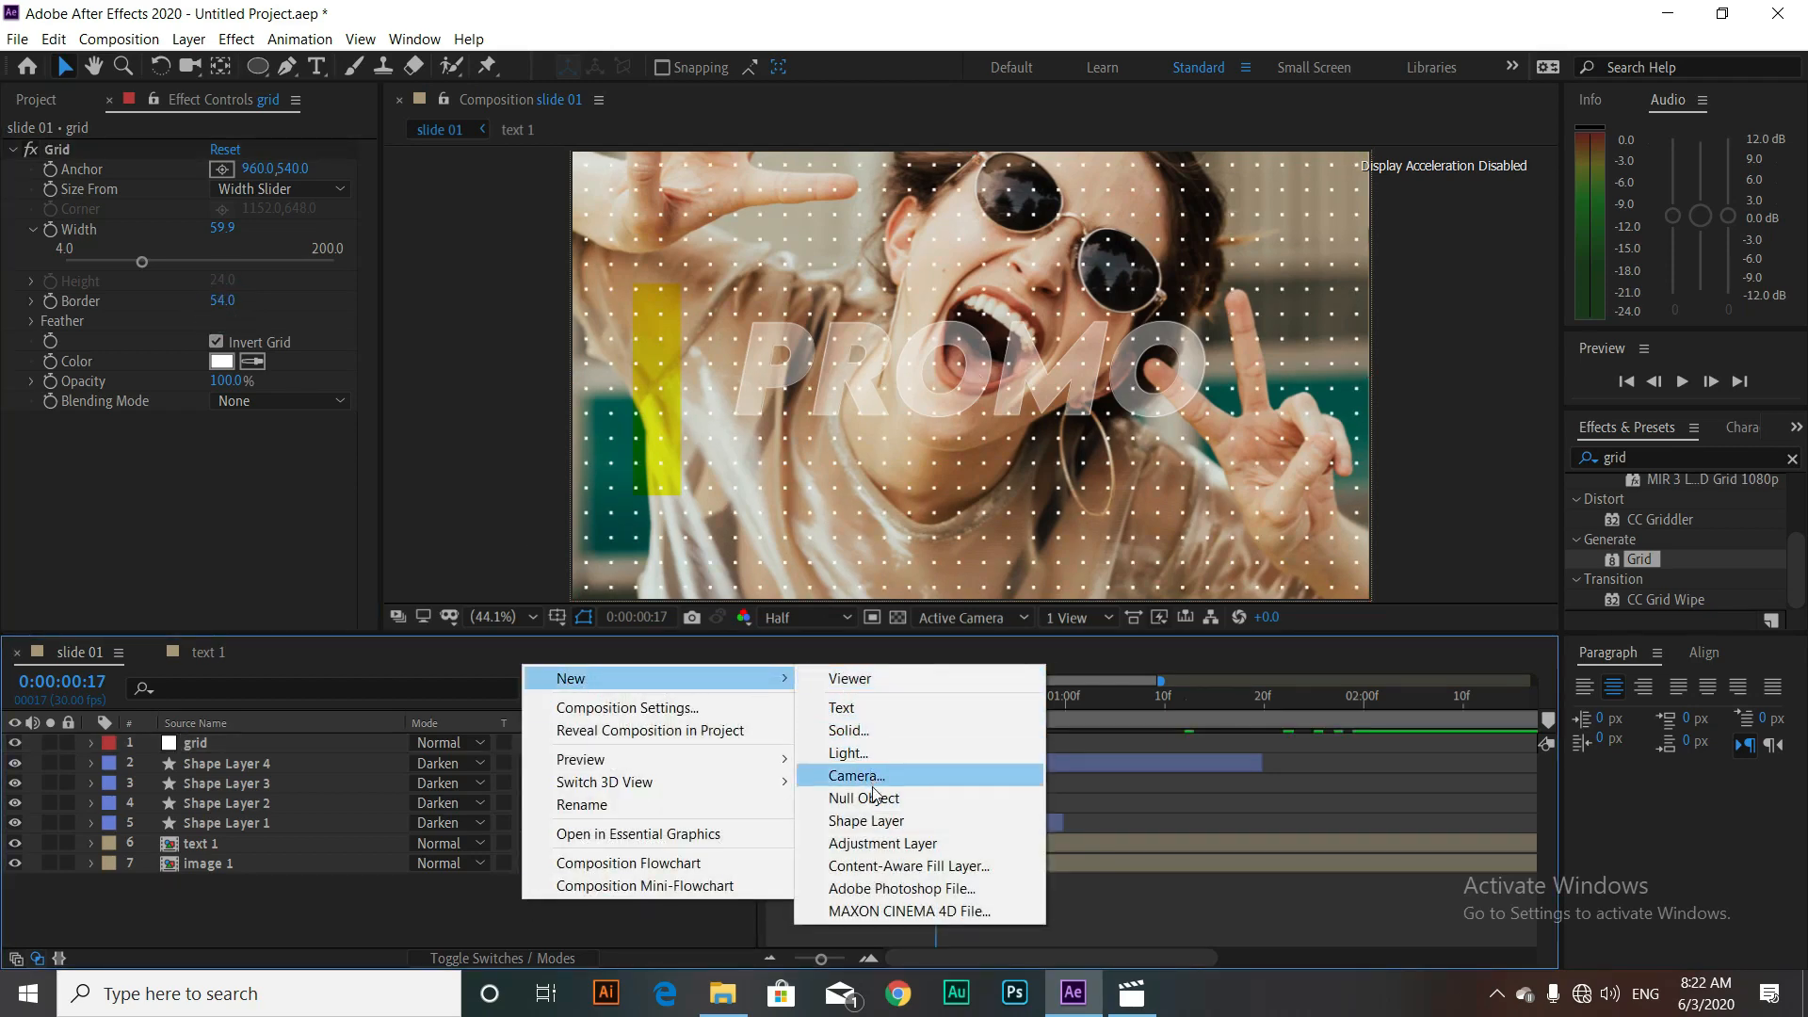
left_click(883, 844)
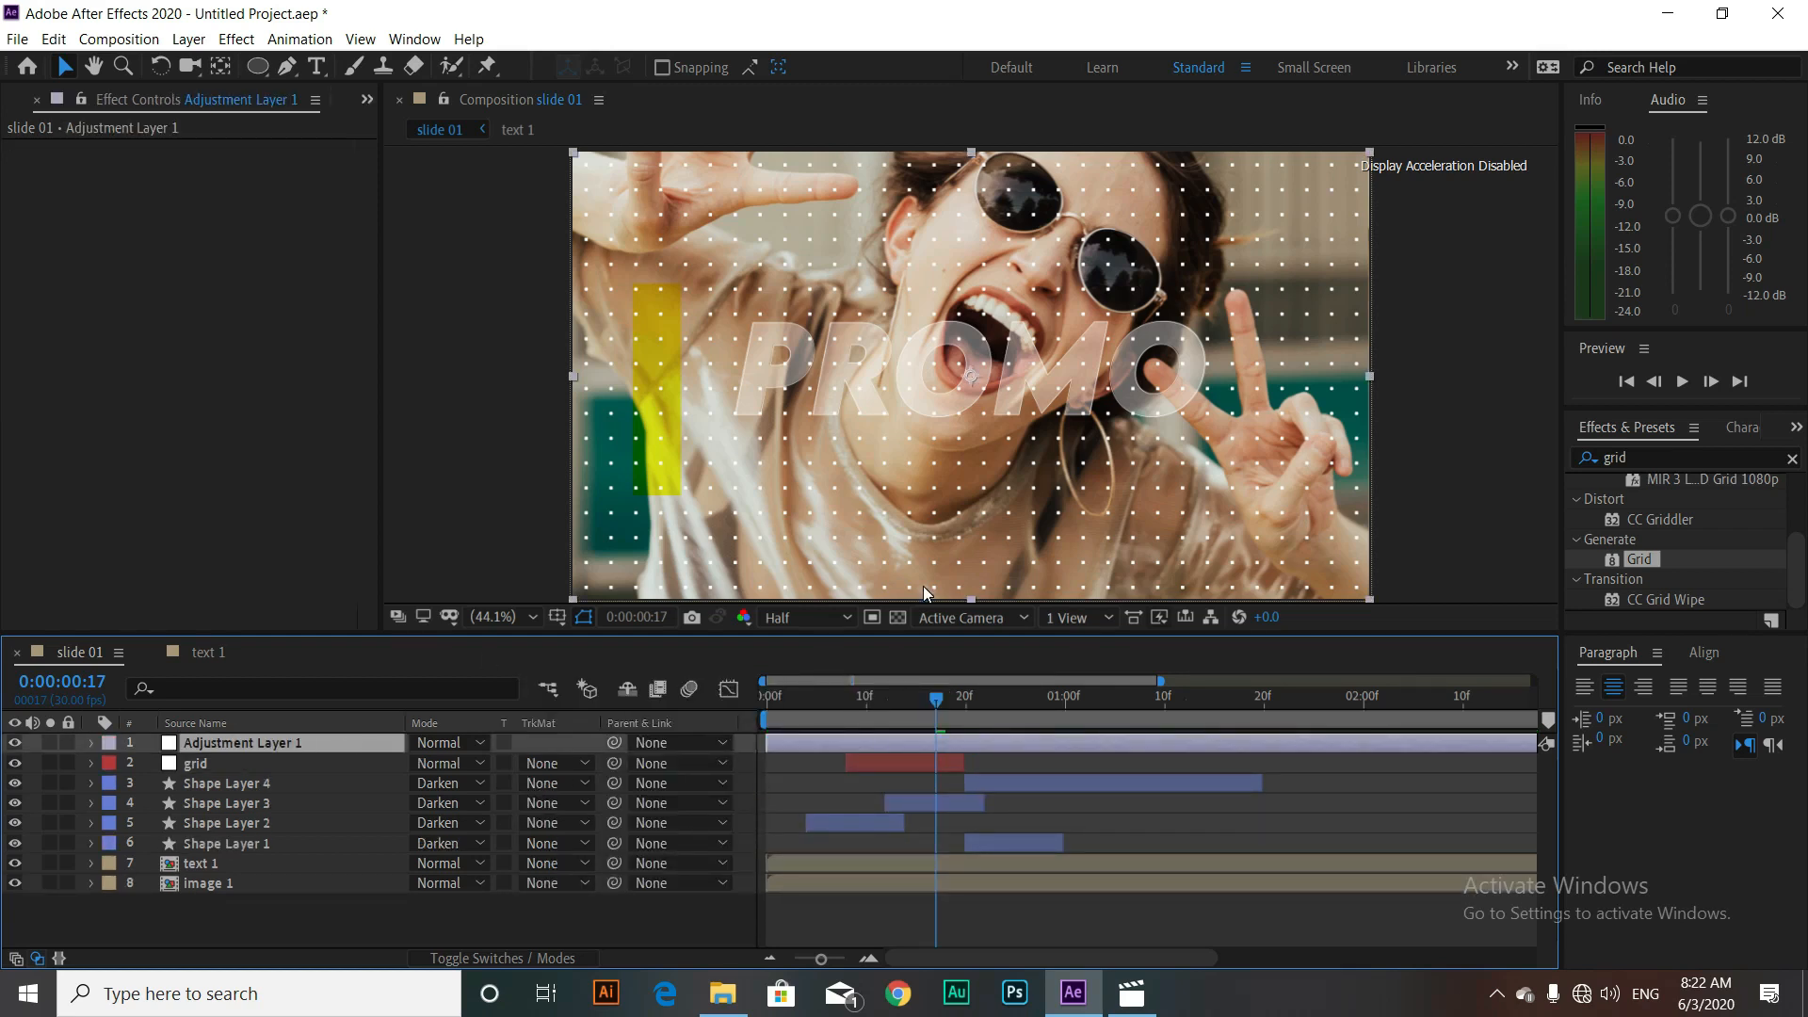
left_click(1610, 458)
type("c")
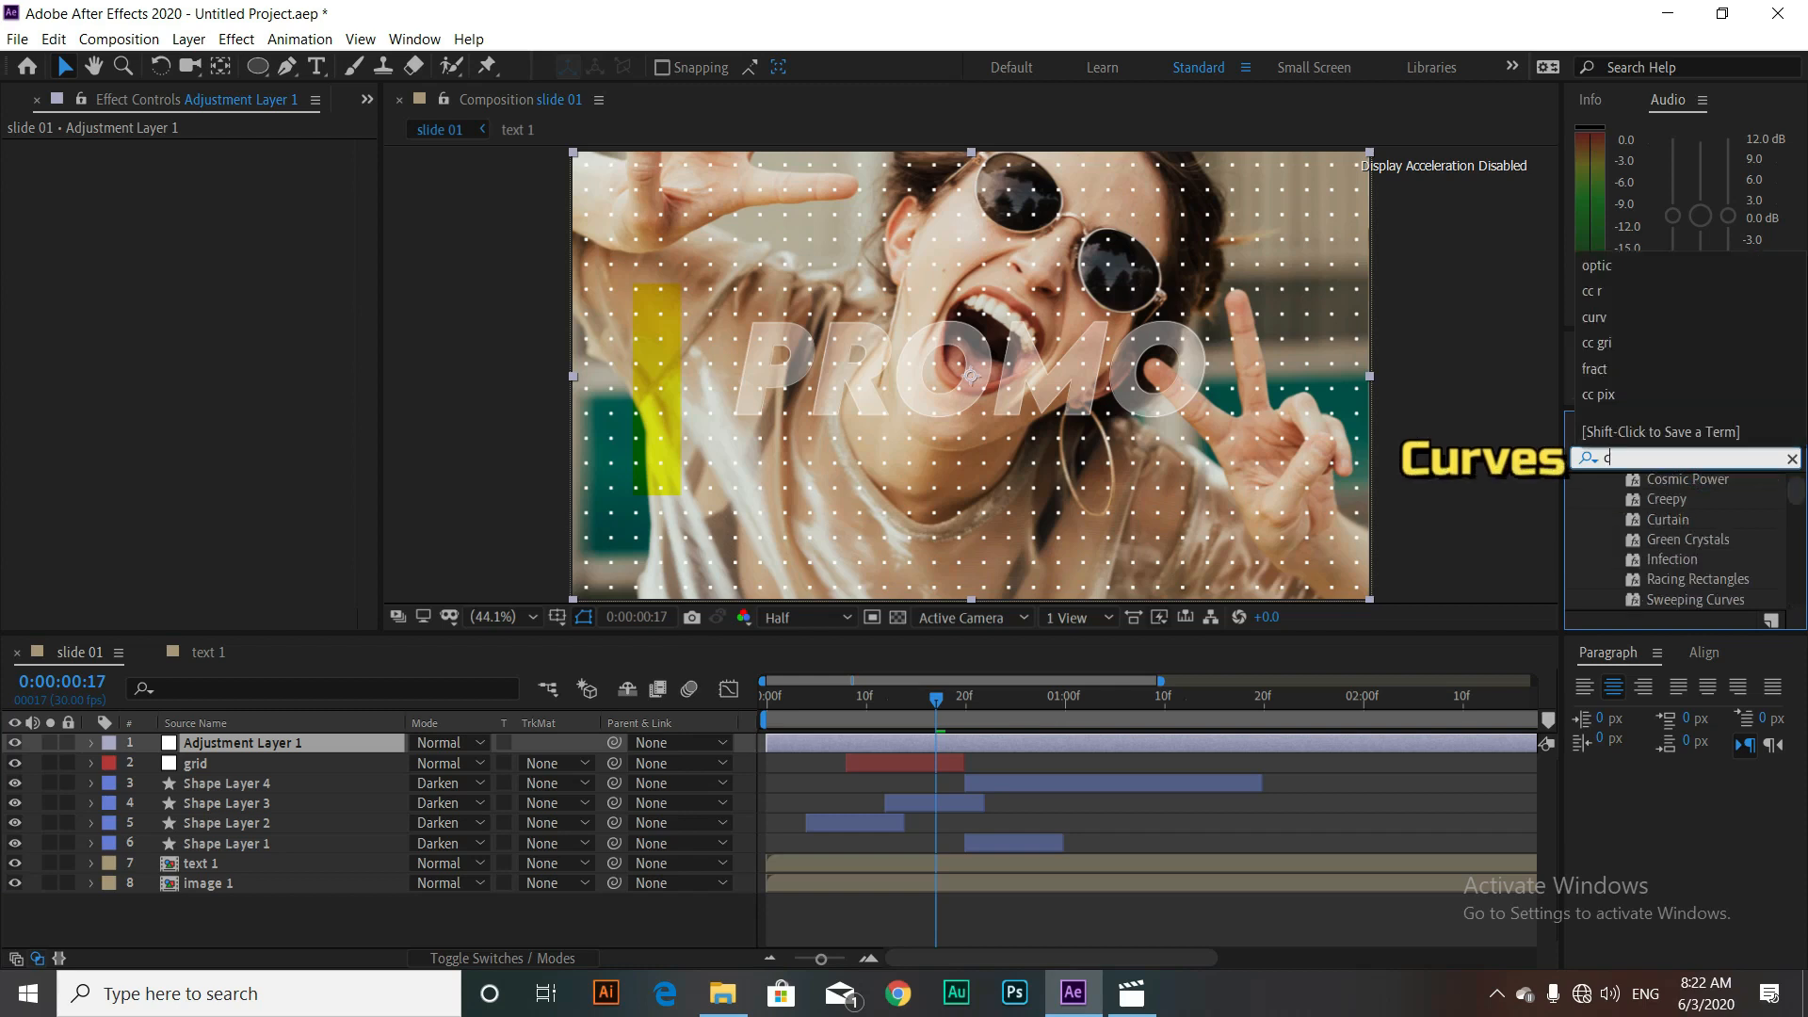
type("urves")
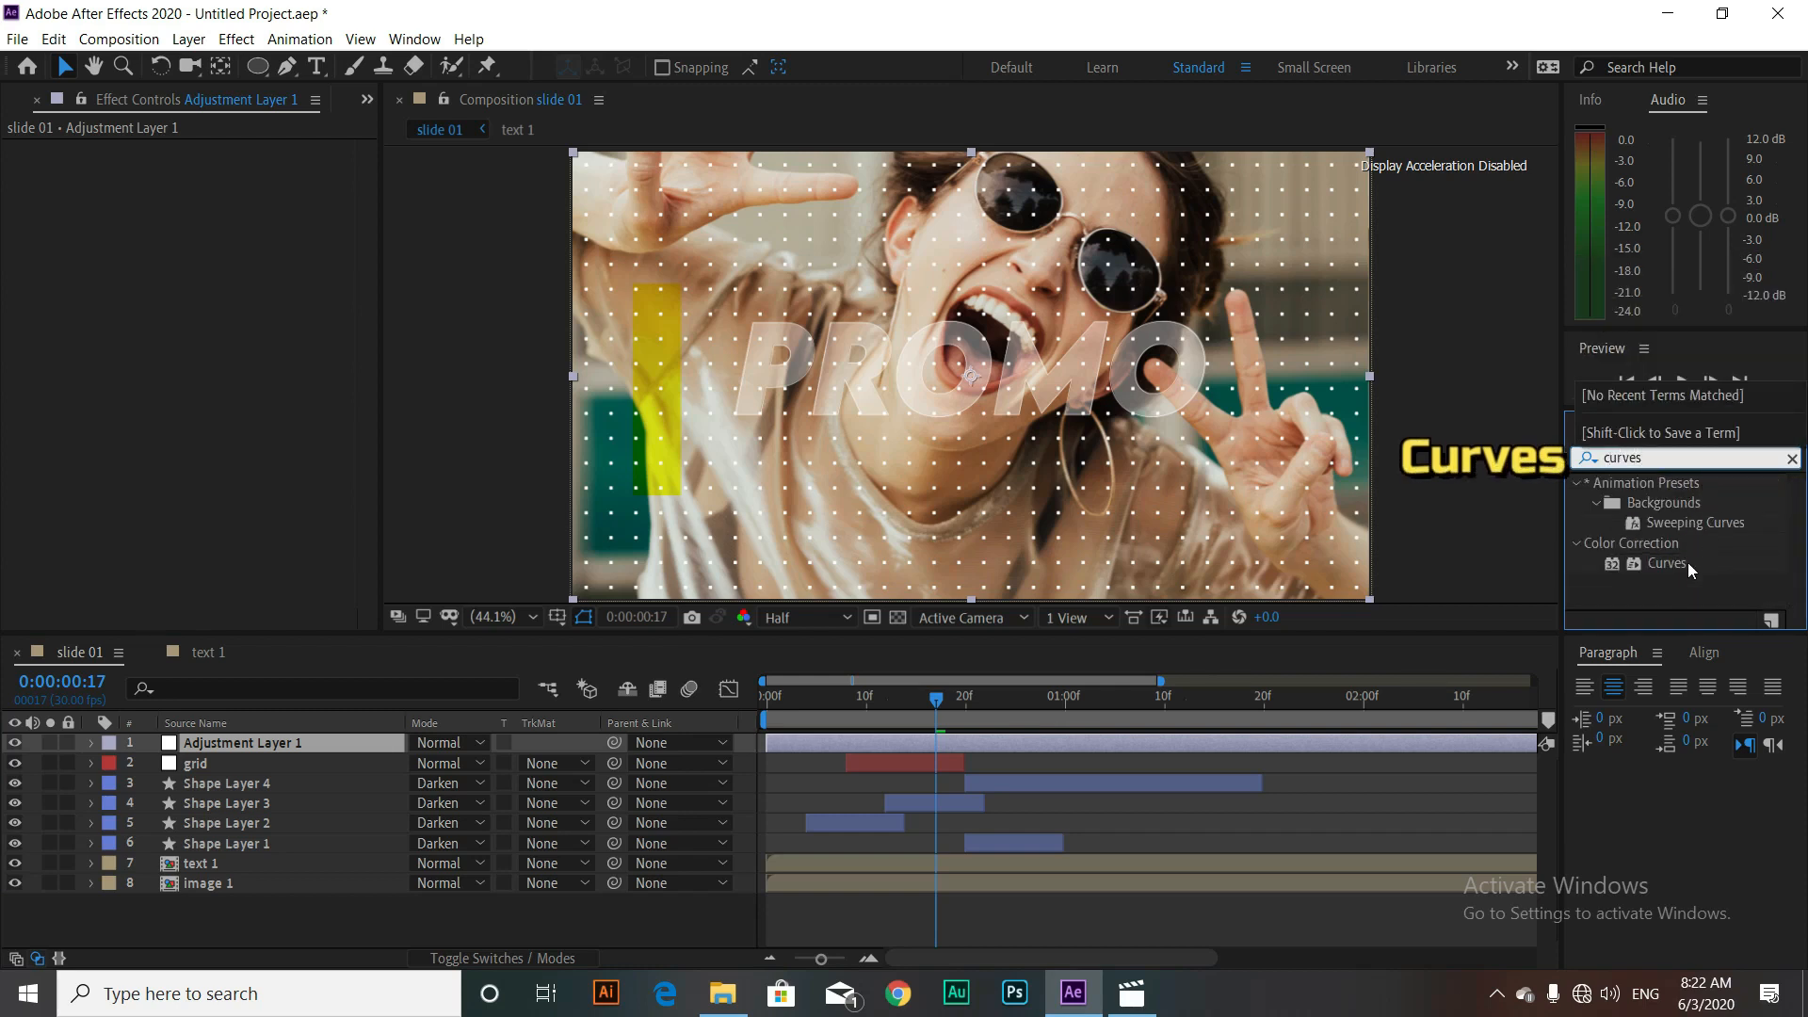
left_click_drag(1682, 563, 386, 742)
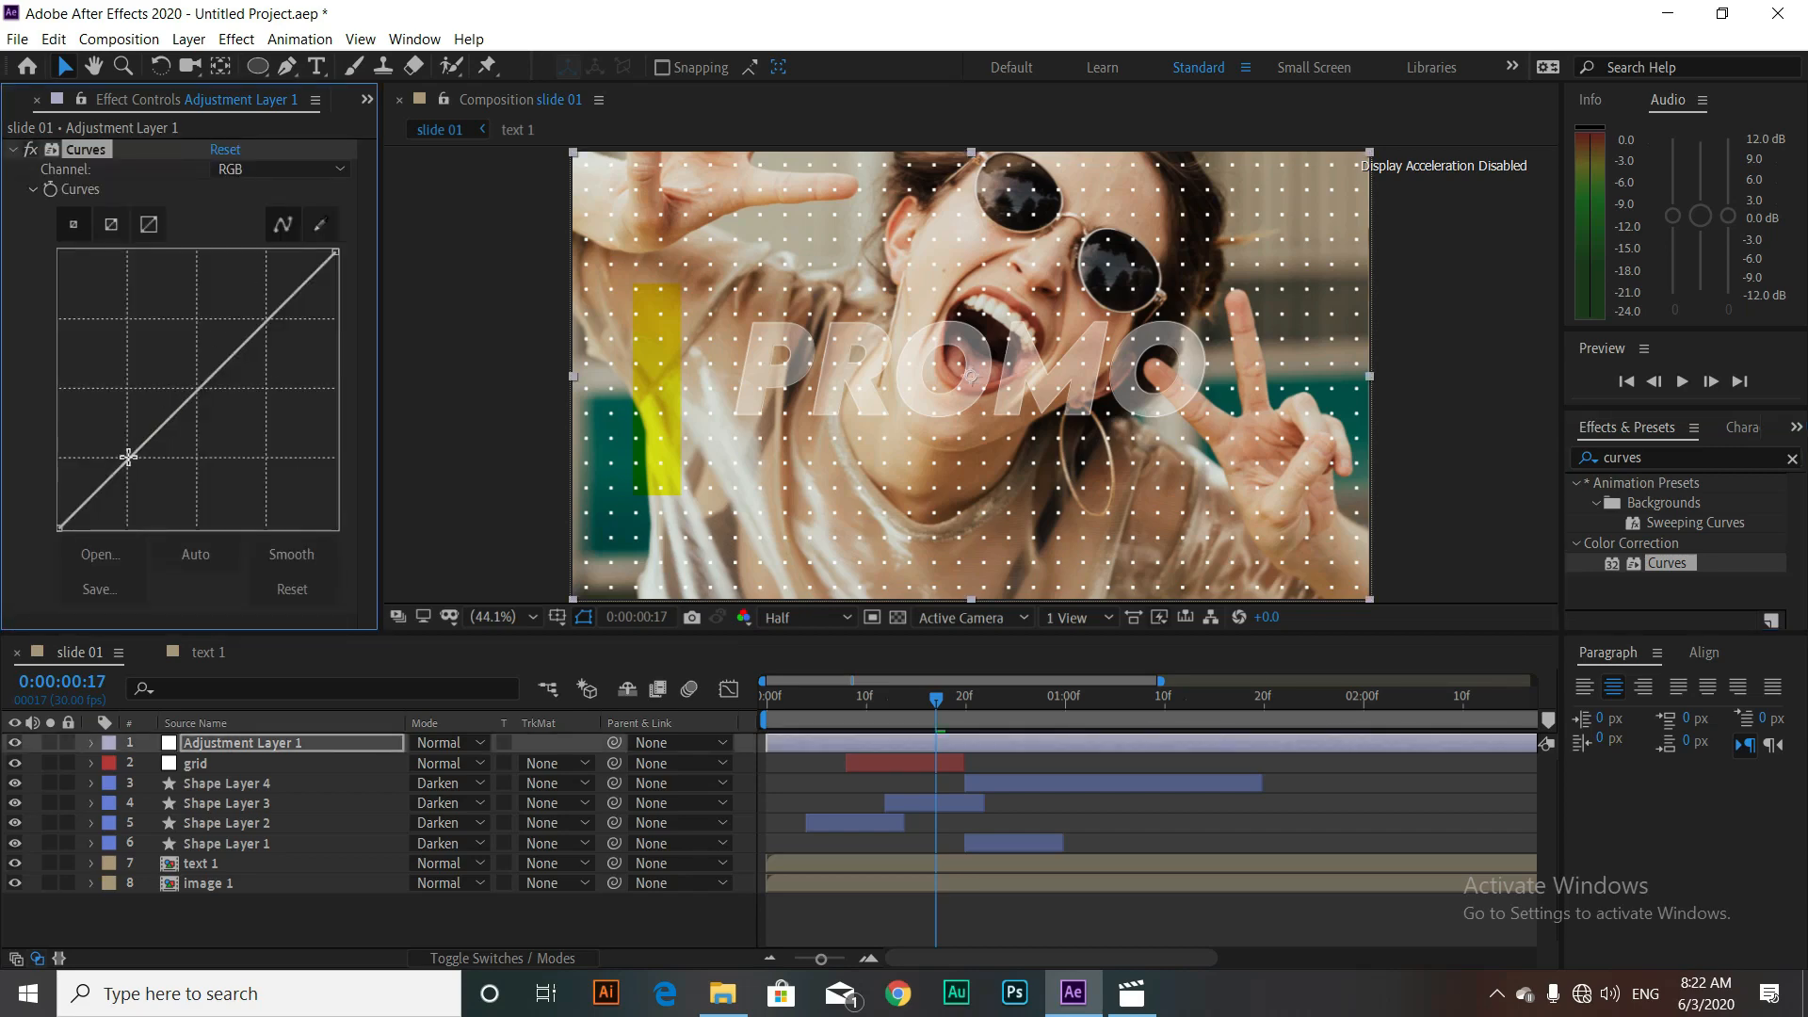
Step: Shape the RGB curve into a gentle S with lower shadows and raised highlights, and check the composition up to 0:00:01:22
mouse_move(128, 457)
left_mouse_down()
mouse_move(140, 477)
mouse_move(128, 461)
left_mouse_up()
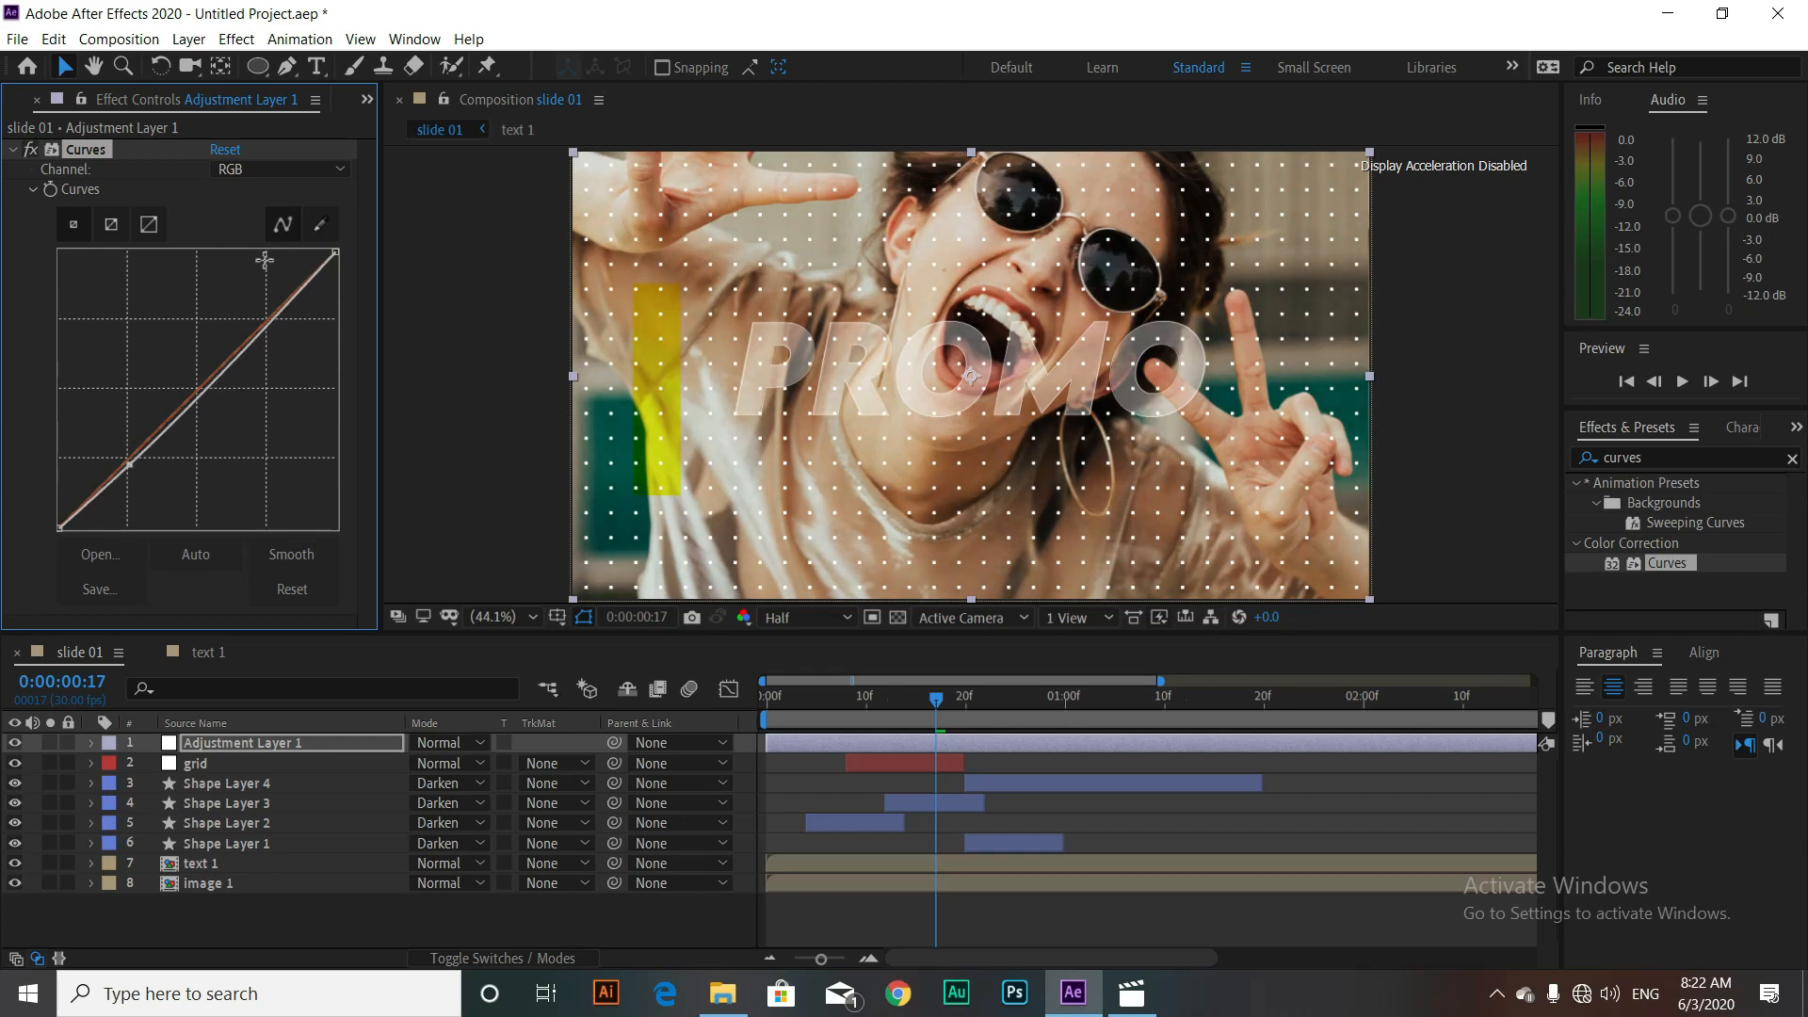
left_click_drag(269, 320, 259, 312)
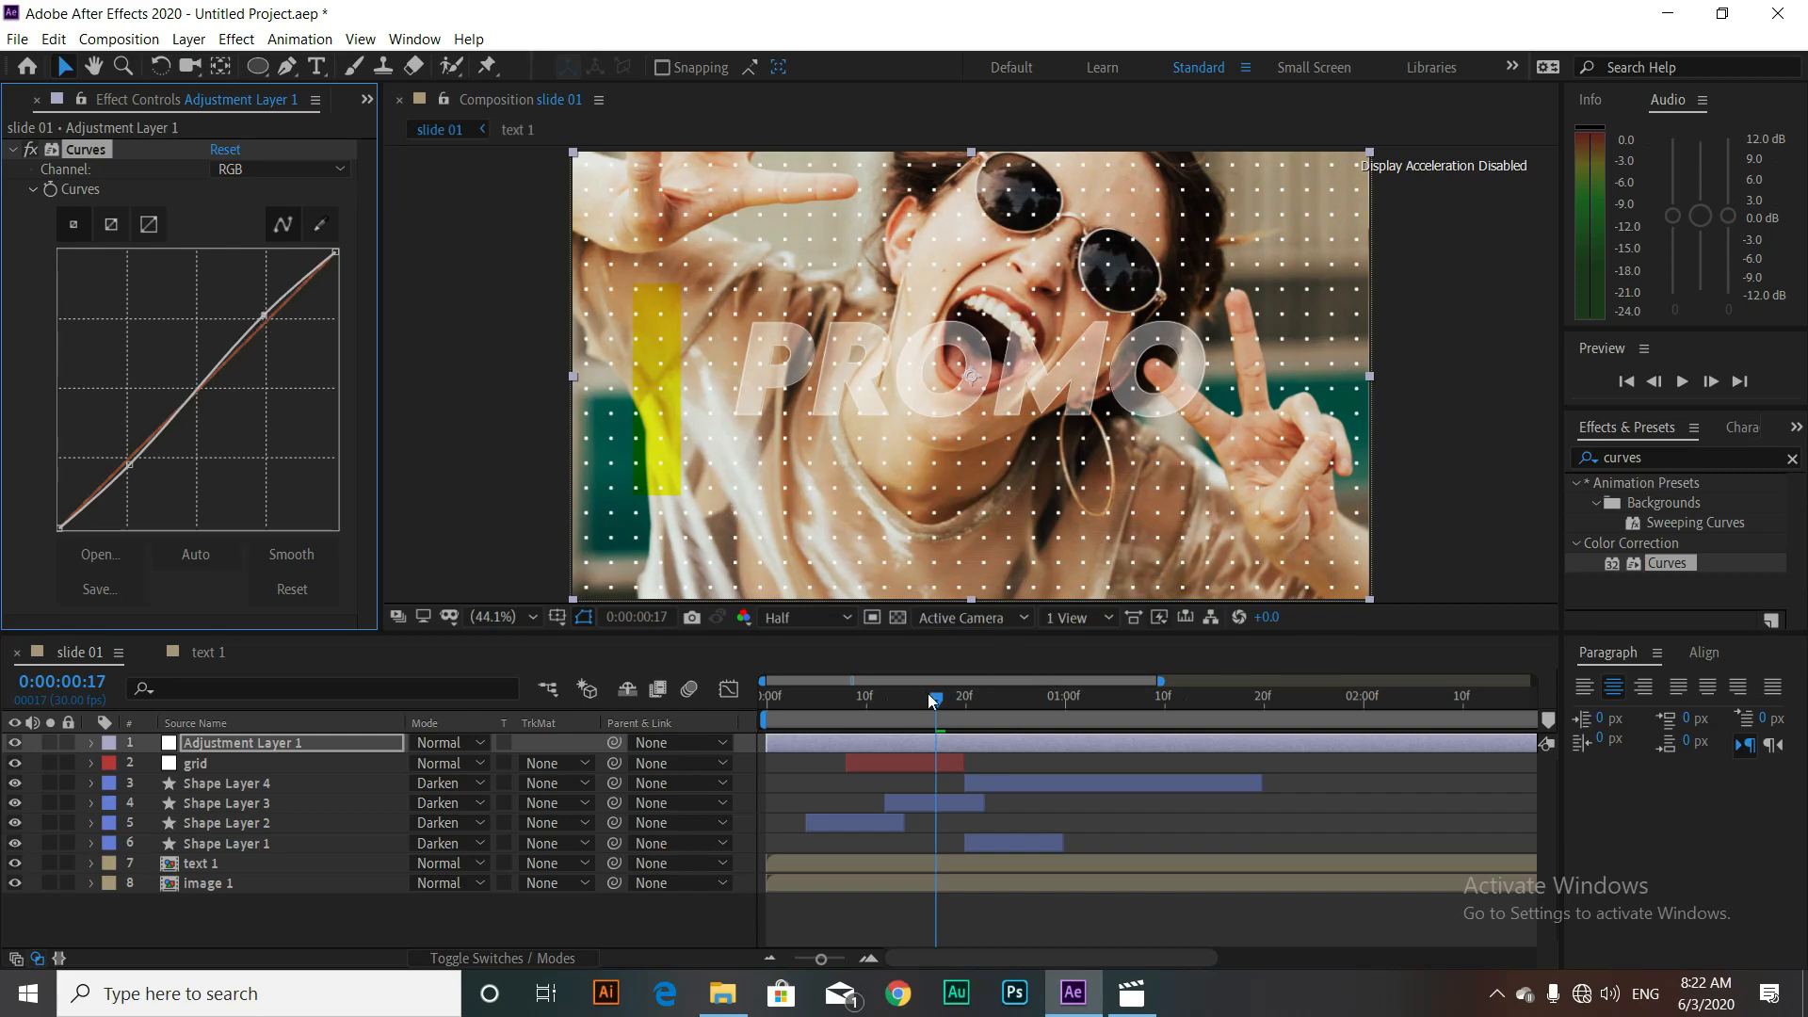
left_click_drag(930, 697, 1290, 721)
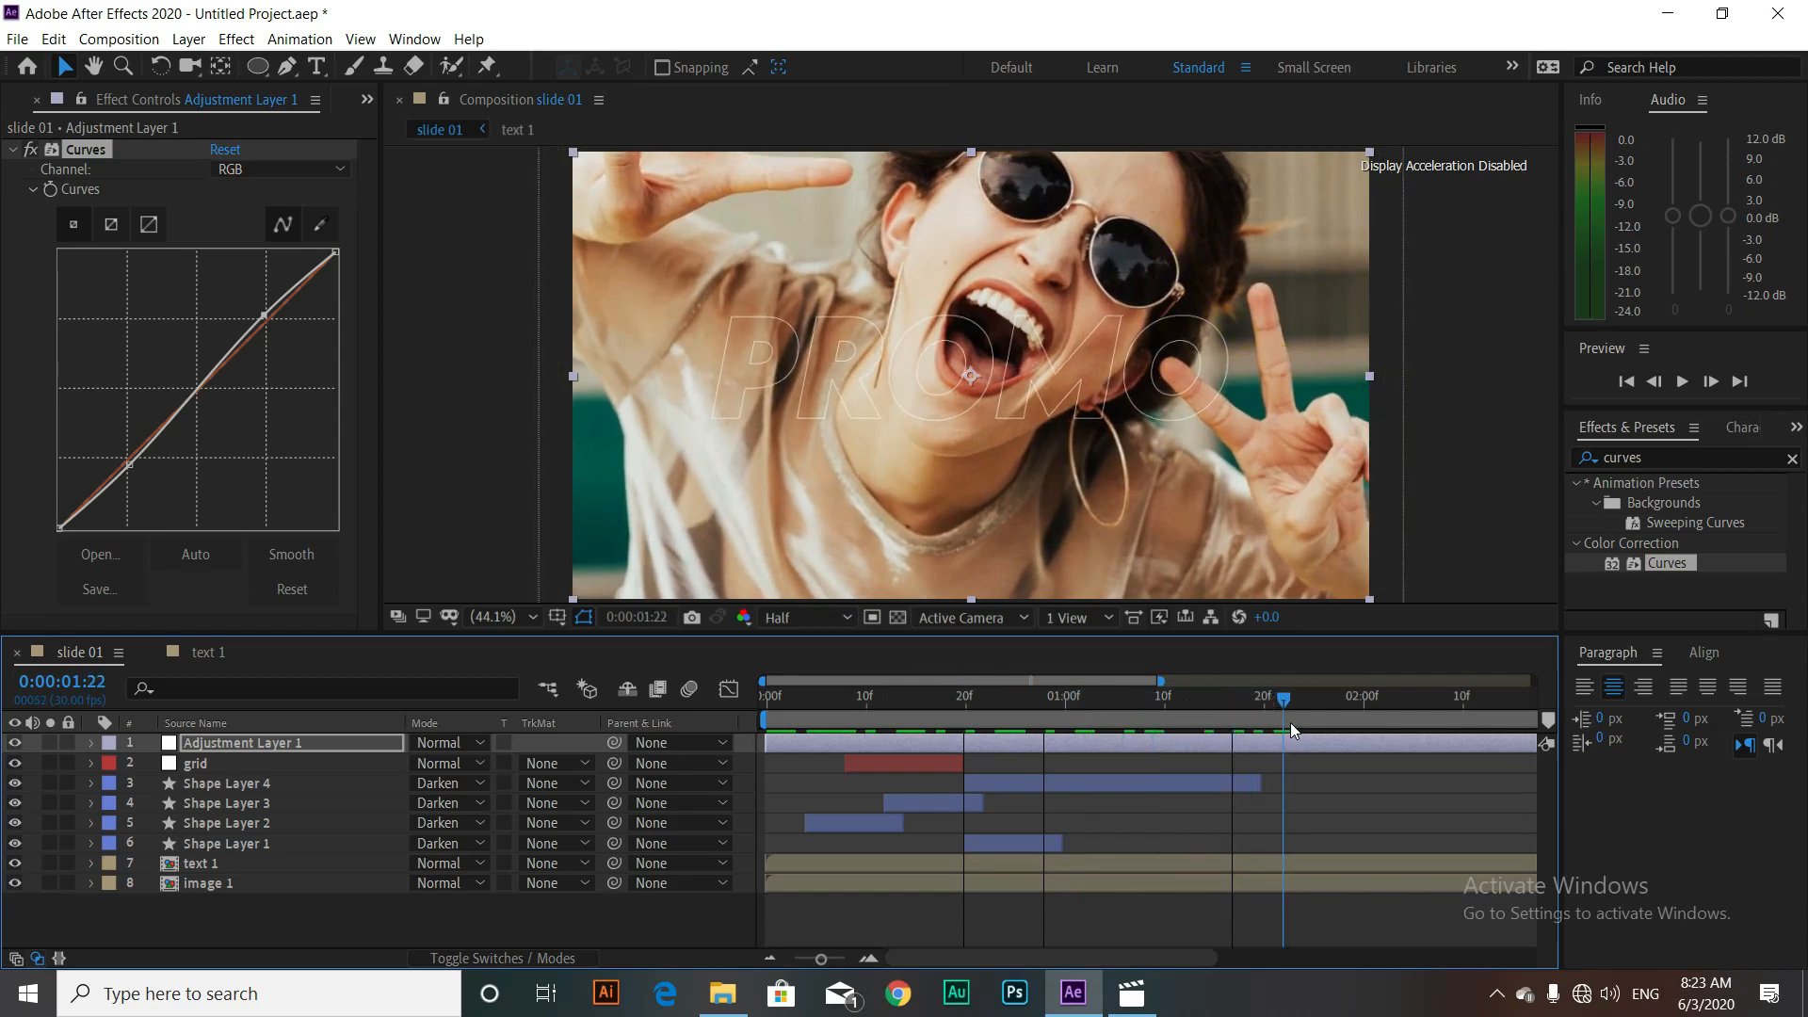